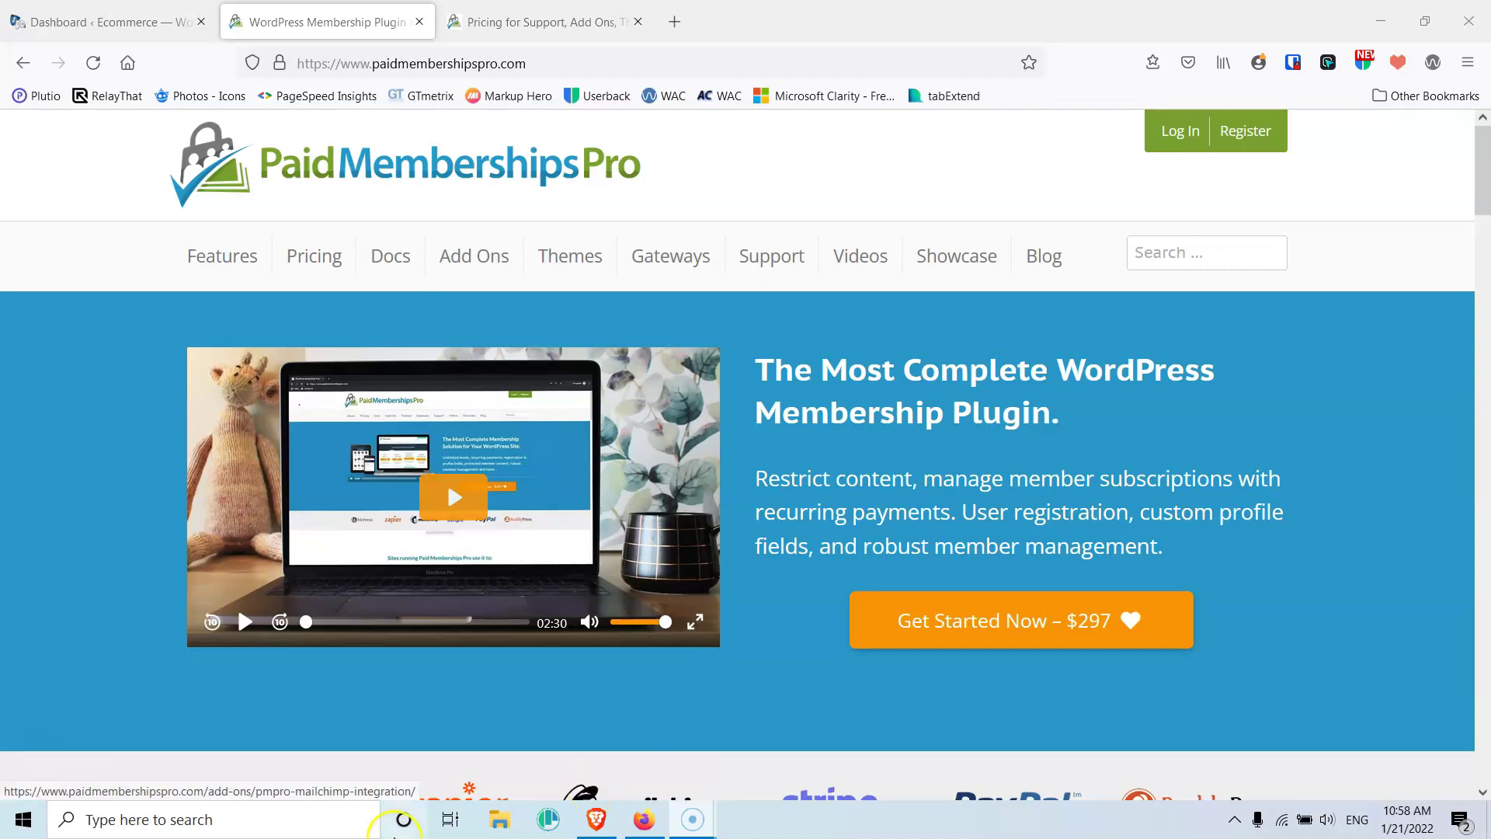
Review the Free, Plus and Unlimited pricing plans, then go back to the Ecommerce dashboard
{"action": "left_click", "coordinate": [536, 15]}
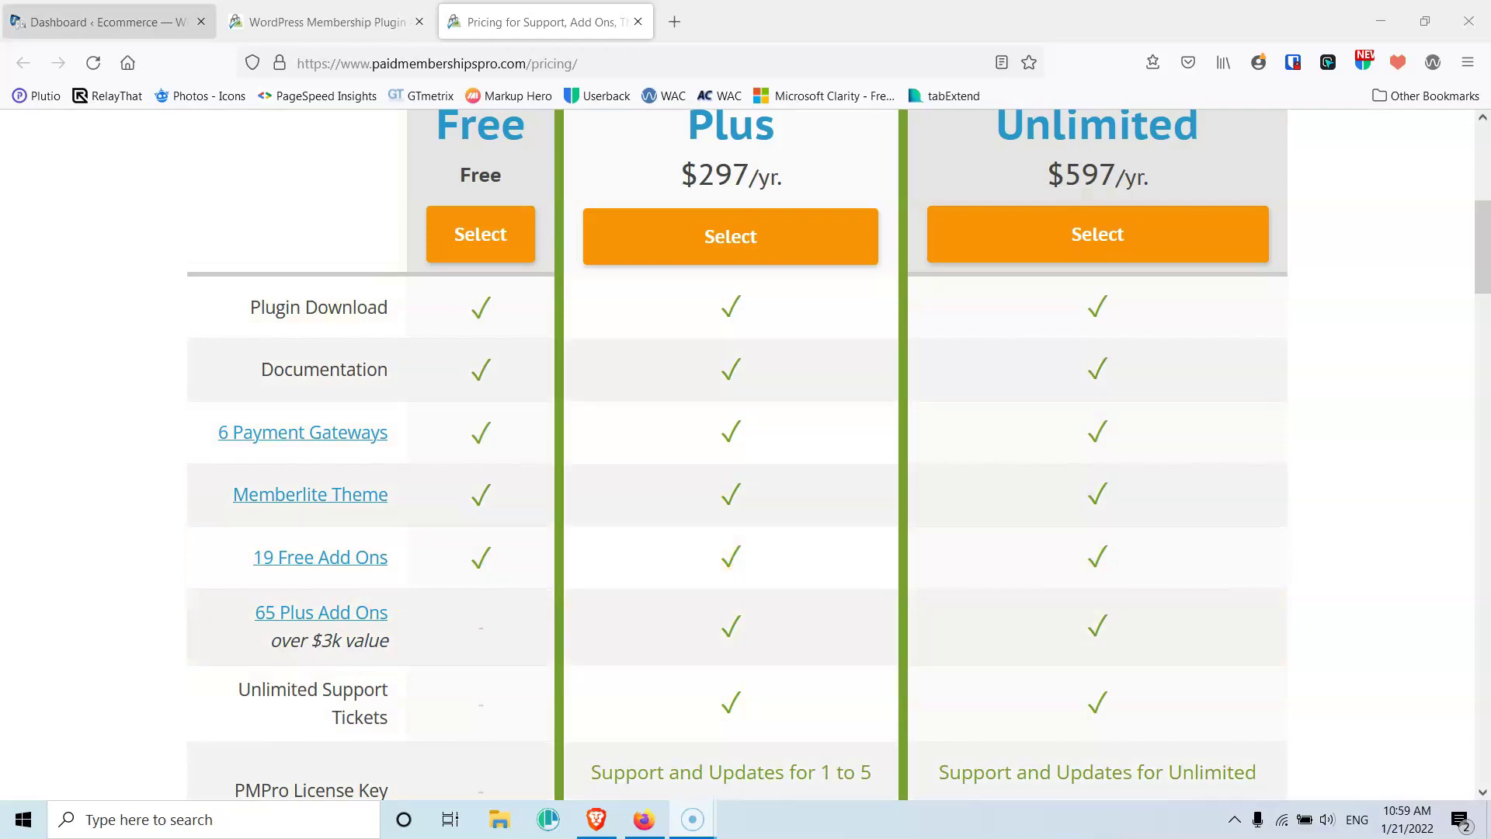
{"action": "left_click", "coordinate": [135, 10]}
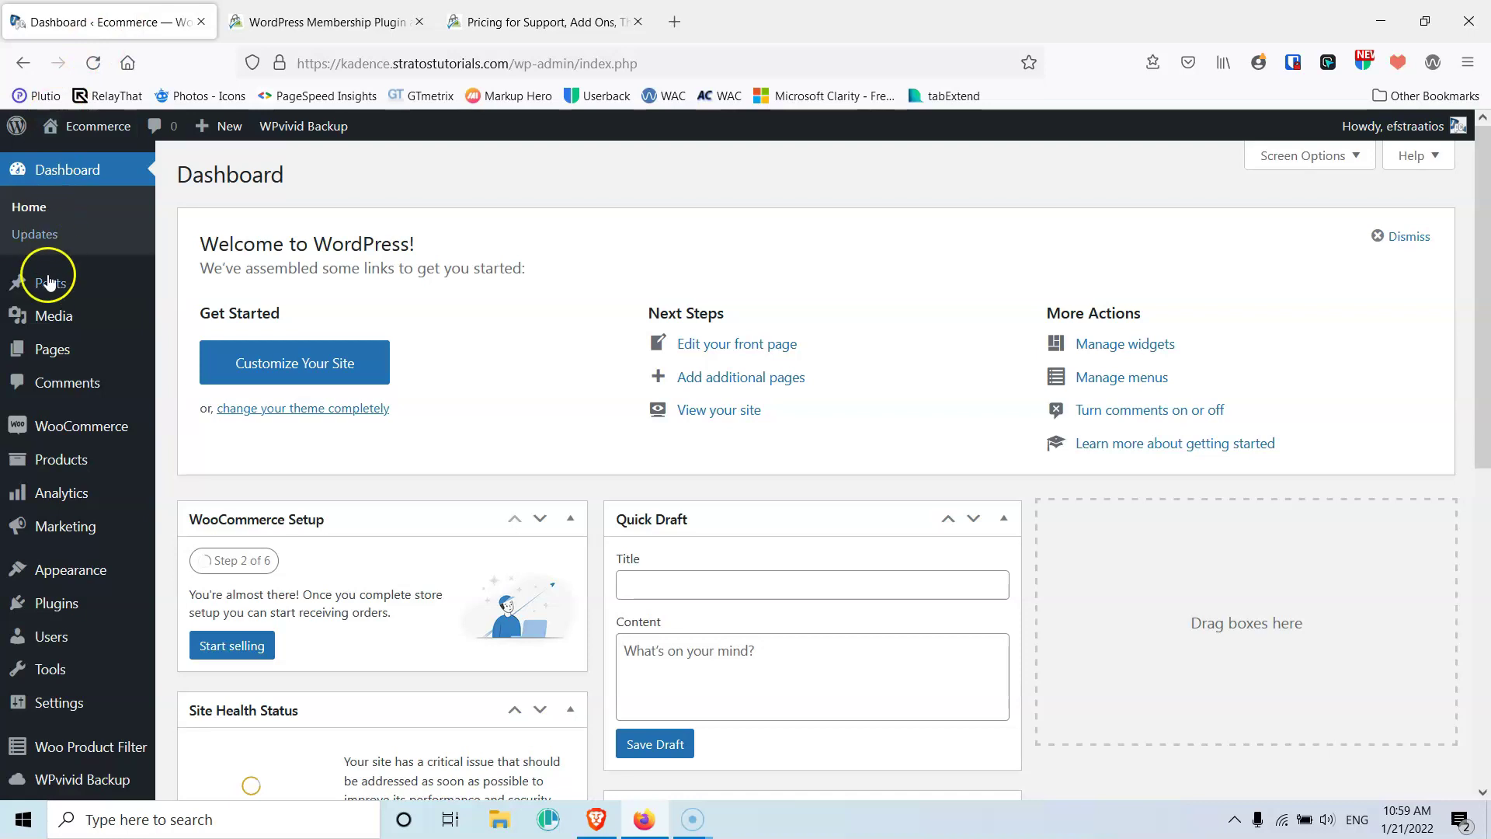
Browse the 14 post categories, including Gold, Premium and Silver, in Posts > Categories
{"action": "mouse_move", "coordinate": [70, 287]}
{"action": "left_click", "coordinate": [211, 346]}
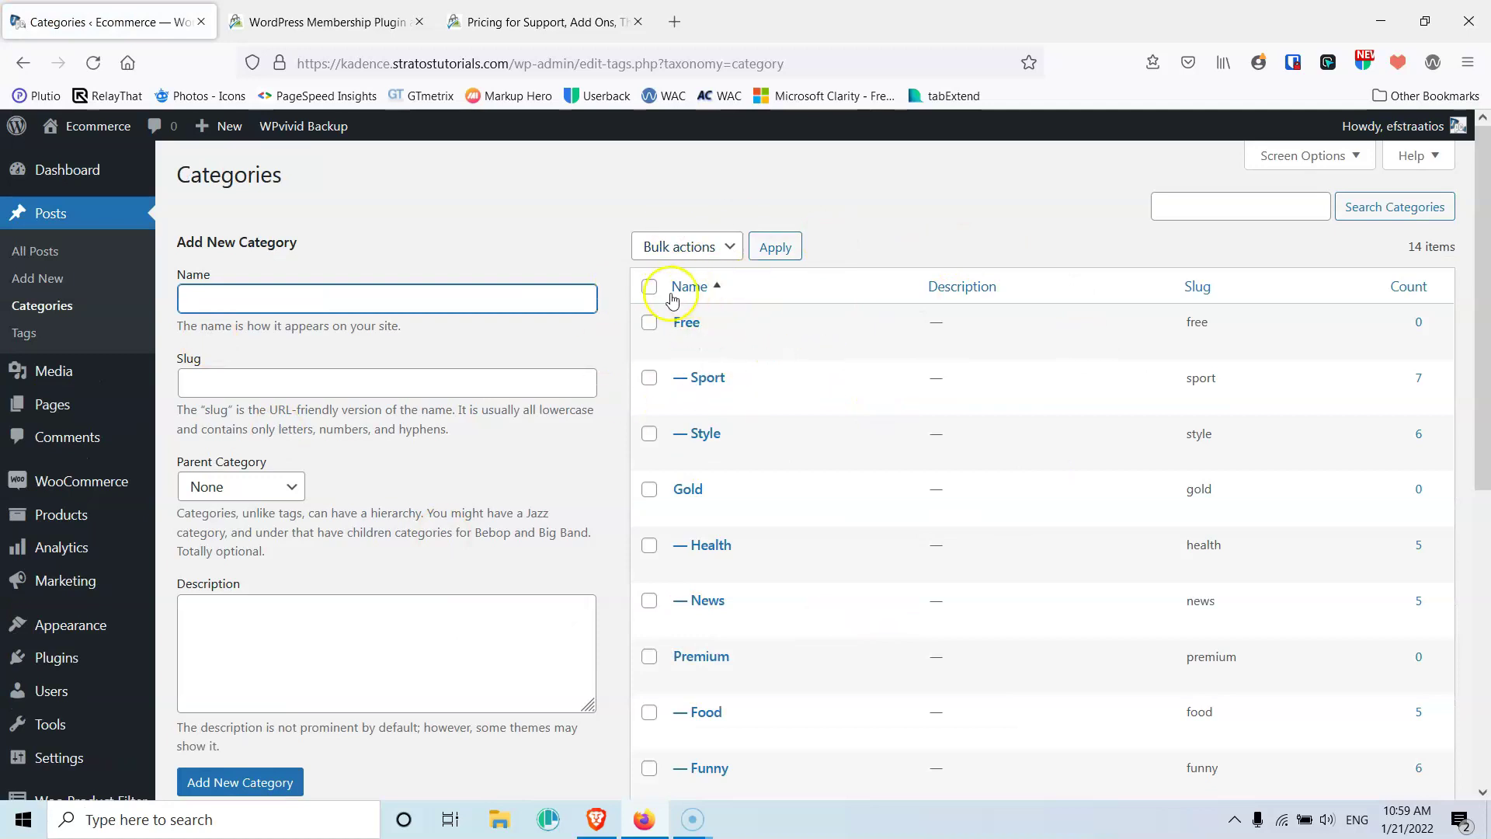
{"action": "scroll", "coordinate": [730, 303], "scroll_direction": "down", "scroll_amount": 2}
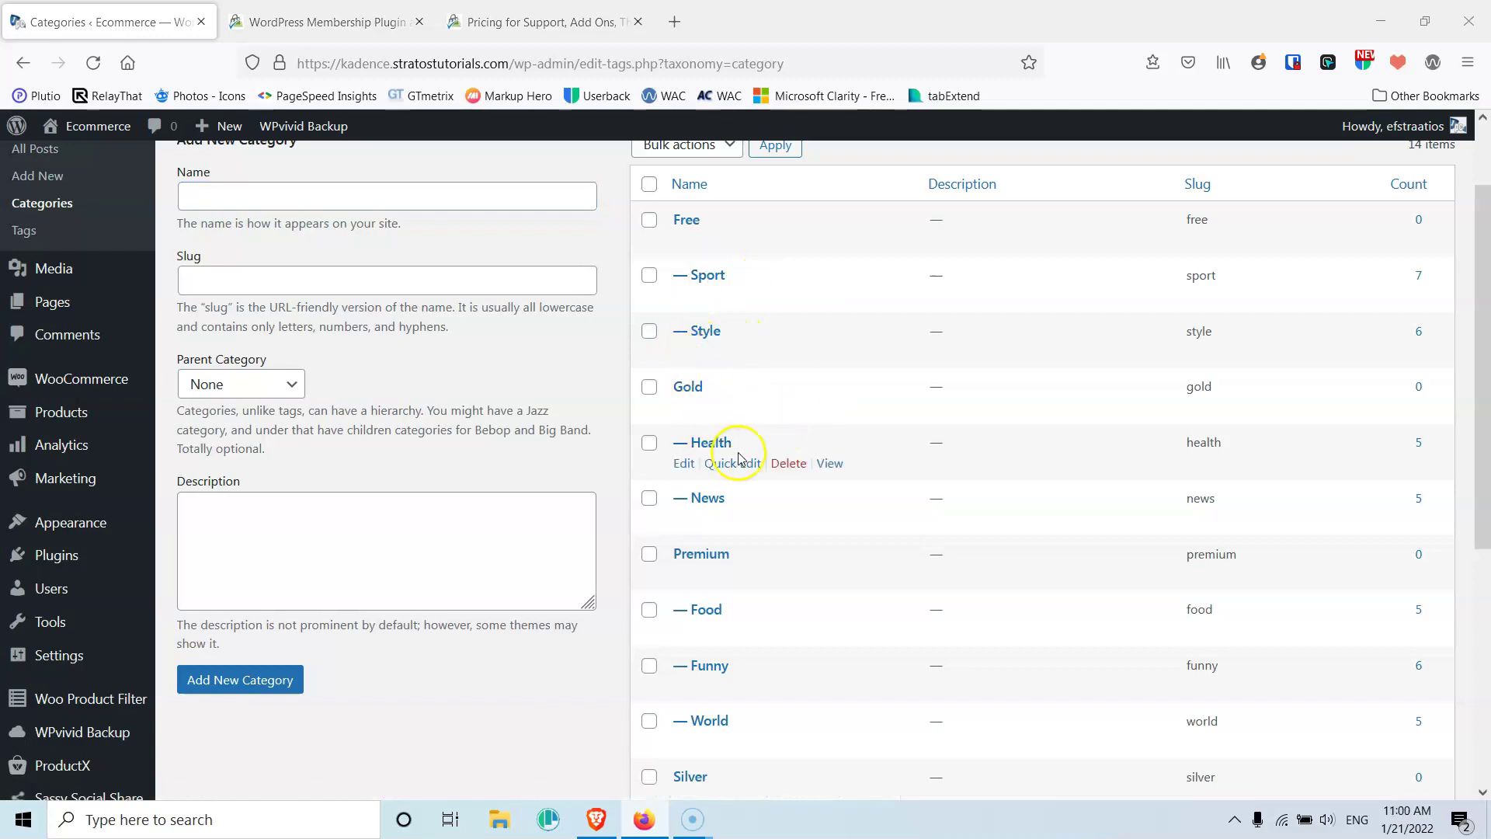
{"action": "scroll", "coordinate": [738, 505], "scroll_direction": "down", "scroll_amount": 2}
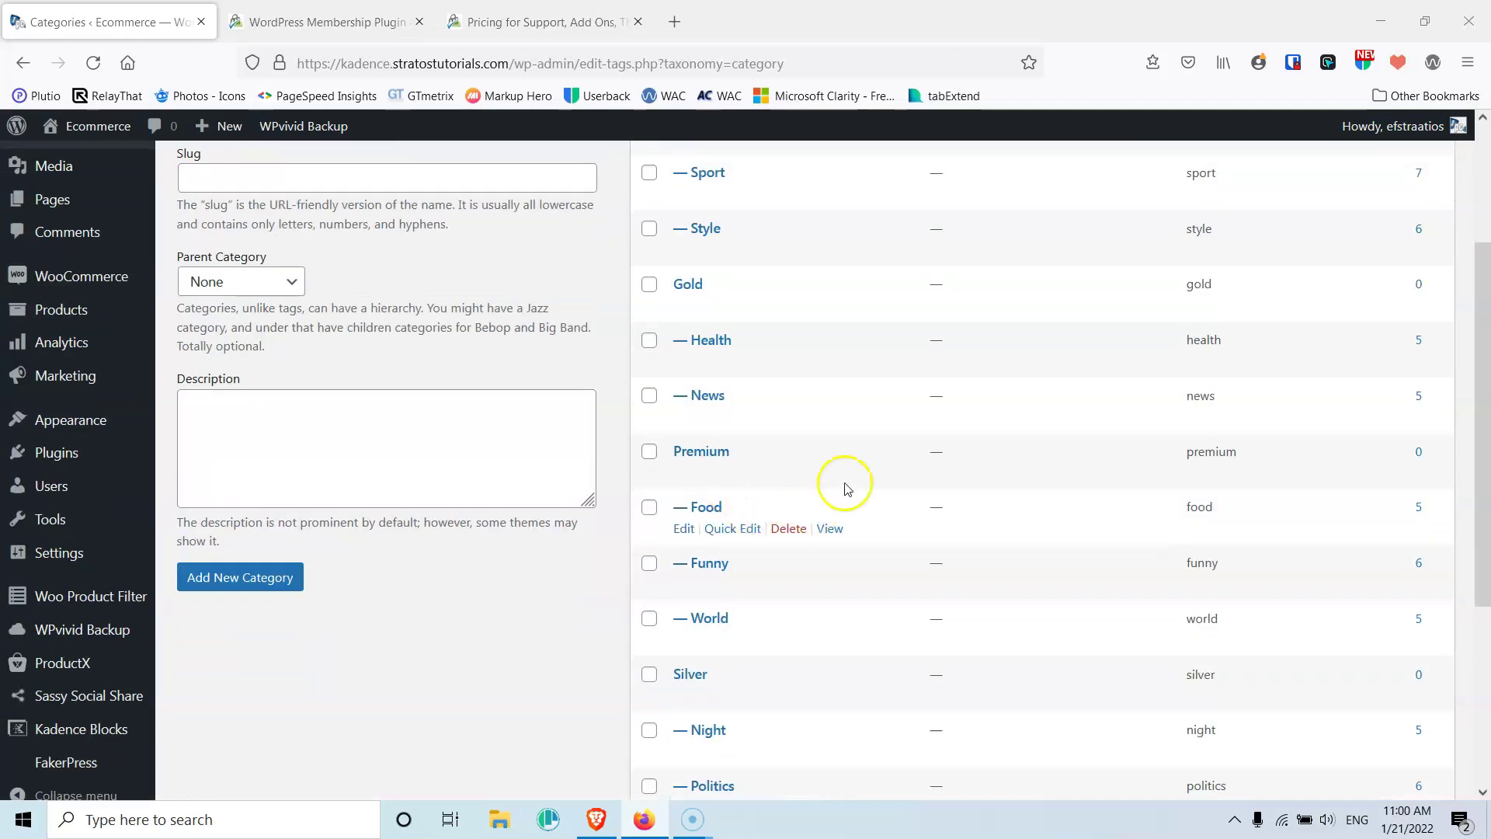
{"action": "scroll", "coordinate": [735, 442], "scroll_direction": "down", "scroll_amount": 2}
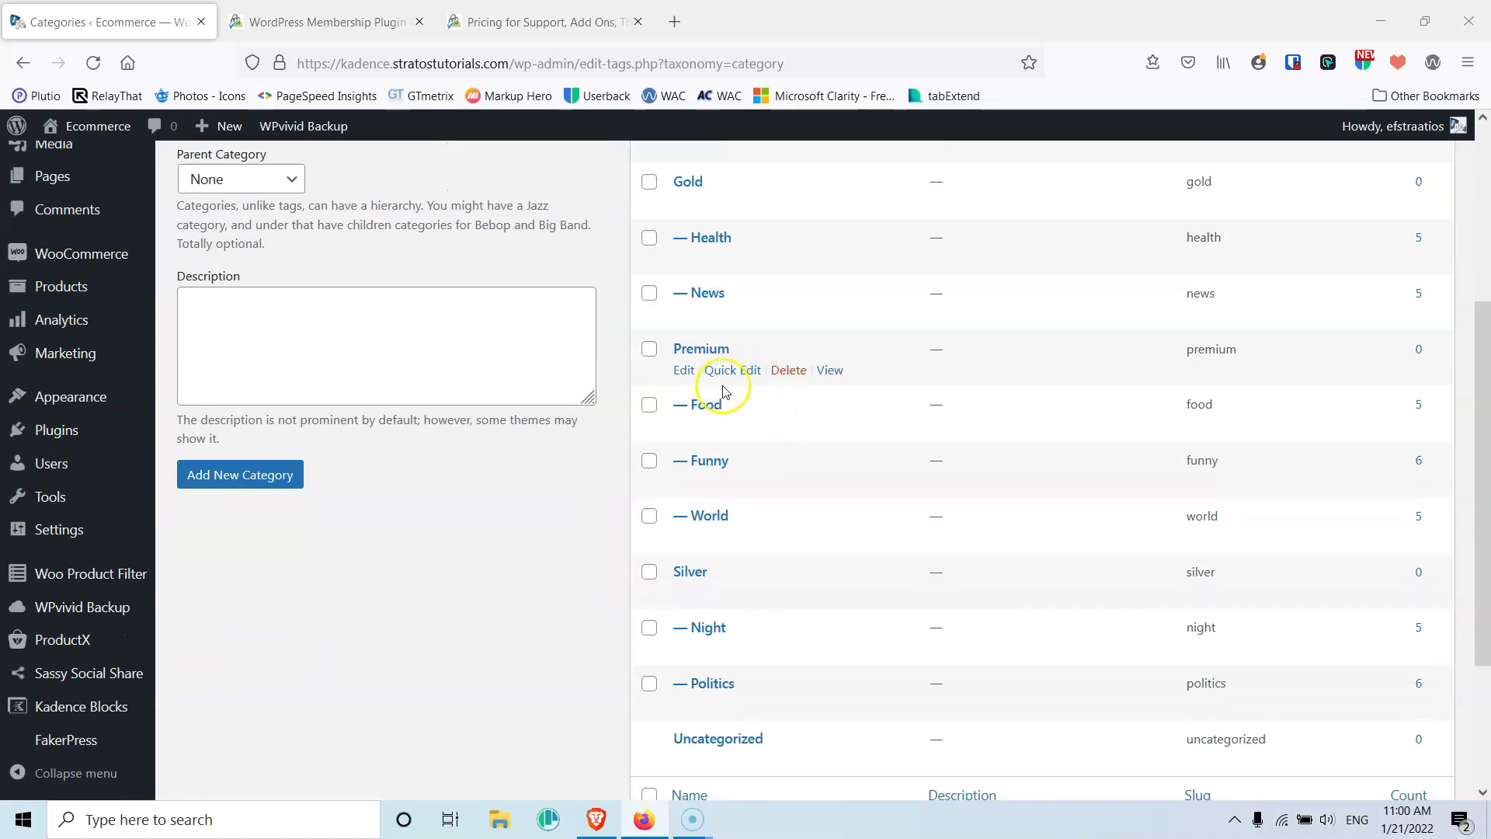
{"action": "scroll", "coordinate": [750, 509], "scroll_direction": "down", "scroll_amount": 2}
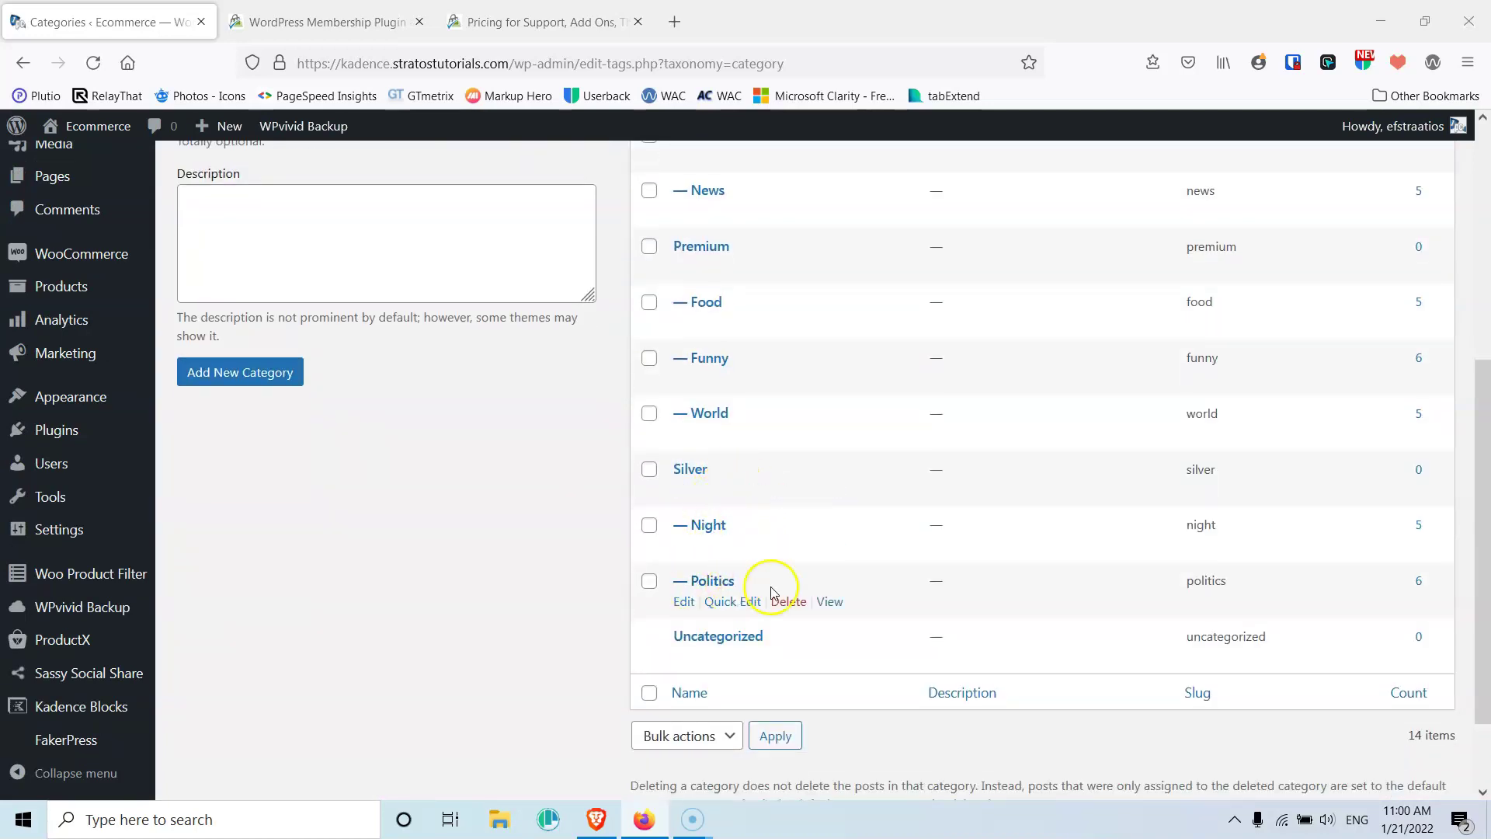
{"action": "scroll", "coordinate": [746, 261], "scroll_direction": "up", "scroll_amount": 4}
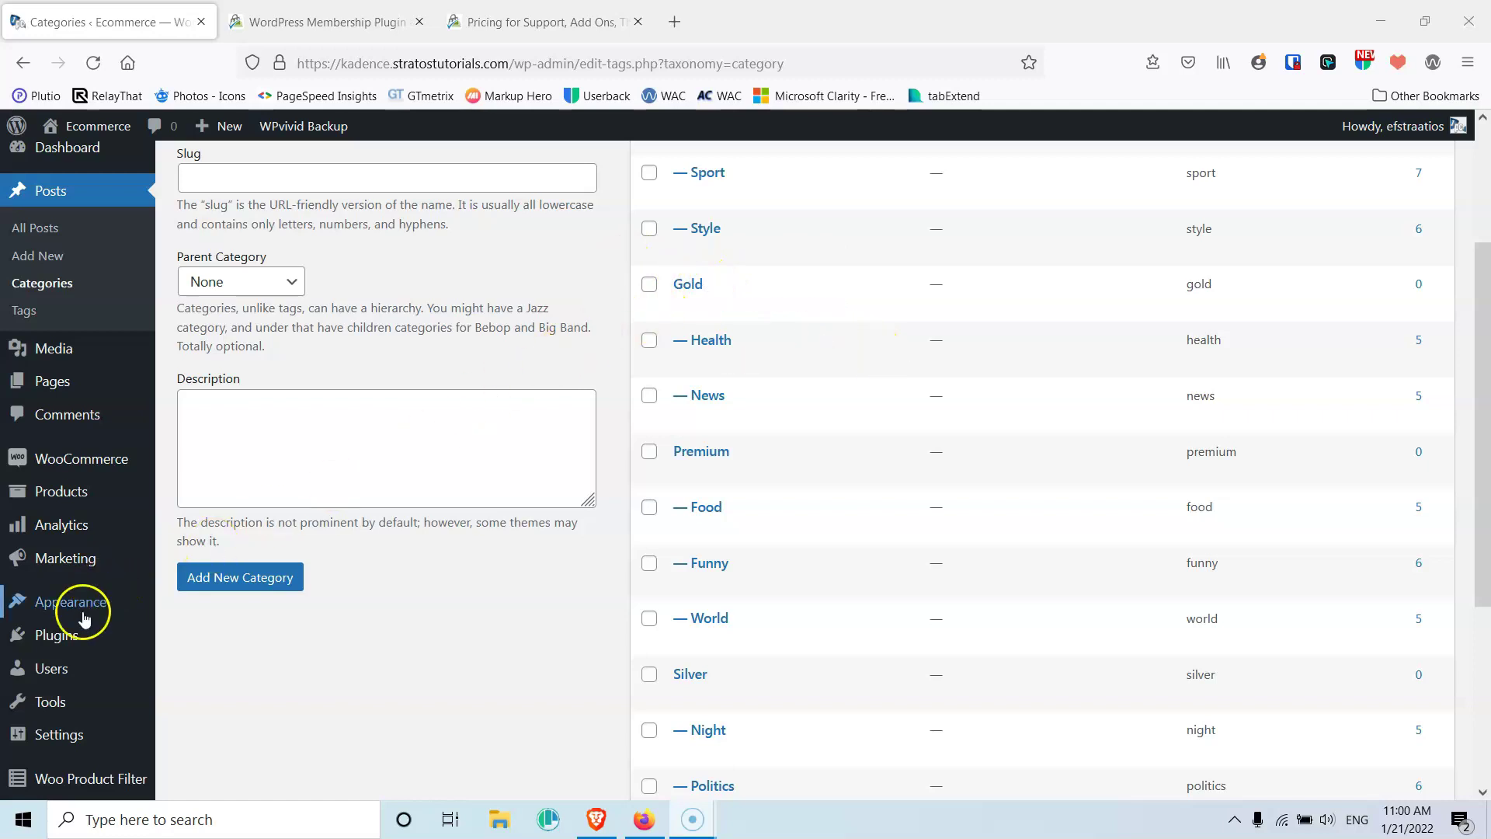
Search plugins for 'Membership', then install and activate Paid Memberships Pro
{"action": "mouse_move", "coordinate": [62, 634]}
{"action": "left_click", "coordinate": [196, 668]}
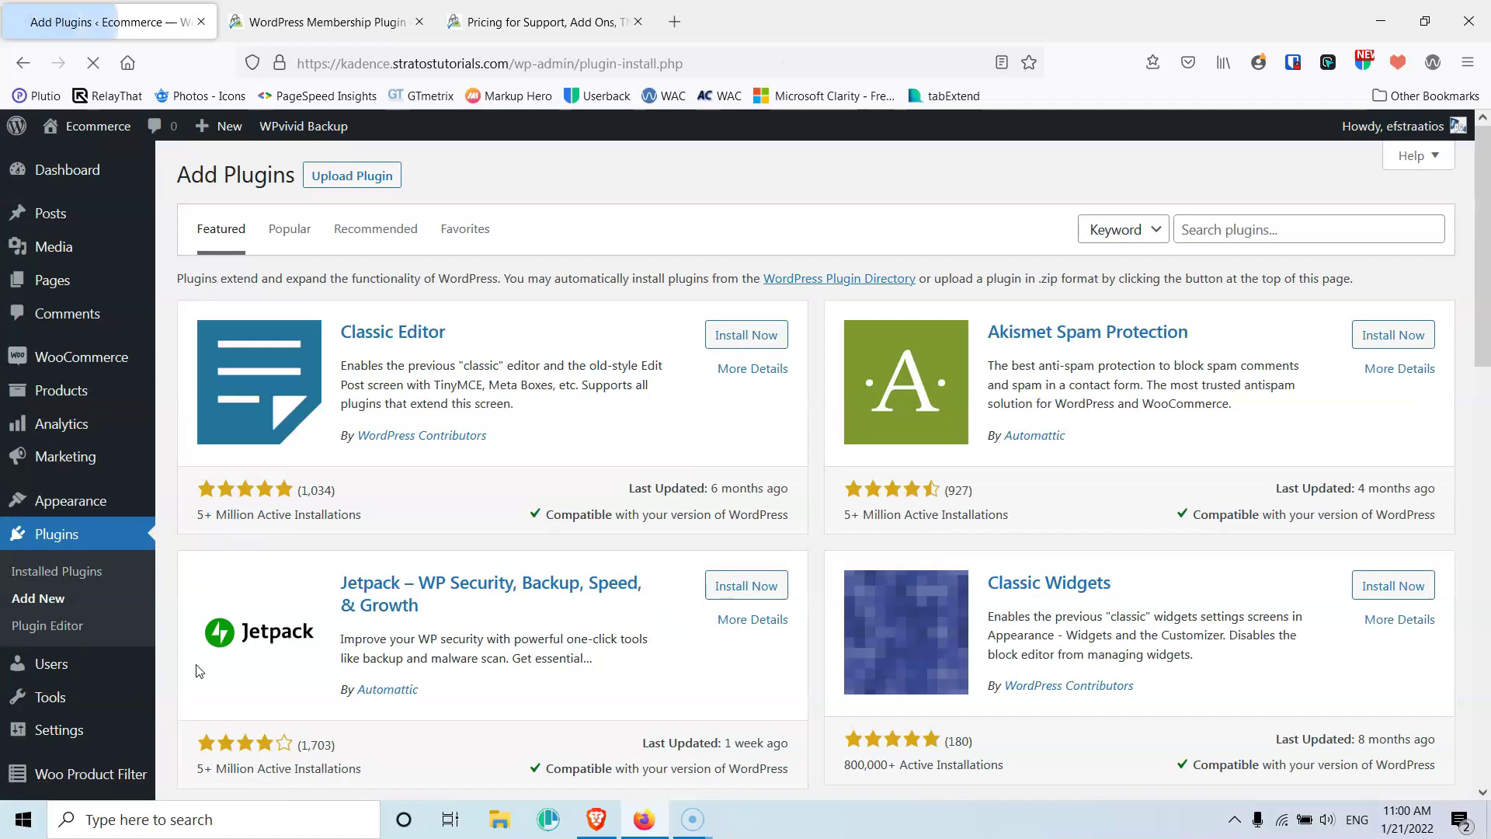
{"action": "left_click", "coordinate": [1337, 229]}
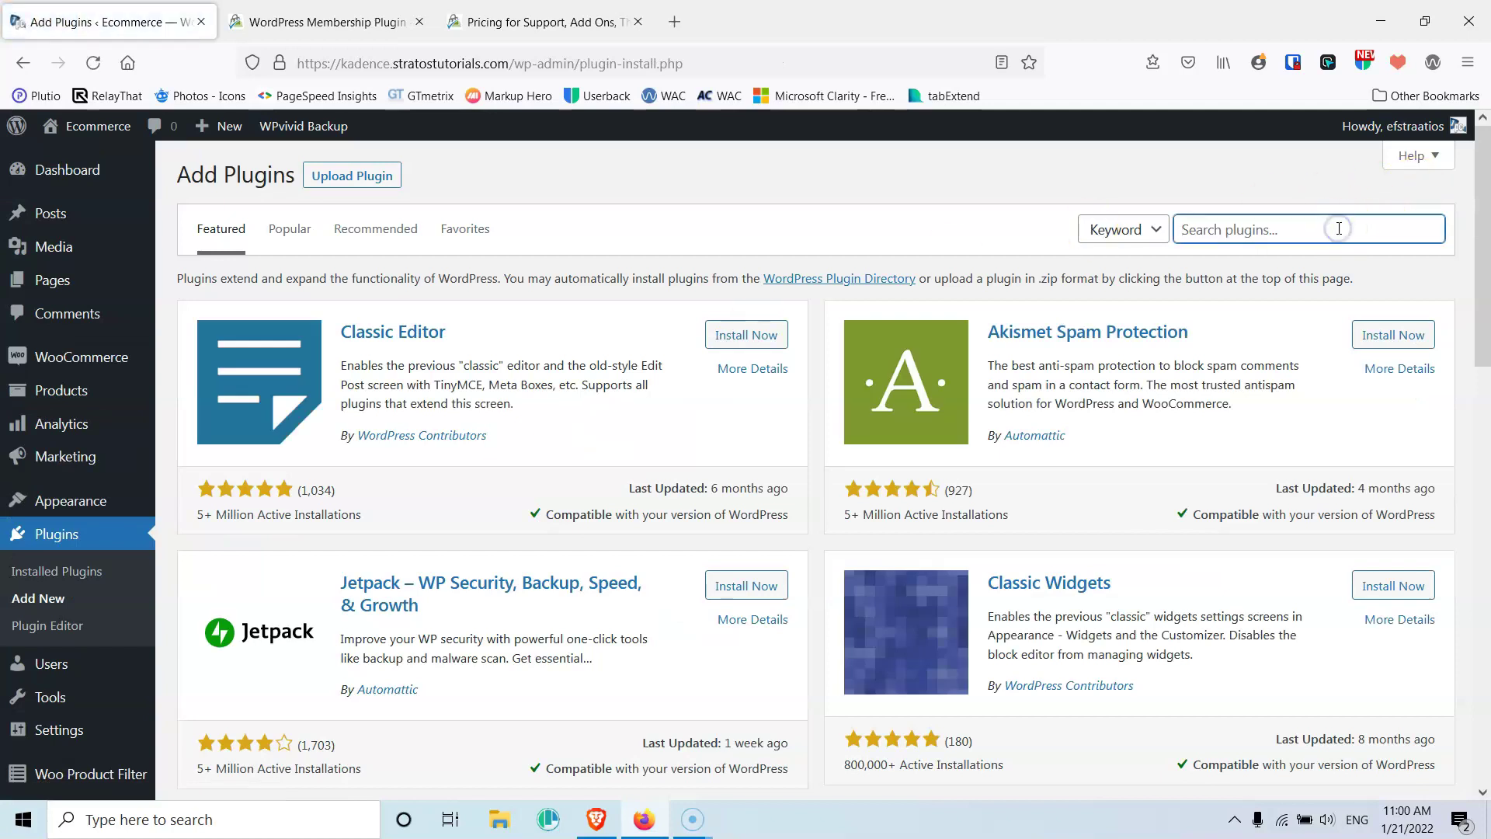
{"action": "type", "text": "Members"}
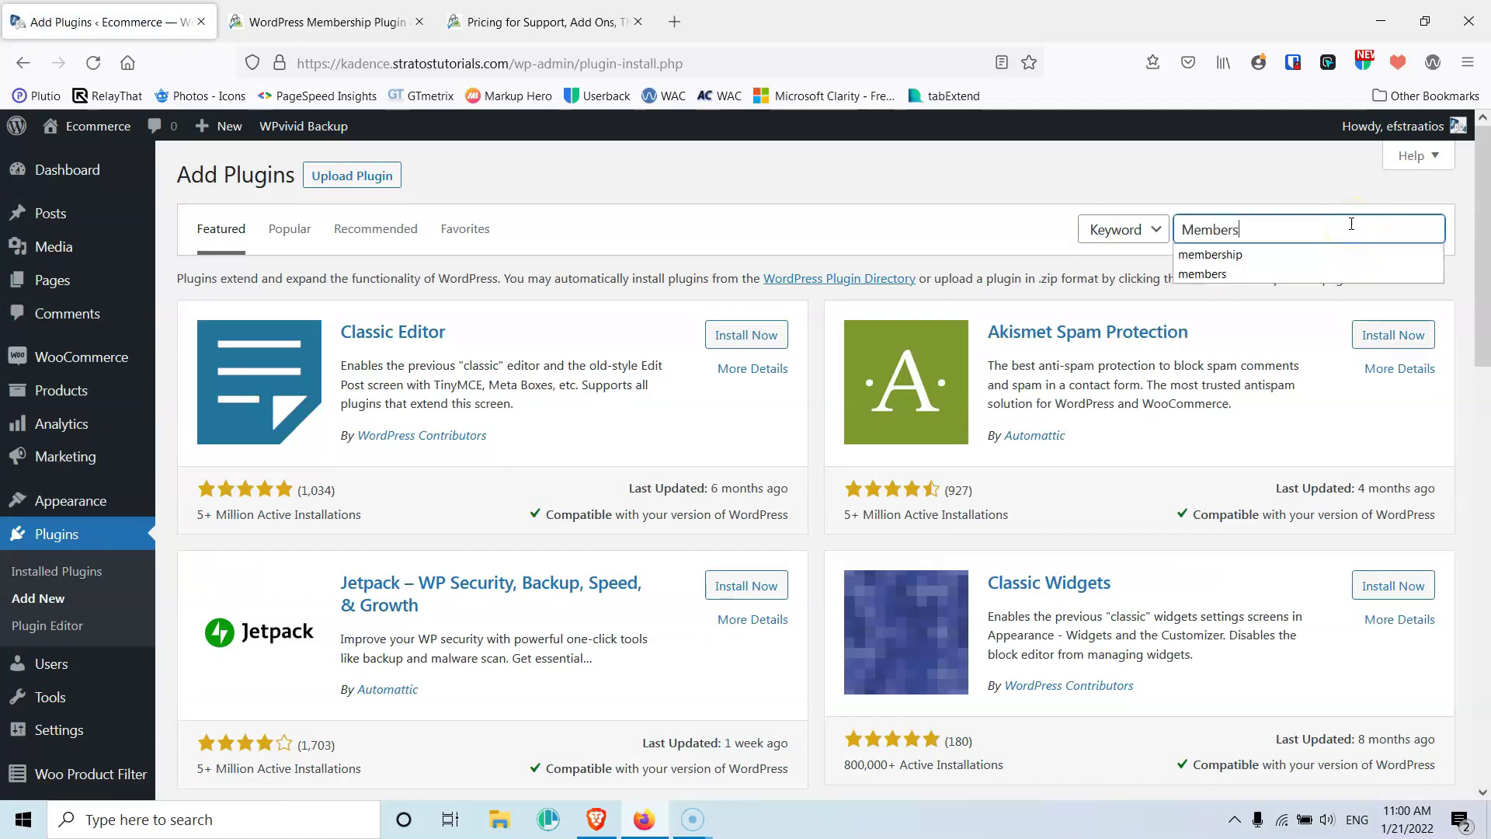
{"action": "type", "text": "hip"}
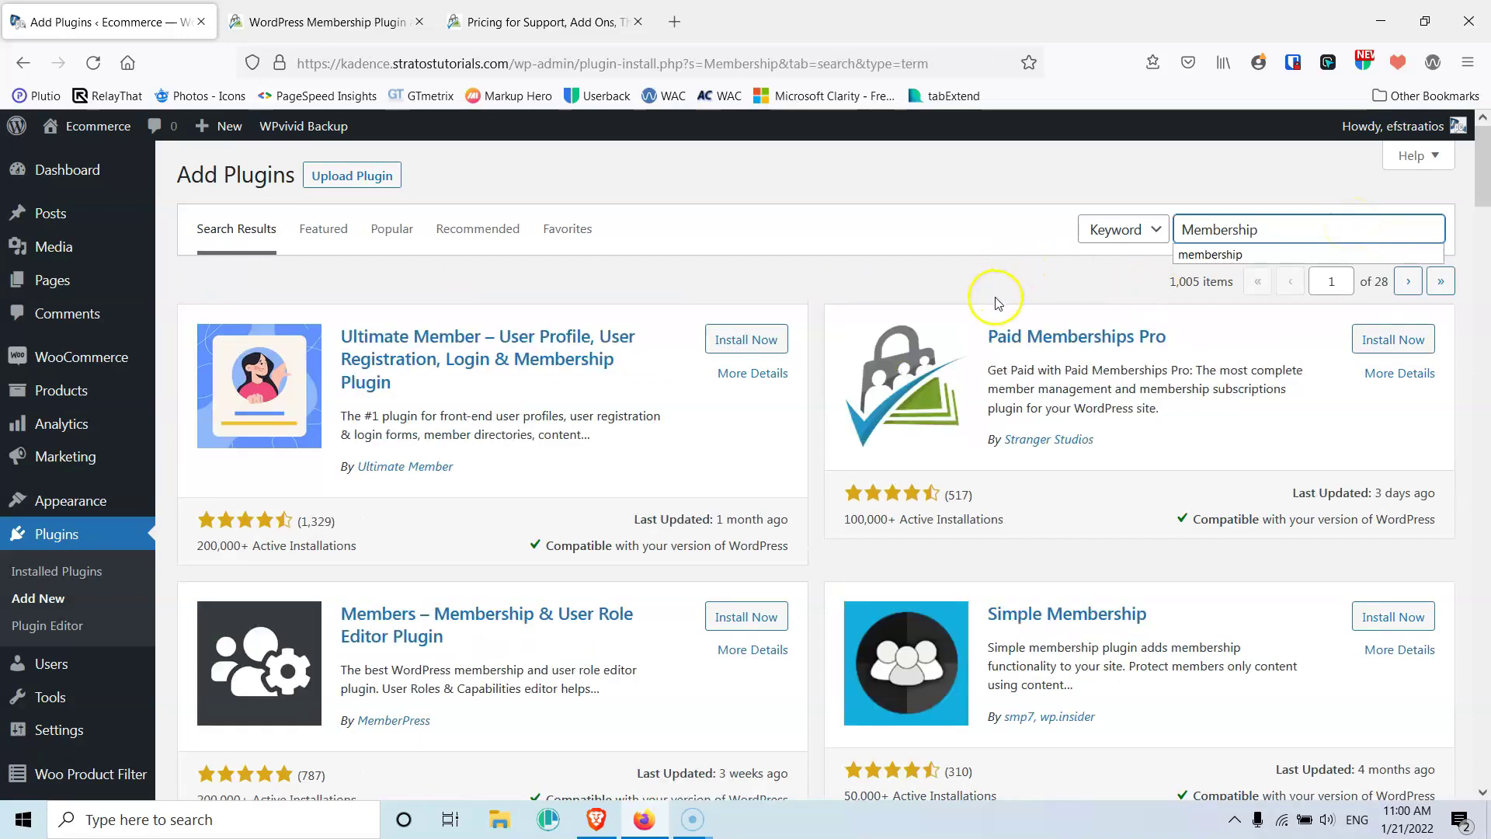
{"action": "left_click", "coordinate": [1390, 340]}
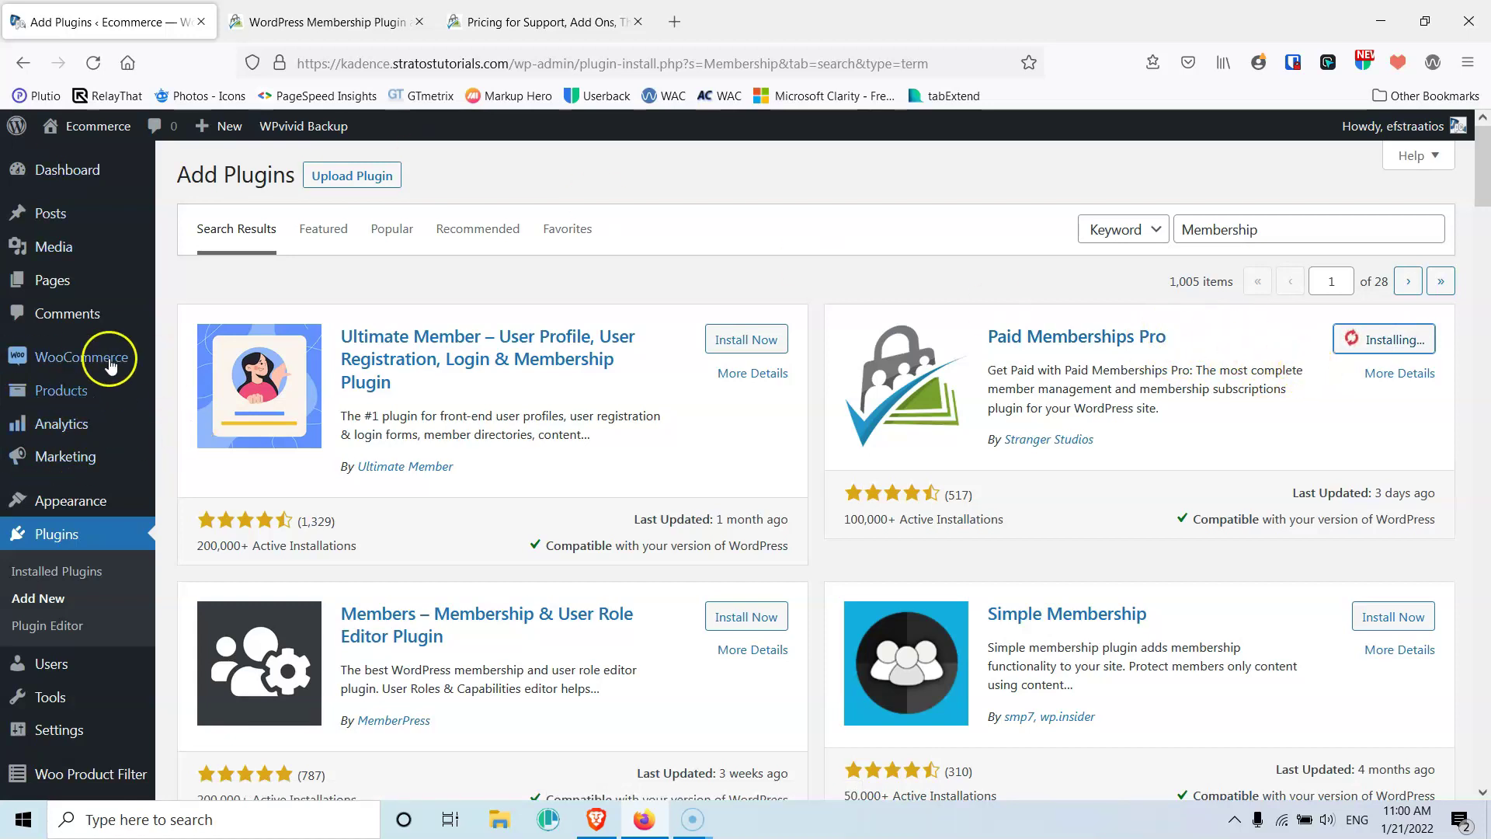
{"action": "left_click", "coordinate": [129, 430]}
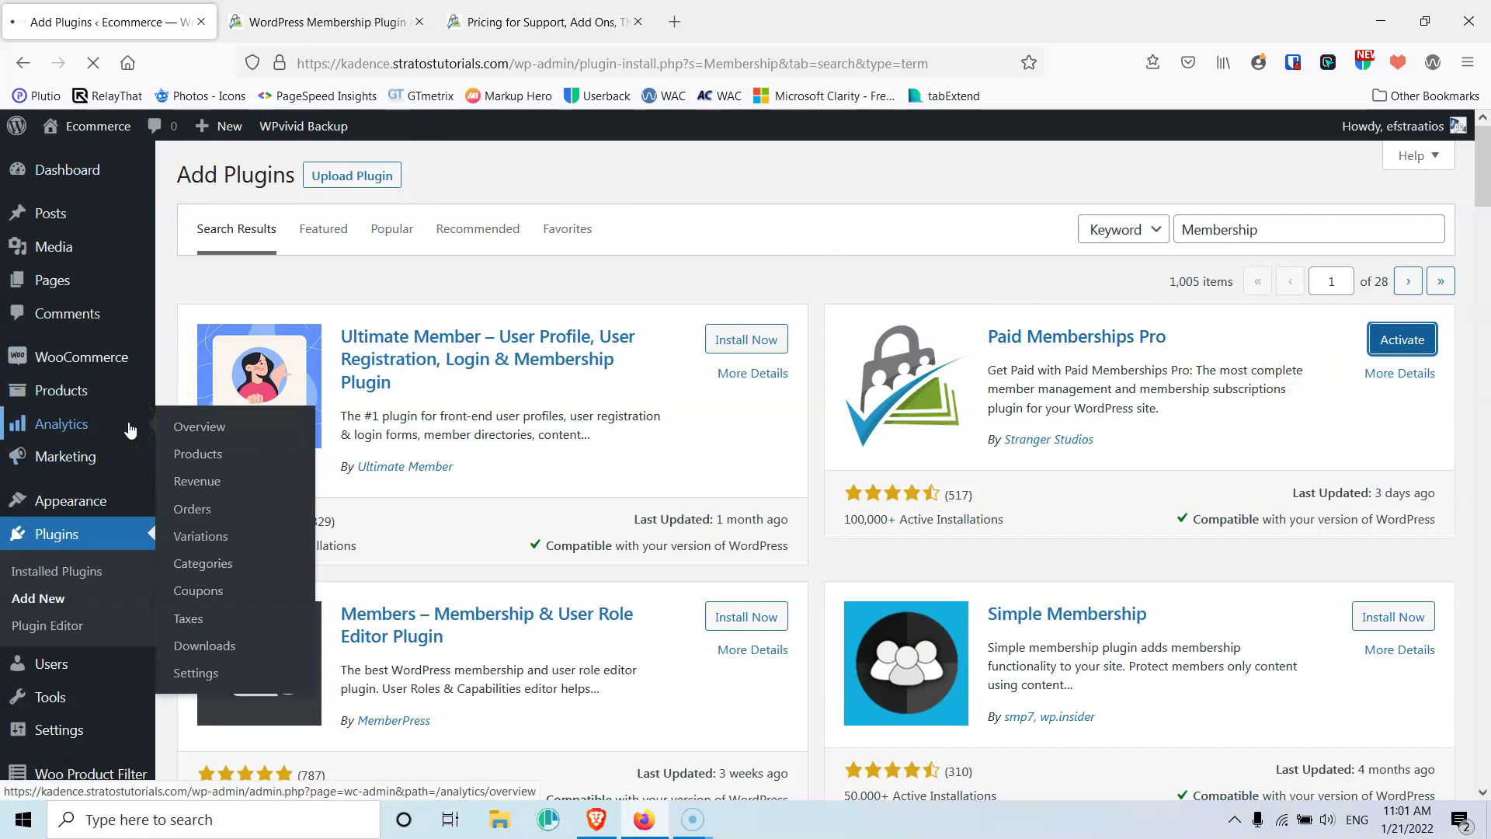
{"action": "mouse_move", "coordinate": [136, 347]}
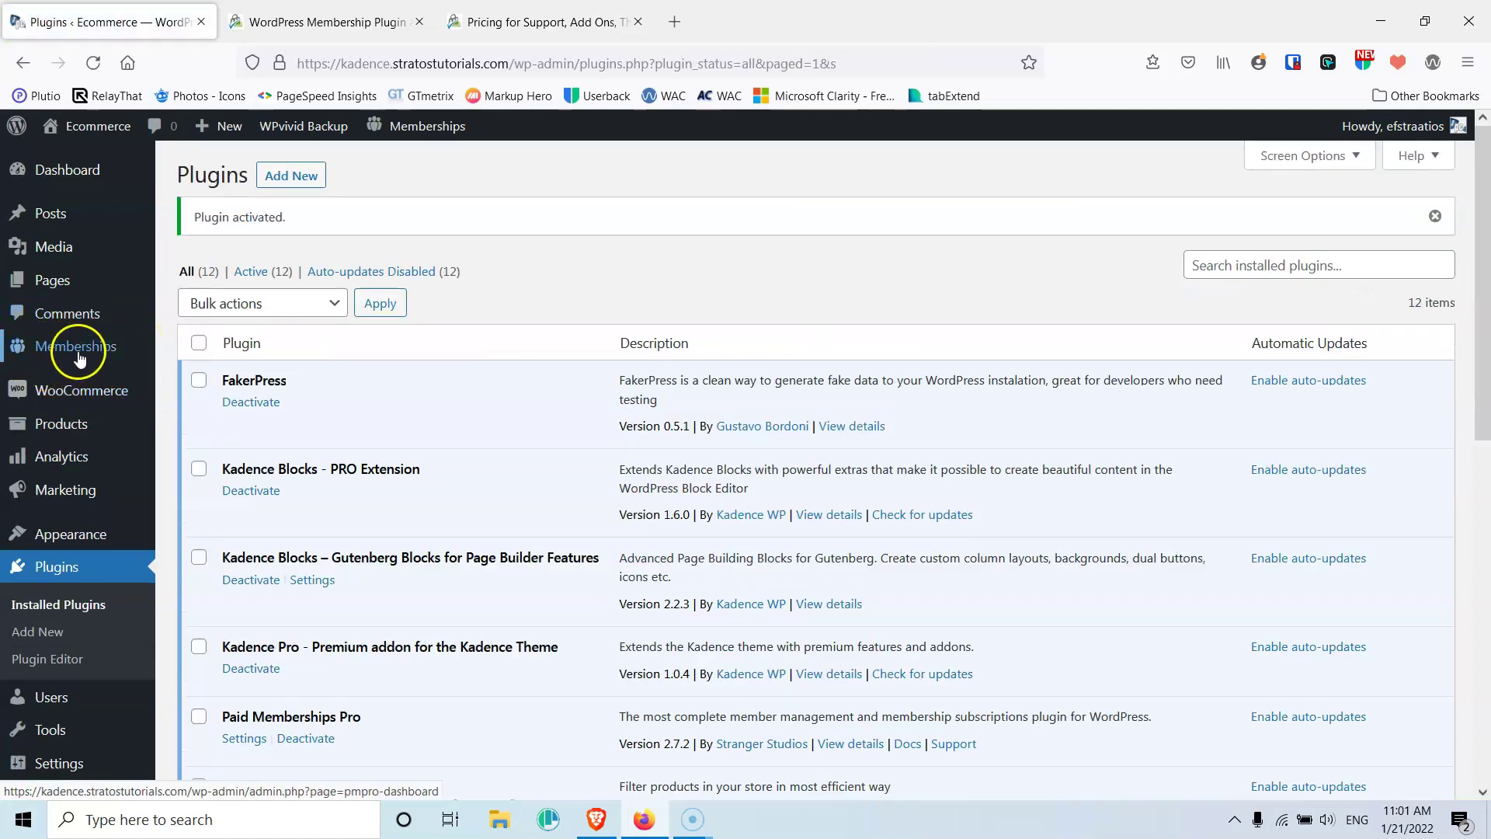
Go to the Memberships settings Levels page, which lists no membership levels yet
{"action": "mouse_move", "coordinate": [73, 346]}
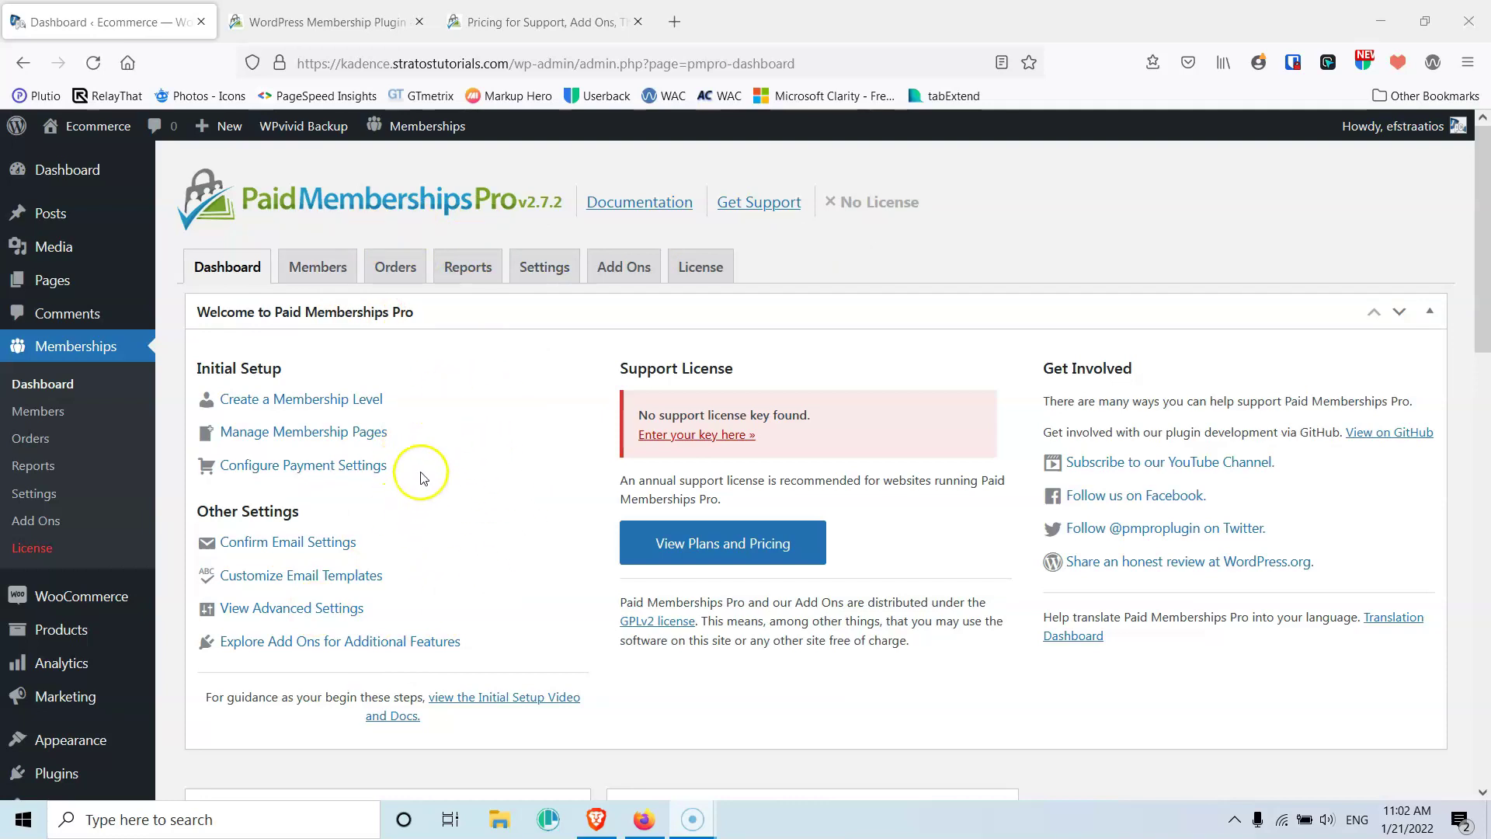
{"action": "left_click", "coordinate": [526, 277]}
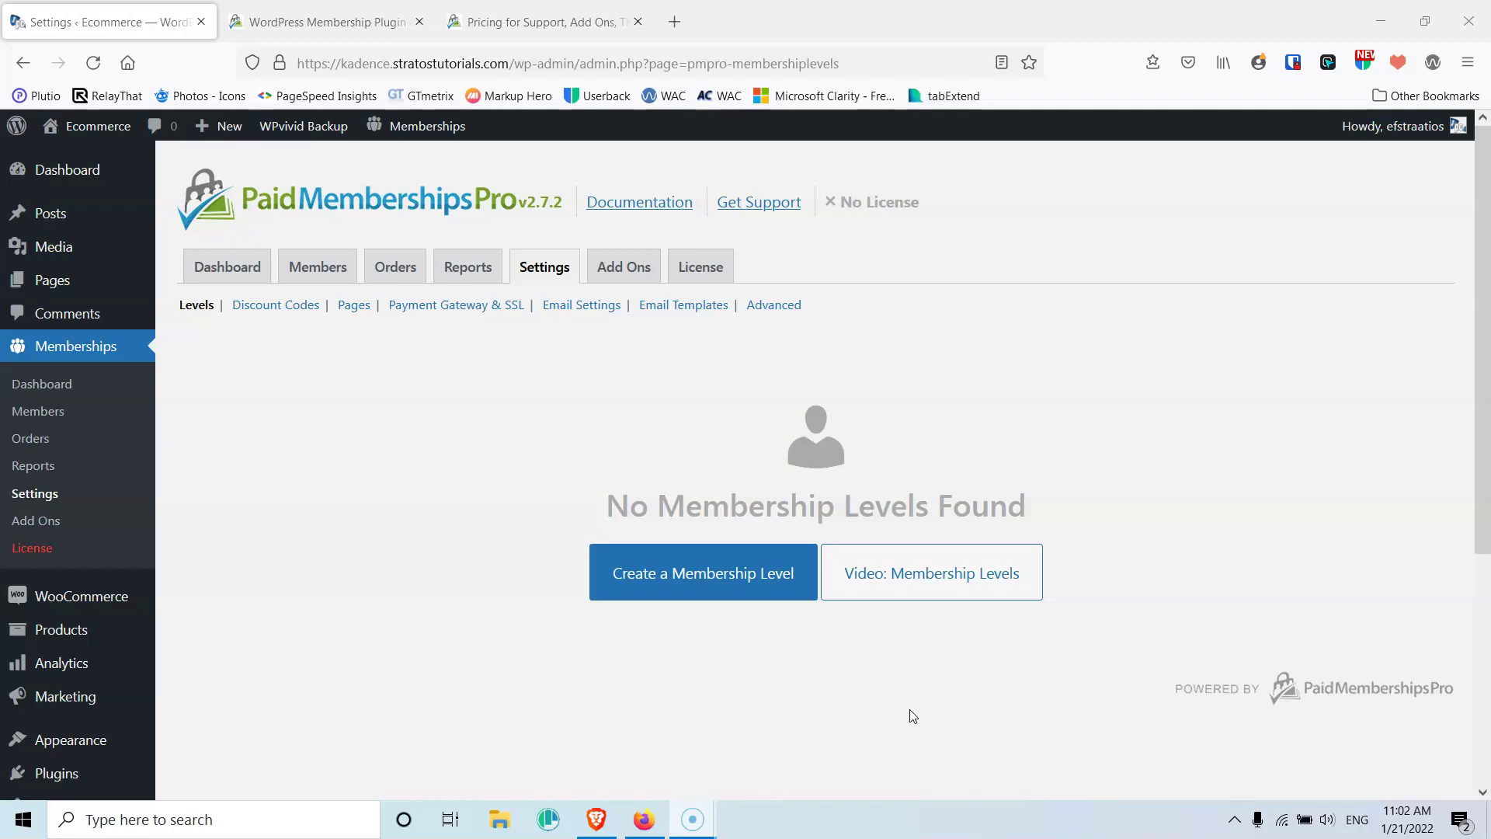
Start a new membership level and name it Silver
{"action": "left_click", "coordinate": [693, 574]}
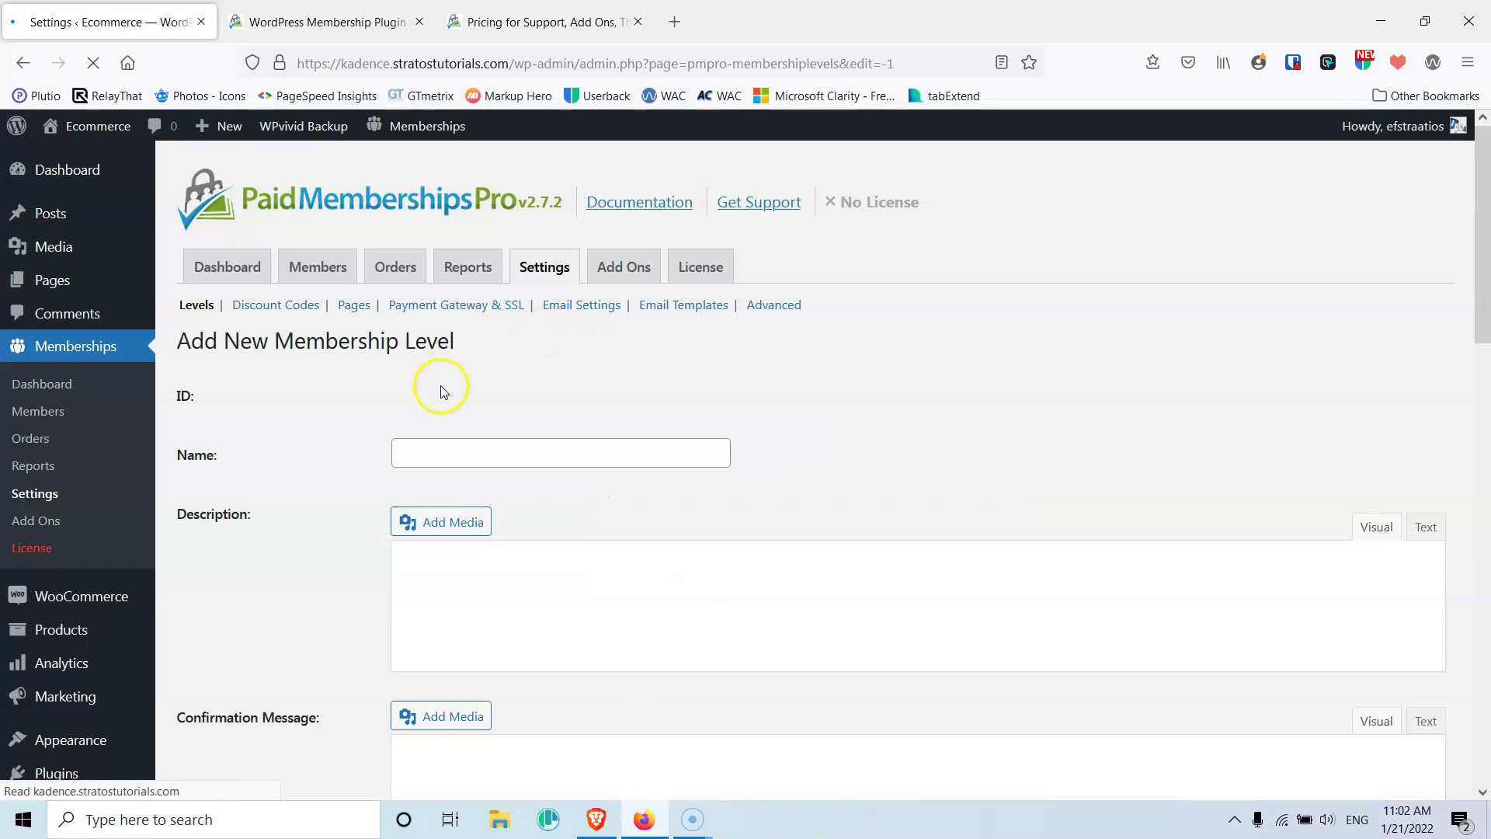
{"action": "left_click", "coordinate": [454, 463]}
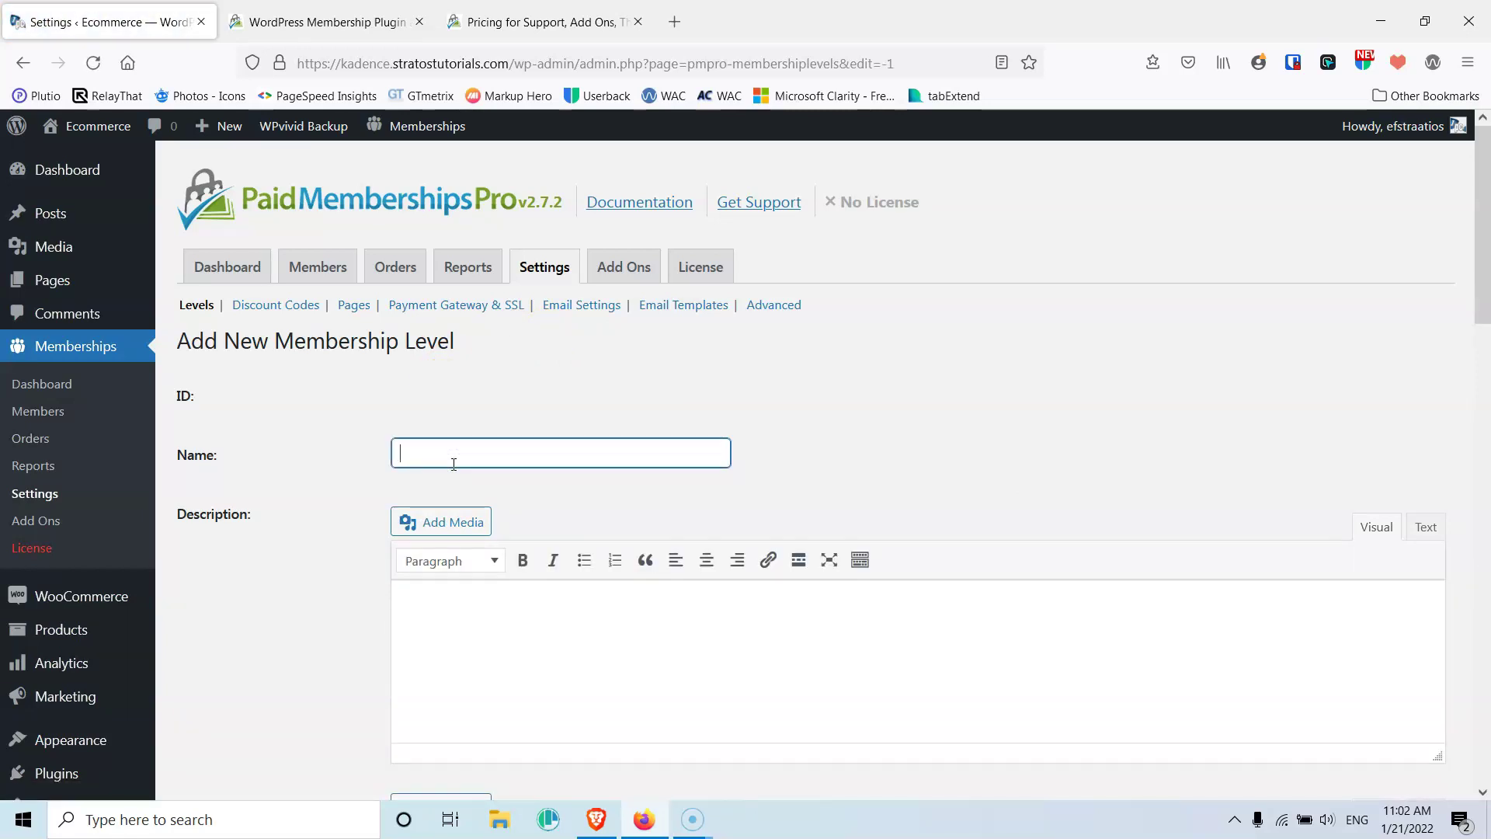
{"action": "type", "text": "Silver"}
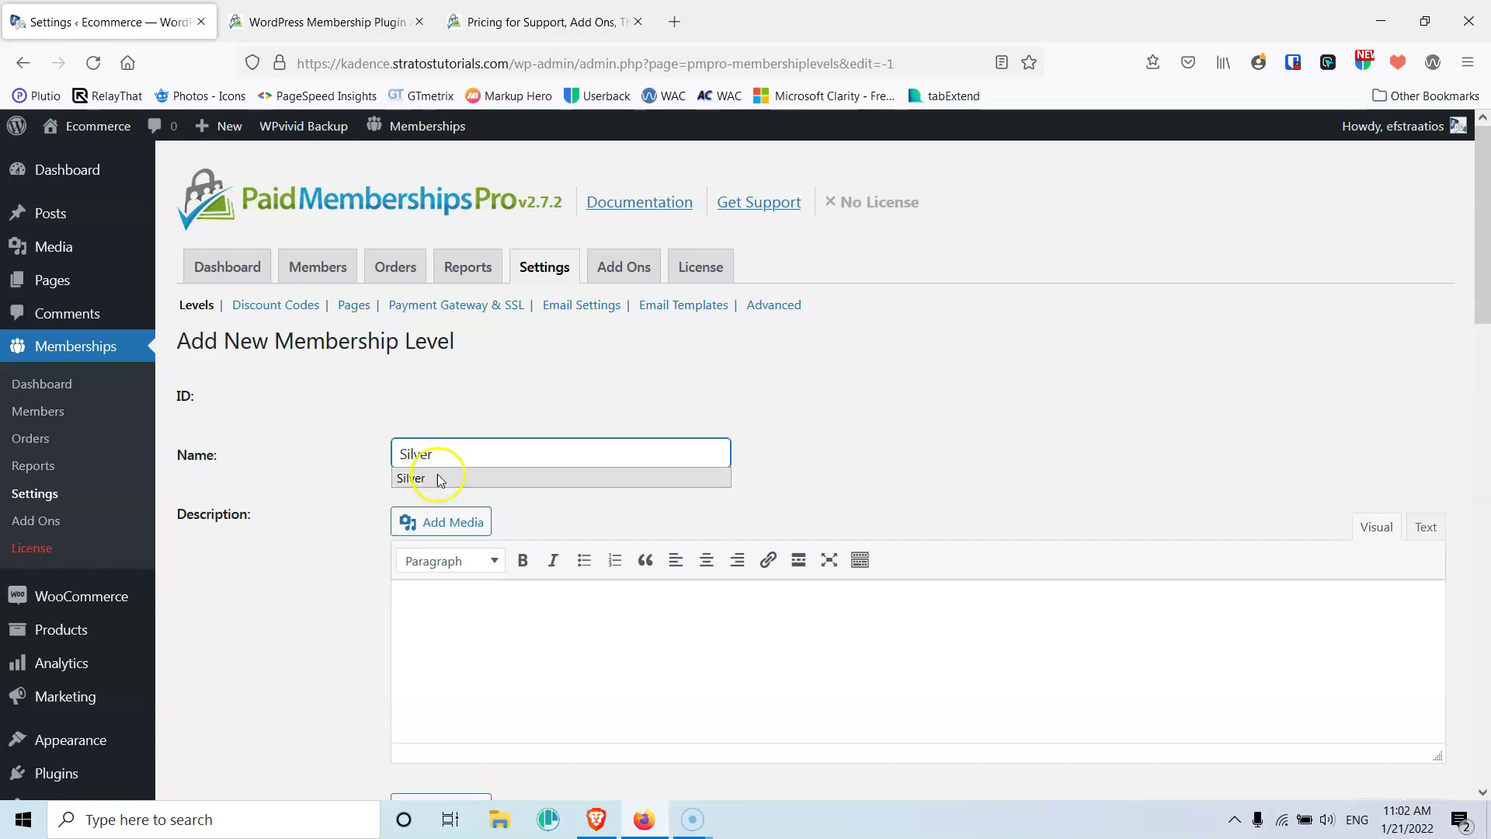
{"action": "left_click", "coordinate": [216, 642]}
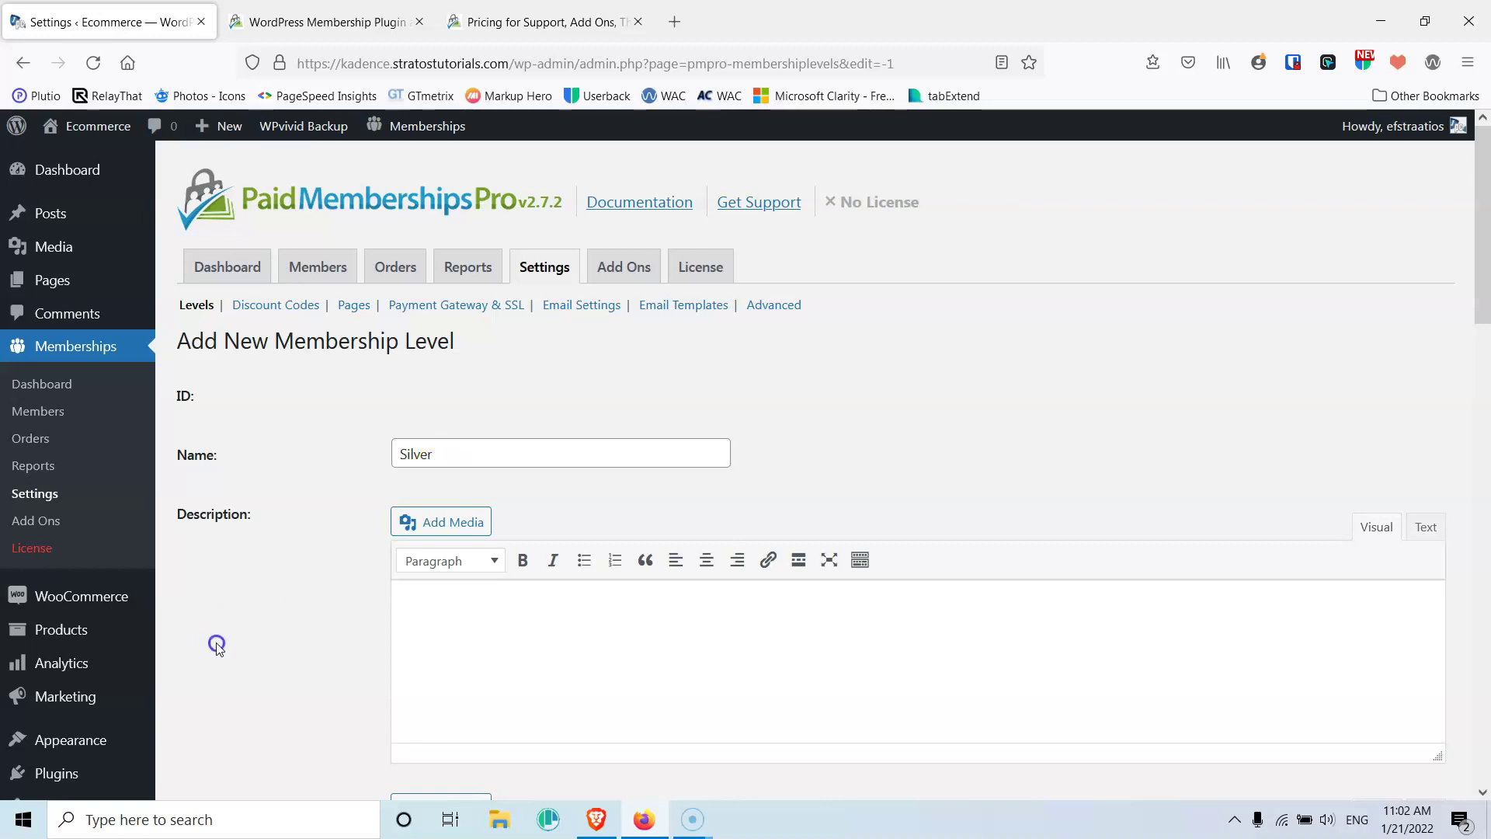
{"action": "scroll", "coordinate": [491, 693], "scroll_direction": "down", "scroll_amount": 2}
{"action": "scroll", "coordinate": [474, 513], "scroll_direction": "down", "scroll_amount": 5}
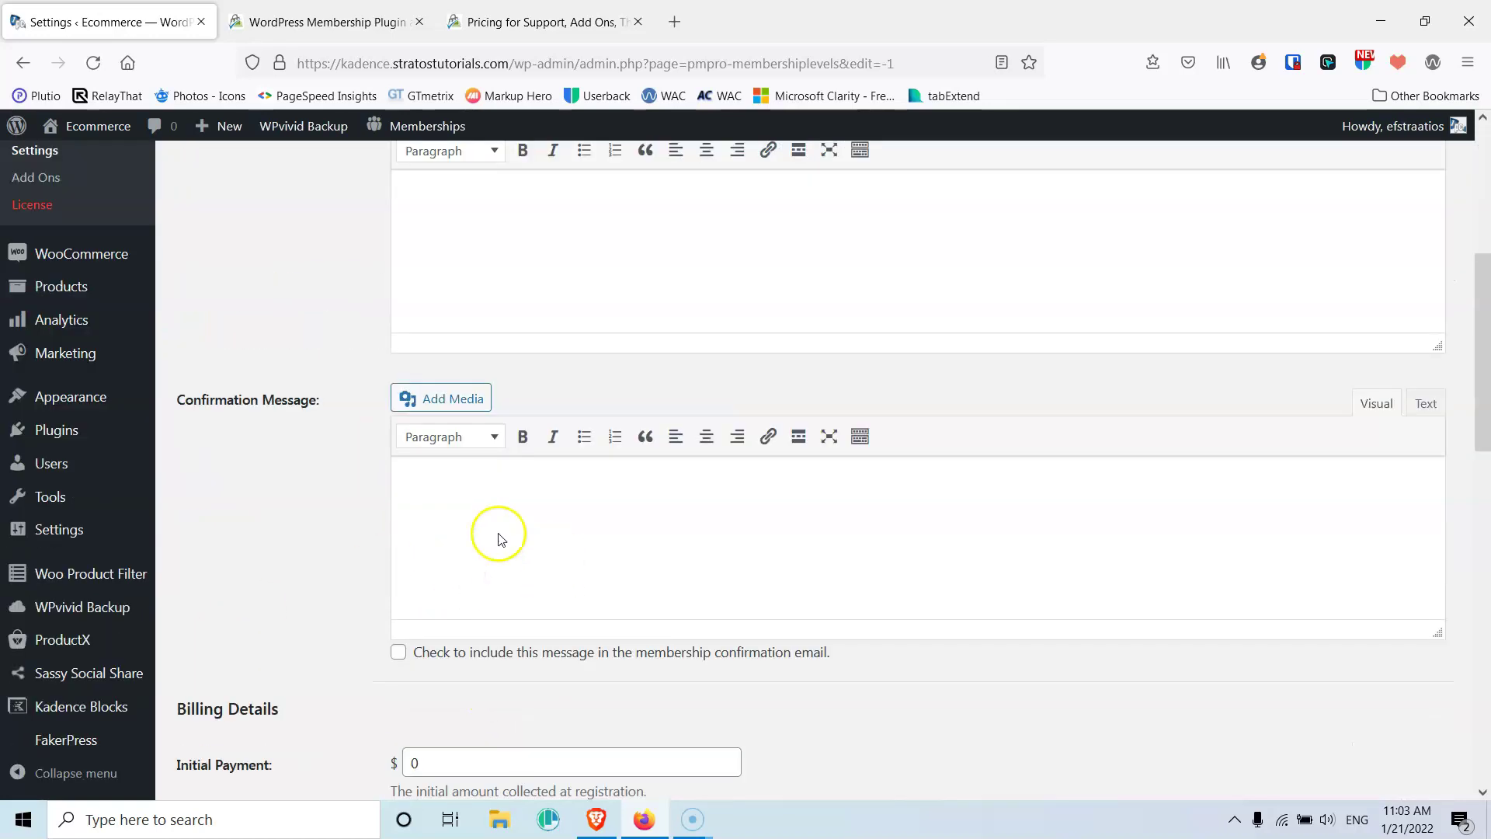
Enter 'This is the Silver level' as the description and copy it into Confirmation Message
{"action": "left_click", "coordinate": [459, 510]}
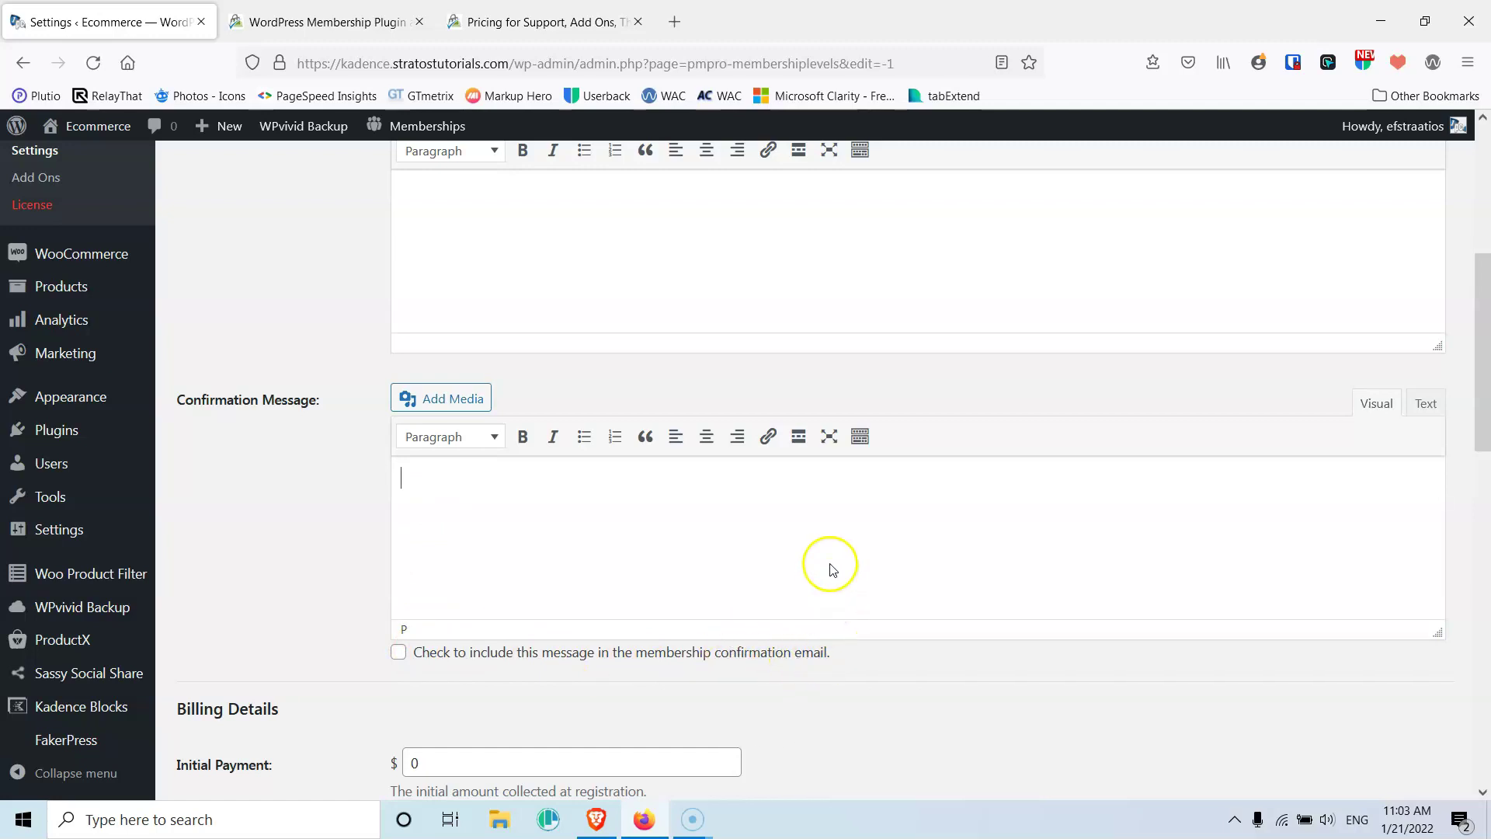
{"action": "left_click", "coordinate": [478, 200]}
{"action": "scroll", "coordinate": [470, 357], "scroll_direction": "up", "scroll_amount": 4}
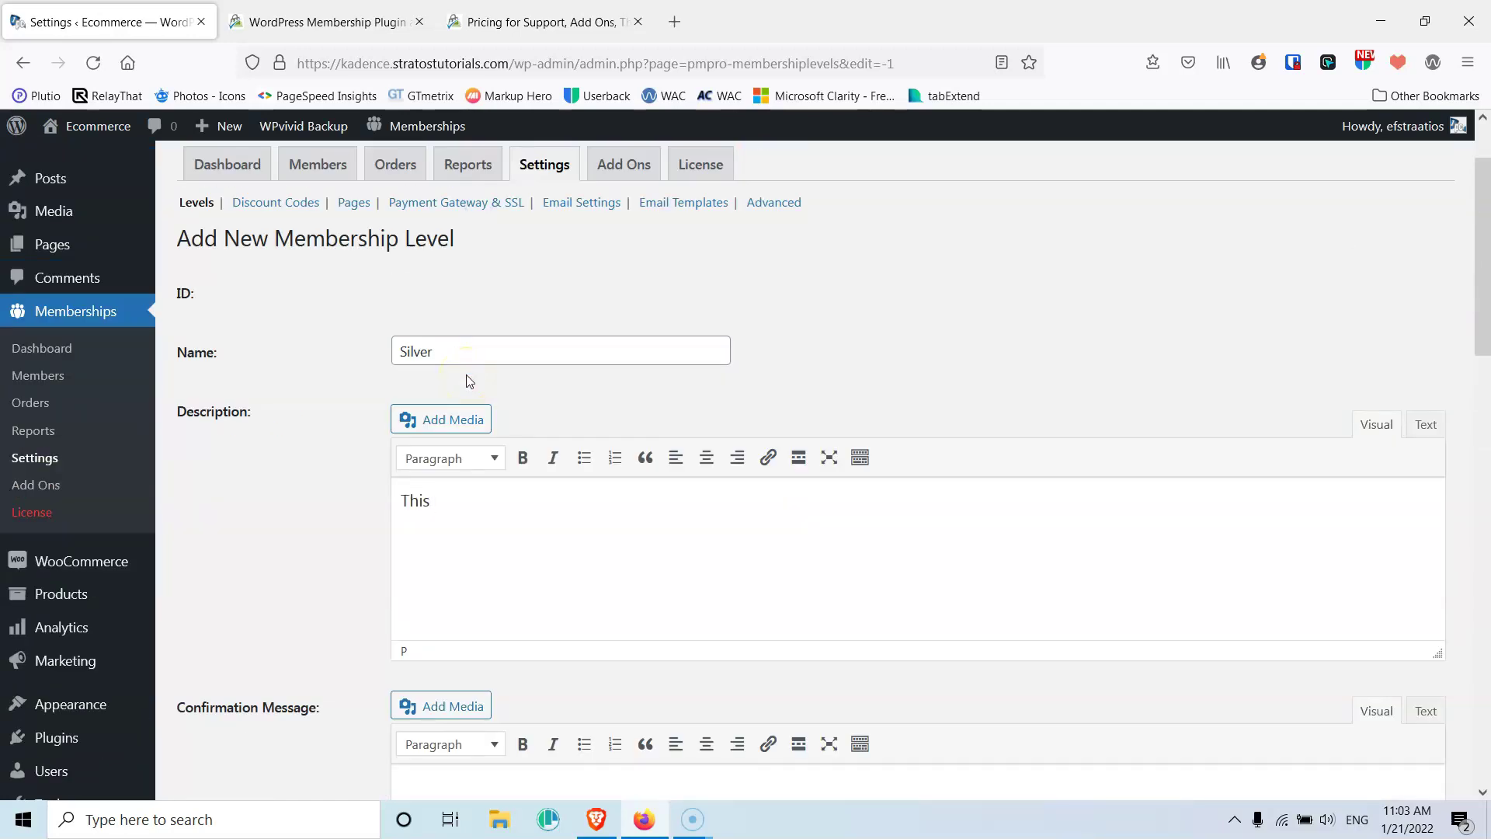
{"action": "type", "text": "This is the Silver level"}
{"action": "left_click_drag", "start_coordinate": [569, 500], "coordinate": [270, 479]}
{"action": "key", "text": "ctrl+c"}
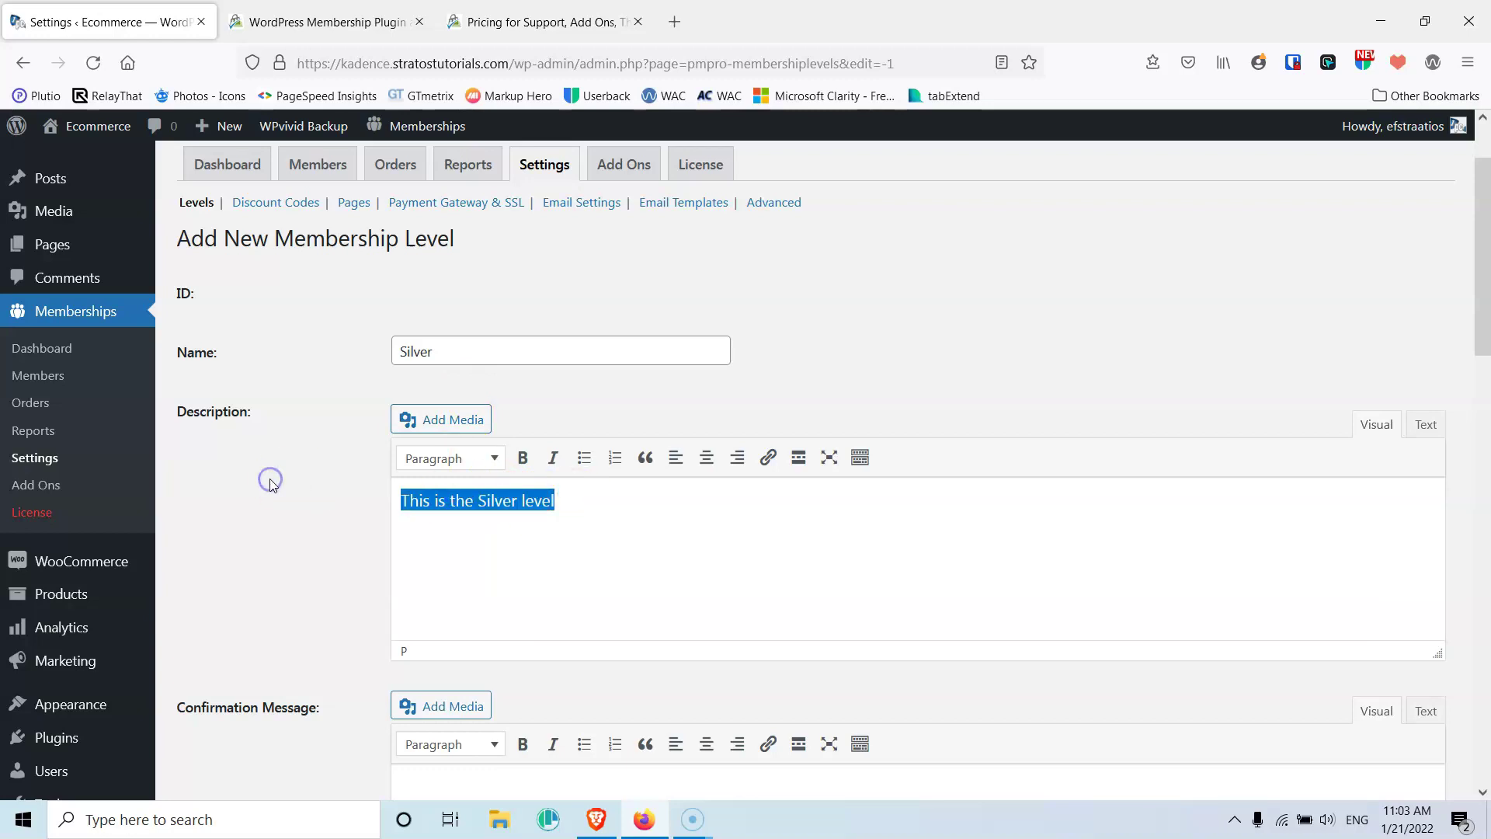
{"action": "scroll", "coordinate": [288, 482], "scroll_direction": "down", "scroll_amount": 3}
{"action": "left_click", "coordinate": [489, 589]}
{"action": "key", "text": "ctrl+v"}
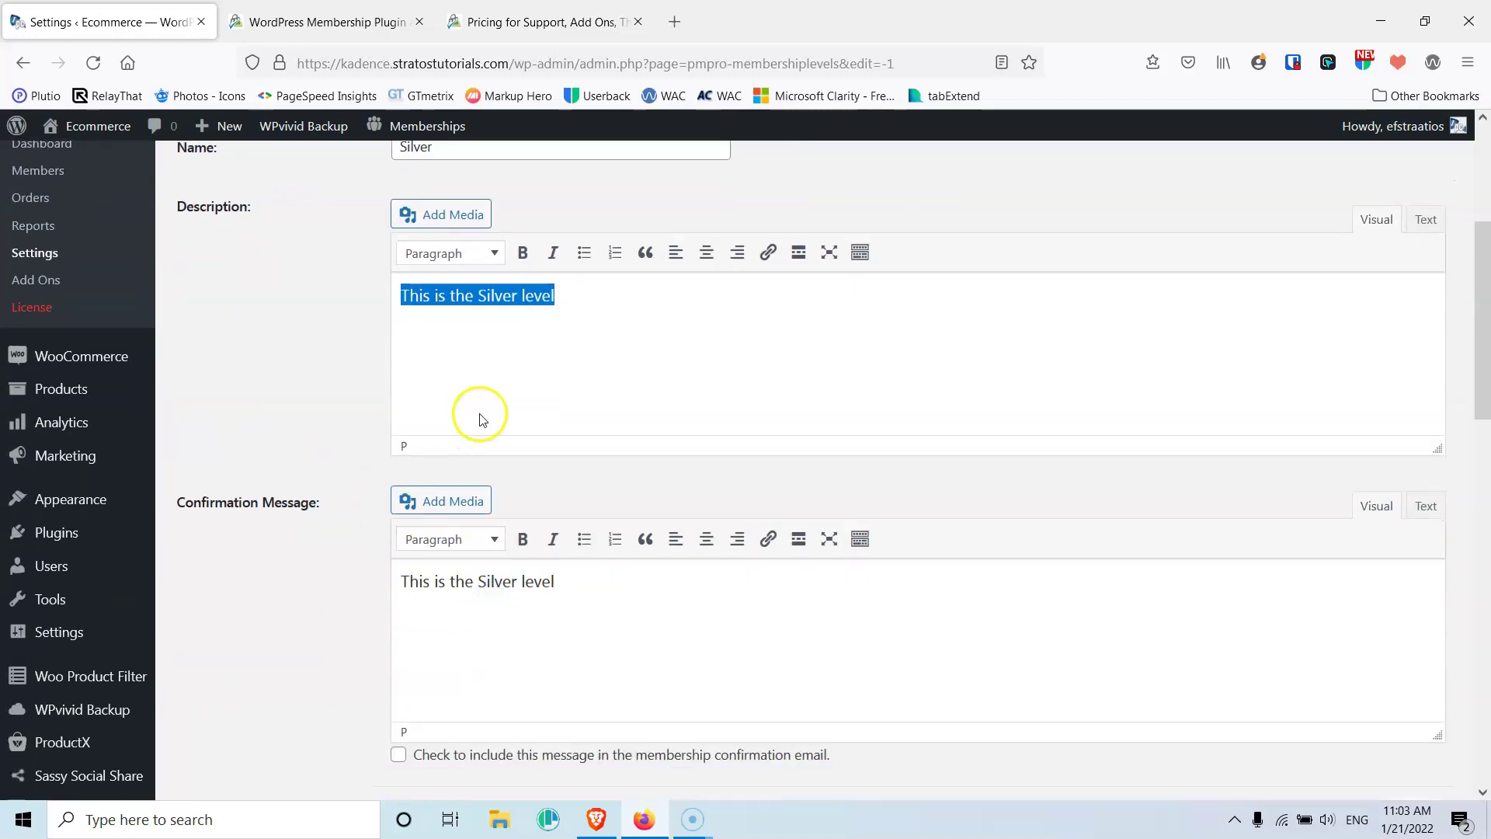
{"action": "scroll", "coordinate": [480, 419], "scroll_direction": "down", "scroll_amount": 4}
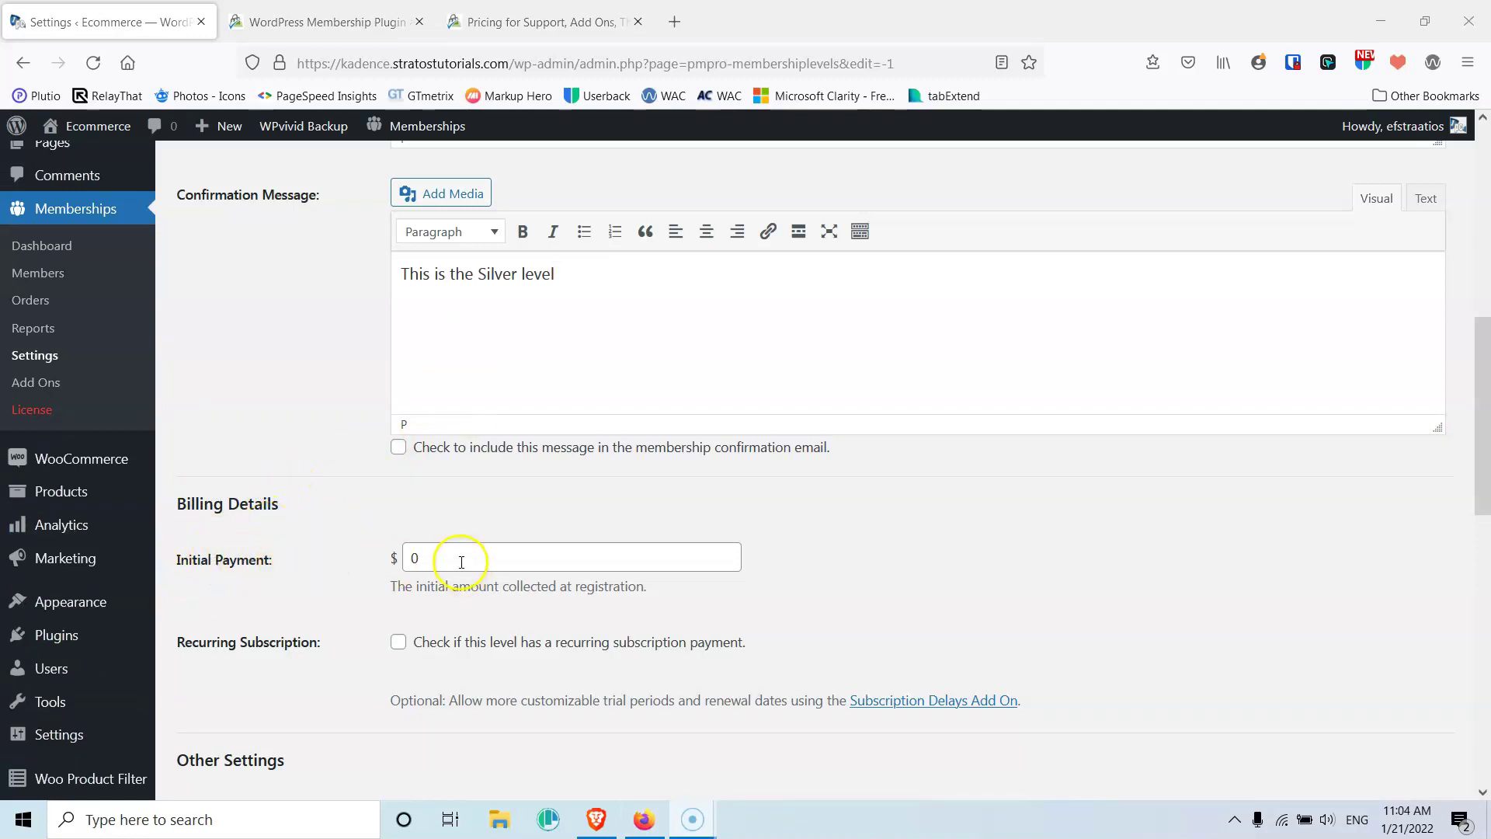
Set the Silver level's Initial Payment to 50
{"action": "left_click_drag", "start_coordinate": [440, 561], "coordinate": [375, 553]}
{"action": "left_click", "coordinate": [343, 554]}
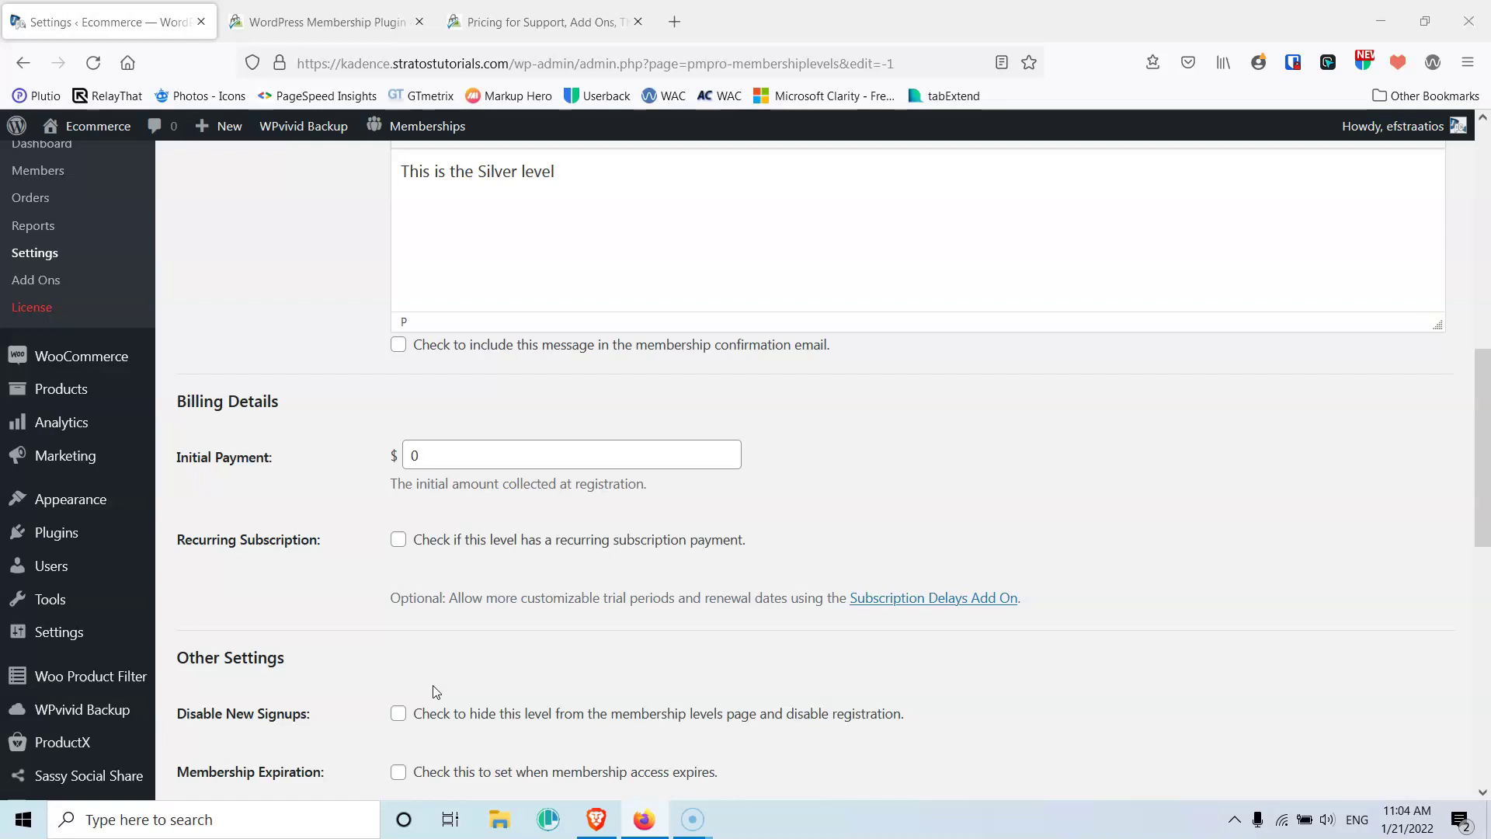
{"action": "left_click_drag", "start_coordinate": [439, 450], "coordinate": [383, 449]}
{"action": "type", "text": "50"}
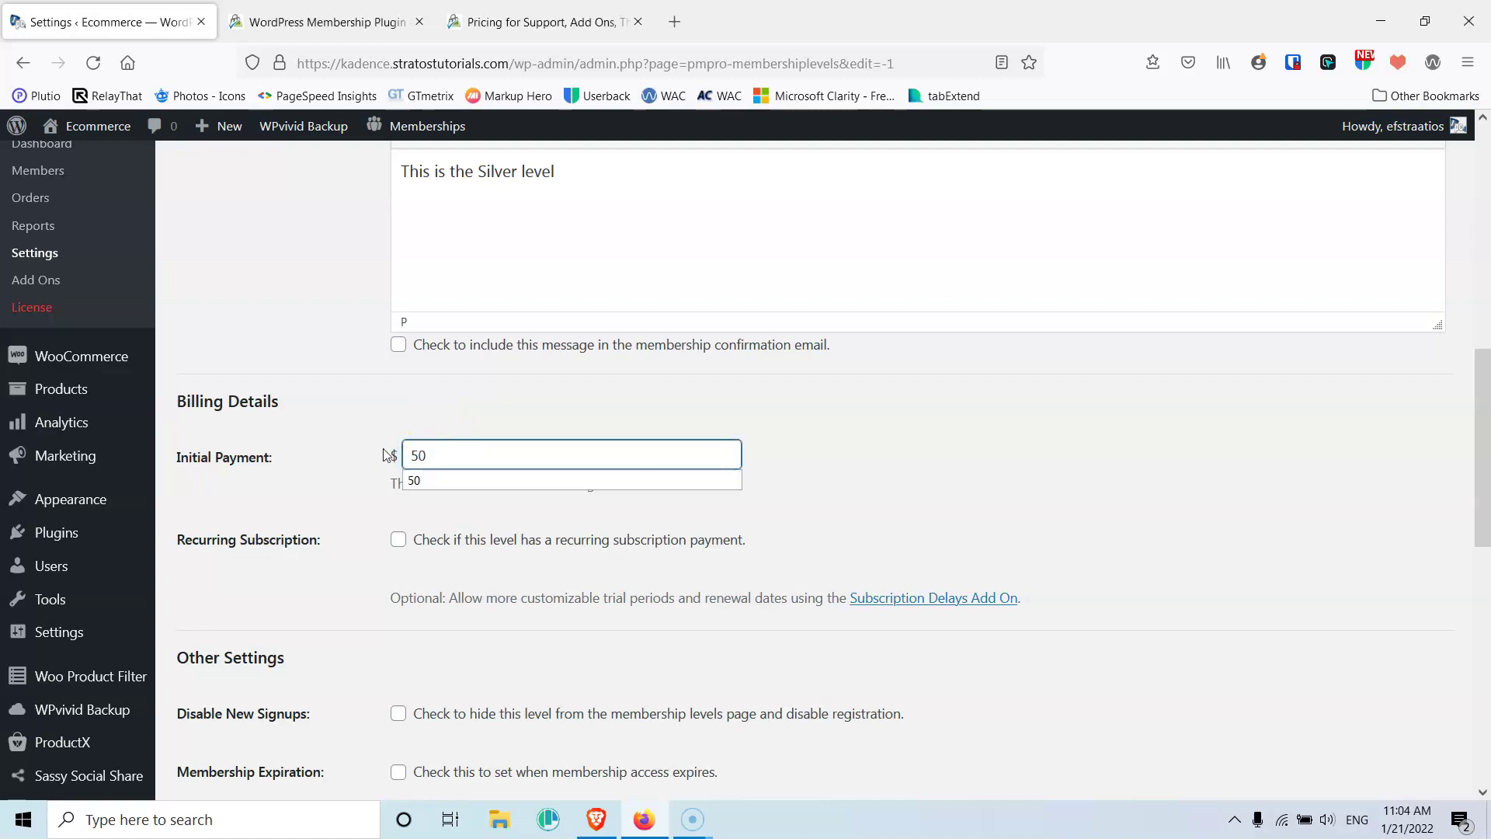
{"action": "left_click", "coordinate": [316, 448]}
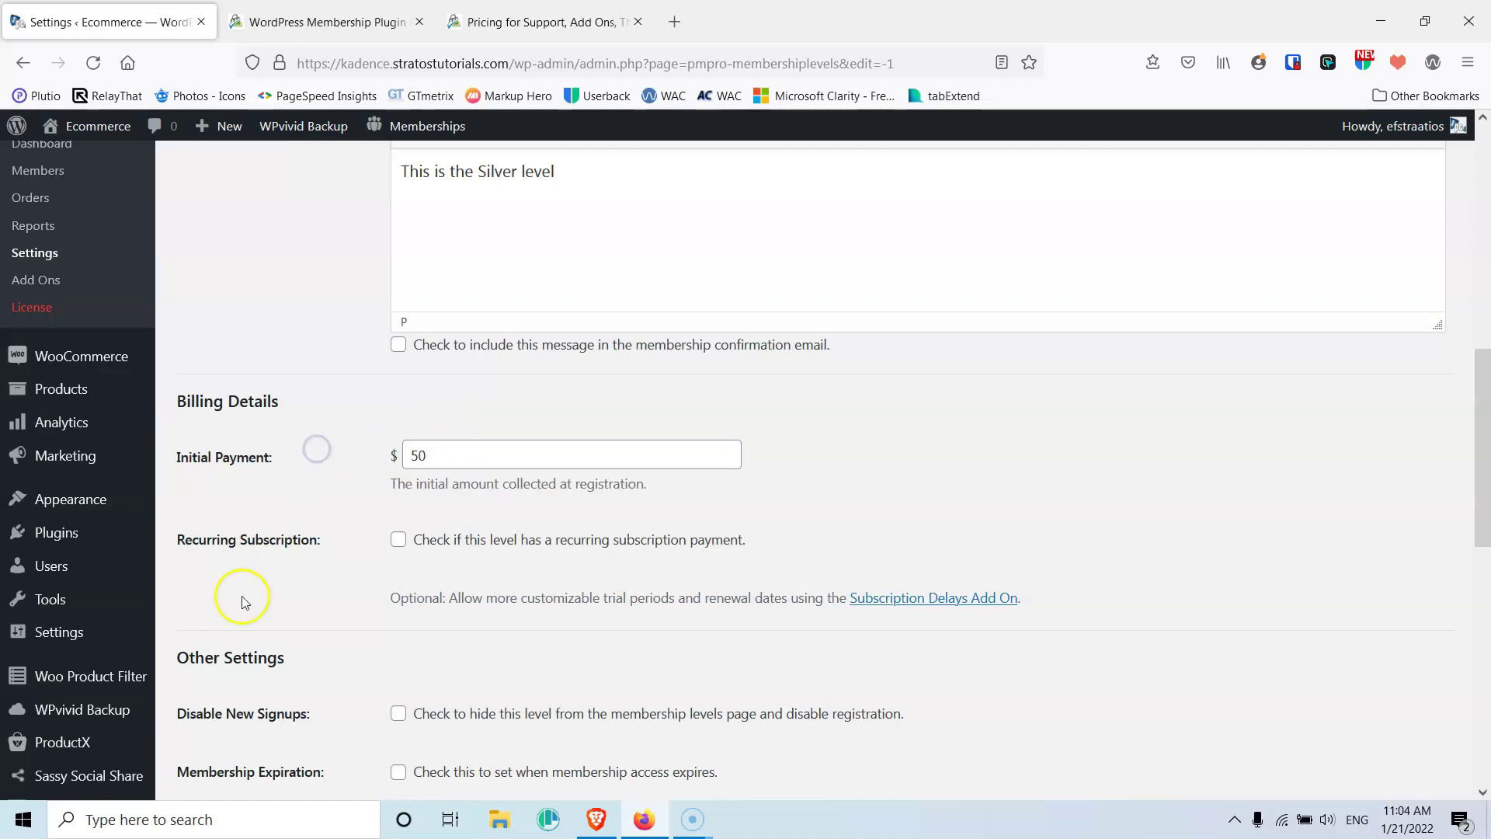
Make it a recurring subscription billing 40 every 1 Year
{"action": "left_click", "coordinate": [398, 540]}
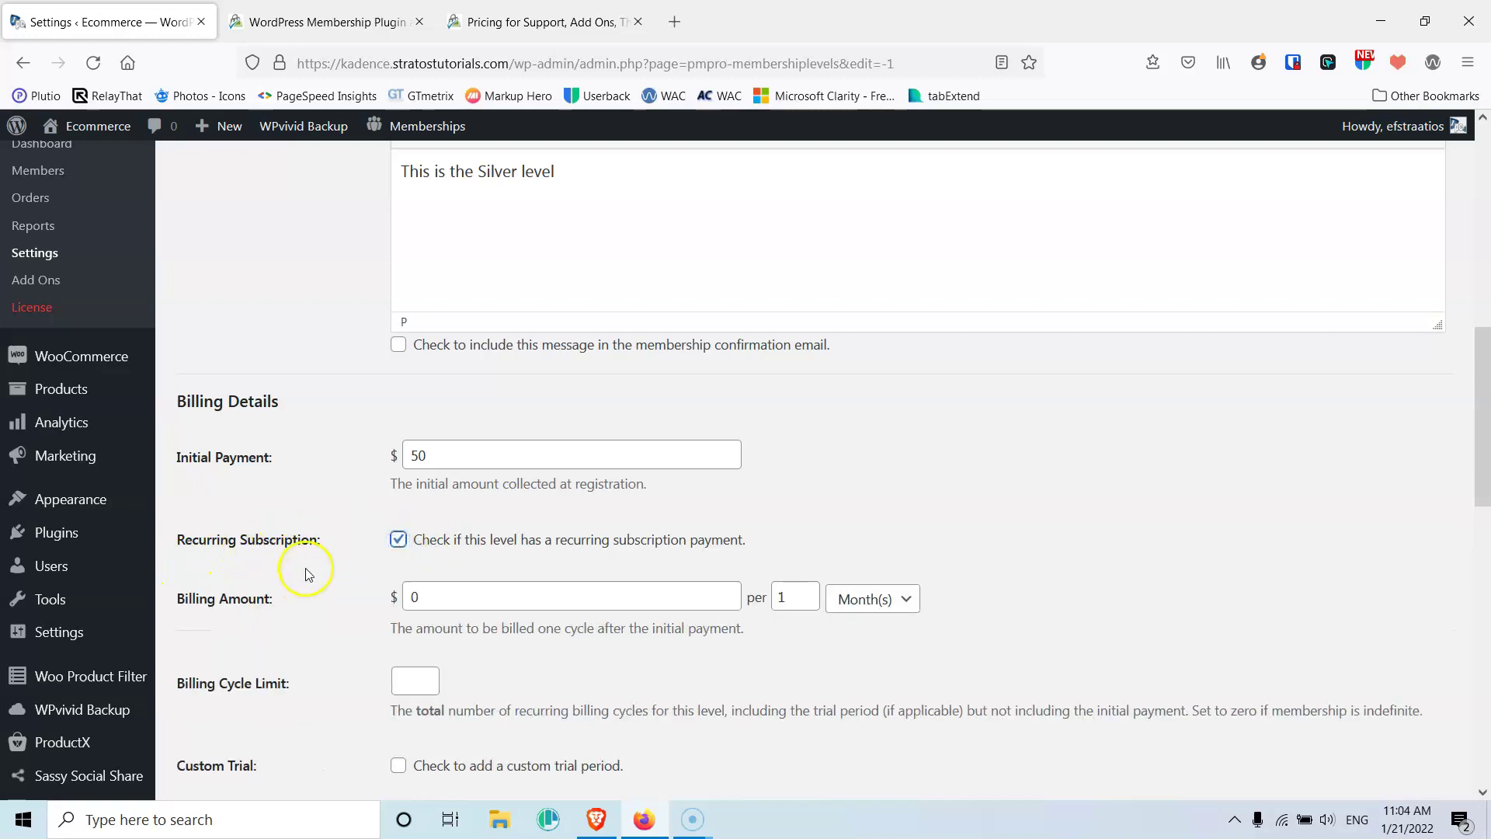
{"action": "scroll", "coordinate": [305, 573], "scroll_direction": "down", "scroll_amount": 3}
{"action": "left_click_drag", "start_coordinate": [444, 392], "coordinate": [376, 392]}
{"action": "type", "text": "40"}
{"action": "left_click", "coordinate": [906, 396]}
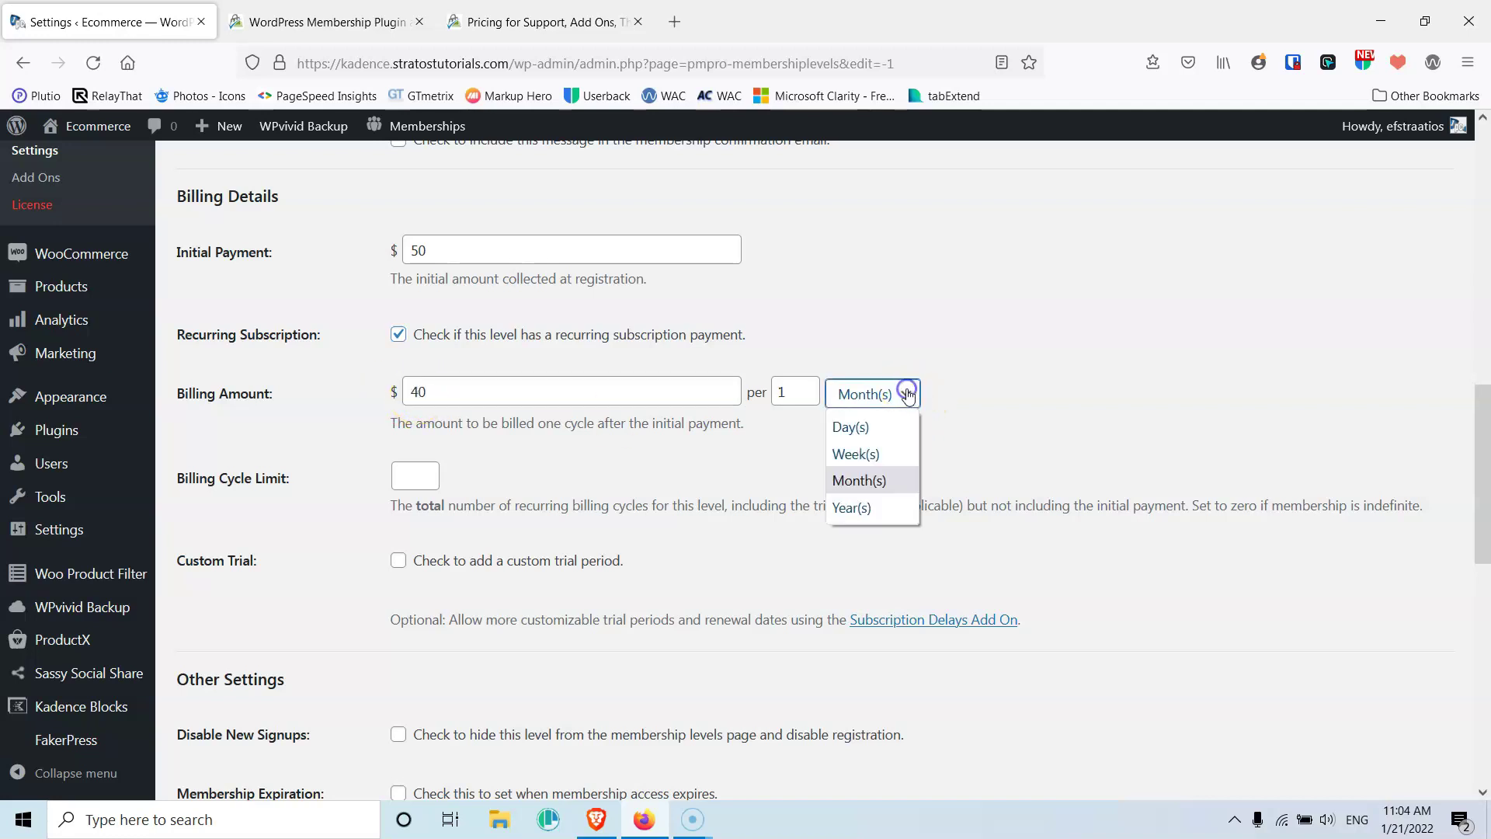
{"action": "left_click", "coordinate": [867, 506]}
{"action": "left_click", "coordinate": [793, 392]}
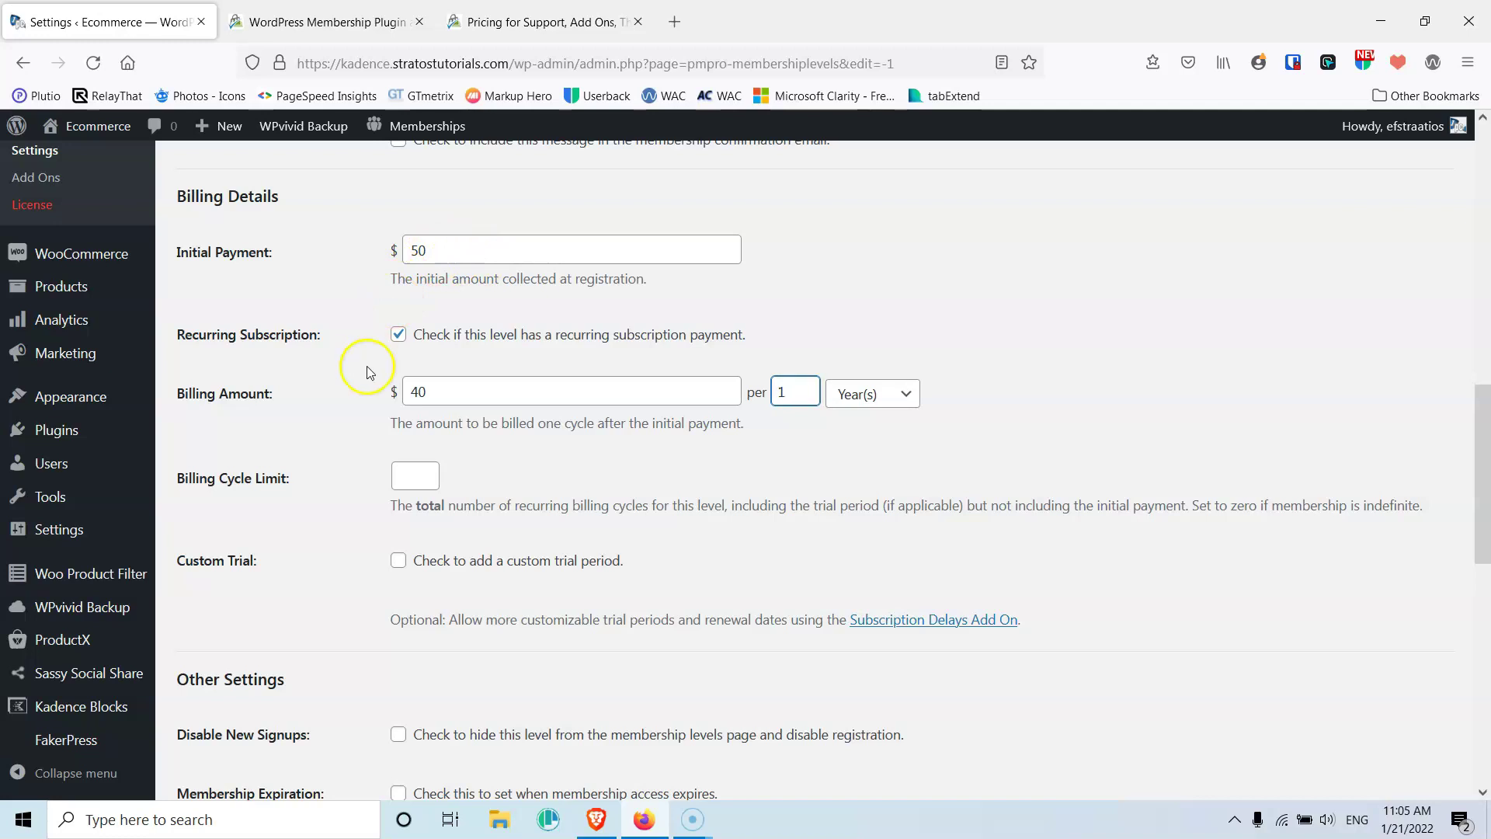
{"action": "left_click", "coordinate": [332, 425]}
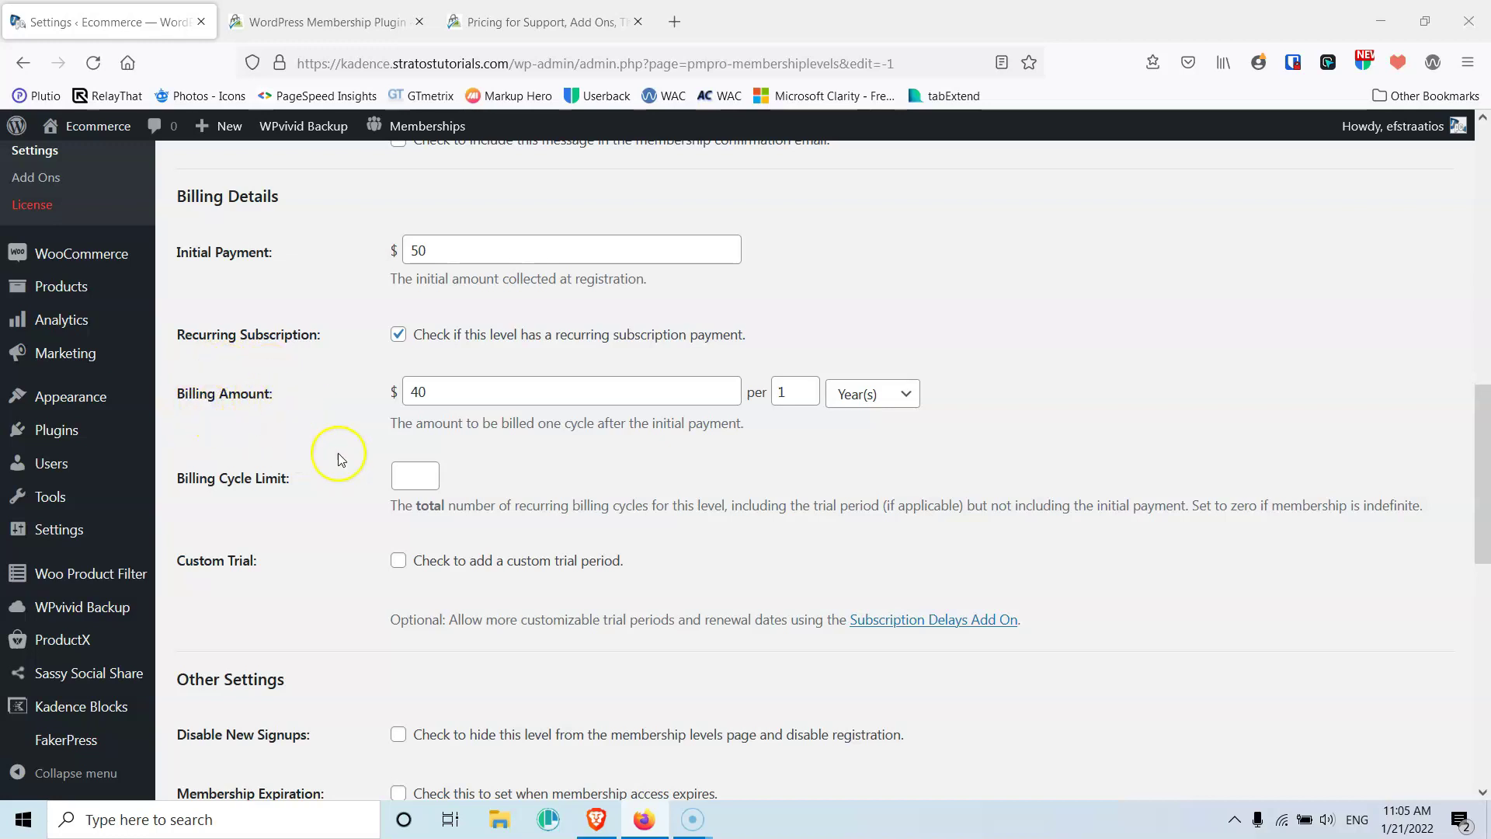
{"action": "left_click", "coordinate": [417, 483]}
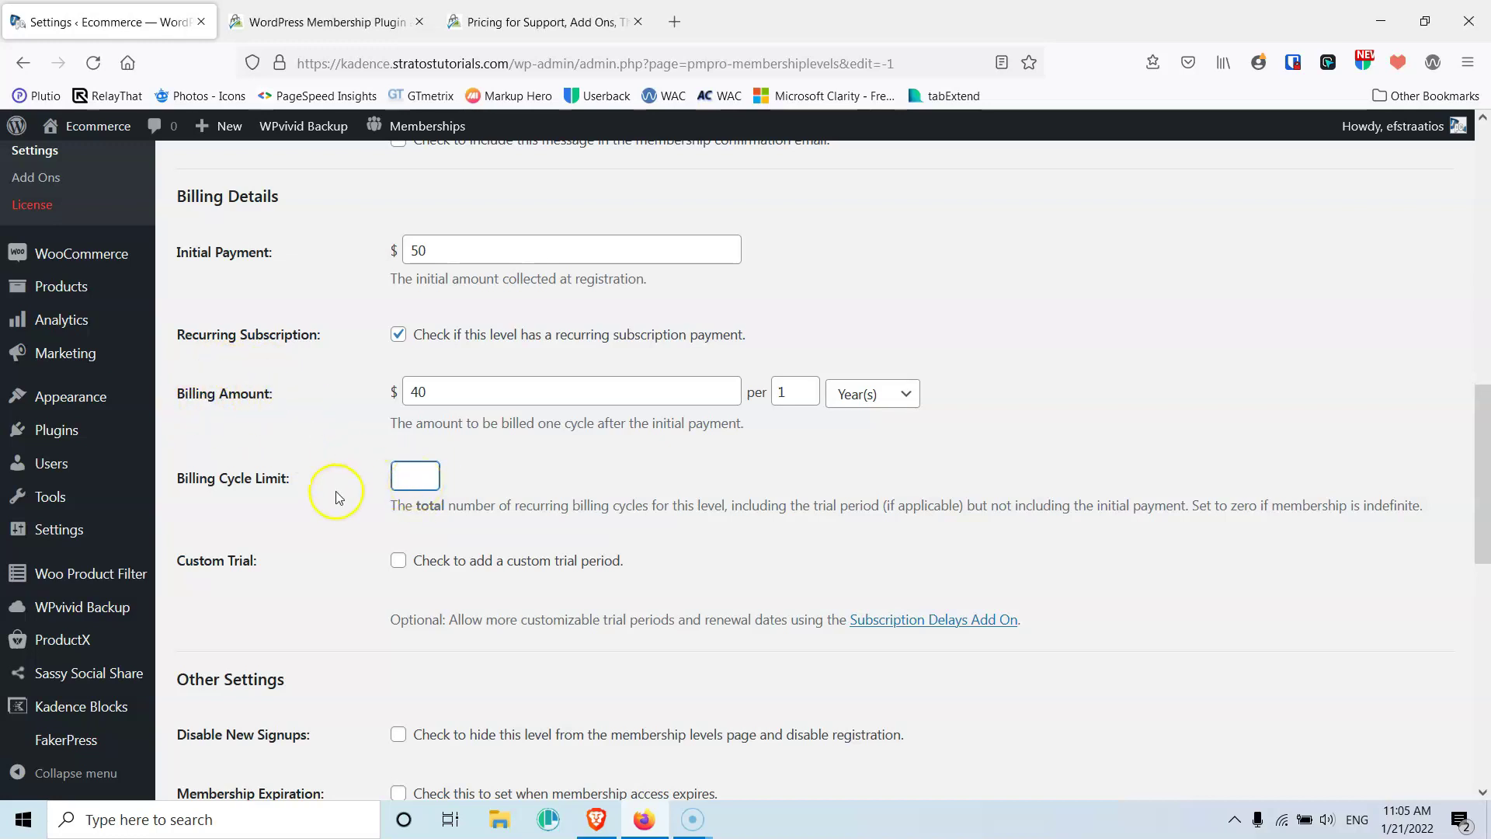
{"action": "scroll", "coordinate": [310, 497], "scroll_direction": "down", "scroll_amount": 3}
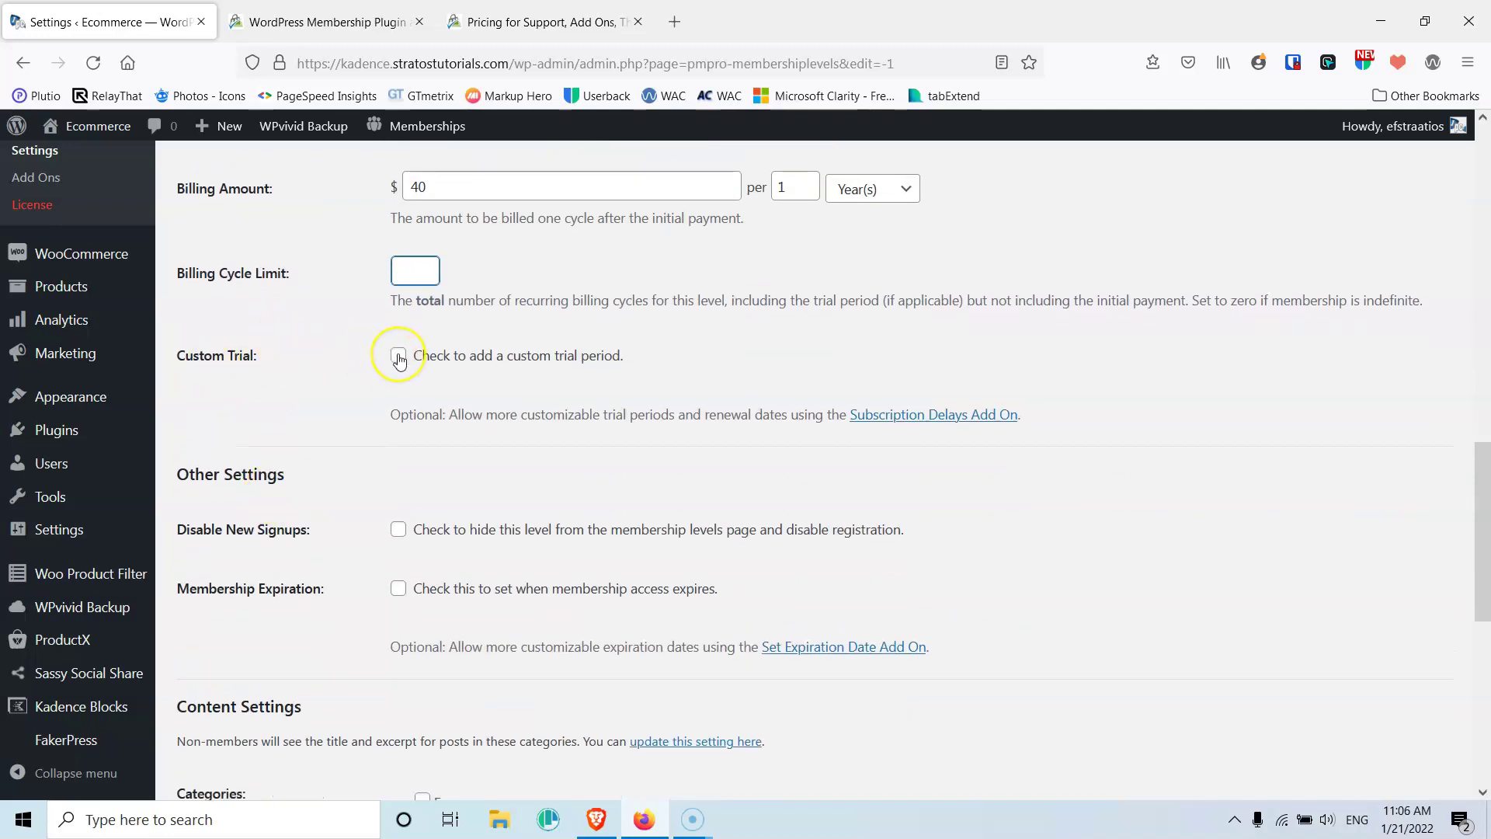
Toggle Custom Trial on and back off, leaving no trial period
{"action": "left_click", "coordinate": [399, 357]}
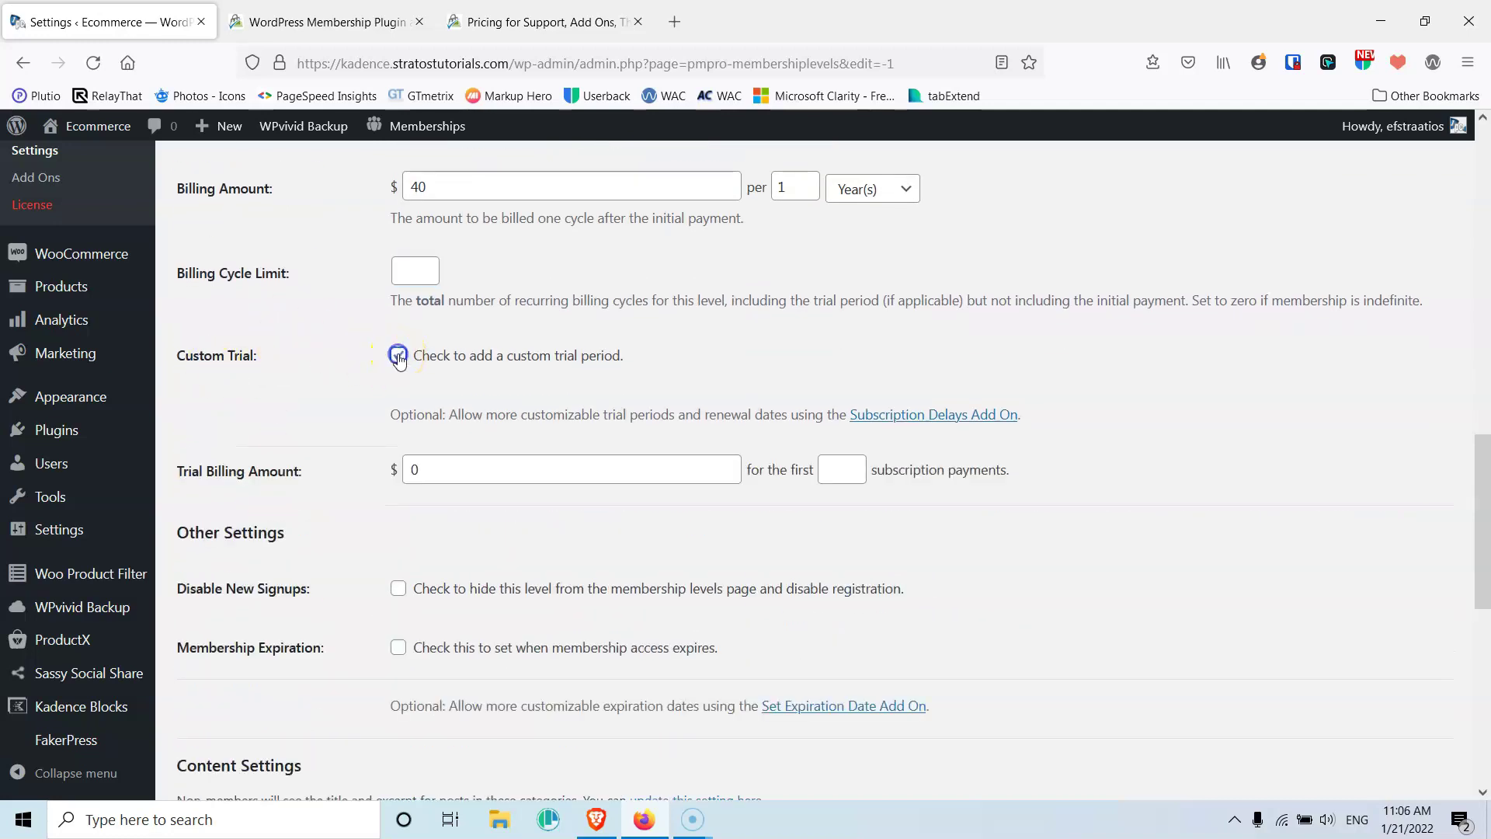
{"action": "left_click_drag", "start_coordinate": [452, 466], "coordinate": [397, 472]}
{"action": "left_click", "coordinate": [456, 469]}
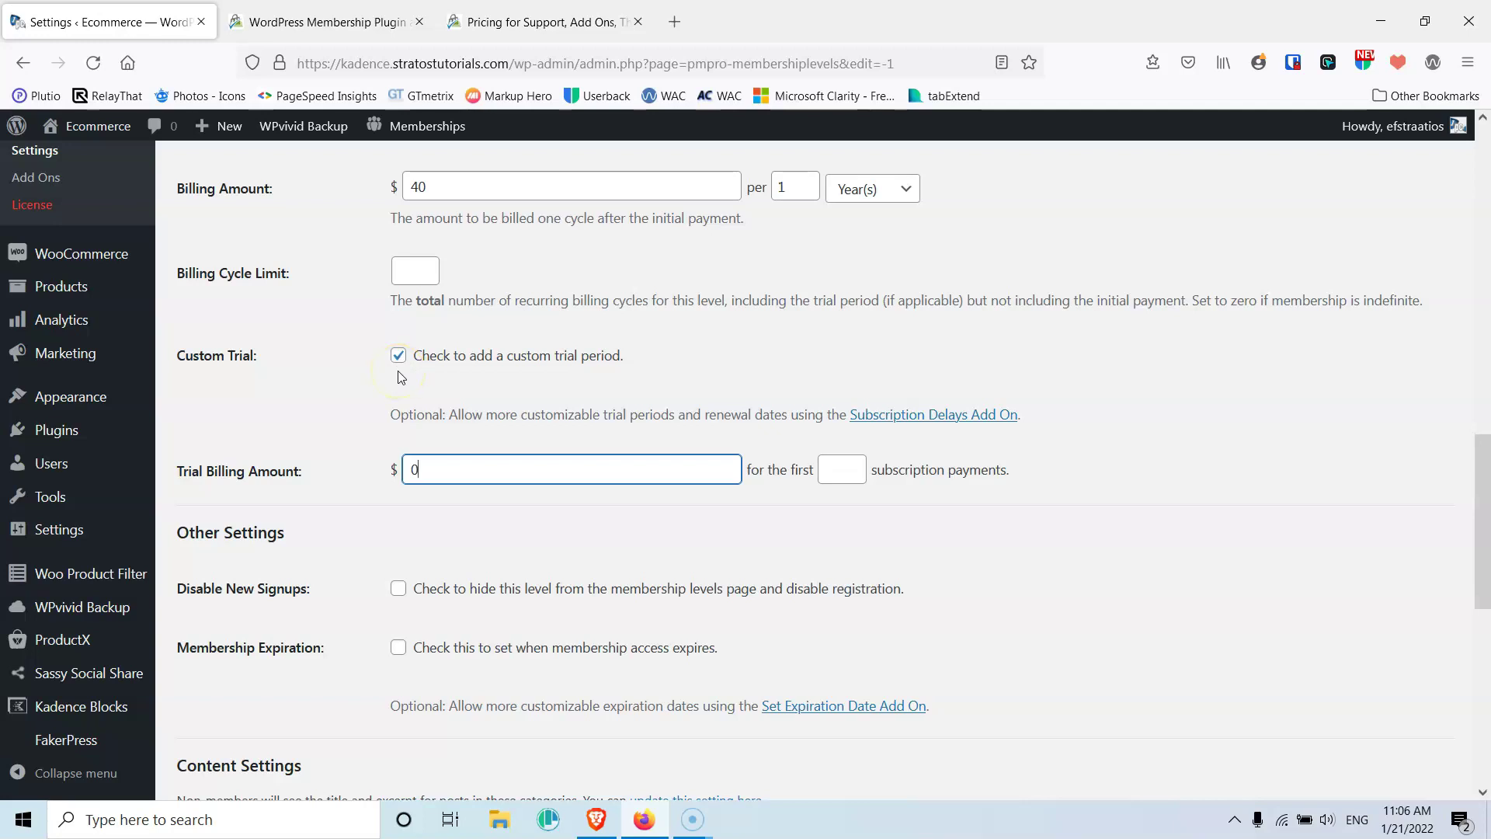
{"action": "left_click", "coordinate": [398, 356]}
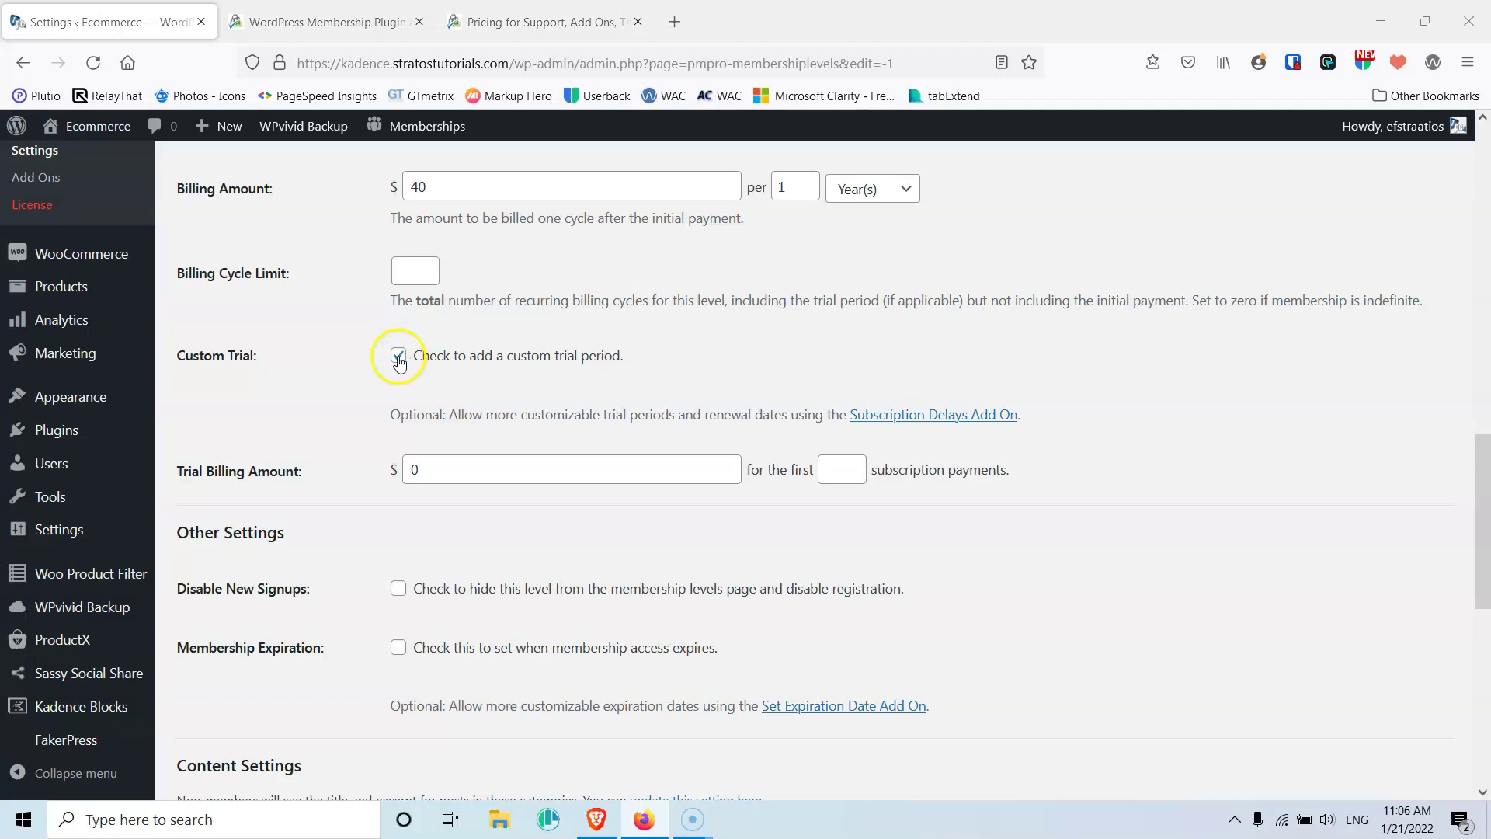
{"action": "scroll", "coordinate": [387, 404], "scroll_direction": "down", "scroll_amount": 3}
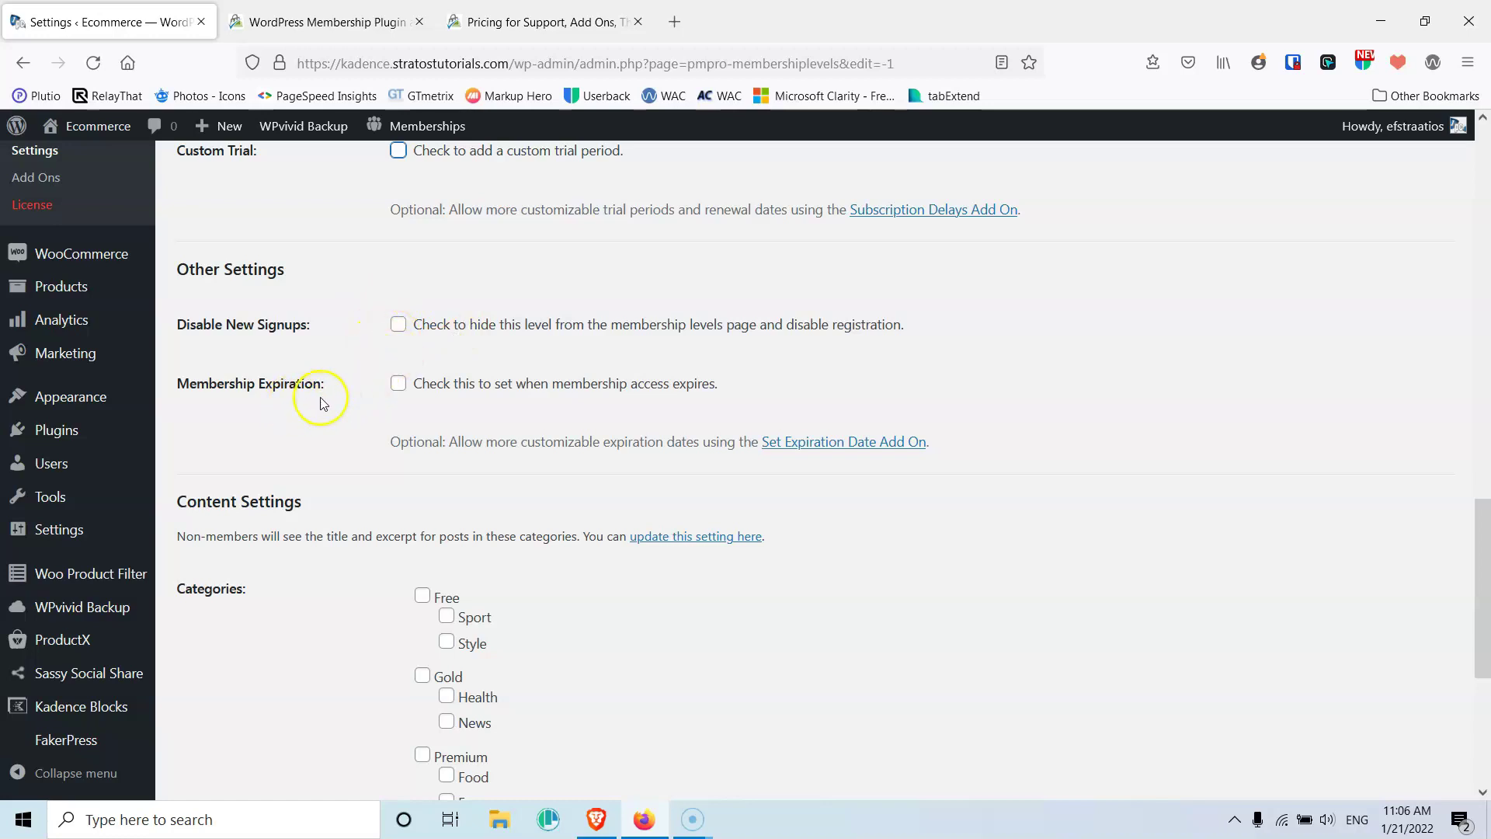
{"action": "left_click", "coordinate": [404, 386]}
{"action": "left_click", "coordinate": [487, 499]}
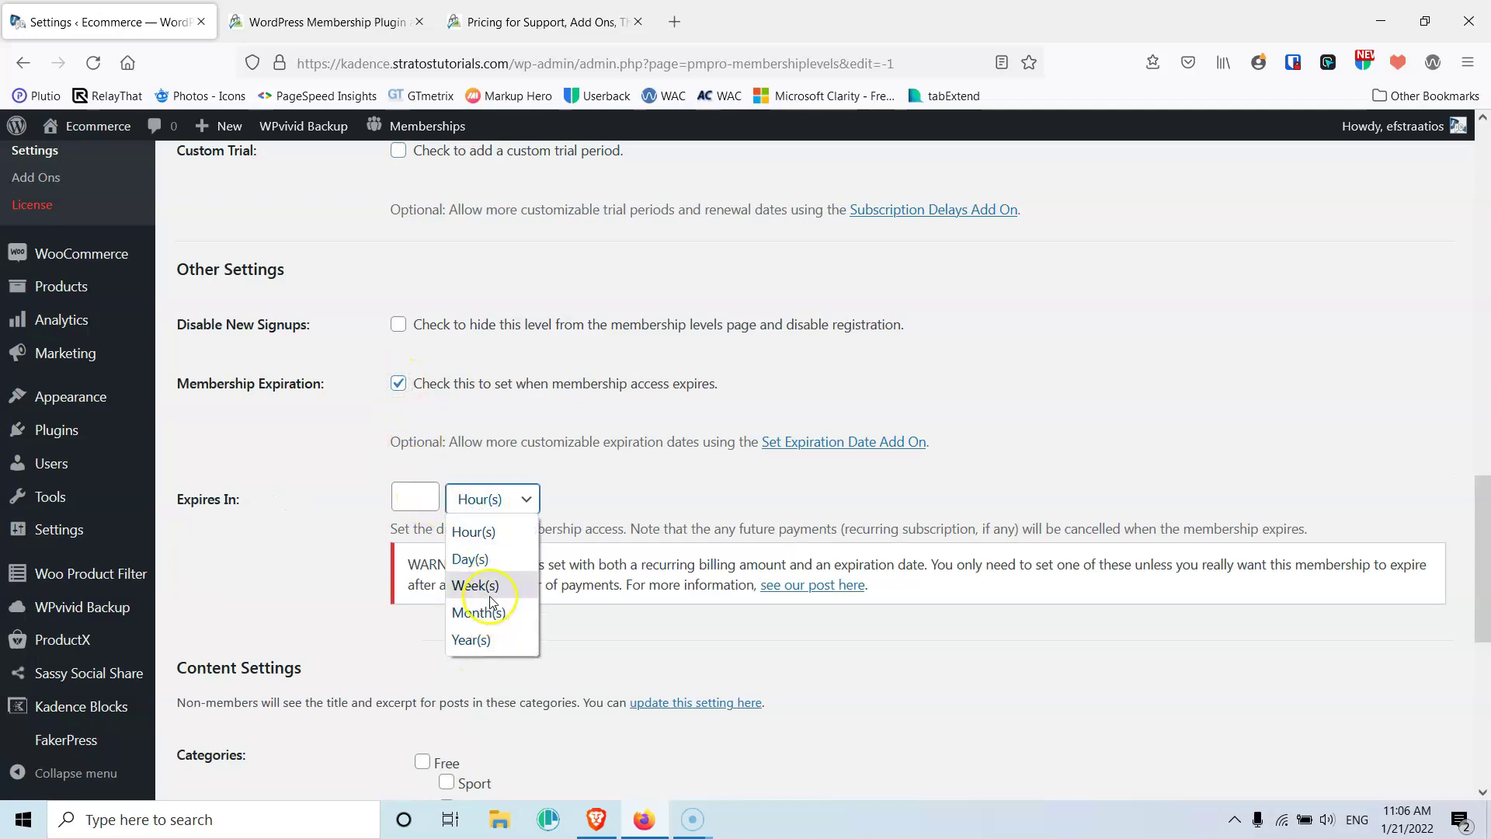
{"action": "left_click", "coordinate": [596, 472]}
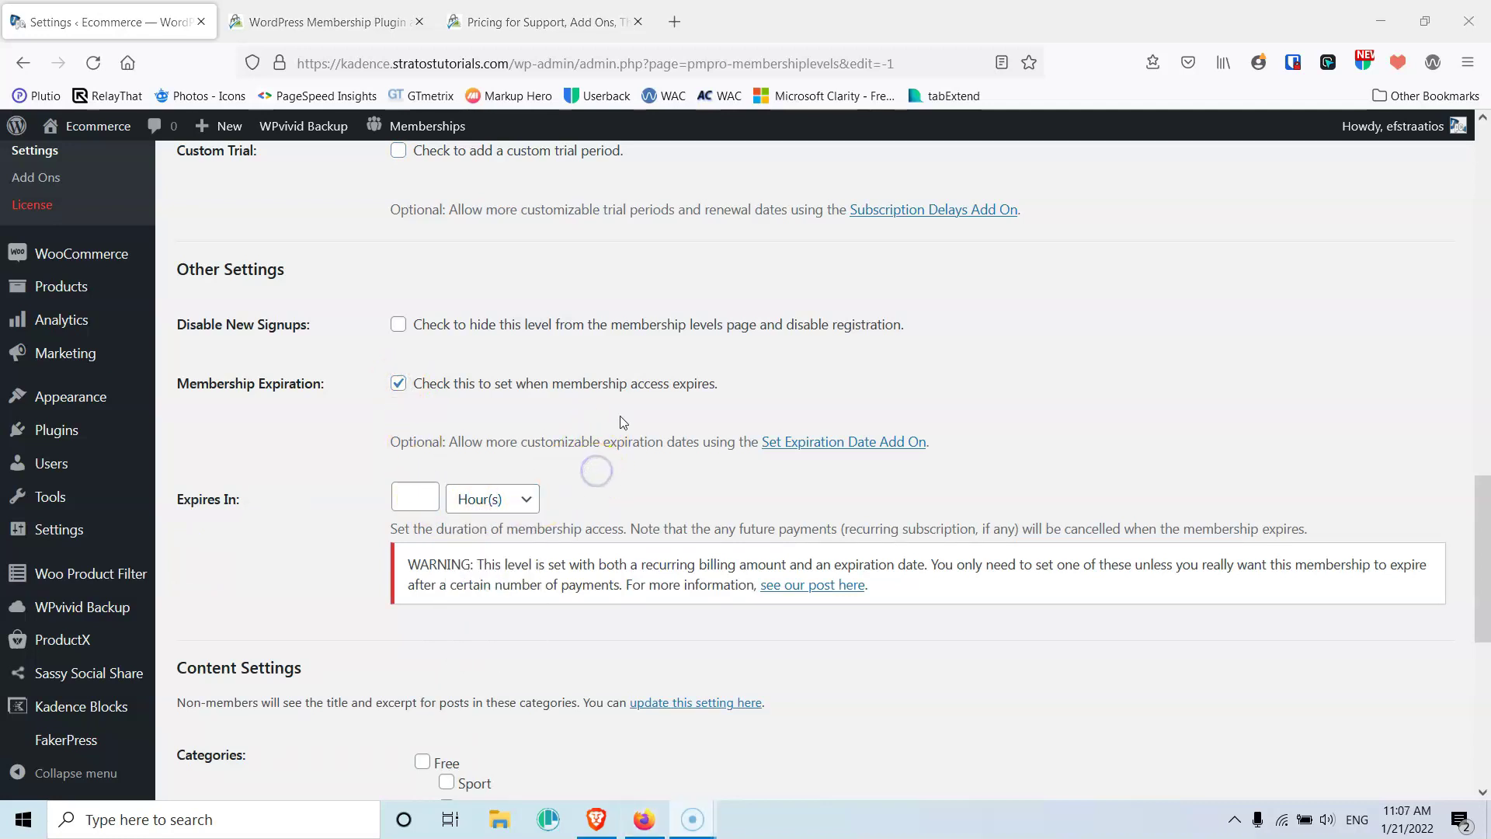
{"action": "scroll", "coordinate": [619, 423], "scroll_direction": "up", "scroll_amount": 5}
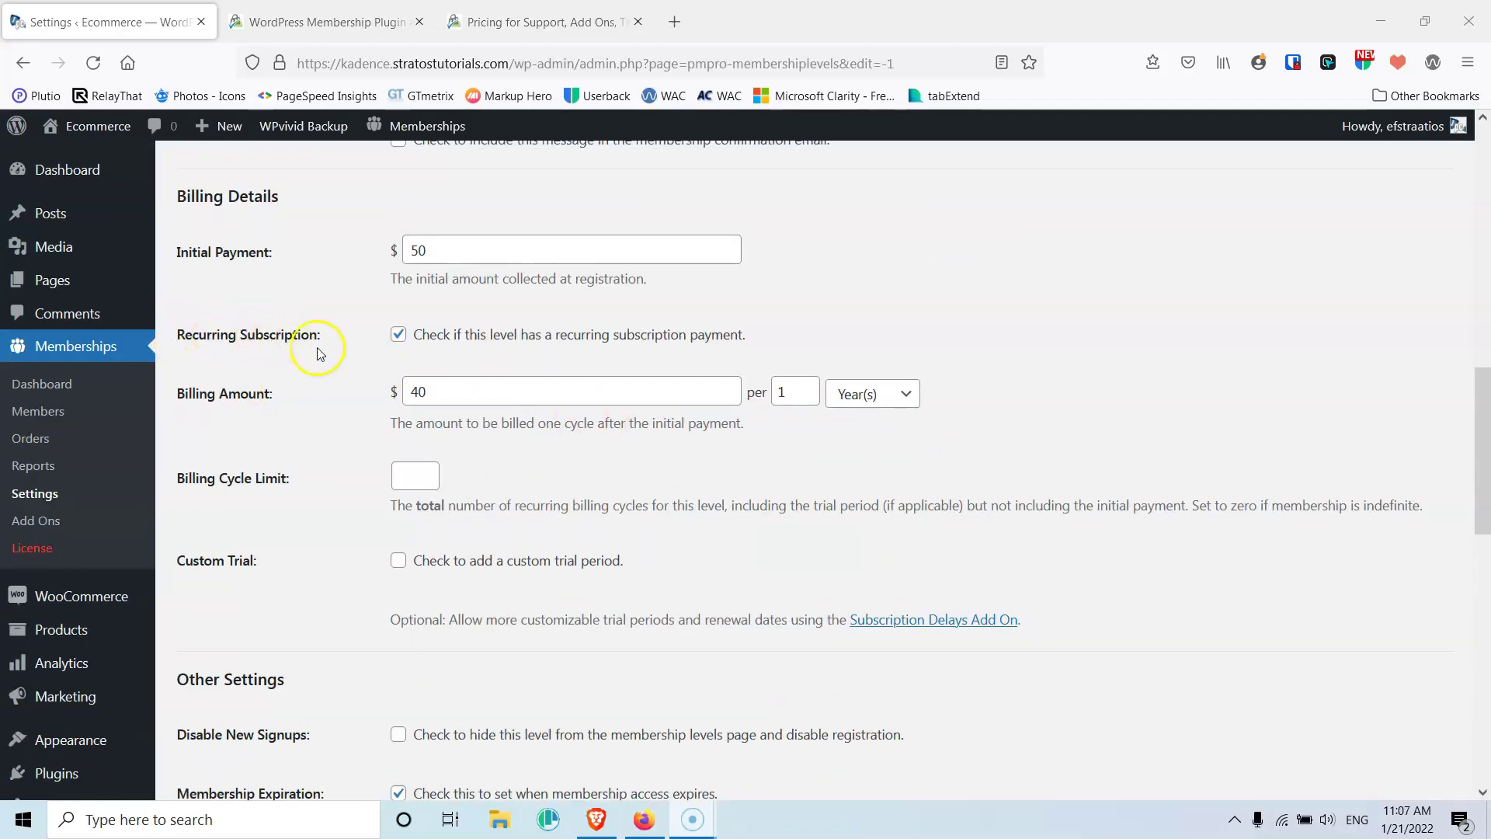
{"action": "scroll", "coordinate": [318, 347], "scroll_direction": "down", "scroll_amount": 8}
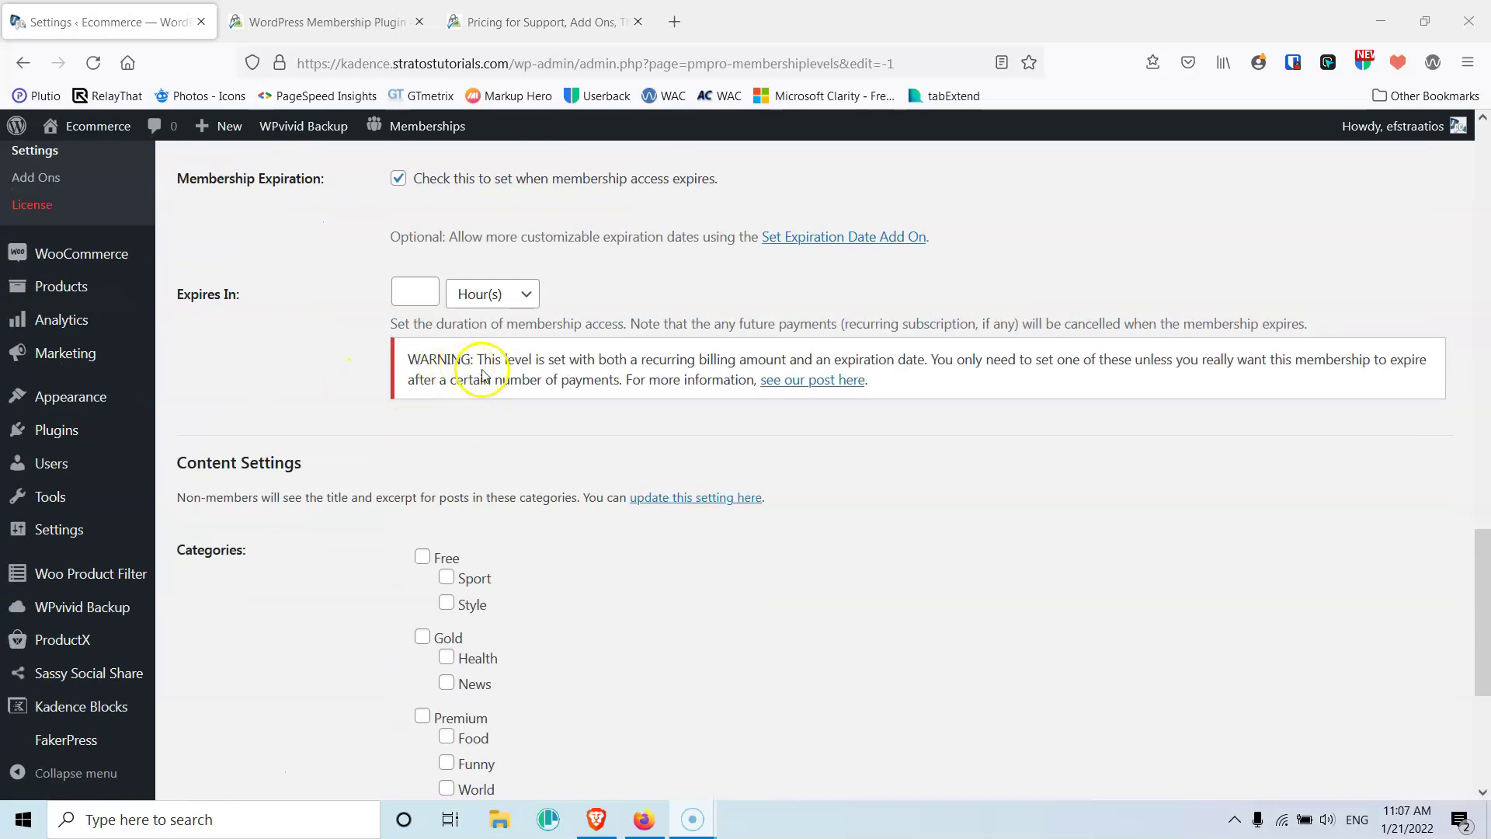
{"action": "scroll", "coordinate": [469, 365], "scroll_direction": "up", "scroll_amount": 5}
{"action": "scroll", "coordinate": [482, 379], "scroll_direction": "down", "scroll_amount": 3}
{"action": "scroll", "coordinate": [482, 380], "scroll_direction": "down", "scroll_amount": 3}
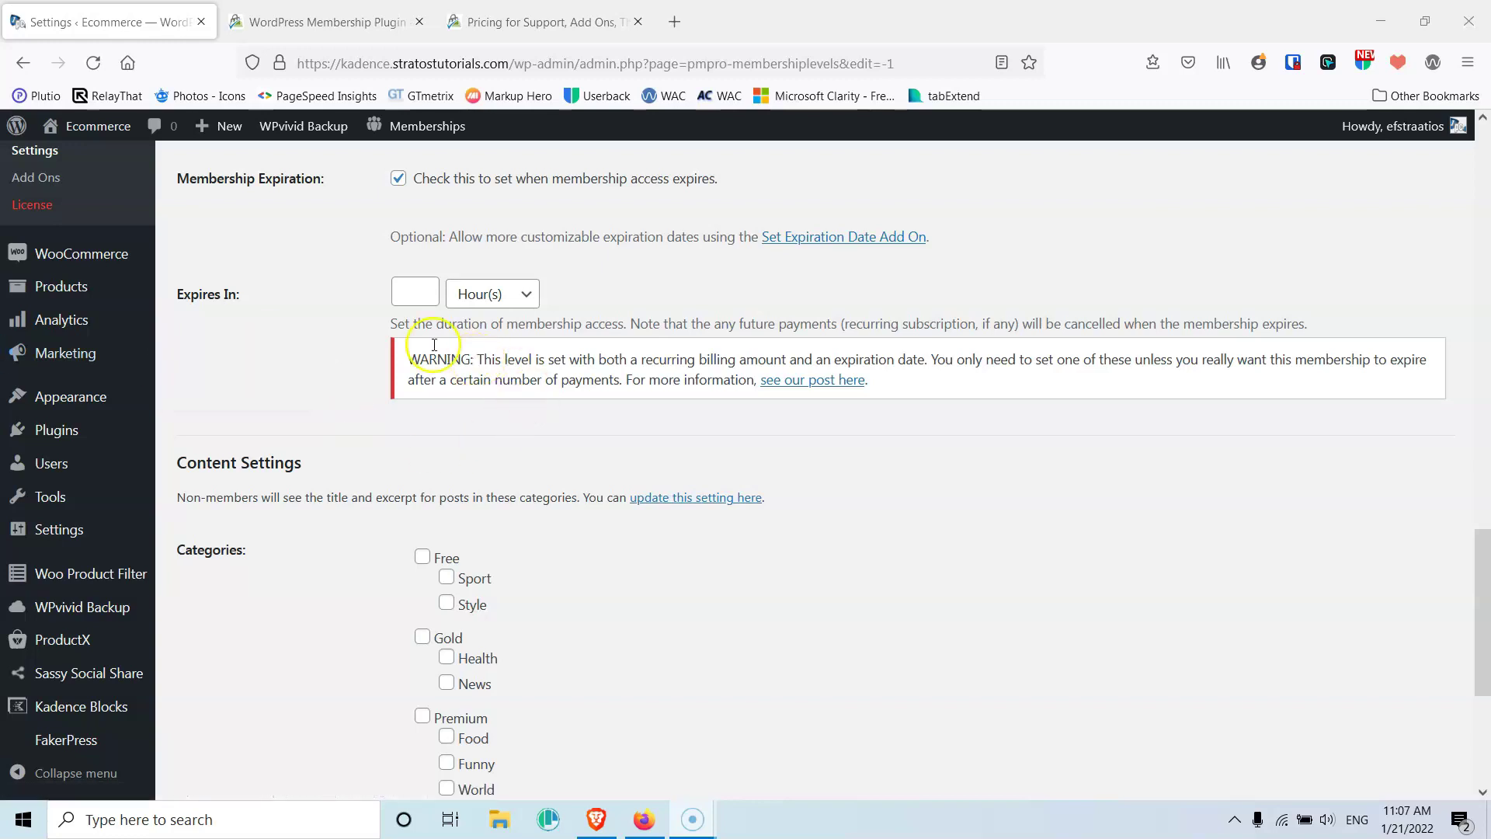
{"action": "left_click", "coordinate": [364, 324]}
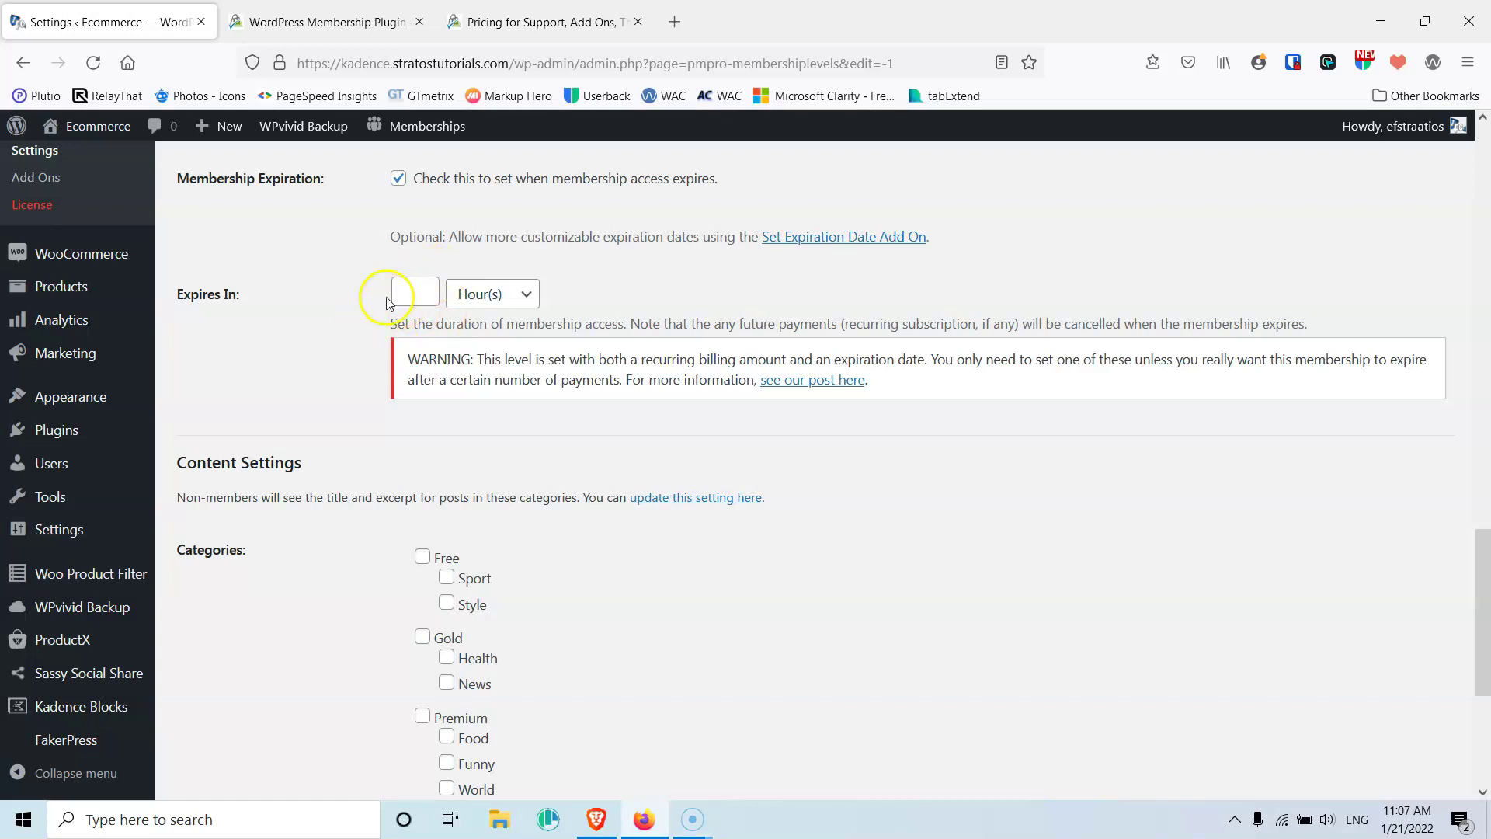
{"action": "scroll", "coordinate": [367, 326], "scroll_direction": "down", "scroll_amount": 4}
{"action": "scroll", "coordinate": [367, 328], "scroll_direction": "up", "scroll_amount": 5}
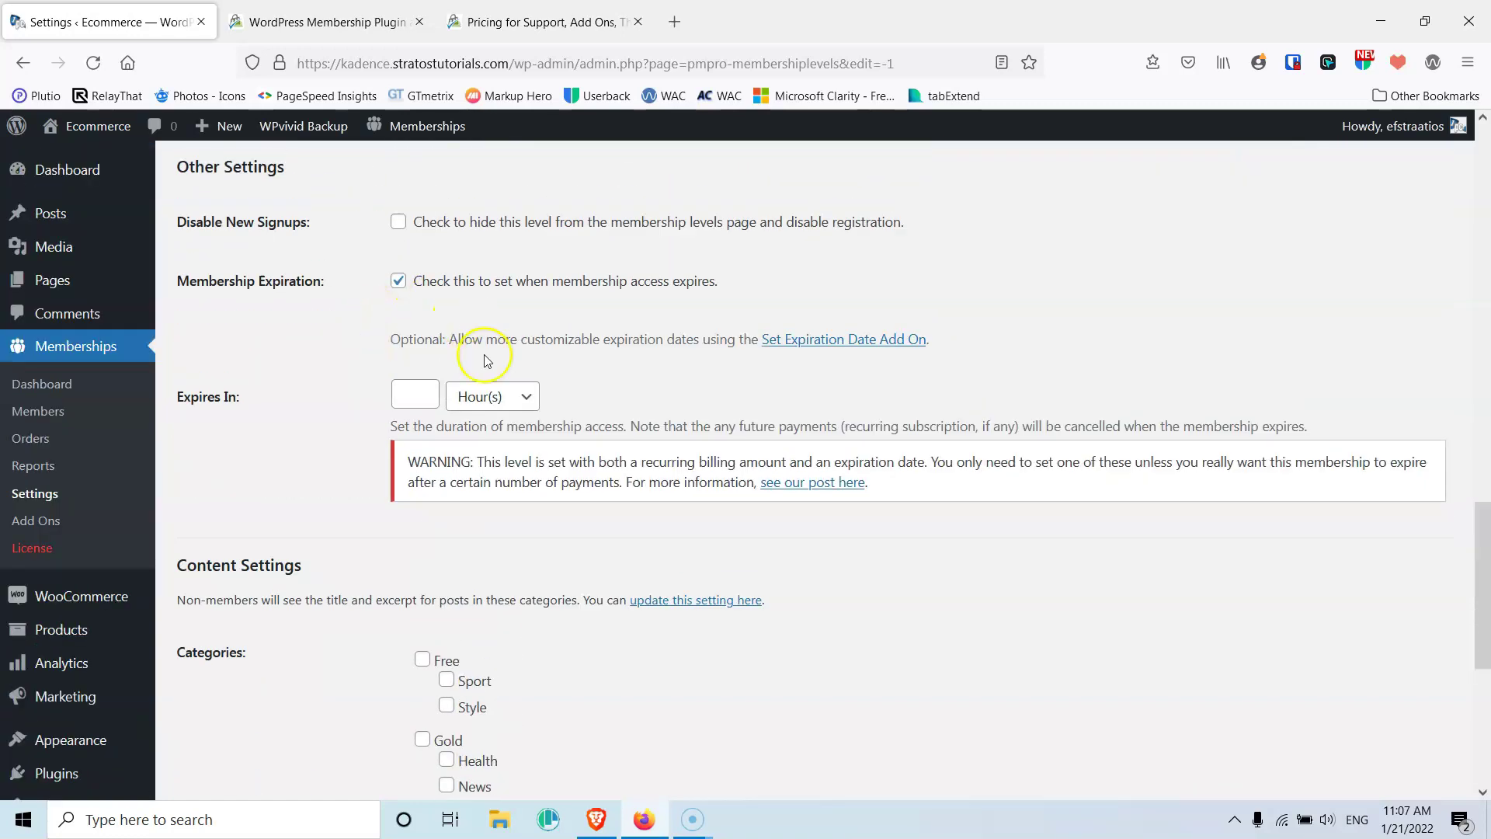
{"action": "left_click", "coordinate": [398, 280]}
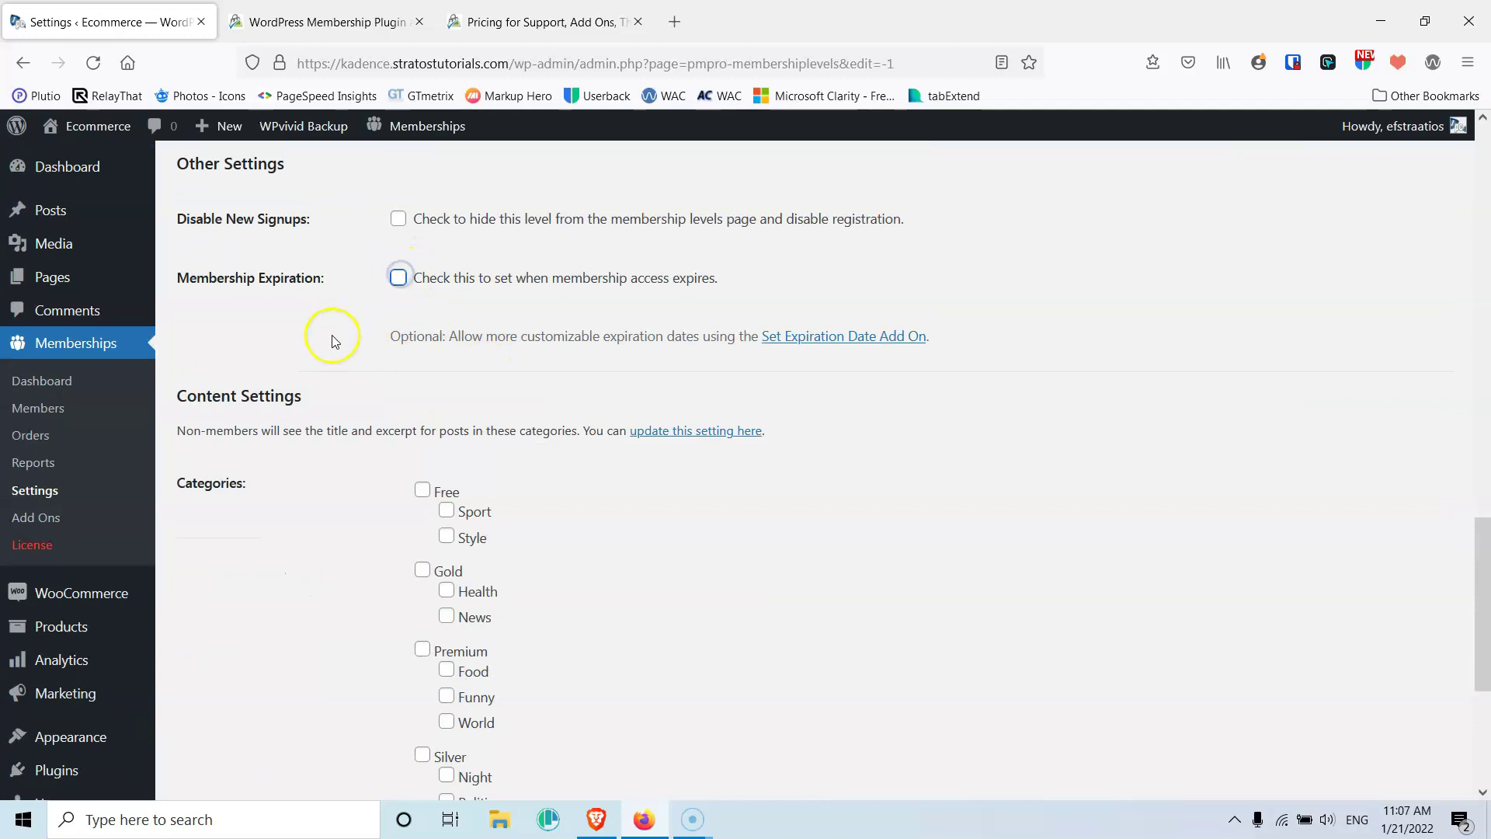
{"action": "scroll", "coordinate": [334, 319], "scroll_direction": "down", "scroll_amount": 4}
{"action": "scroll", "coordinate": [341, 309], "scroll_direction": "up", "scroll_amount": 1}
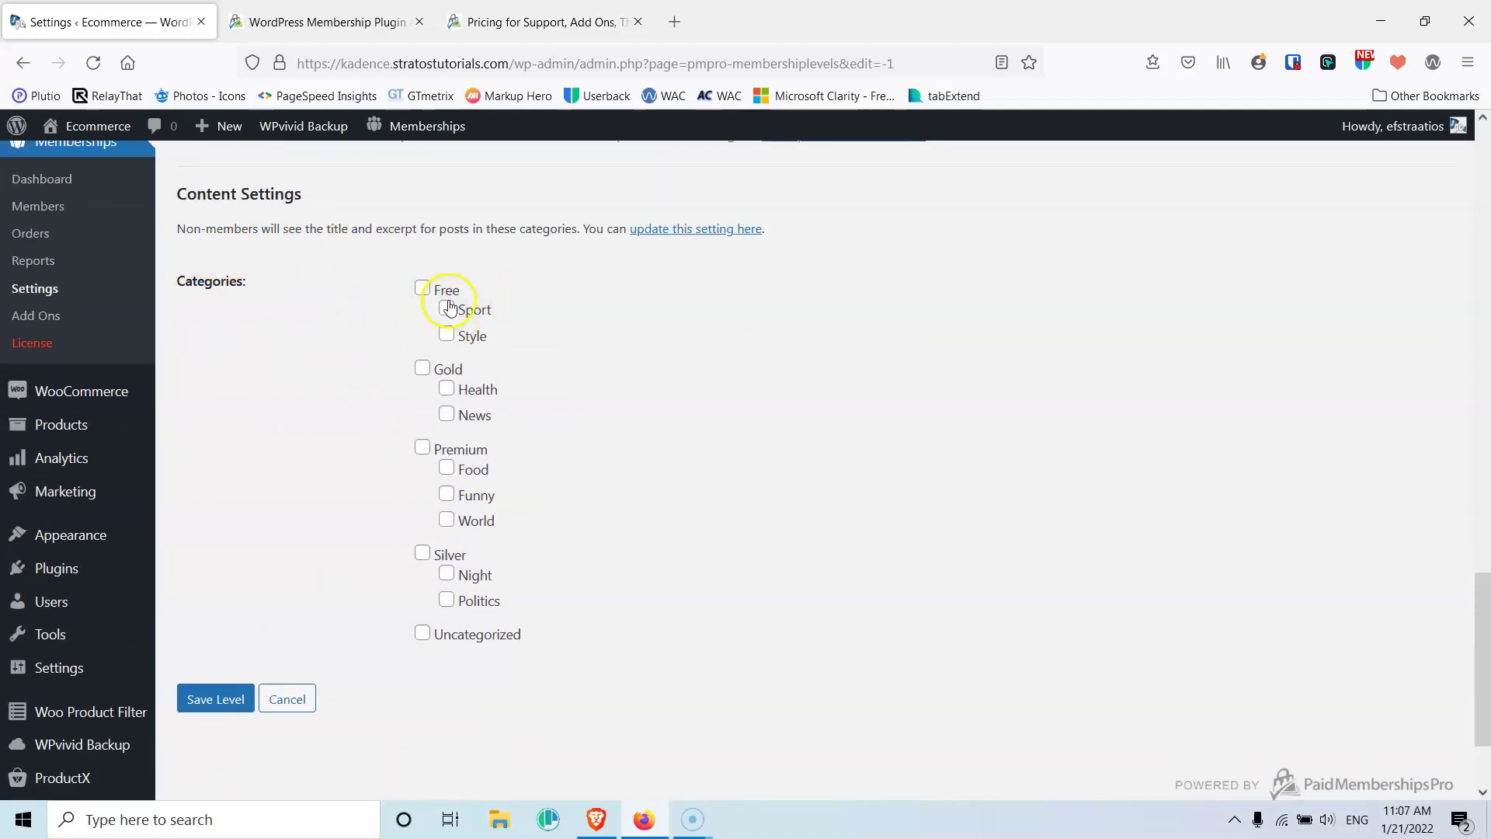
Restrict Free (Sport, Style) and Silver (Night, Politics) categories to the level, then save it
{"action": "left_click", "coordinate": [422, 288]}
{"action": "left_click", "coordinate": [446, 307]}
{"action": "left_click", "coordinate": [446, 336]}
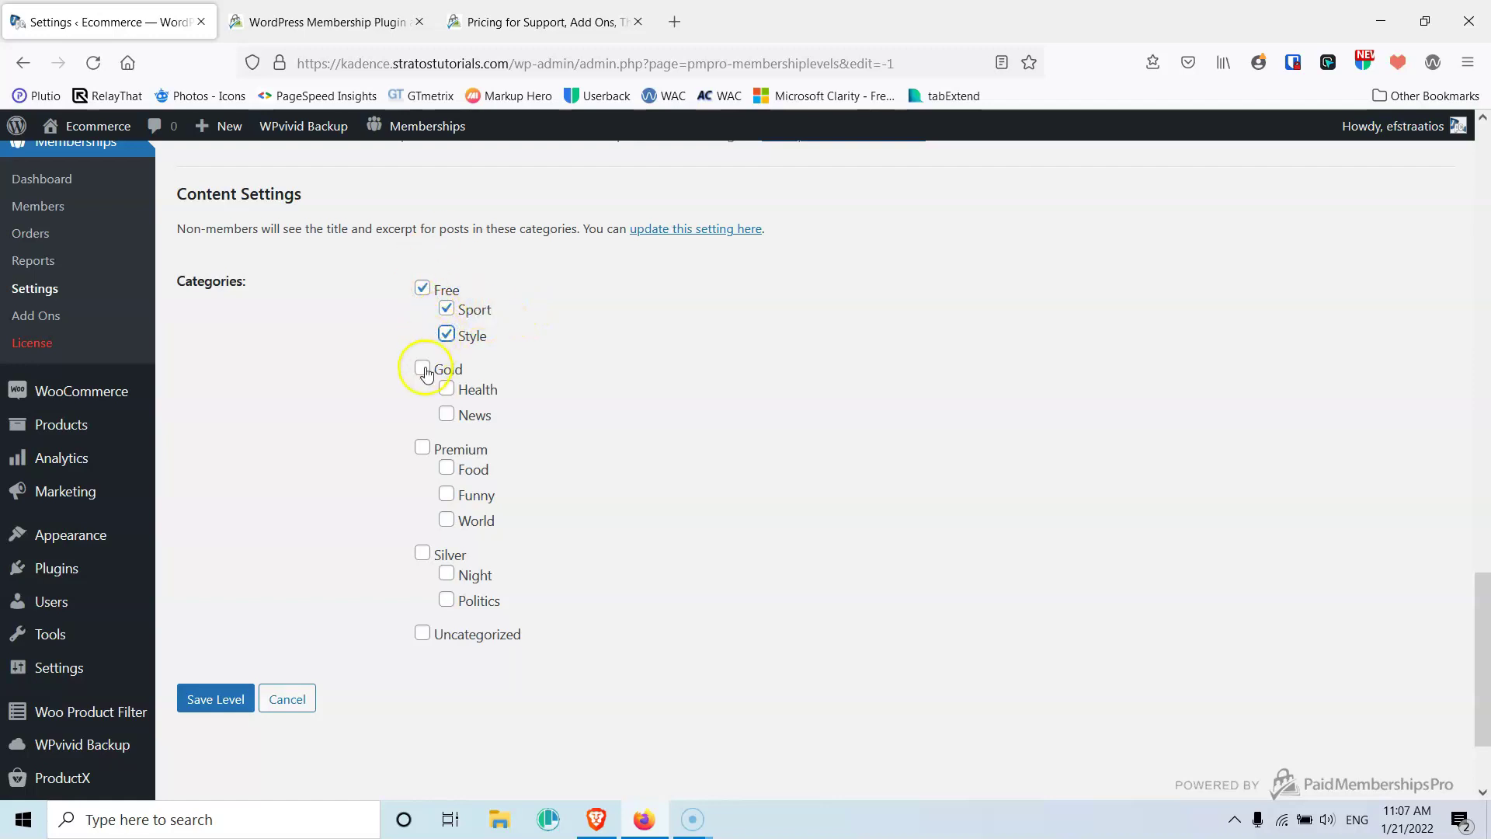
{"action": "left_click", "coordinate": [423, 556]}
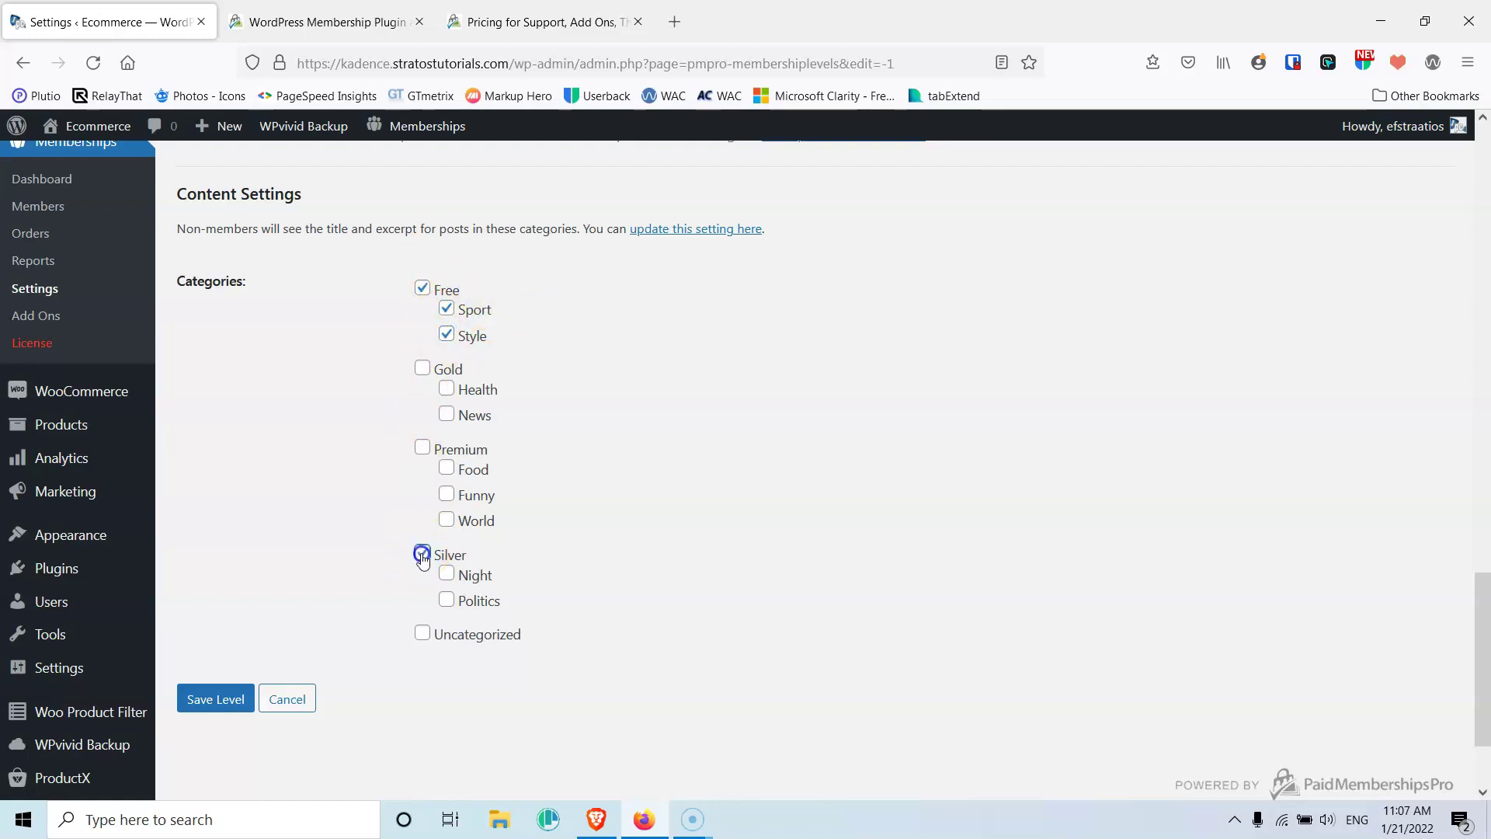
{"action": "left_click", "coordinate": [446, 573]}
{"action": "left_click", "coordinate": [446, 600]}
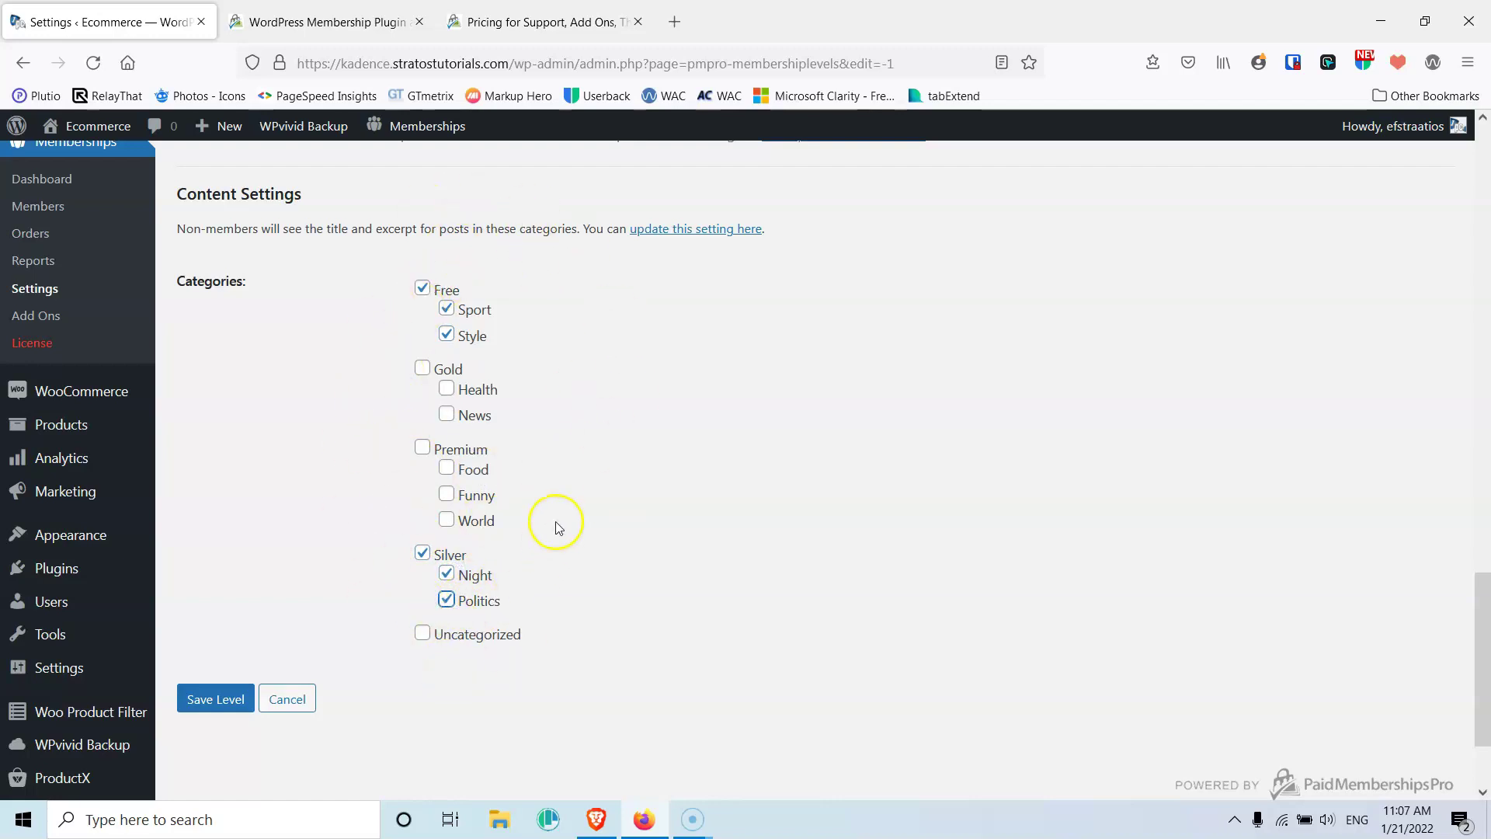
{"action": "left_click", "coordinate": [218, 701]}
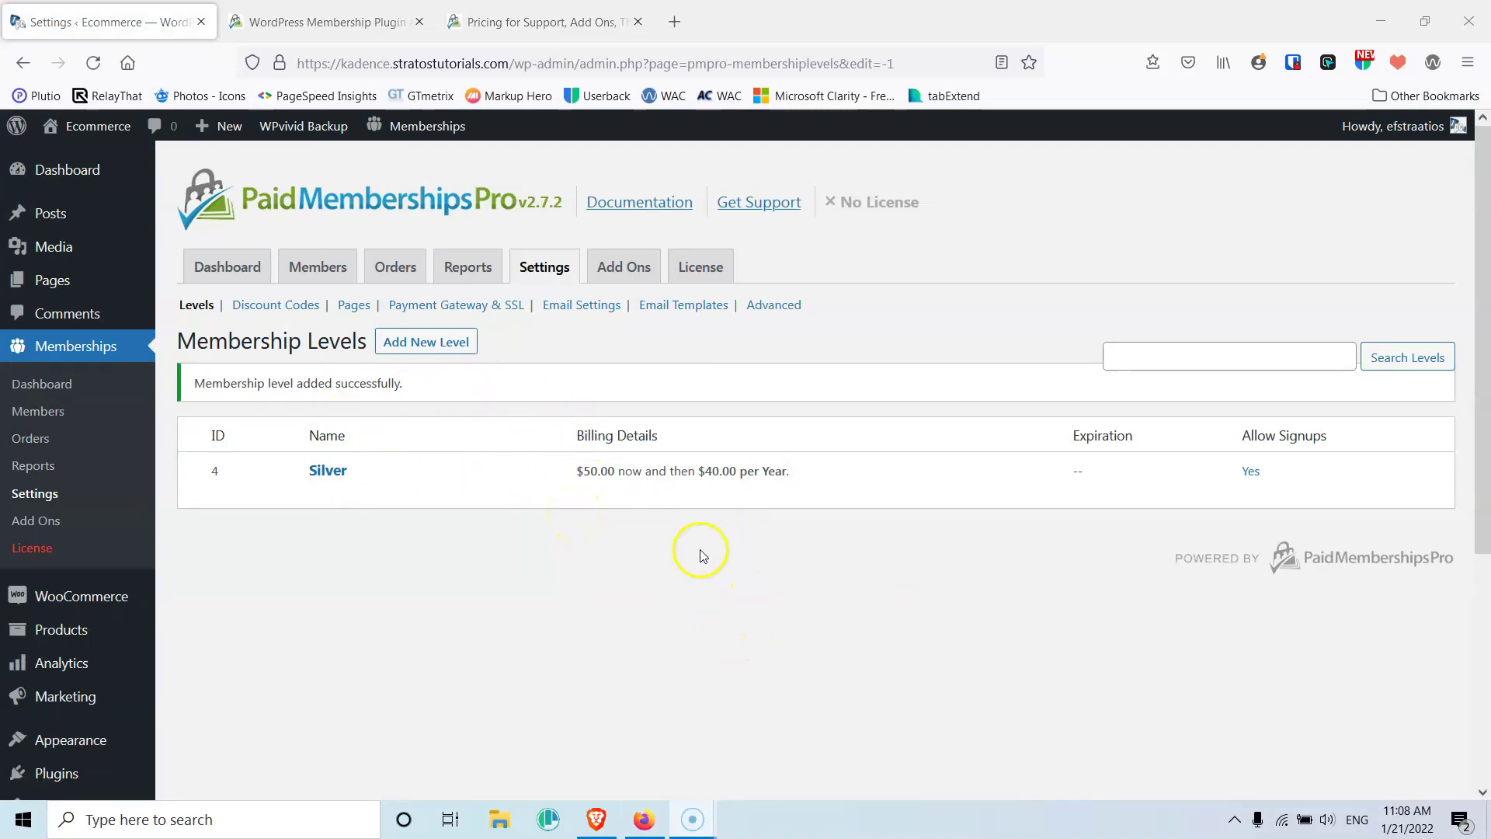
Switch to the Discount Codes settings, which list no codes yet
{"action": "left_click", "coordinate": [281, 312]}
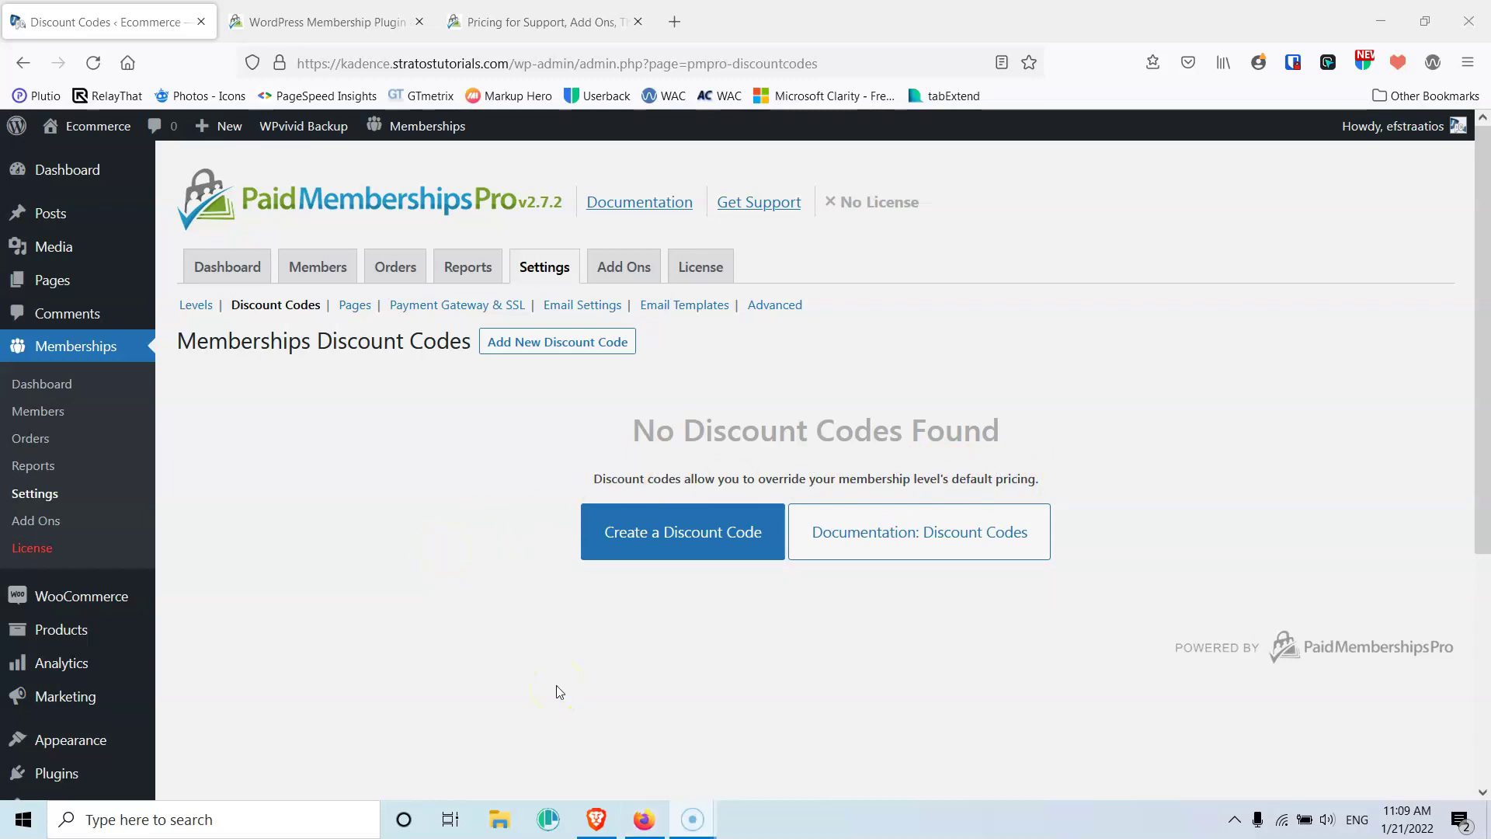
Open the Pages settings, where Account, Billing, Cancel and Checkout pages are unassigned
{"action": "left_click", "coordinate": [357, 307]}
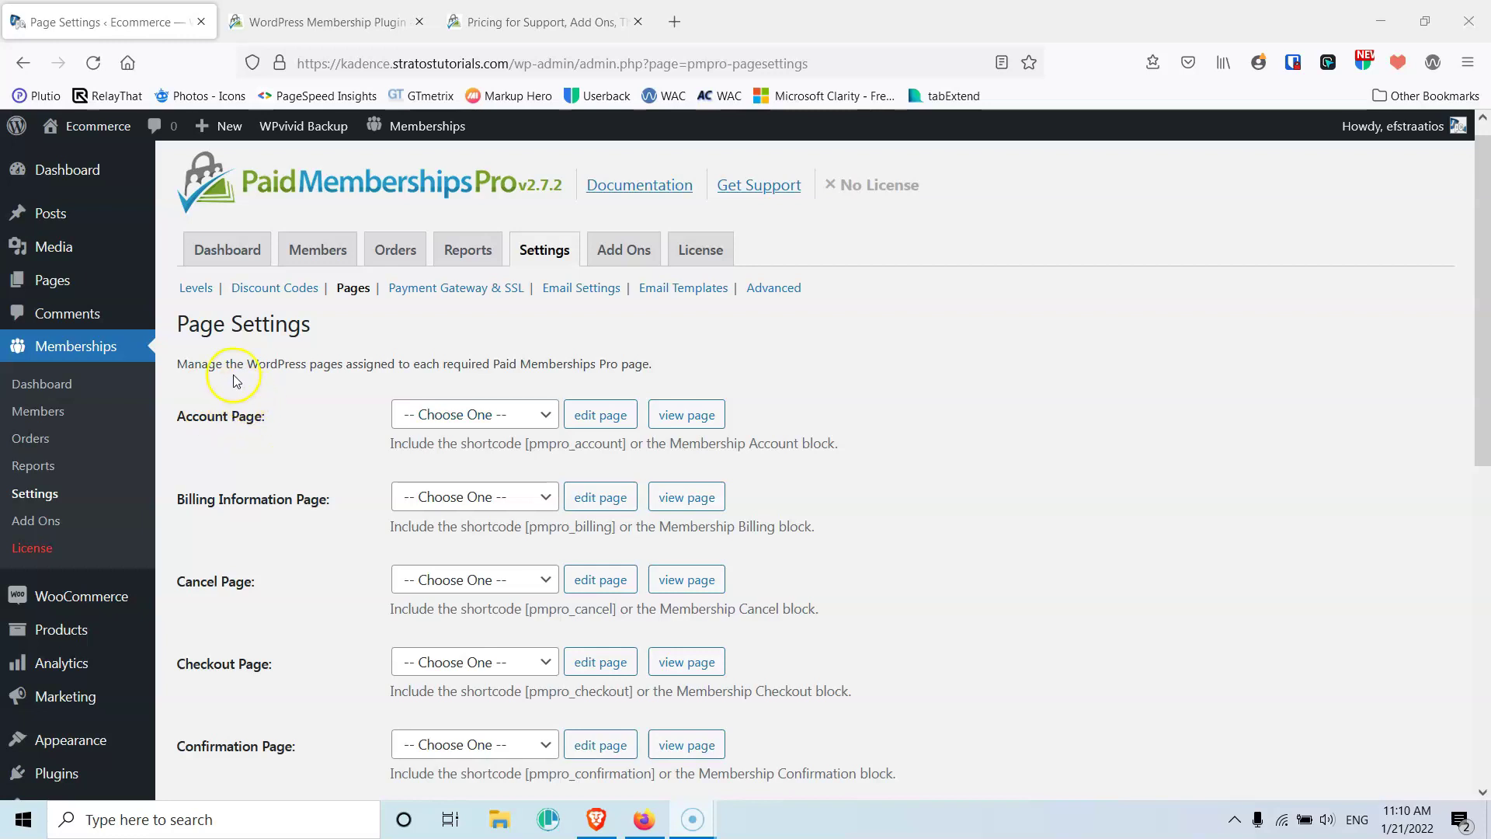
Open new page editors and title one 'Account Page' using the copied label
{"action": "mouse_move", "coordinate": [71, 271]}
{"action": "middle_click", "coordinate": [198, 285]}
{"action": "left_click", "coordinate": [419, 22]}
{"action": "mouse_move", "coordinate": [58, 281]}
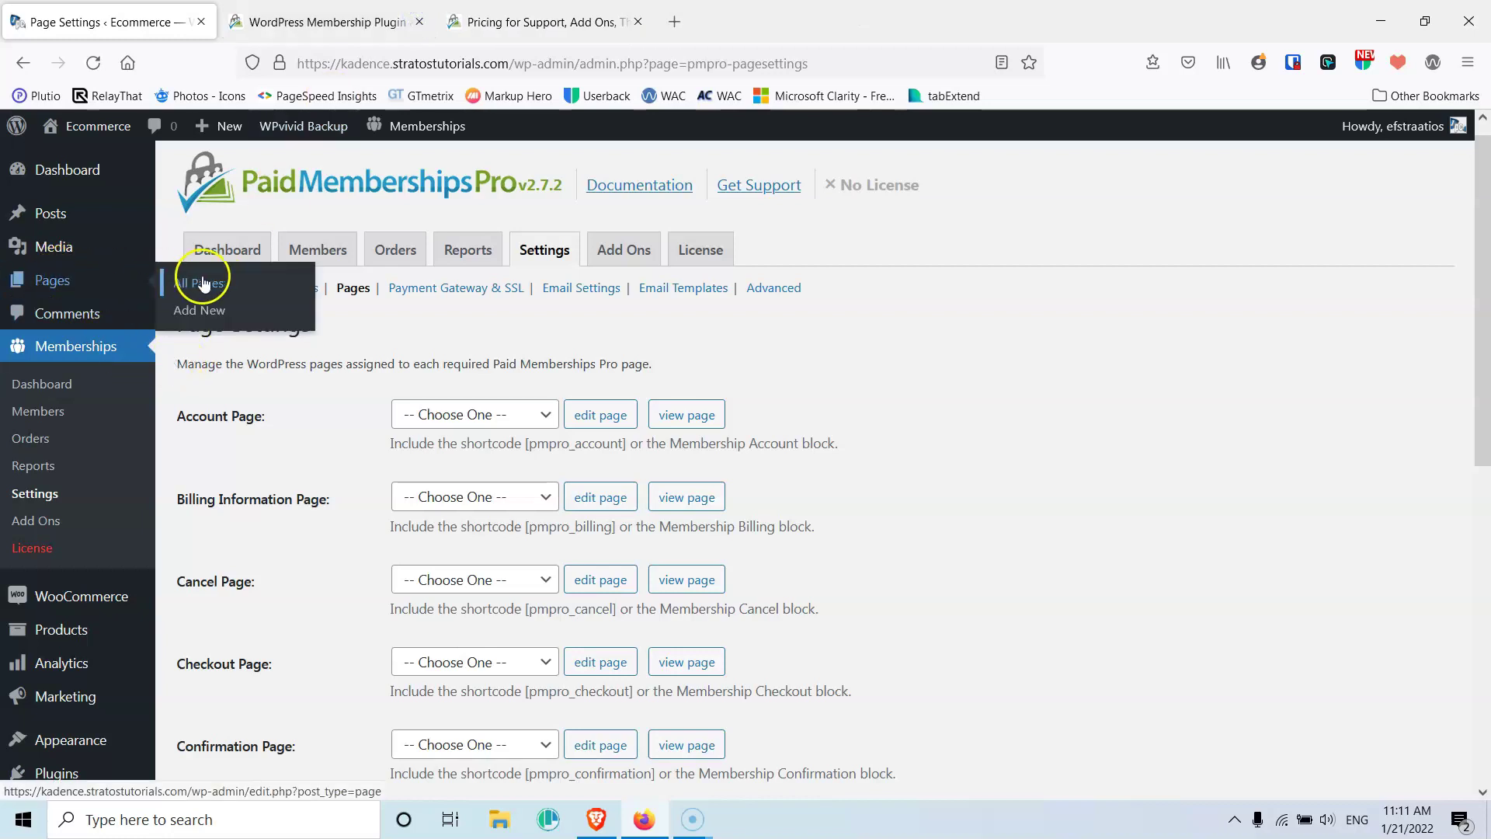
{"action": "middle_click", "coordinate": [207, 311]}
{"action": "middle_click", "coordinate": [207, 312]}
{"action": "middle_click", "coordinate": [208, 312]}
{"action": "middle_click", "coordinate": [207, 312]}
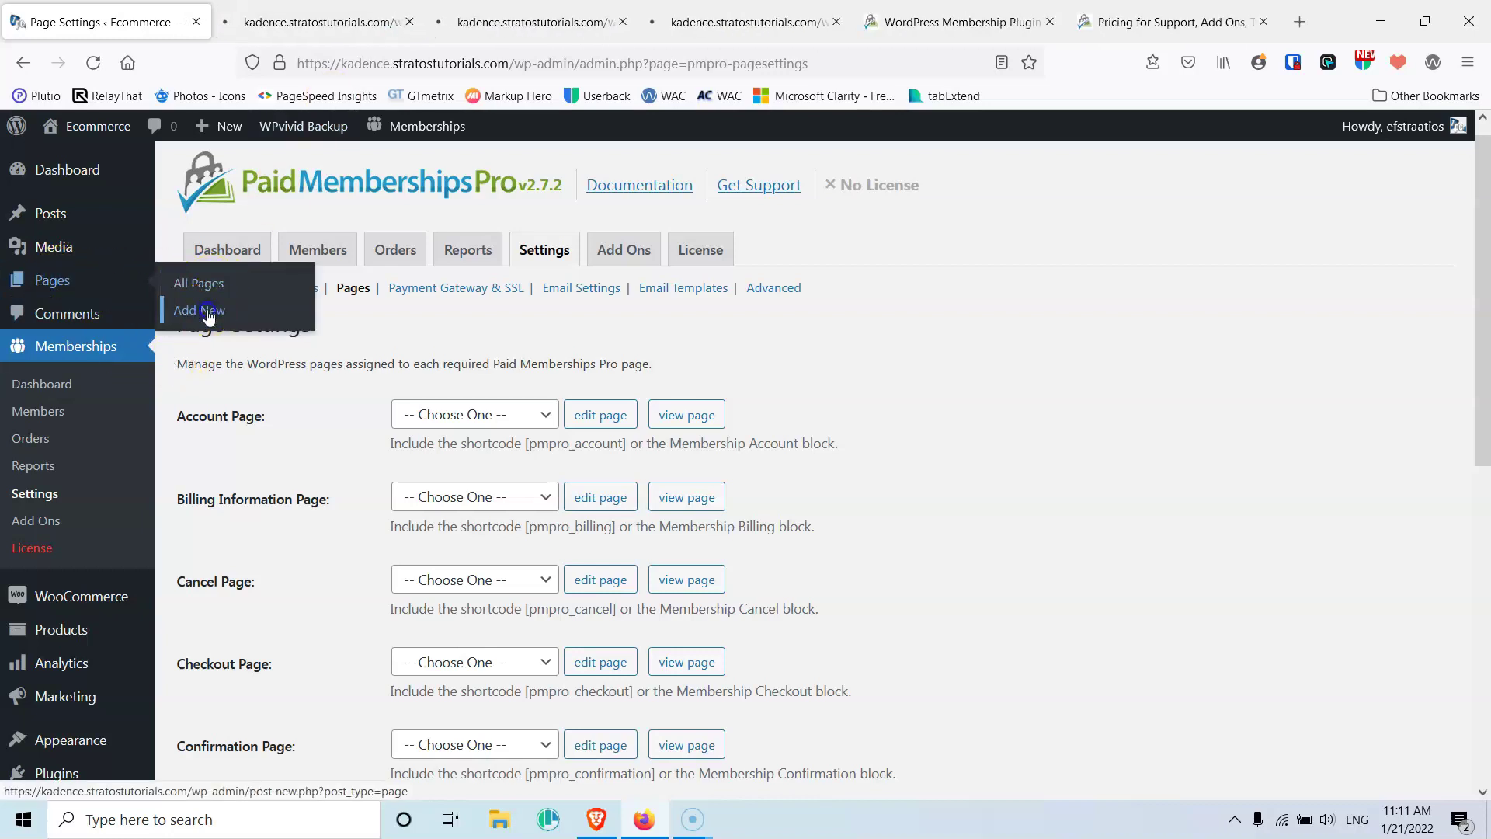
{"action": "middle_click", "coordinate": [208, 312]}
{"action": "middle_click", "coordinate": [207, 312]}
{"action": "middle_click", "coordinate": [207, 312]}
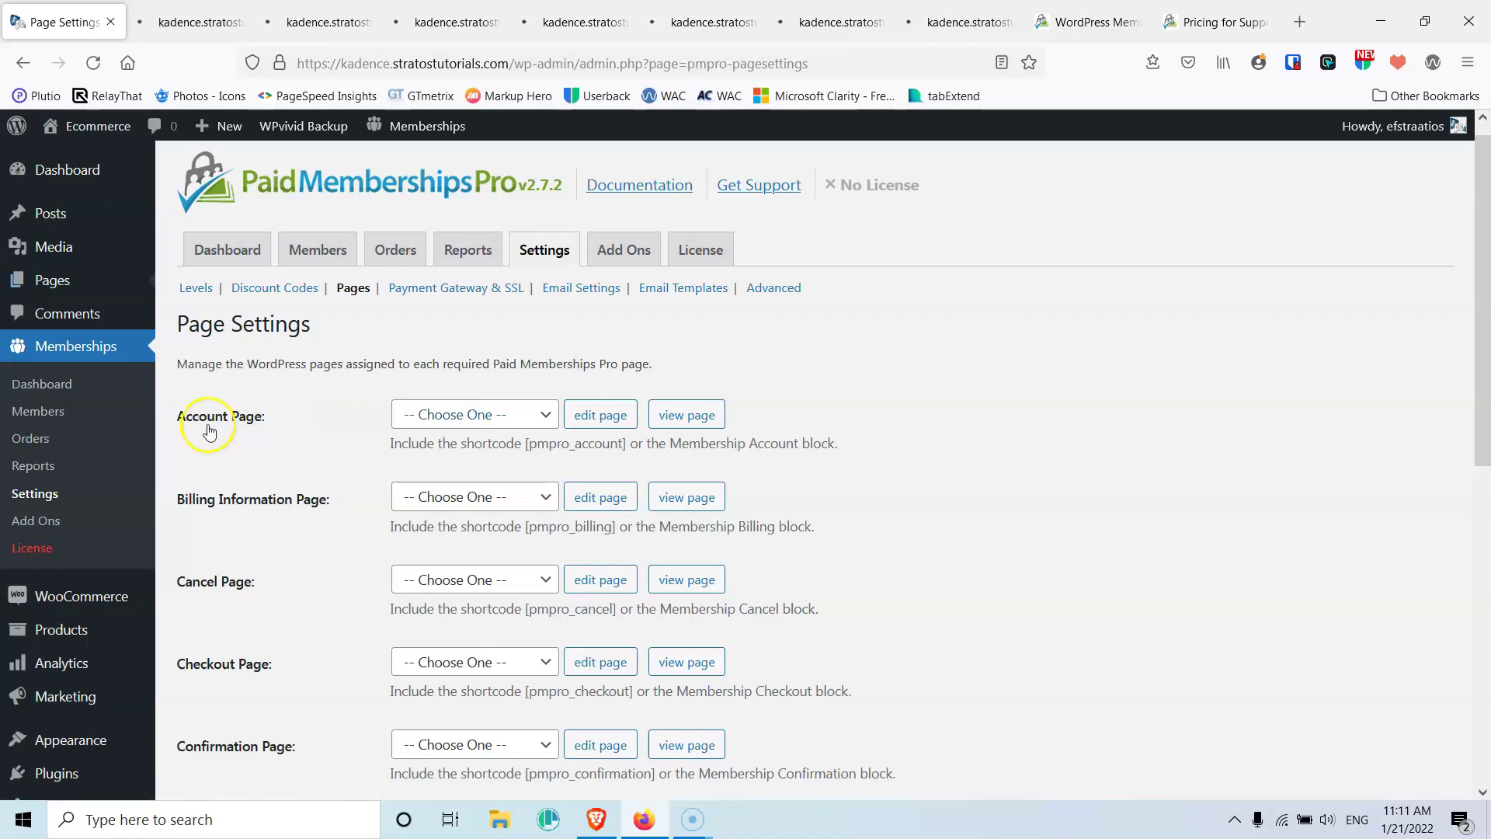
{"action": "left_click_drag", "start_coordinate": [177, 419], "coordinate": [260, 417]}
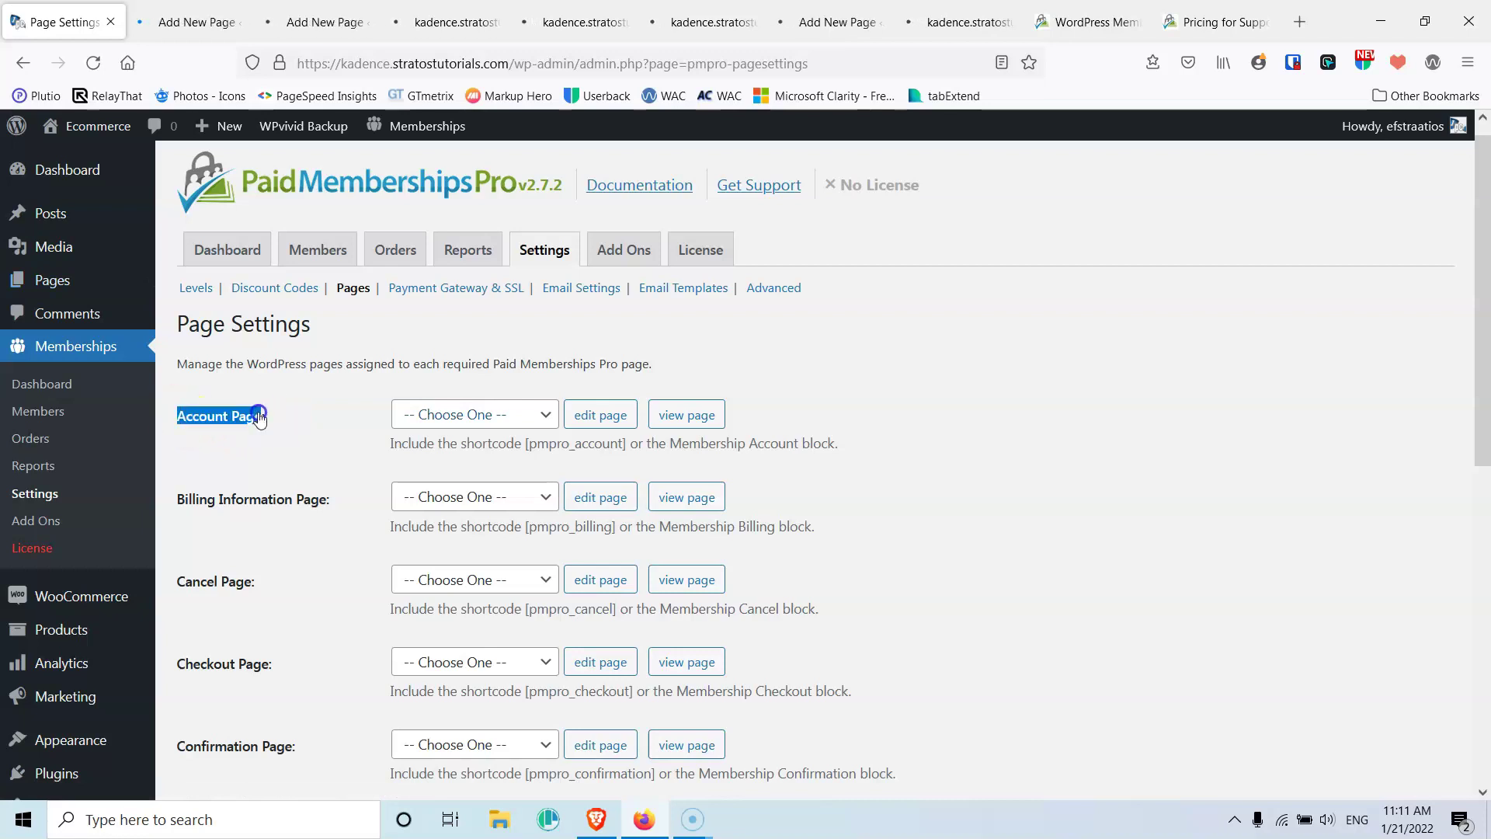
{"action": "left_click", "coordinate": [196, 22]}
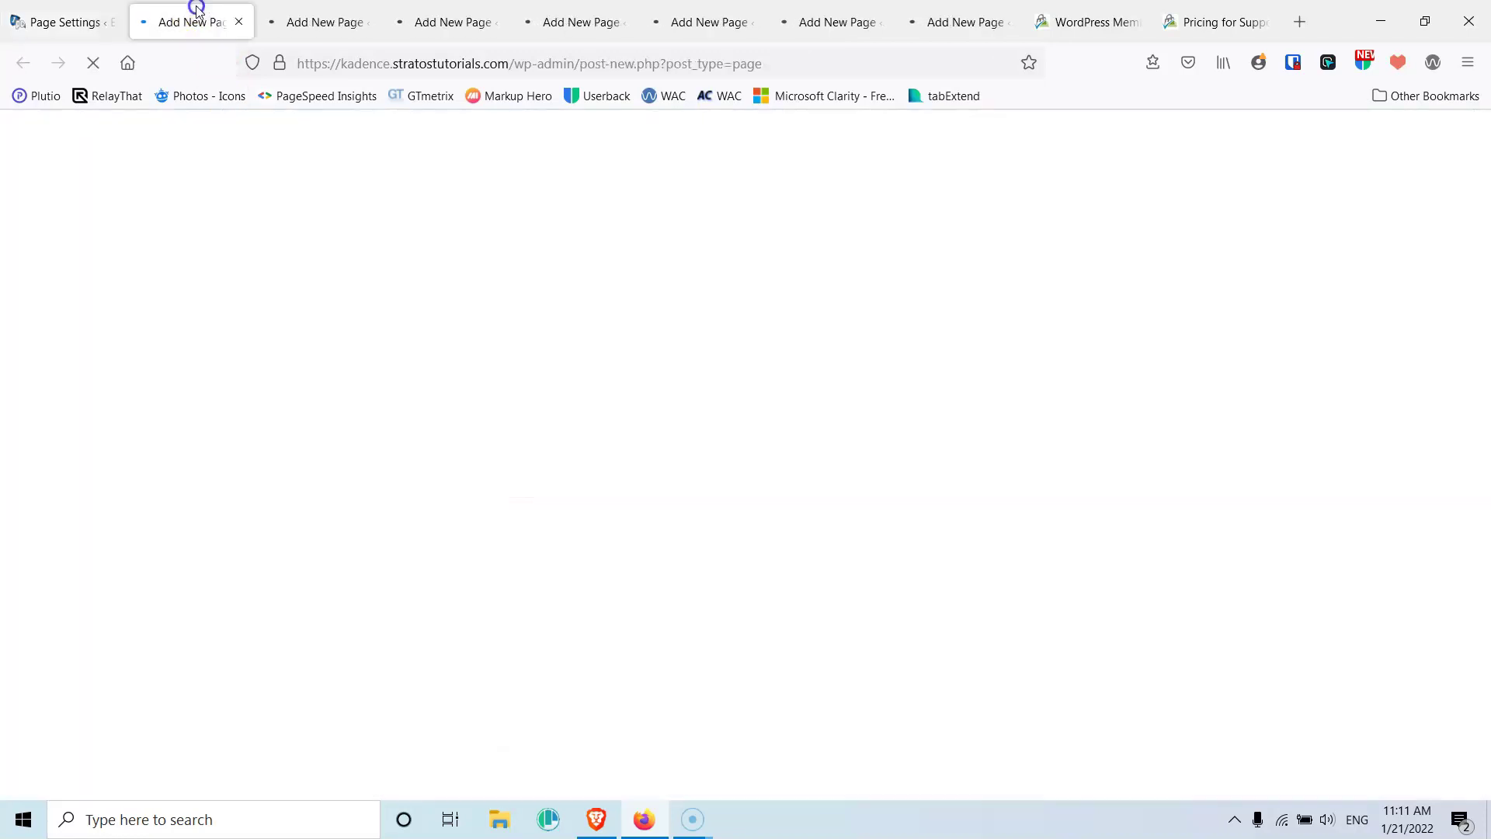
{"action": "left_click", "coordinate": [335, 293]}
{"action": "type", "text": "Account Page"}
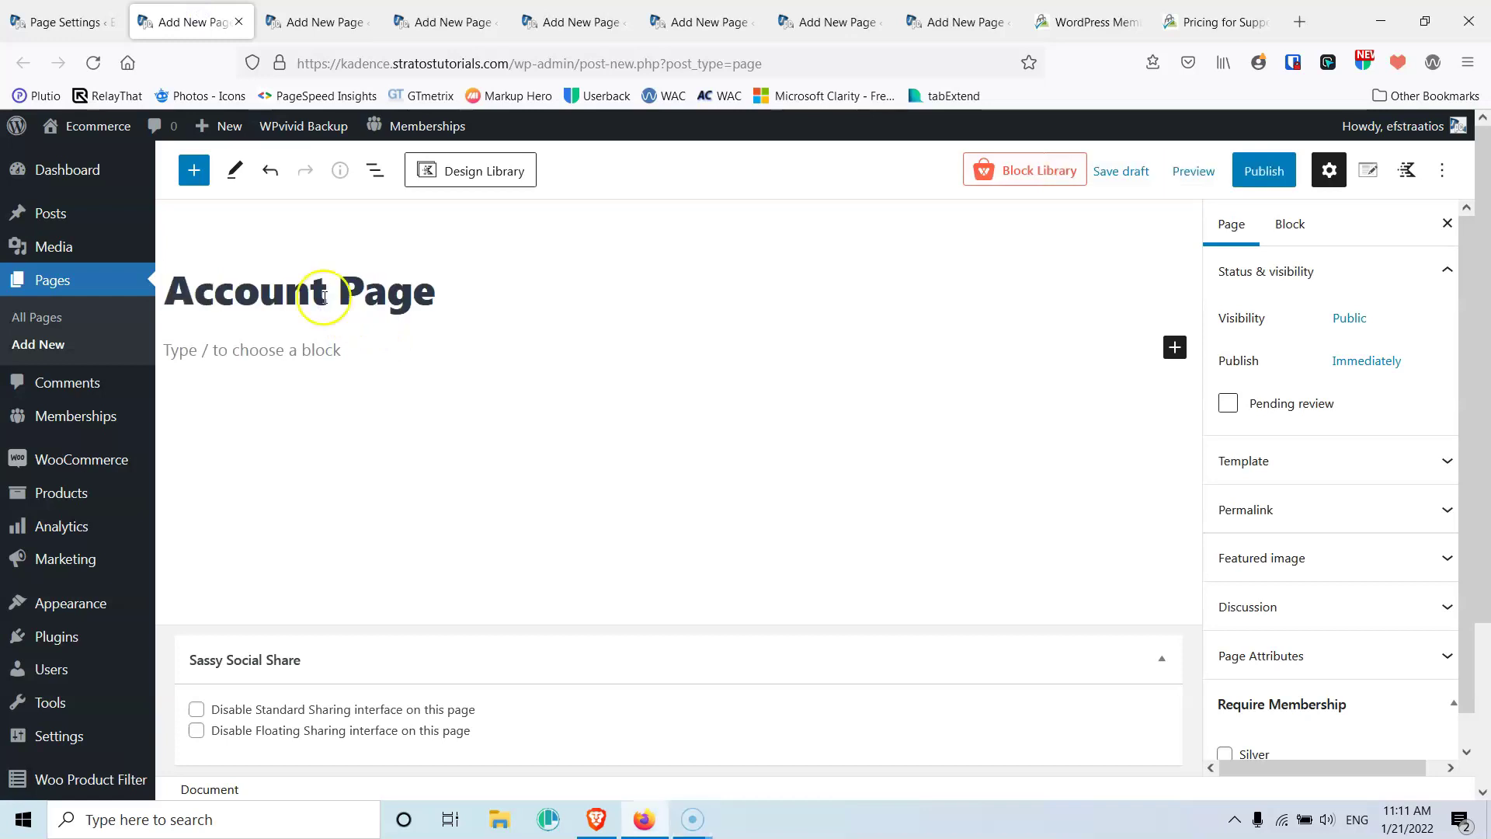
Add a one-column Row Layout holding a Shortcode block with [pmpro_account]
{"action": "left_click", "coordinate": [51, 20]}
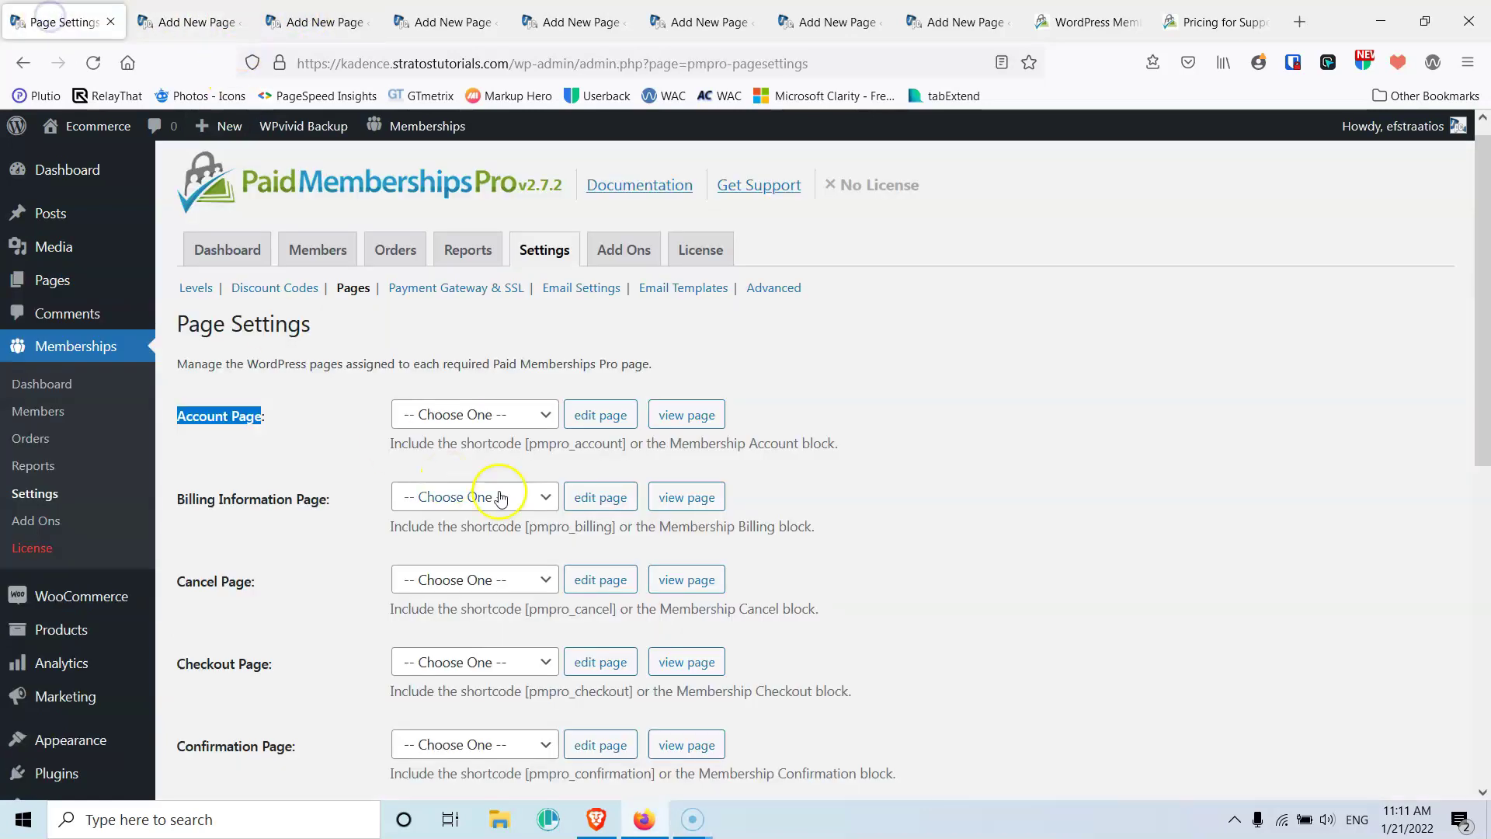
{"action": "left_click_drag", "start_coordinate": [525, 445], "coordinate": [613, 444]}
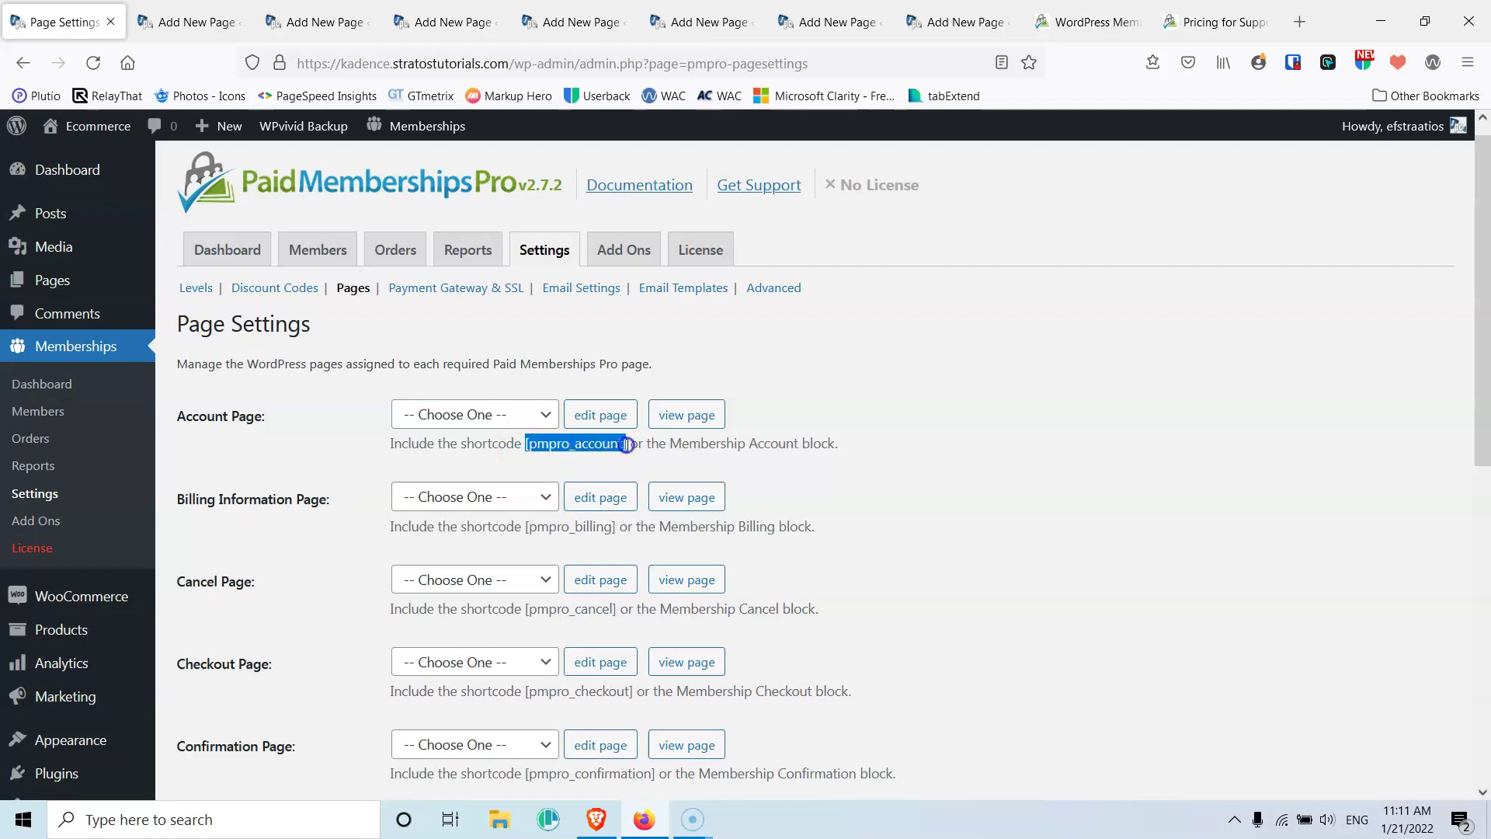
{"action": "left_click", "coordinate": [182, 21]}
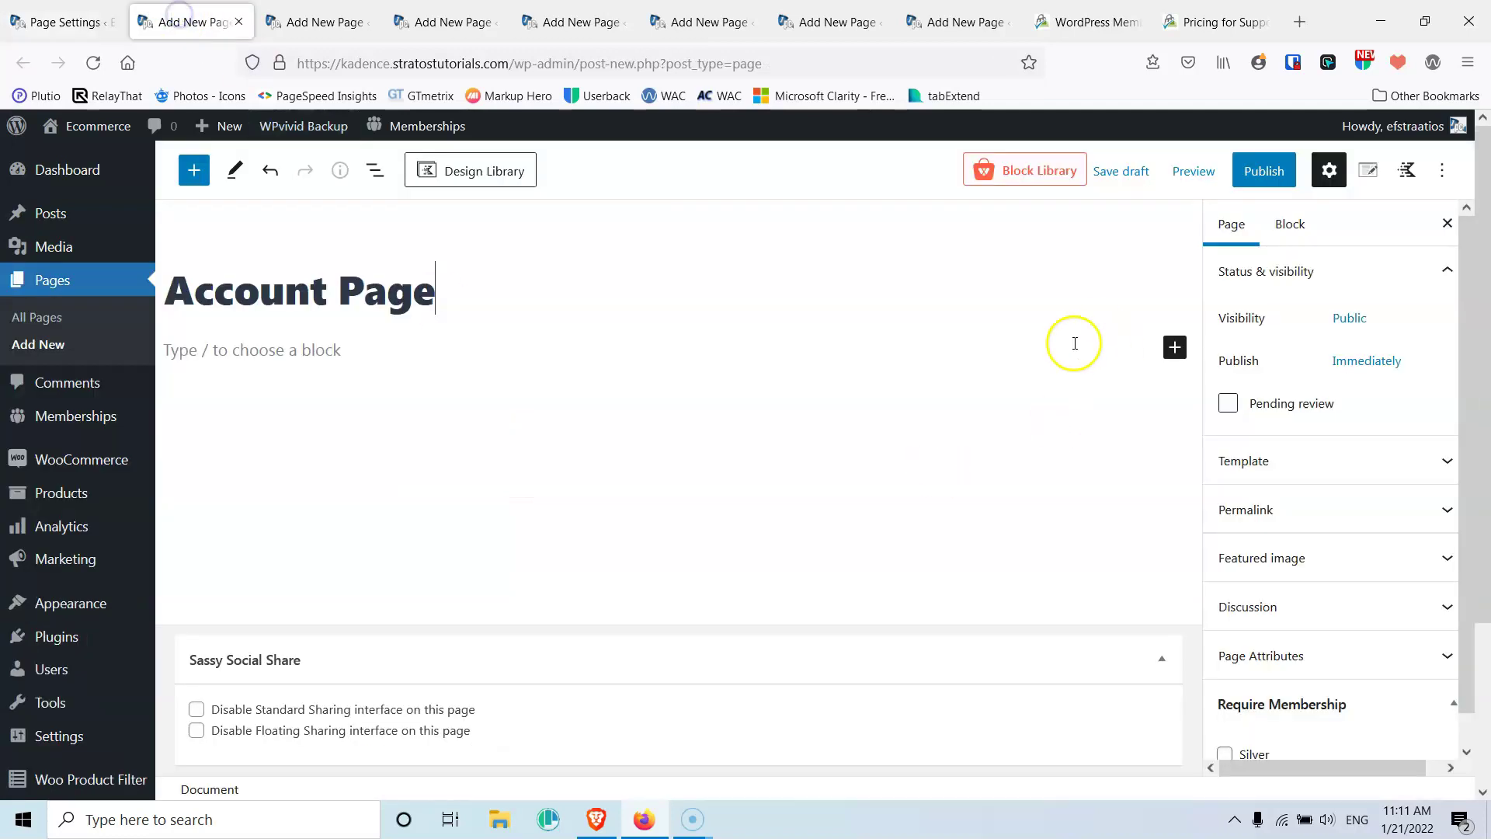
{"action": "left_click", "coordinate": [1173, 347]}
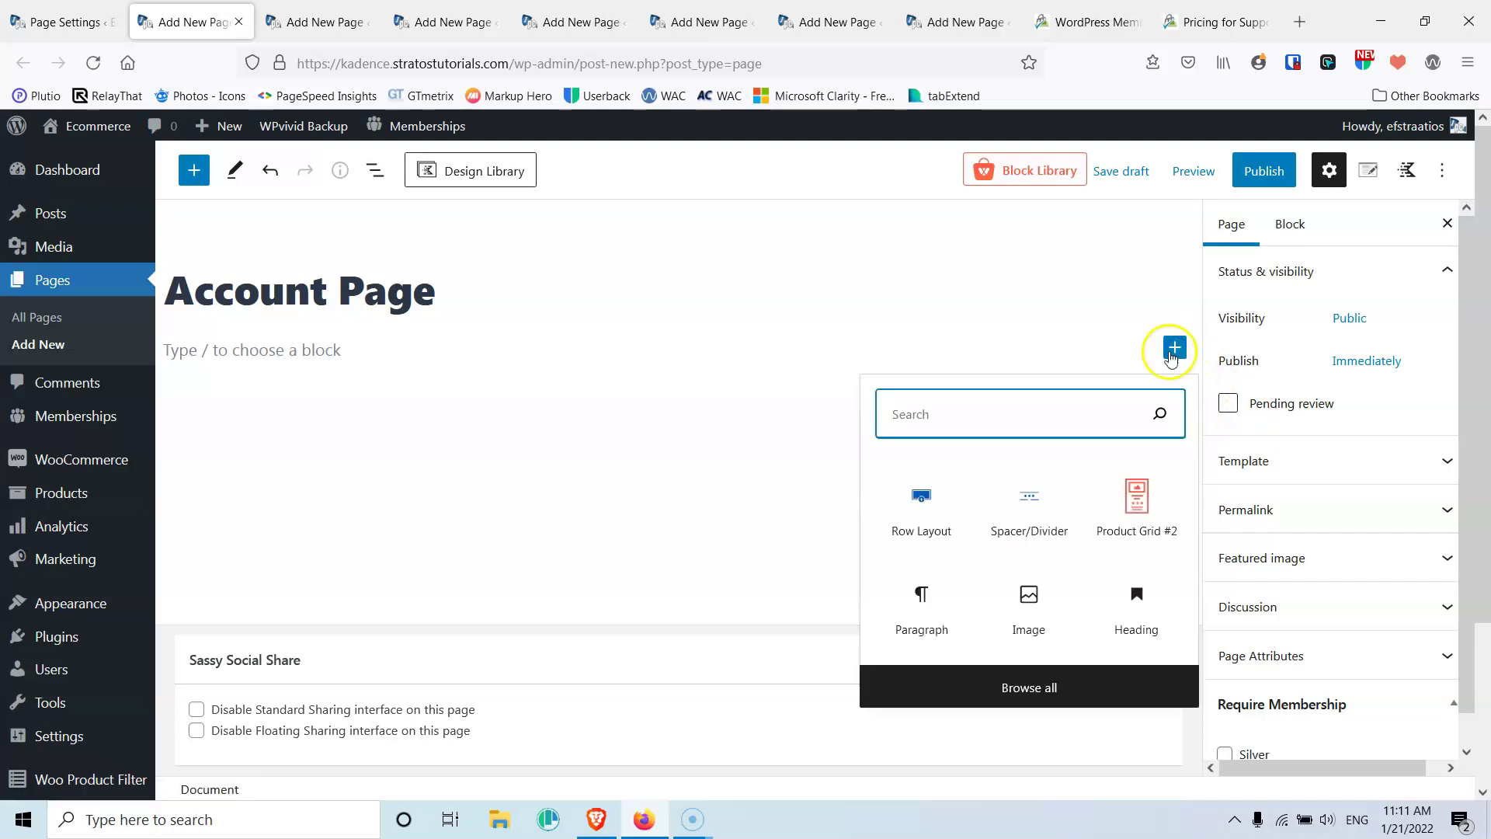
{"action": "left_click", "coordinate": [936, 493]}
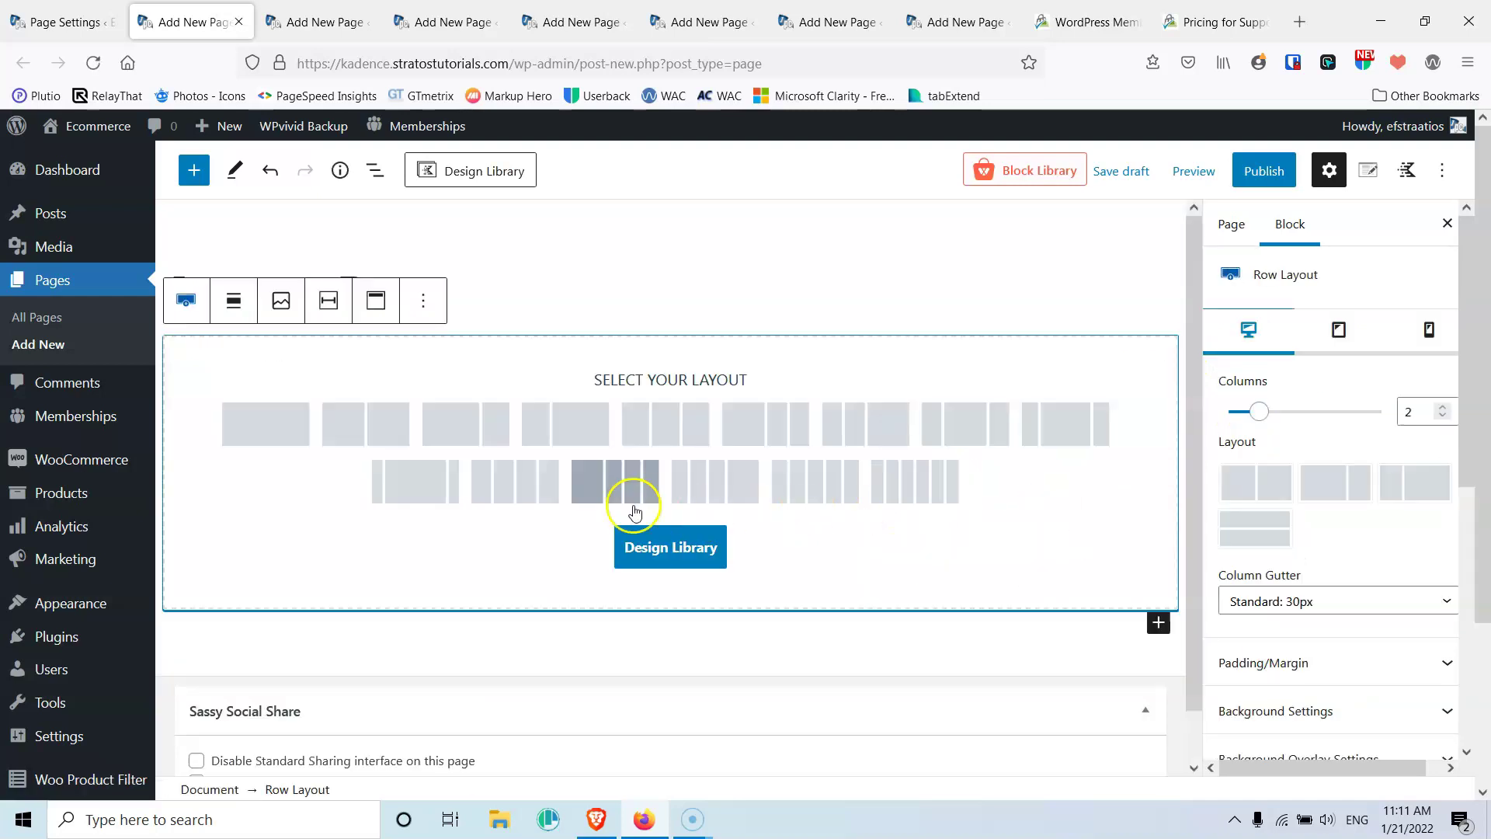
{"action": "left_click", "coordinate": [290, 422]}
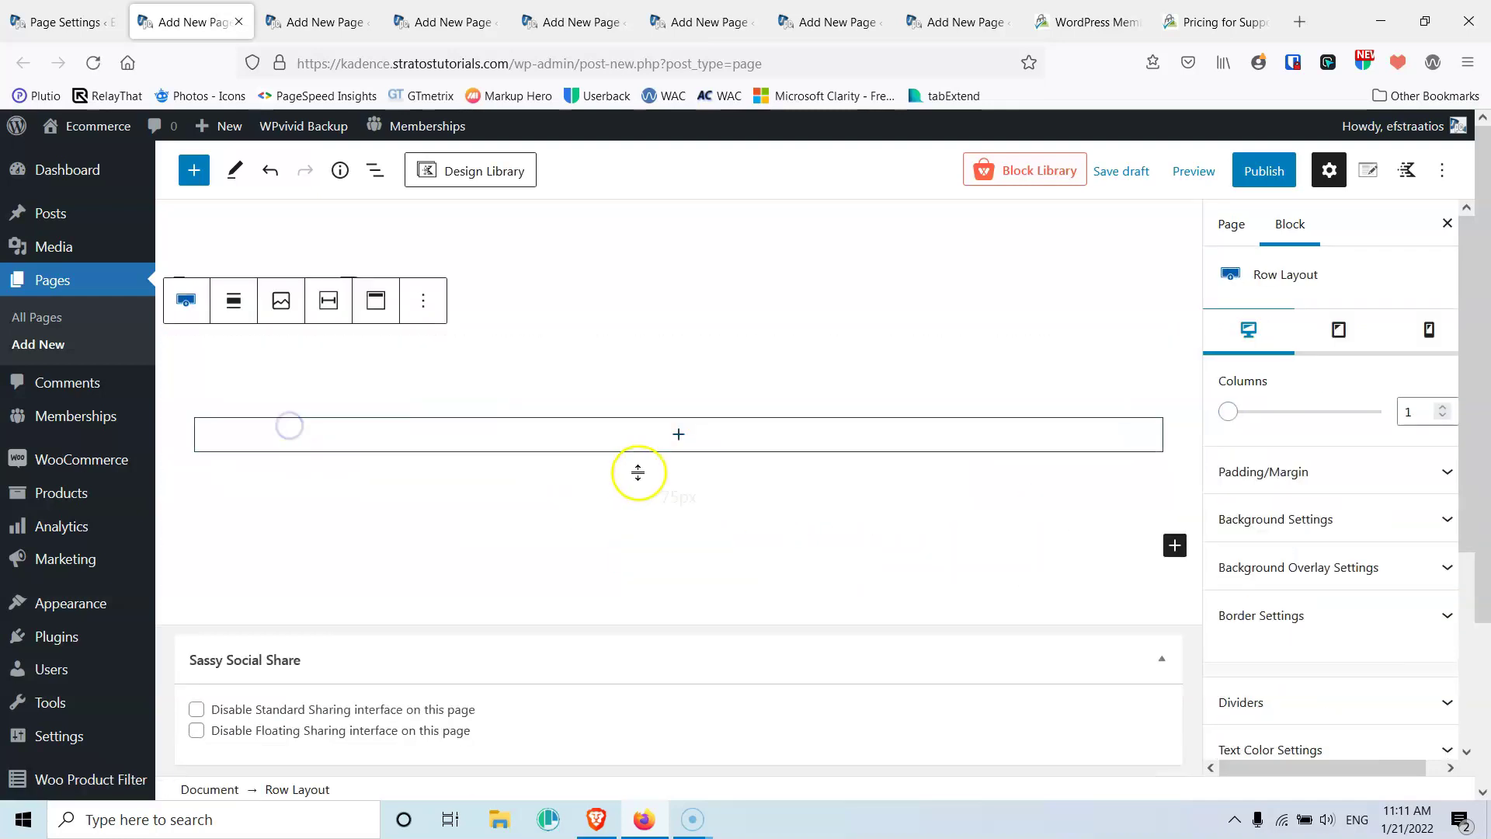
{"action": "left_click", "coordinate": [677, 434]}
{"action": "type", "text": "/sh"}
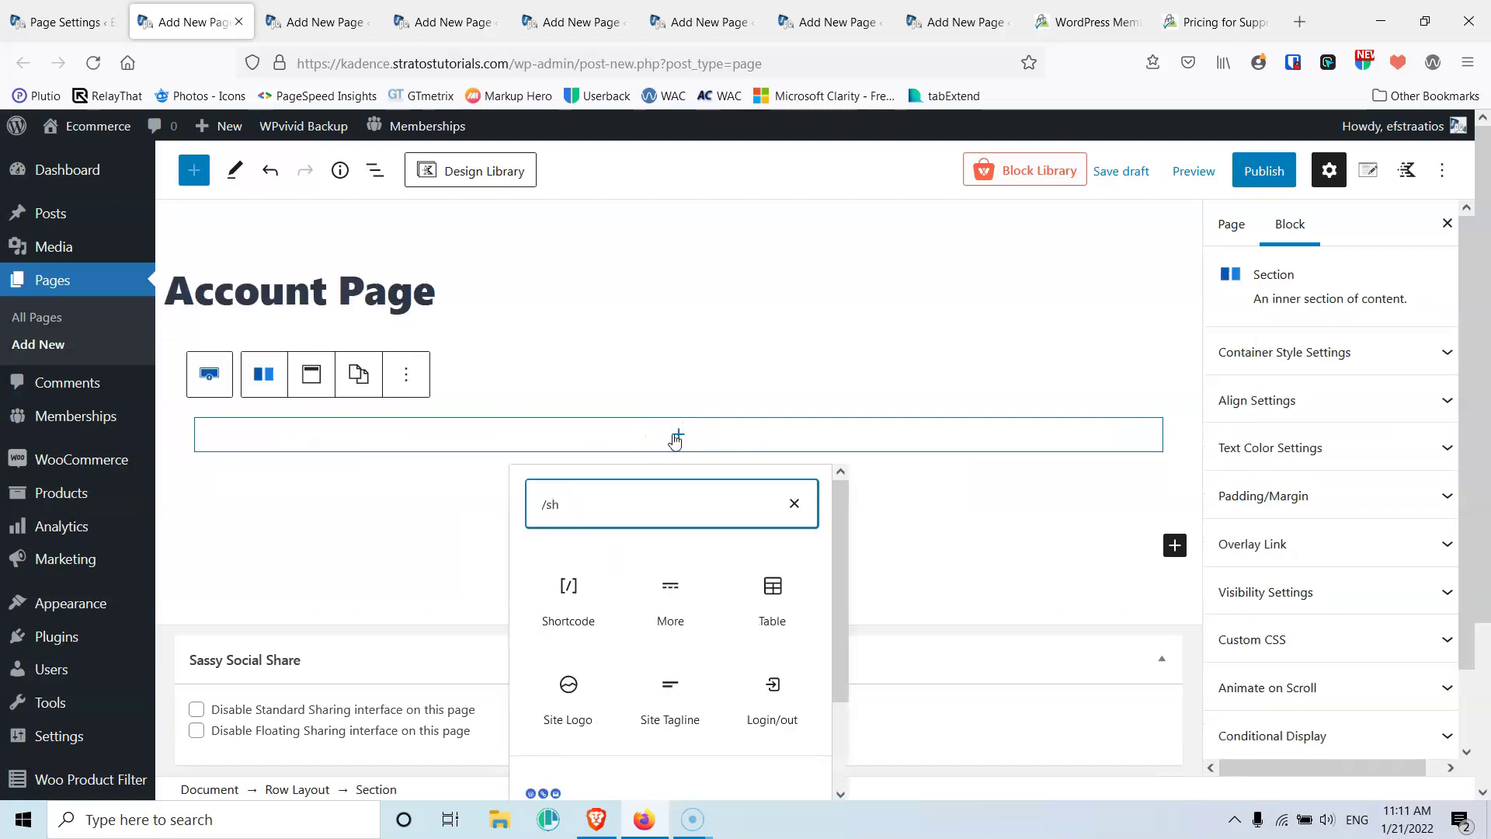
{"action": "left_click", "coordinate": [584, 586]}
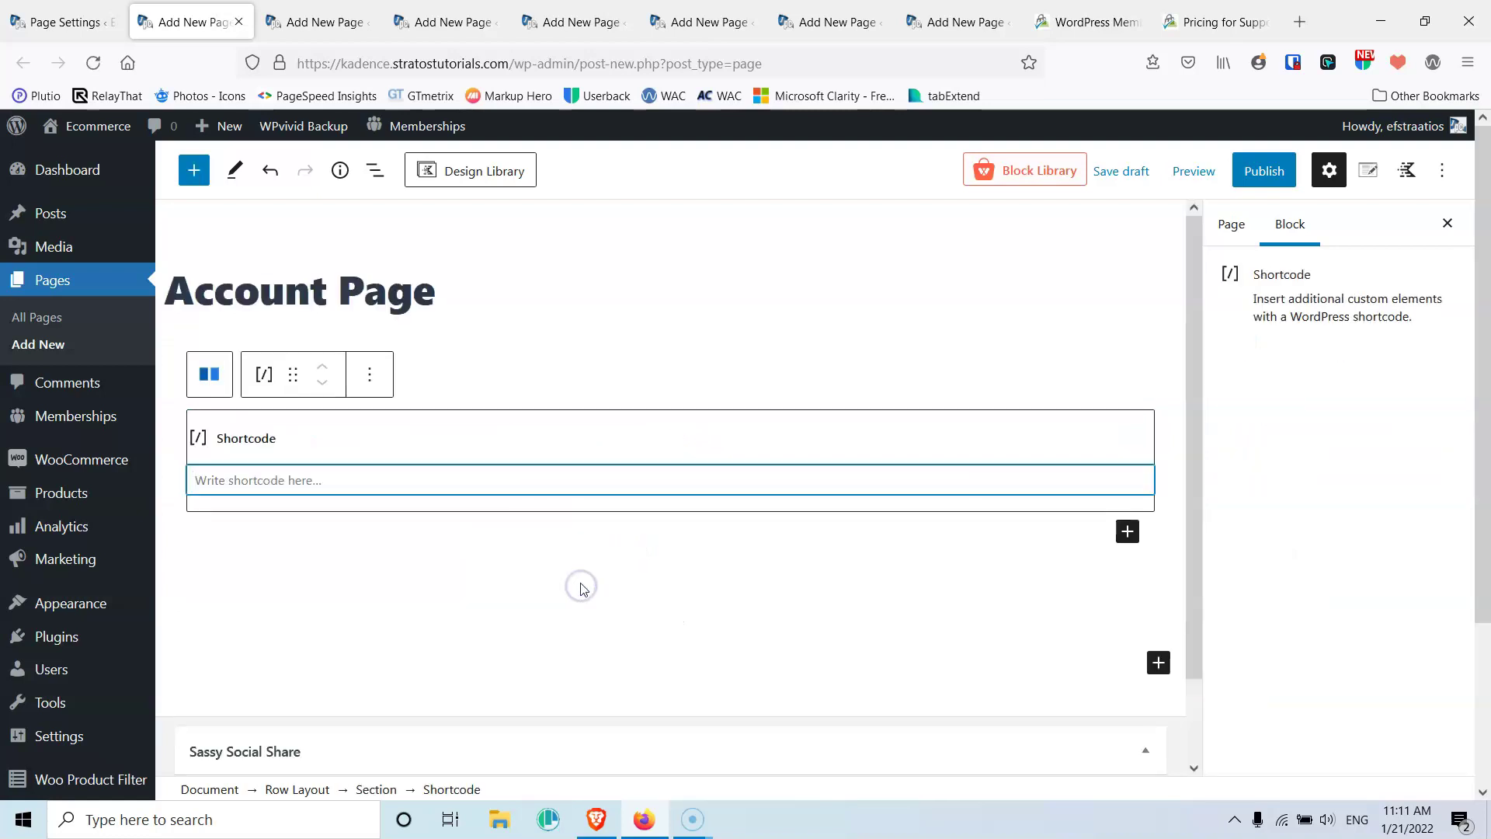
{"action": "type", "text": "[pmpro_account]"}
Publish the Account Page and return to the membership Page Settings
{"action": "left_click", "coordinate": [1266, 173]}
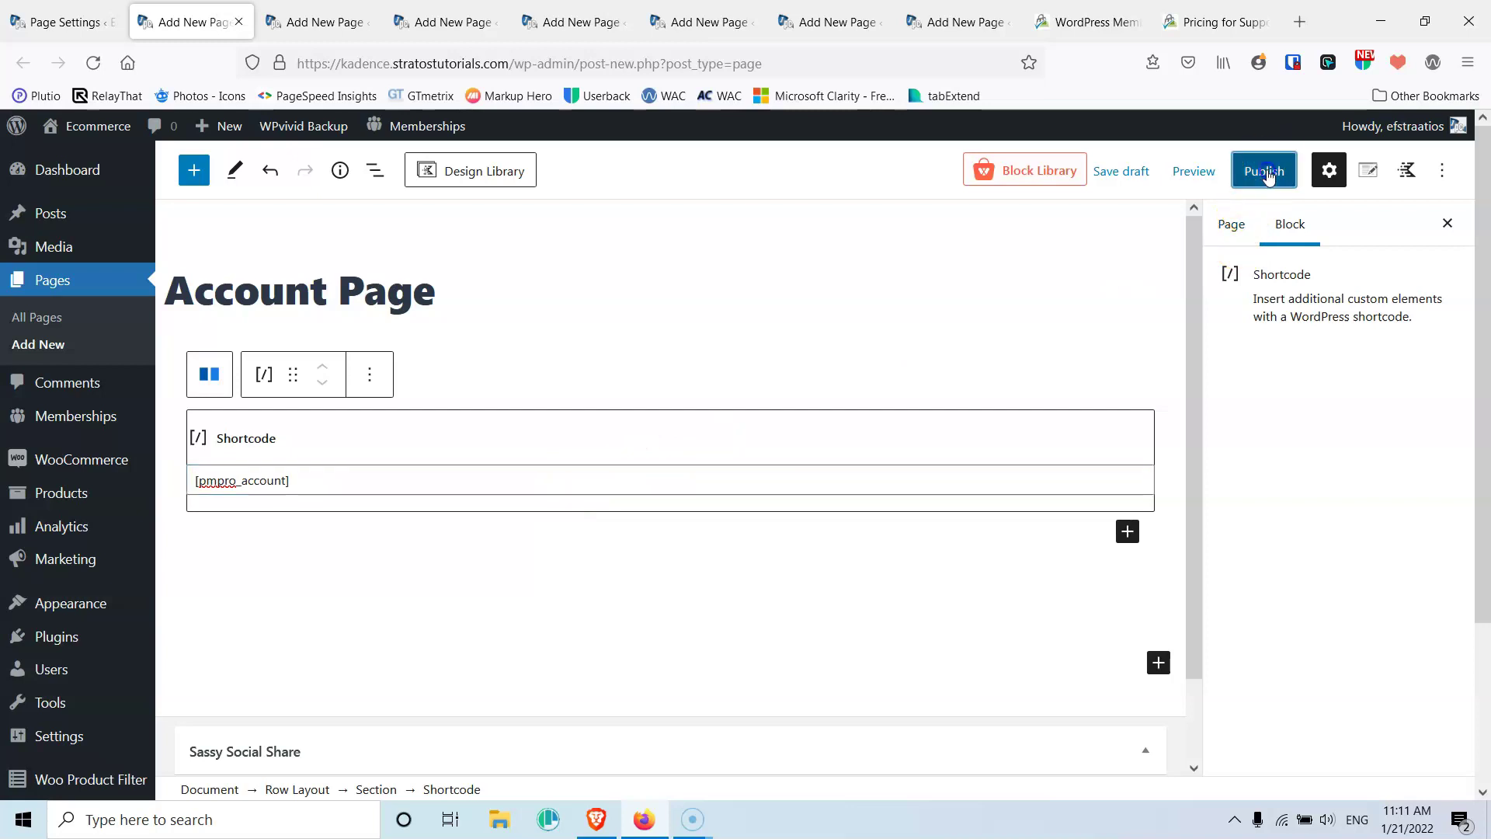
{"action": "left_click", "coordinate": [1267, 176]}
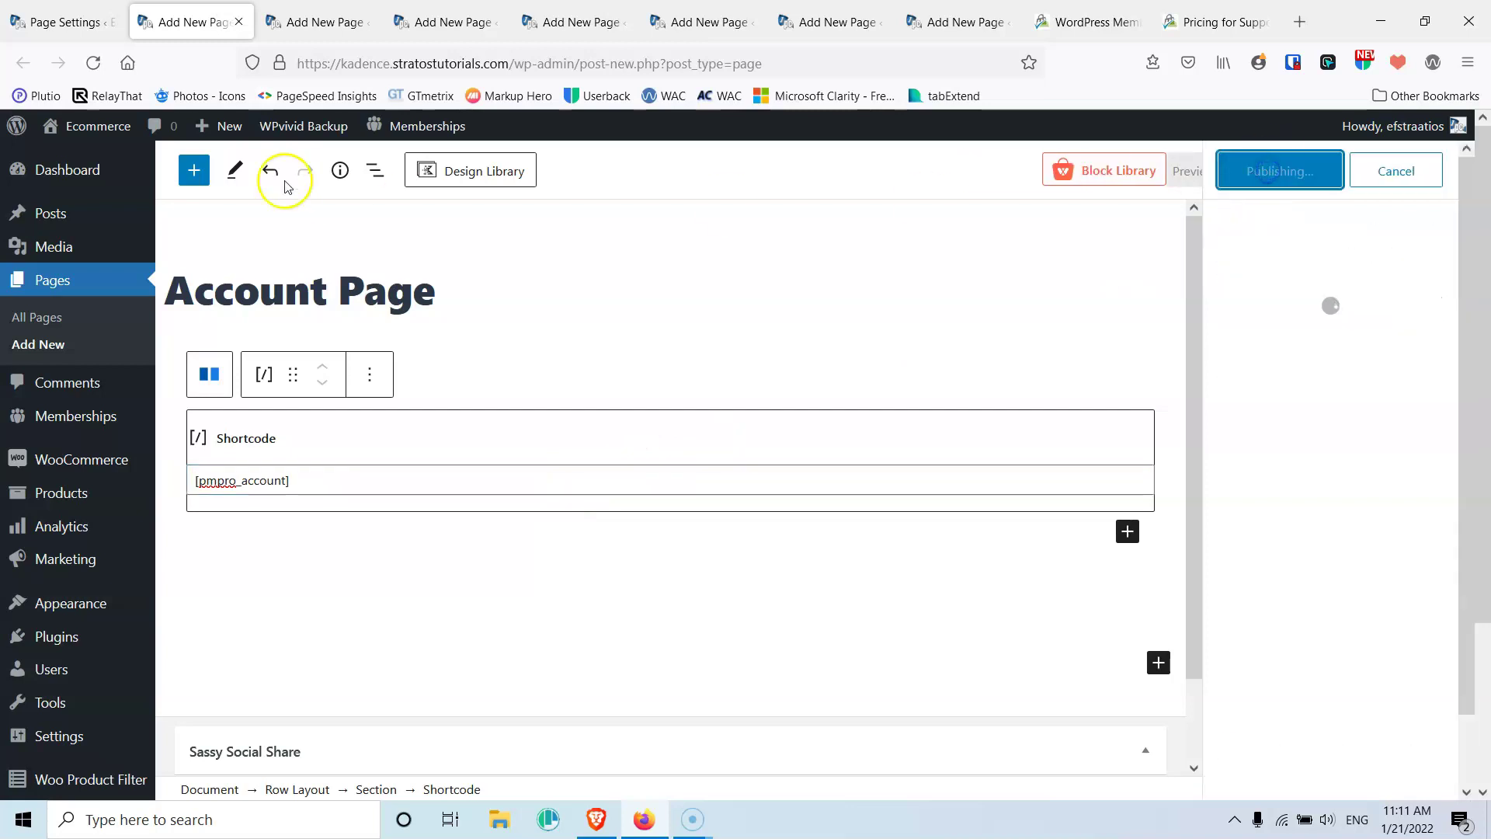
{"action": "left_click", "coordinate": [237, 22]}
{"action": "left_click", "coordinate": [73, 23]}
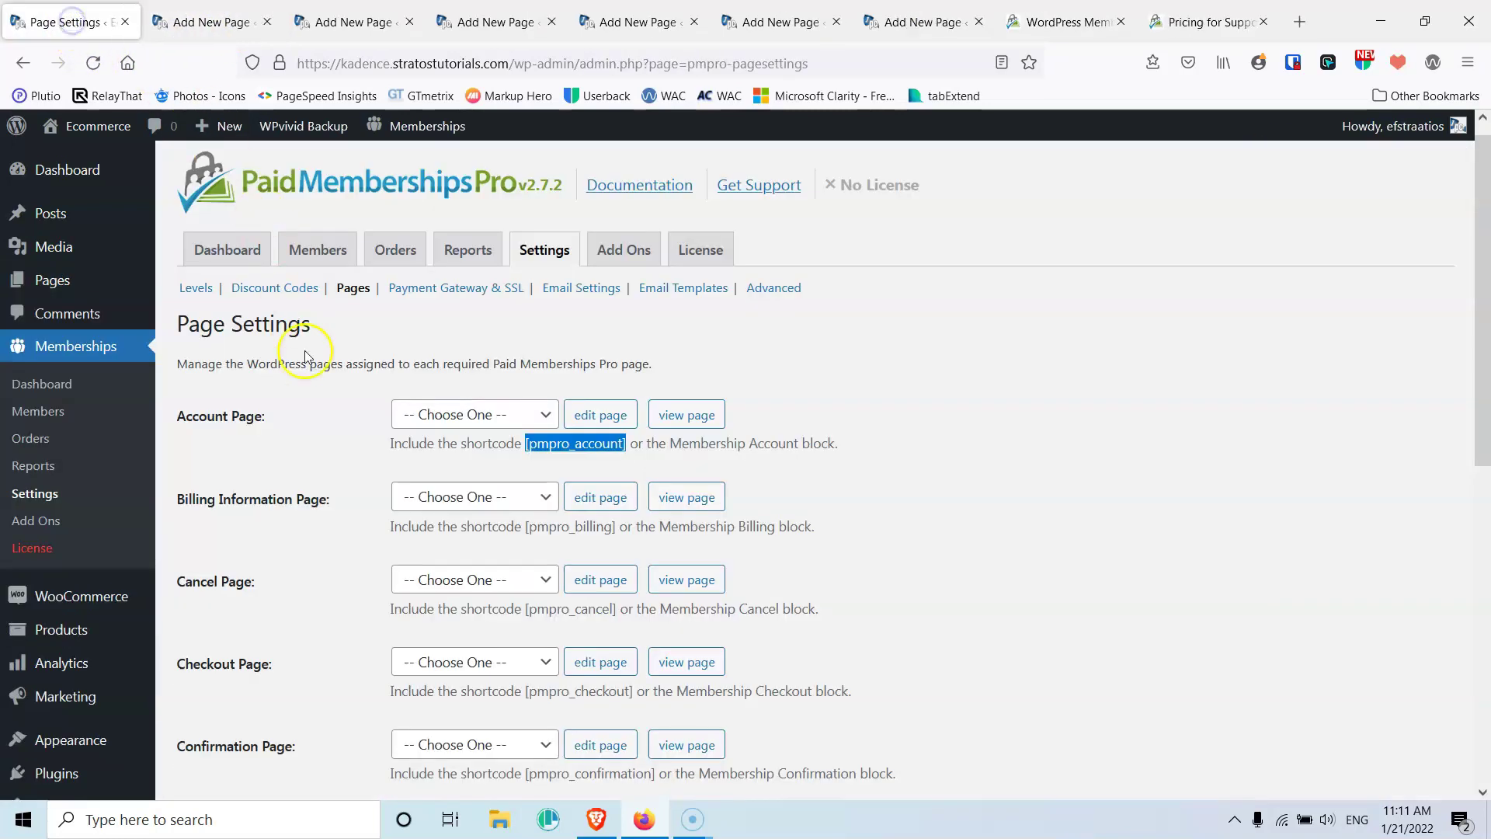
Copy the 'Billing Information Page' label and paste it as the title of a new page
{"action": "left_click", "coordinate": [183, 496]}
{"action": "left_click_drag", "start_coordinate": [170, 493], "coordinate": [296, 500]}
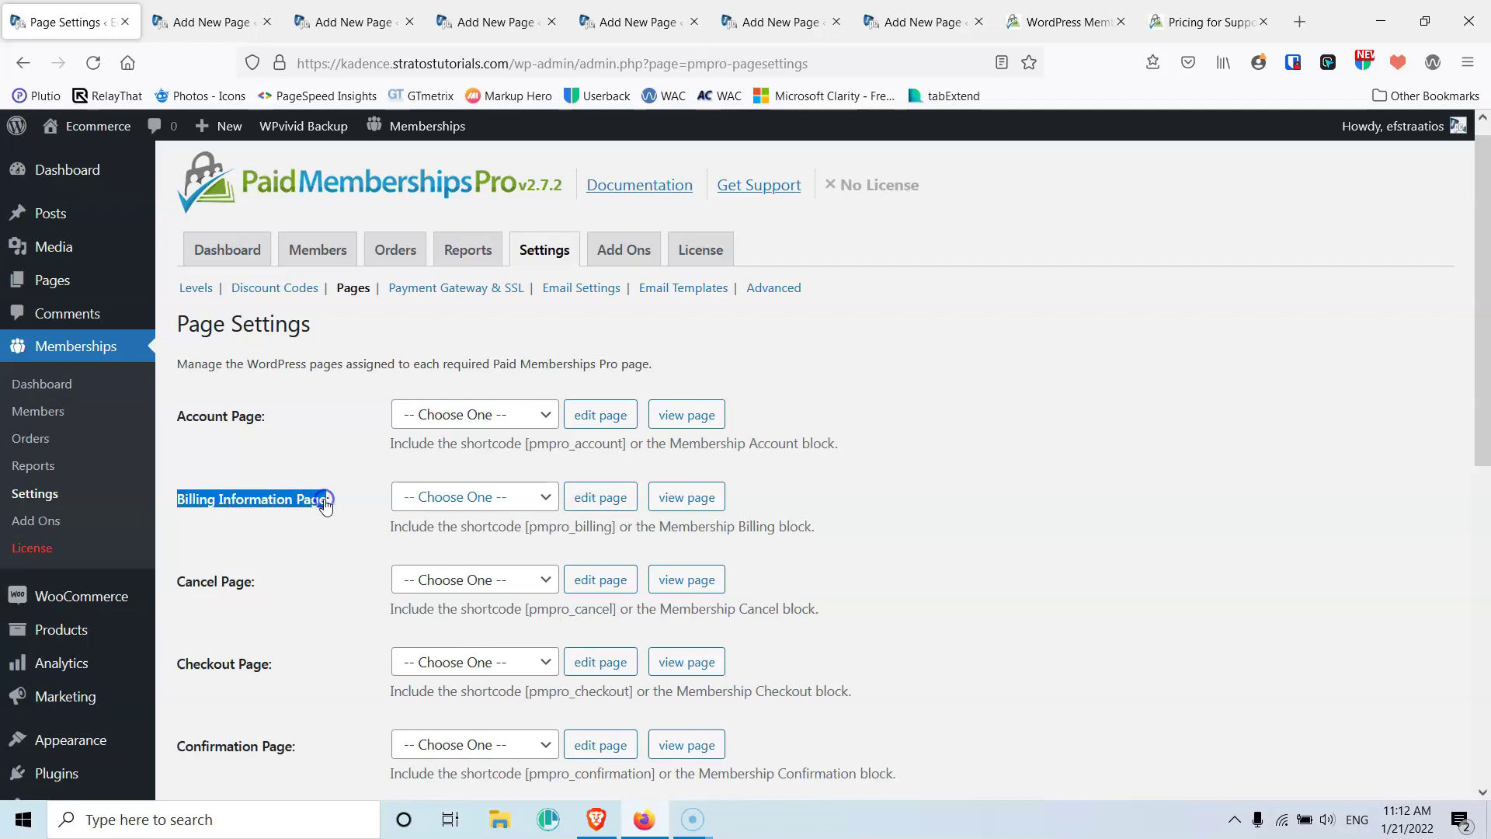
{"action": "left_click", "coordinate": [204, 21]}
{"action": "left_click", "coordinate": [349, 292]}
{"action": "type", "text": "Billing Information Page"}
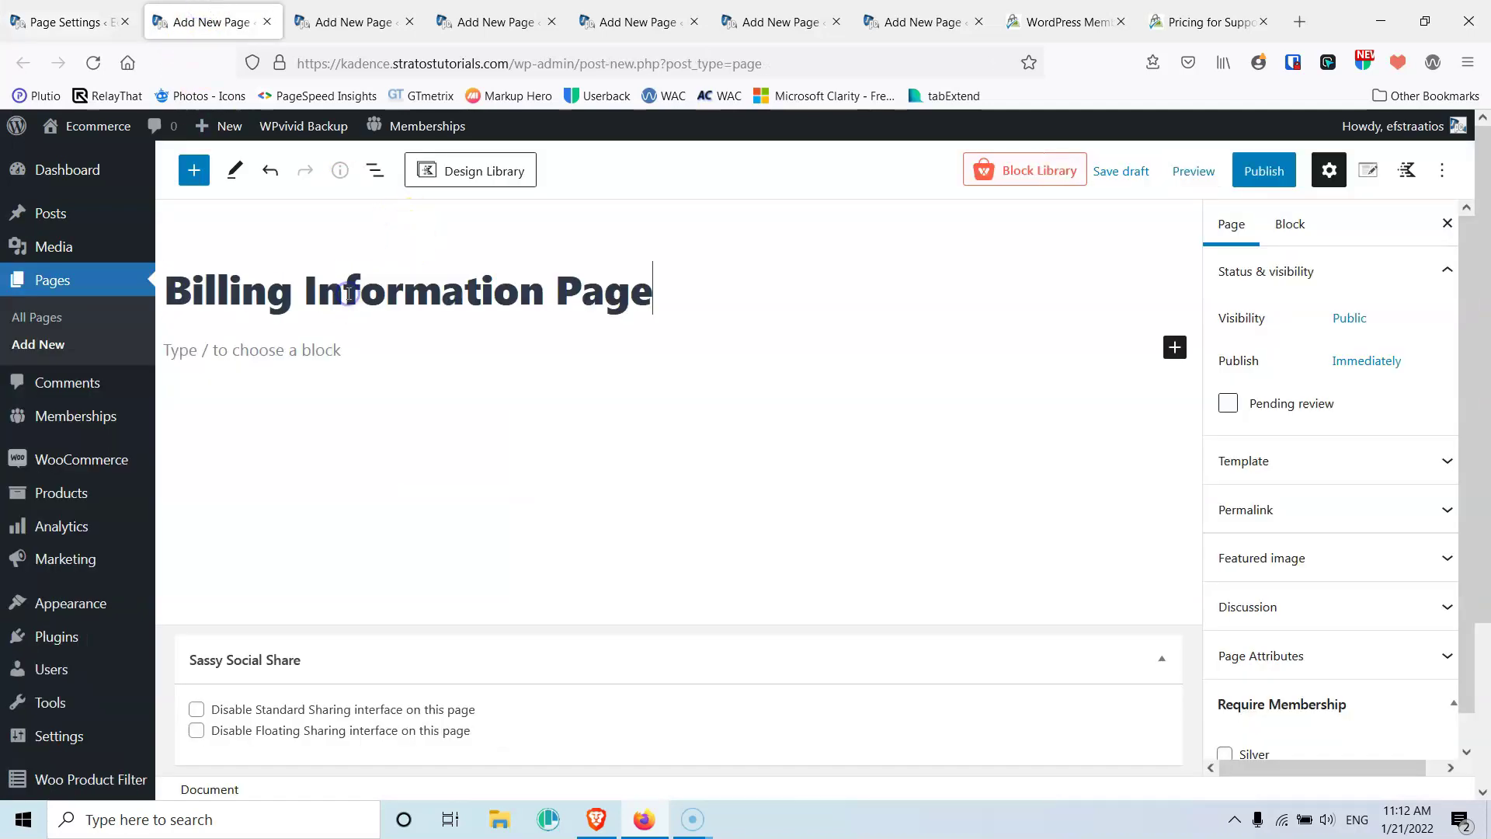
Add a one-column Row Layout containing a Shortcode block to the page
{"action": "left_click", "coordinate": [1165, 357]}
{"action": "left_click", "coordinate": [926, 503]}
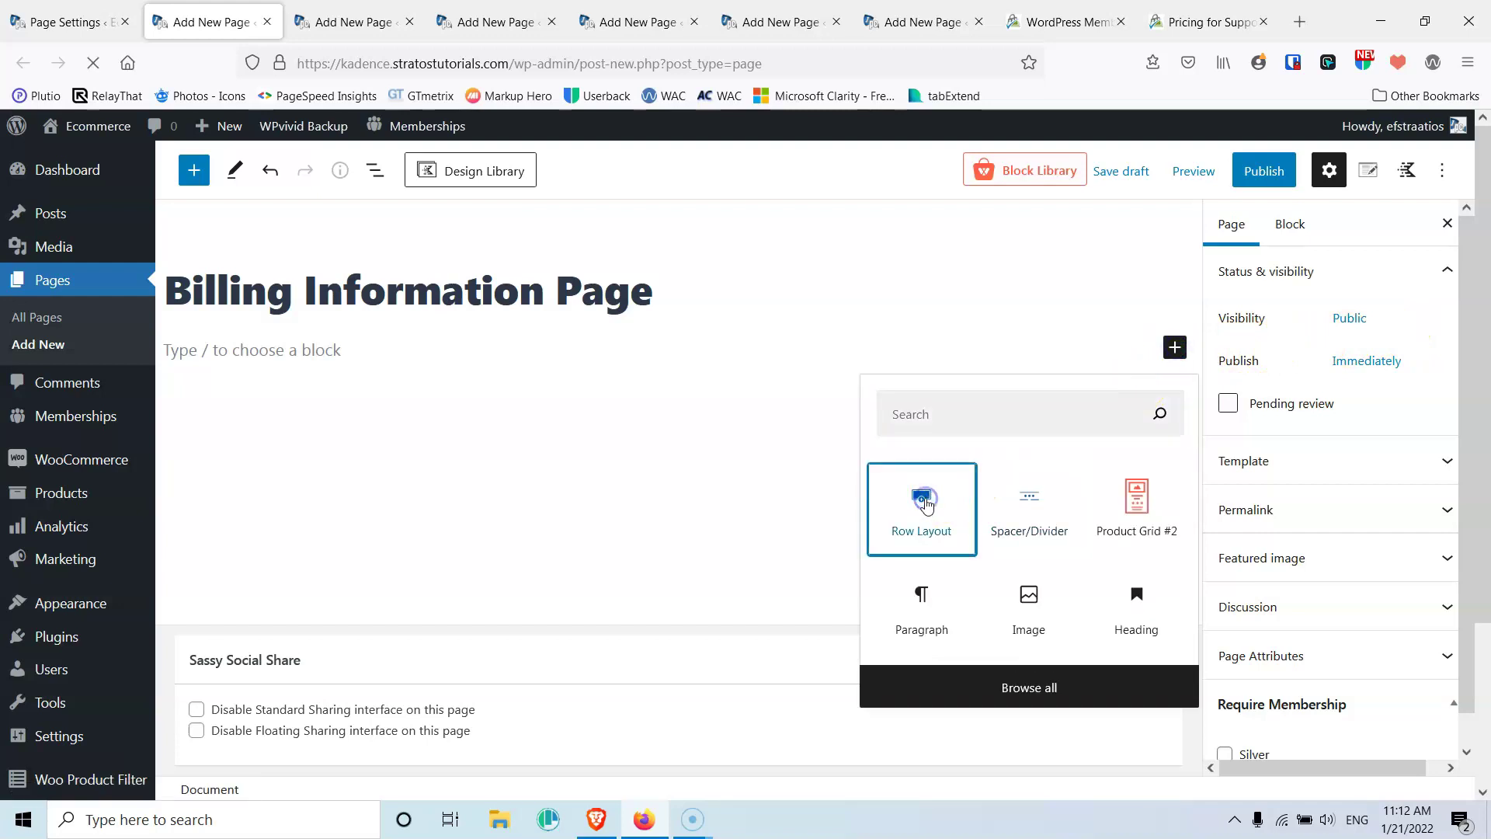
{"action": "left_click", "coordinate": [270, 429]}
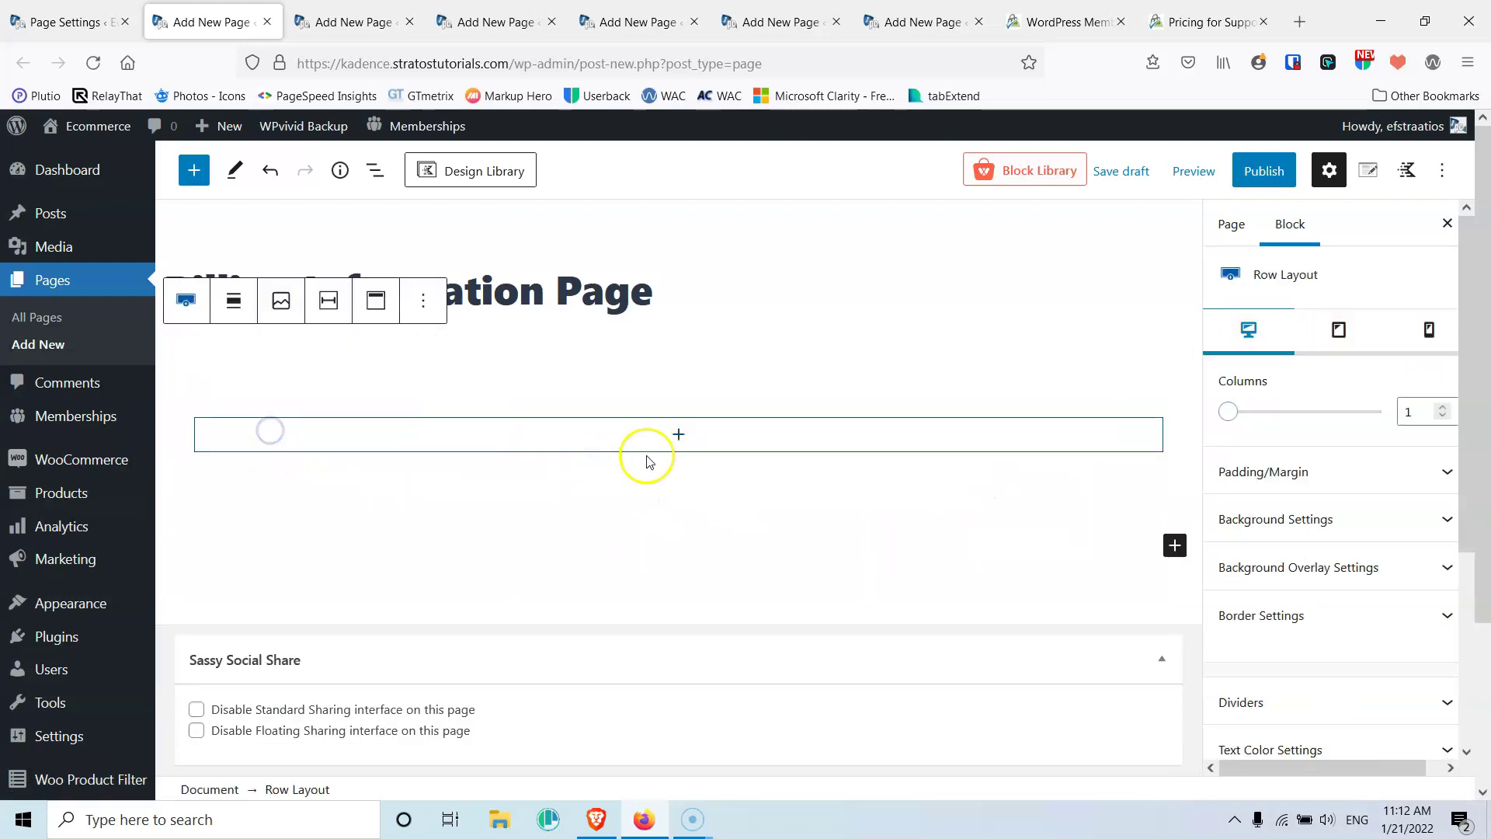
{"action": "left_click", "coordinate": [680, 435]}
{"action": "type", "text": "sh"}
{"action": "left_click", "coordinate": [568, 594]}
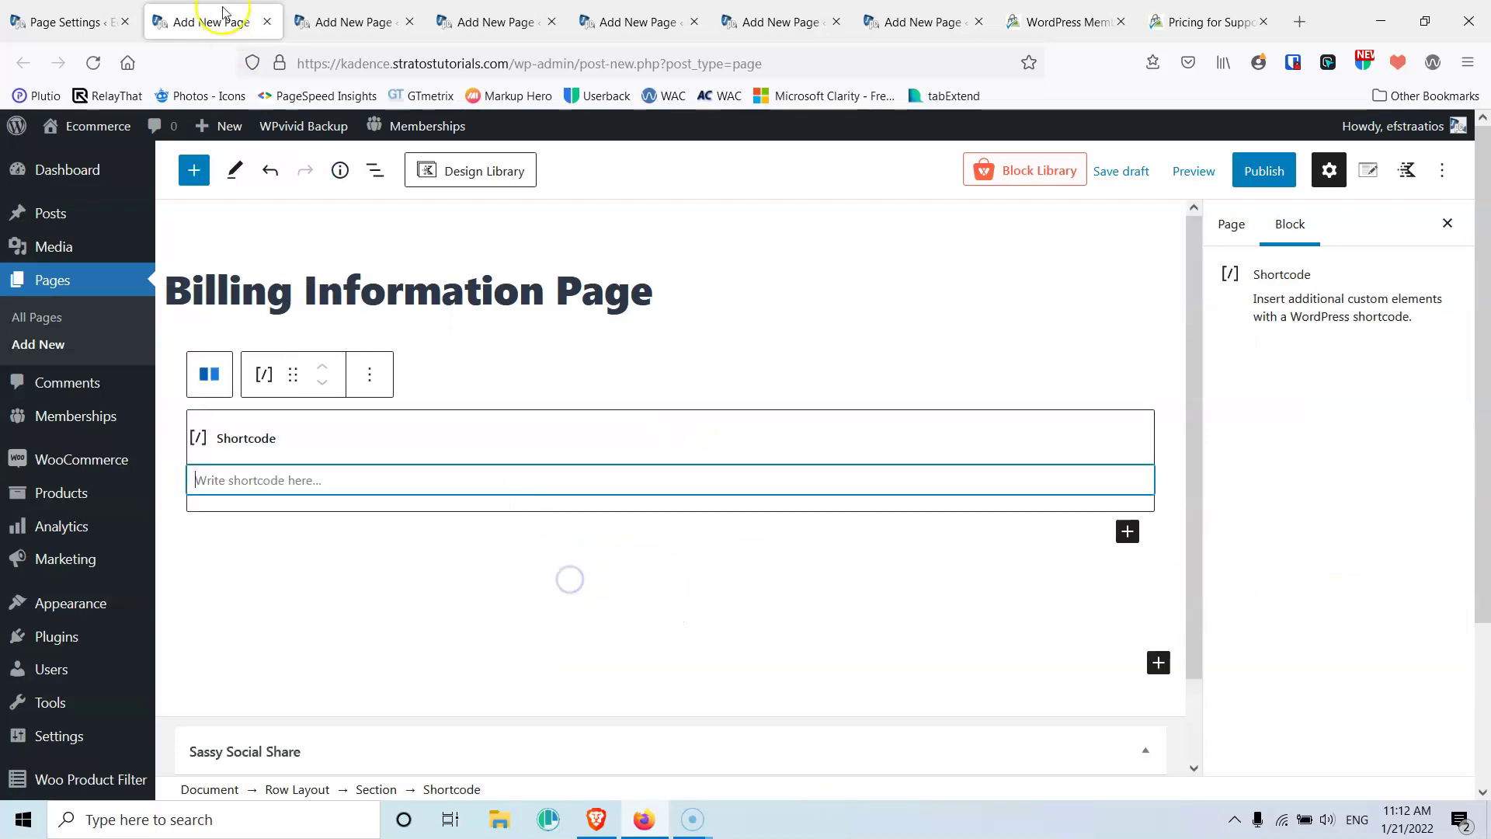
Copy the [pmpro_billing] shortcode into the Shortcode block and publish the Billing Information Page
{"action": "left_click", "coordinate": [94, 21]}
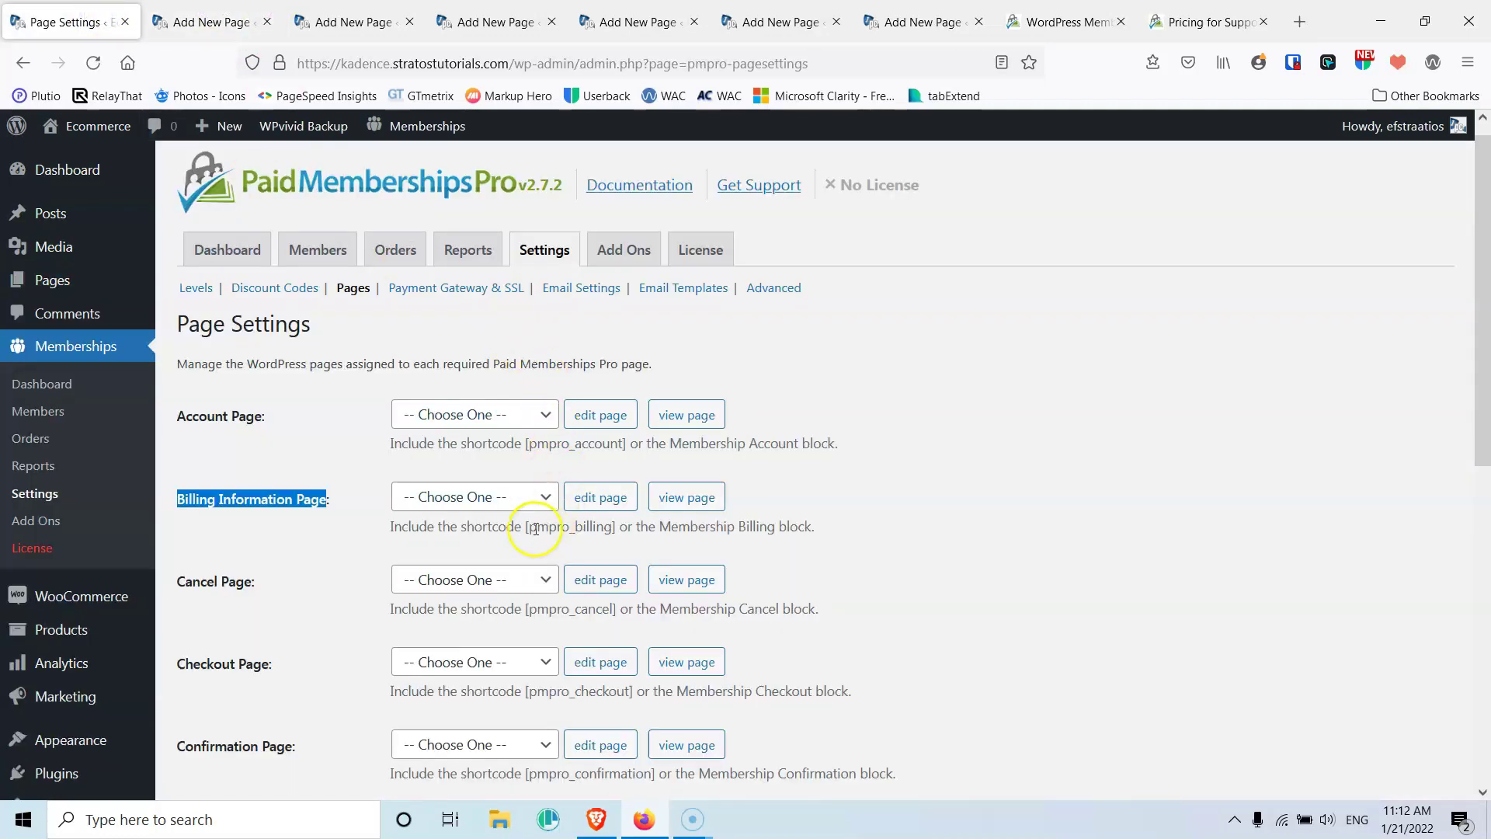
{"action": "left_click_drag", "start_coordinate": [522, 527], "coordinate": [608, 528]}
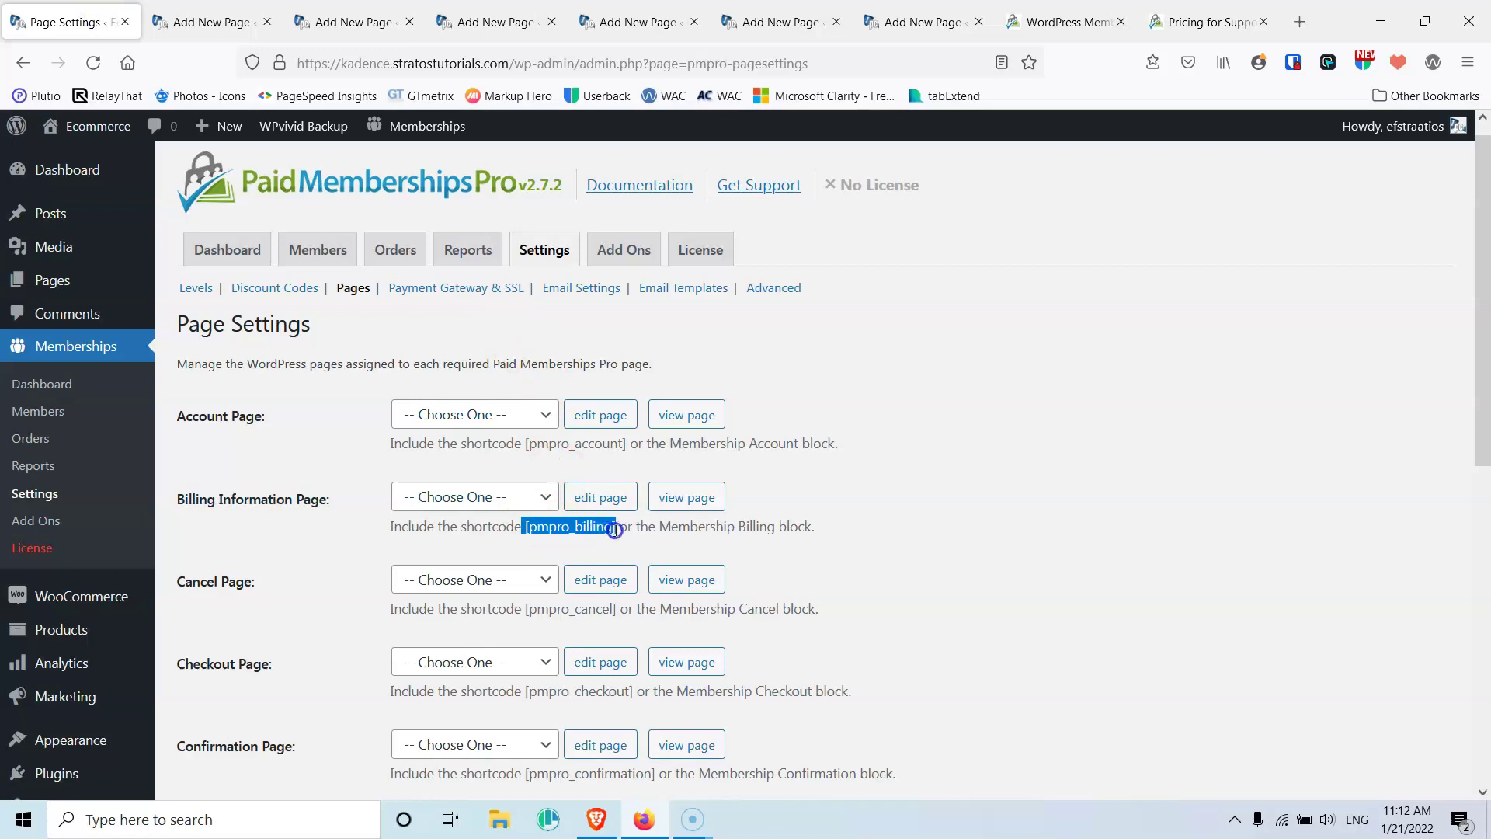
{"action": "left_click", "coordinate": [203, 21]}
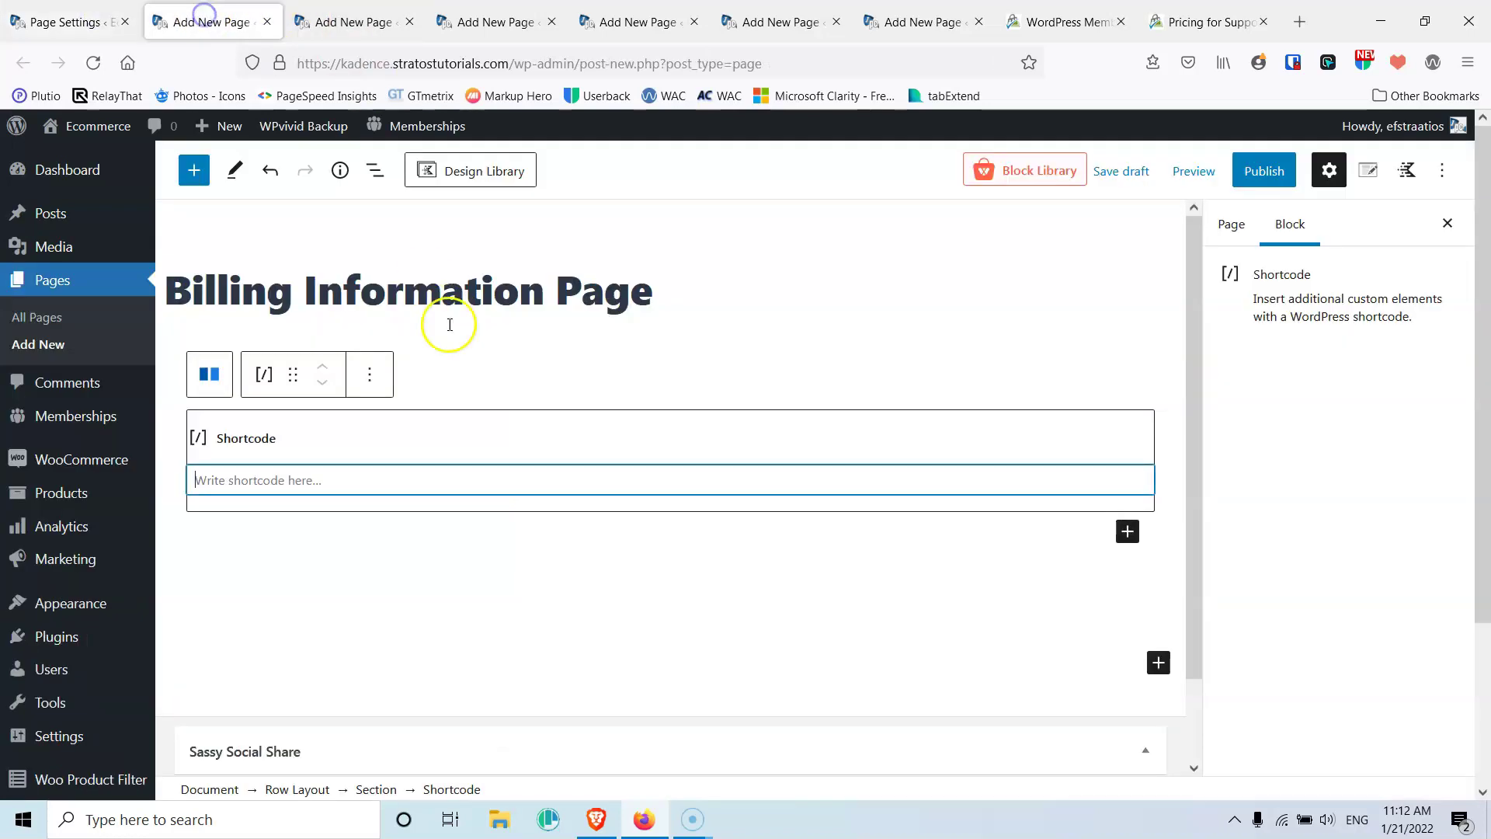
{"action": "type", "text": "[pmpro_billing]"}
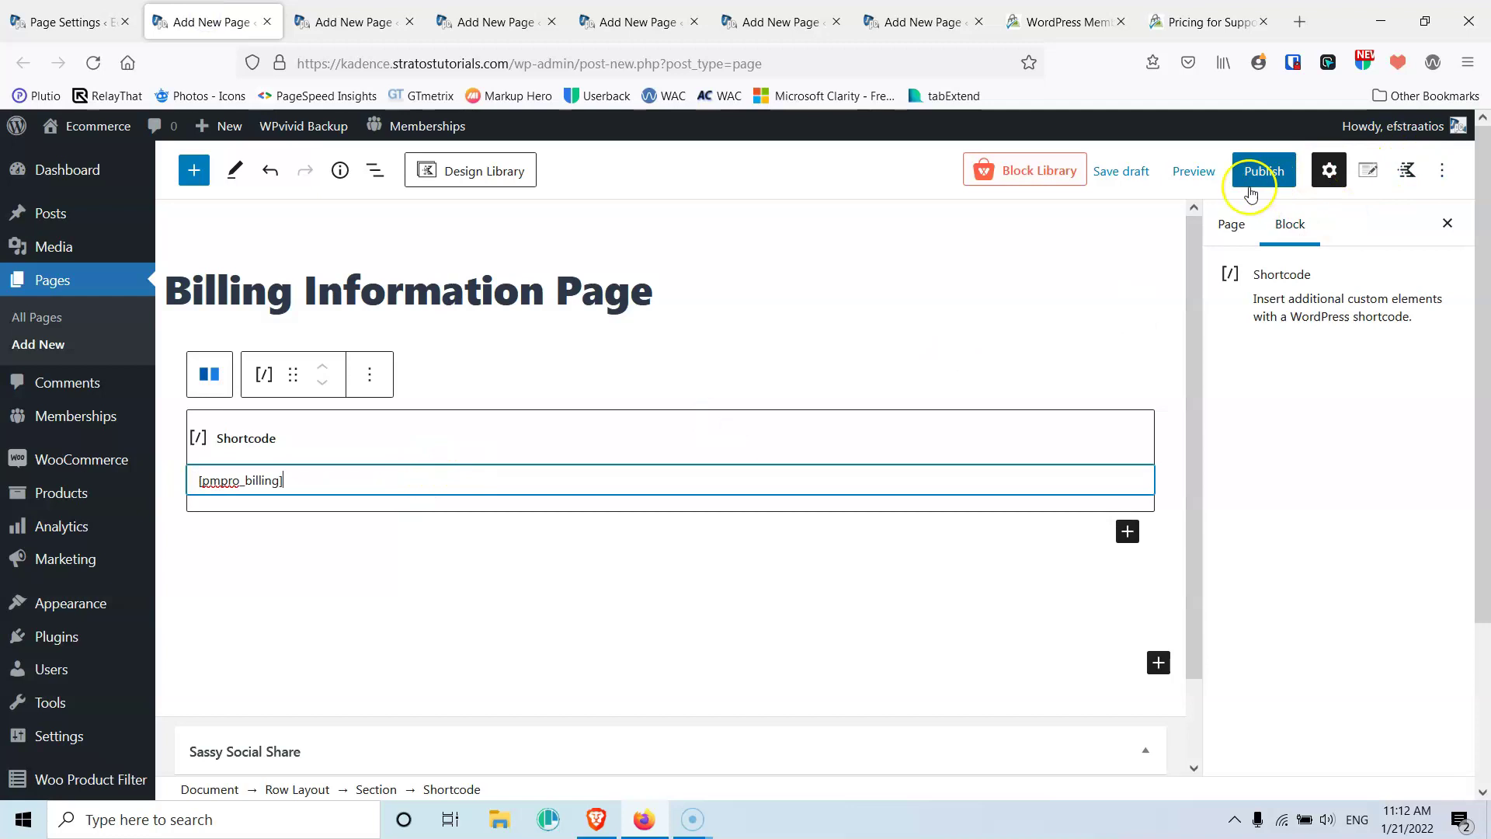
{"action": "left_click", "coordinate": [1260, 178]}
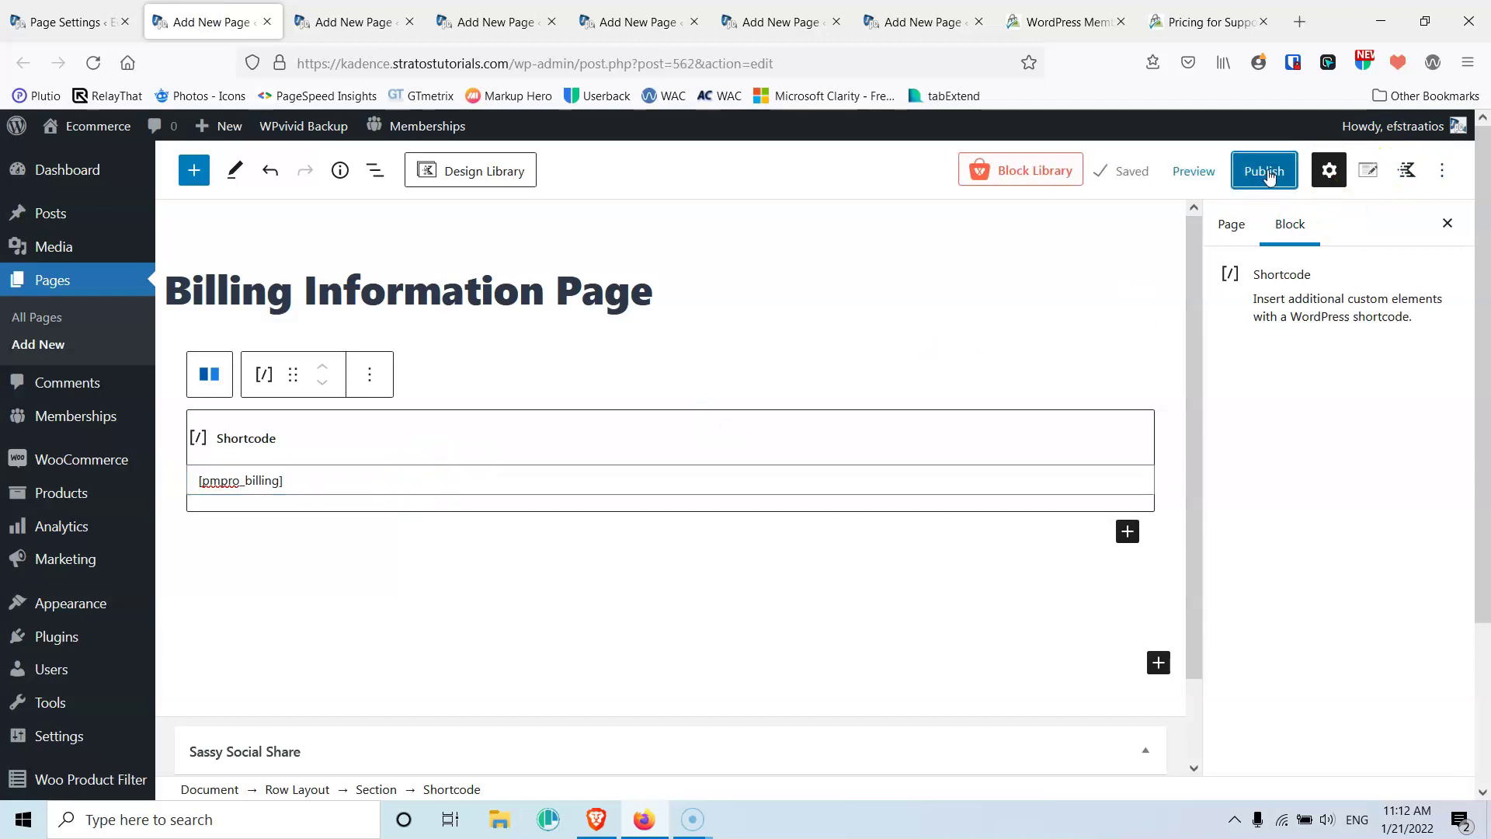
{"action": "left_click", "coordinate": [1266, 174]}
{"action": "left_click", "coordinate": [1276, 171]}
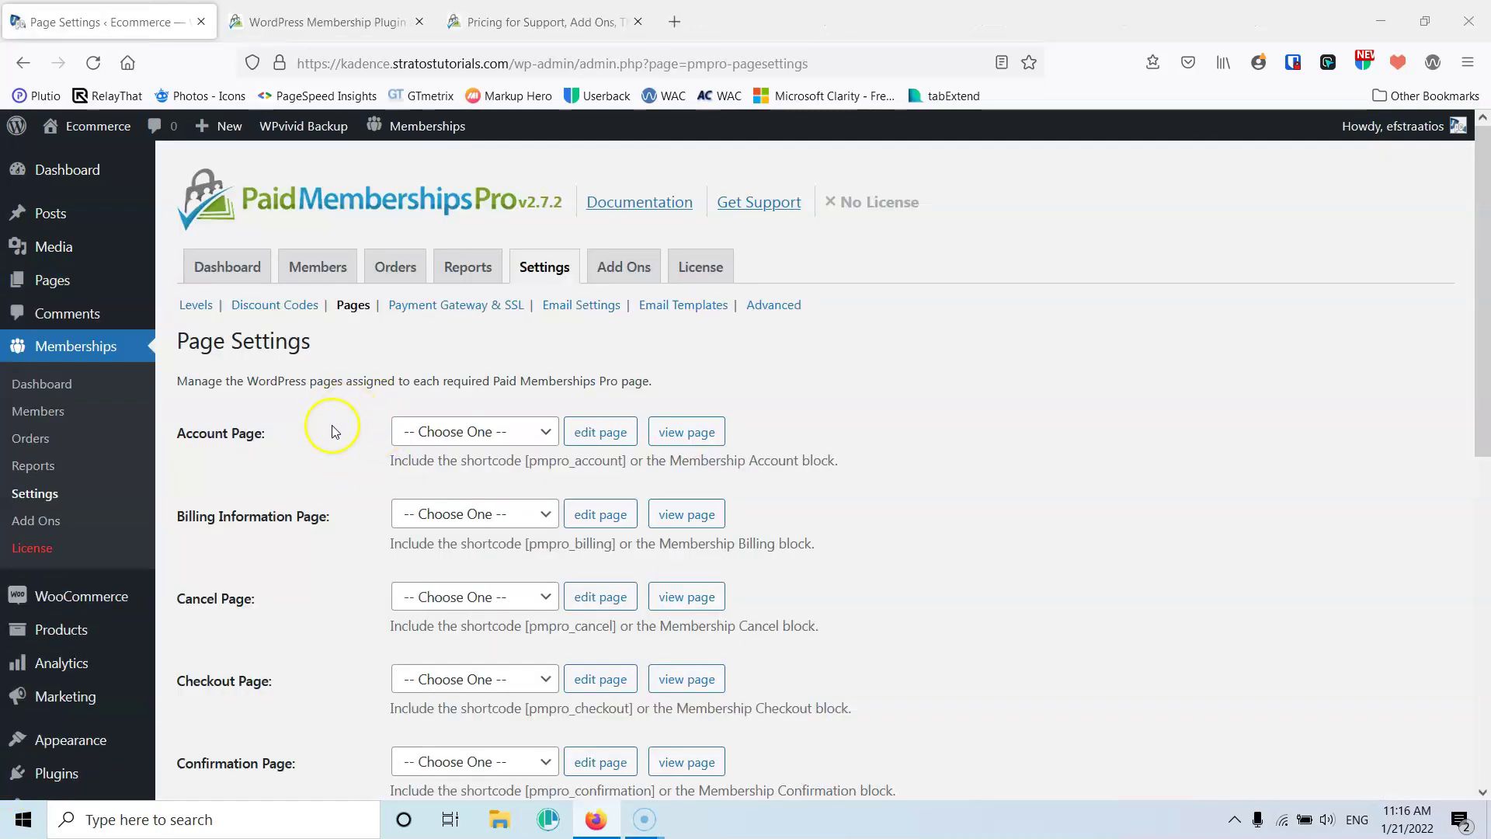
Reload Page Settings and assign the Account, Billing Information, Cancel and Checkout pages
{"action": "left_click", "coordinate": [93, 63]}
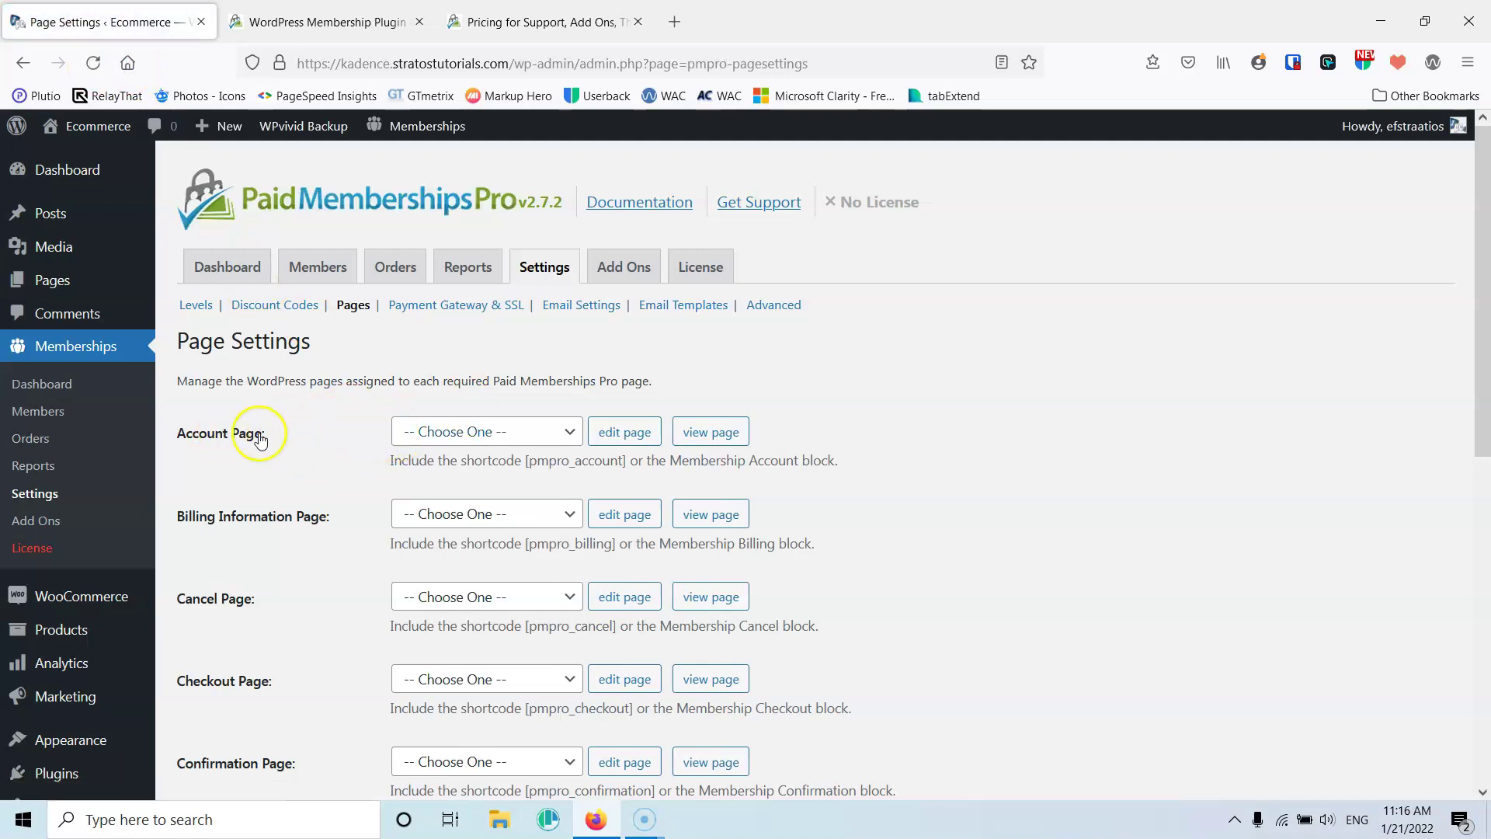
{"action": "left_click", "coordinate": [449, 437]}
{"action": "left_click", "coordinate": [438, 517]}
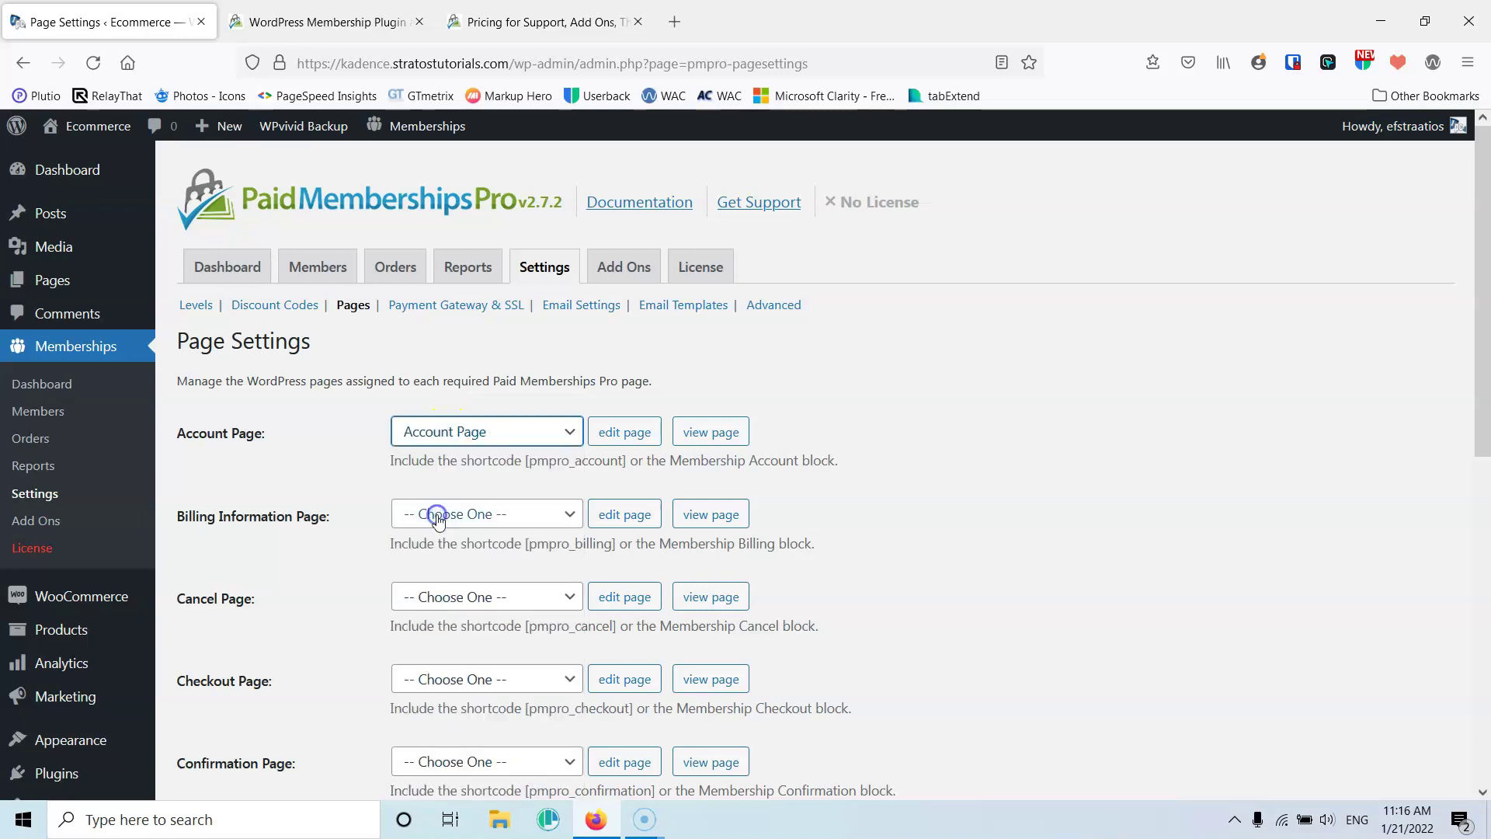
{"action": "left_click", "coordinate": [438, 517]}
{"action": "left_click", "coordinate": [486, 208]}
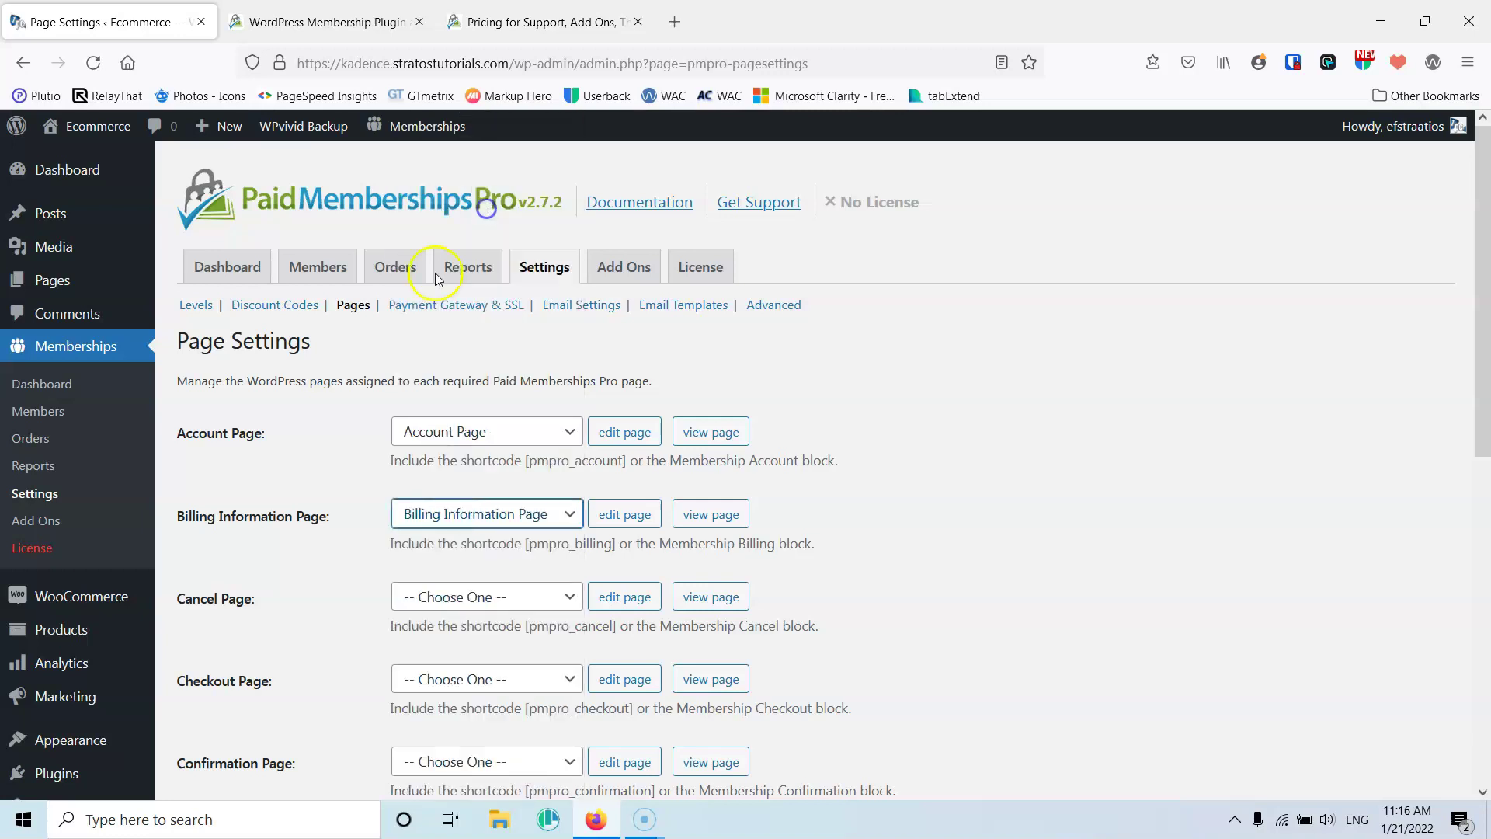
{"action": "scroll", "coordinate": [419, 505], "scroll_direction": "down", "scroll_amount": 2}
{"action": "left_click", "coordinate": [476, 496]}
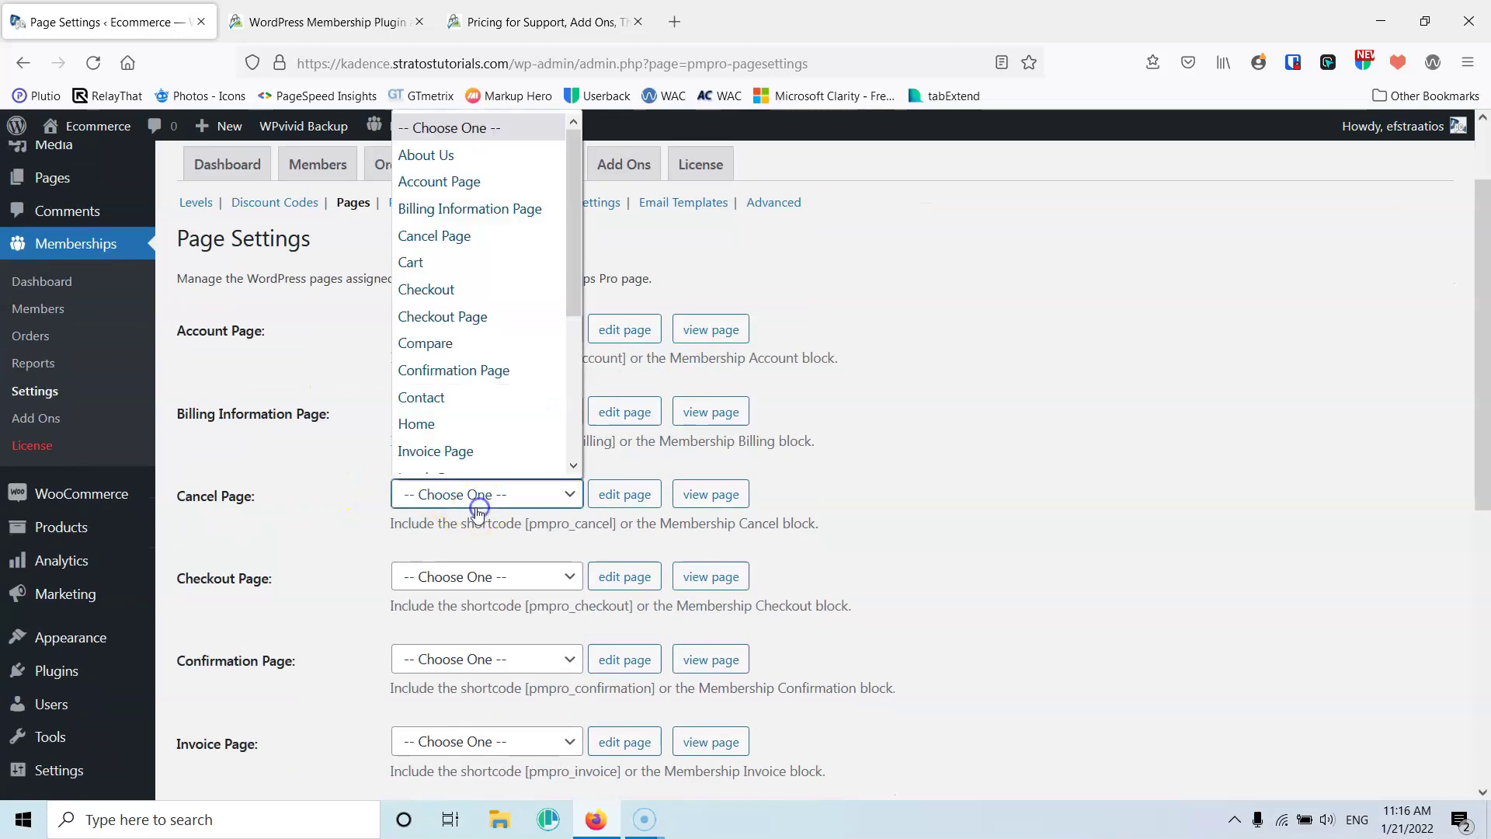
{"action": "left_click", "coordinate": [441, 236]}
{"action": "left_click", "coordinate": [447, 576]}
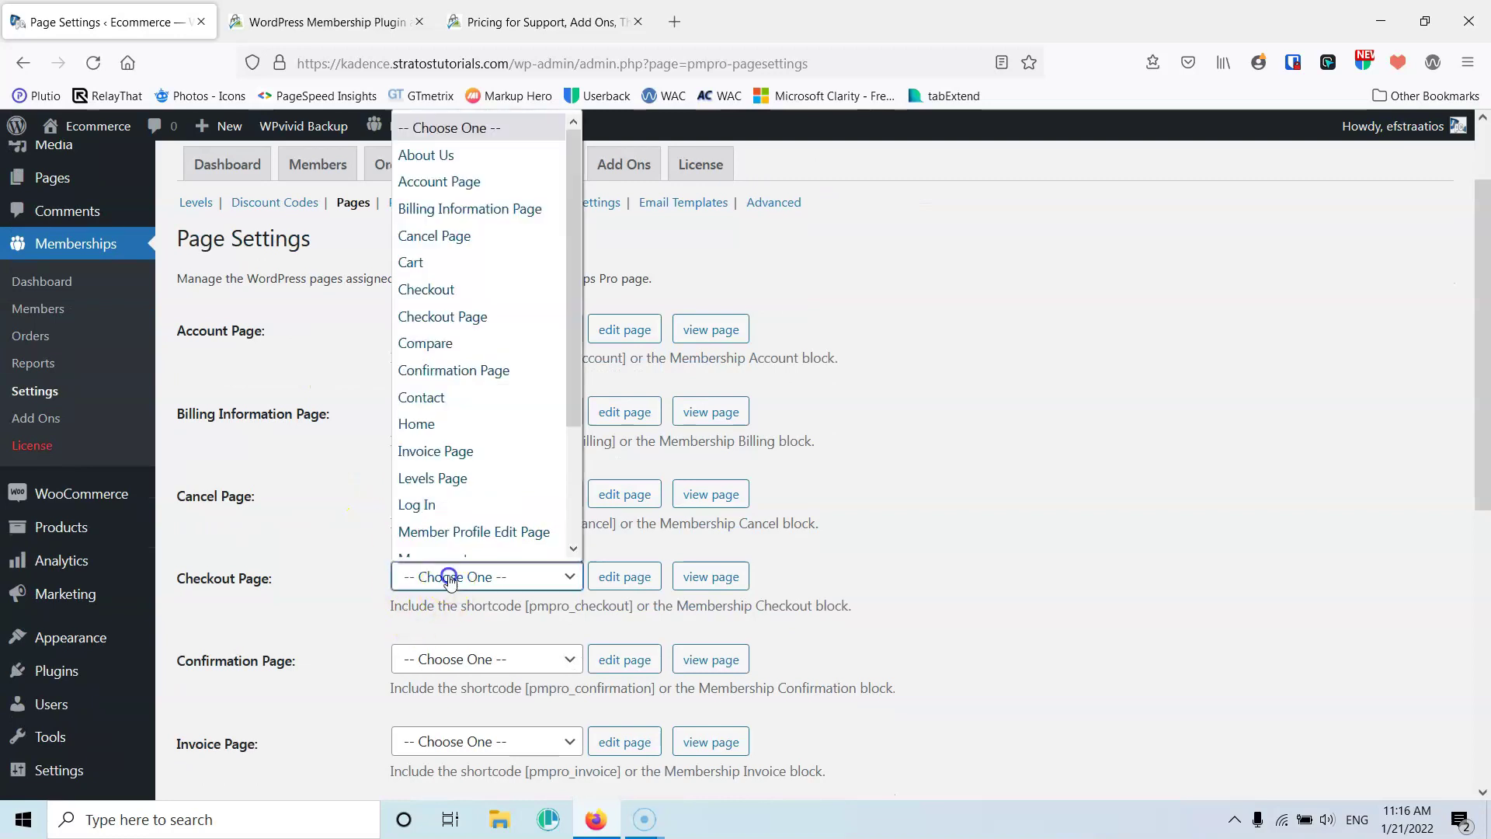
{"action": "left_click", "coordinate": [465, 316]}
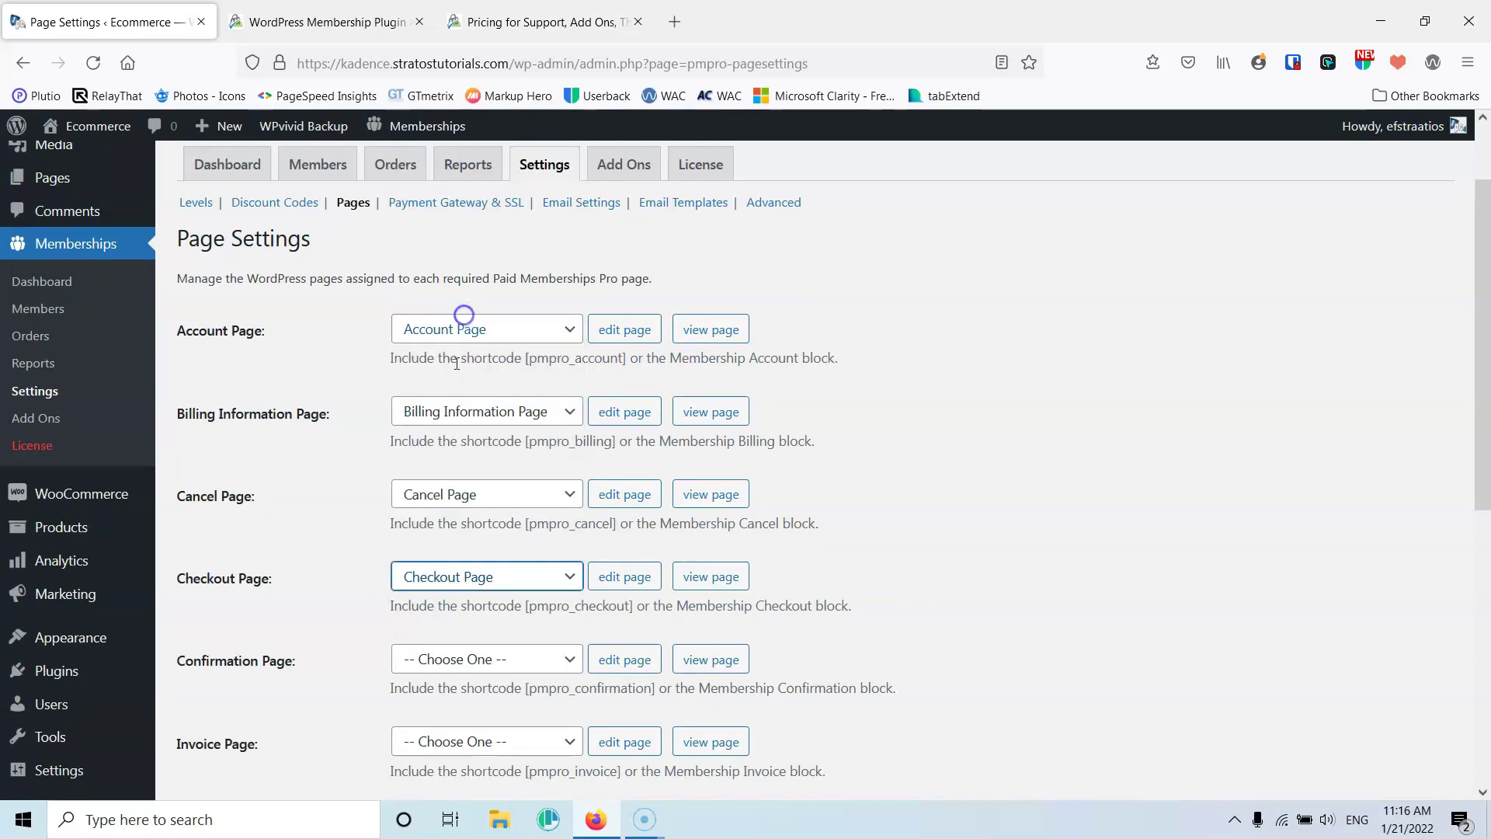
Assign the Confirmation, Invoice, Levels and Member Profile Edit pages, then save the settings
{"action": "left_click", "coordinate": [473, 652]}
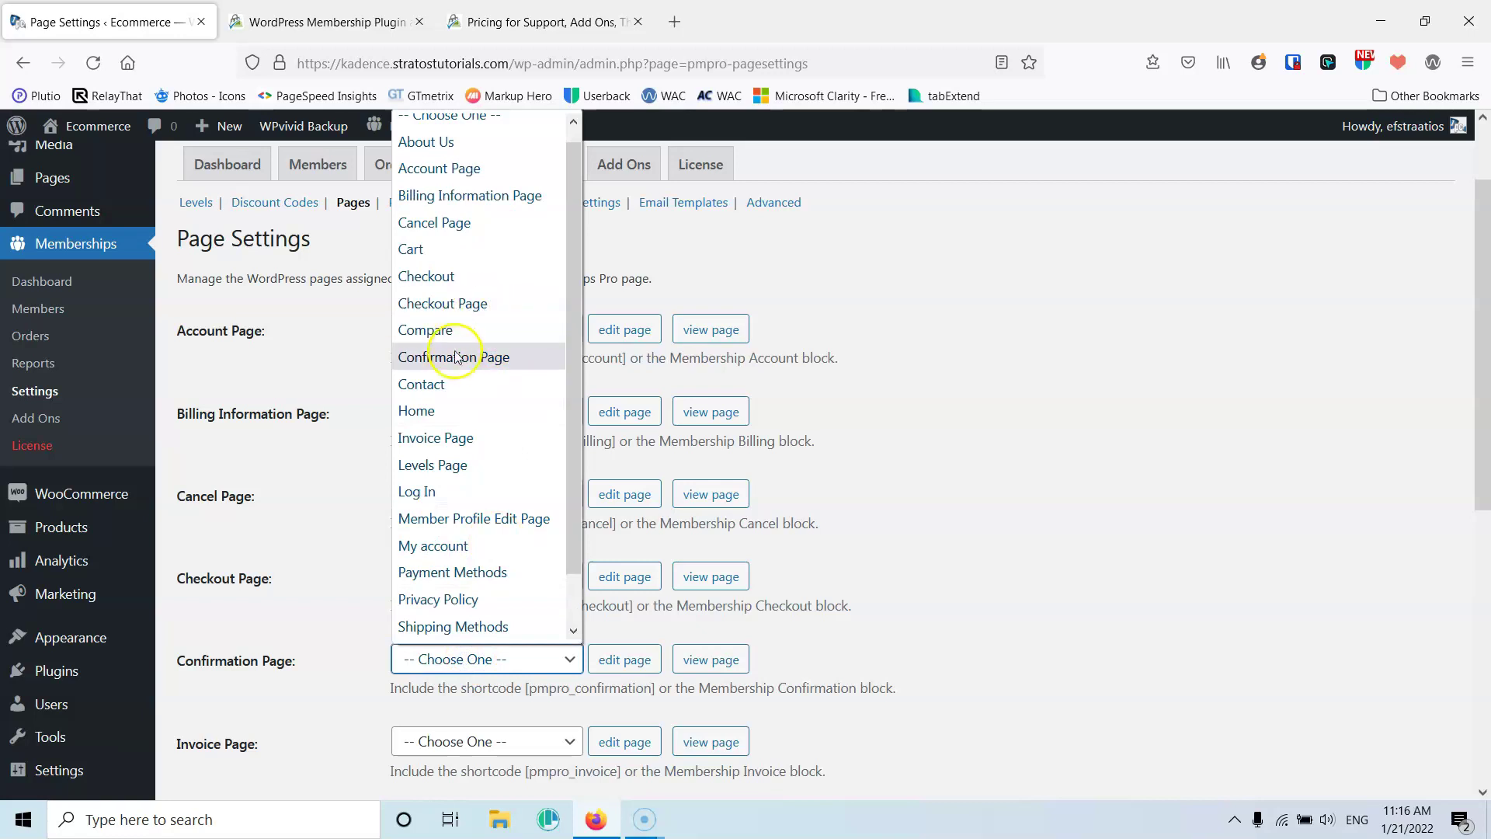
{"action": "left_click", "coordinate": [458, 357]}
{"action": "left_click", "coordinate": [437, 742]}
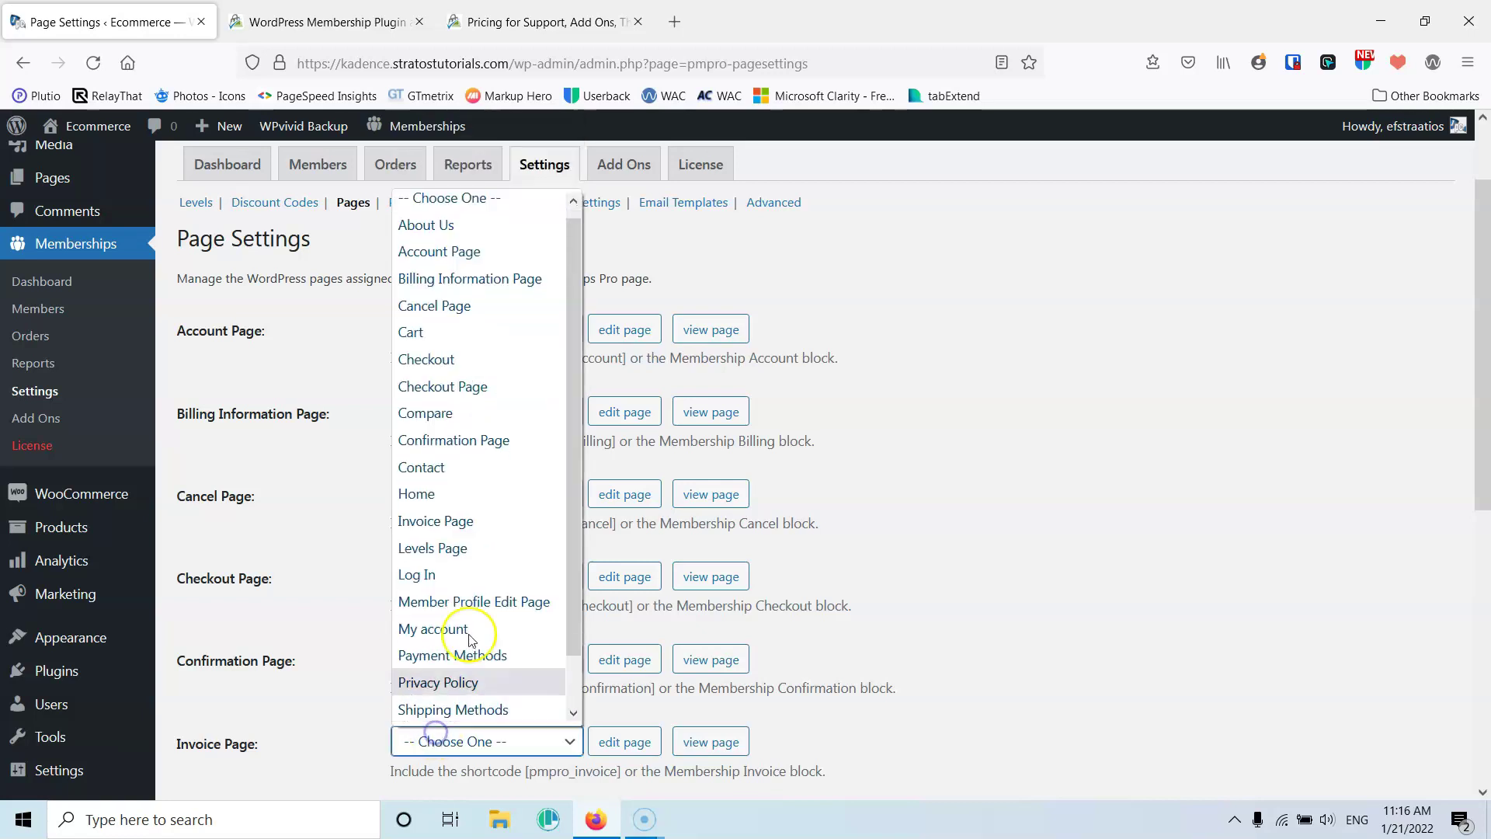
{"action": "left_click", "coordinate": [466, 518]}
{"action": "scroll", "coordinate": [321, 618], "scroll_direction": "down", "scroll_amount": 1}
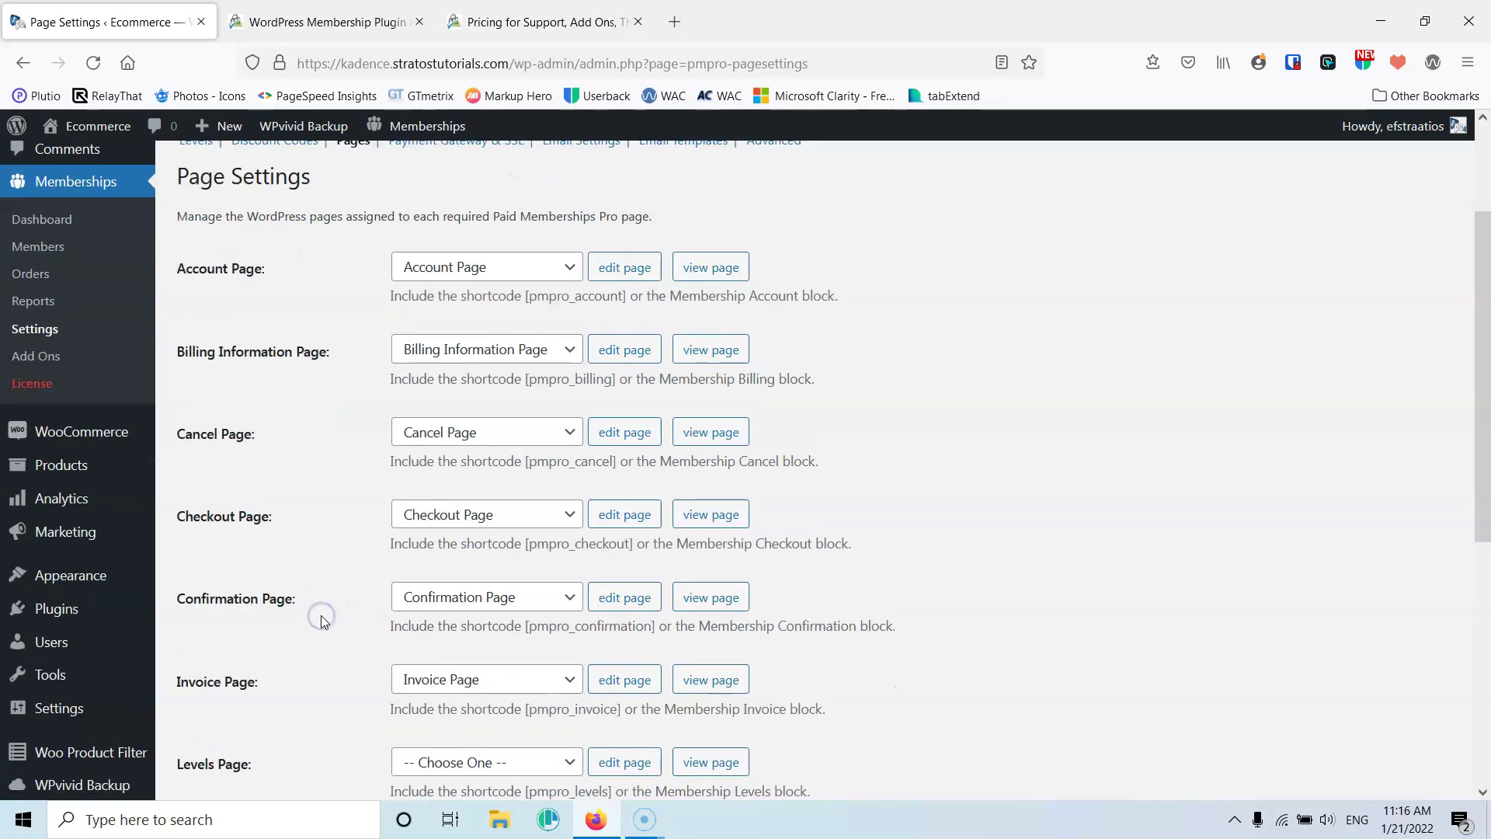
{"action": "scroll", "coordinate": [322, 618], "scroll_direction": "down", "scroll_amount": 6}
{"action": "left_click", "coordinate": [486, 309]}
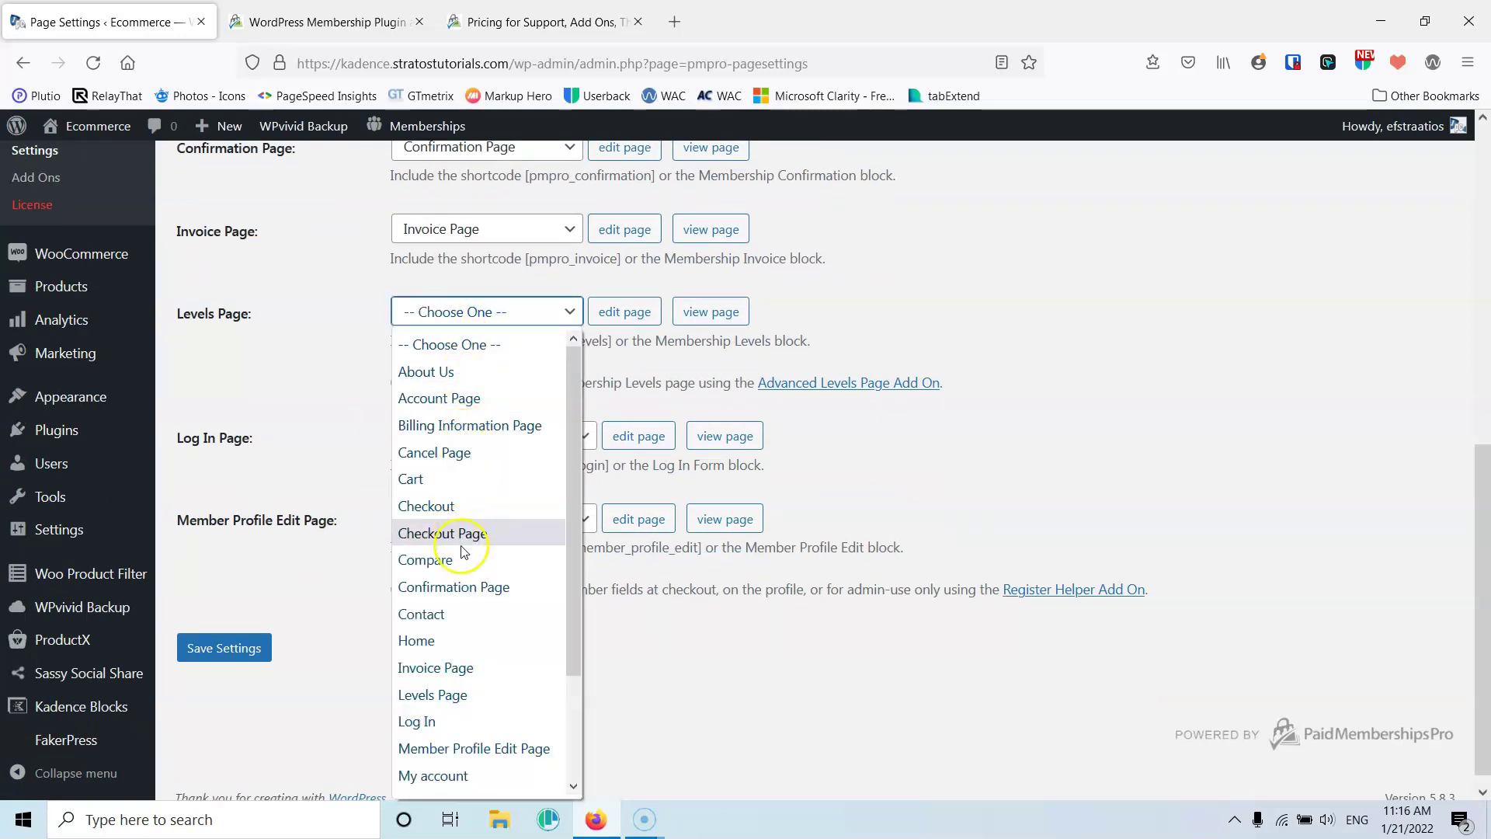
{"action": "left_click", "coordinate": [455, 694]}
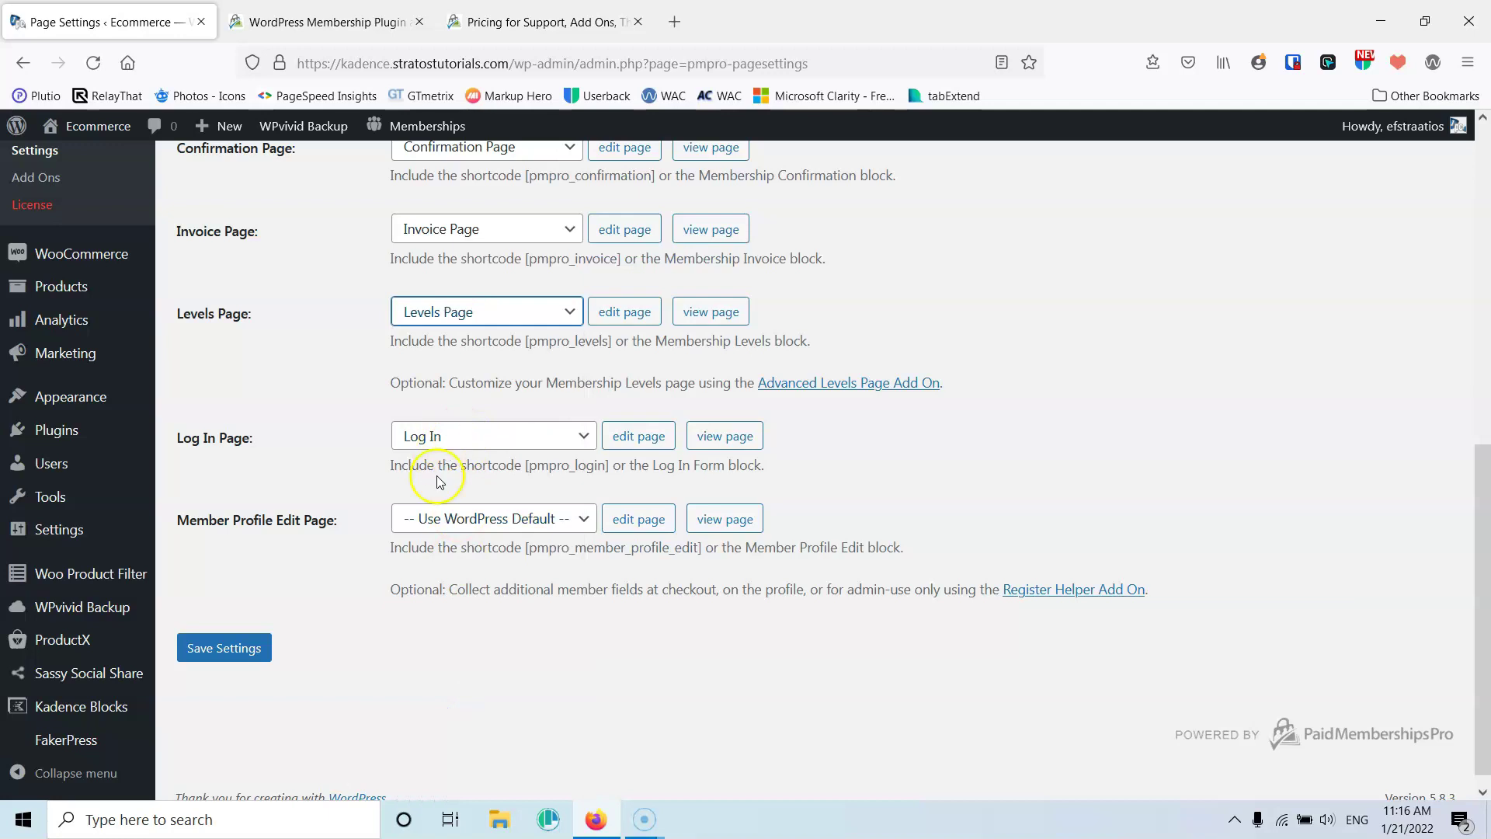
{"action": "left_click", "coordinate": [450, 518]}
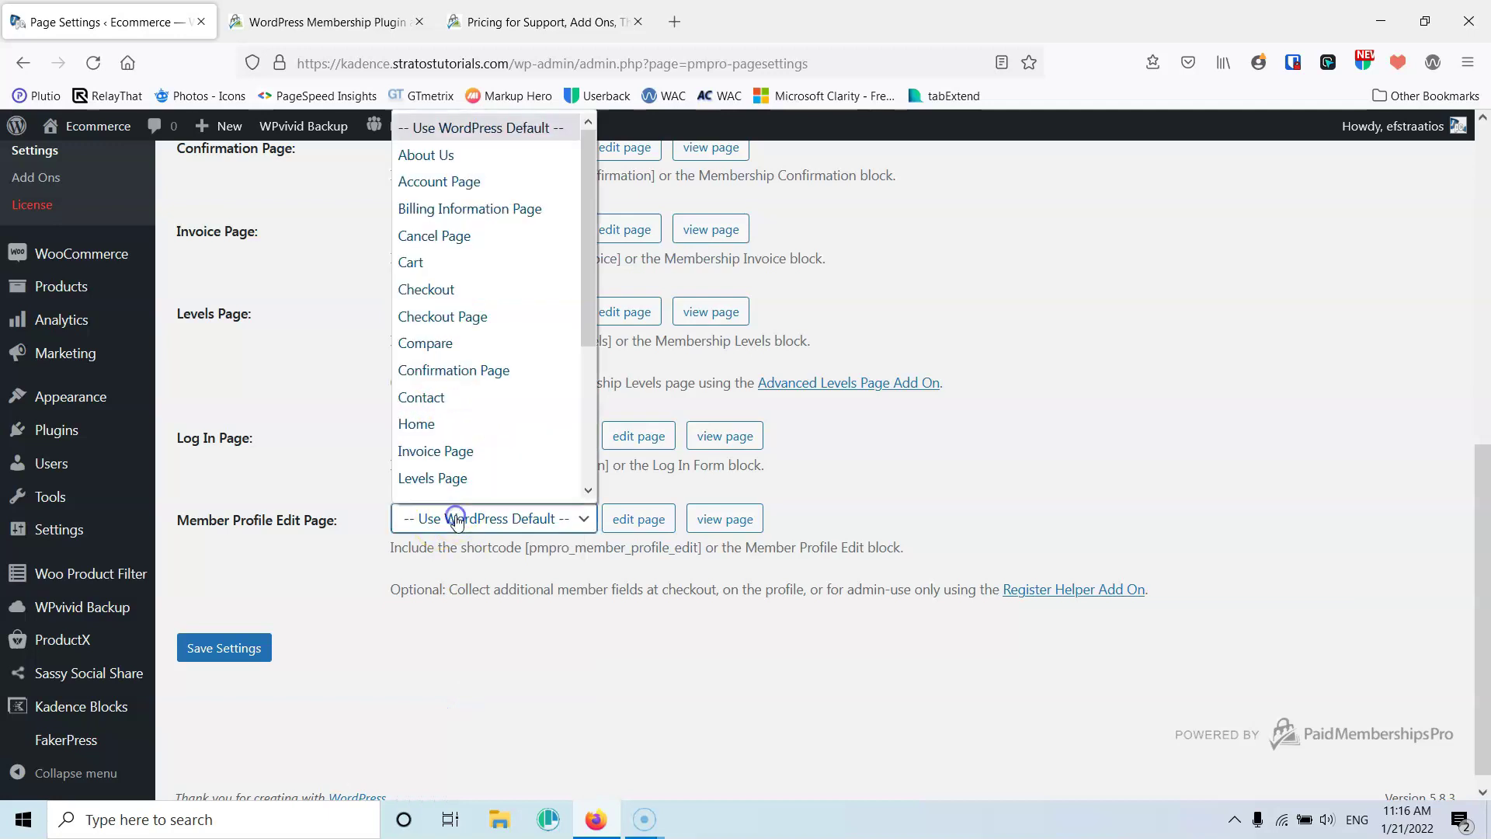
{"action": "left_click_drag", "start_coordinate": [586, 292], "coordinate": [587, 376]}
{"action": "left_click", "coordinate": [503, 388]}
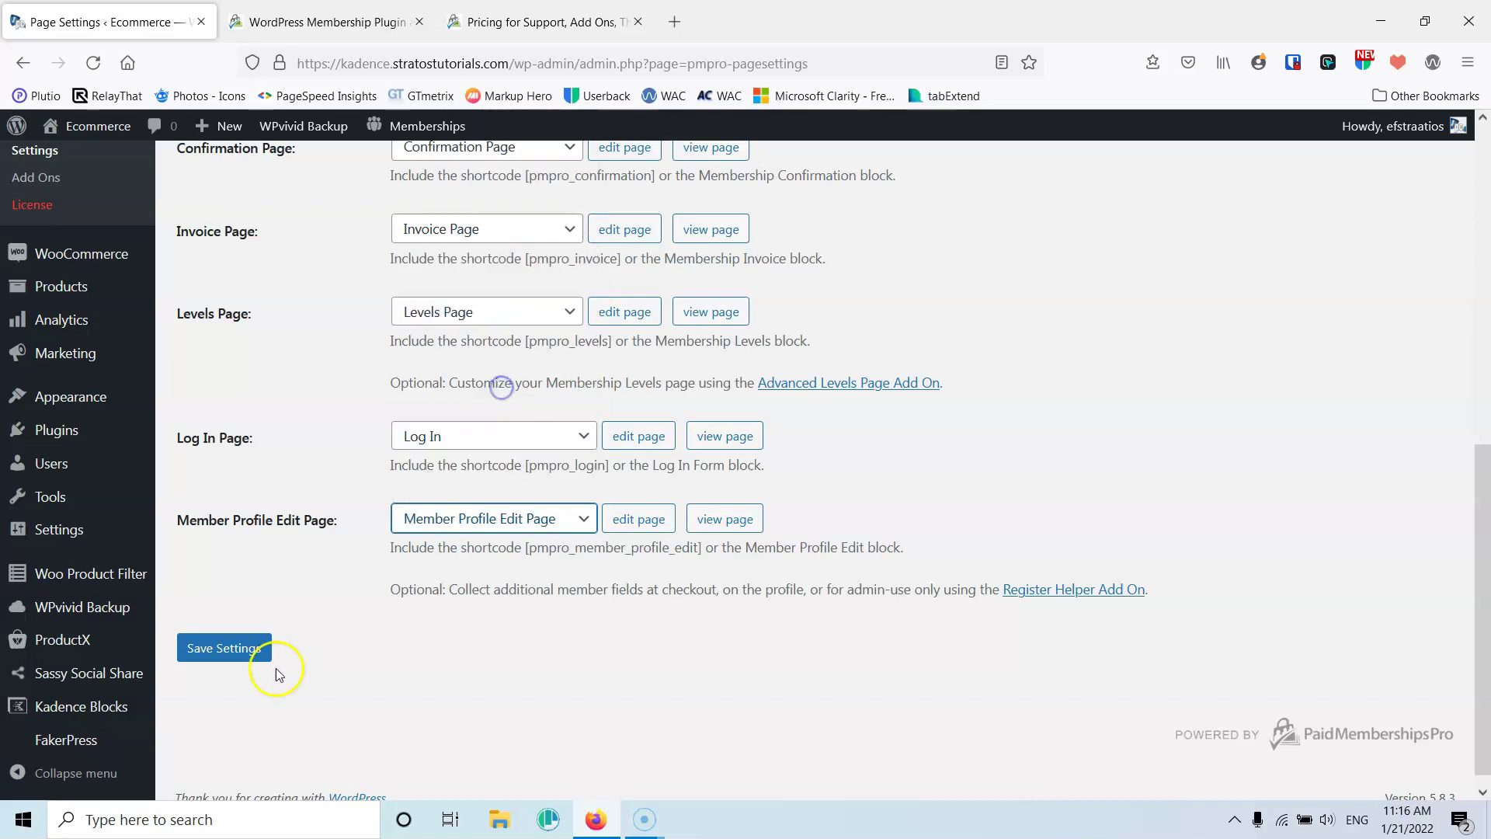
{"action": "left_click", "coordinate": [225, 649]}
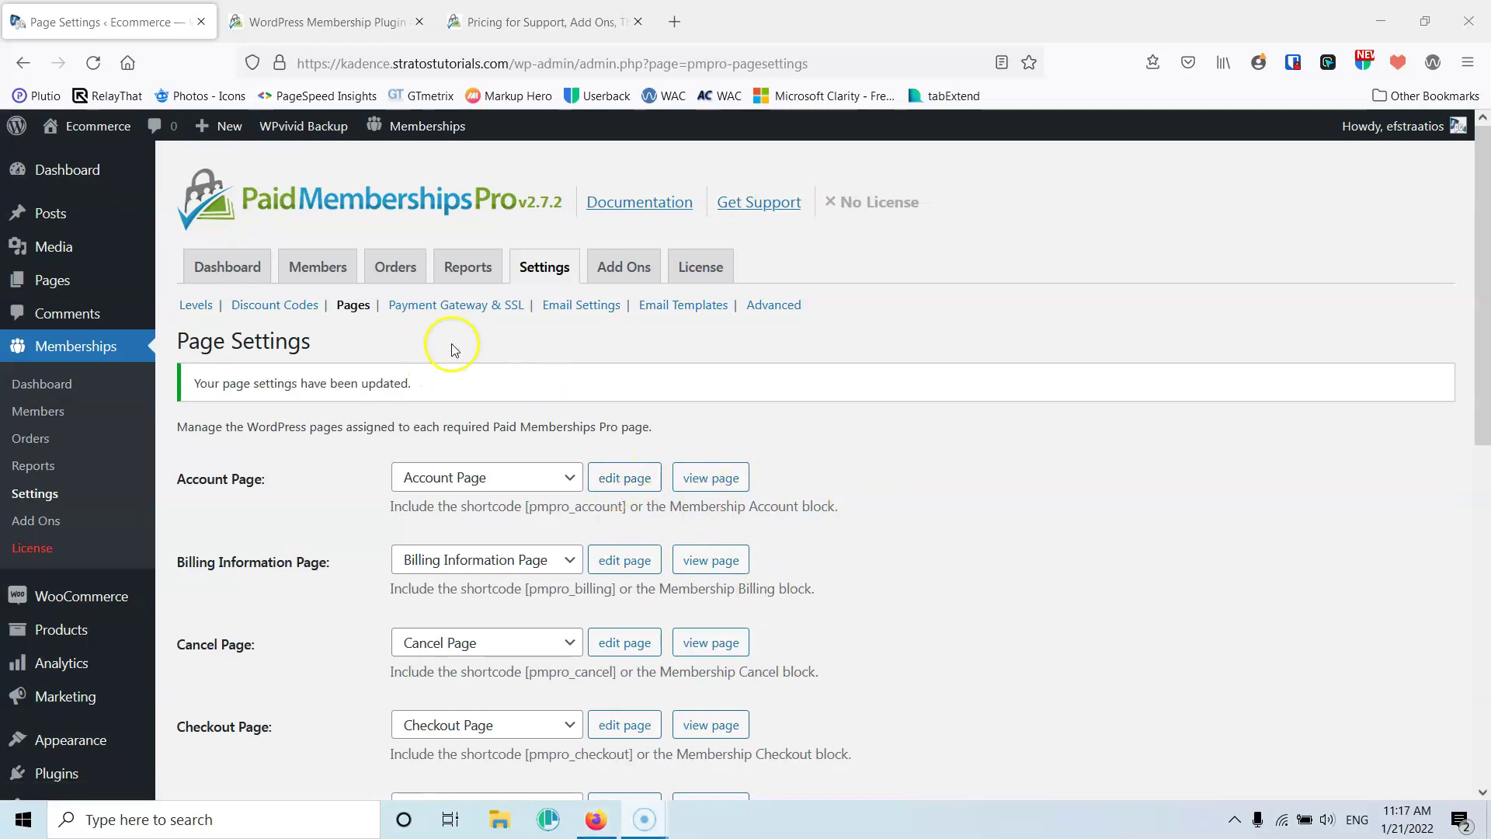
In Payment Gateway & SSL settings, set the gateway to Stripe in Sandbox/Testing mode, replacing PayPal Express
{"action": "left_click", "coordinate": [444, 309]}
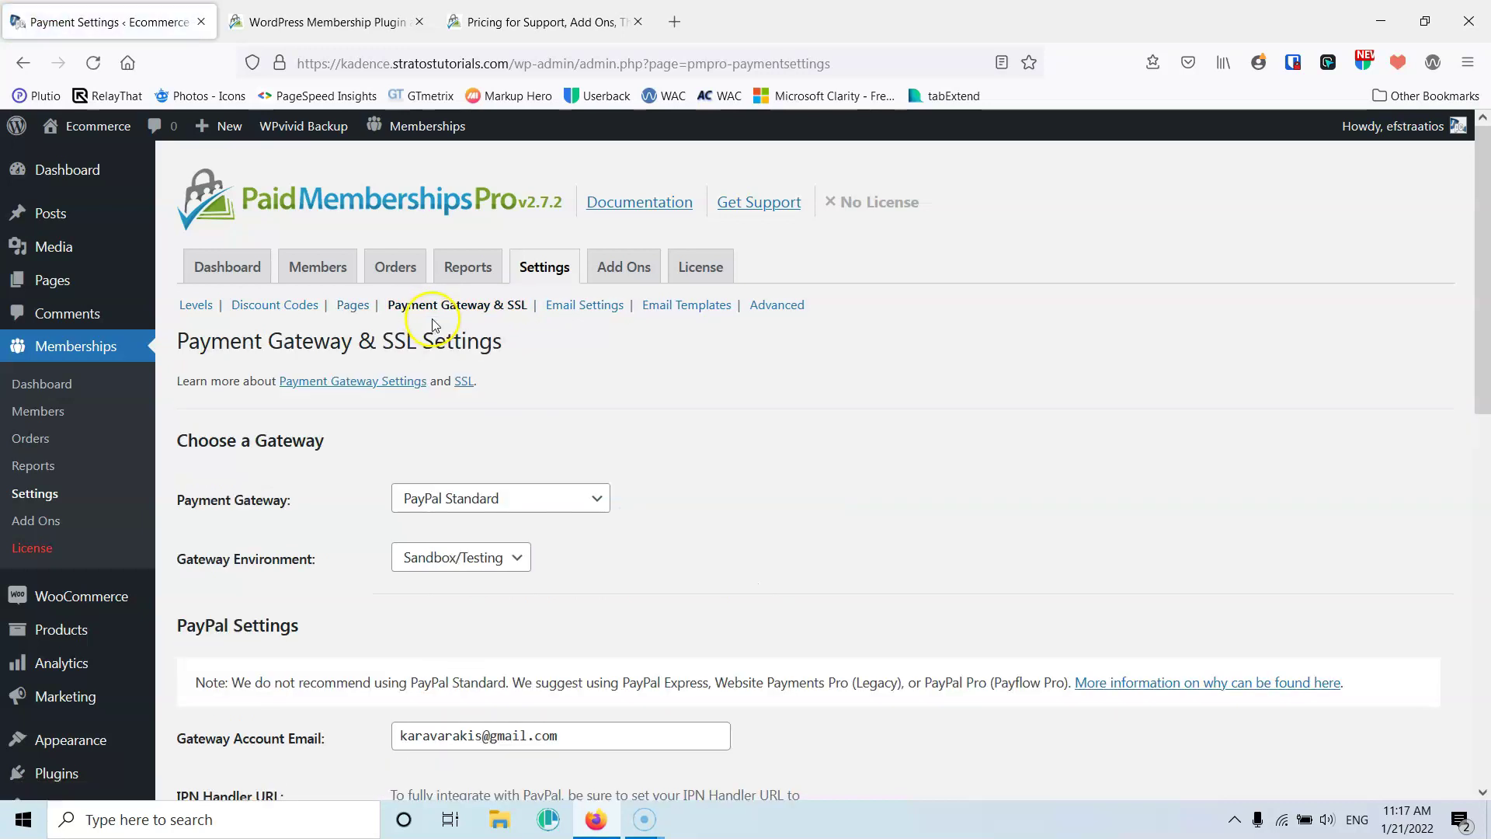
{"action": "scroll", "coordinate": [365, 390], "scroll_direction": "down", "scroll_amount": 3}
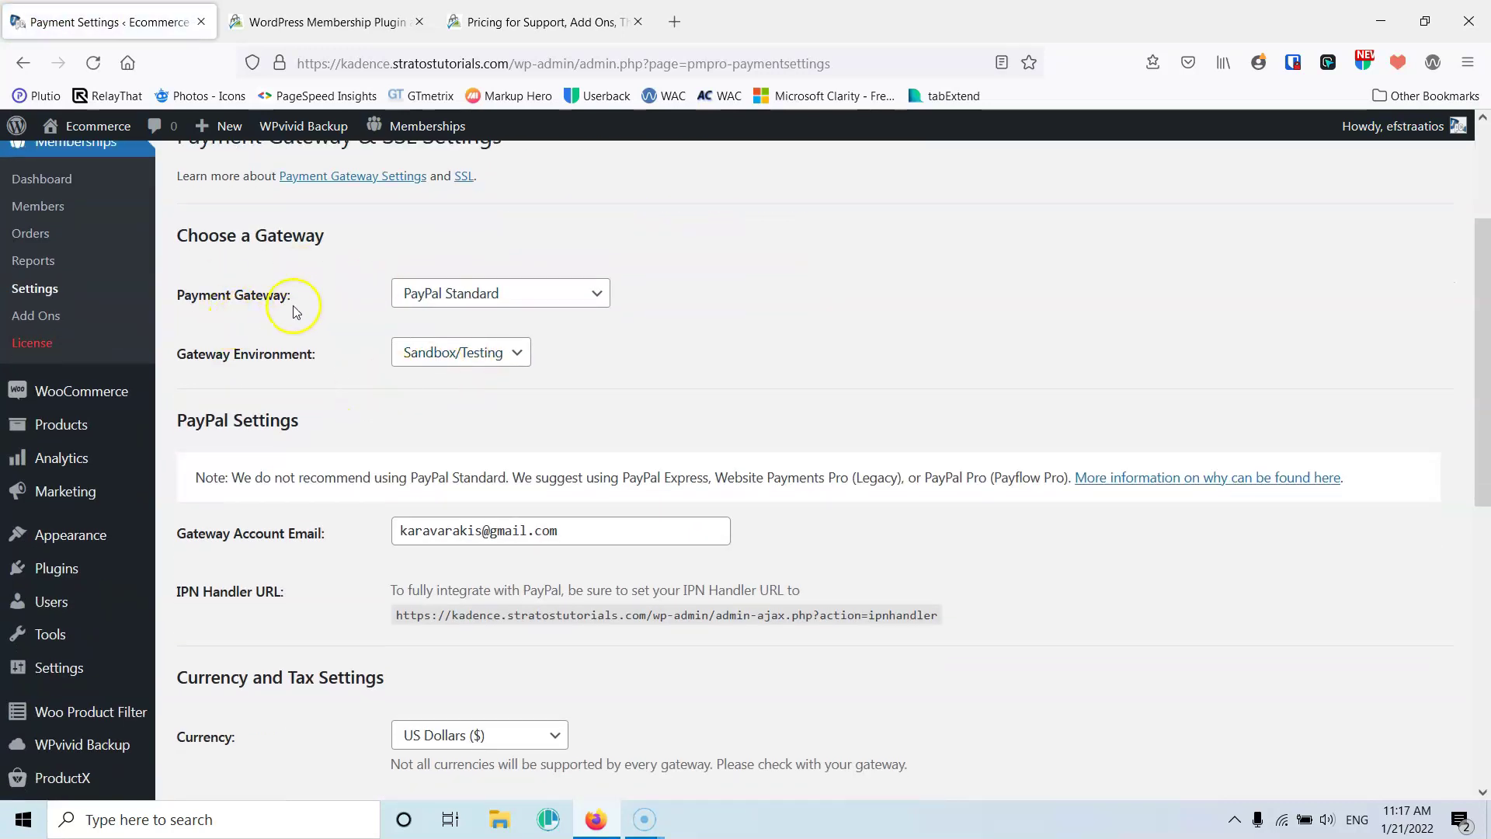
{"action": "left_click", "coordinate": [501, 293]}
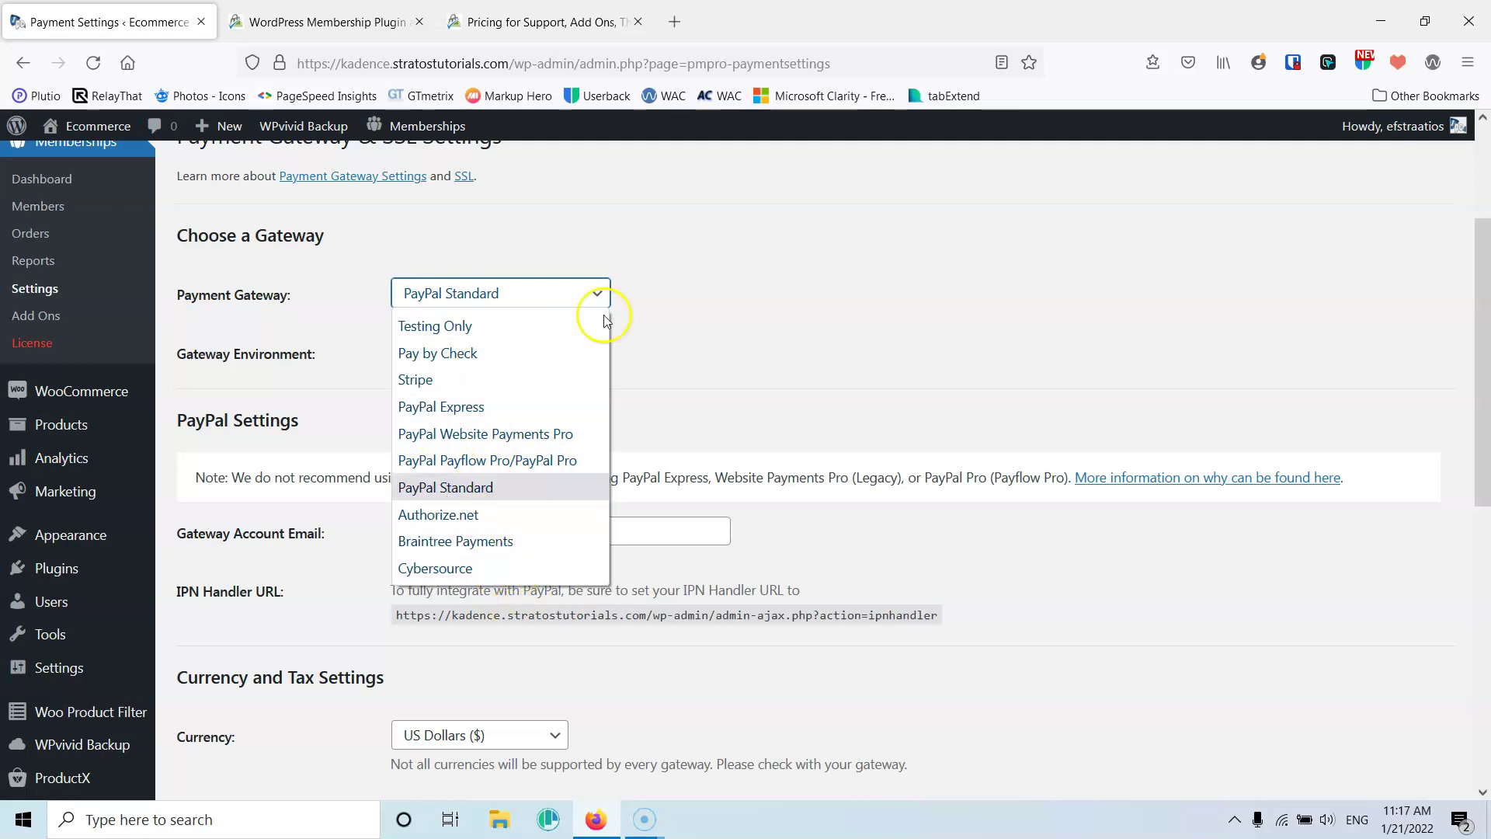
{"action": "left_click", "coordinate": [519, 410]}
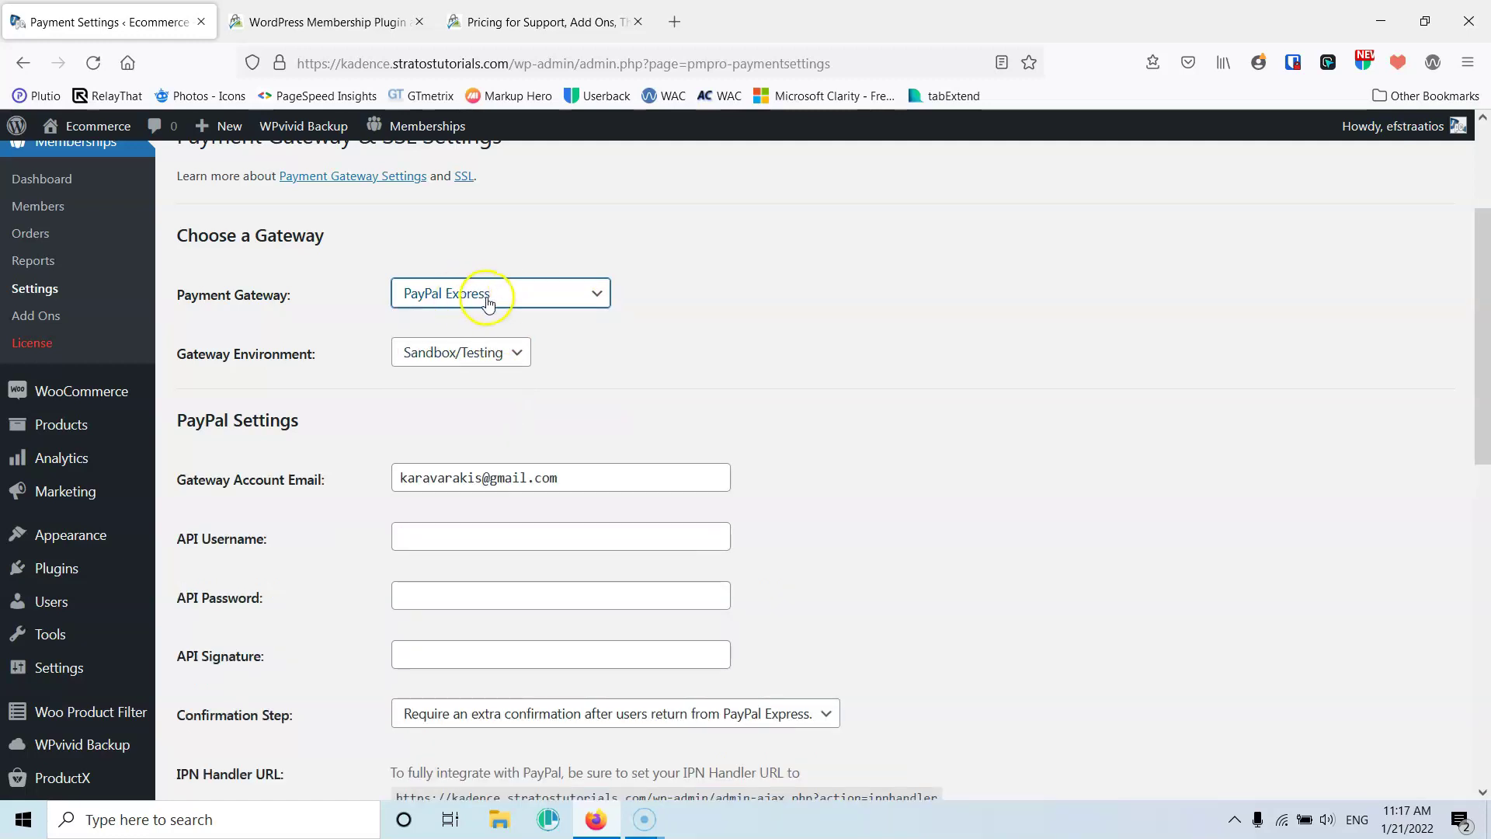
{"action": "left_click", "coordinate": [487, 302]}
{"action": "left_click", "coordinate": [483, 386]}
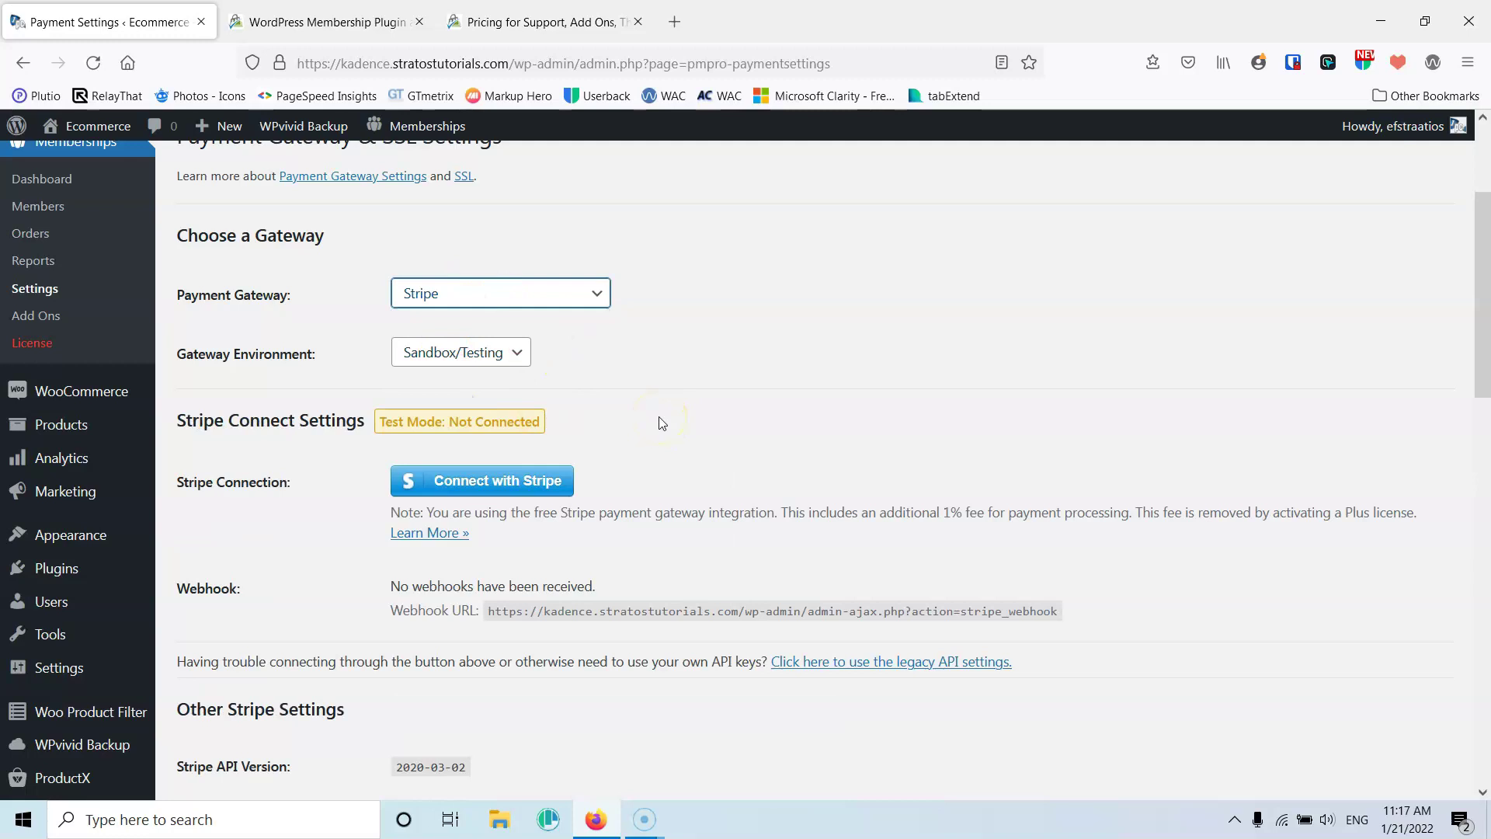
{"action": "scroll", "coordinate": [679, 349], "scroll_direction": "down", "scroll_amount": 2}
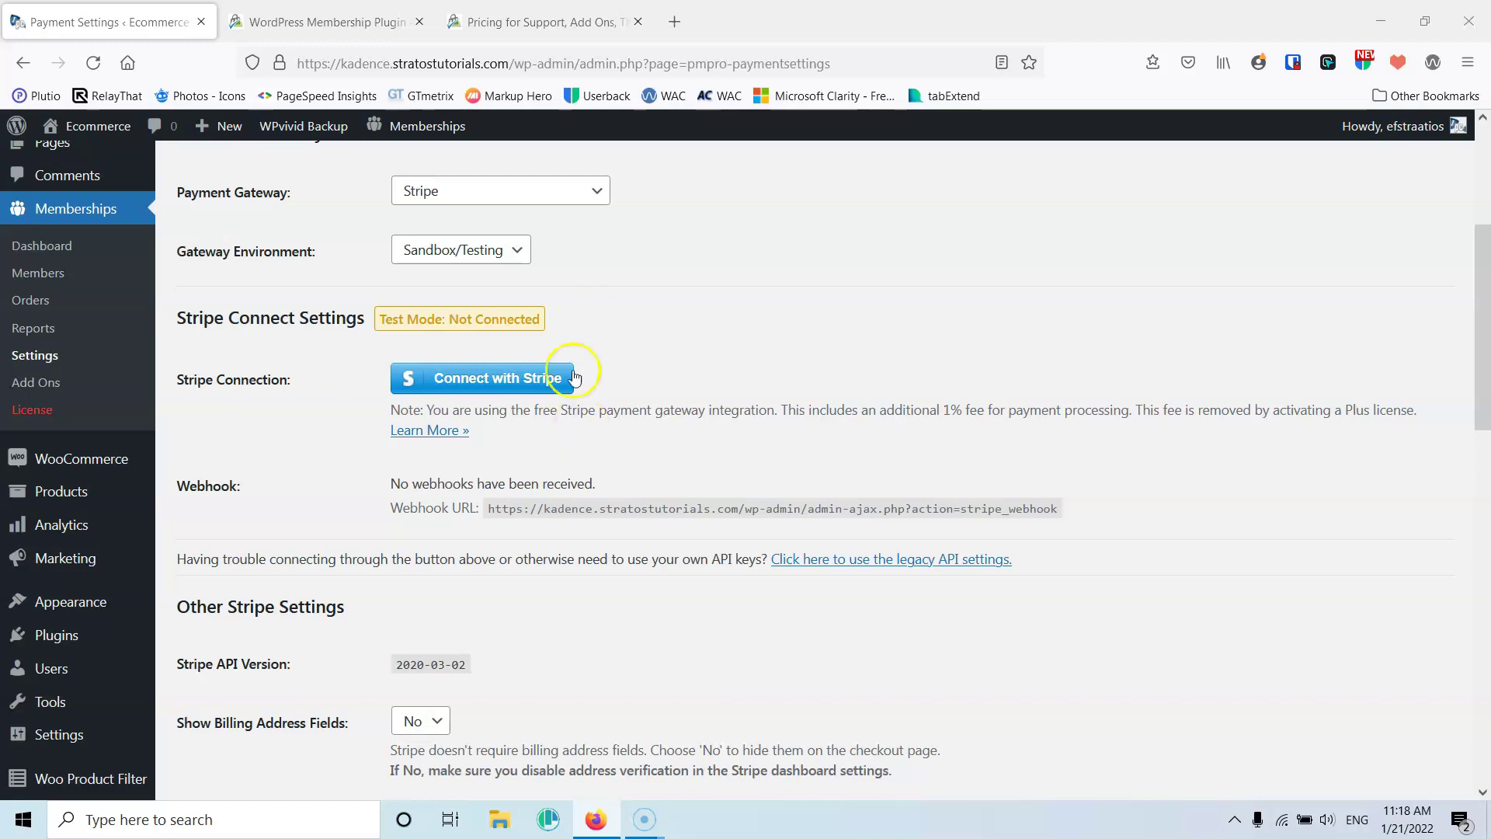
Keep US Dollars as the currency, review the card and SSL options, and save the Stripe payment settings
{"action": "scroll", "coordinate": [598, 360], "scroll_direction": "down", "scroll_amount": 4}
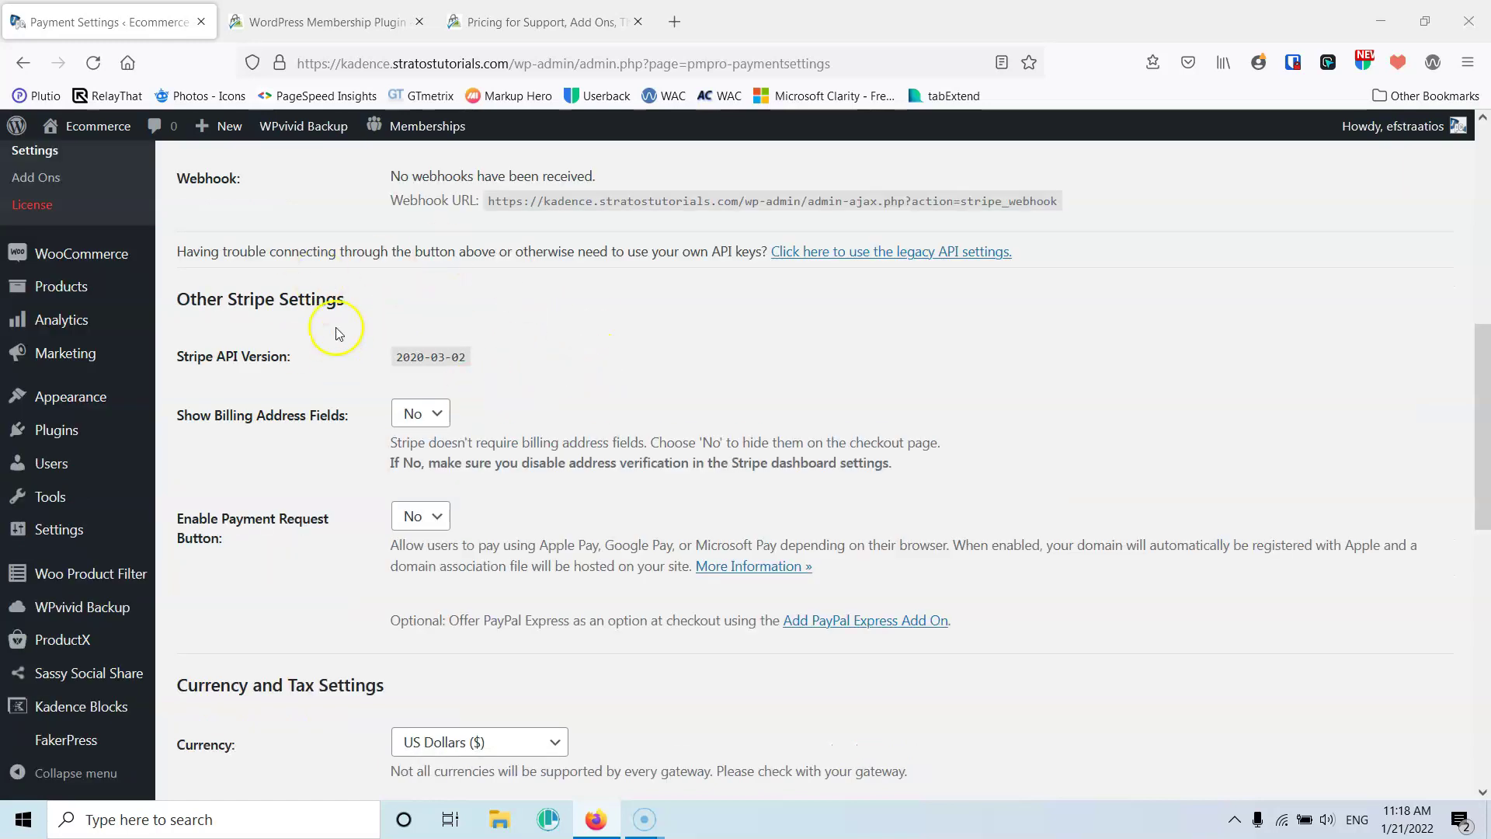
{"action": "scroll", "coordinate": [341, 359], "scroll_direction": "down", "scroll_amount": 1}
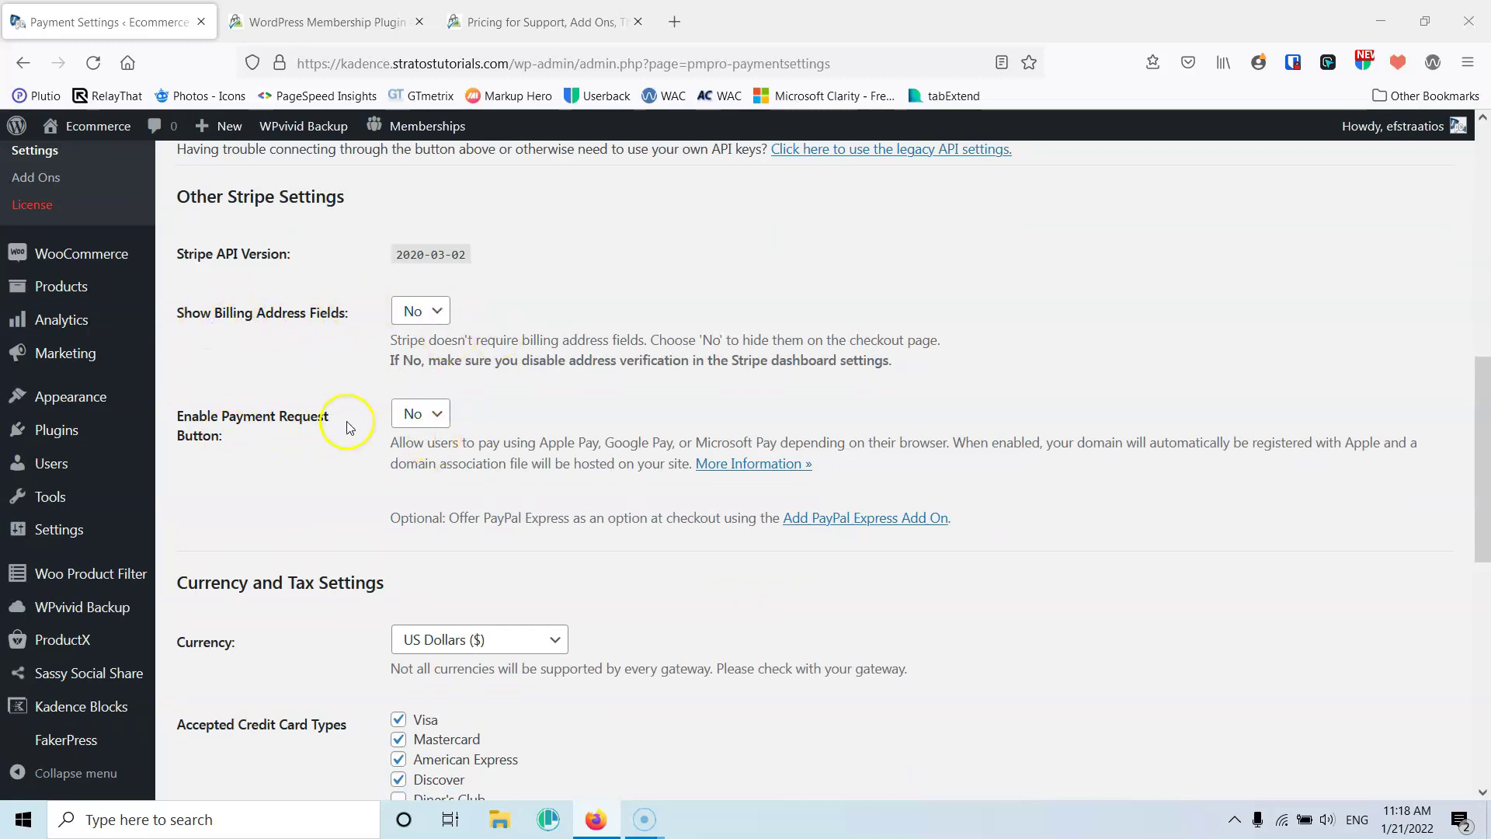
{"action": "scroll", "coordinate": [349, 426], "scroll_direction": "down", "scroll_amount": 4}
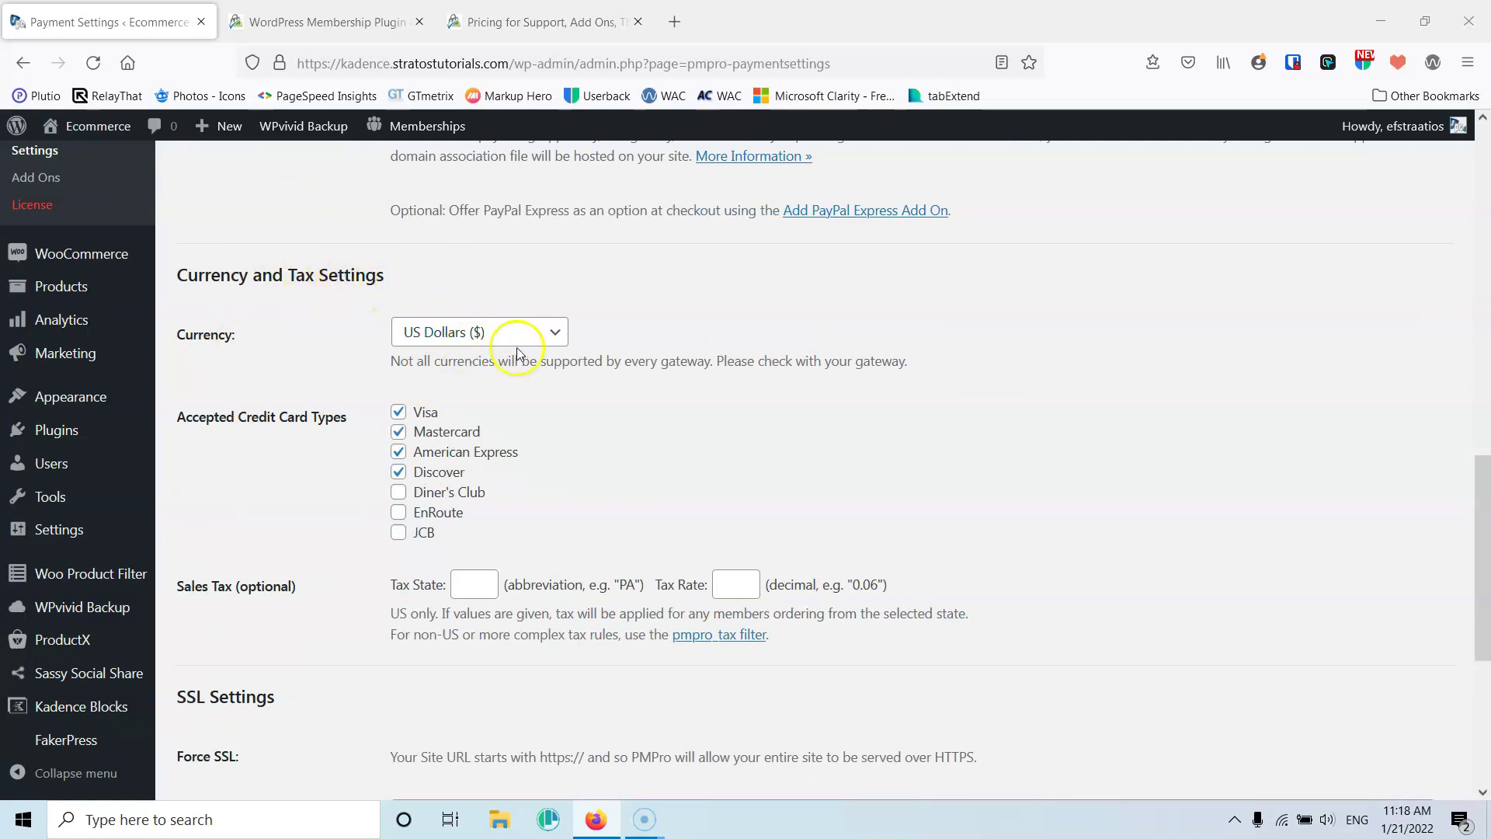
{"action": "left_click", "coordinate": [484, 339]}
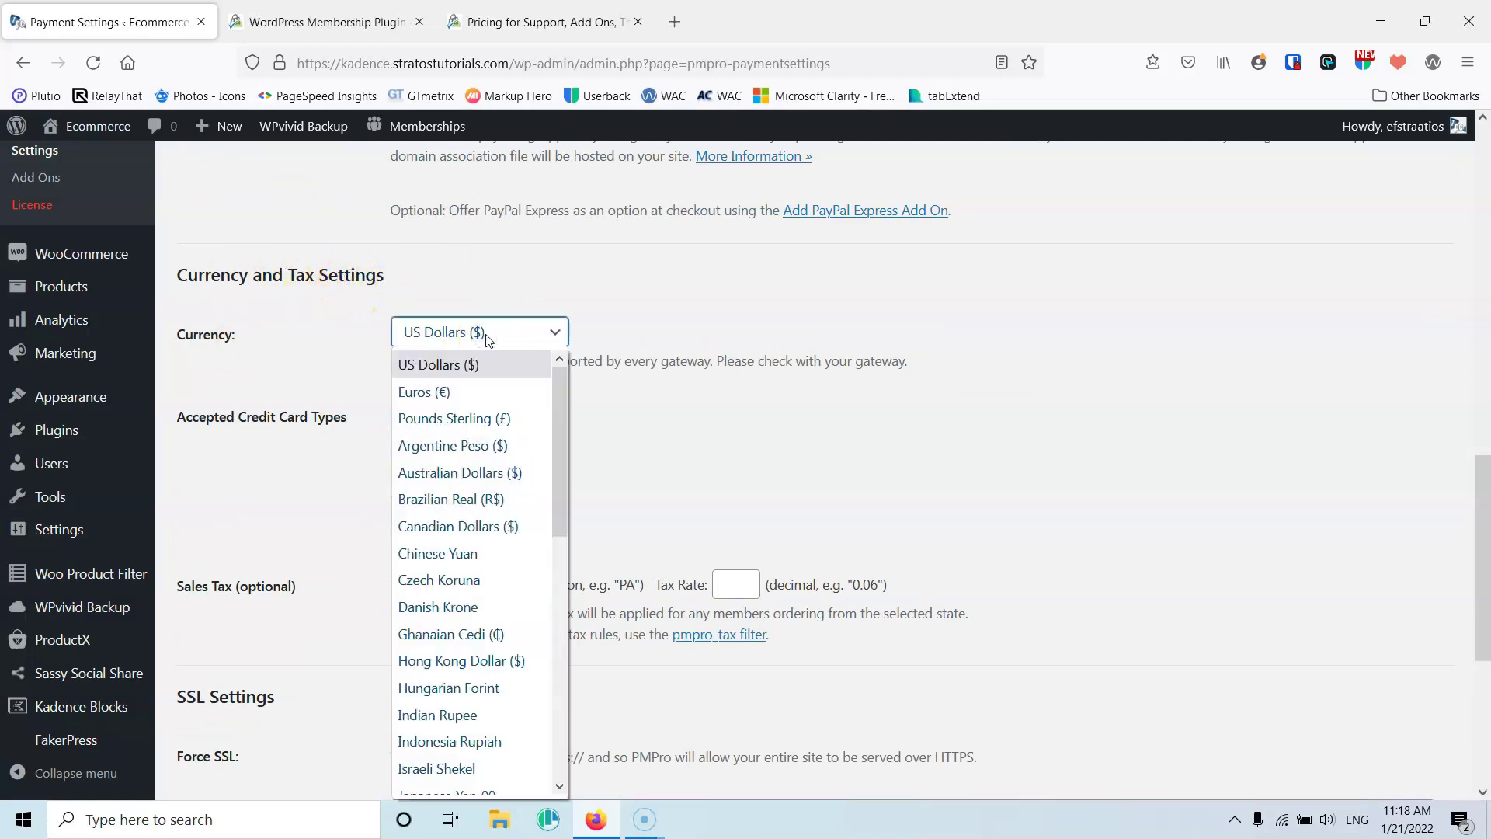
{"action": "left_click", "coordinate": [580, 295]}
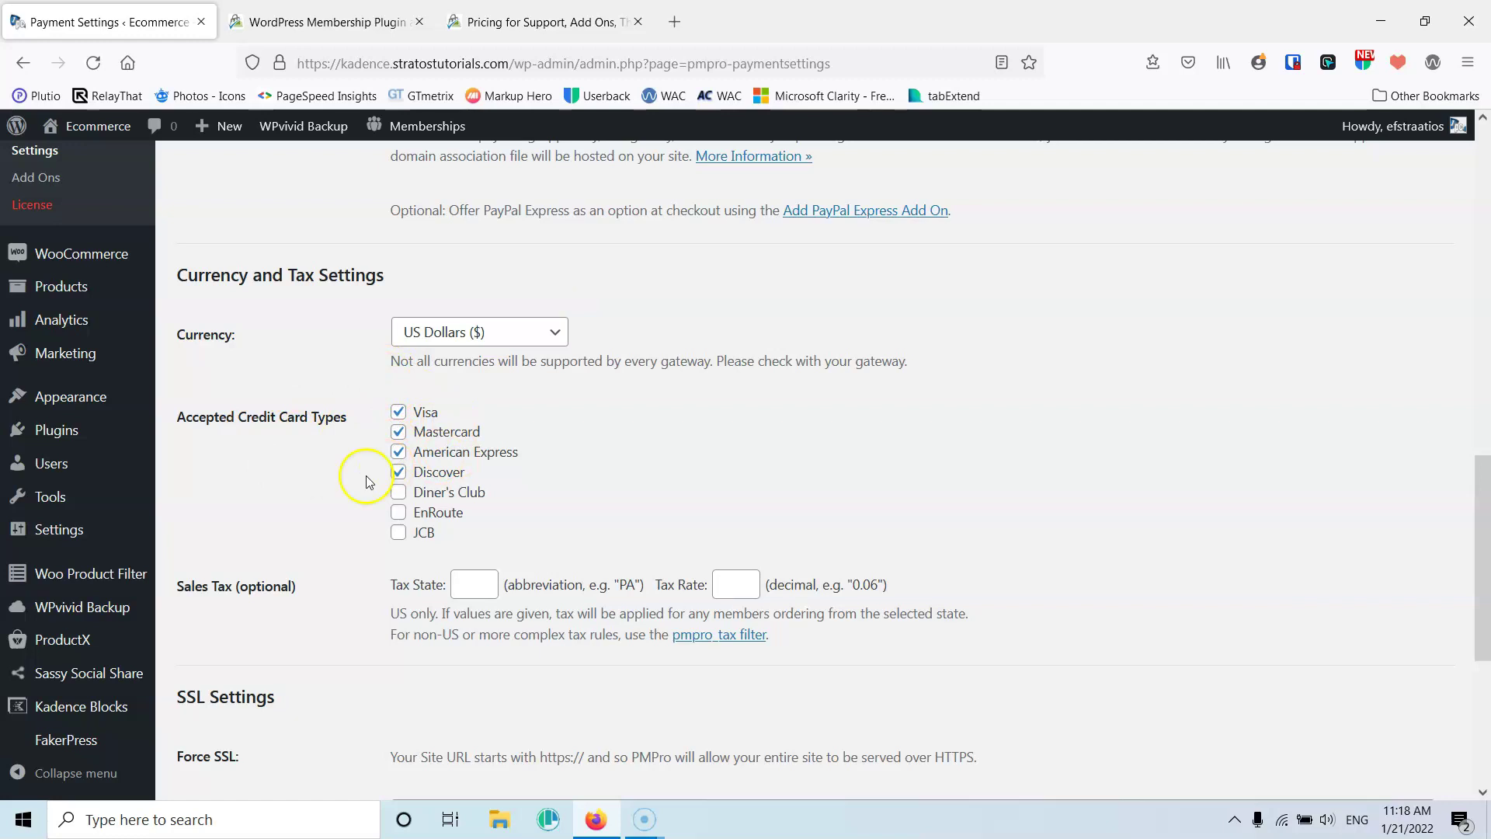
{"action": "scroll", "coordinate": [319, 430], "scroll_direction": "down", "scroll_amount": 5}
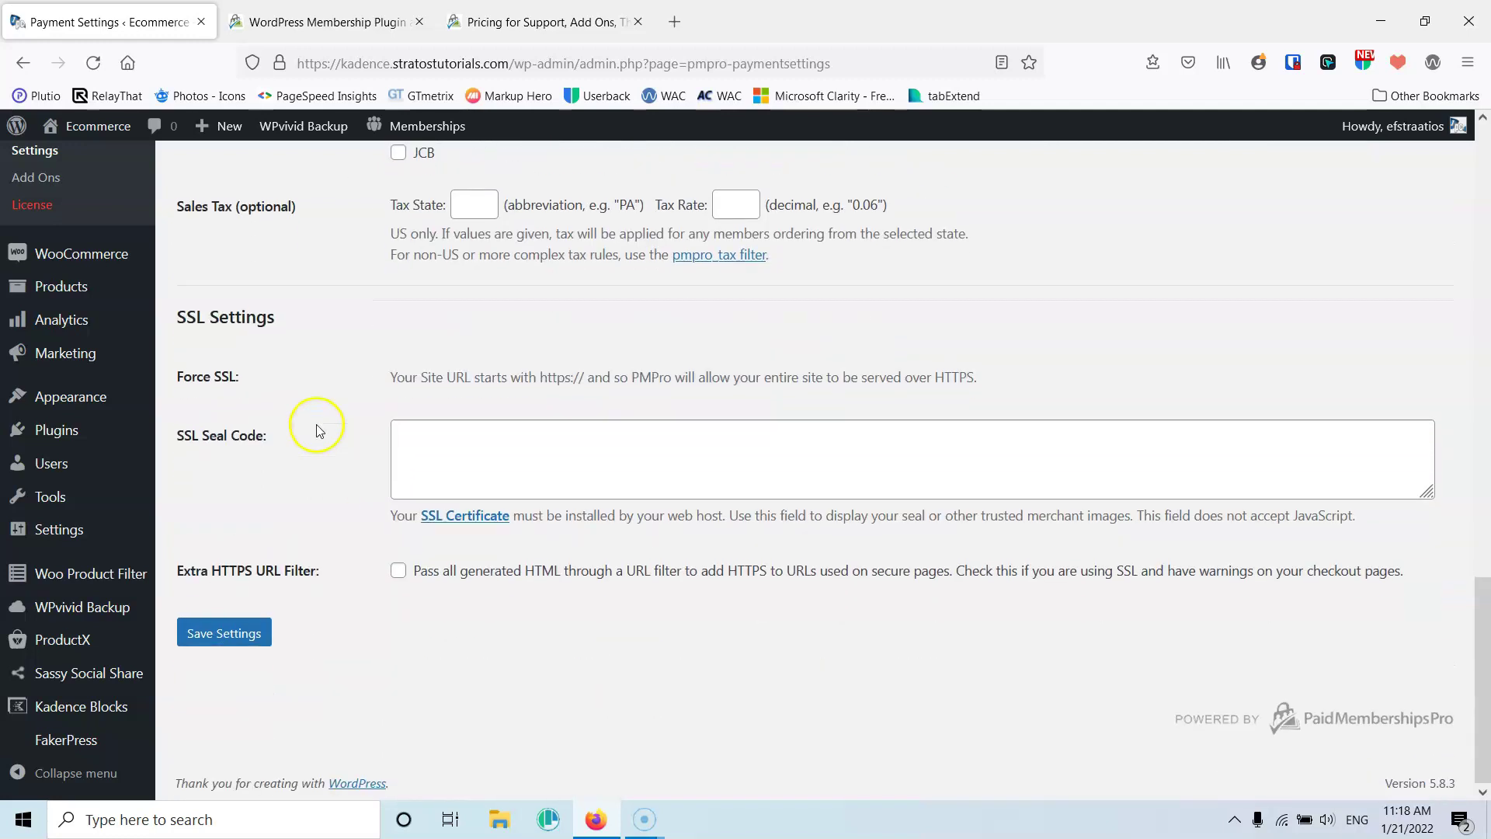
{"action": "scroll", "coordinate": [316, 429], "scroll_direction": "up", "scroll_amount": 1}
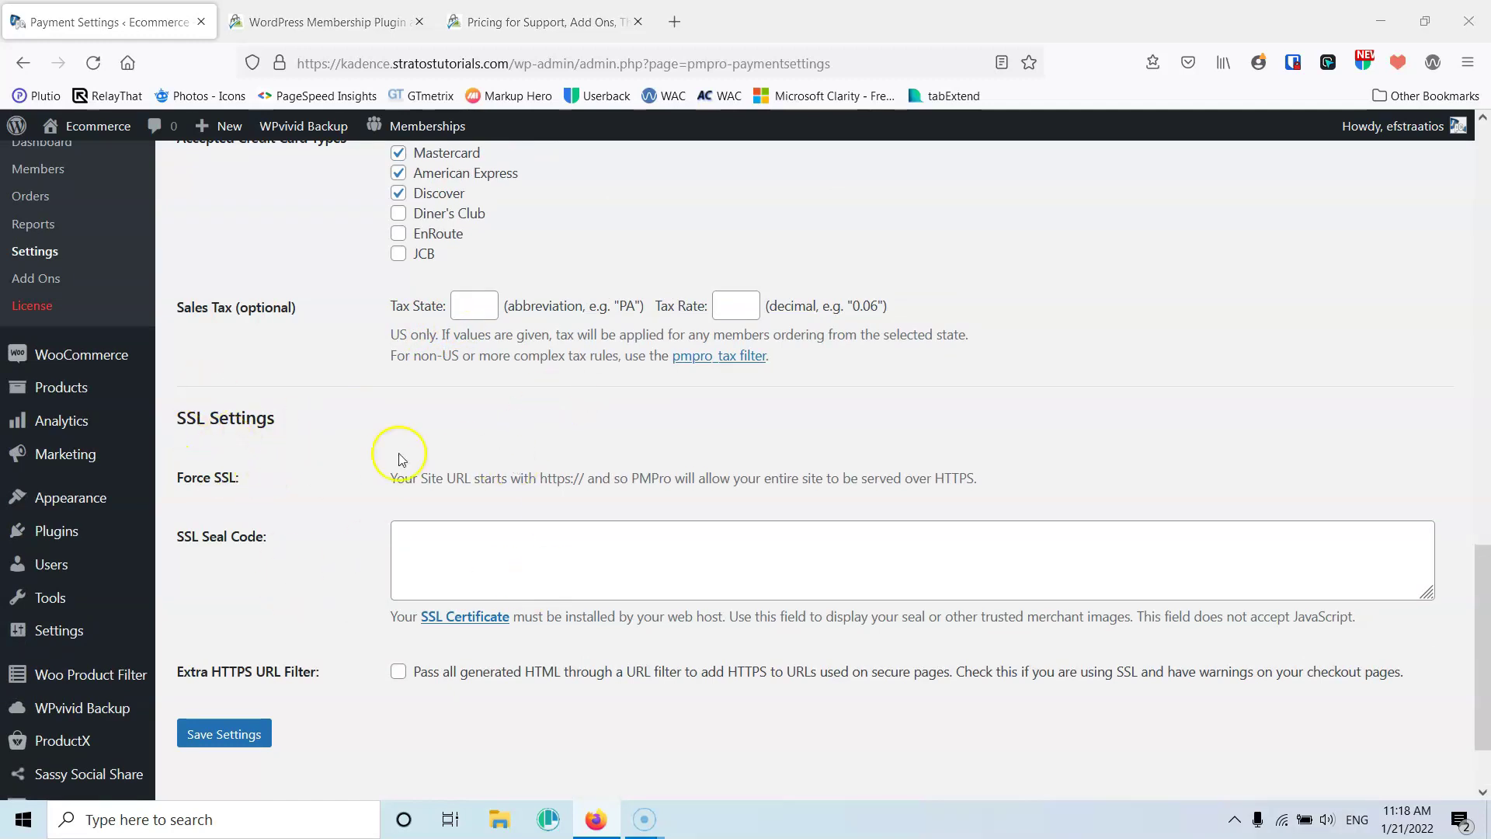
{"action": "left_click", "coordinate": [443, 566]}
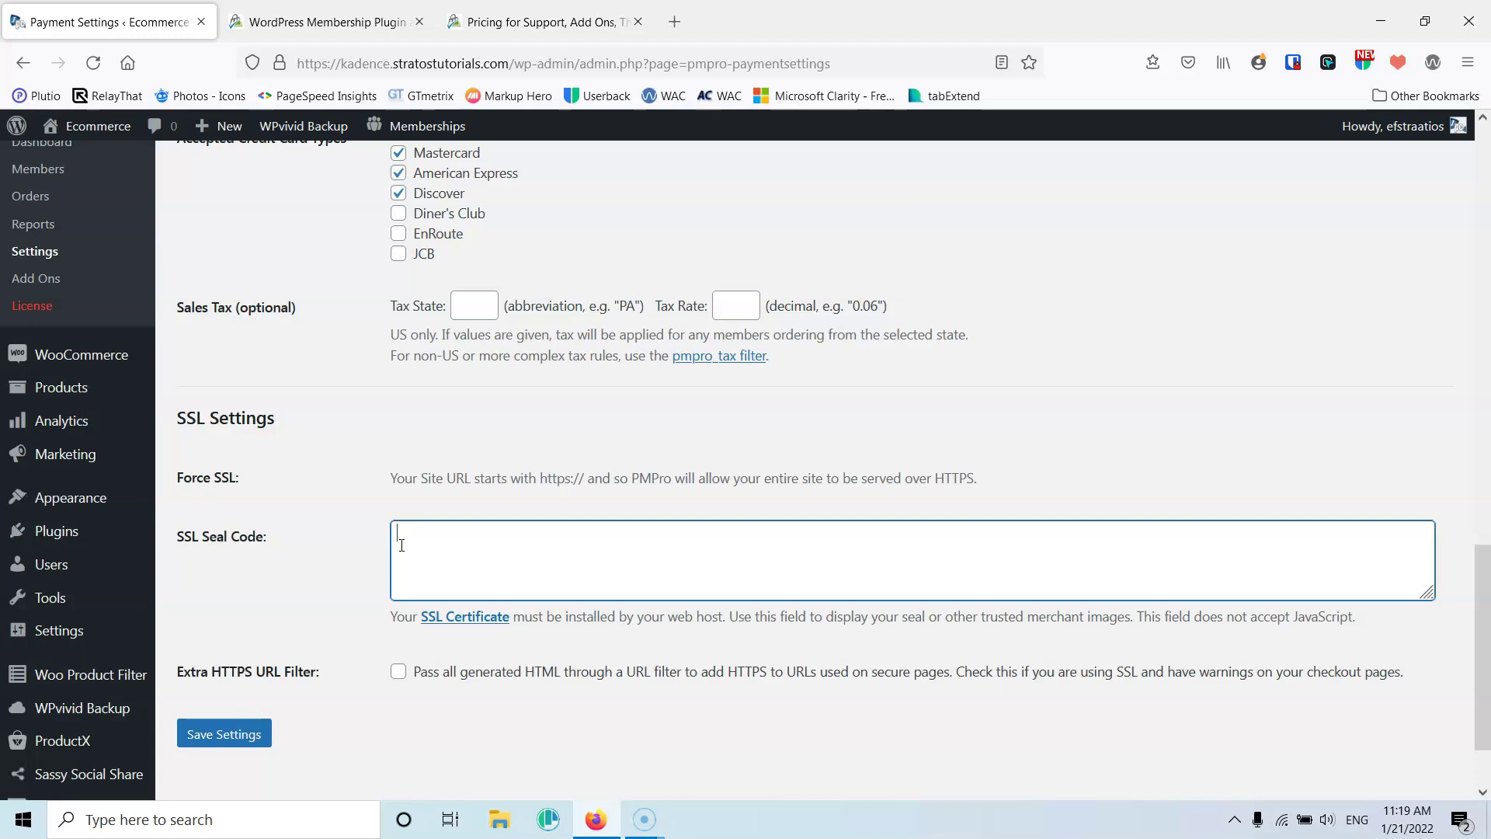
{"action": "left_click", "coordinate": [233, 734]}
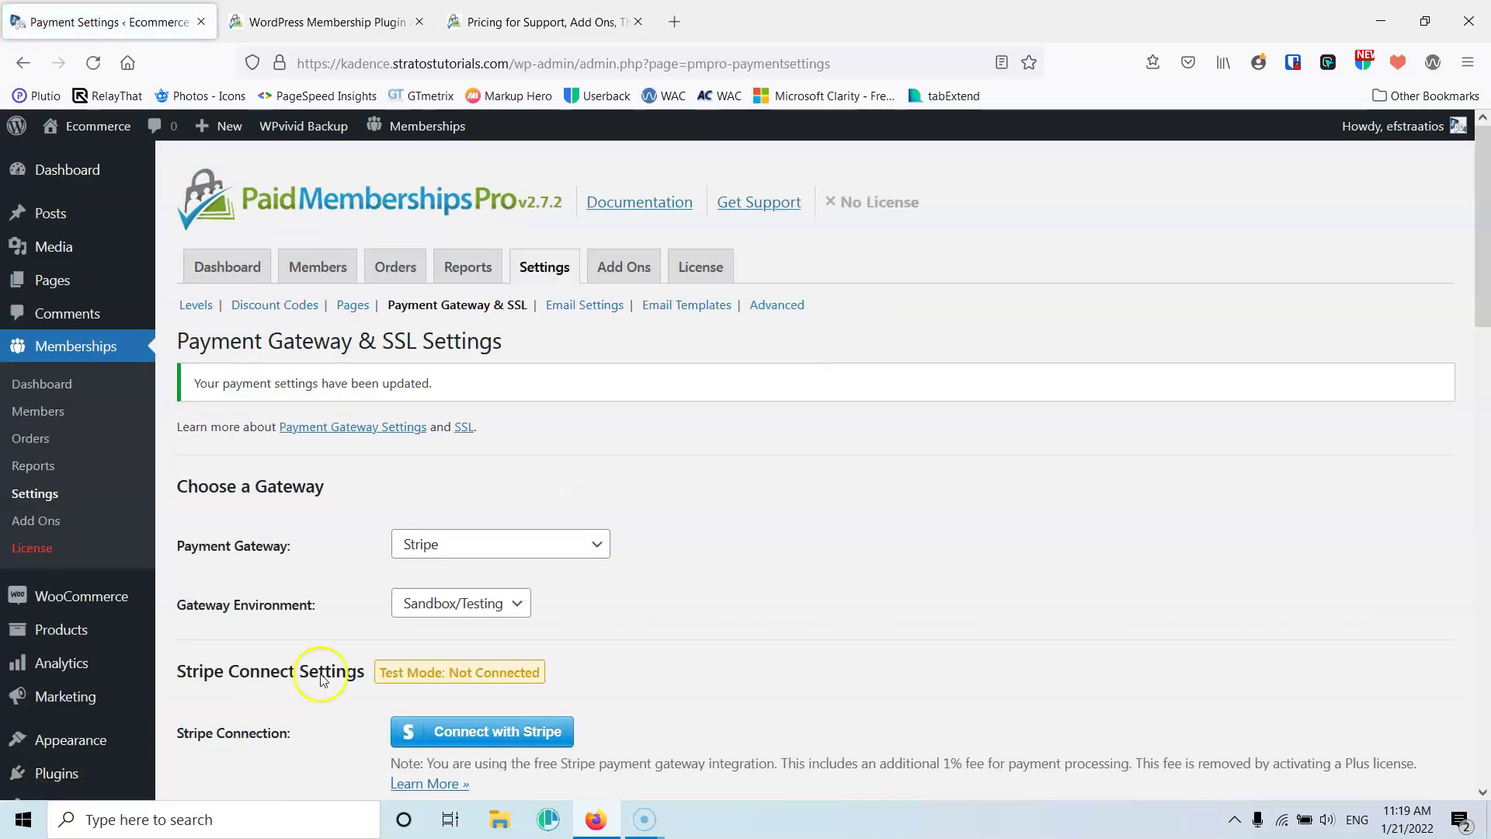
{"action": "left_click", "coordinate": [589, 306]}
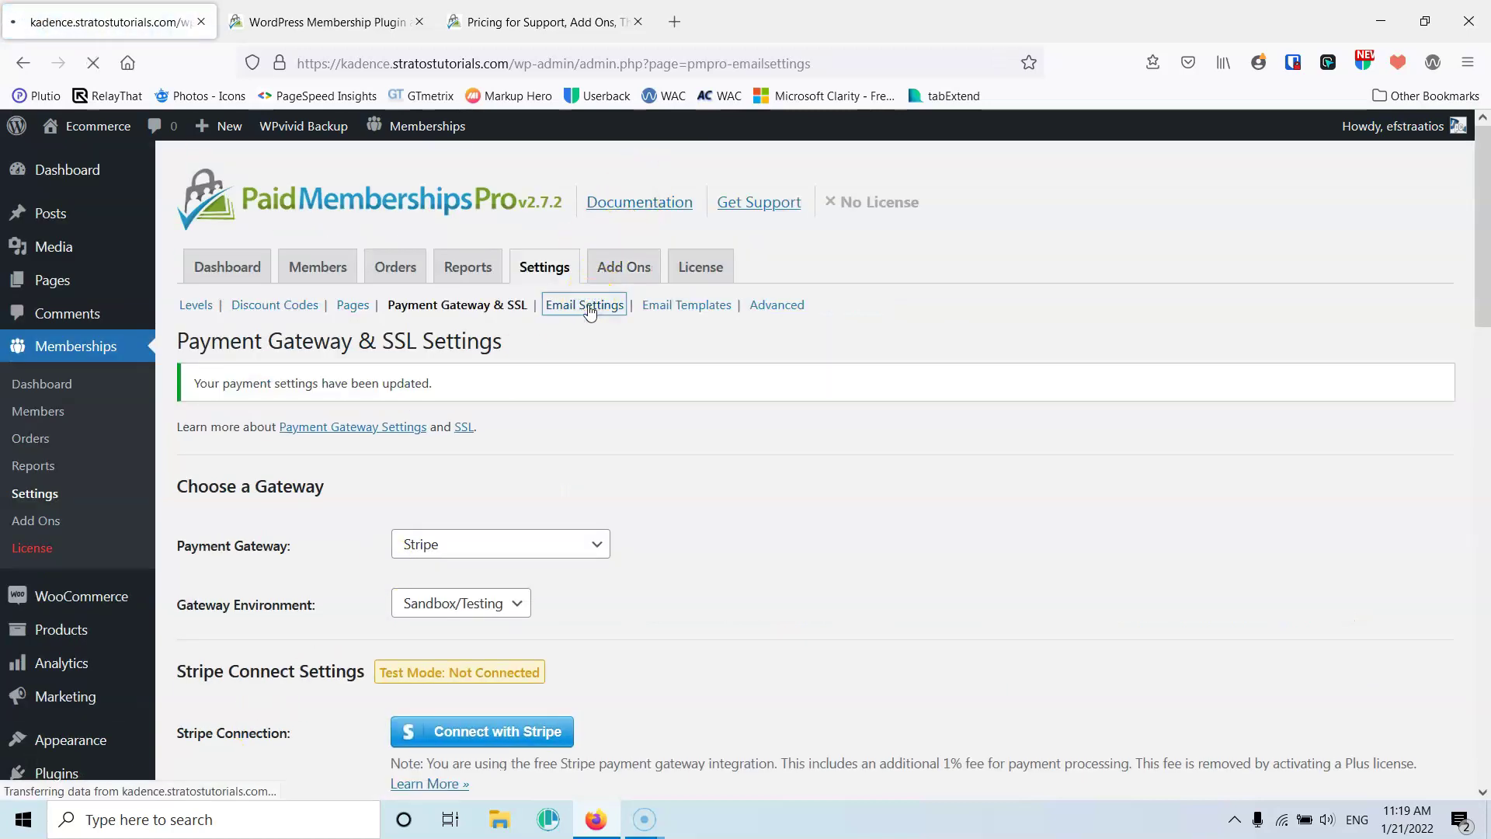
Set the From Name to Ecommerce, enable 'Only Filter PMPro Emails?', and save the email settings
{"action": "scroll", "coordinate": [323, 403], "scroll_direction": "down", "scroll_amount": 3}
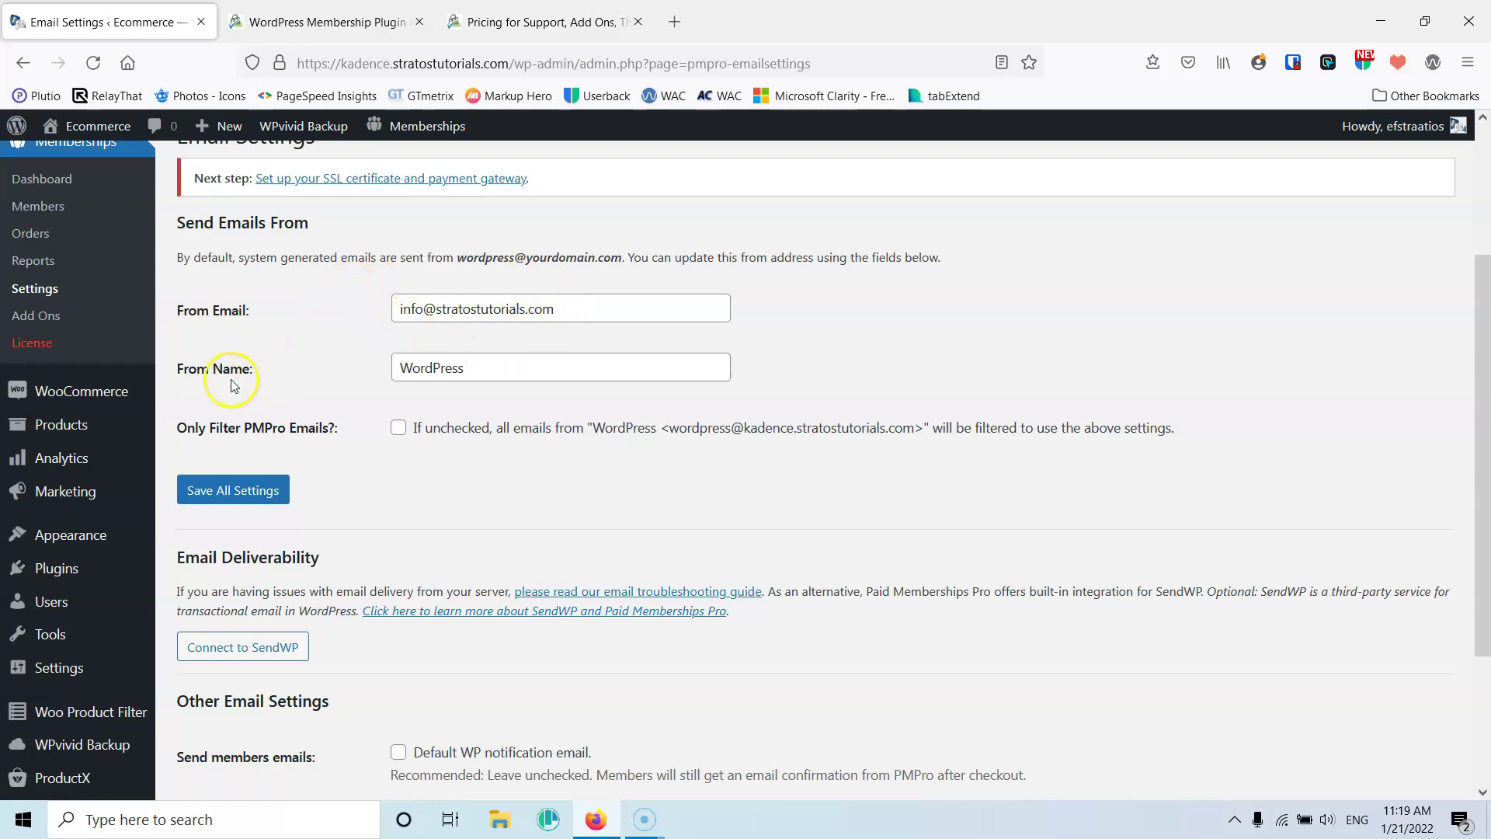
{"action": "left_click_drag", "start_coordinate": [465, 368], "coordinate": [405, 365]}
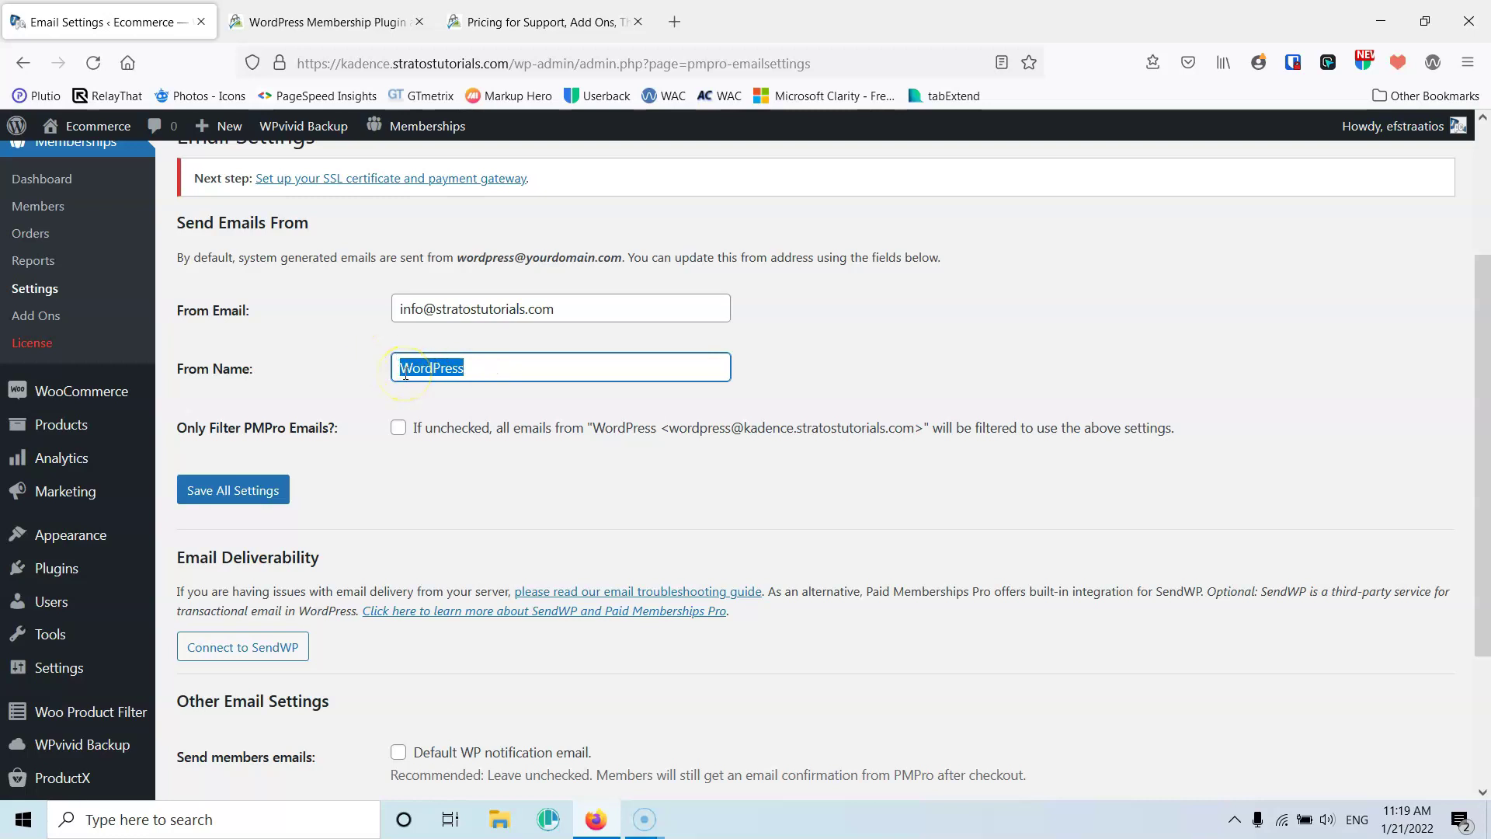
{"action": "type", "text": "Ecommerce"}
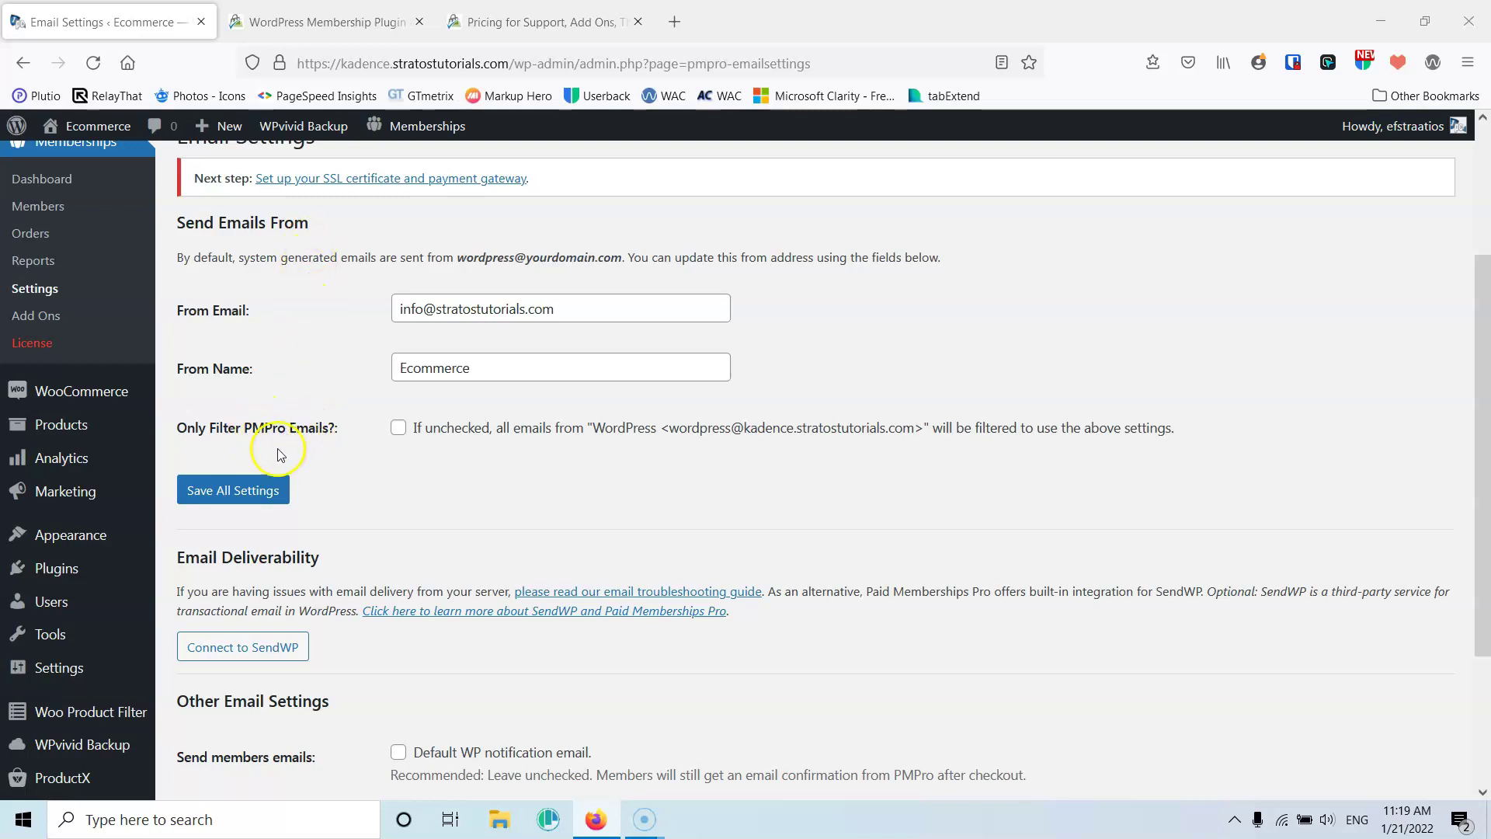
{"action": "left_click", "coordinate": [397, 428]}
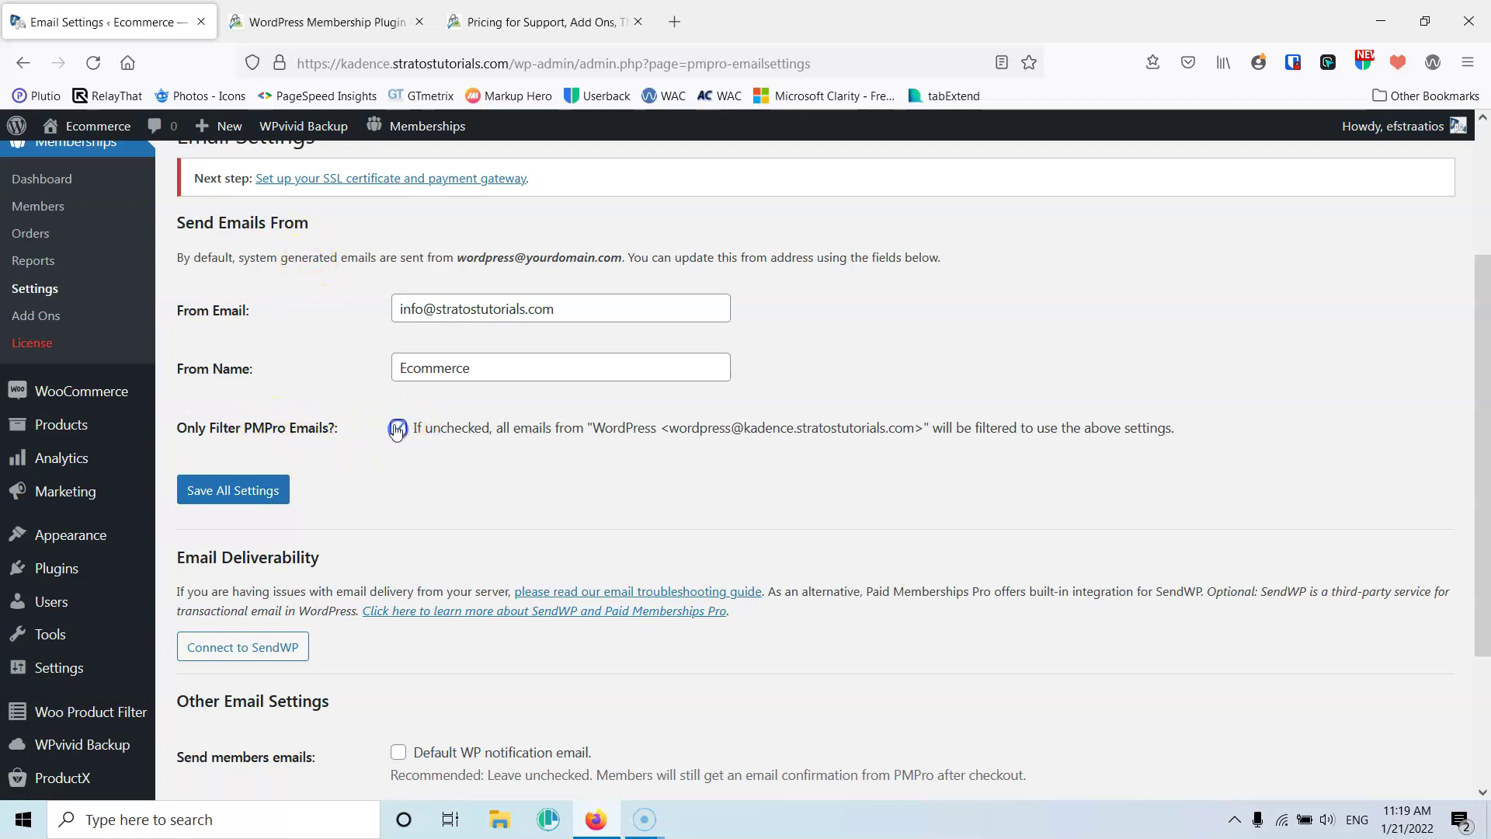
{"action": "left_click", "coordinate": [237, 492]}
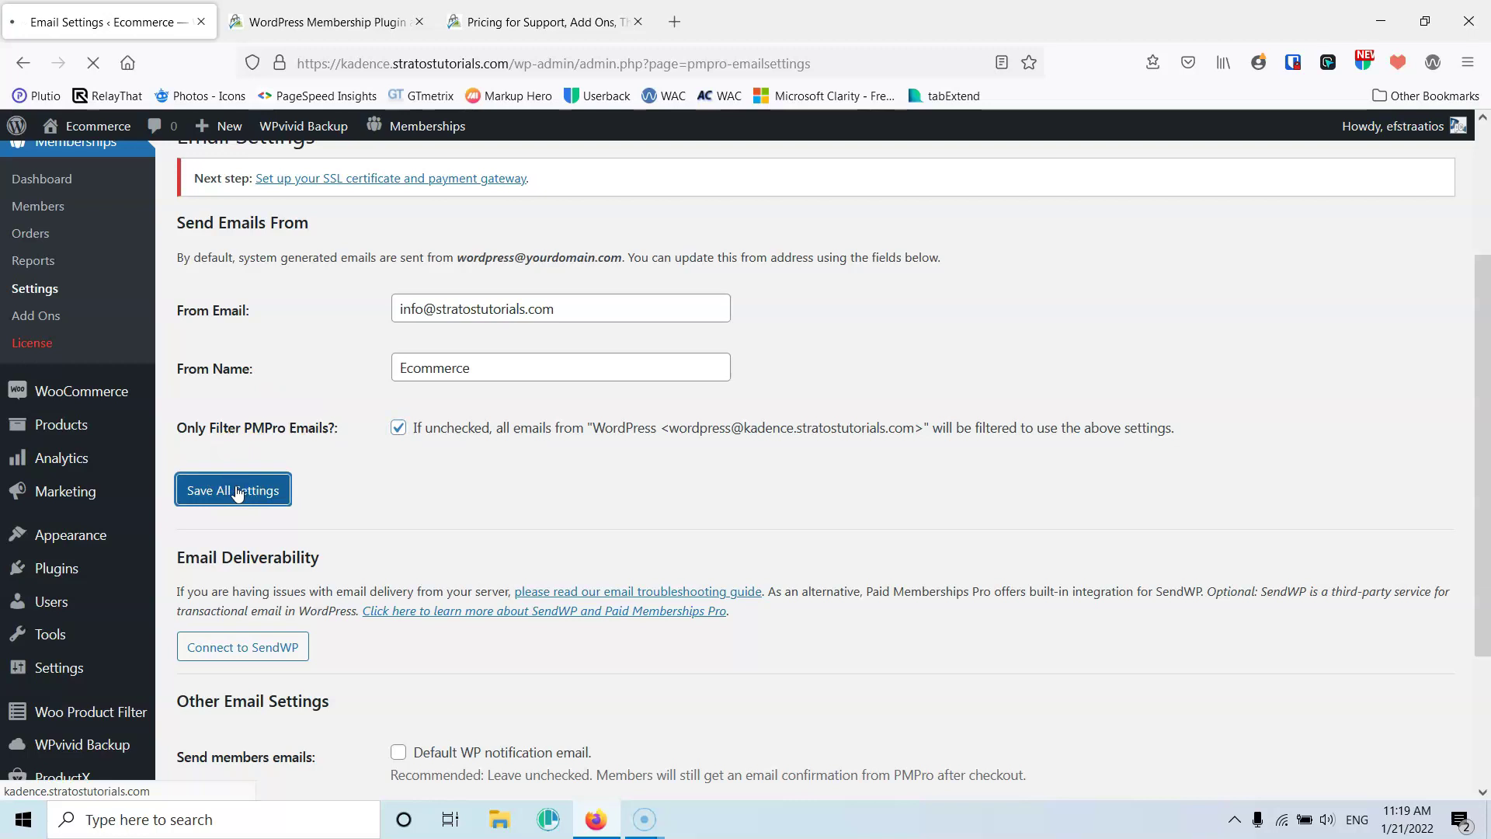
{"action": "scroll", "coordinate": [376, 460], "scroll_direction": "down", "scroll_amount": 5}
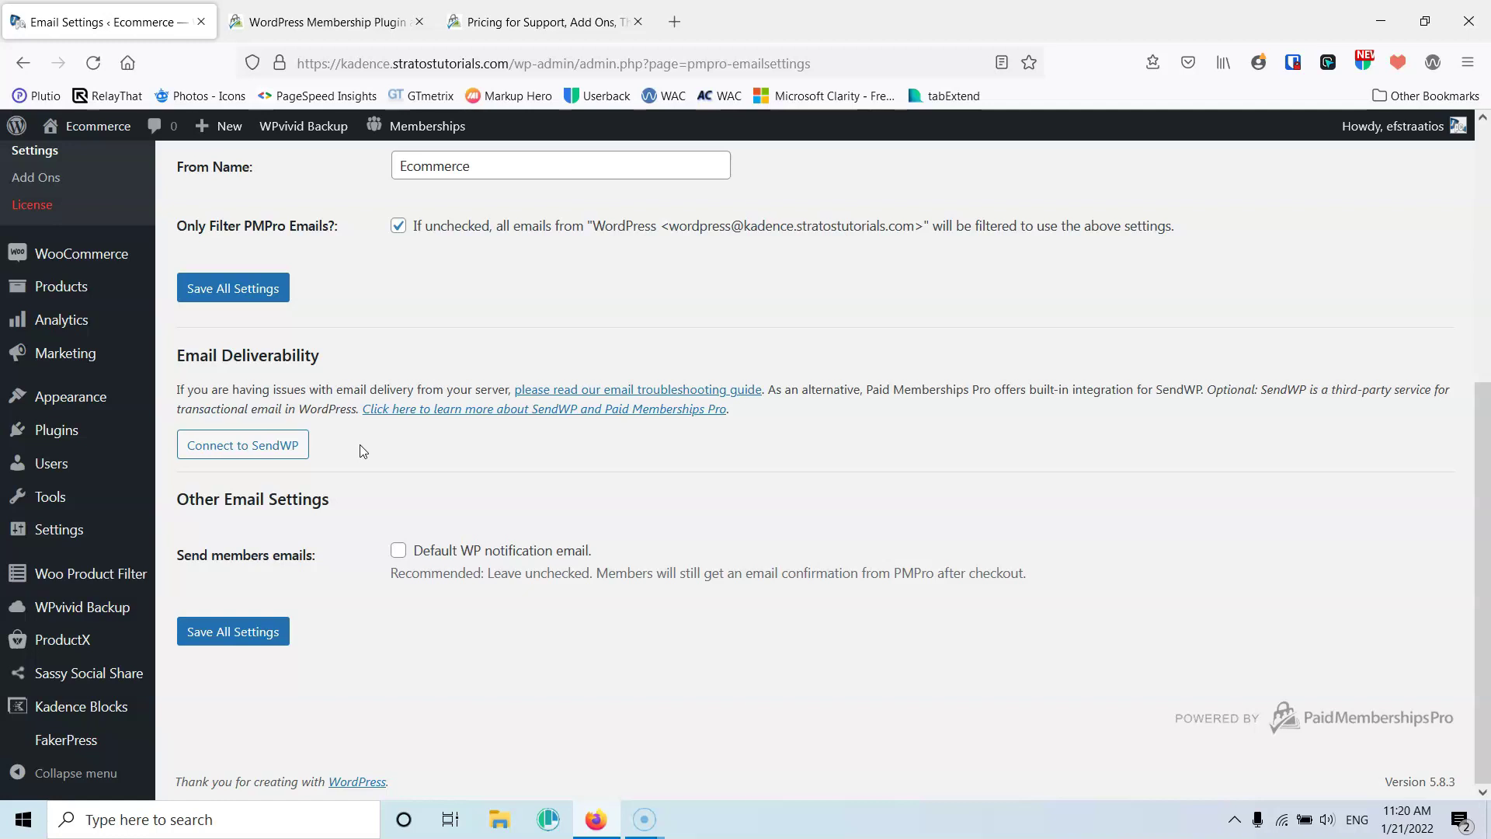
{"action": "left_click", "coordinate": [231, 631]}
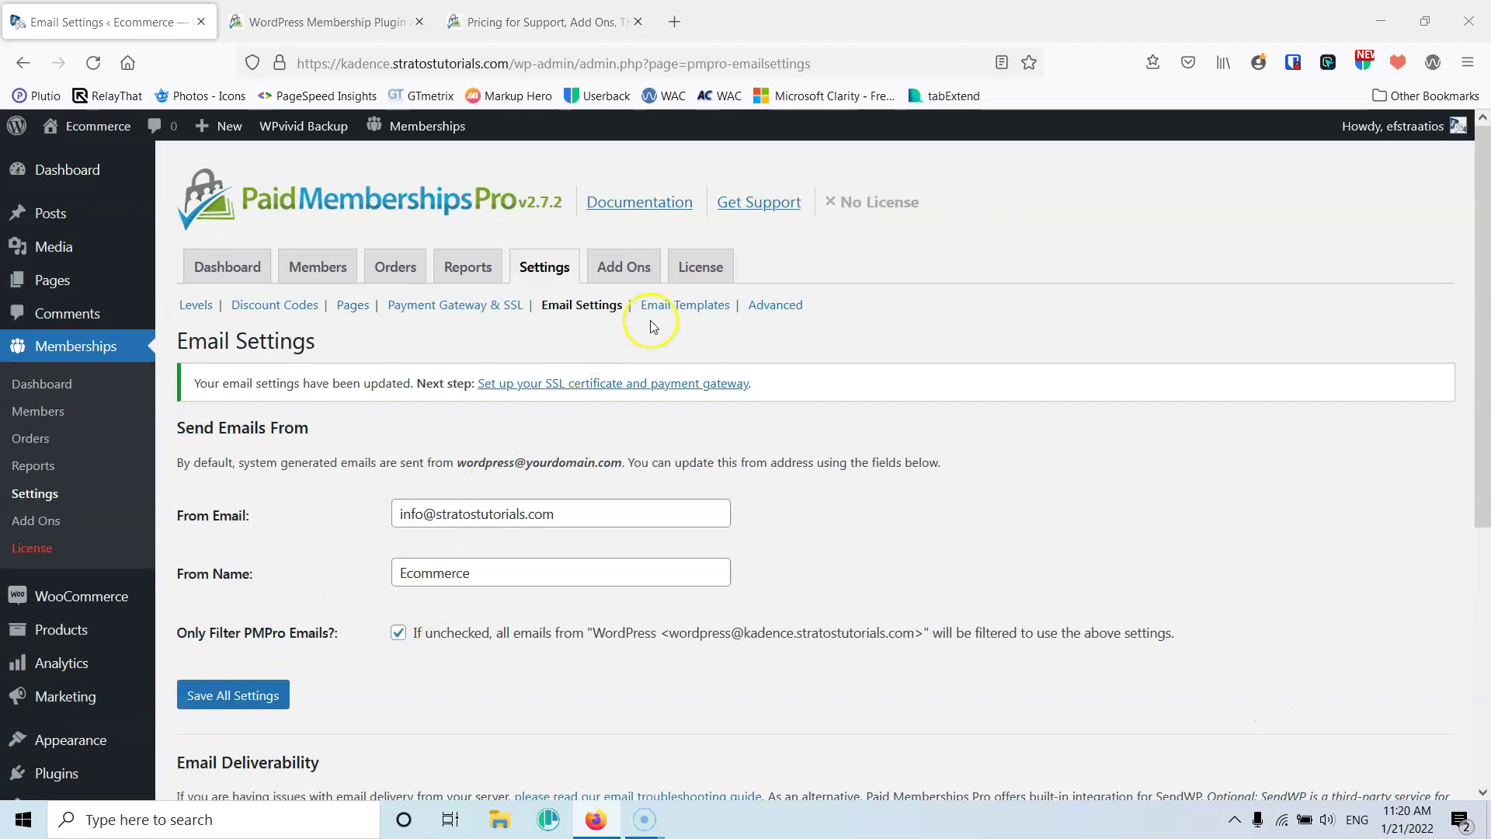
Go to the Email Templates settings and expand the Email Template dropdown
{"action": "left_click", "coordinate": [675, 307]}
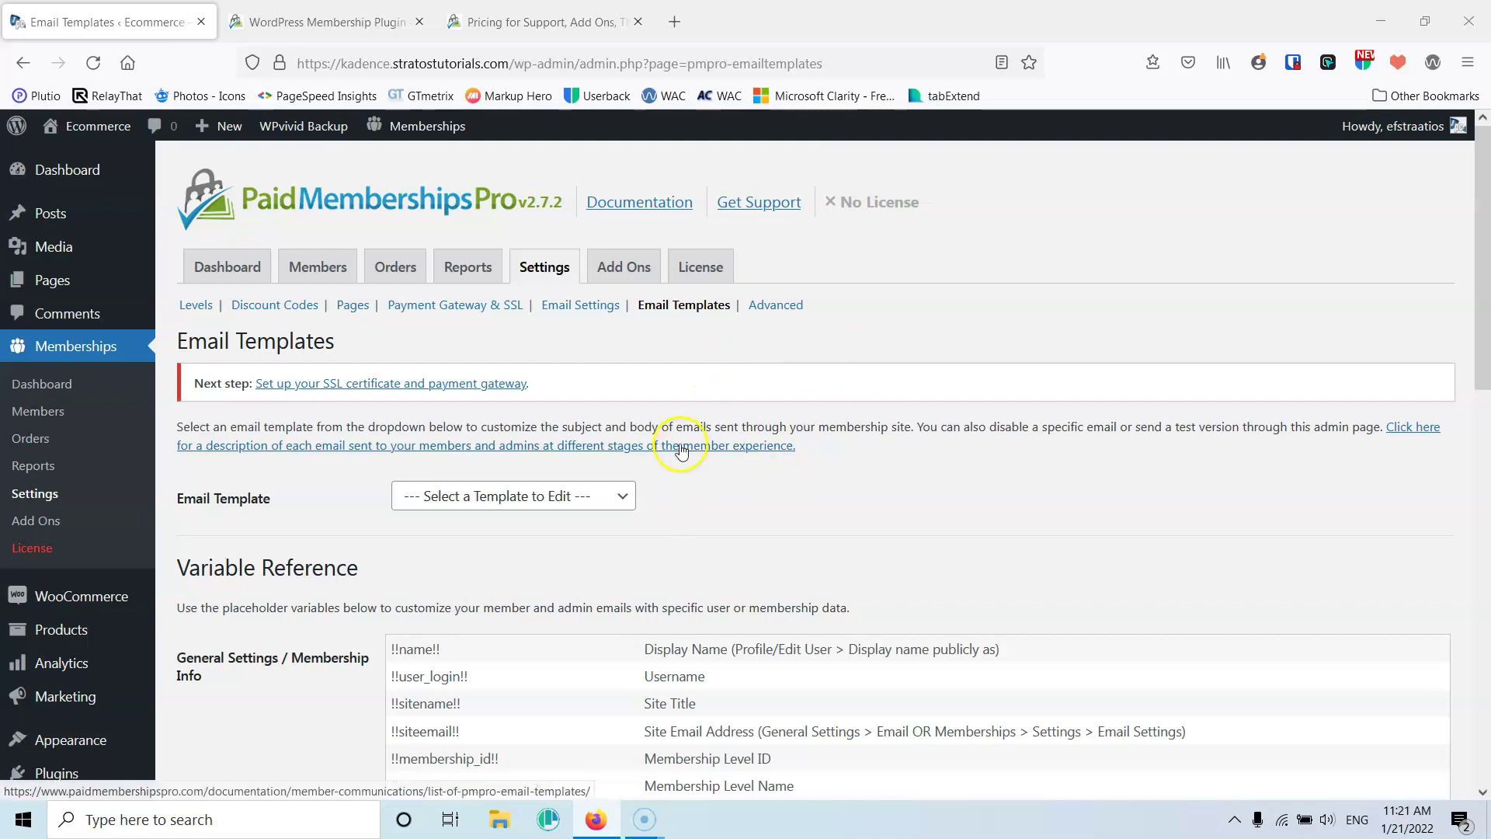
{"action": "scroll", "coordinate": [676, 442], "scroll_direction": "down", "scroll_amount": 3}
{"action": "scroll", "coordinate": [582, 342], "scroll_direction": "down", "scroll_amount": 2}
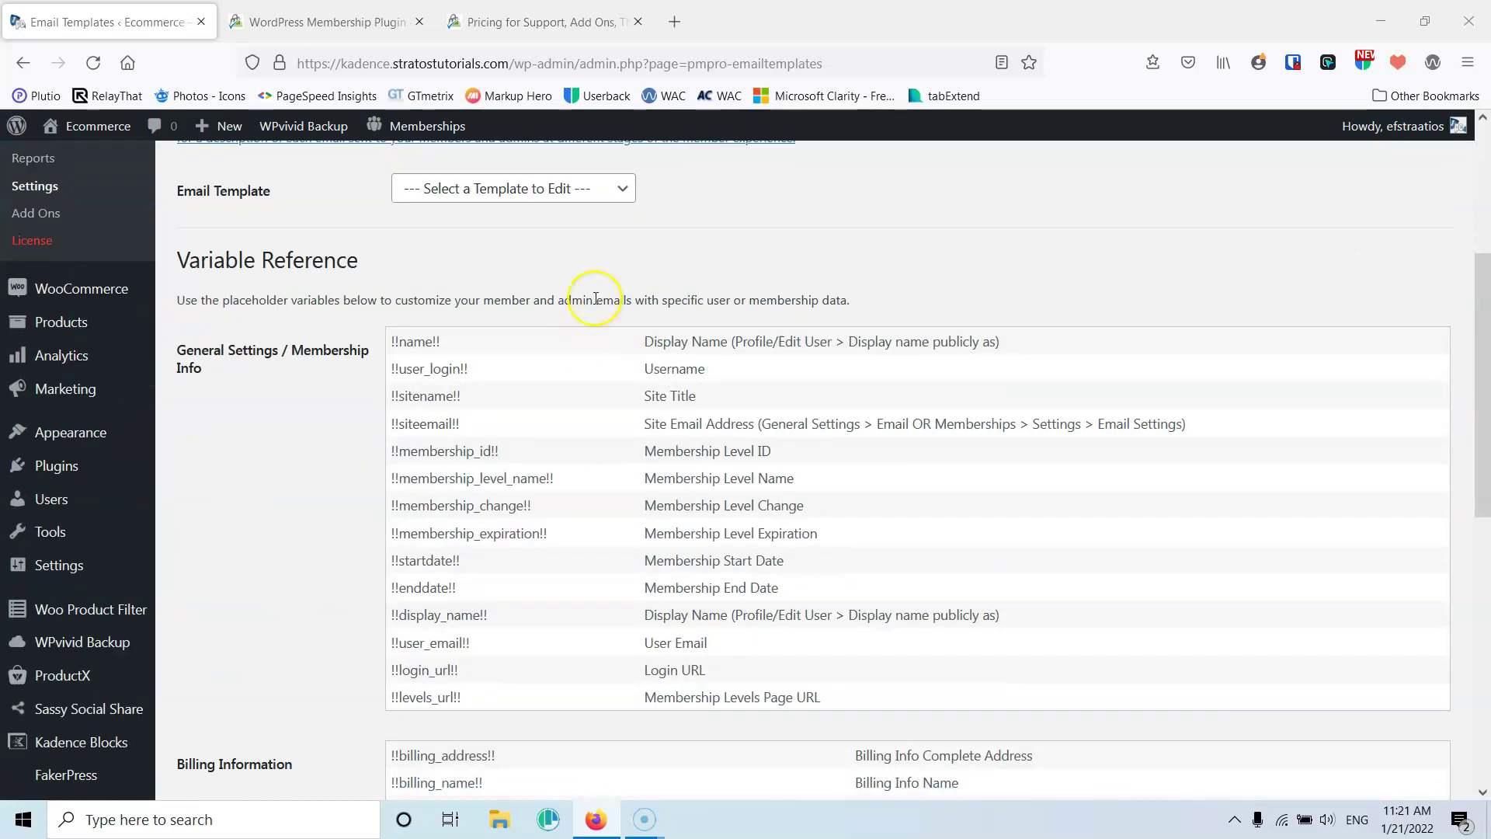
{"action": "left_click", "coordinate": [575, 200]}
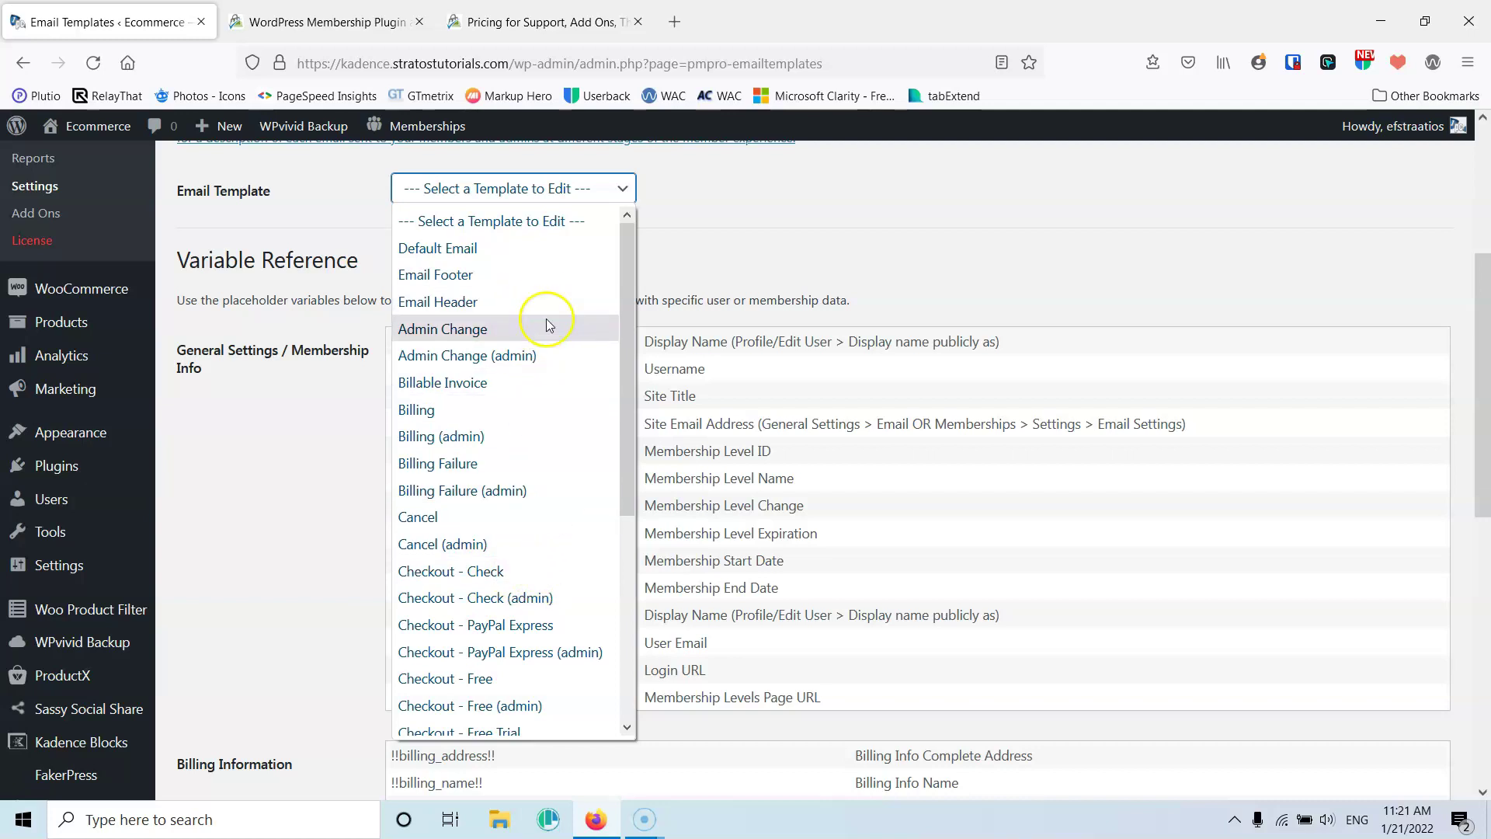
Load the Email Header template, check its '<p>Dear !!name!!,</p>' body against the variables, and save it
{"action": "left_click", "coordinate": [495, 303]}
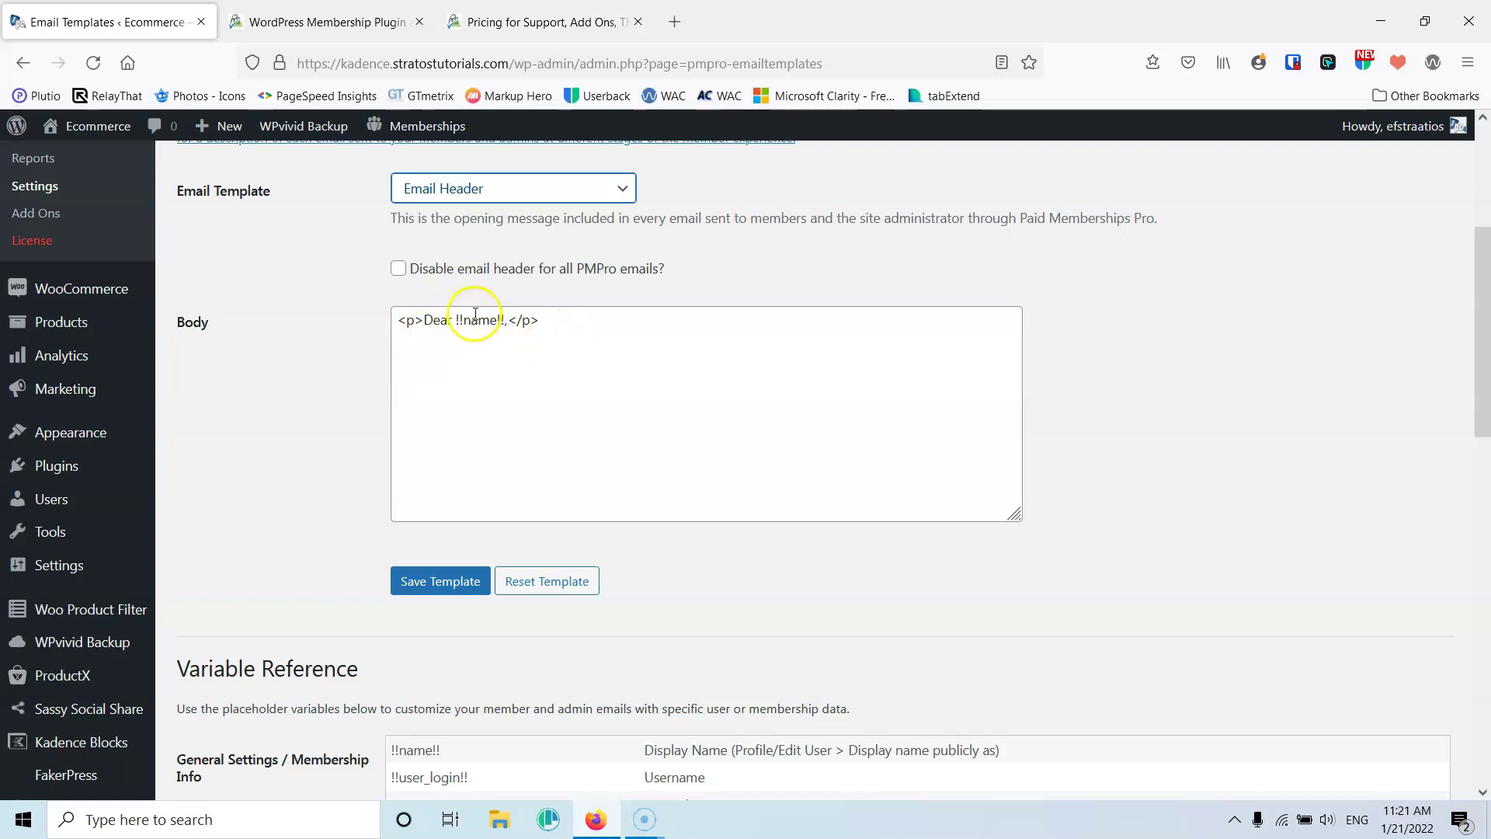
{"action": "left_click_drag", "start_coordinate": [455, 320], "coordinate": [501, 320]}
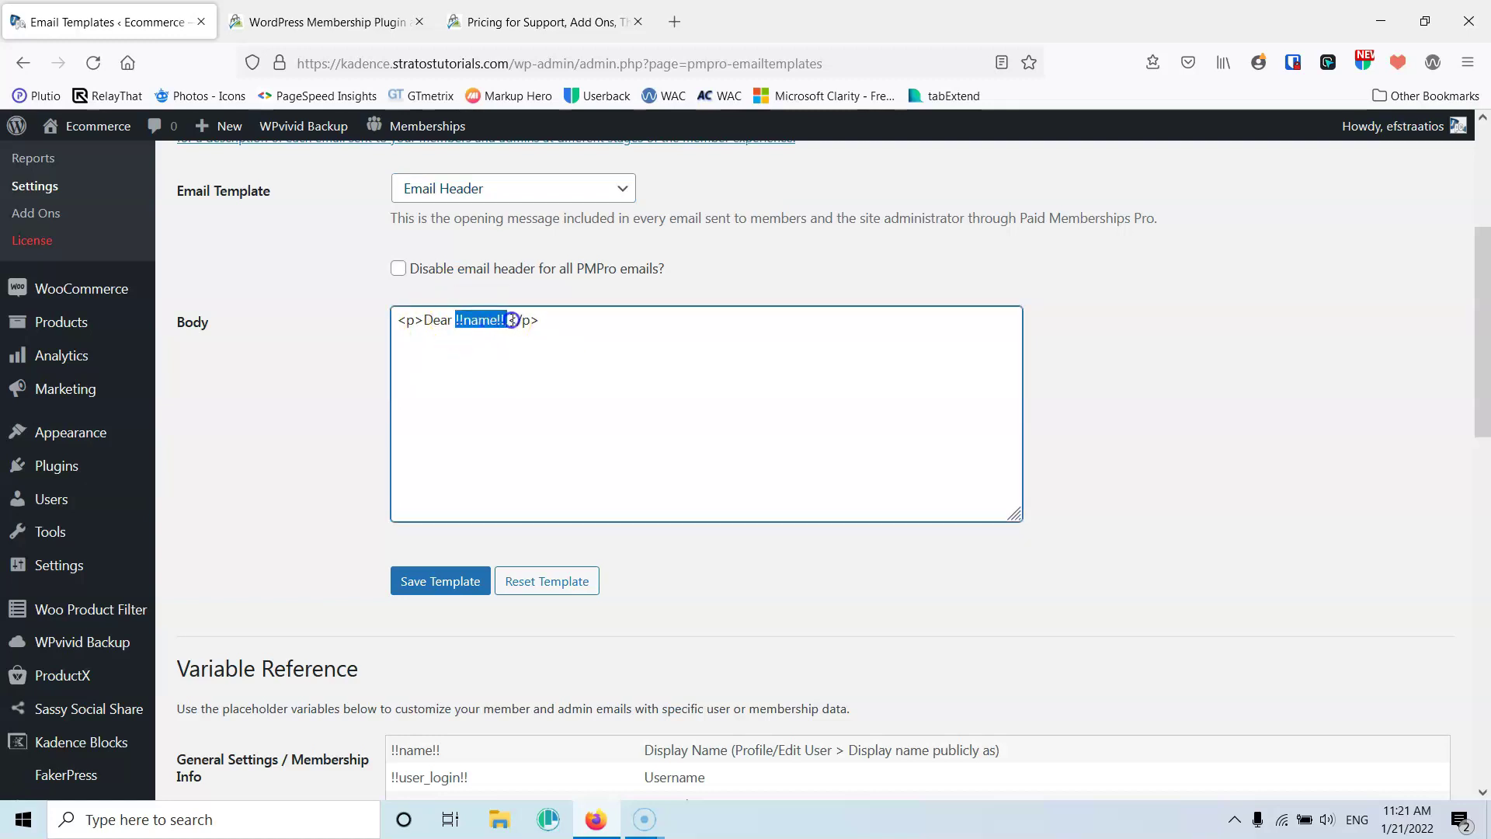
{"action": "left_click", "coordinate": [579, 375]}
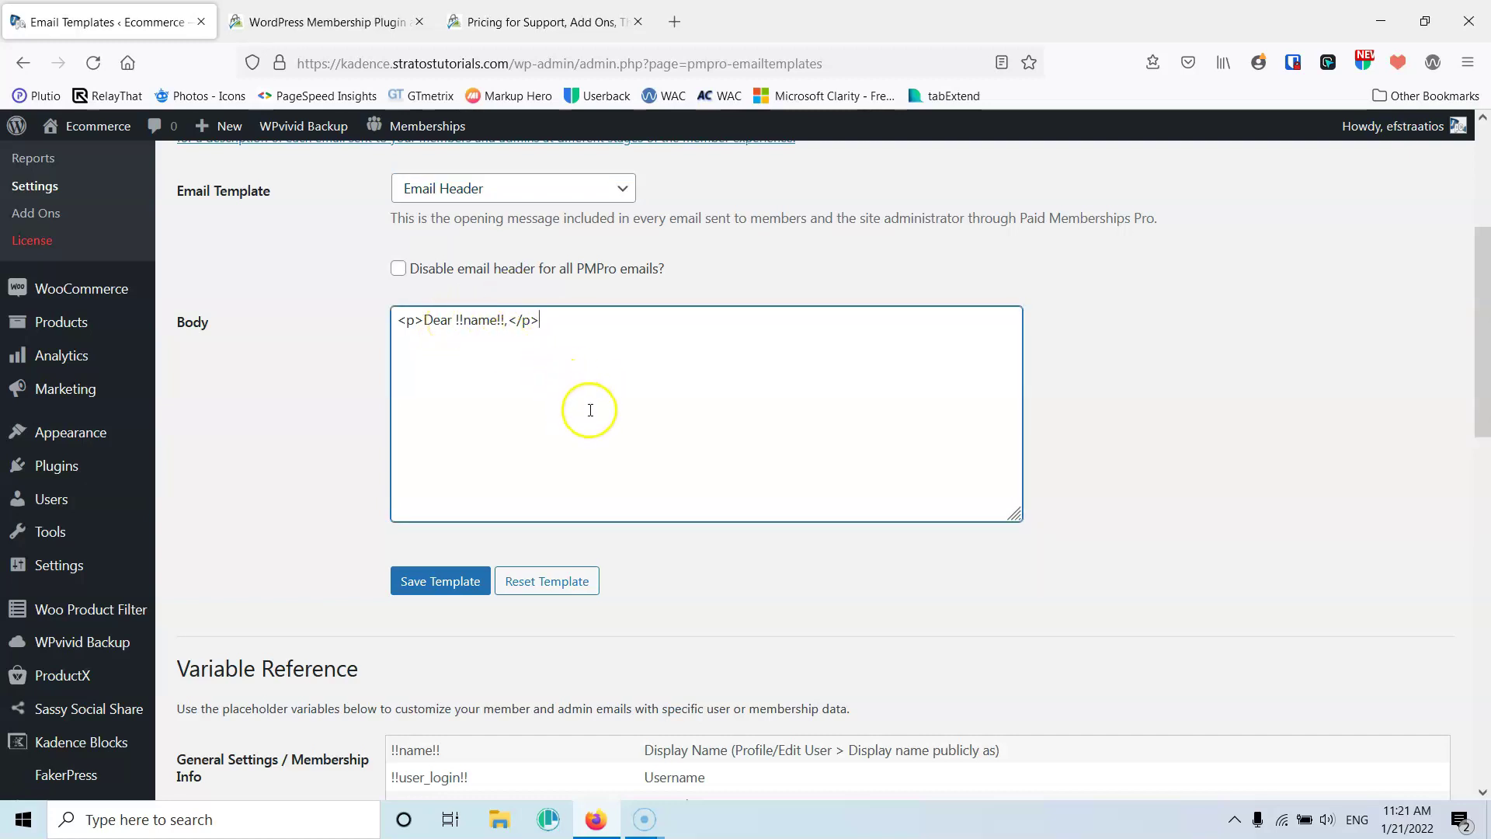
{"action": "scroll", "coordinate": [590, 410], "scroll_direction": "down", "scroll_amount": 5}
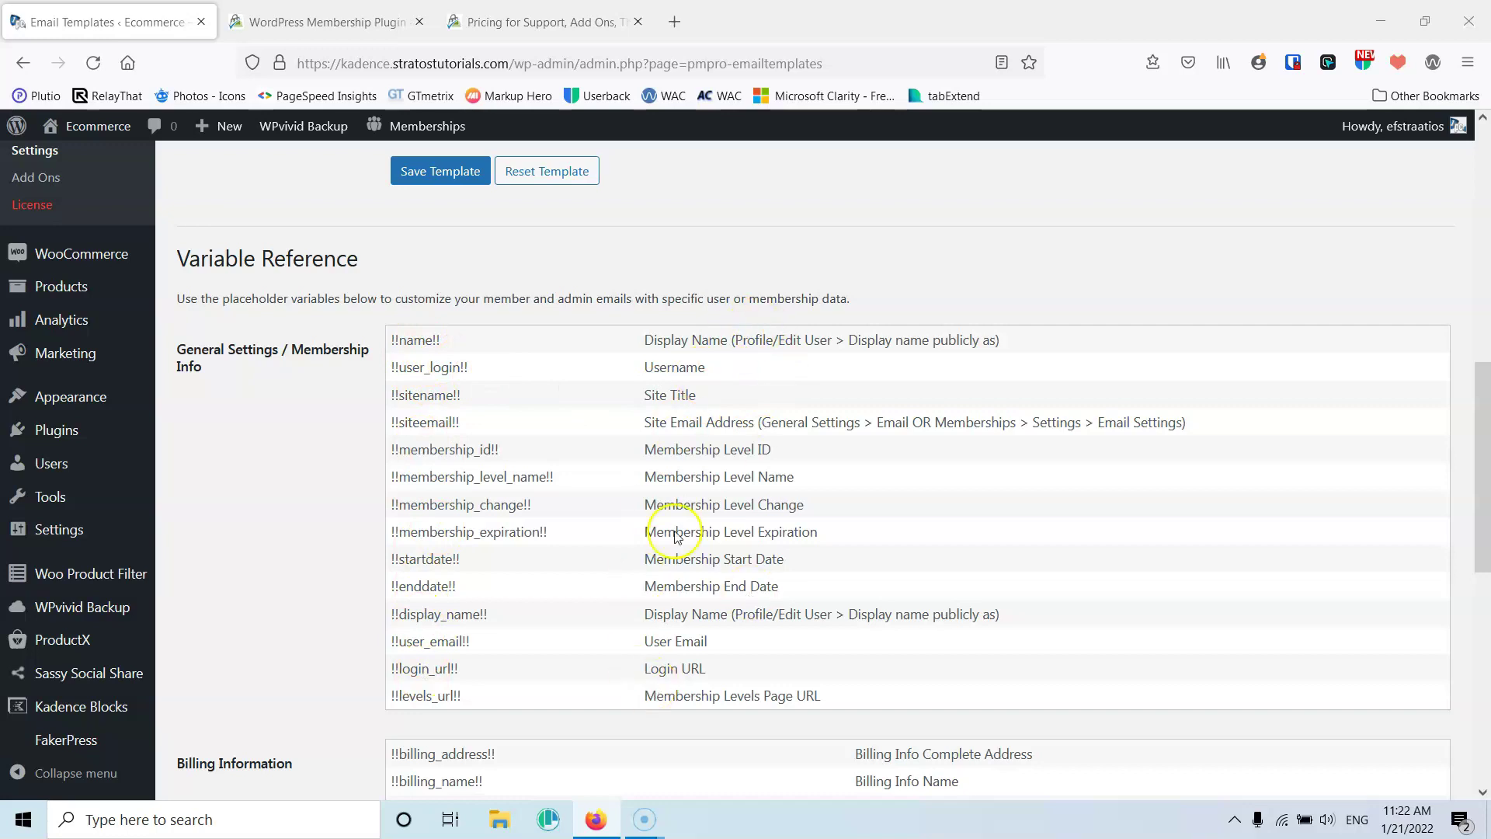
{"action": "scroll", "coordinate": [613, 590], "scroll_direction": "down", "scroll_amount": 5}
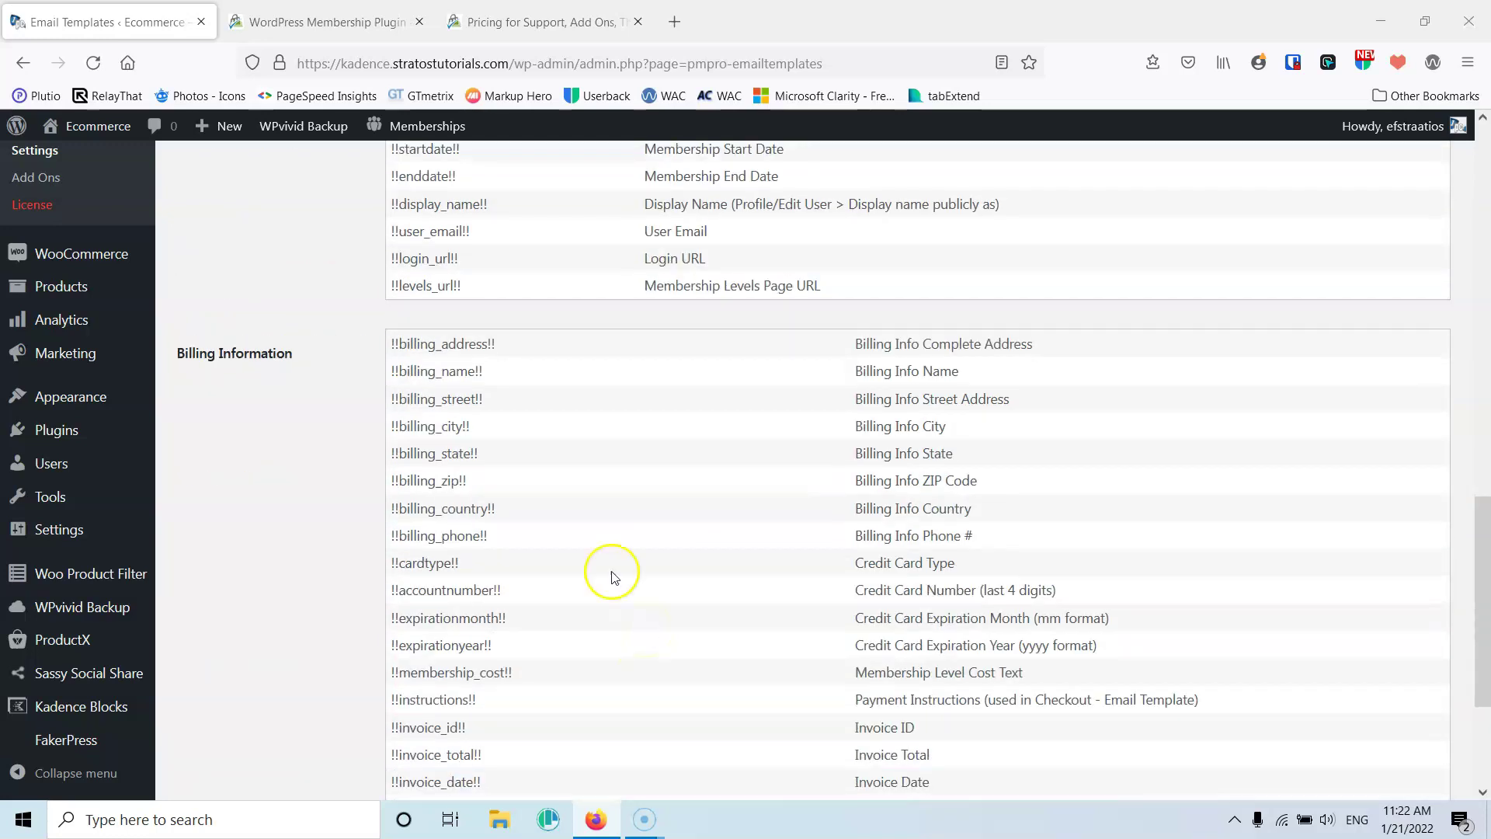
{"action": "scroll", "coordinate": [450, 563], "scroll_direction": "down", "scroll_amount": 3}
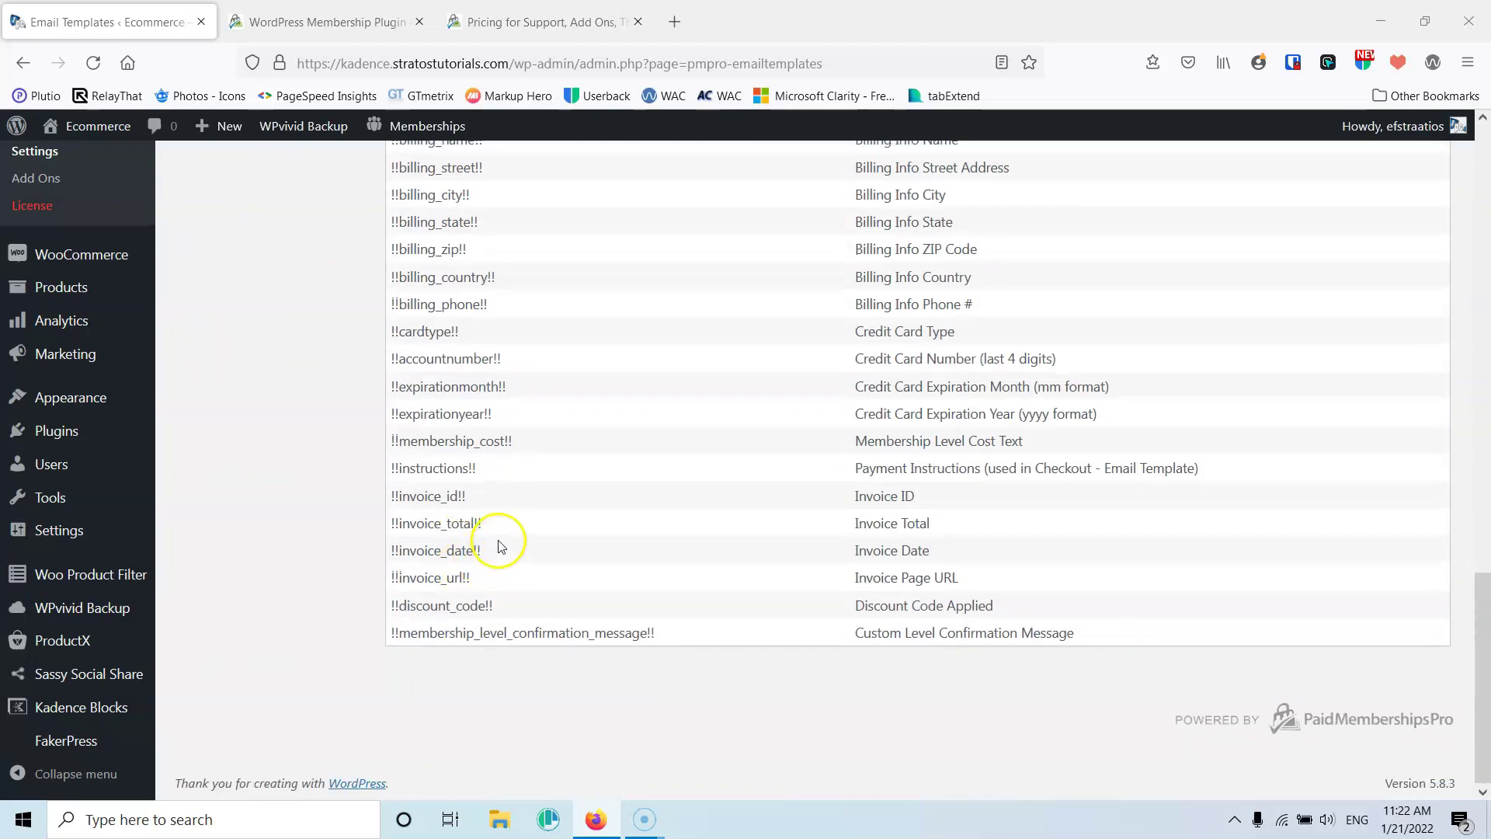
{"action": "scroll", "coordinate": [498, 548], "scroll_direction": "up", "scroll_amount": 15}
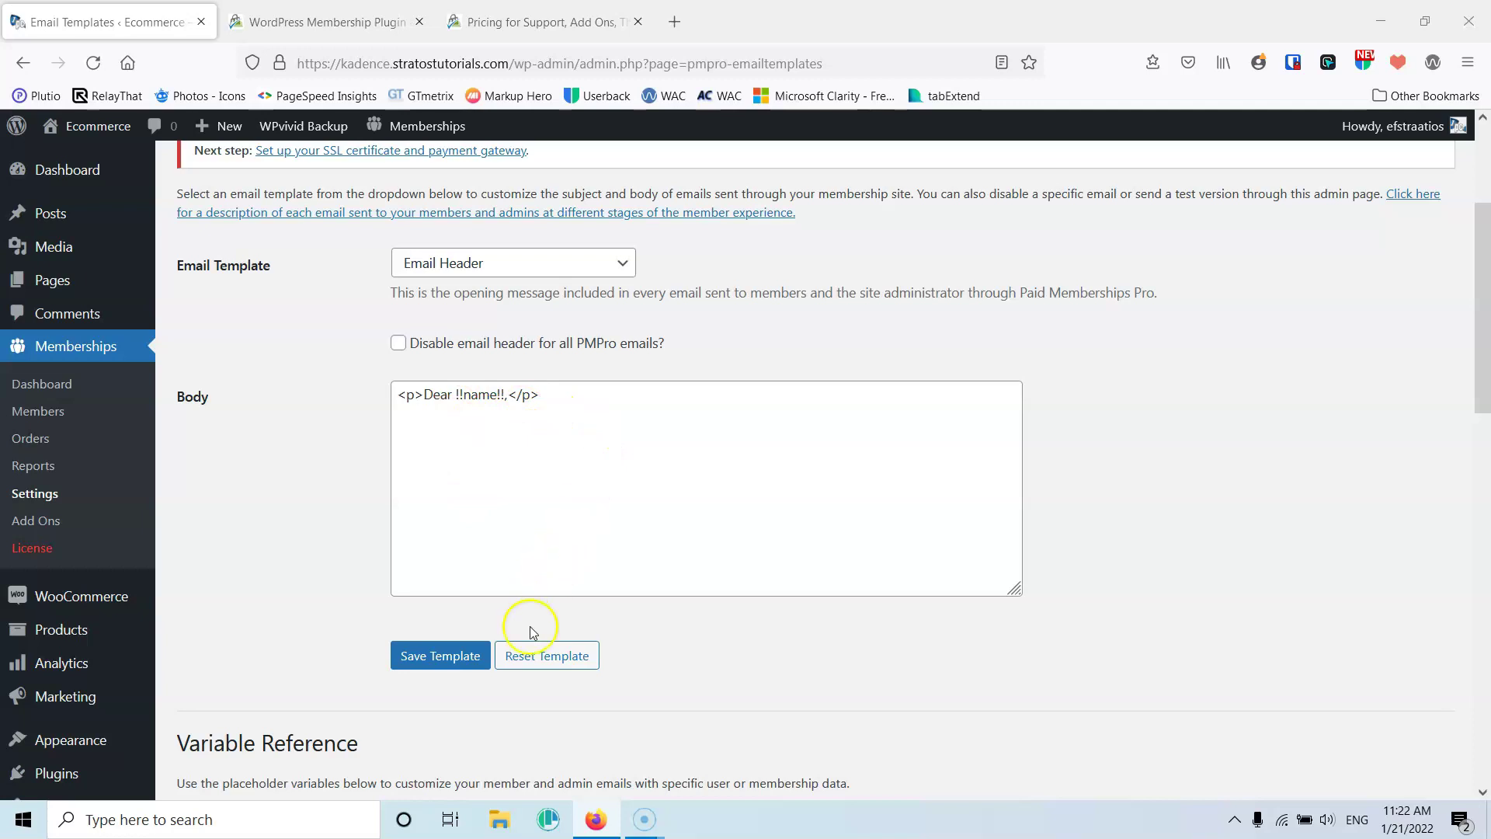
{"action": "left_click", "coordinate": [457, 654]}
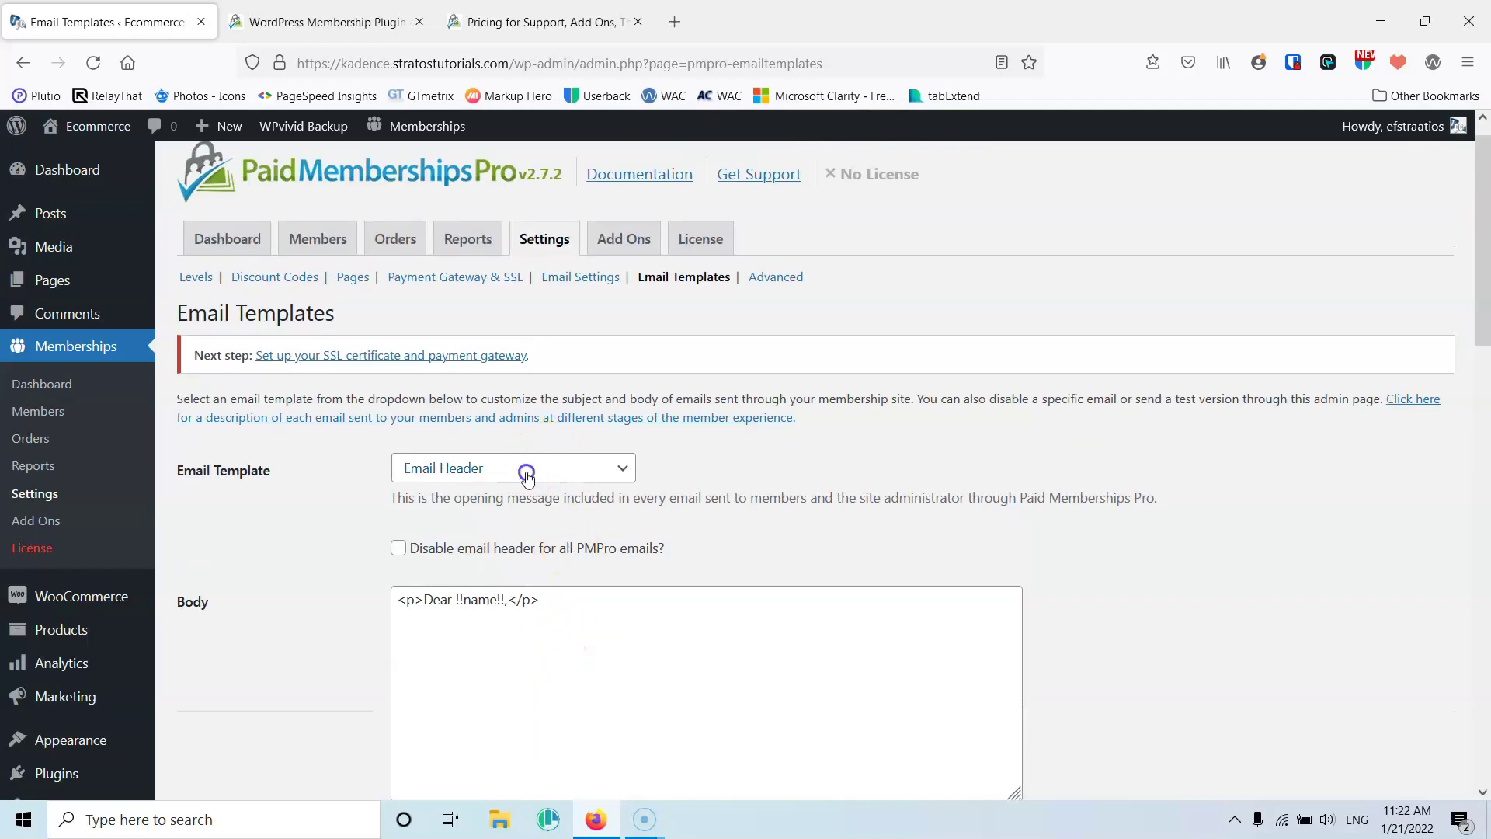
{"action": "left_click", "coordinate": [528, 468]}
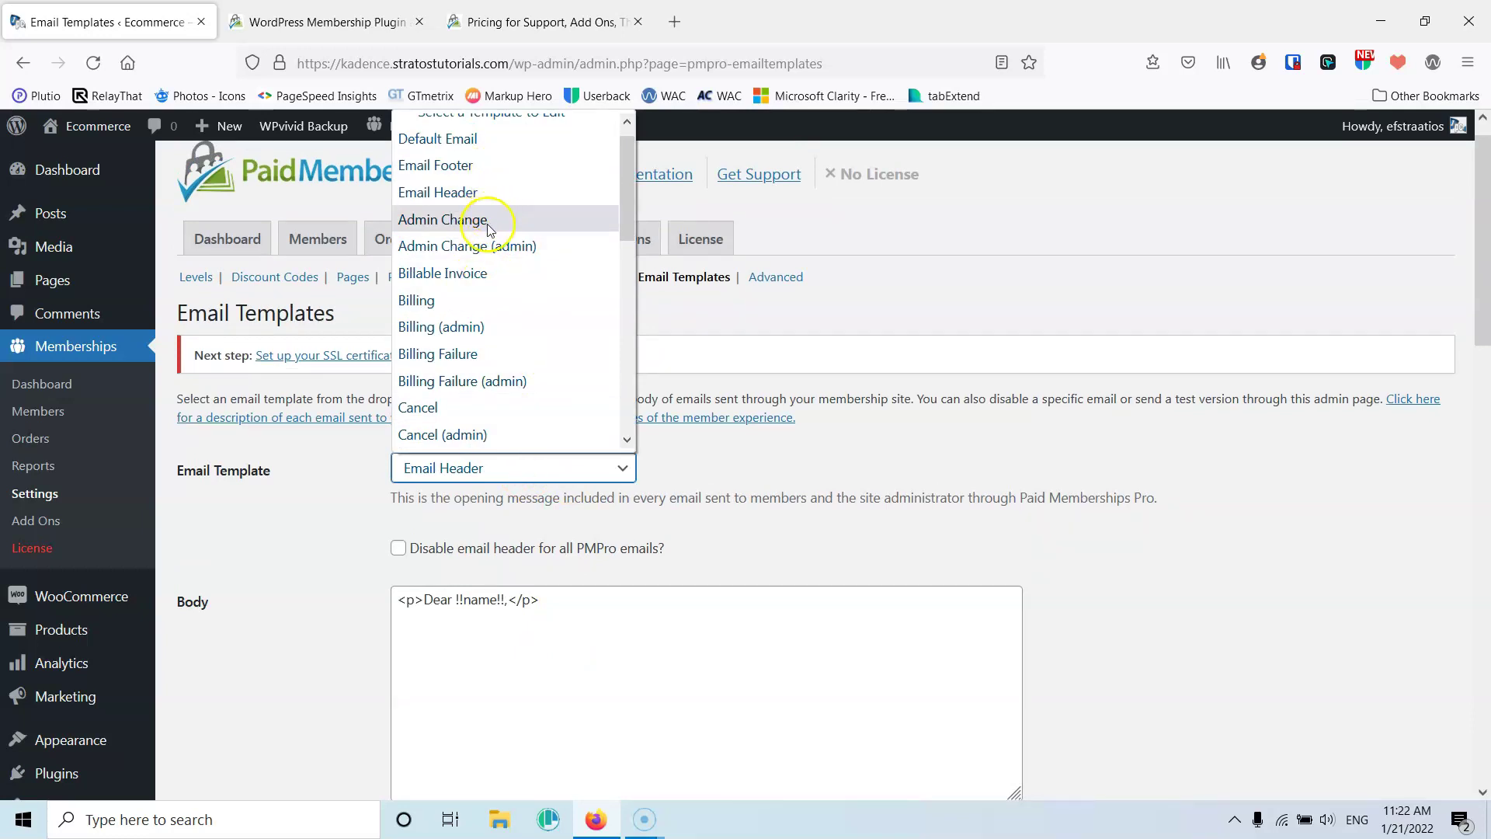
Review and save the Billing email template, then go to the Advanced settings
{"action": "left_click", "coordinate": [426, 303]}
{"action": "scroll", "coordinate": [396, 559], "scroll_direction": "down", "scroll_amount": 3}
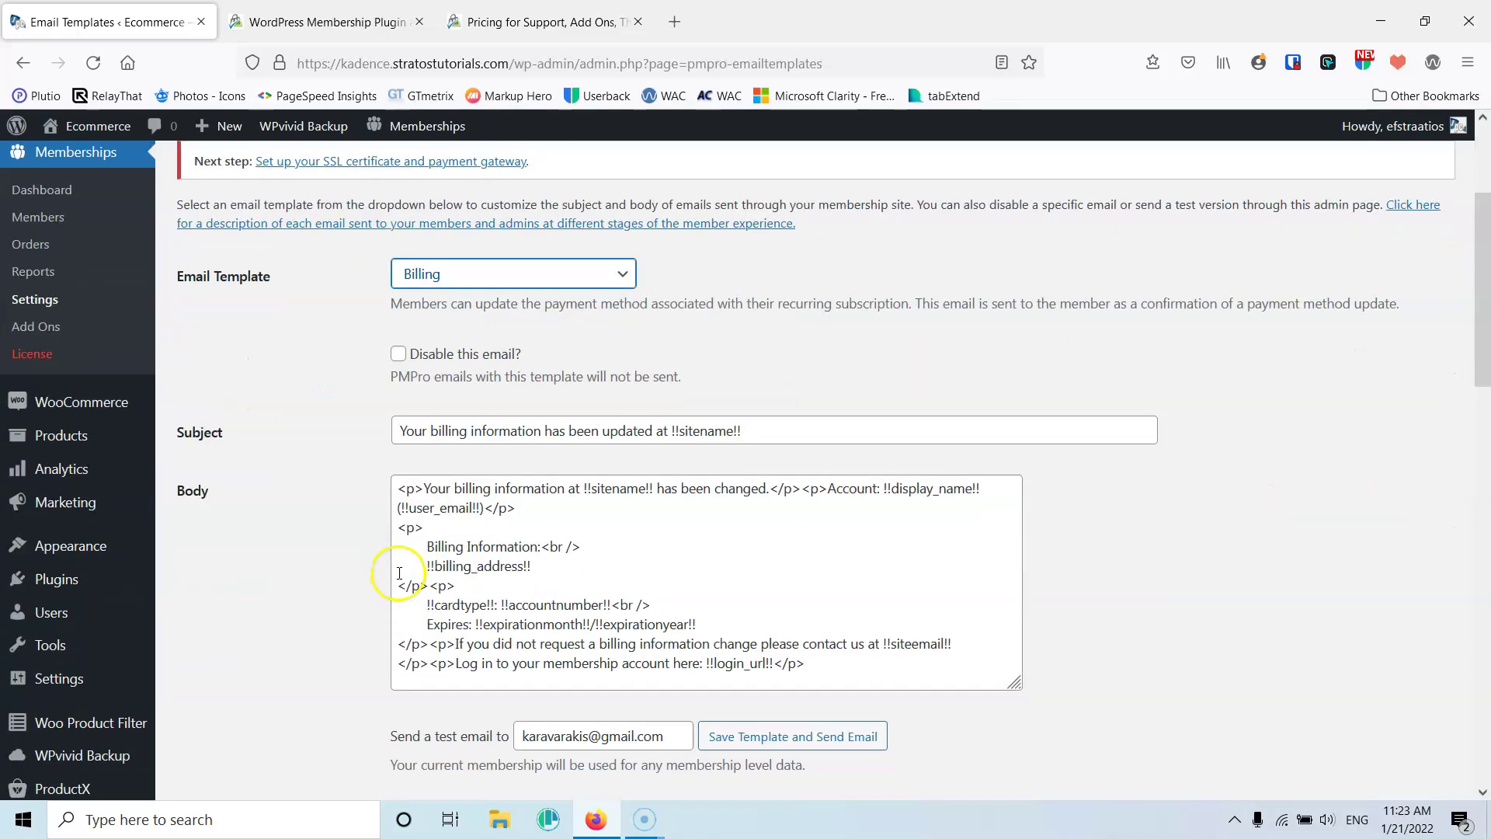
{"action": "scroll", "coordinate": [403, 550], "scroll_direction": "down", "scroll_amount": 3}
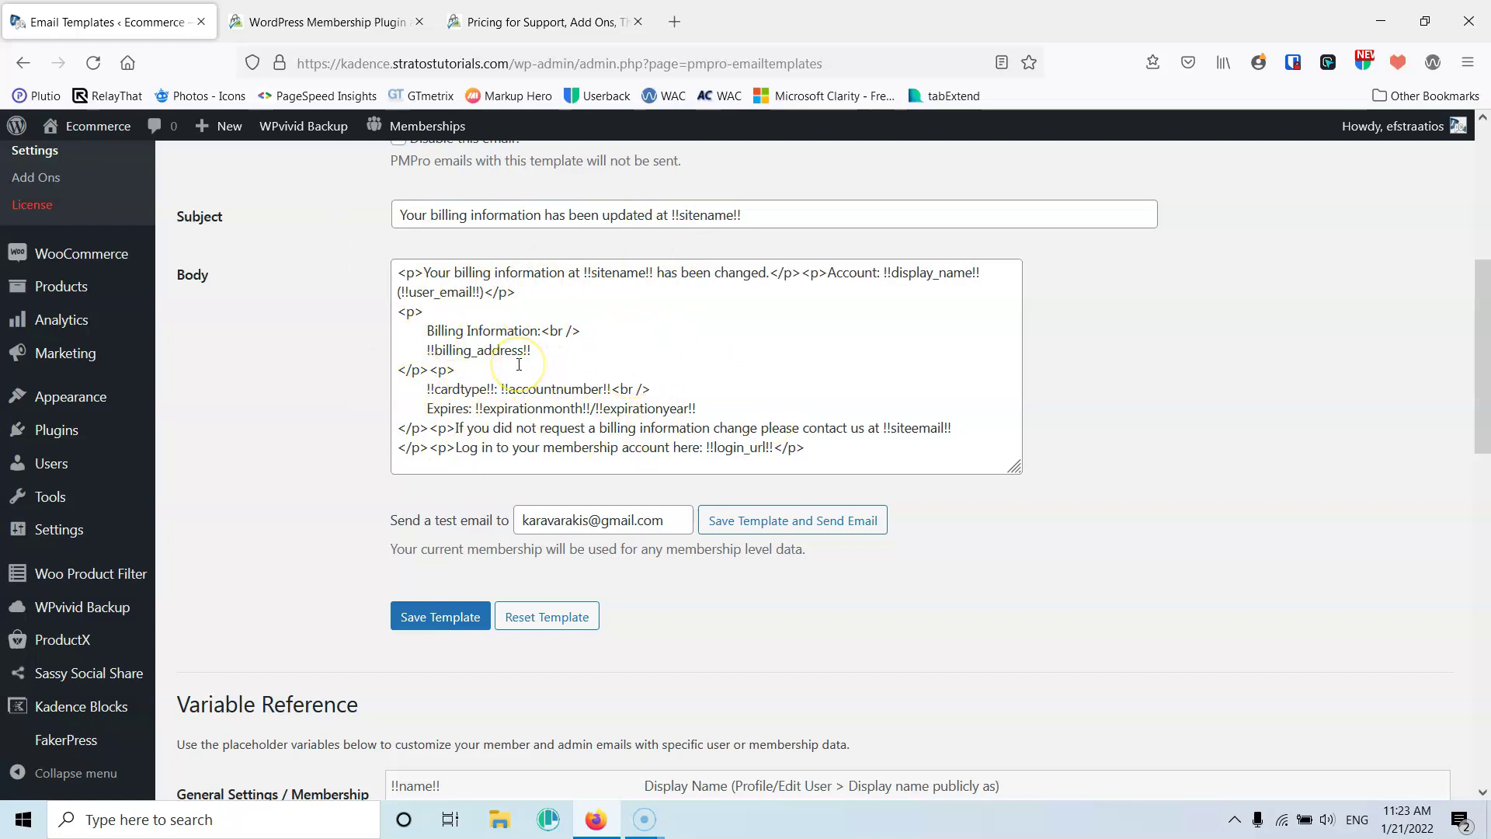
{"action": "scroll", "coordinate": [458, 372], "scroll_direction": "down", "scroll_amount": 4}
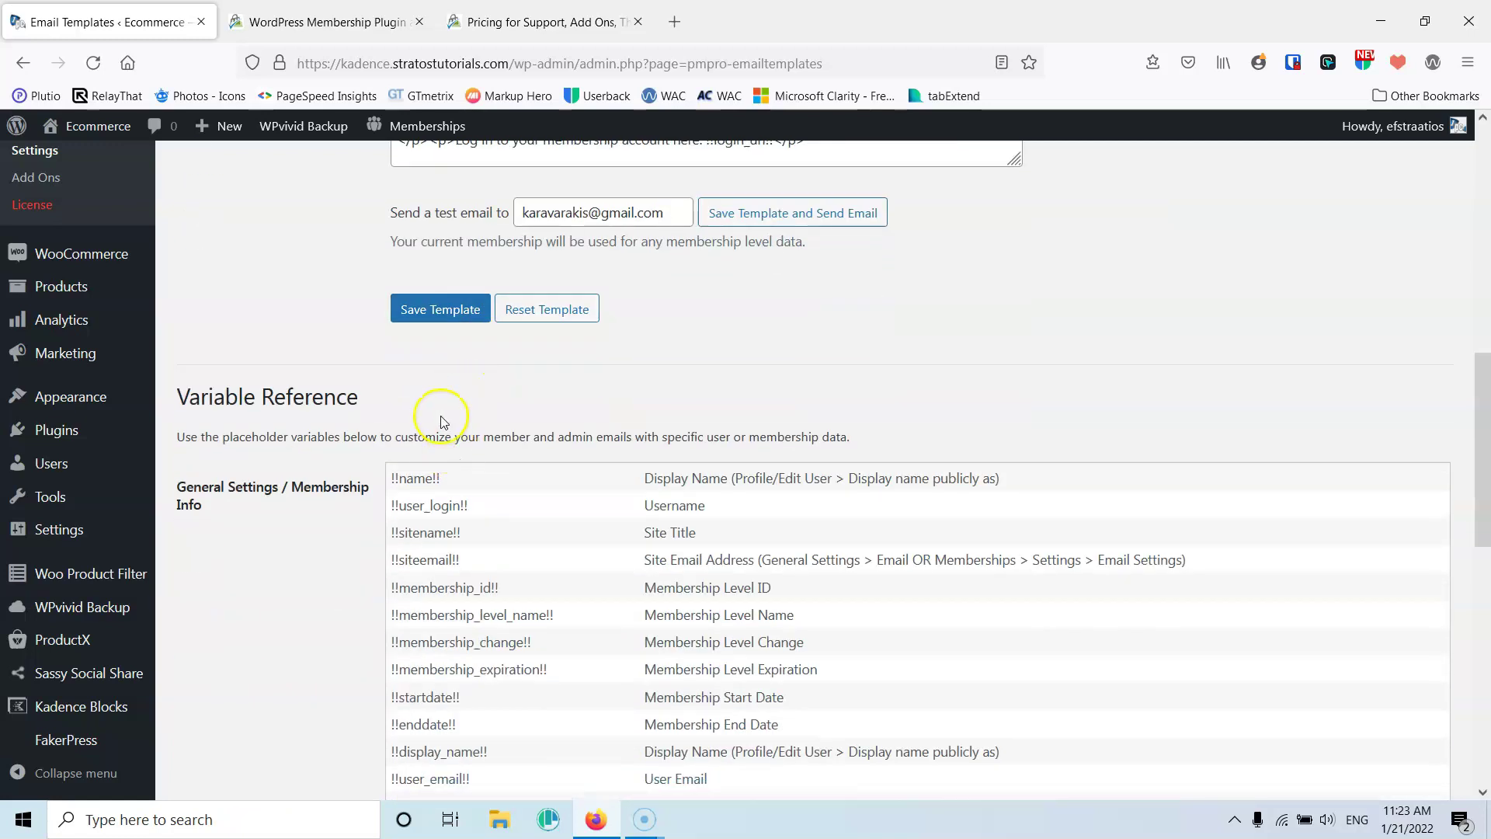
{"action": "left_click", "coordinate": [434, 308]}
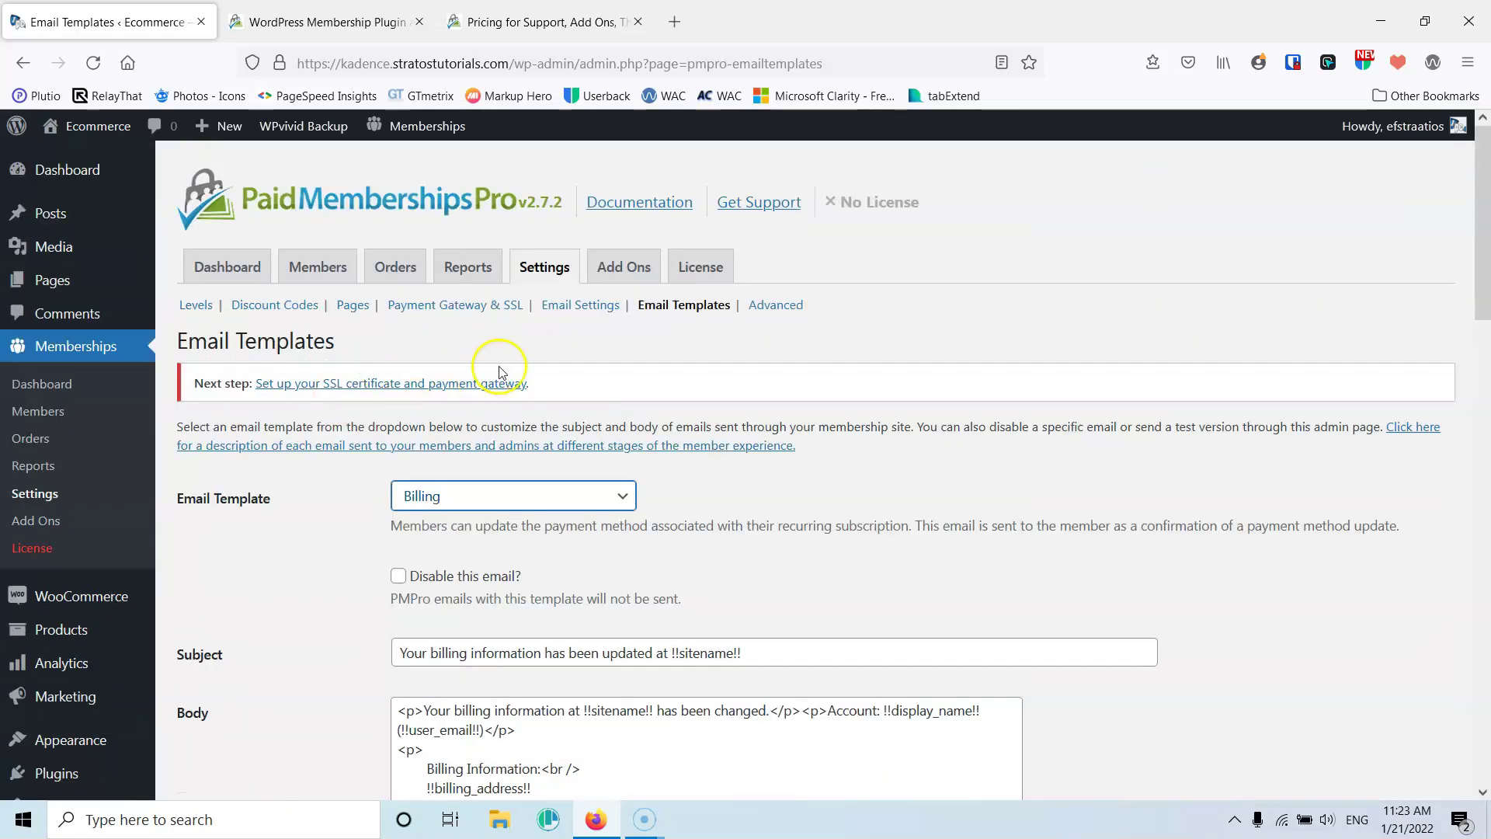
{"action": "left_click", "coordinate": [779, 308]}
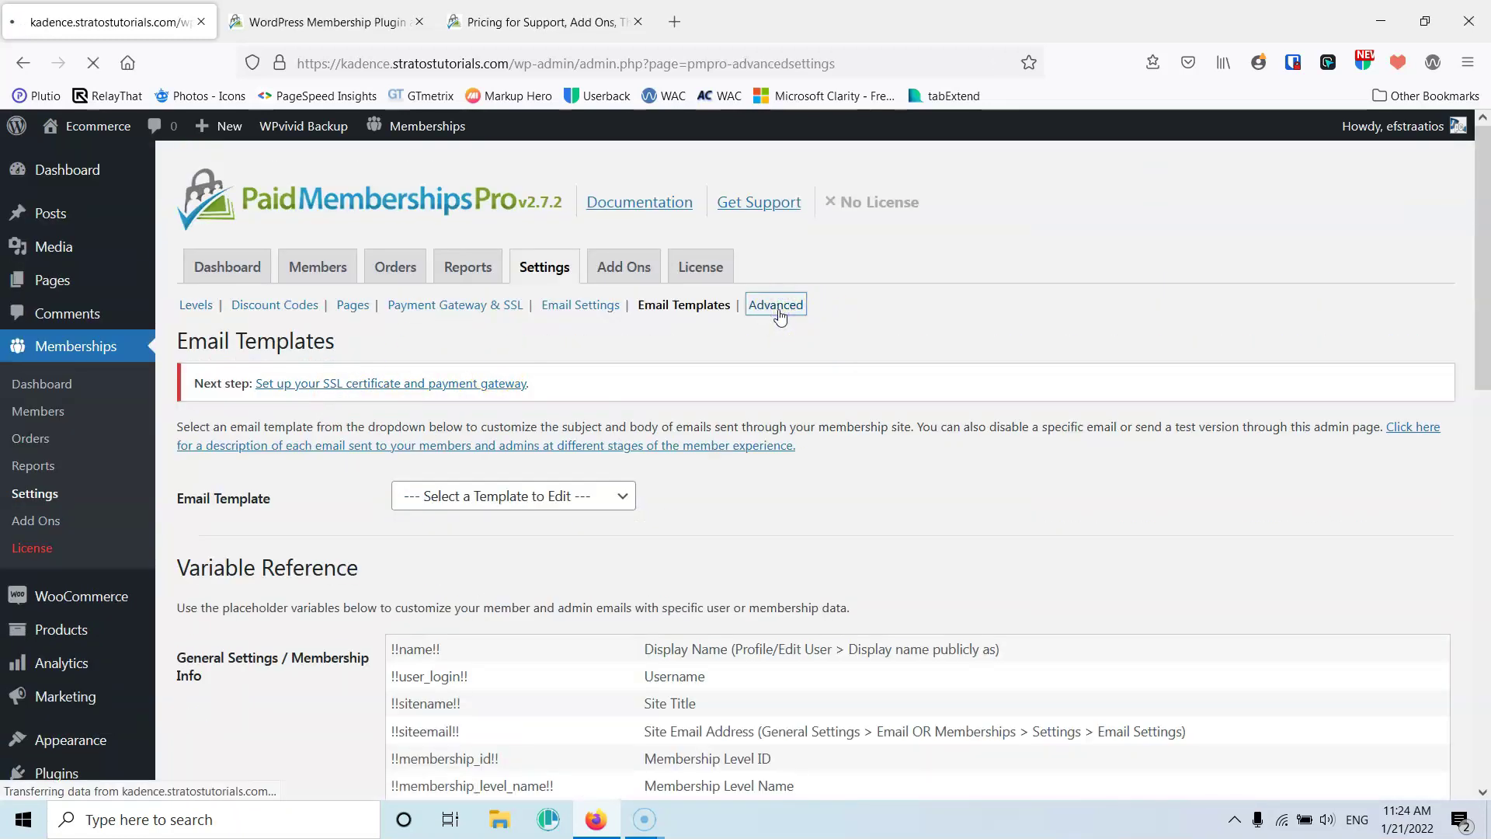
Tick 'Block all users with the Subscriber role' and 'Hide the Toolbar', then review the message and content options
{"action": "scroll", "coordinate": [464, 399], "scroll_direction": "down", "scroll_amount": 2}
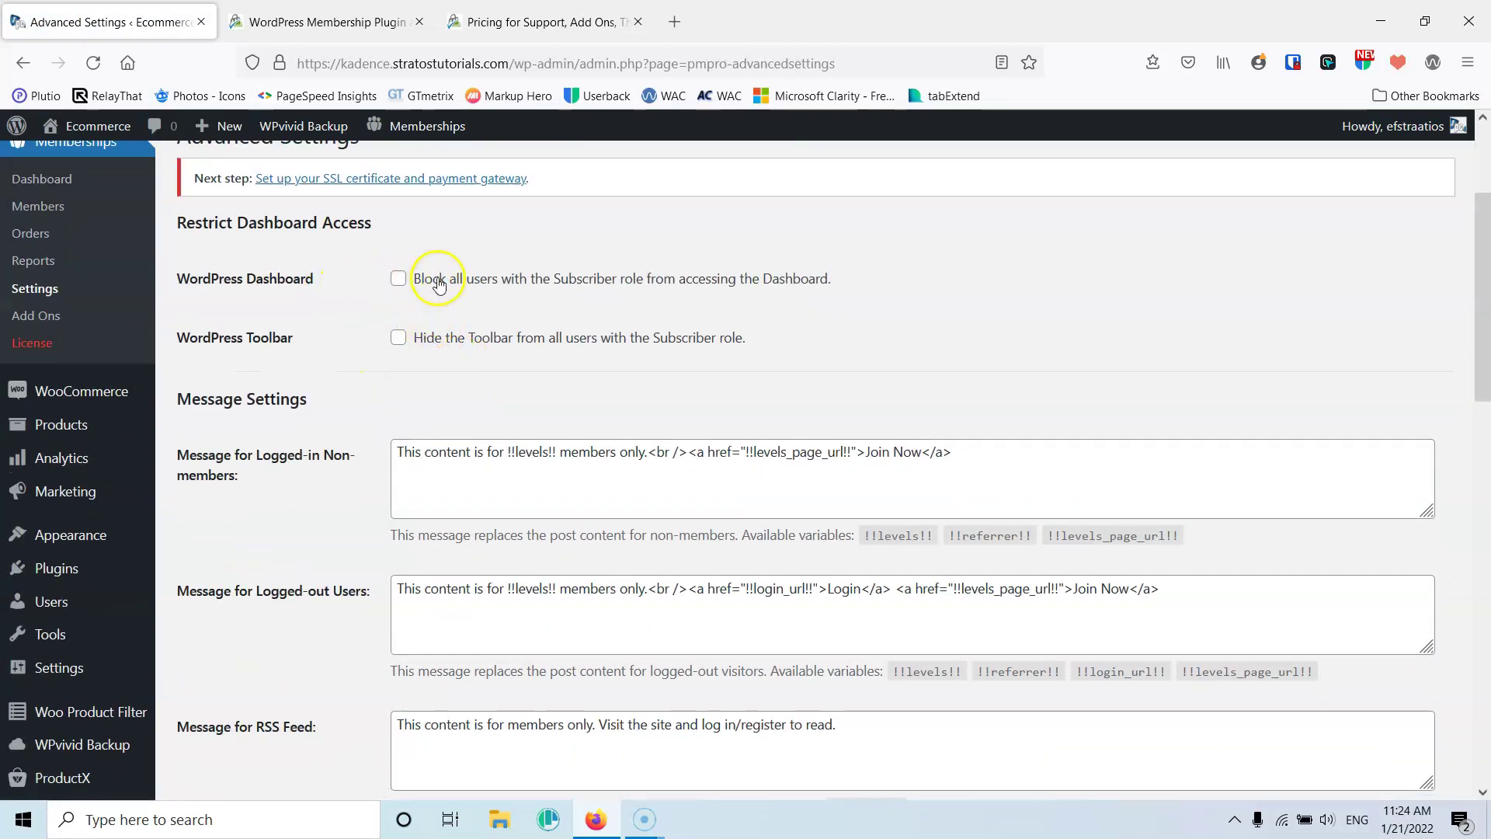
{"action": "left_click", "coordinate": [398, 280]}
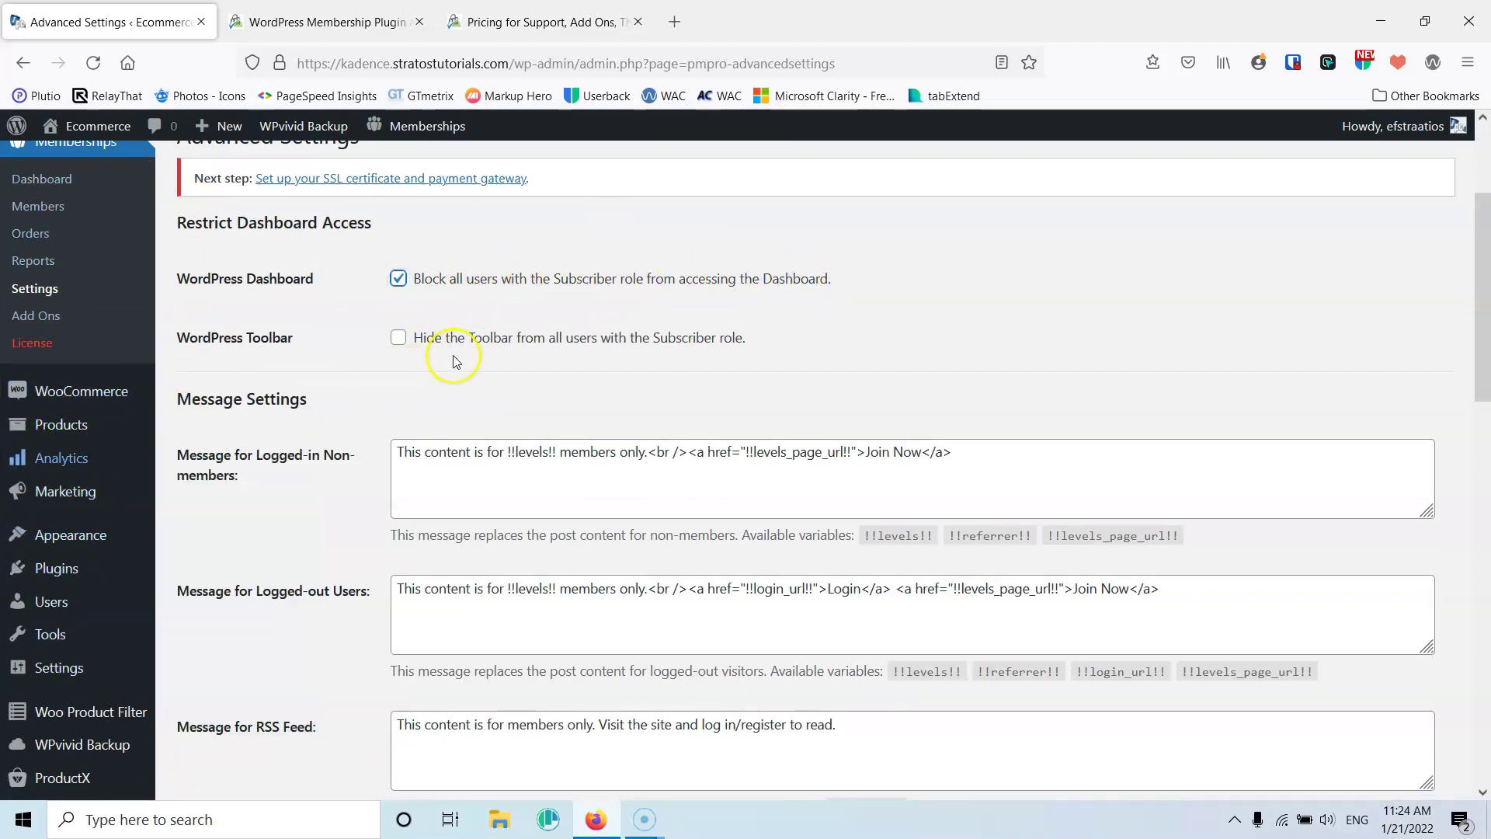
{"action": "left_click", "coordinate": [398, 338]}
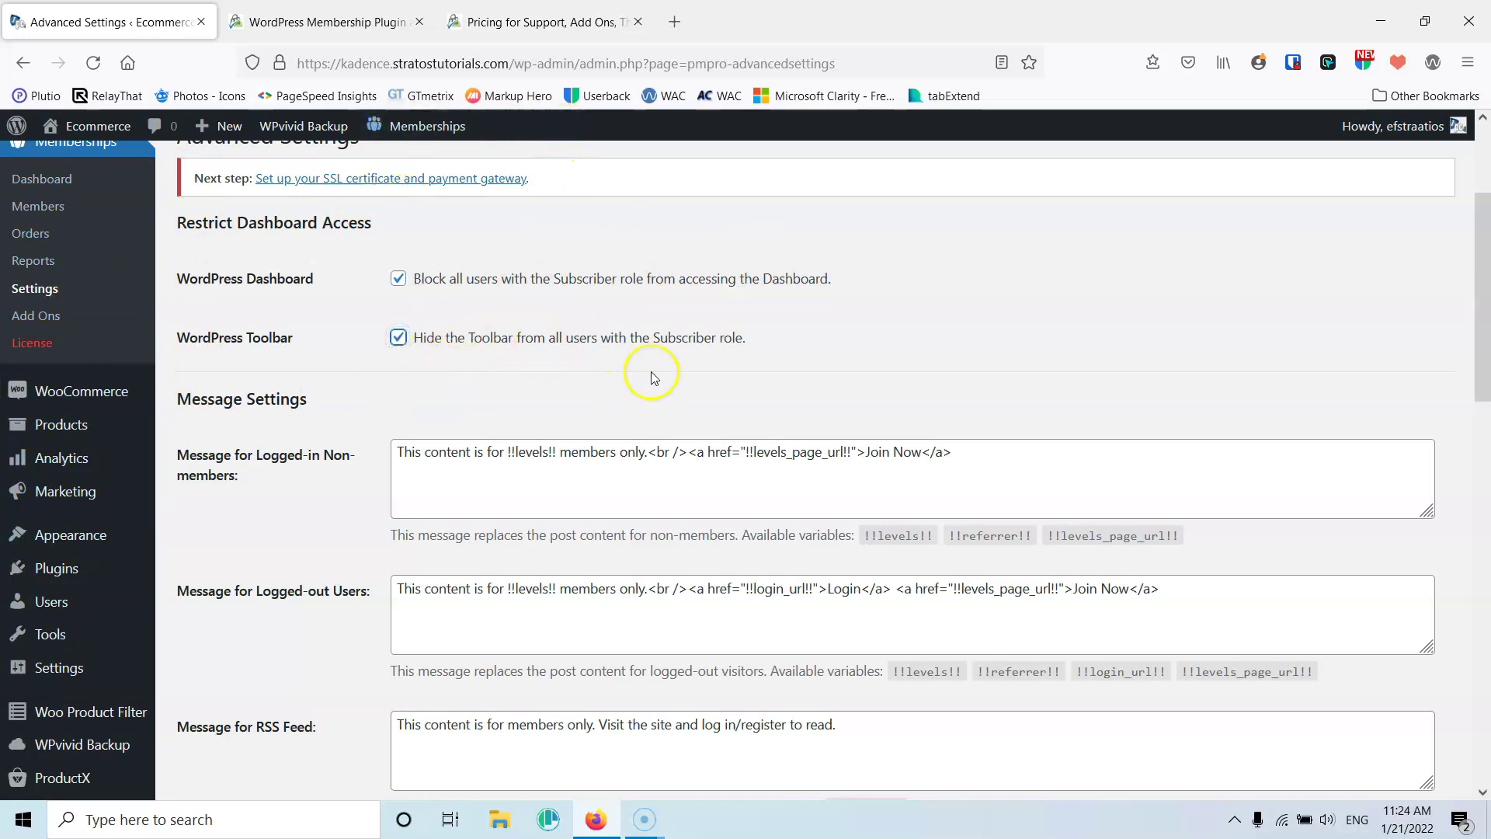
{"action": "scroll", "coordinate": [621, 389], "scroll_direction": "down", "scroll_amount": 3}
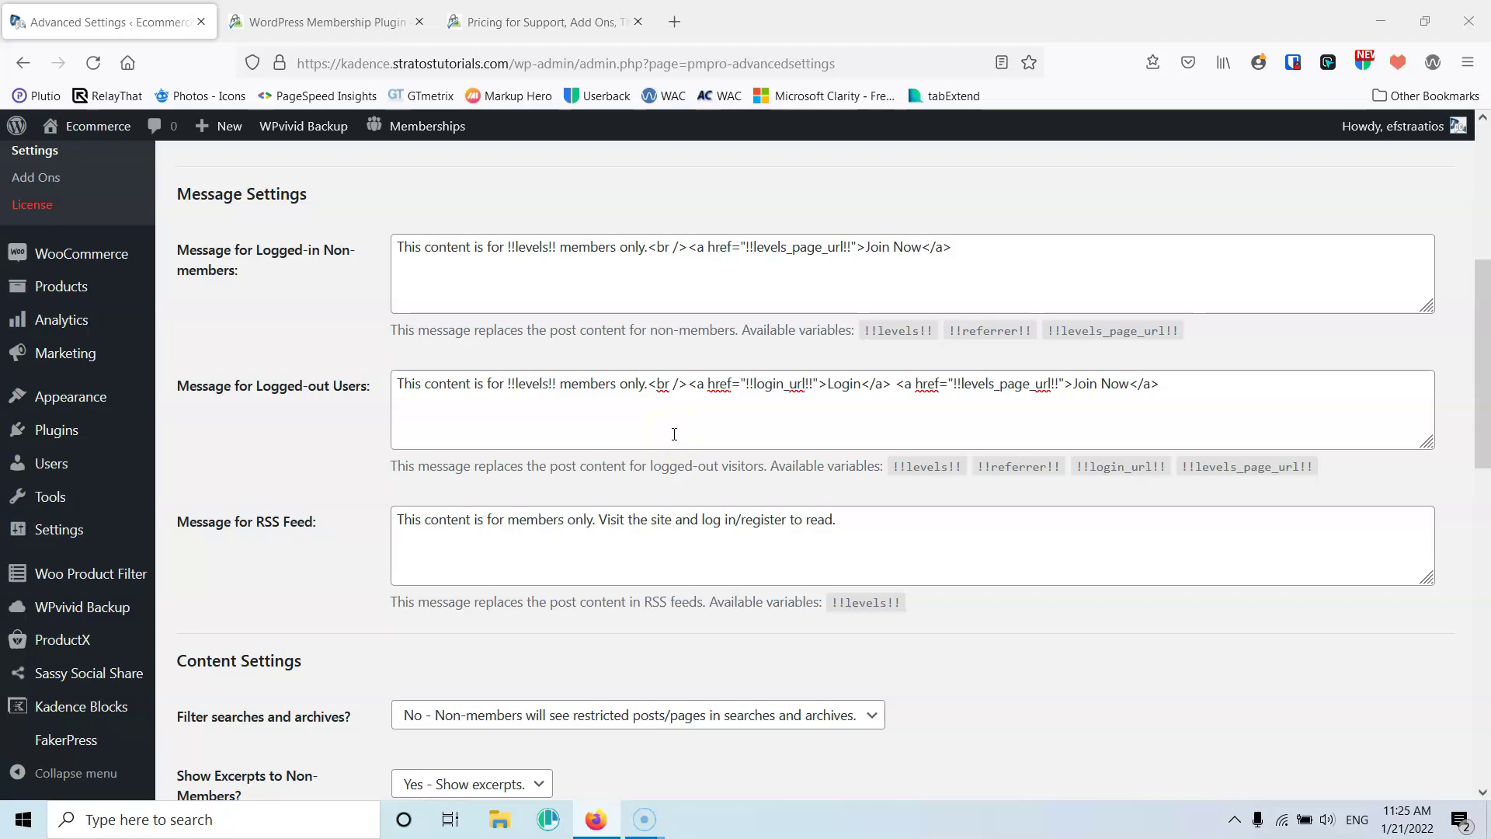
{"action": "scroll", "coordinate": [396, 493], "scroll_direction": "down", "scroll_amount": 3}
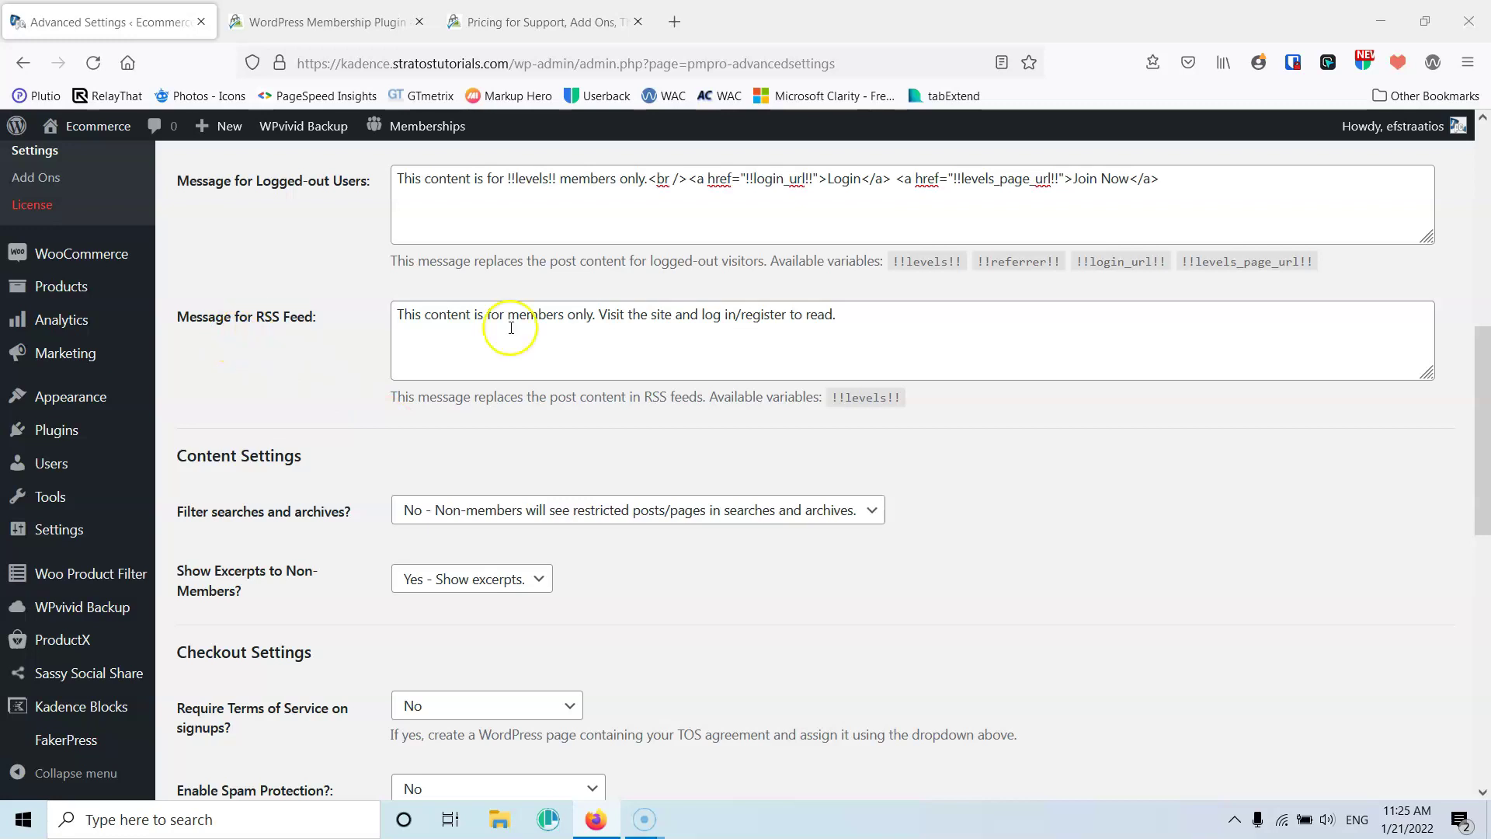
{"action": "scroll", "coordinate": [499, 331], "scroll_direction": "down", "scroll_amount": 2}
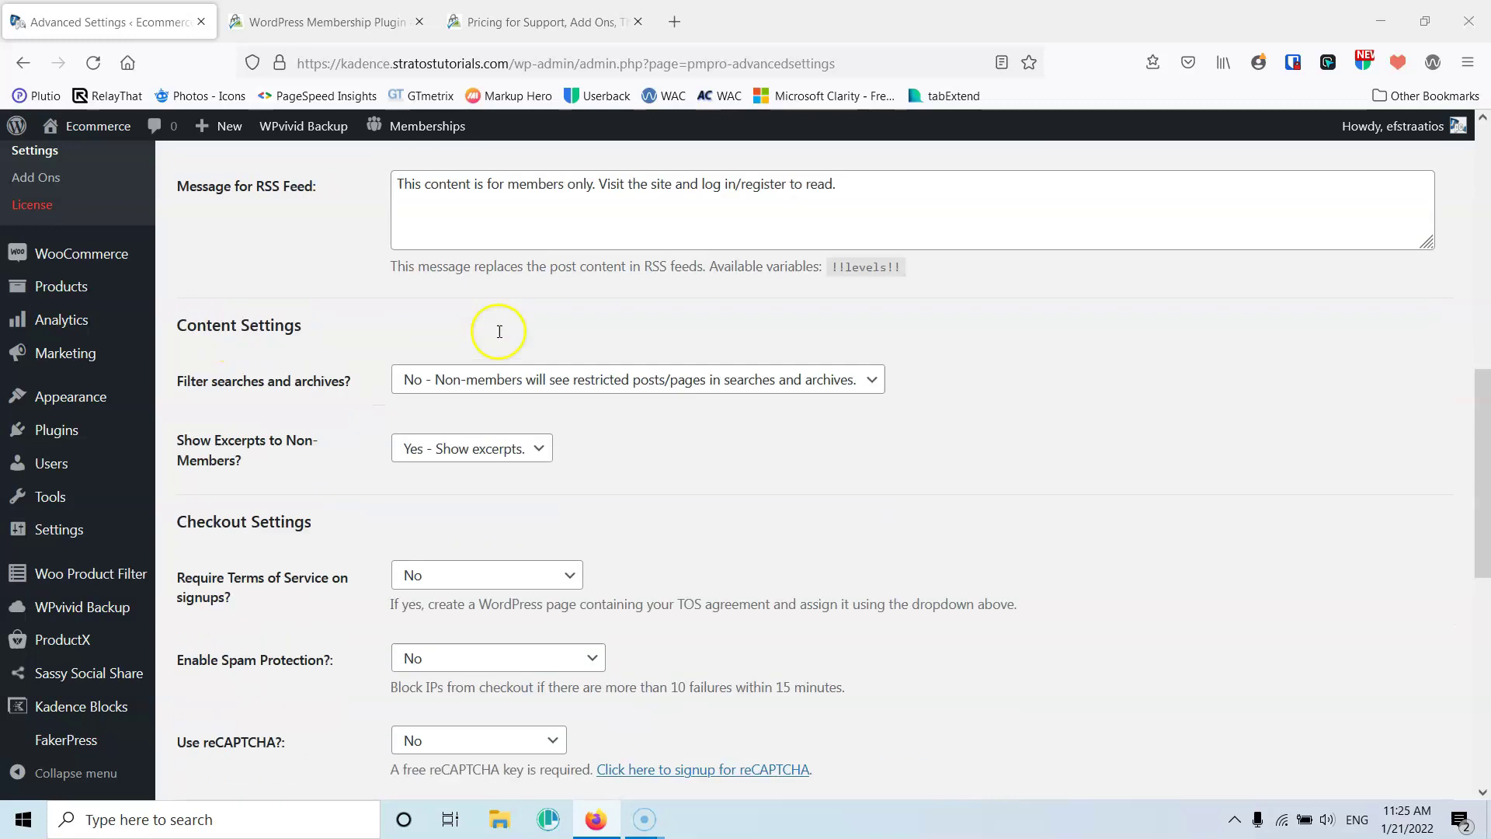
{"action": "scroll", "coordinate": [499, 332], "scroll_direction": "down", "scroll_amount": 1}
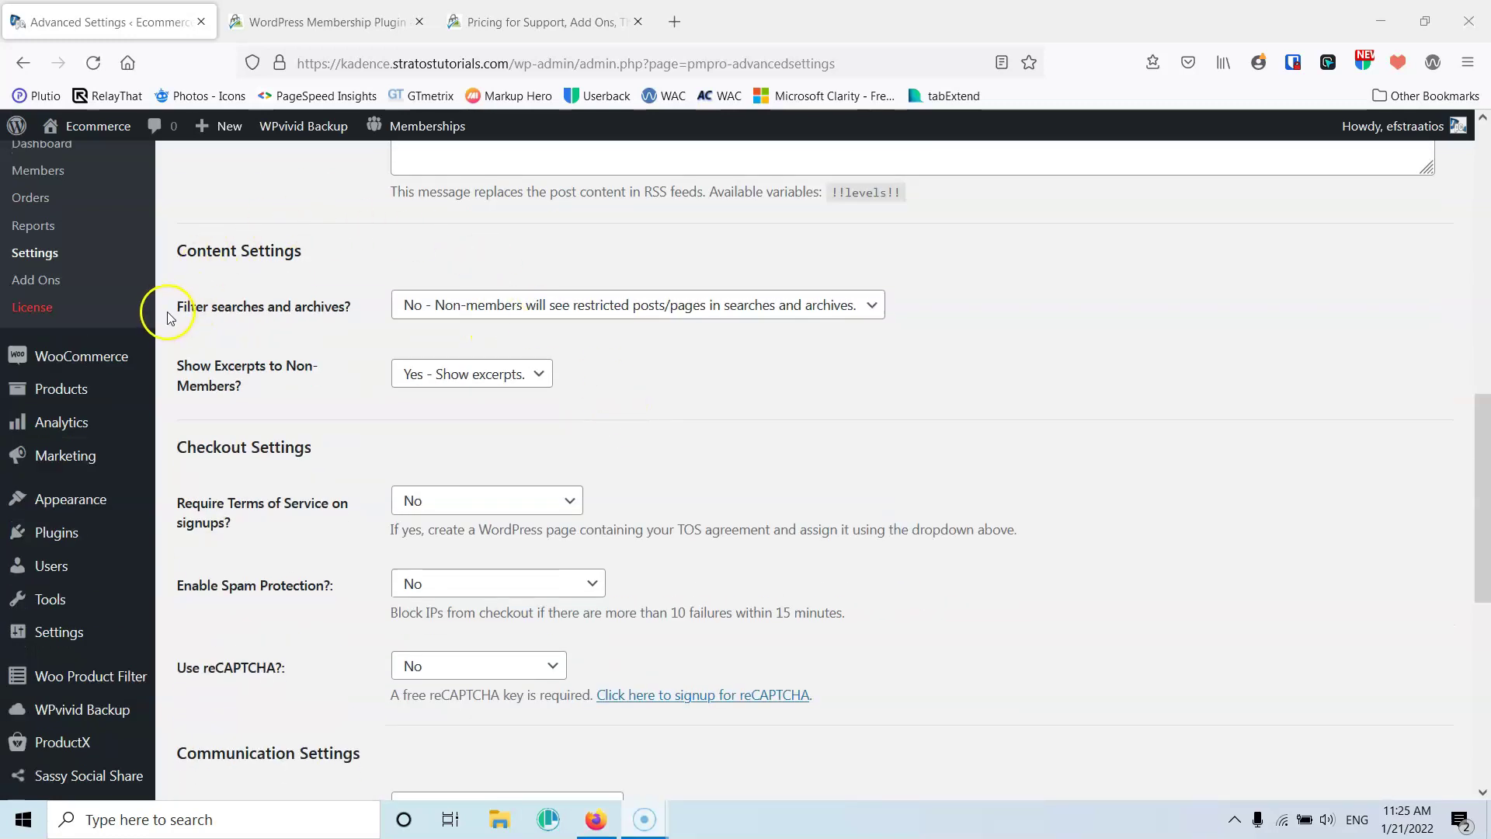
{"action": "left_click_drag", "start_coordinate": [169, 318], "coordinate": [316, 306]}
{"action": "left_click", "coordinate": [309, 323]}
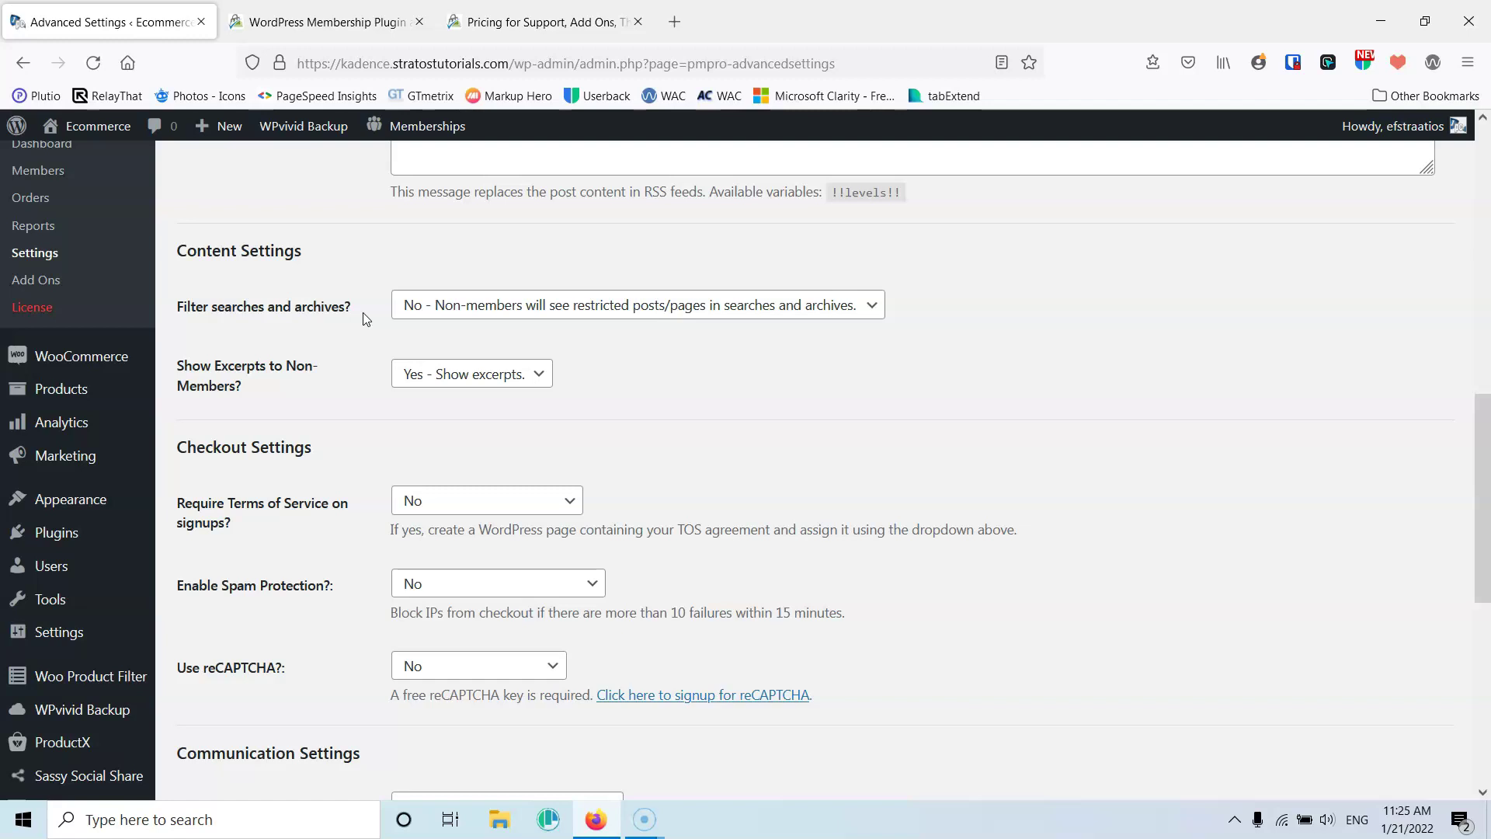
{"action": "left_click", "coordinate": [455, 392]}
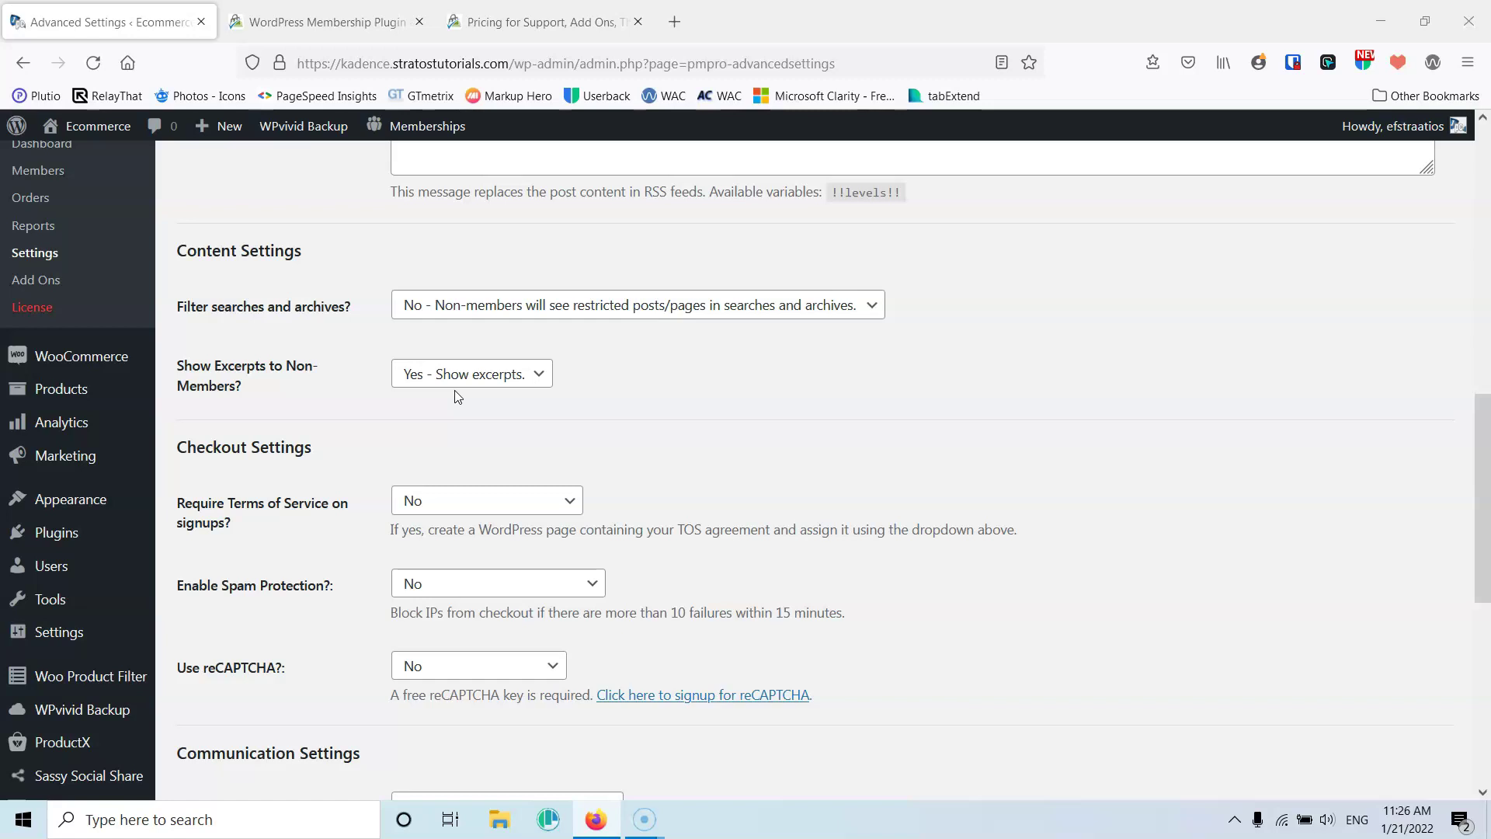
{"action": "left_click", "coordinate": [569, 495]}
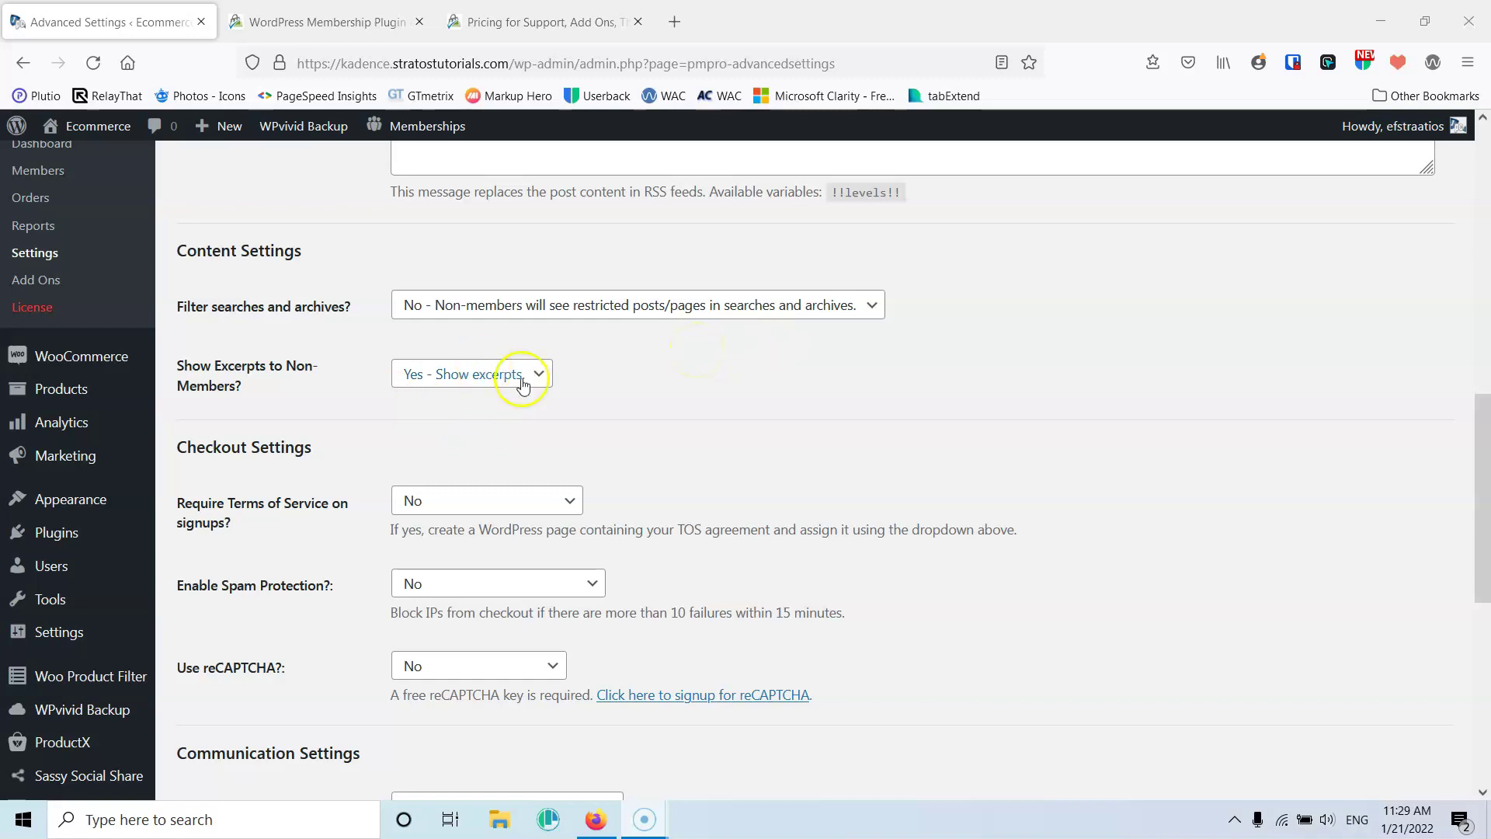
{"action": "scroll", "coordinate": [585, 418], "scroll_direction": "down", "scroll_amount": 3}
{"action": "scroll", "coordinate": [585, 416], "scroll_direction": "down", "scroll_amount": 3}
Save the advanced settings and load the site's home page in a new private window
{"action": "left_click", "coordinate": [200, 630]}
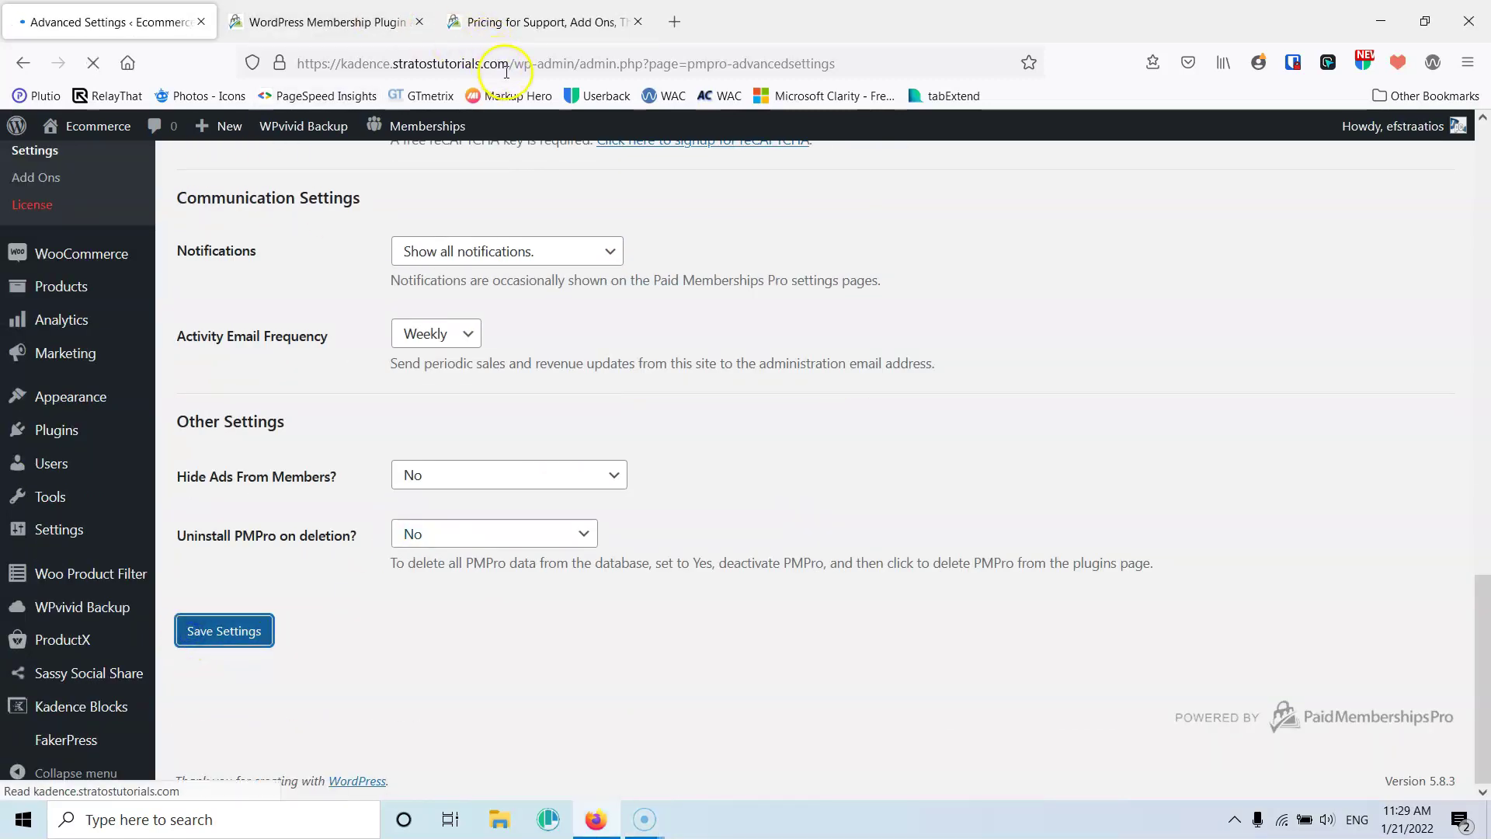
{"action": "left_click_drag", "start_coordinate": [508, 62], "coordinate": [299, 87]}
{"action": "key", "text": "ctrl+c"}
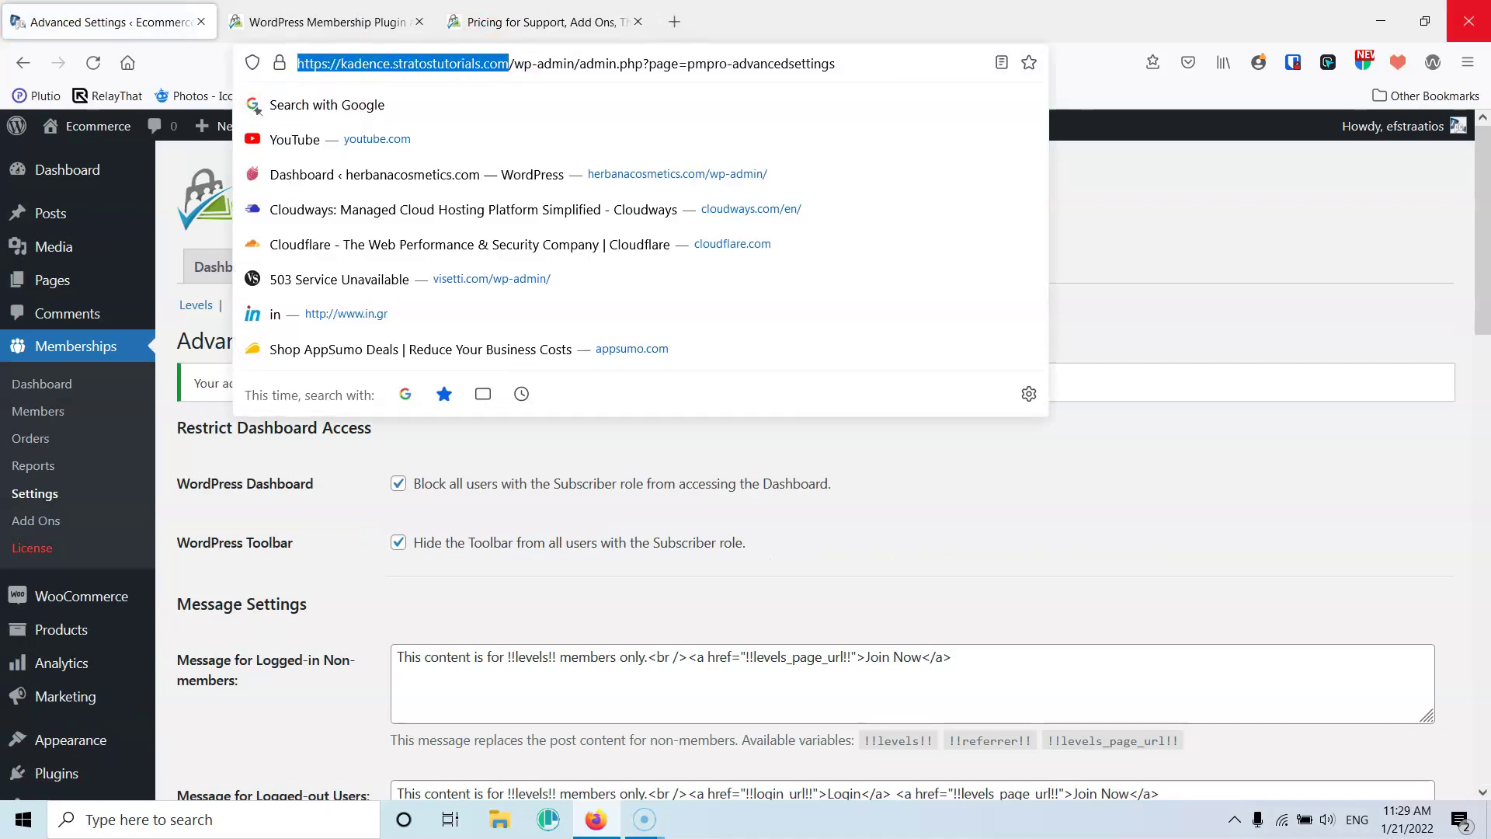
{"action": "left_click", "coordinate": [1467, 66]}
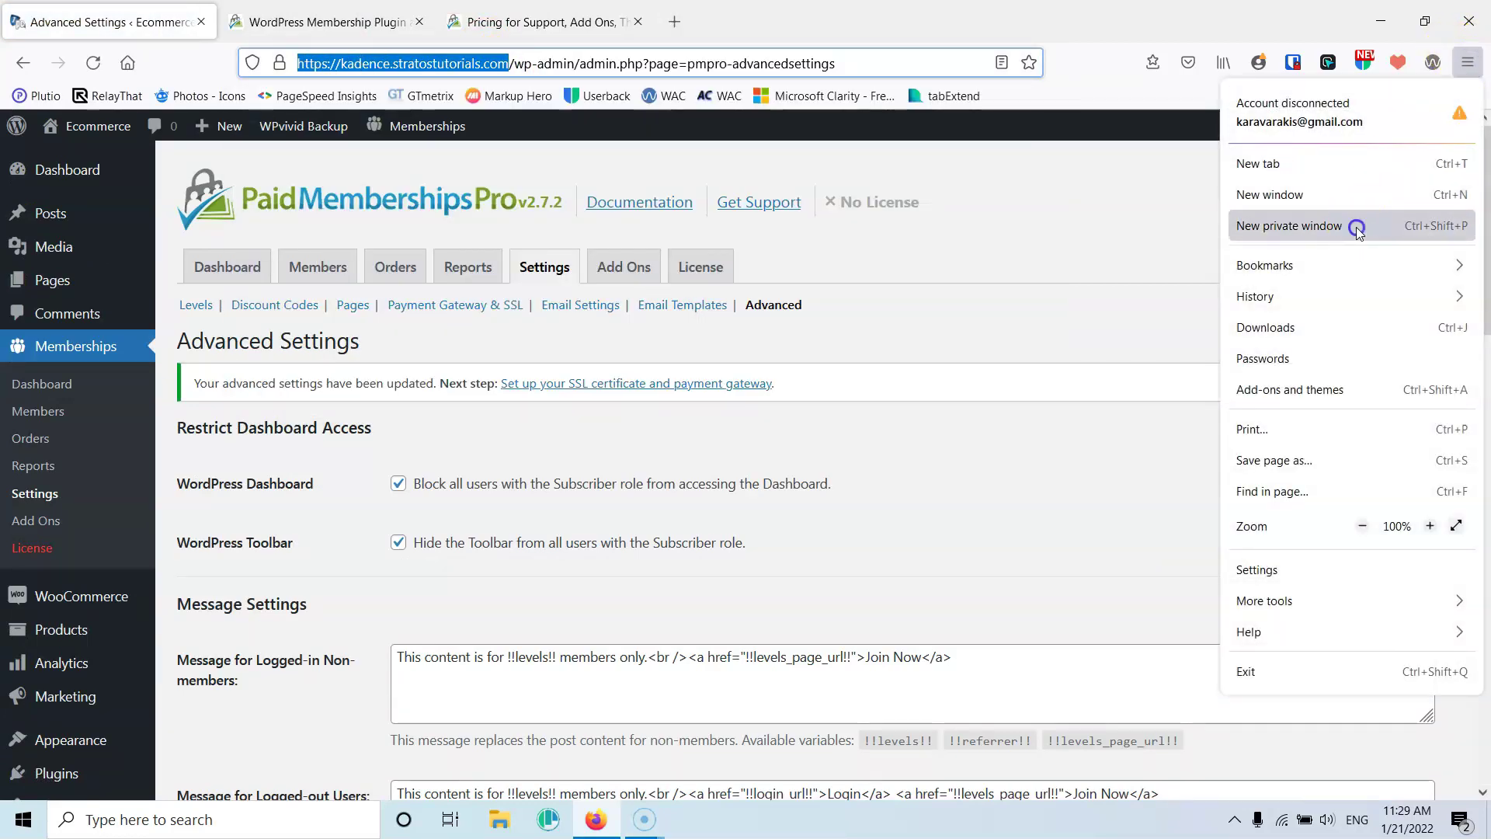
{"action": "left_click", "coordinate": [1289, 225]}
{"action": "key", "text": "ctrl+v"}
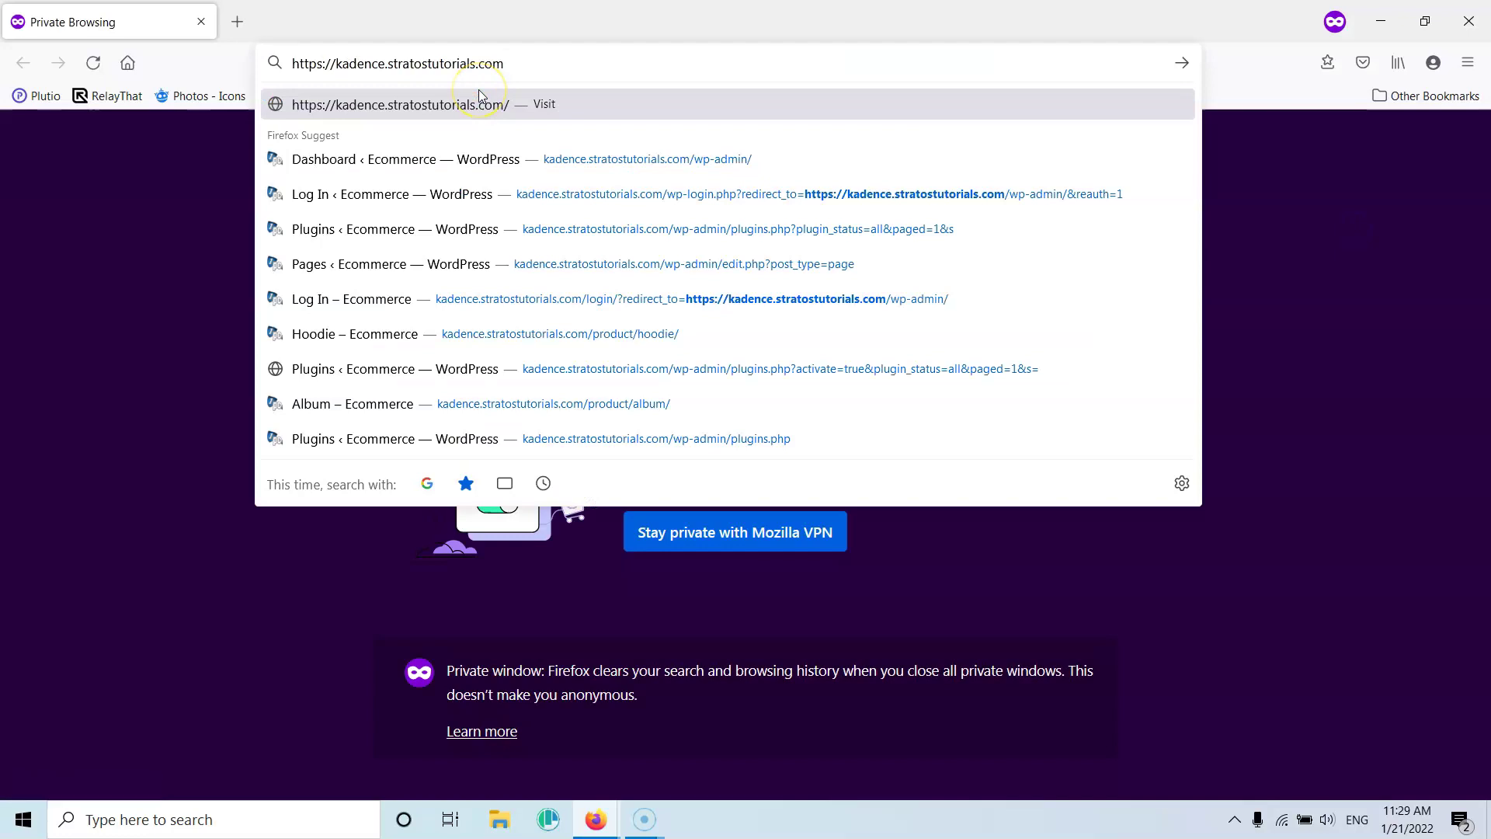
{"action": "key", "text": "Return"}
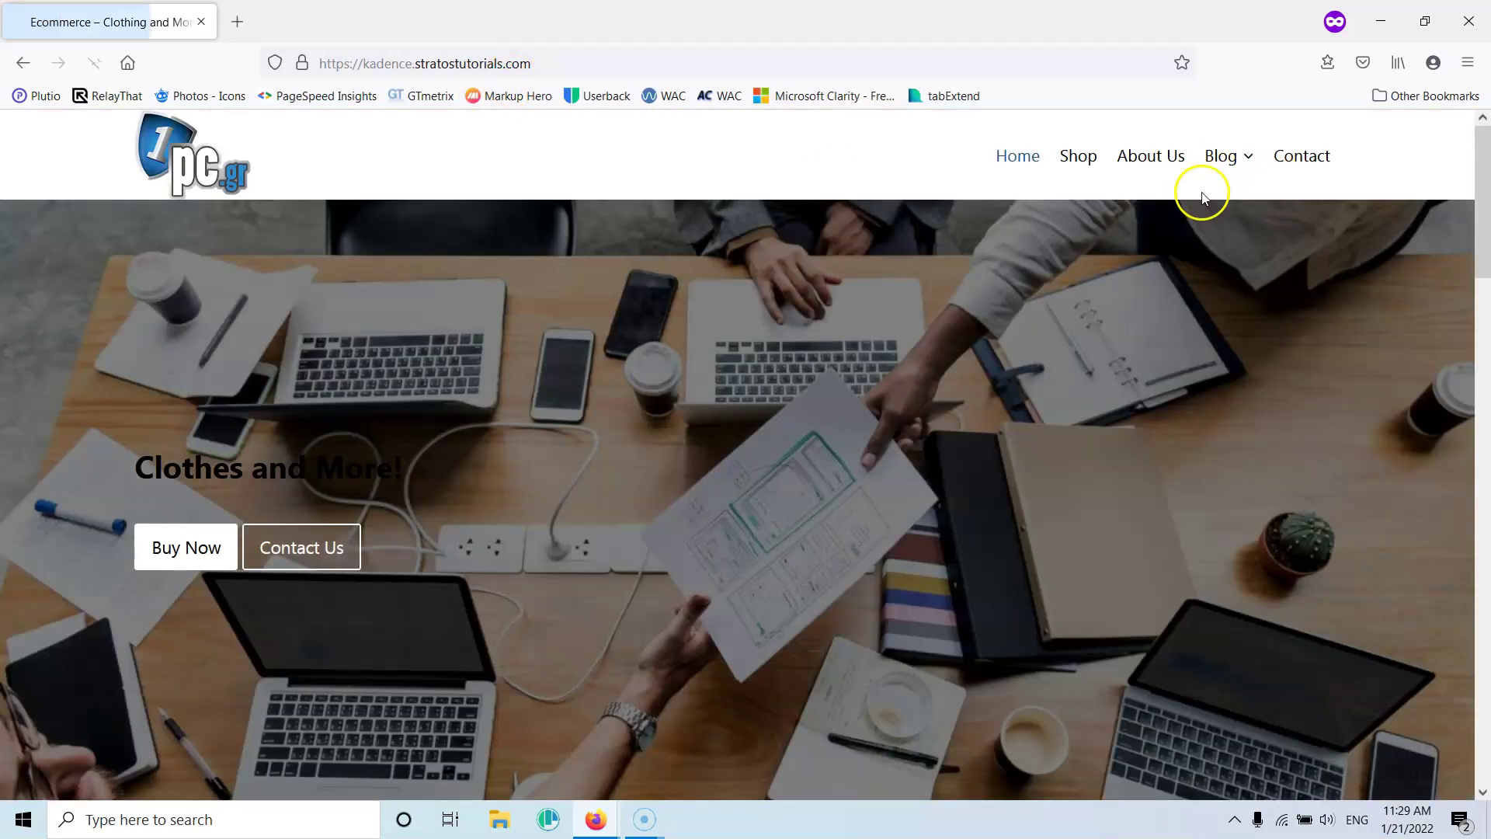
Open the Silver post 'Vero assumenda voluptates itaque sint libero' to see its Silver-members-only notice
{"action": "mouse_move", "coordinate": [1222, 159]}
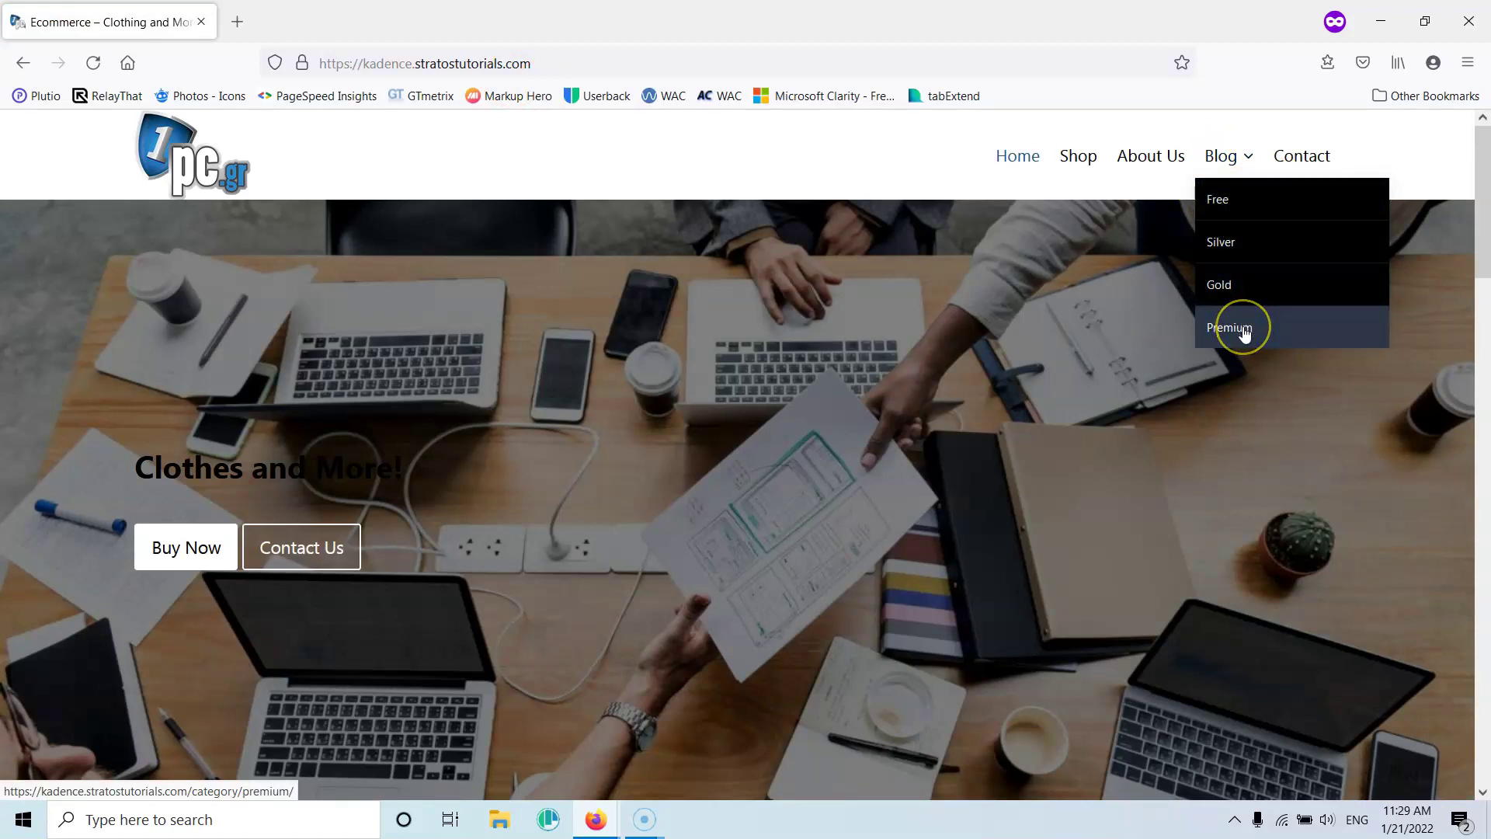
{"action": "left_click", "coordinate": [1246, 243]}
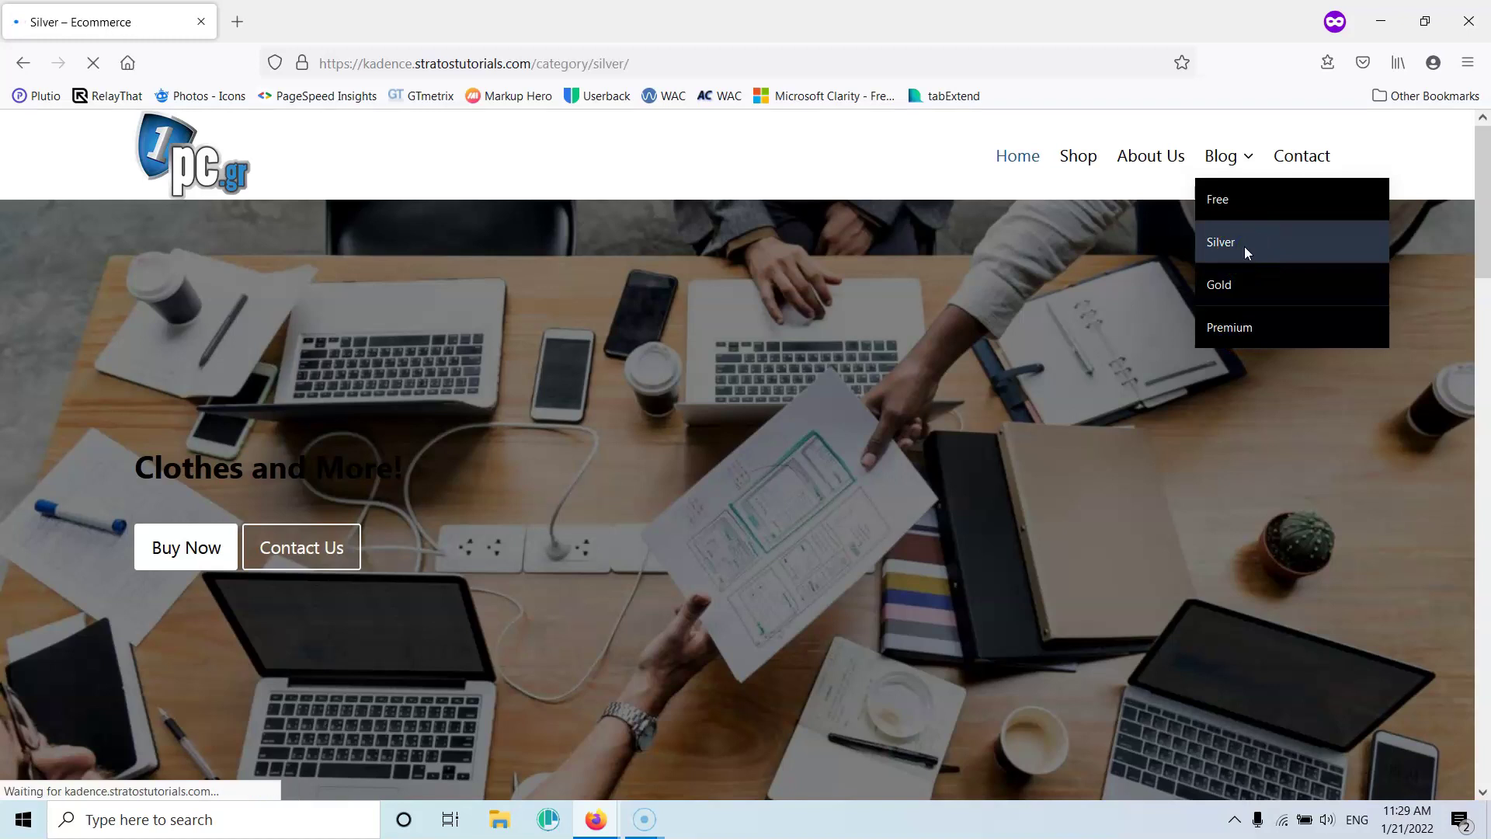
{"action": "left_click", "coordinate": [1232, 245]}
{"action": "scroll", "coordinate": [934, 317], "scroll_direction": "down", "scroll_amount": 15}
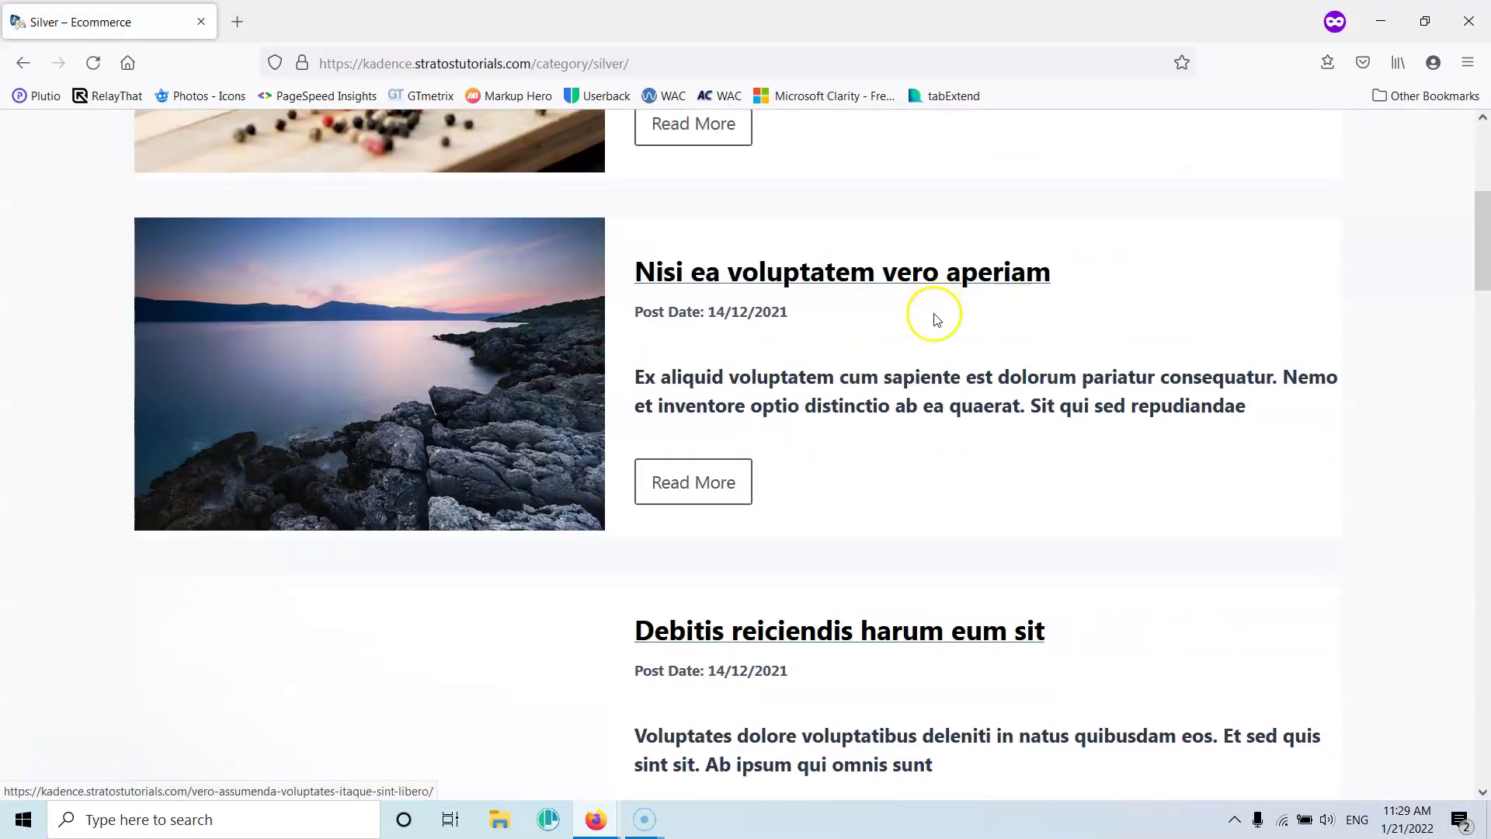
{"action": "scroll", "coordinate": [934, 317], "scroll_direction": "down", "scroll_amount": 8}
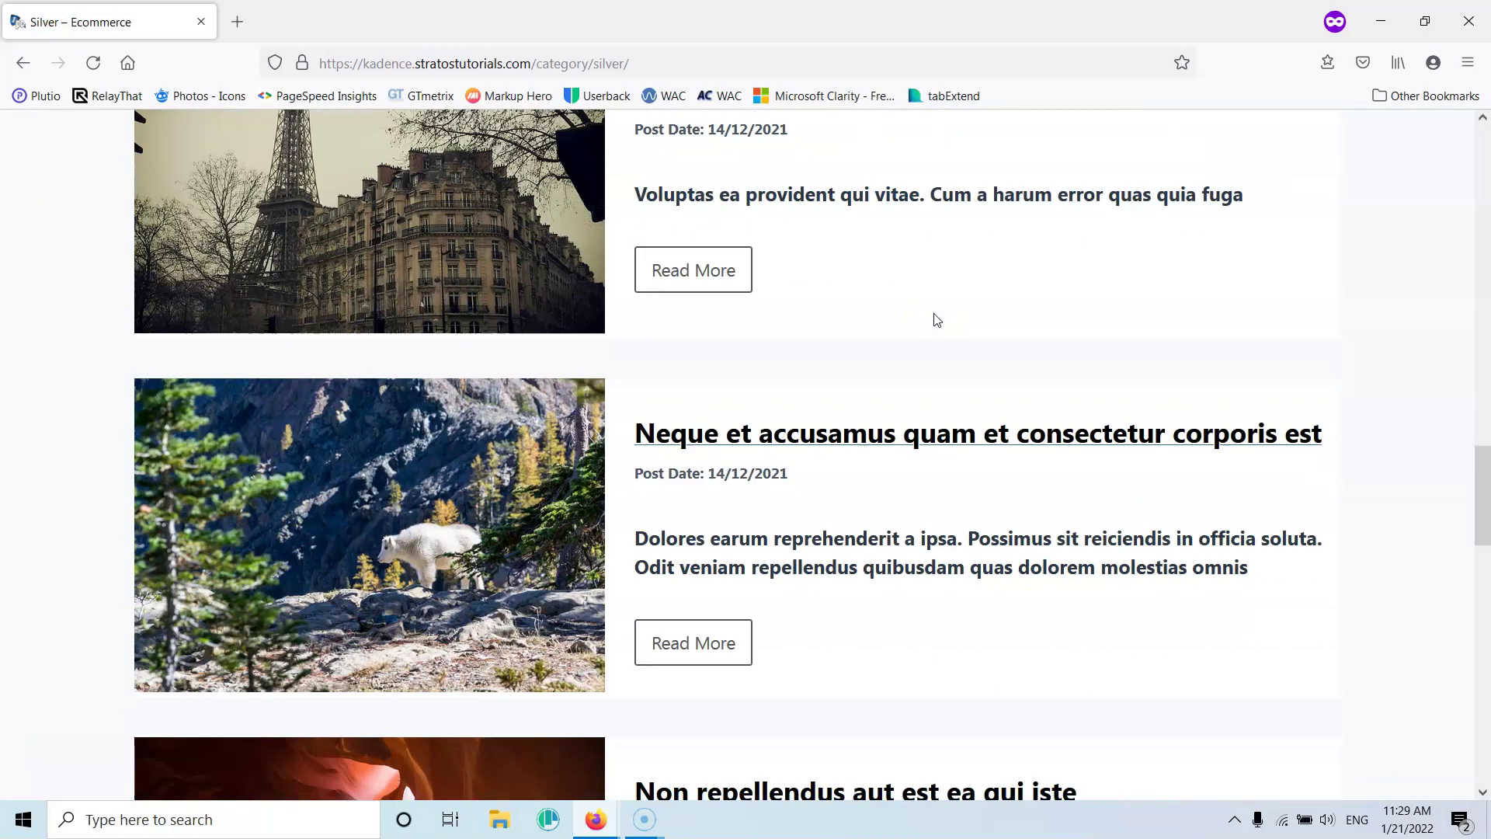
{"action": "scroll", "coordinate": [975, 294], "scroll_direction": "up", "scroll_amount": 20}
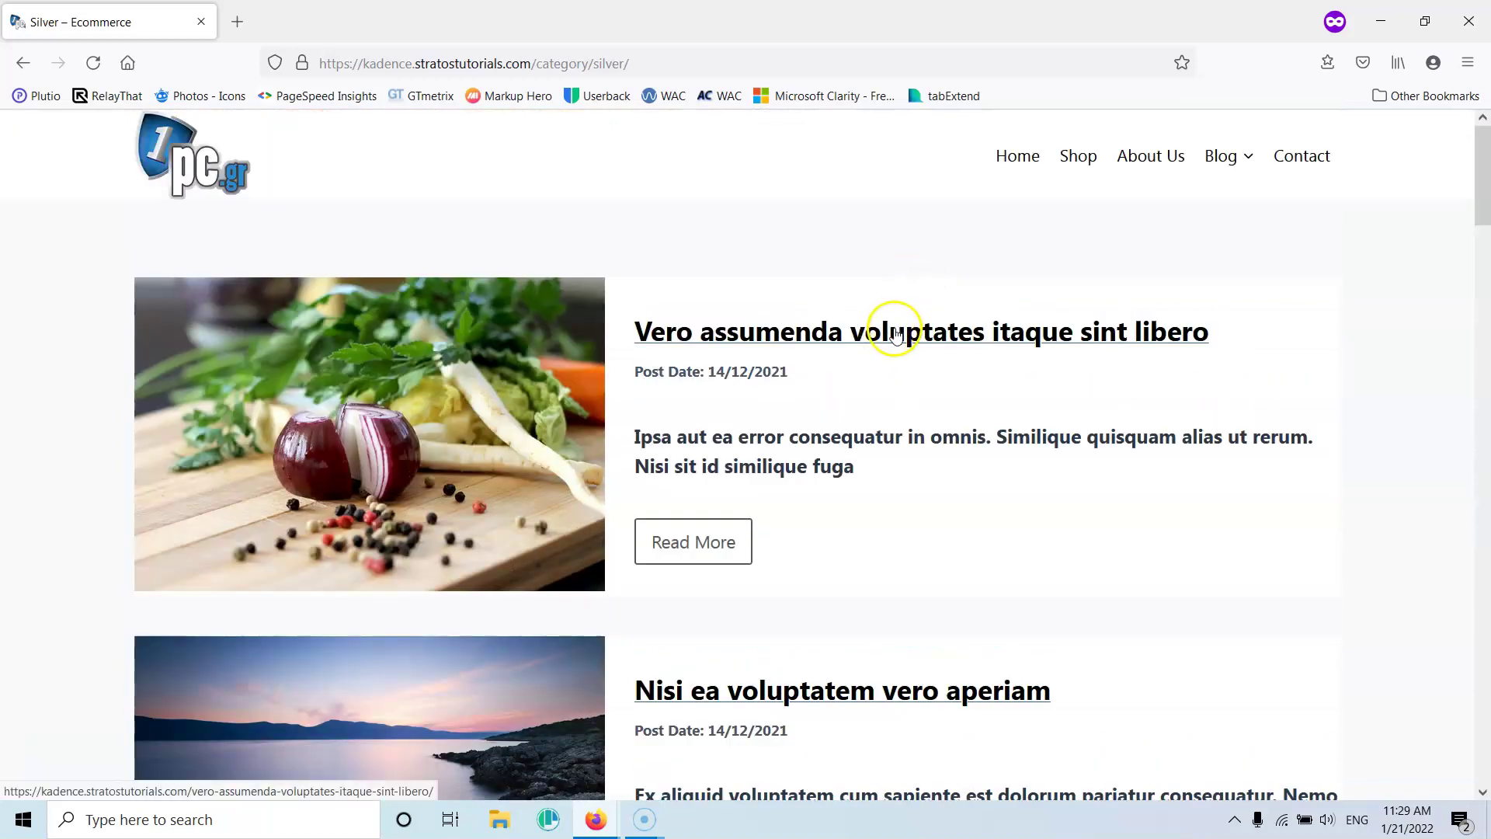
{"action": "left_click", "coordinate": [896, 332]}
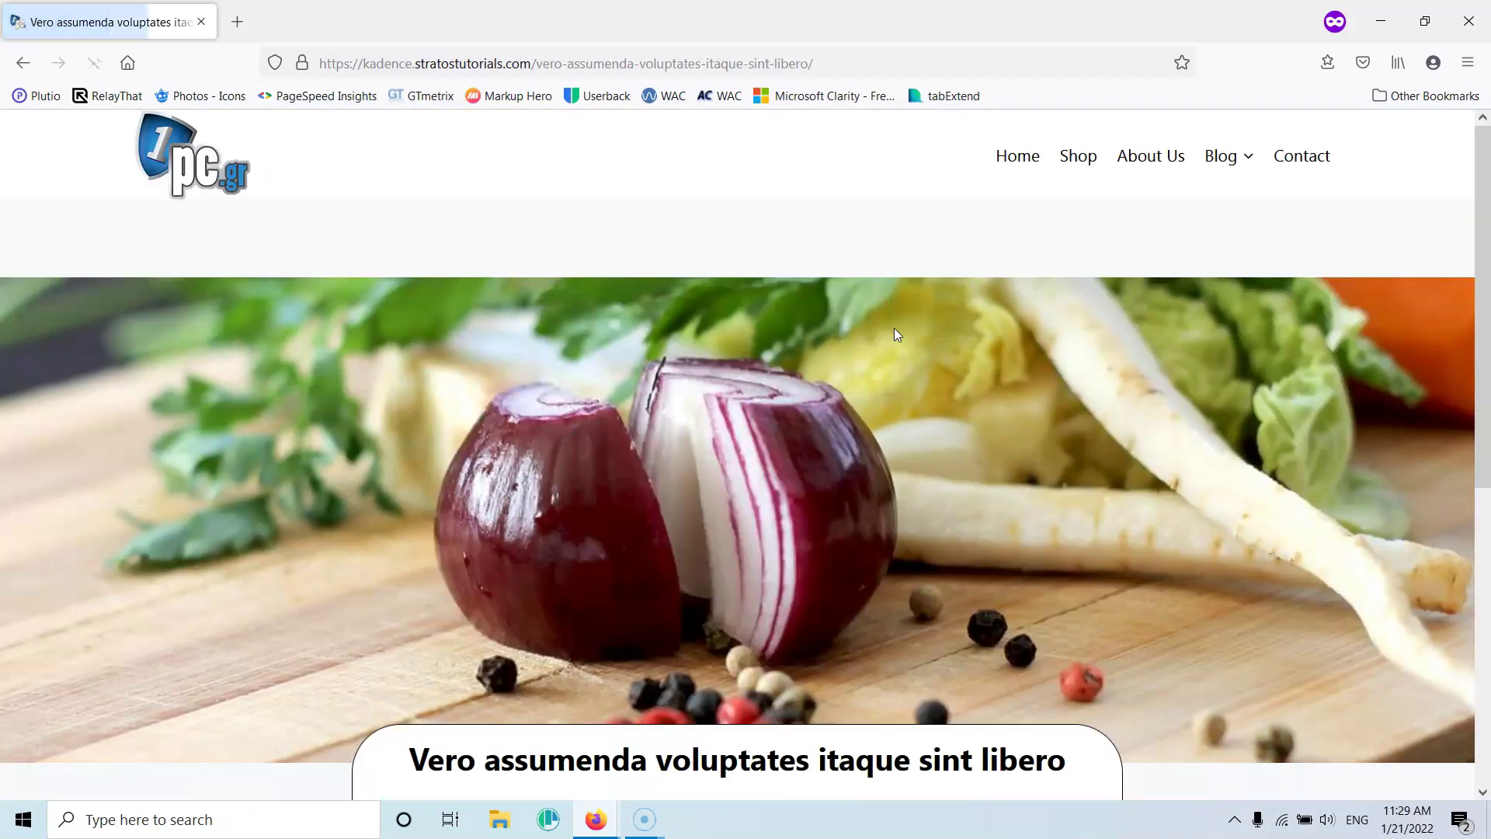
{"action": "scroll", "coordinate": [868, 346], "scroll_direction": "down", "scroll_amount": 6}
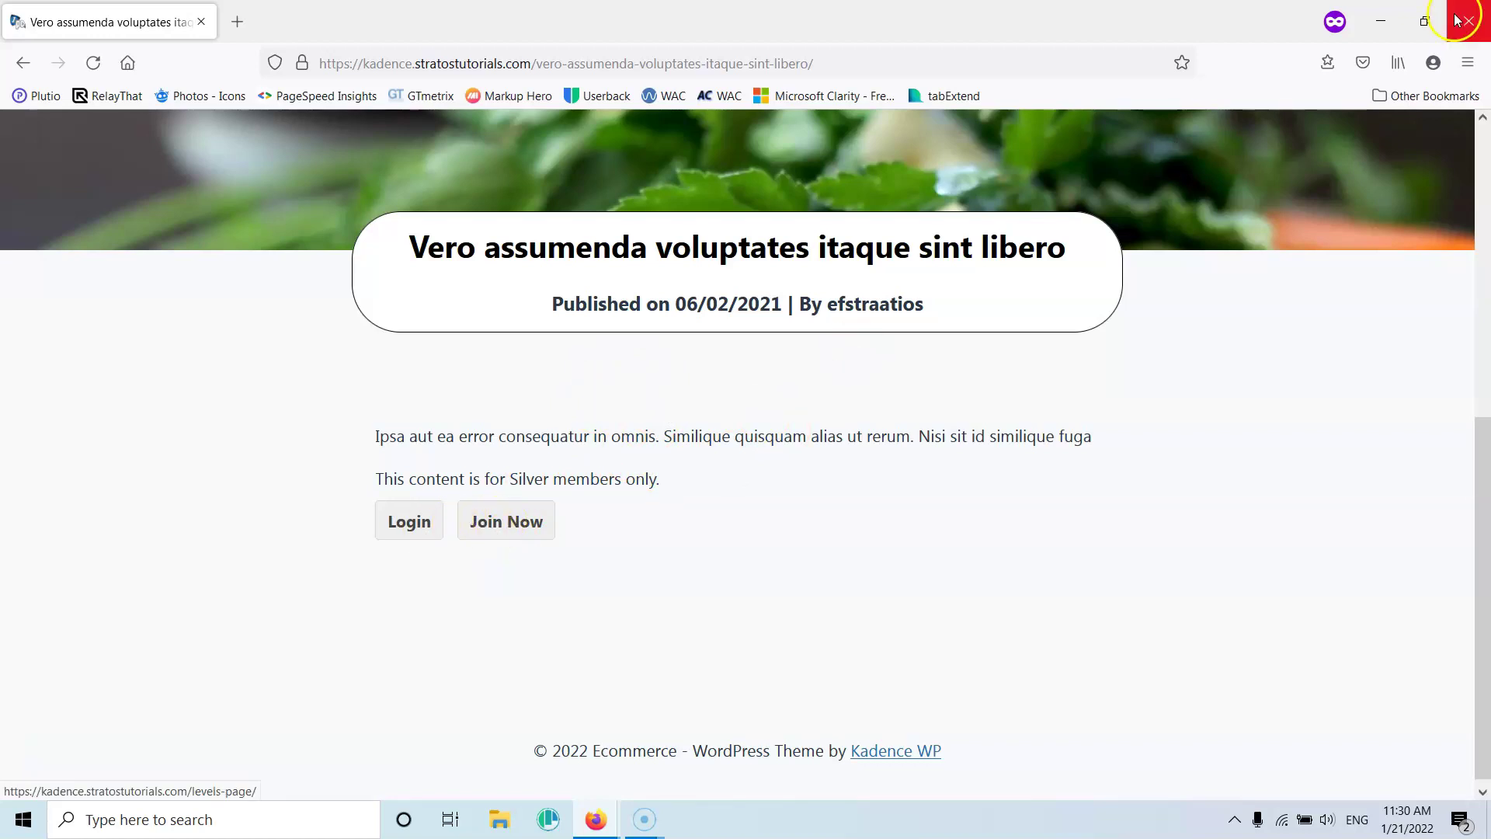
{"action": "left_click", "coordinate": [23, 62]}
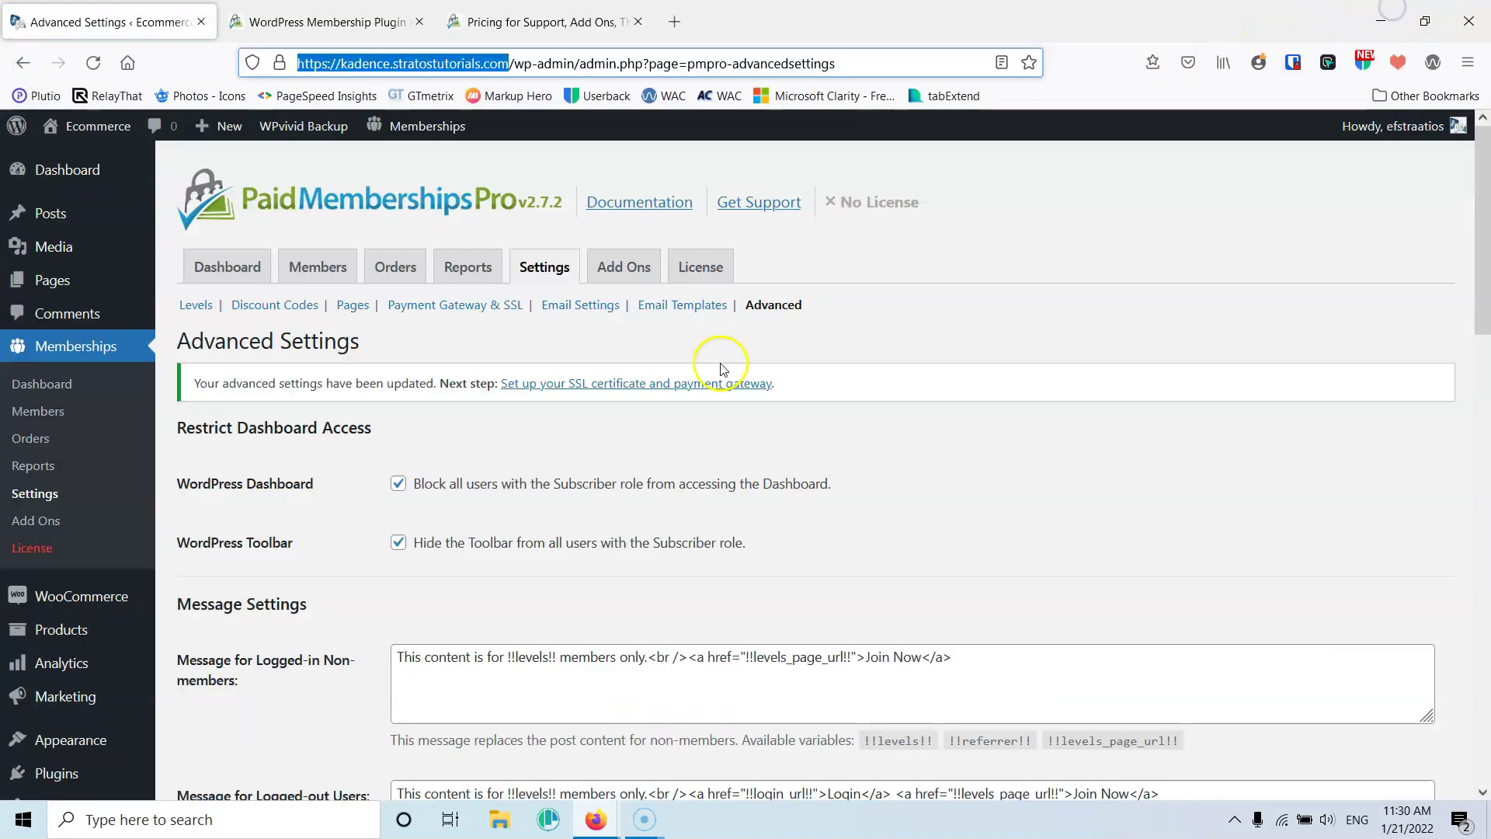
Set 'Filter searches and archives?' to Yes and save the advanced settings
{"action": "scroll", "coordinate": [722, 369], "scroll_direction": "down", "scroll_amount": 10}
{"action": "scroll", "coordinate": [726, 367], "scroll_direction": "down", "scroll_amount": 4}
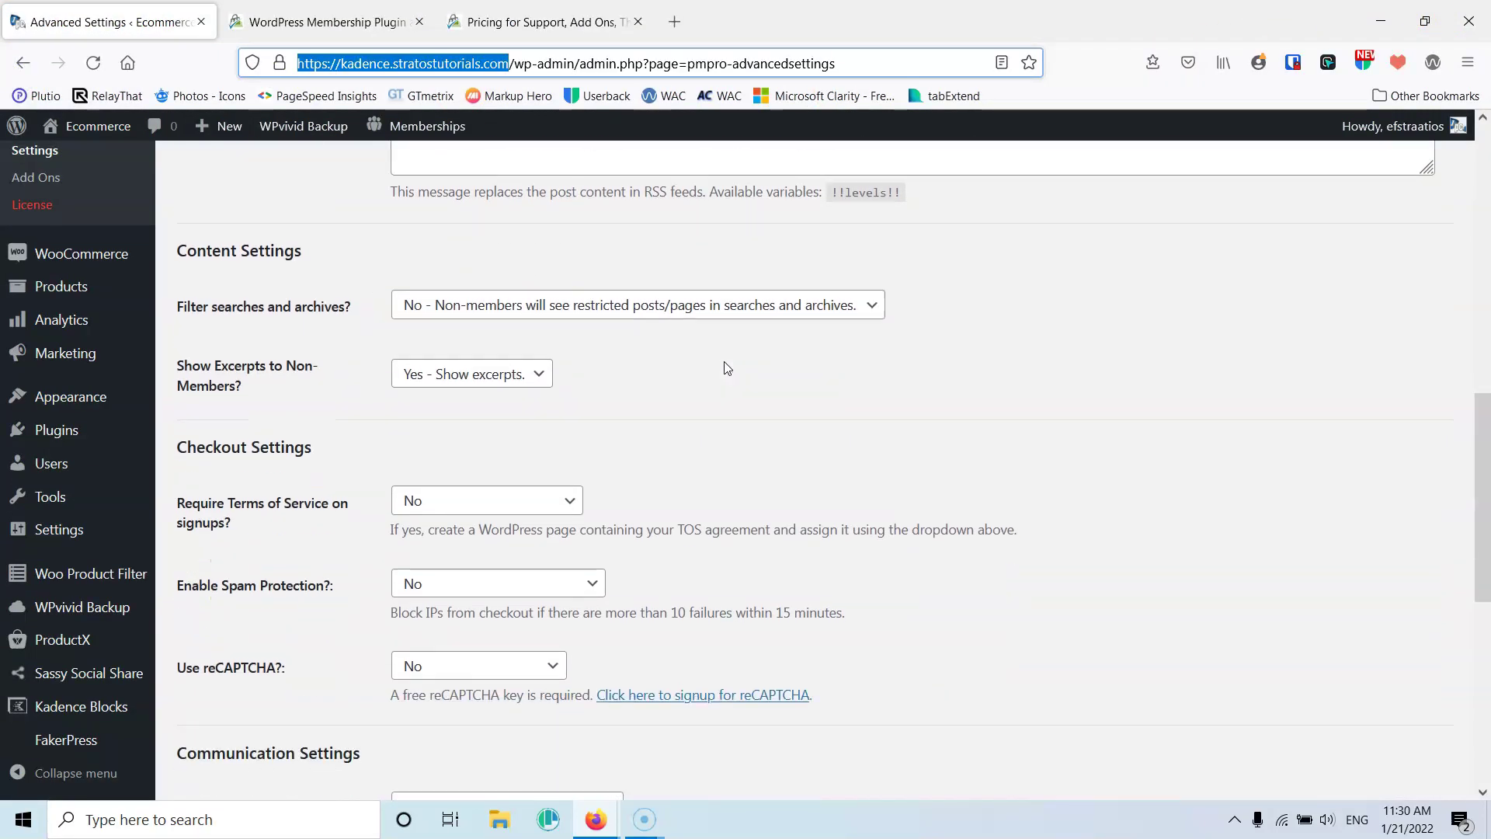
{"action": "scroll", "coordinate": [516, 290], "scroll_direction": "up", "scroll_amount": 3}
{"action": "left_click", "coordinate": [507, 305]}
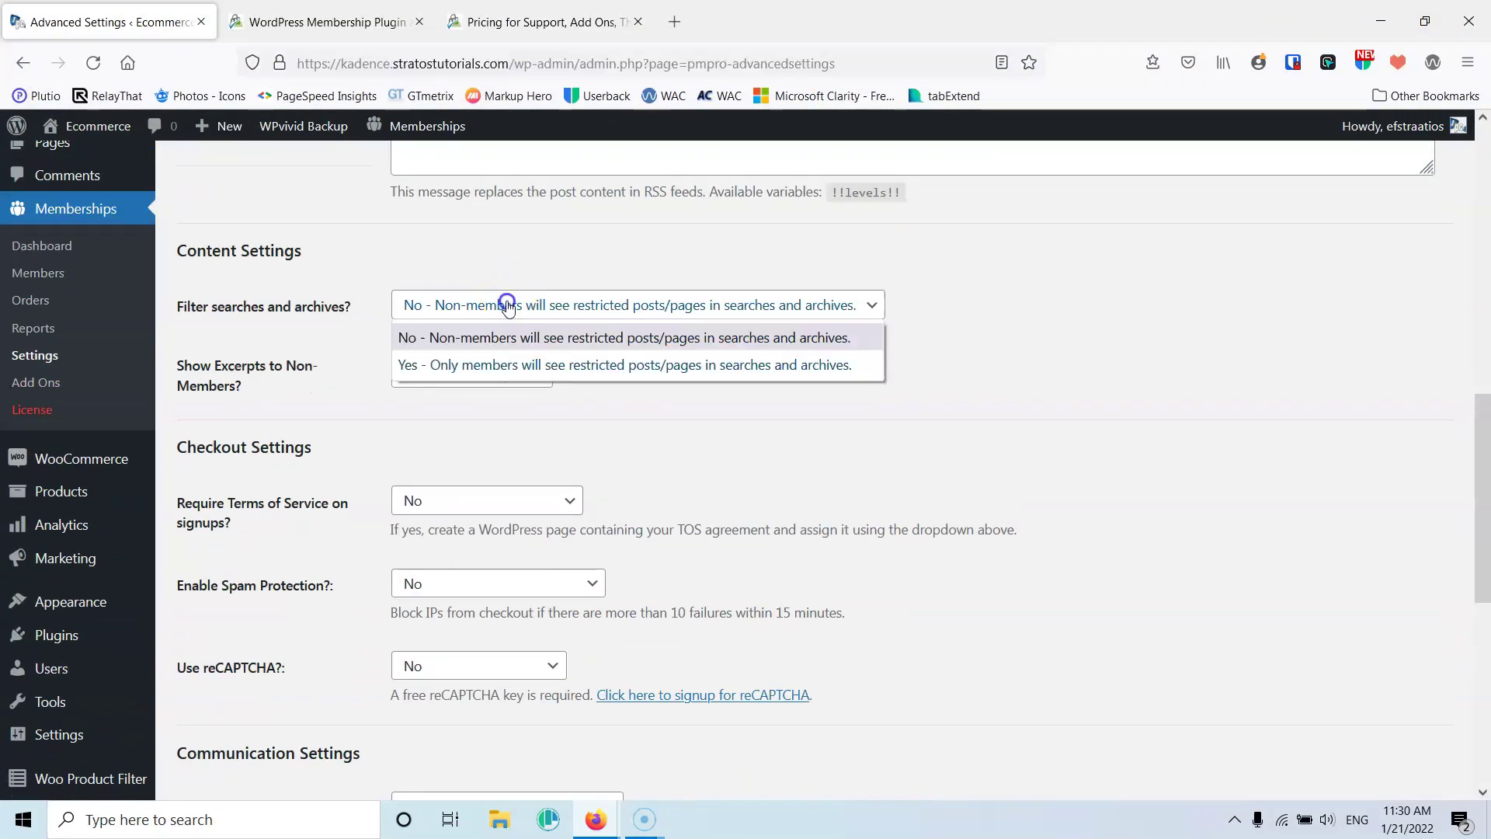
{"action": "left_click", "coordinate": [480, 371]}
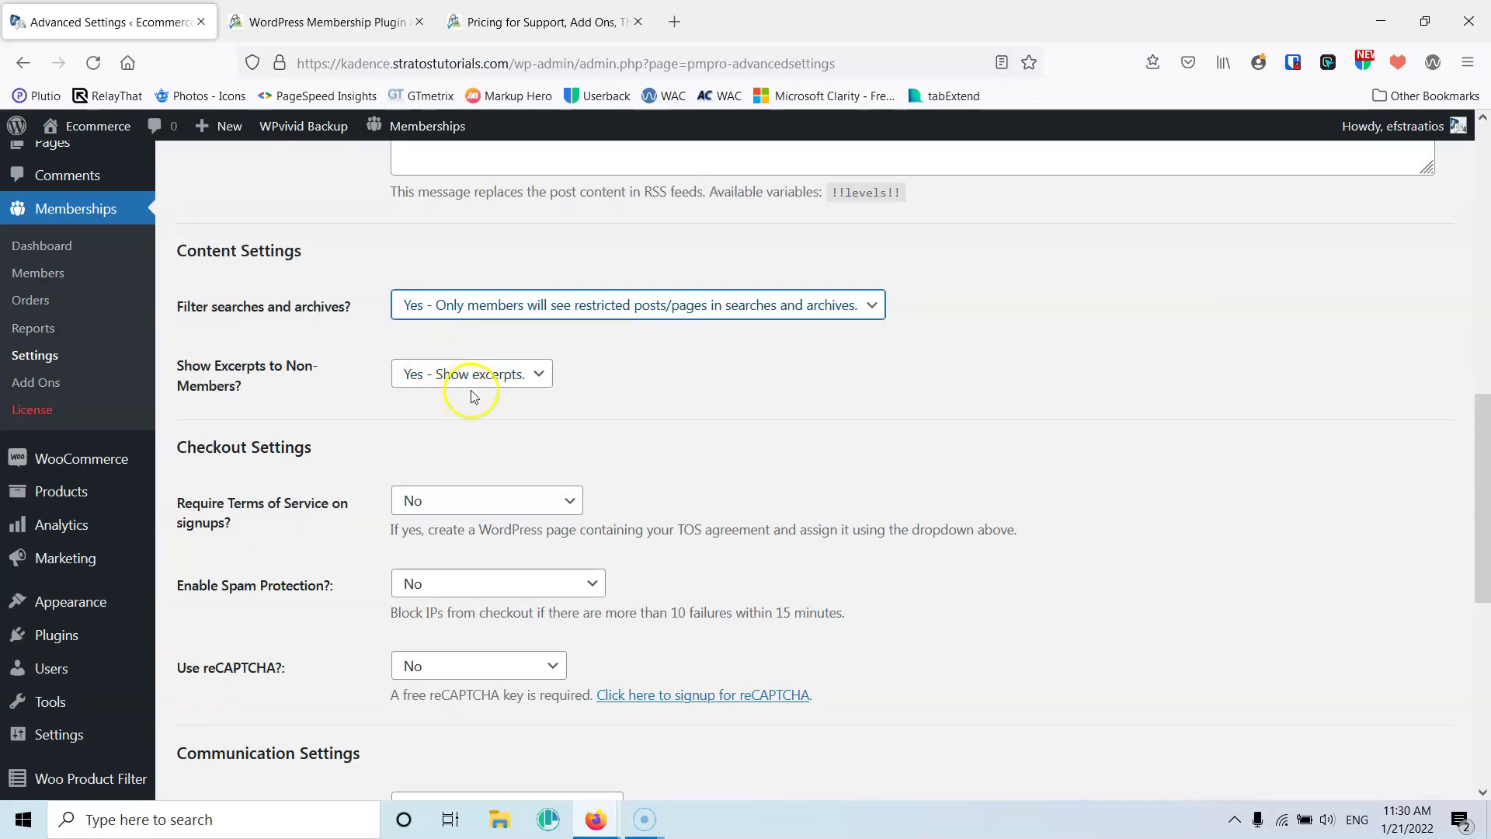
{"action": "scroll", "coordinate": [665, 413], "scroll_direction": "down", "scroll_amount": 8}
{"action": "left_click", "coordinate": [269, 628]}
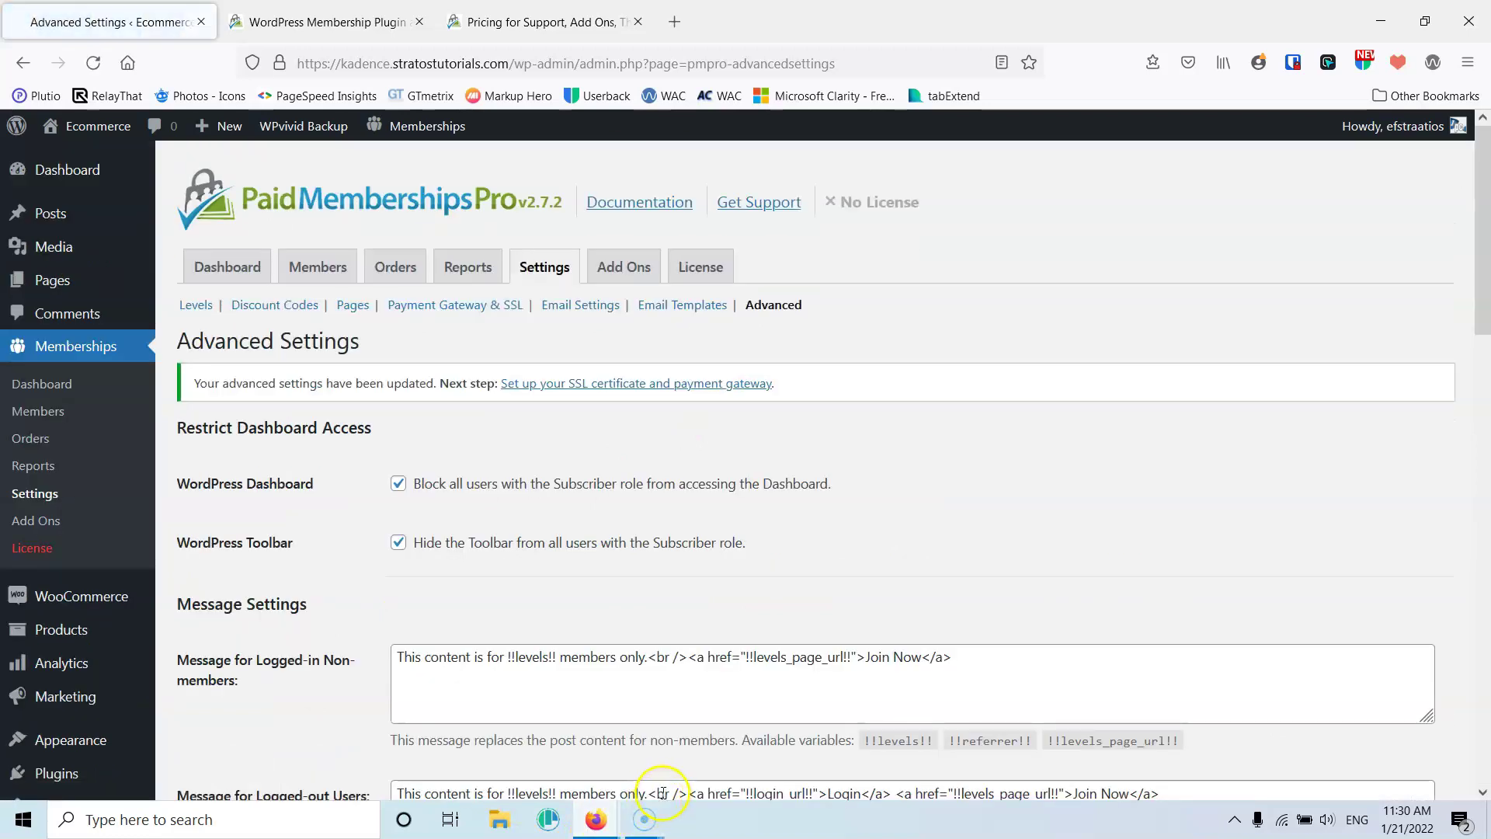
In the private window, reload and reopen Blog > Silver to confirm no posts appear
{"action": "mouse_move", "coordinate": [626, 817]}
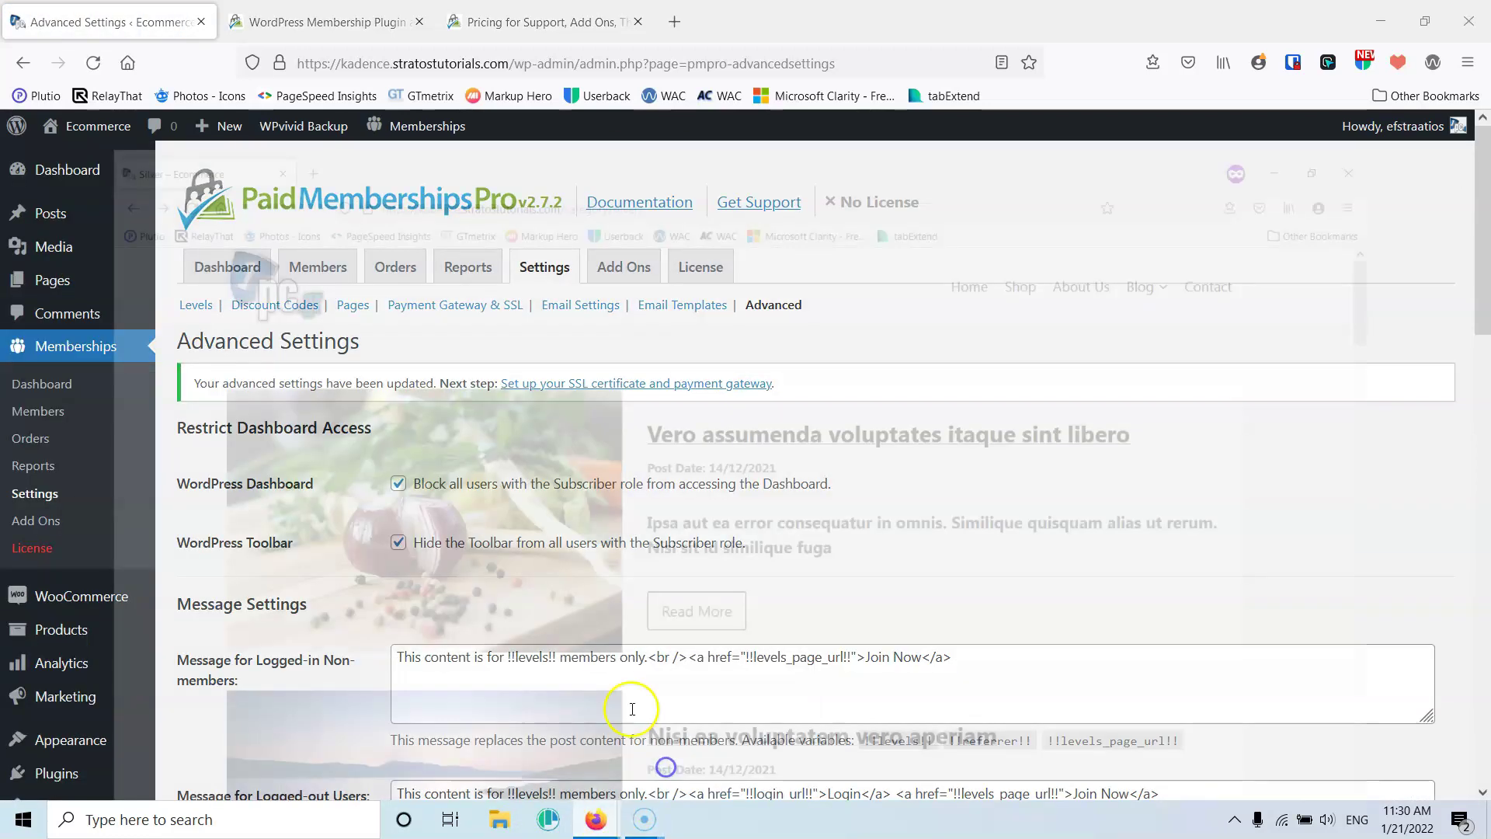
{"action": "left_click", "coordinate": [666, 771]}
{"action": "left_click", "coordinate": [92, 65]}
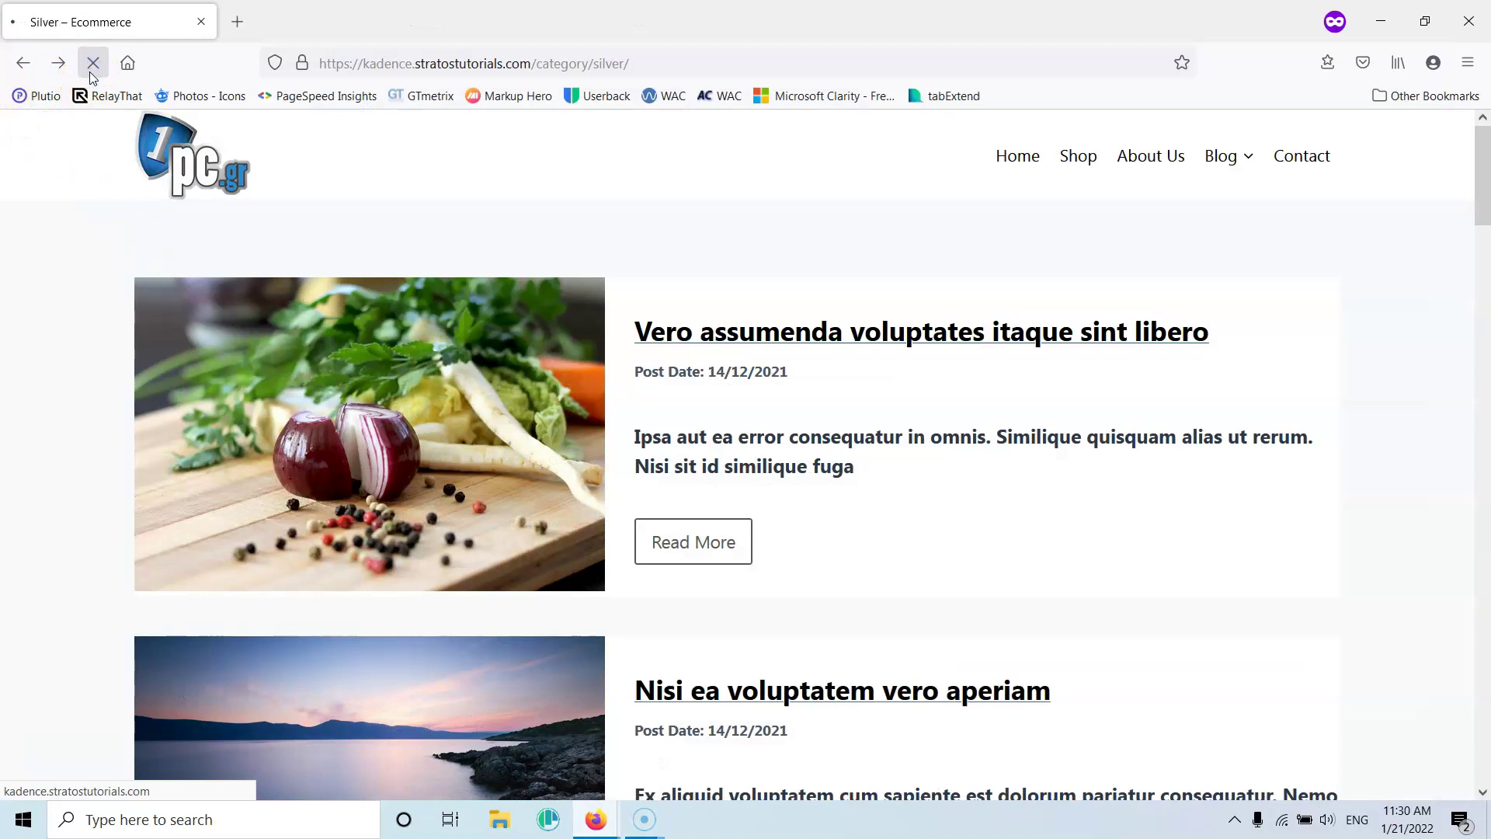
{"action": "mouse_move", "coordinate": [1235, 156]}
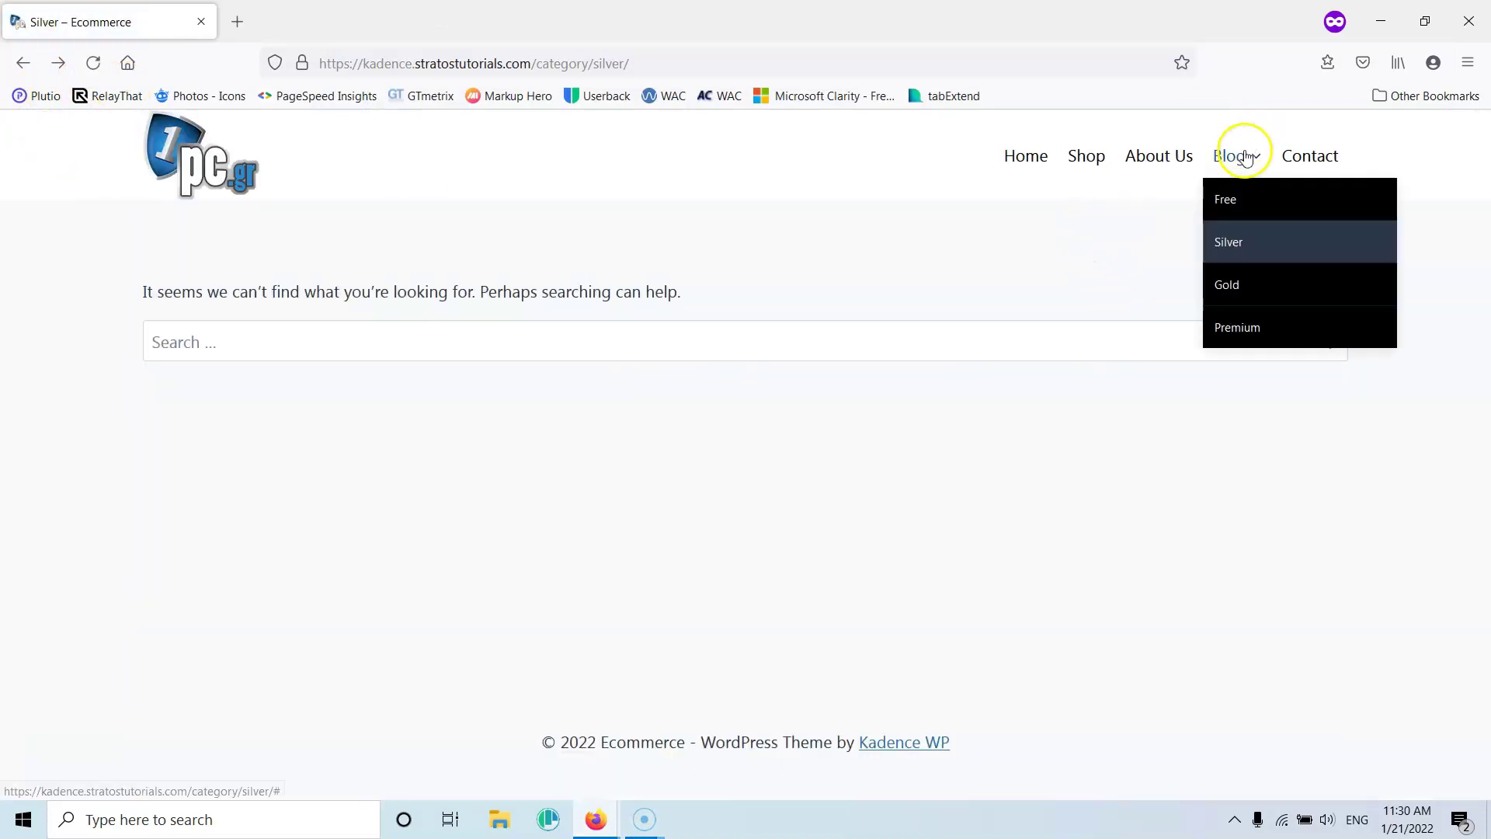
{"action": "left_click", "coordinate": [1236, 250]}
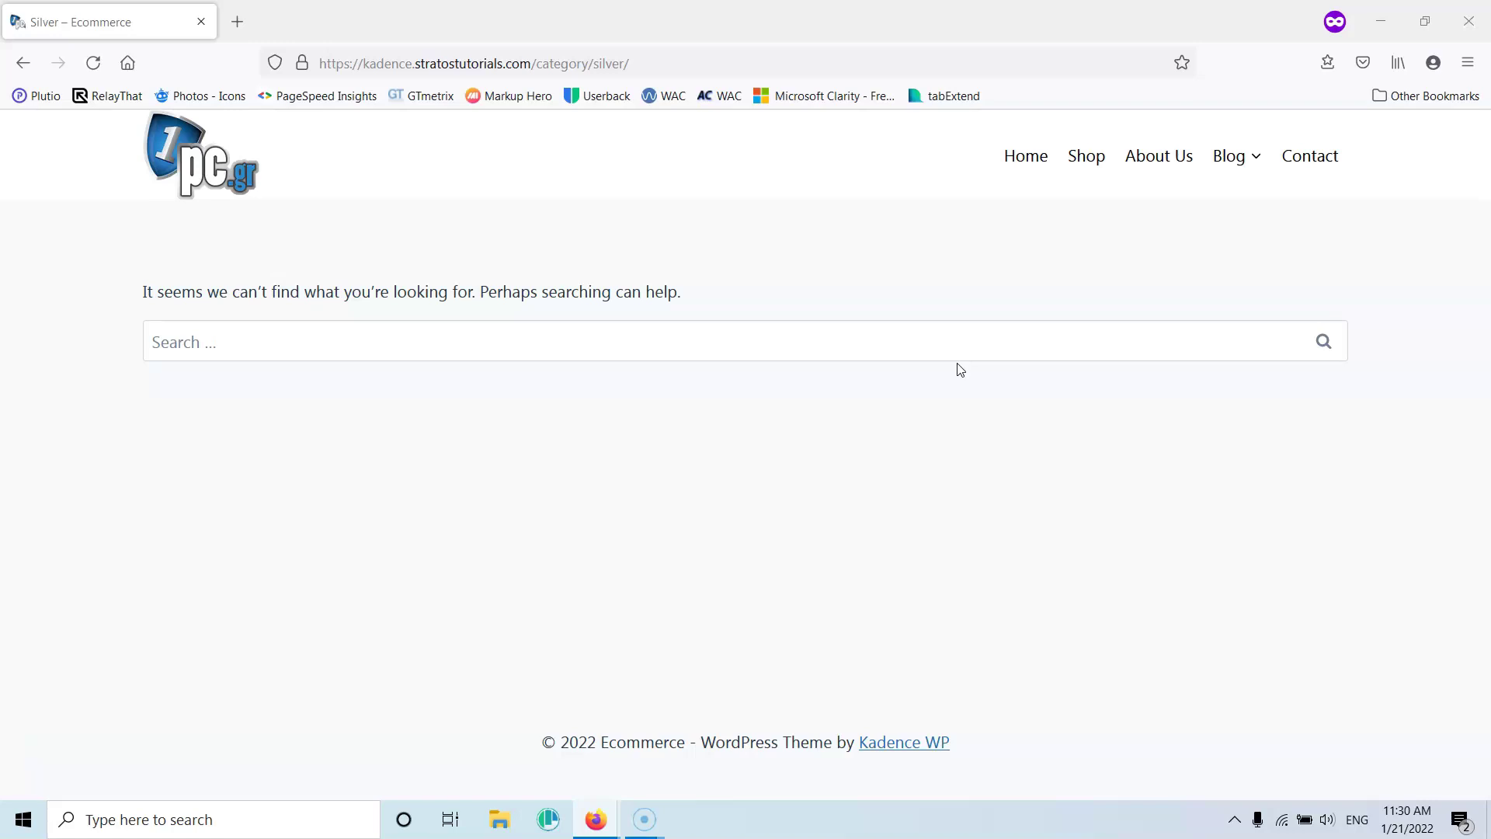
Set 'Filter searches and archives?' back to No and hide excerpts from non-members
{"action": "mouse_move", "coordinate": [595, 817]}
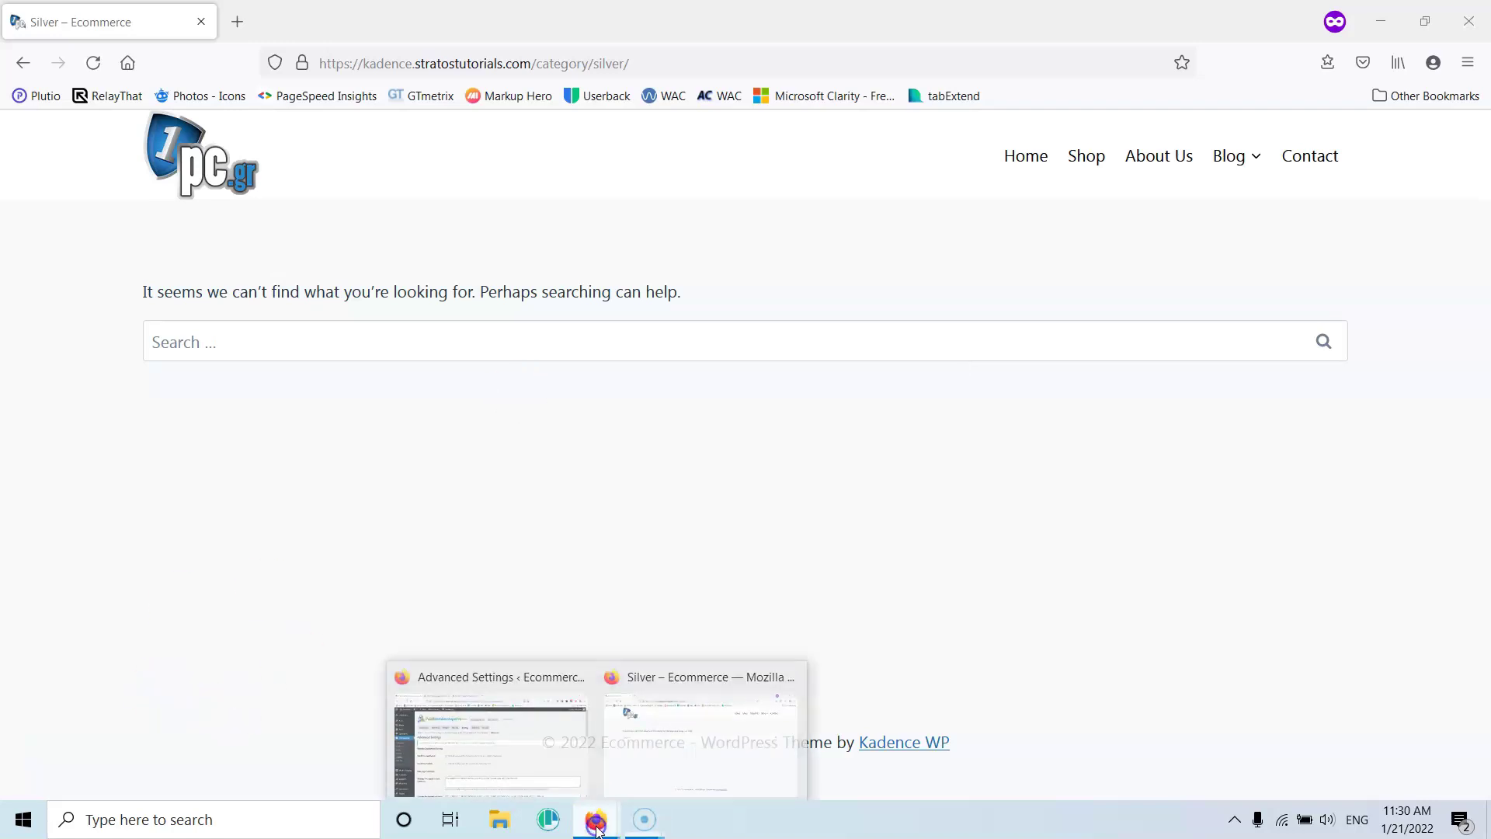
{"action": "left_click", "coordinate": [576, 774]}
{"action": "scroll", "coordinate": [702, 396], "scroll_direction": "down", "scroll_amount": 9}
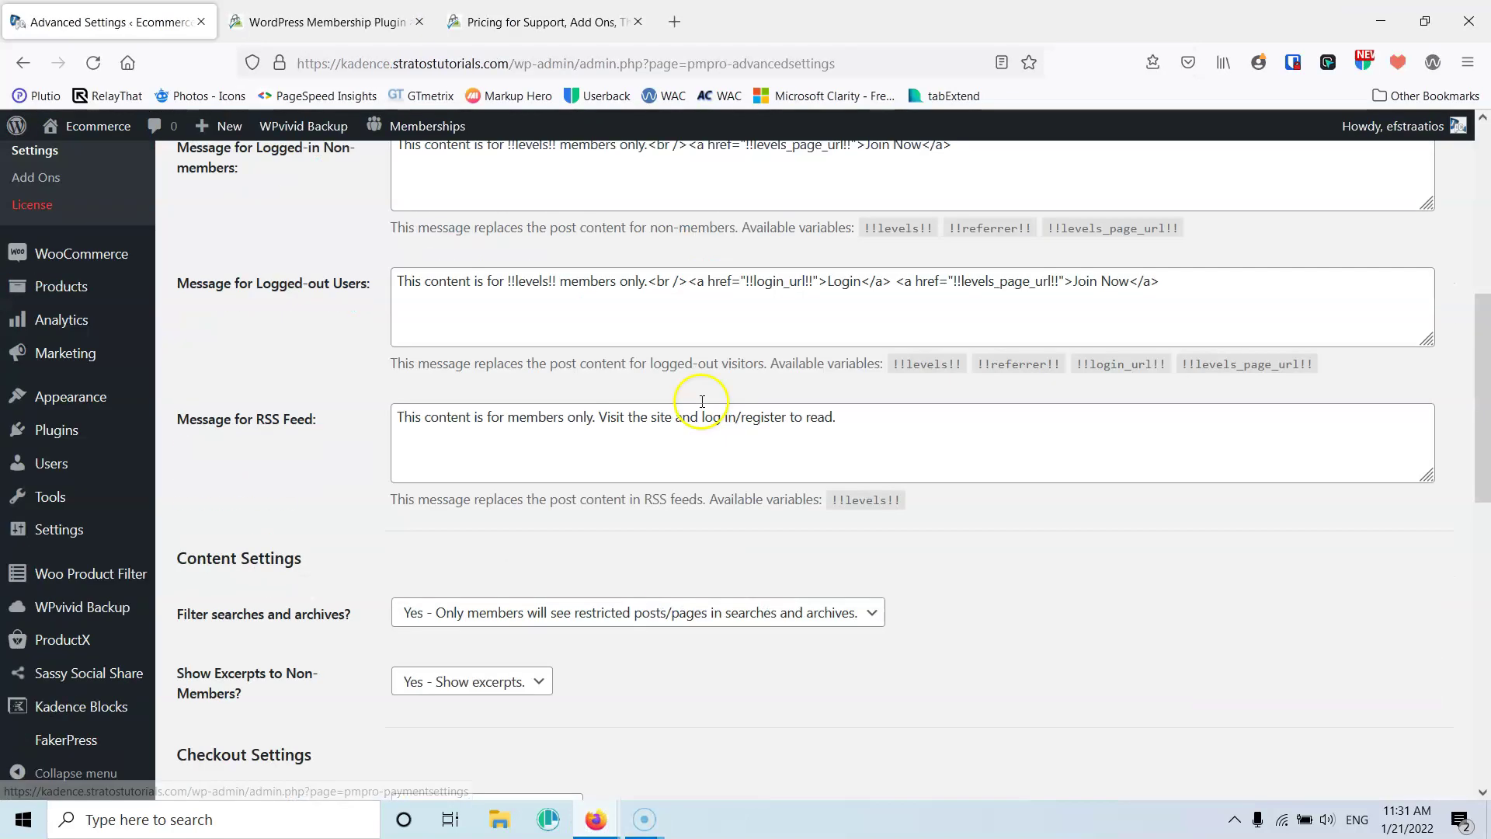
{"action": "scroll", "coordinate": [702, 400], "scroll_direction": "down", "scroll_amount": 2}
{"action": "left_click", "coordinate": [536, 306]}
{"action": "left_click", "coordinate": [544, 333]}
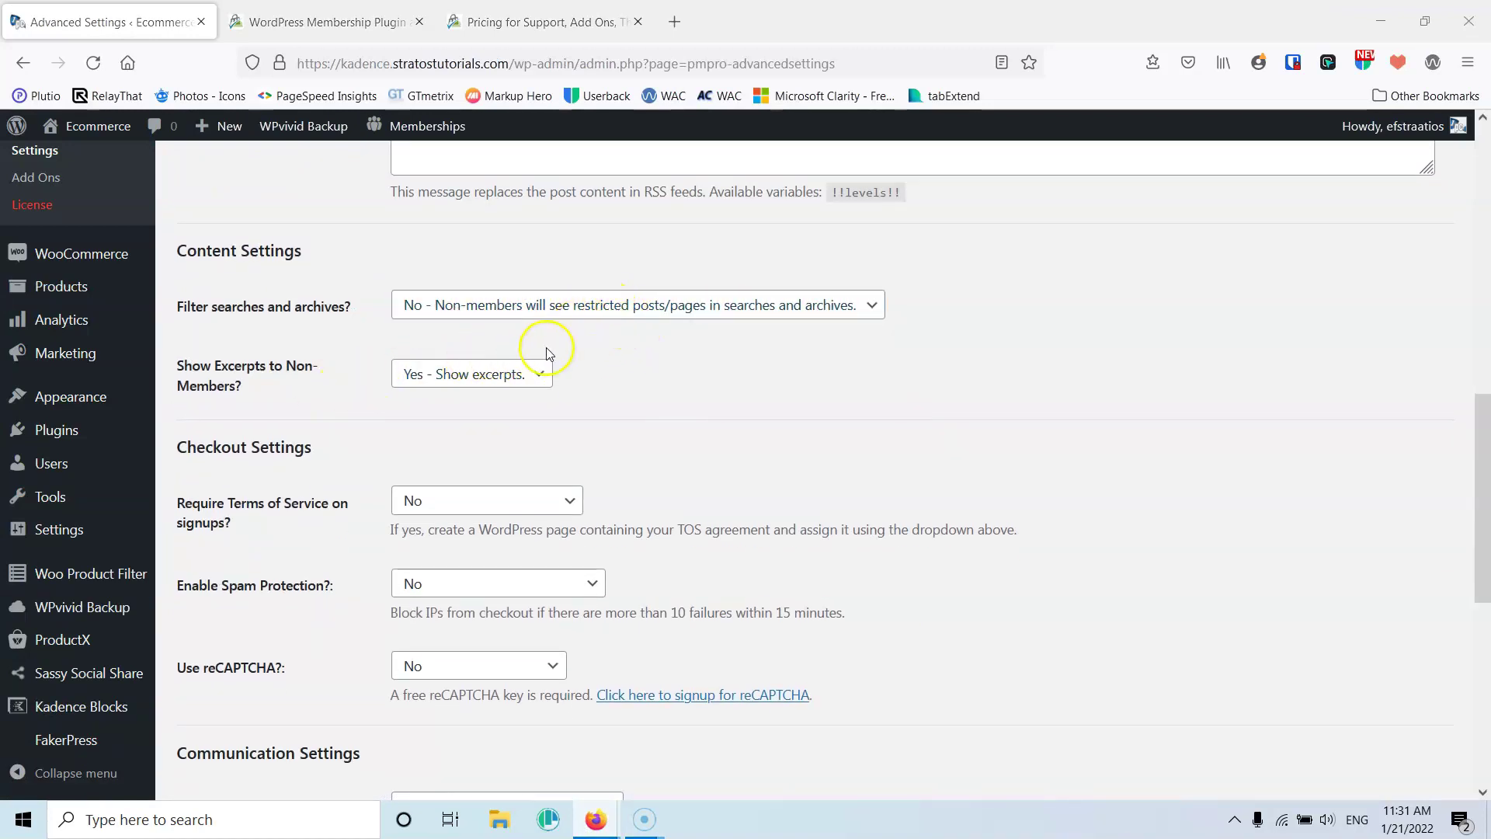
{"action": "left_click", "coordinate": [454, 376]}
{"action": "left_click", "coordinate": [465, 404]}
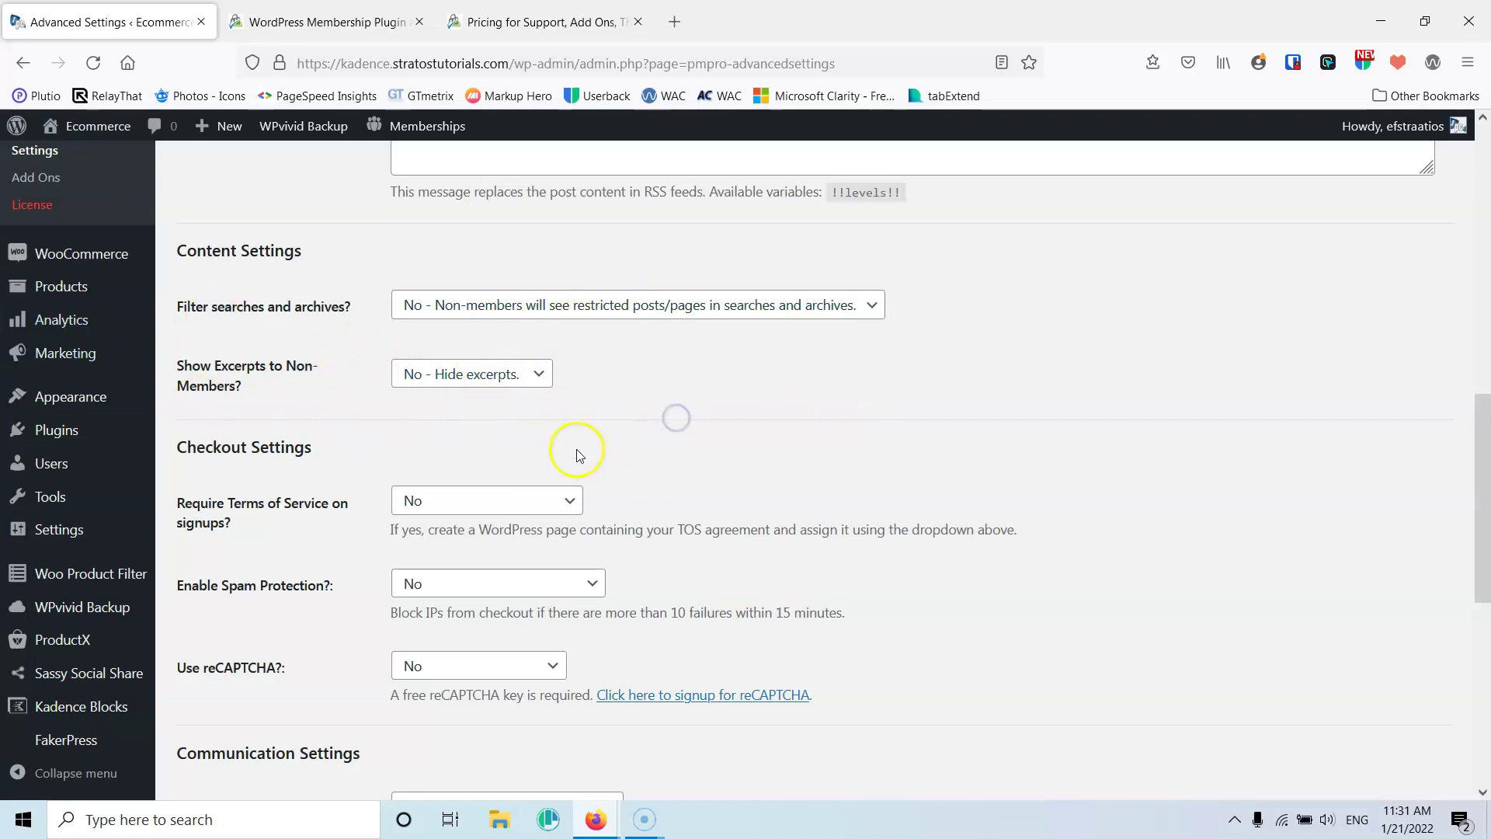
Choose the Terms and conditions page for 'Require Terms of Service on signups?'
{"action": "scroll", "coordinate": [774, 302], "scroll_direction": "down", "scroll_amount": 3}
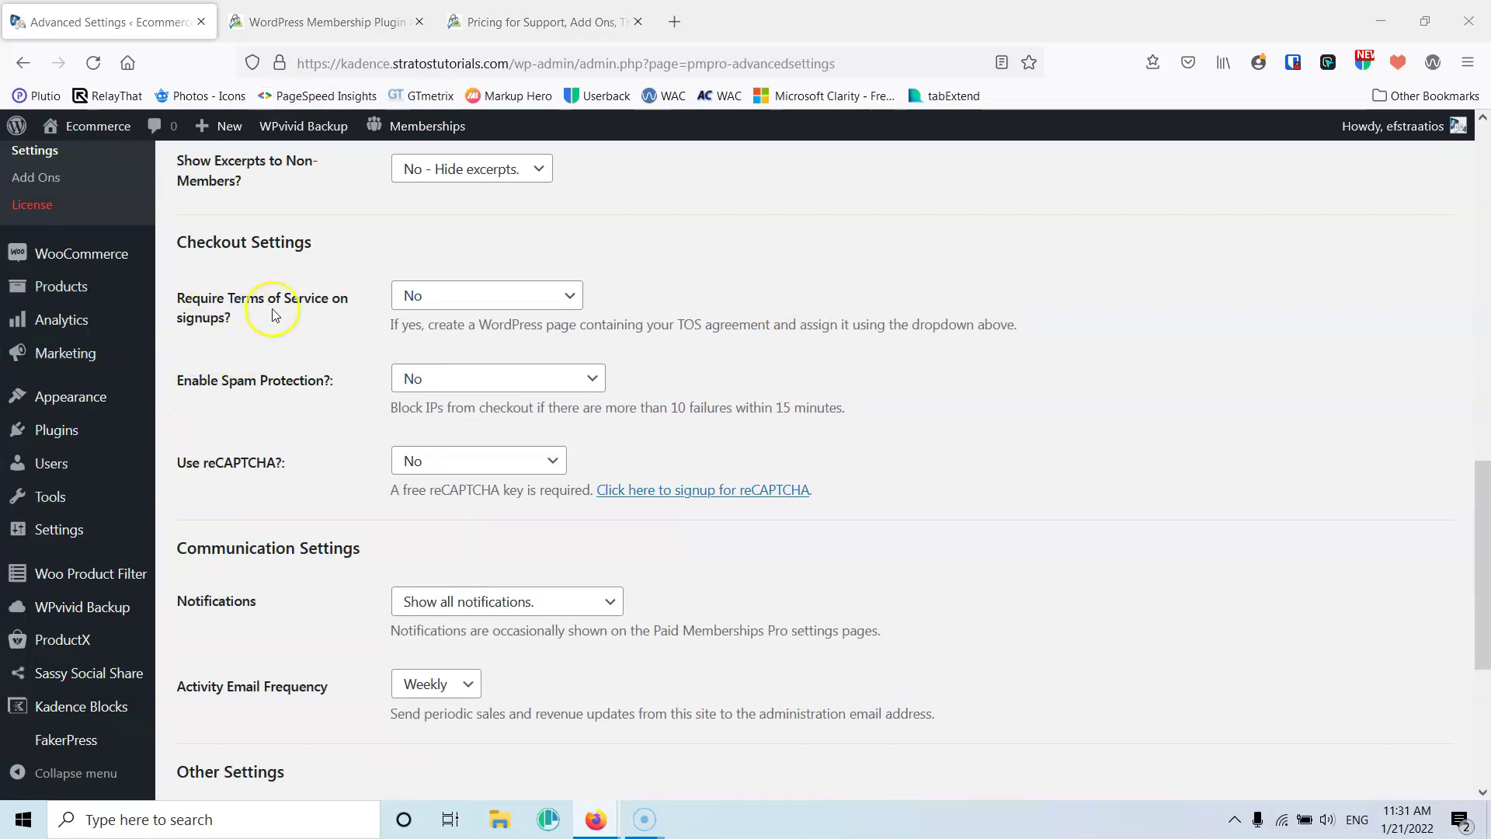
{"action": "left_click", "coordinate": [469, 302]}
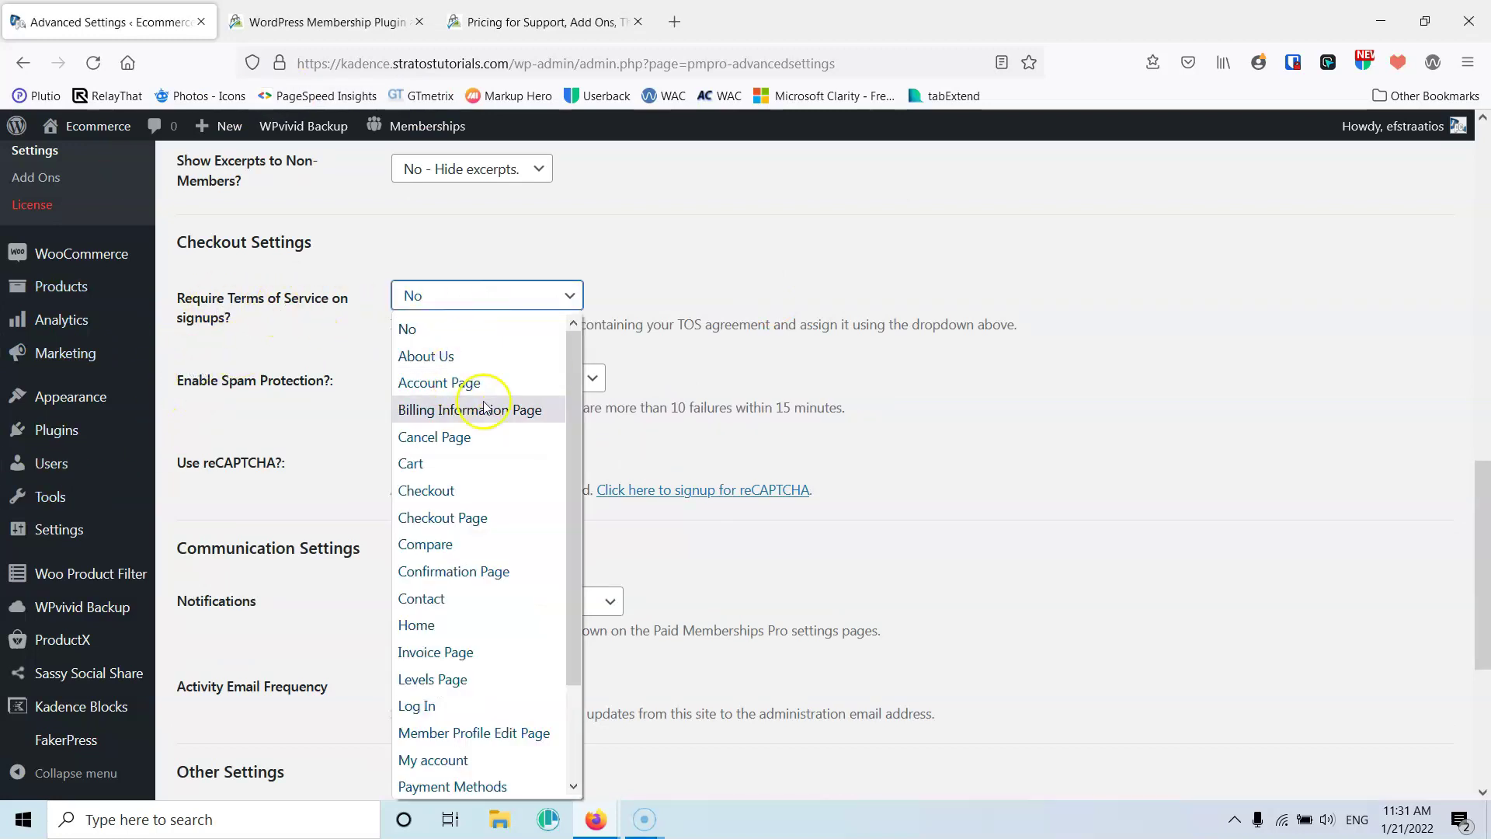
{"action": "left_click_drag", "start_coordinate": [574, 432], "coordinate": [569, 511]}
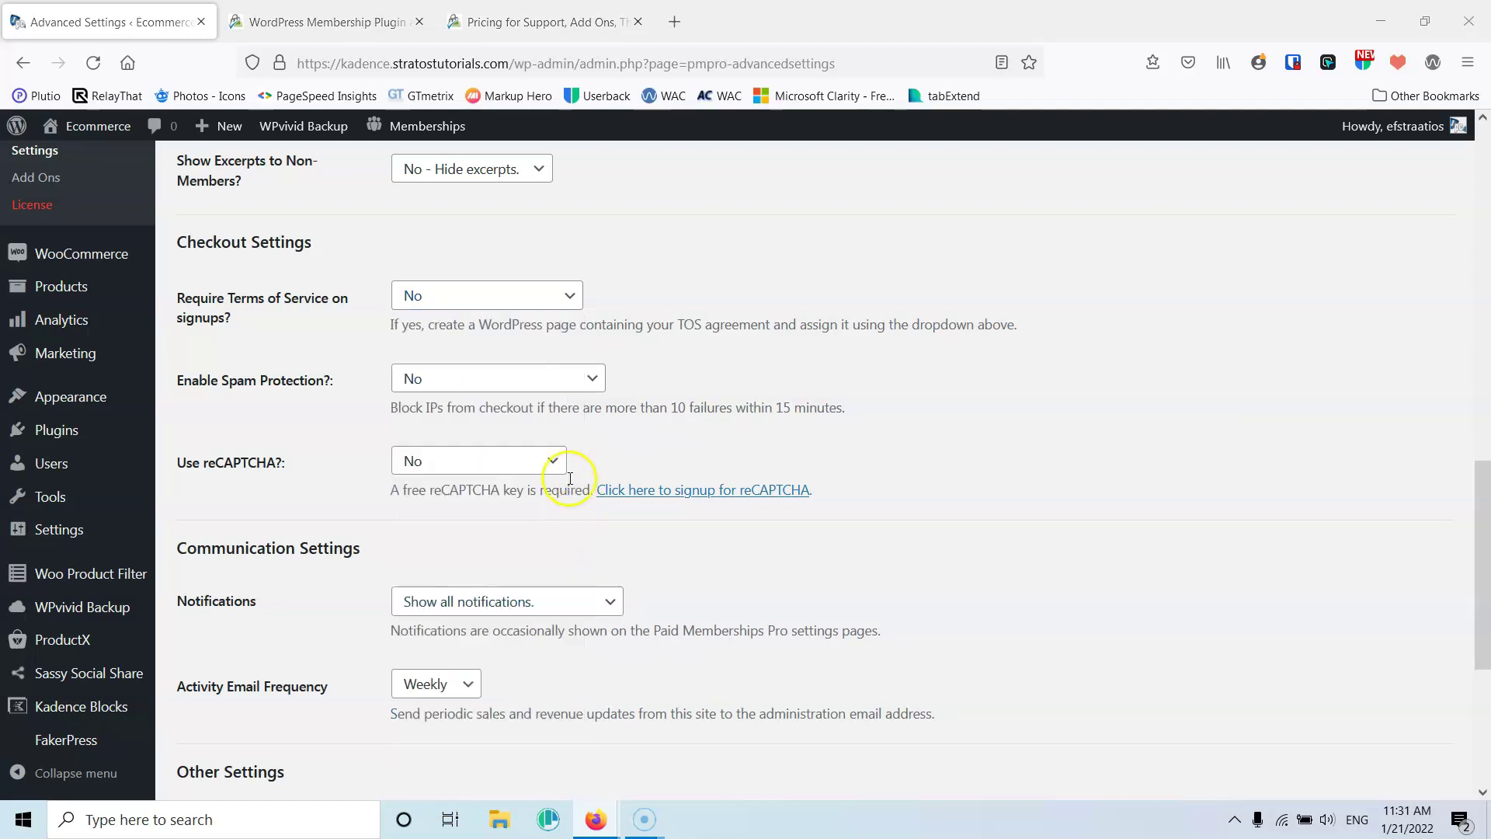
{"action": "left_click", "coordinate": [491, 303]}
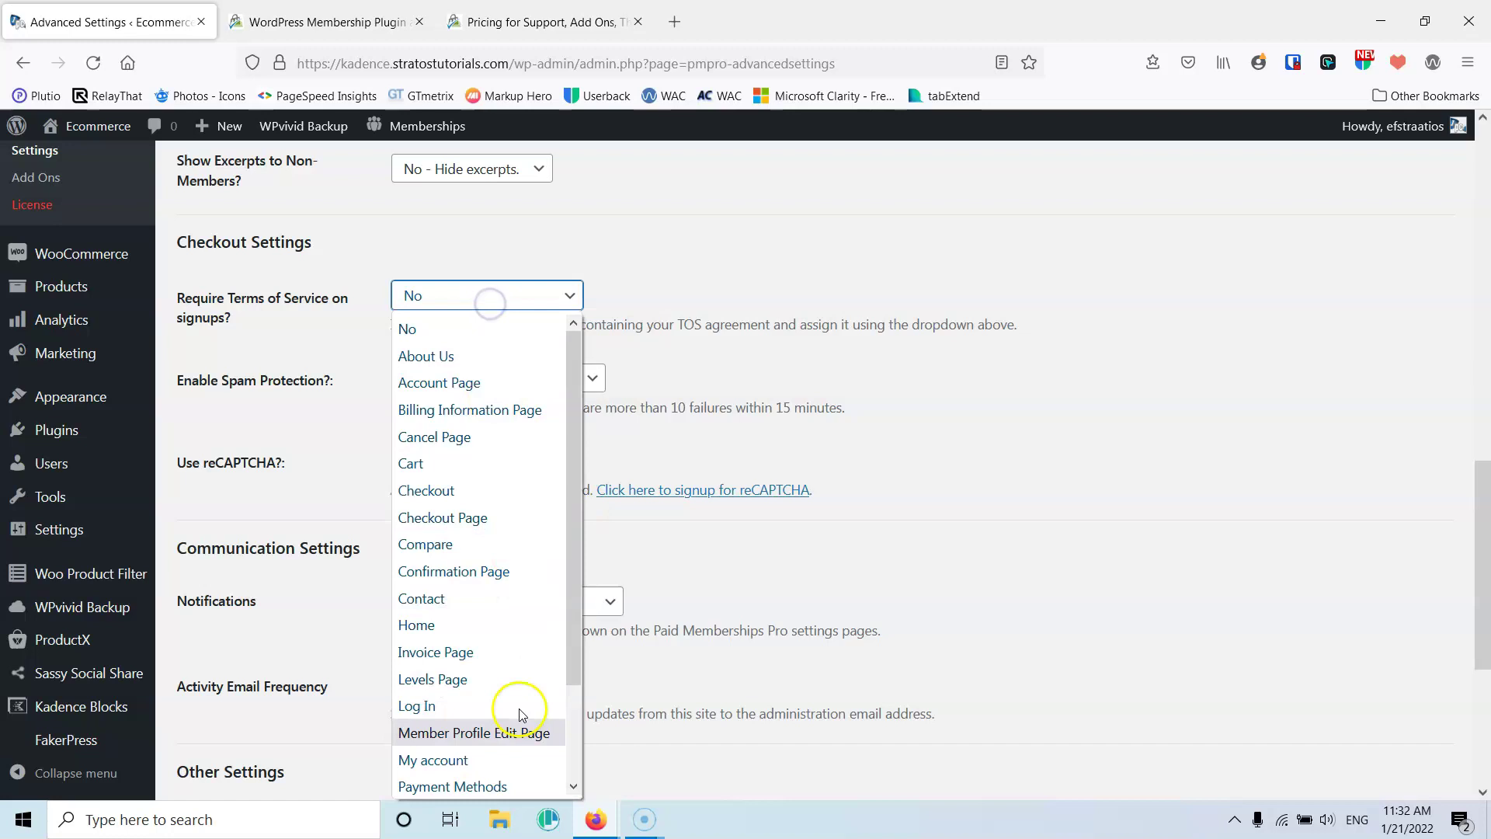
{"action": "scroll", "coordinate": [492, 701], "scroll_direction": "down", "scroll_amount": 2}
{"action": "left_click", "coordinate": [438, 782]}
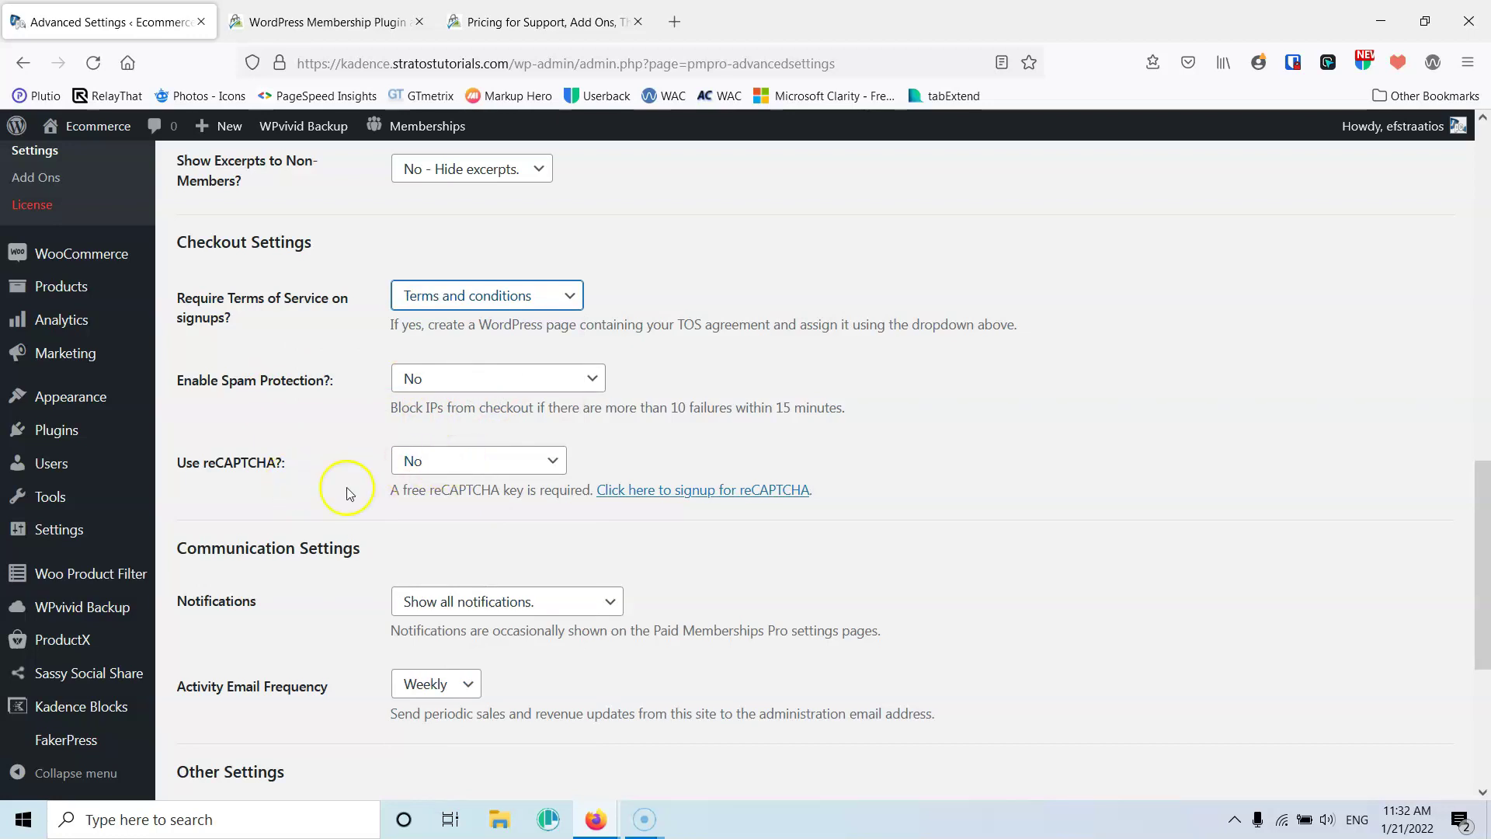
{"action": "scroll", "coordinate": [381, 469], "scroll_direction": "down", "scroll_amount": 4}
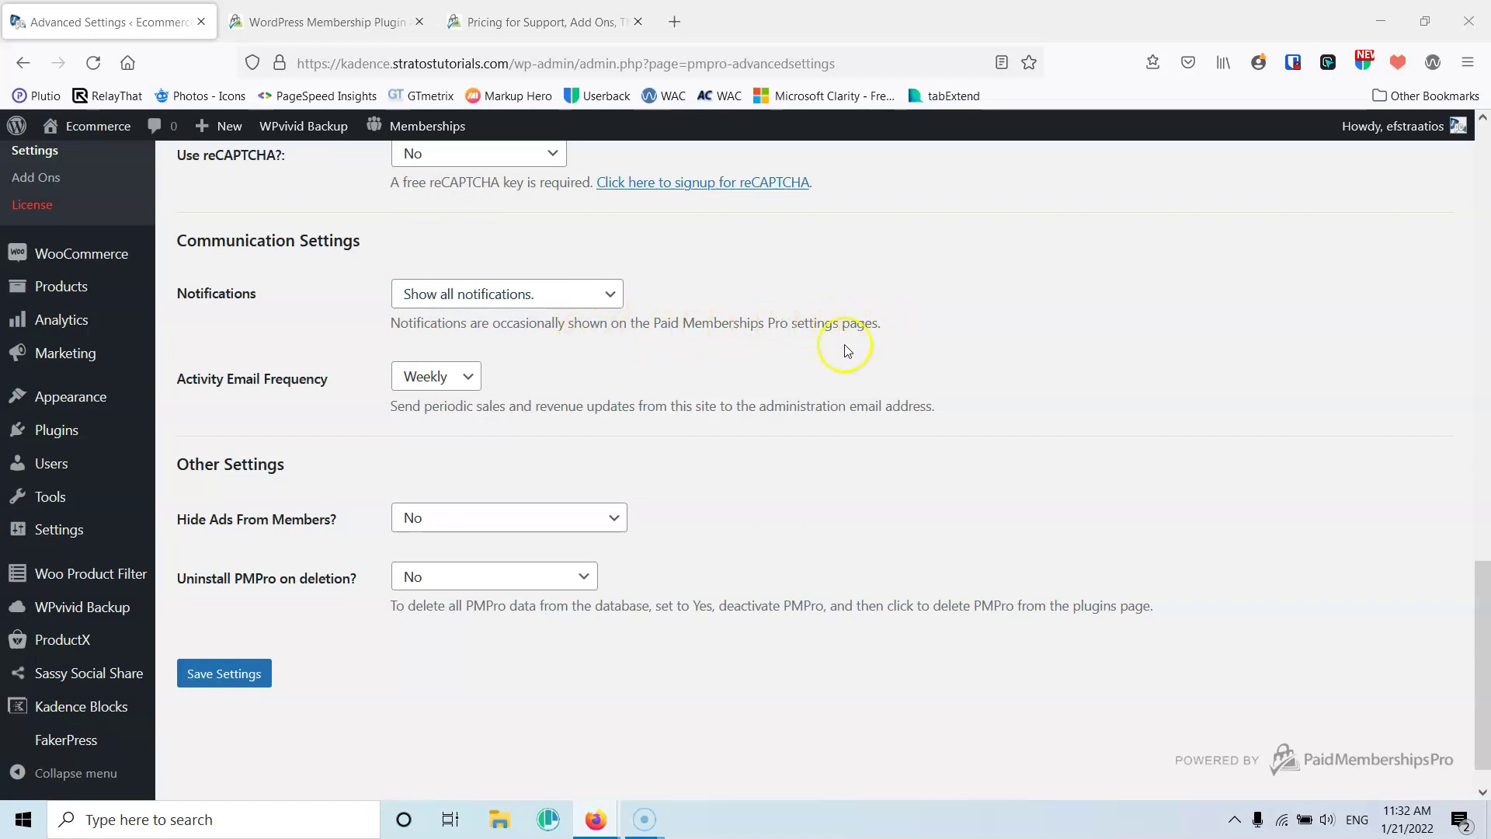
Keep all notifications and Weekly activity emails, then go to Memberships > Add Ons
{"action": "left_click", "coordinate": [542, 299]}
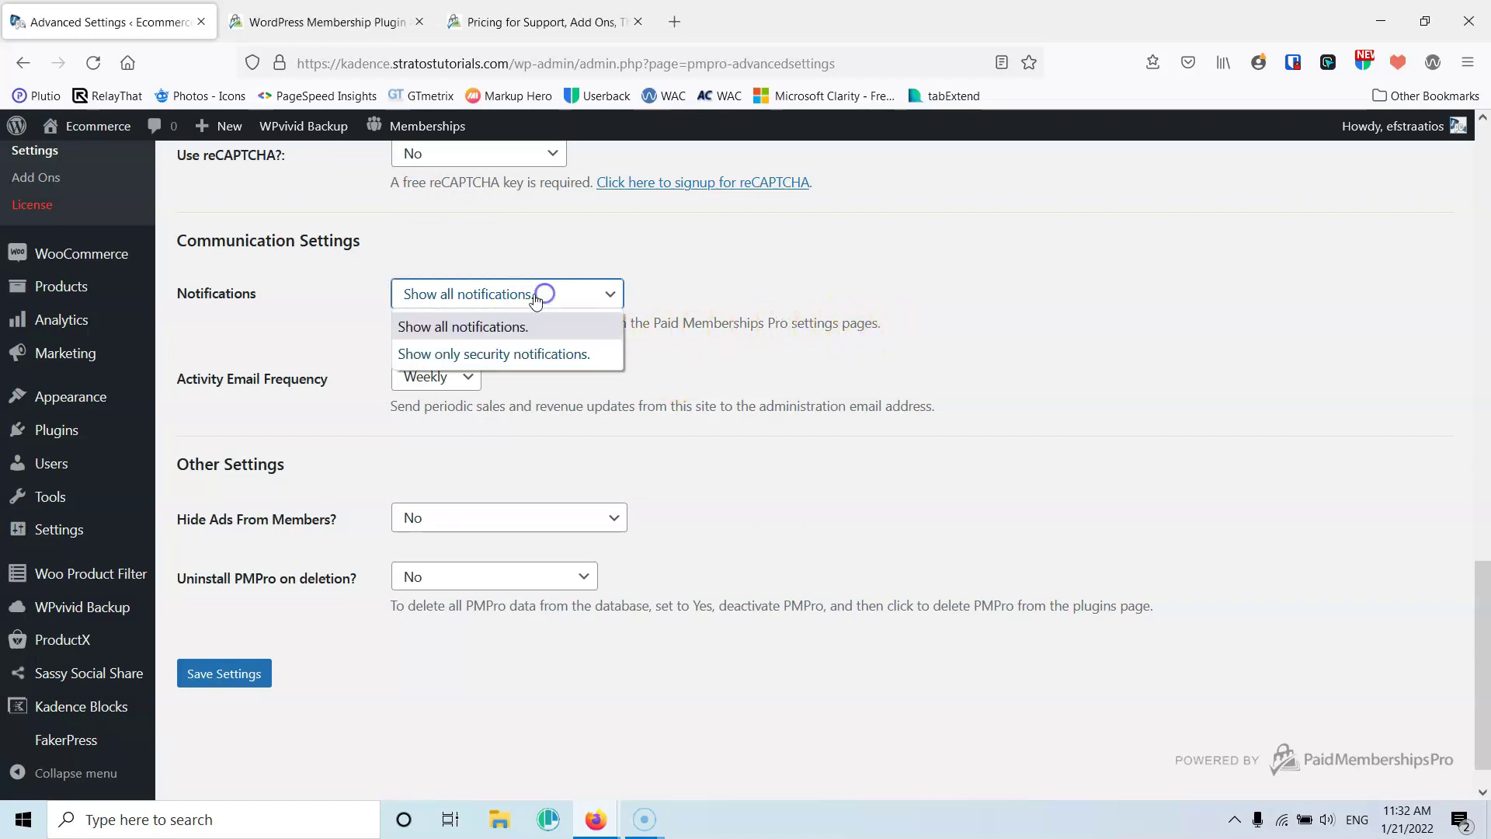
{"action": "left_click", "coordinate": [758, 289]}
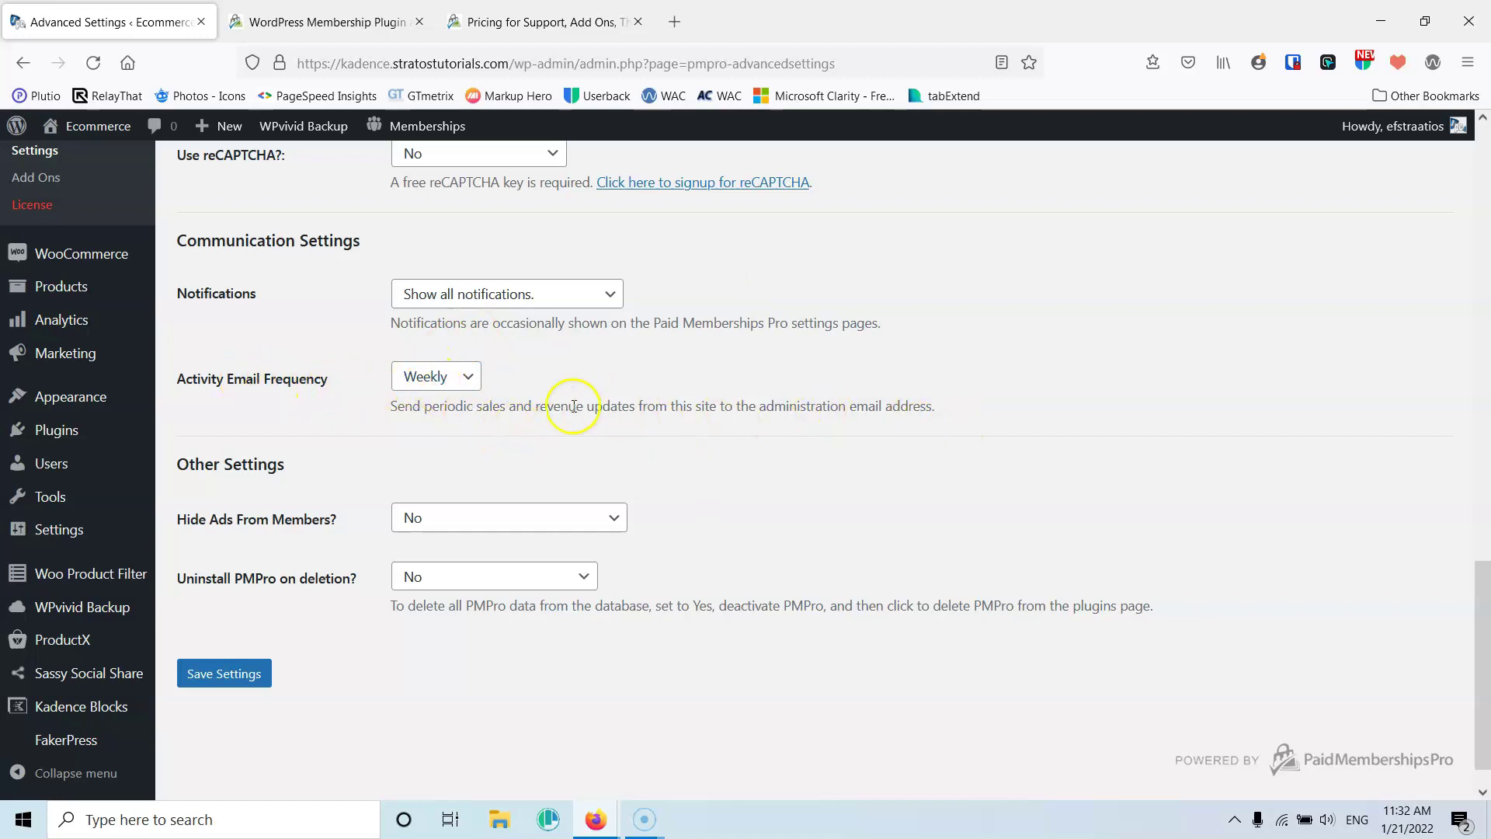
{"action": "left_click", "coordinate": [419, 376]}
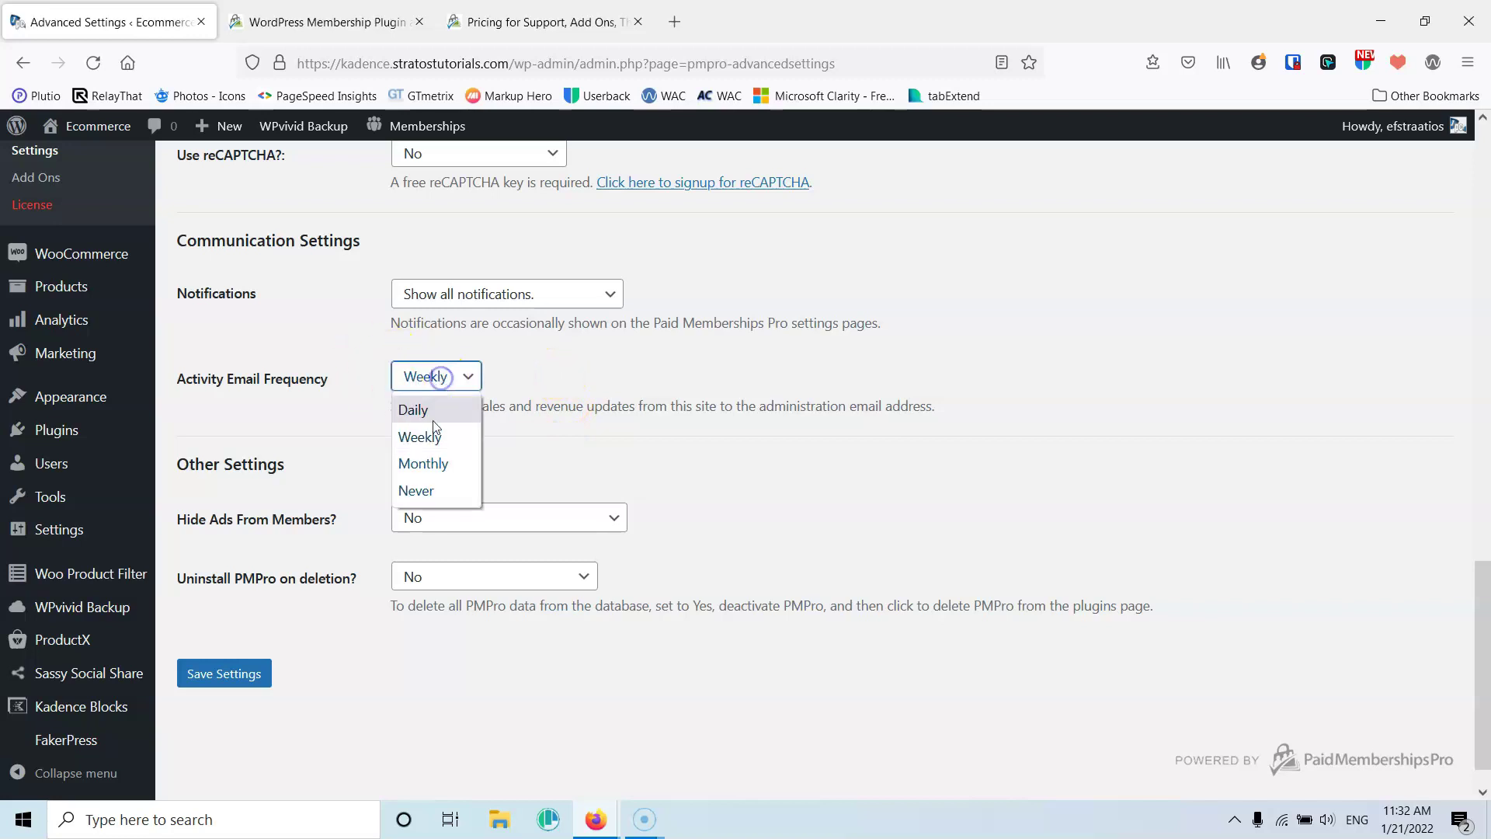
{"action": "left_click", "coordinate": [591, 440]}
{"action": "scroll", "coordinate": [587, 440], "scroll_direction": "down", "scroll_amount": 1}
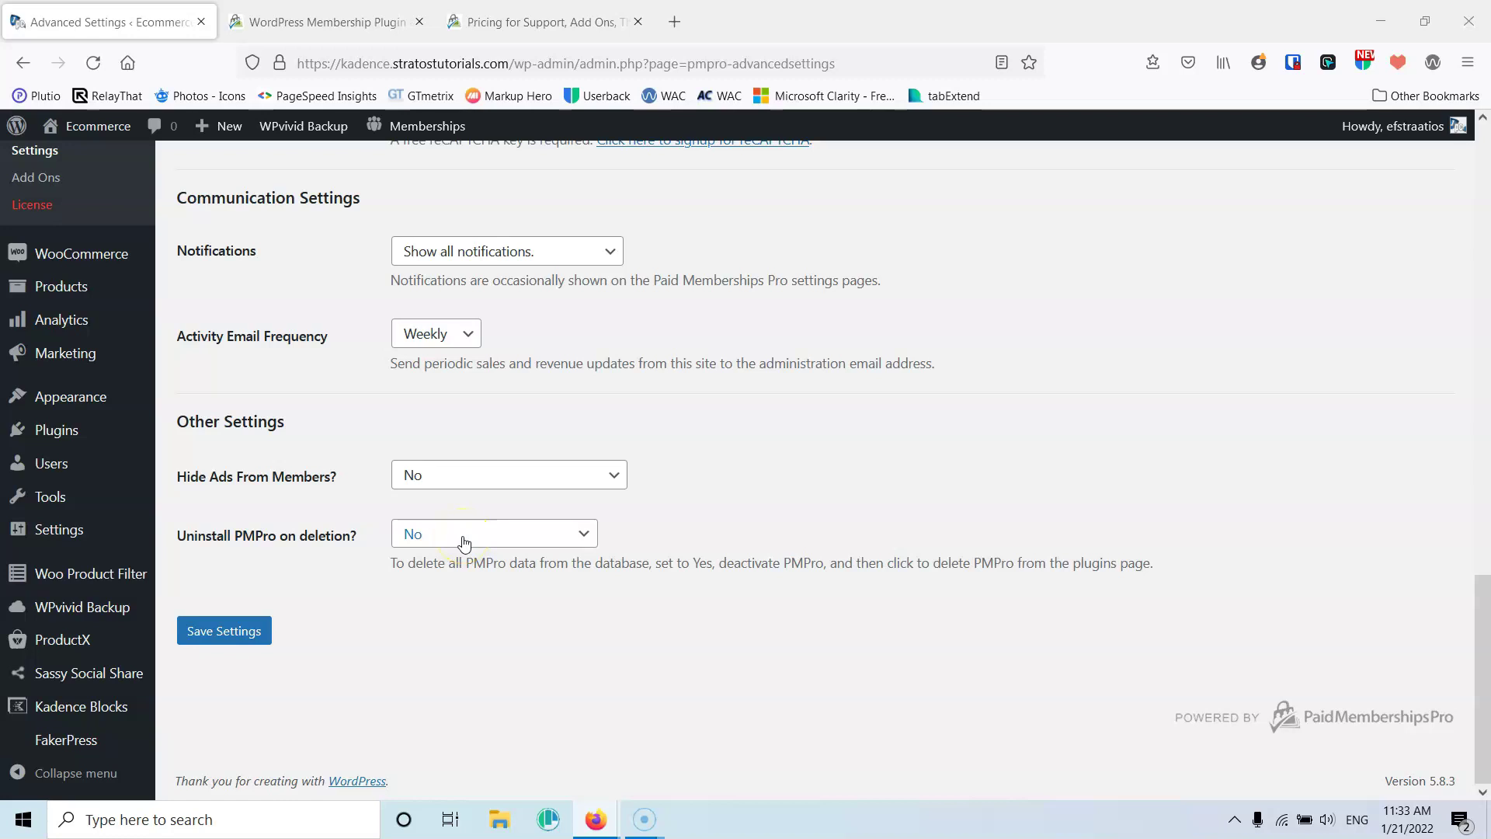
{"action": "scroll", "coordinate": [505, 652], "scroll_direction": "up", "scroll_amount": 6}
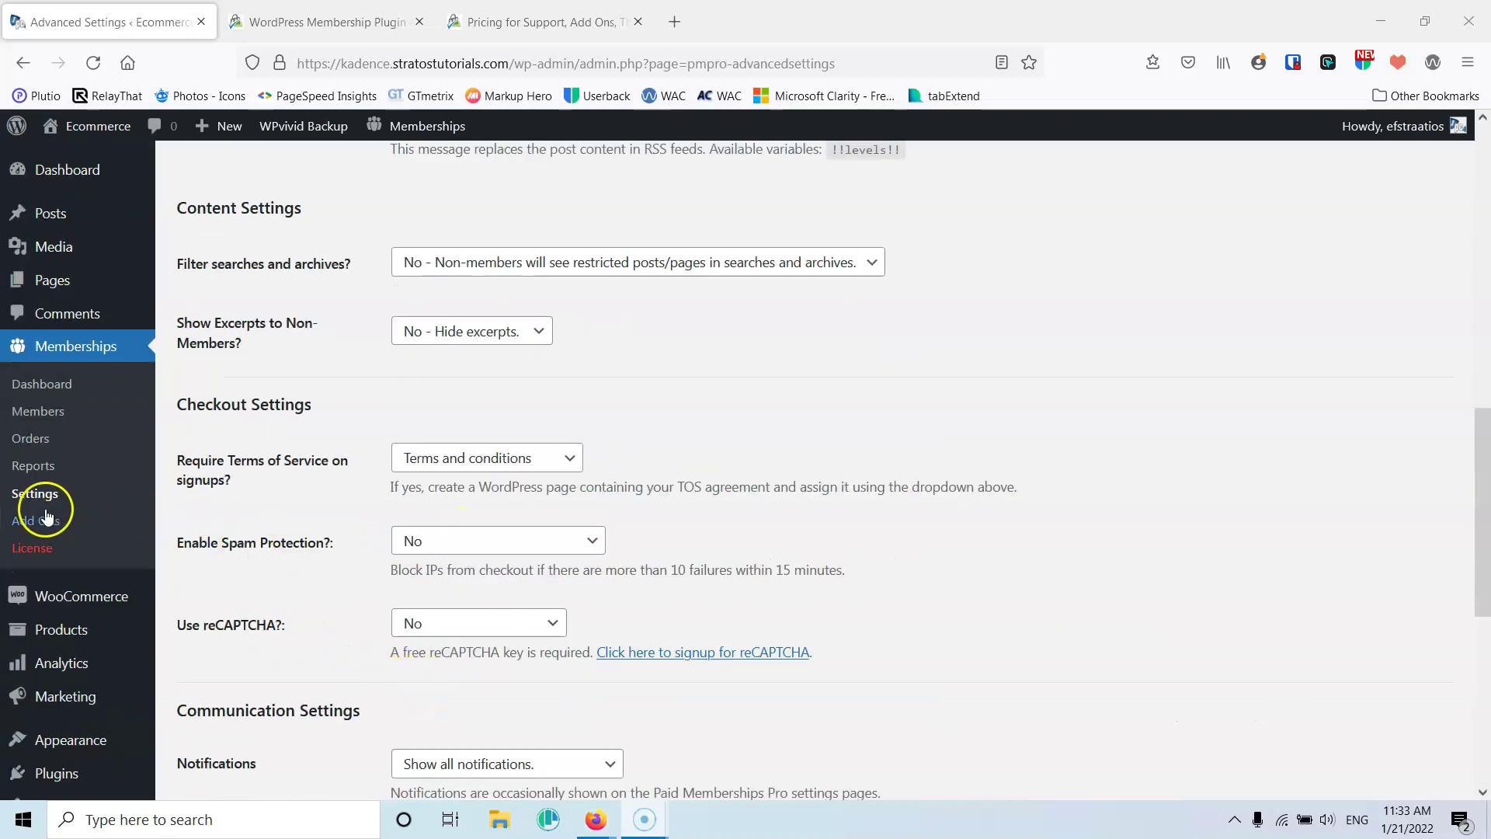
{"action": "left_click", "coordinate": [41, 522]}
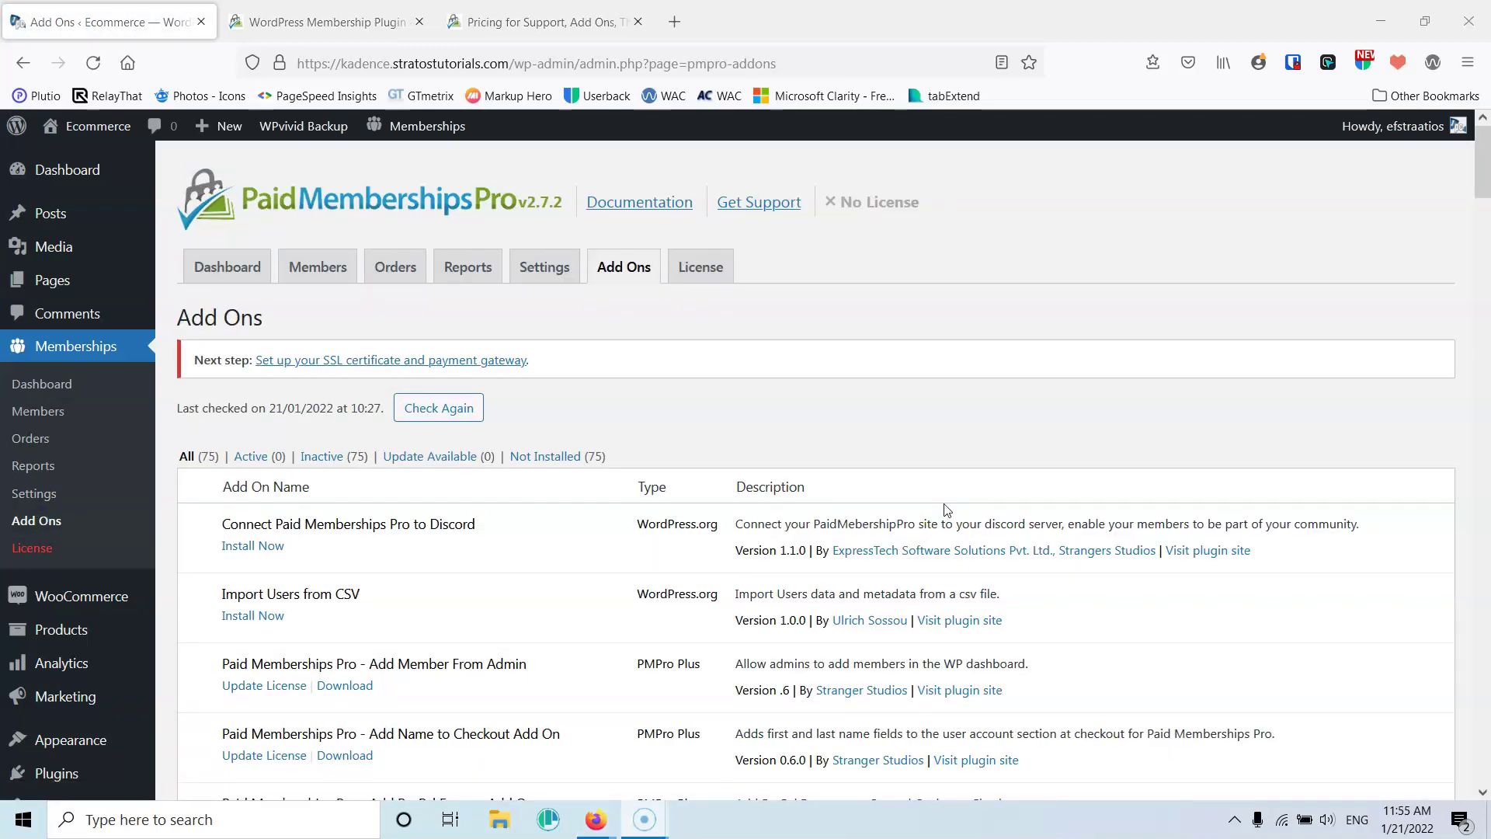
{"action": "scroll", "coordinate": [588, 567], "scroll_direction": "down", "scroll_amount": 3}
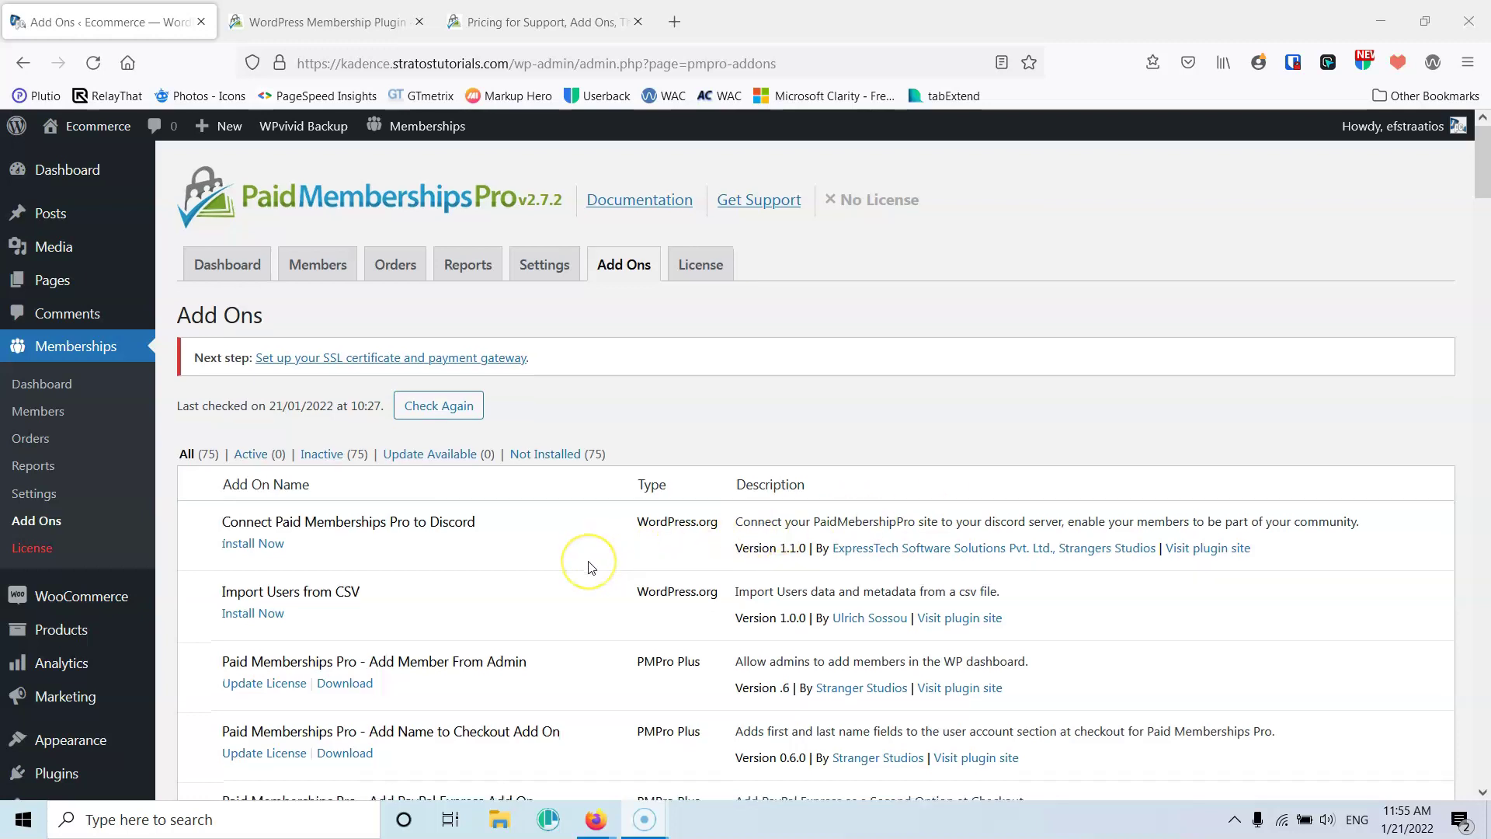
{"action": "scroll", "coordinate": [591, 567], "scroll_direction": "down", "scroll_amount": 1}
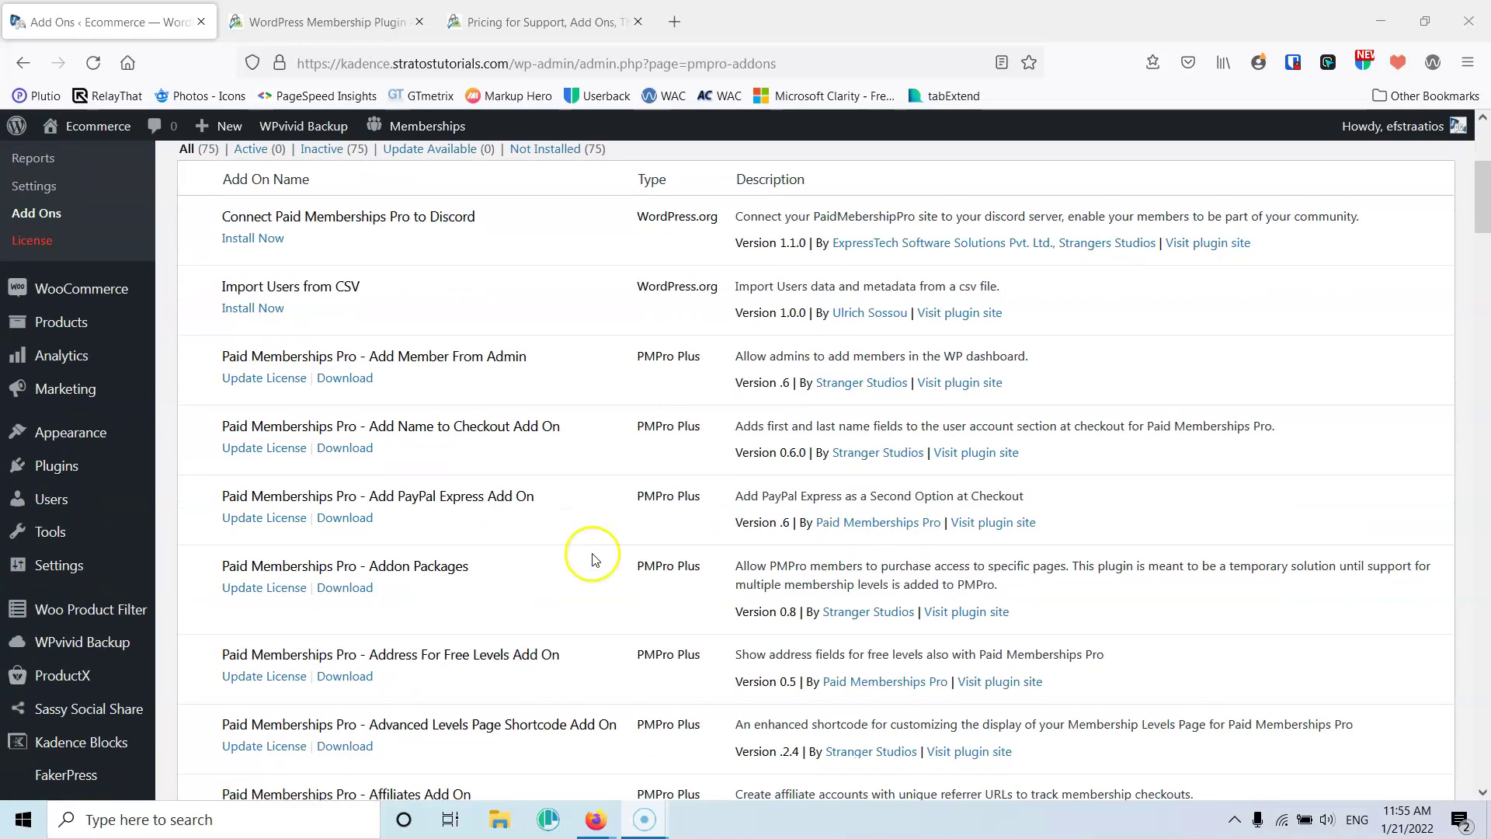
{"action": "scroll", "coordinate": [594, 558], "scroll_direction": "up", "scroll_amount": 3}
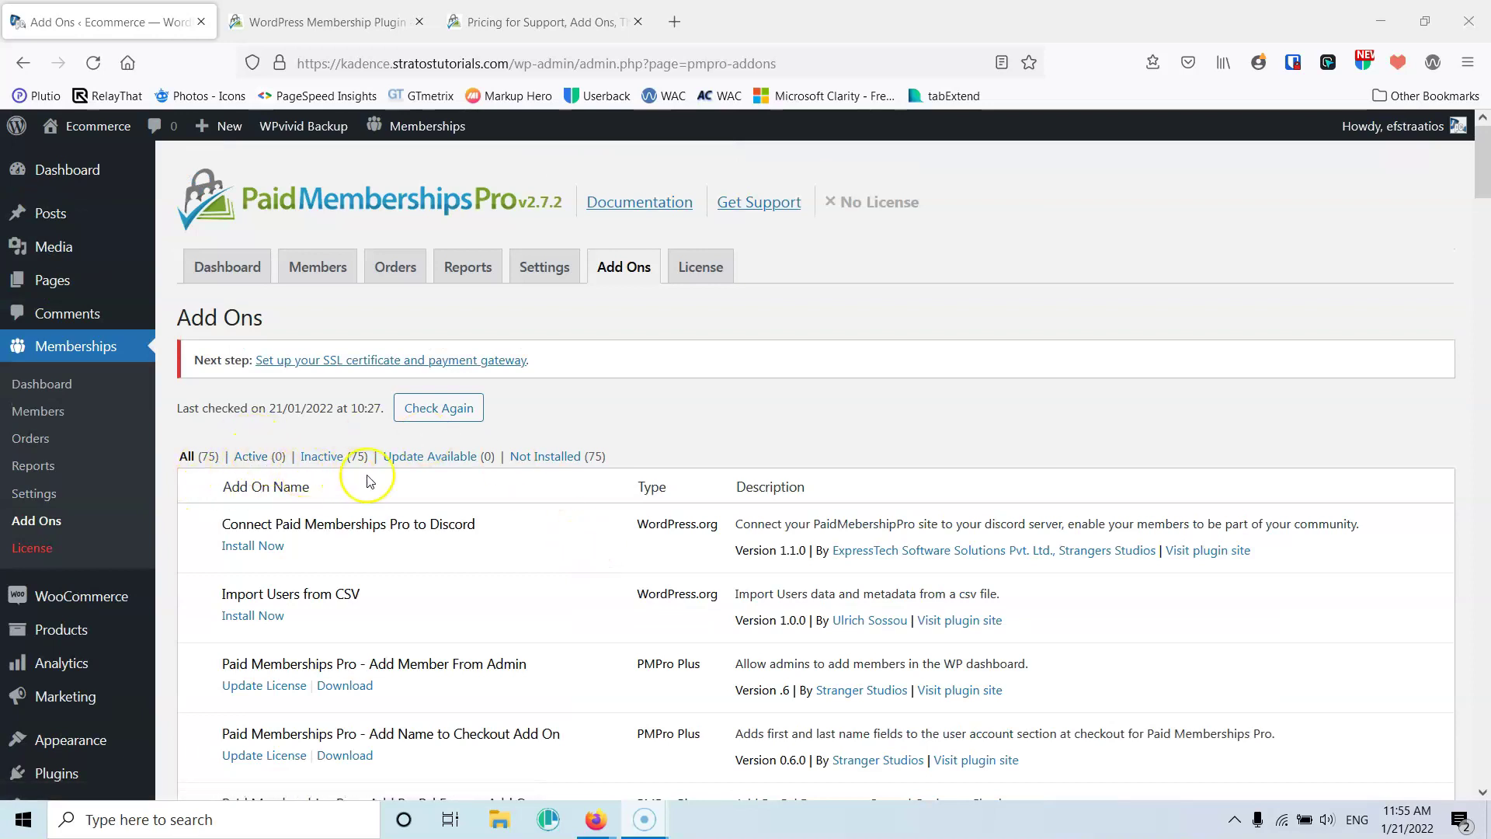
{"action": "scroll", "coordinate": [515, 500], "scroll_direction": "down", "scroll_amount": 2}
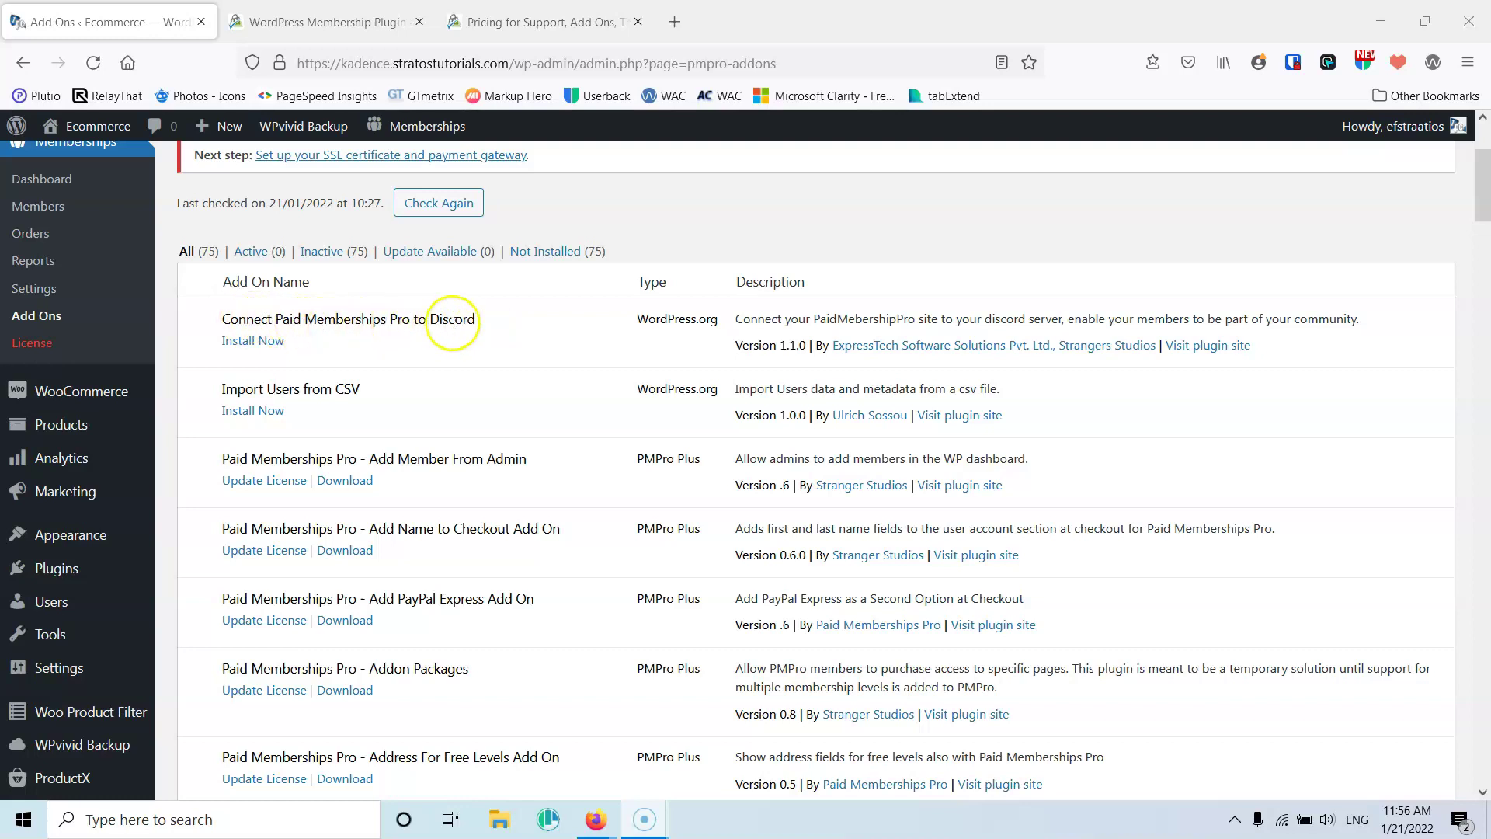
{"action": "scroll", "coordinate": [544, 303], "scroll_direction": "down", "scroll_amount": 3}
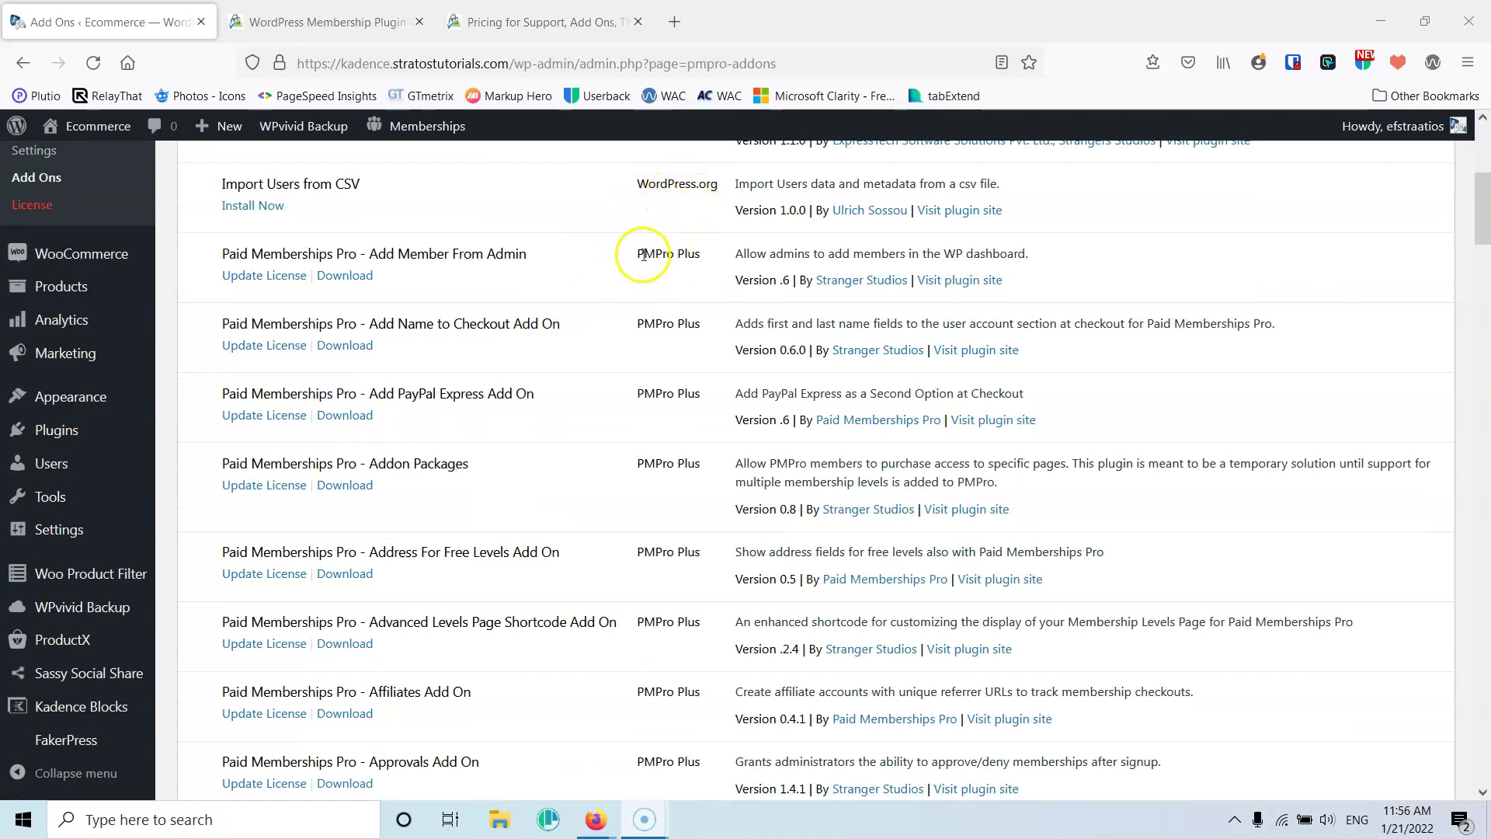
{"action": "scroll", "coordinate": [658, 254], "scroll_direction": "down", "scroll_amount": 9}
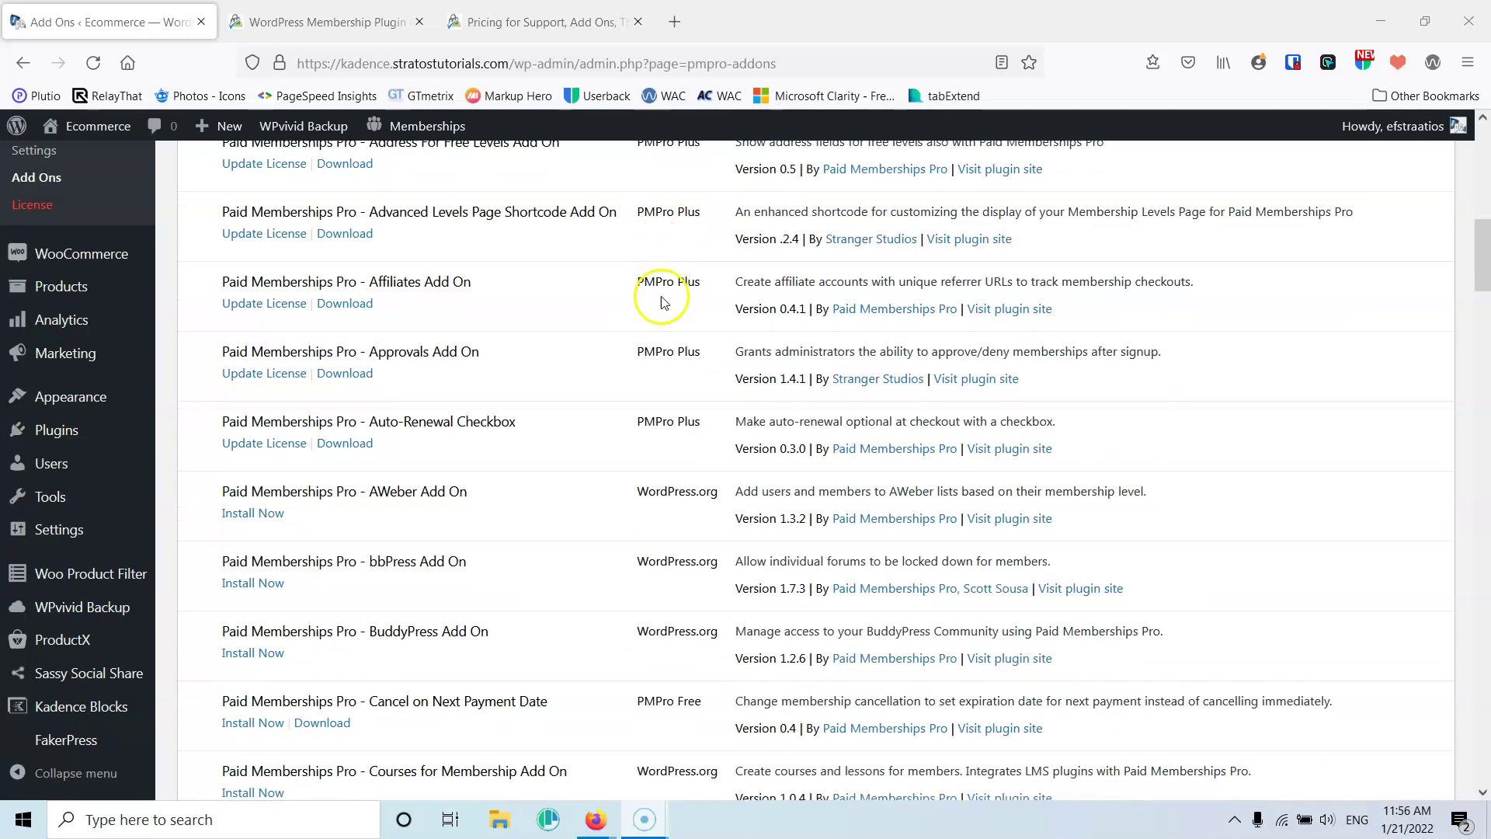
{"action": "left_click_drag", "start_coordinate": [704, 495], "coordinate": [639, 490]}
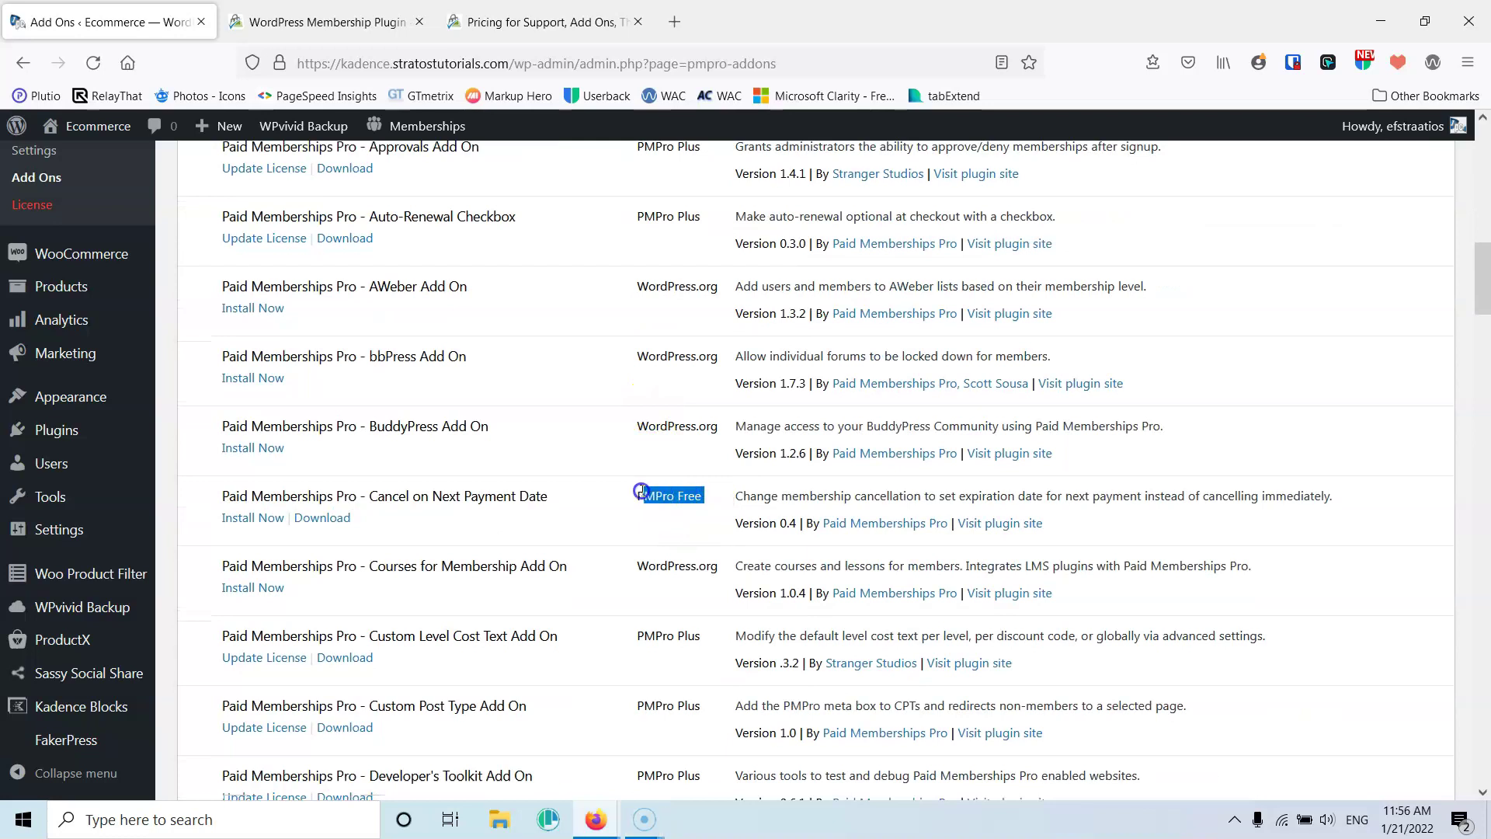
{"action": "scroll", "coordinate": [635, 490], "scroll_direction": "up", "scroll_amount": 15}
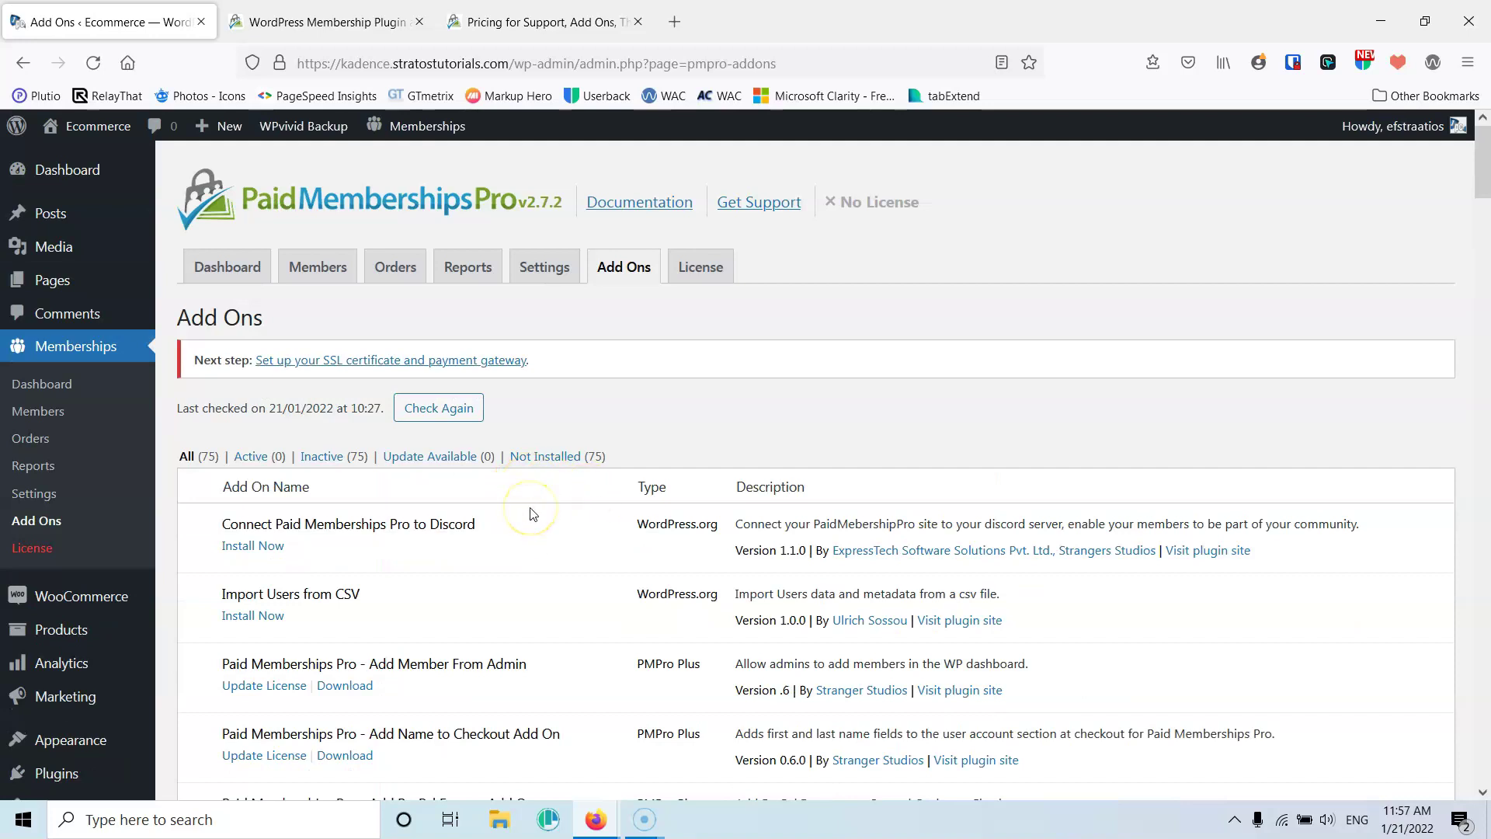
{"action": "scroll", "coordinate": [528, 511], "scroll_direction": "down", "scroll_amount": 3}
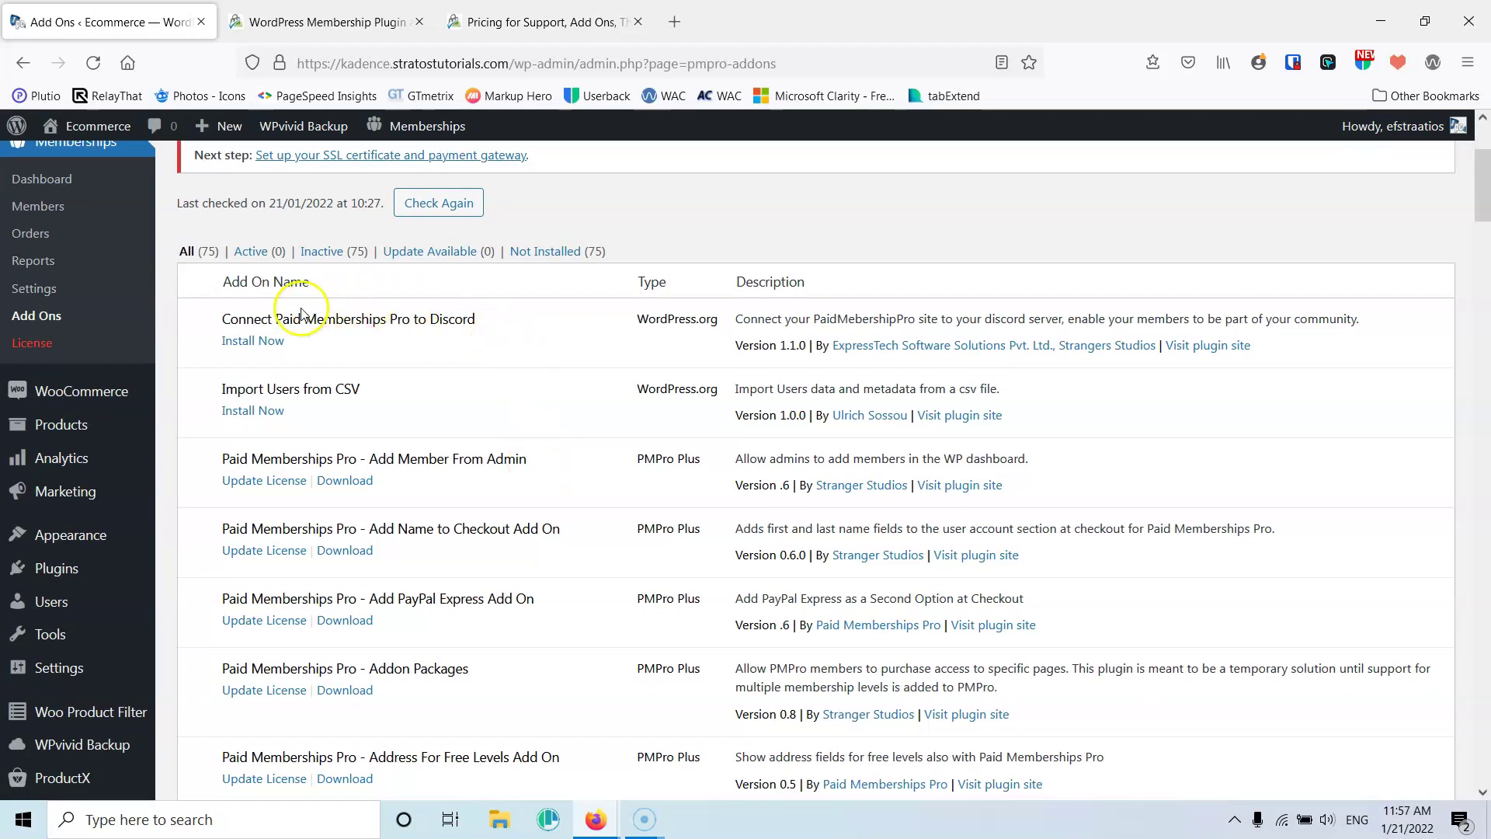
{"action": "scroll", "coordinate": [485, 333], "scroll_direction": "down", "scroll_amount": 3}
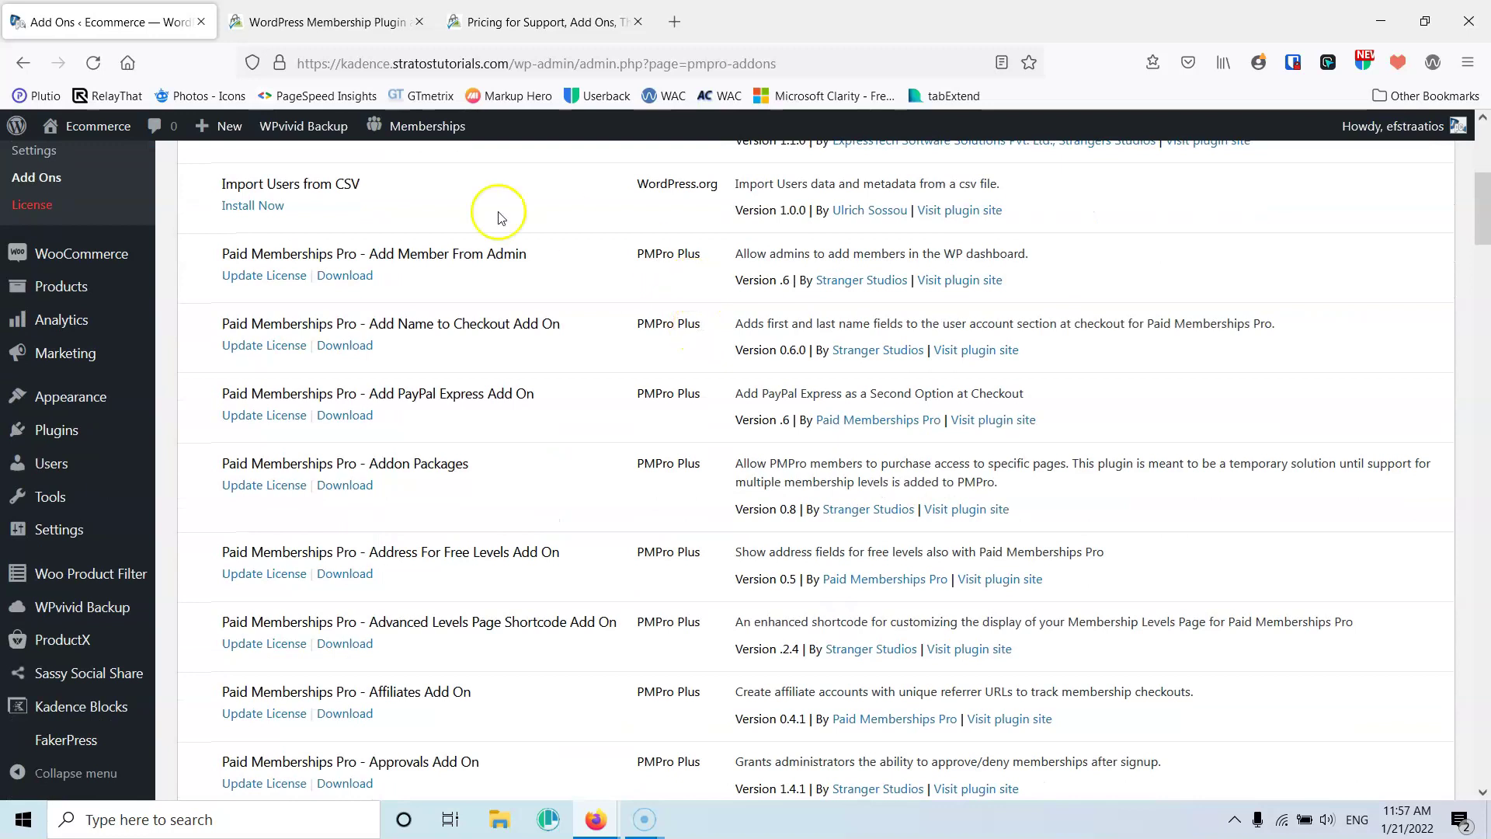
{"action": "scroll", "coordinate": [667, 249], "scroll_direction": "down", "scroll_amount": 3}
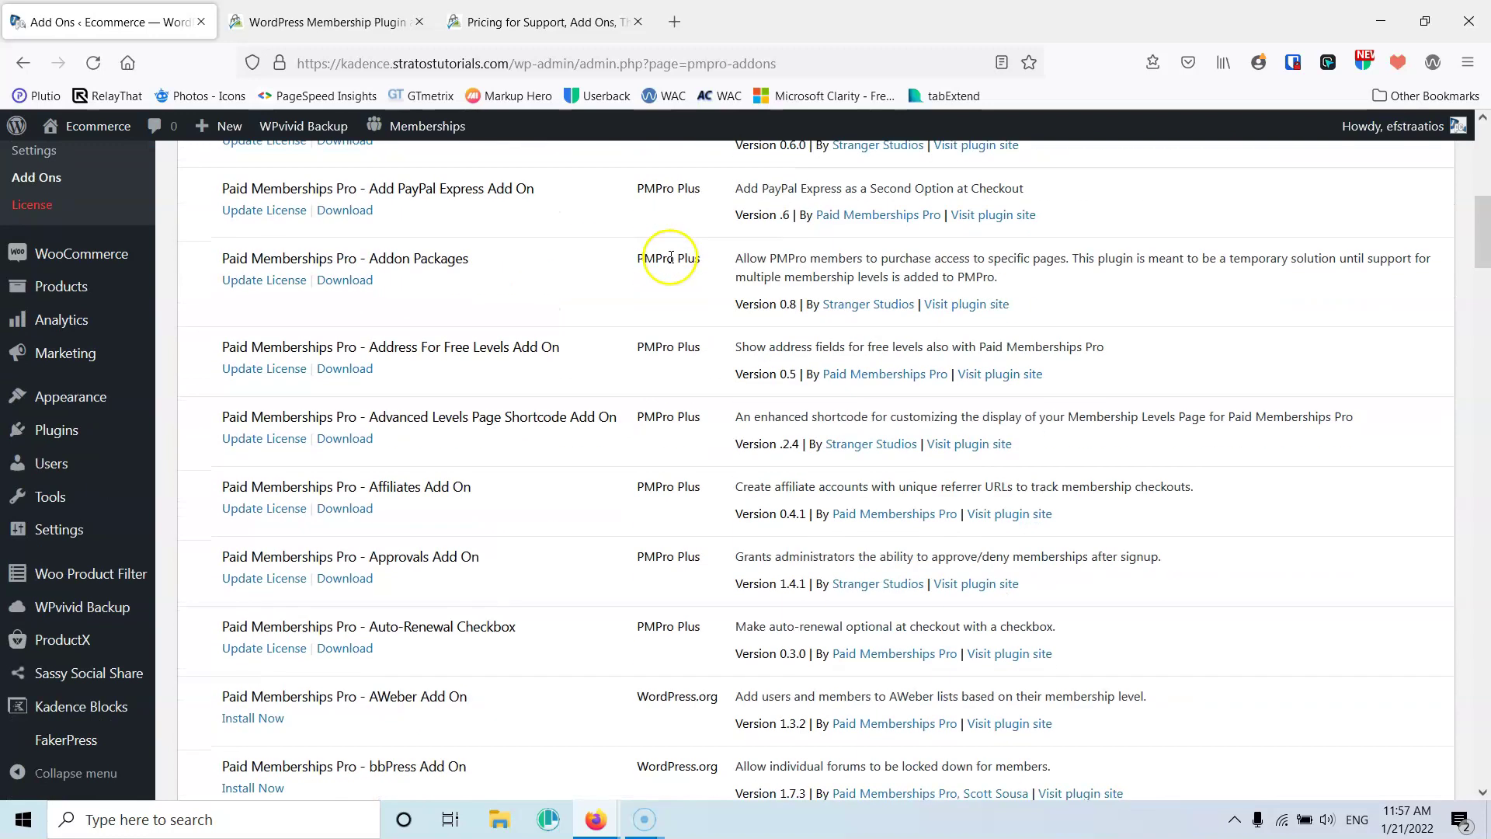
{"action": "scroll", "coordinate": [668, 256], "scroll_direction": "down", "scroll_amount": 2}
{"action": "scroll", "coordinate": [656, 311], "scroll_direction": "down", "scroll_amount": 3}
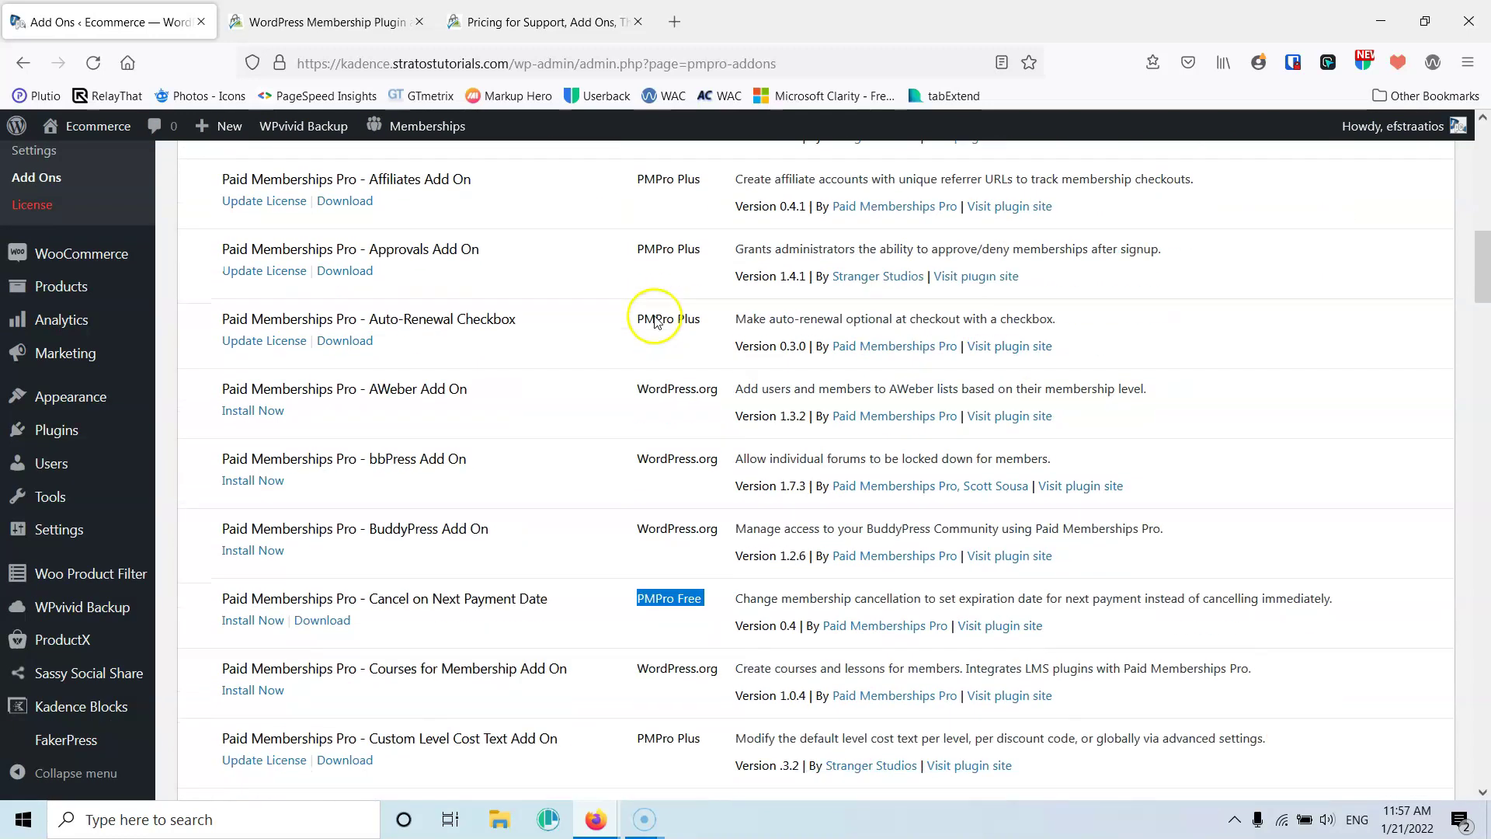
{"action": "scroll", "coordinate": [654, 321], "scroll_direction": "down", "scroll_amount": 1}
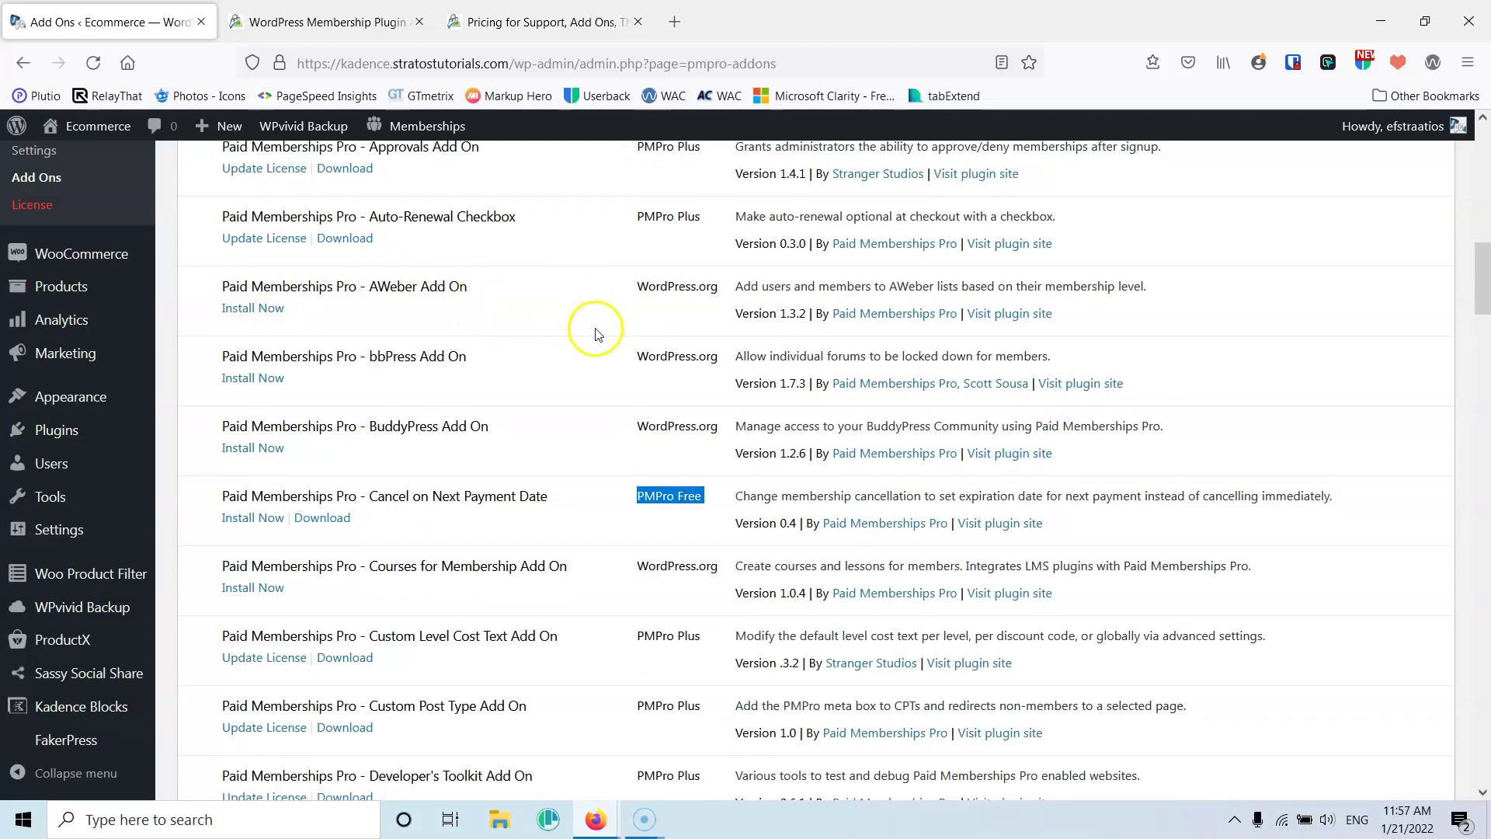
{"action": "scroll", "coordinate": [592, 331], "scroll_direction": "down", "scroll_amount": 1}
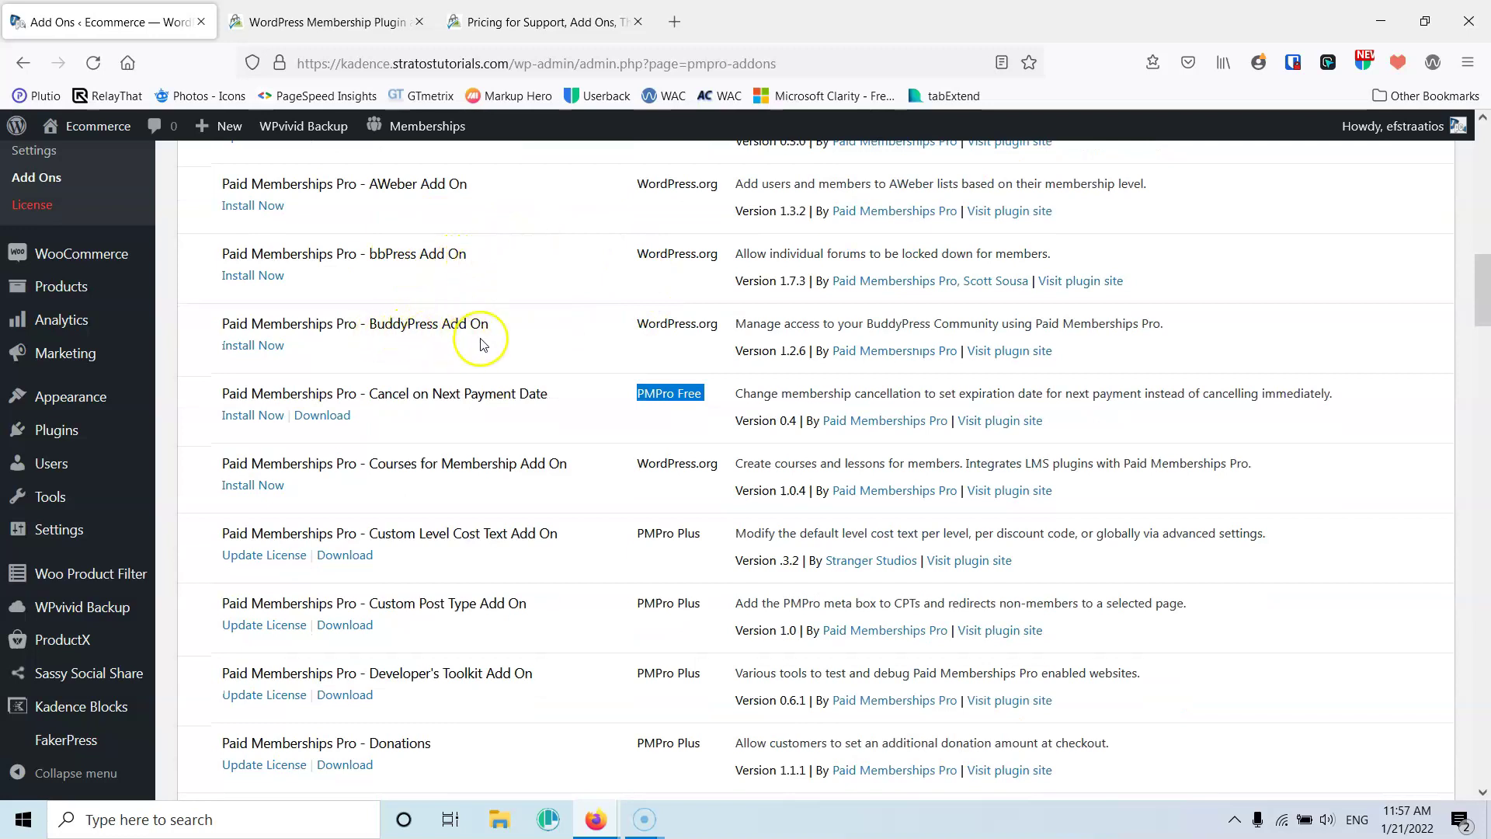
{"action": "left_click", "coordinate": [549, 427]}
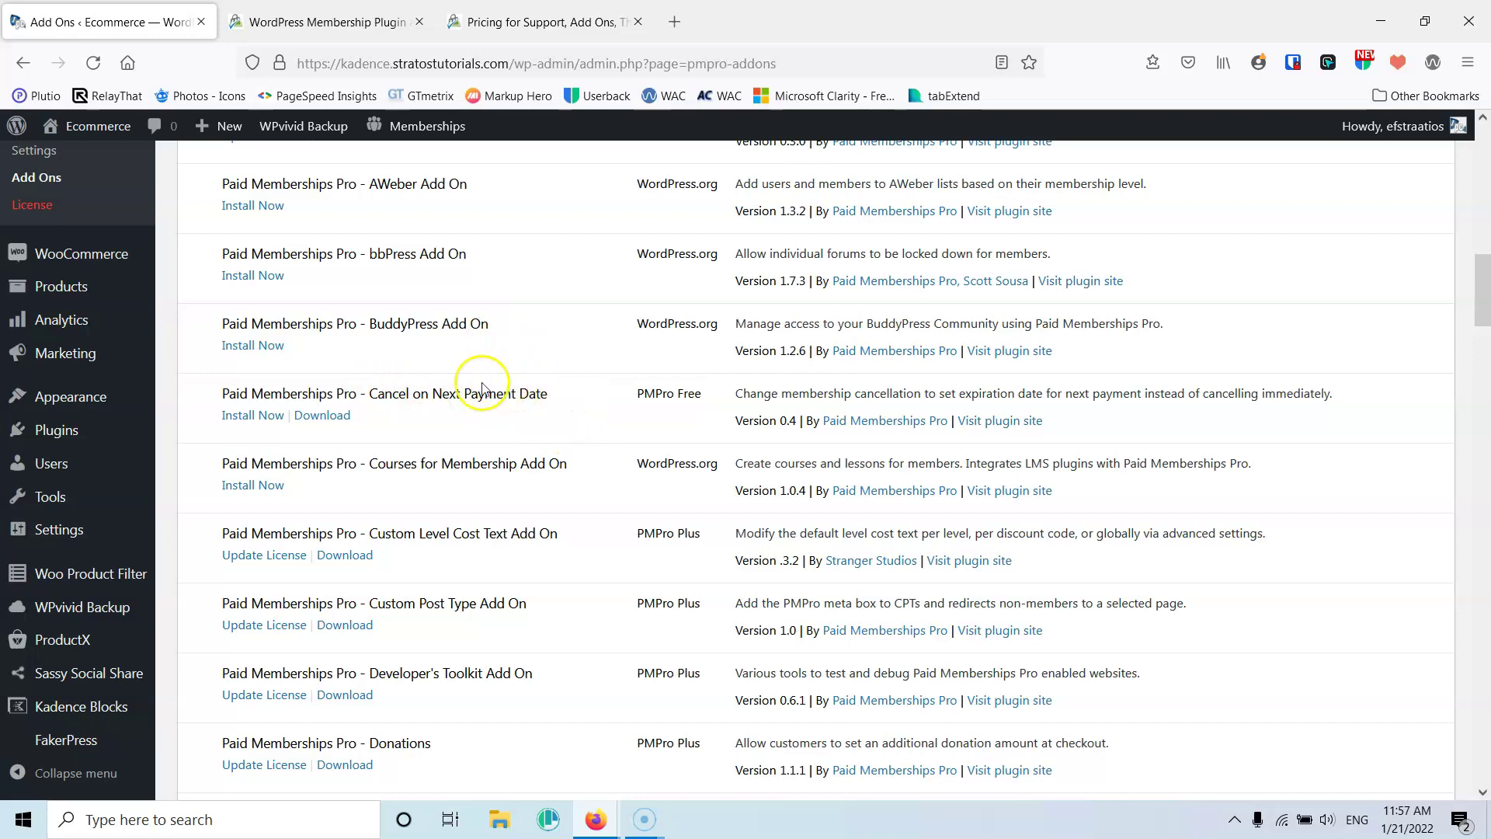
{"action": "scroll", "coordinate": [534, 380], "scroll_direction": "down", "scroll_amount": 2}
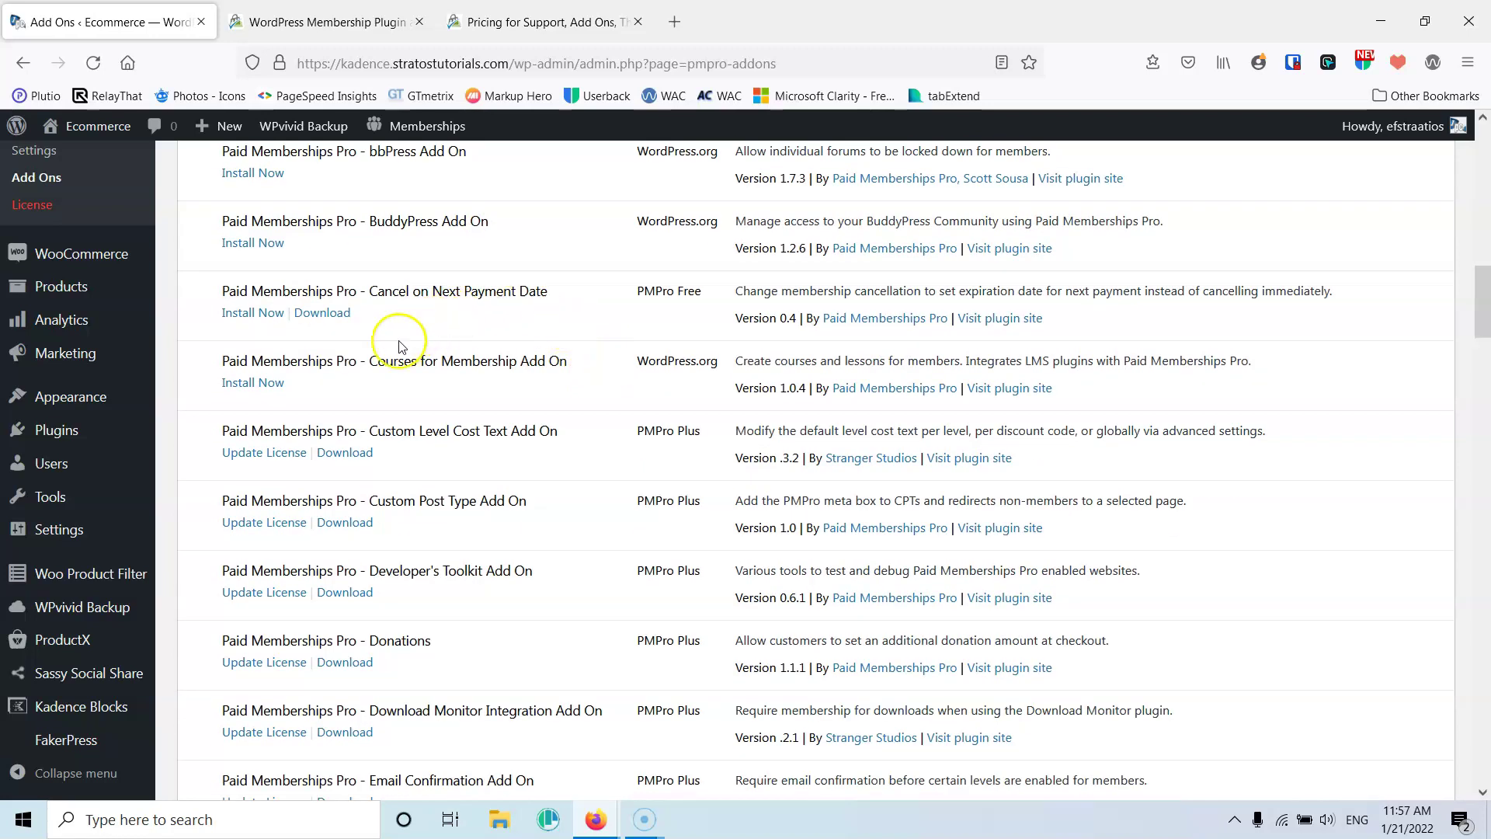
{"action": "scroll", "coordinate": [590, 367], "scroll_direction": "down", "scroll_amount": 4}
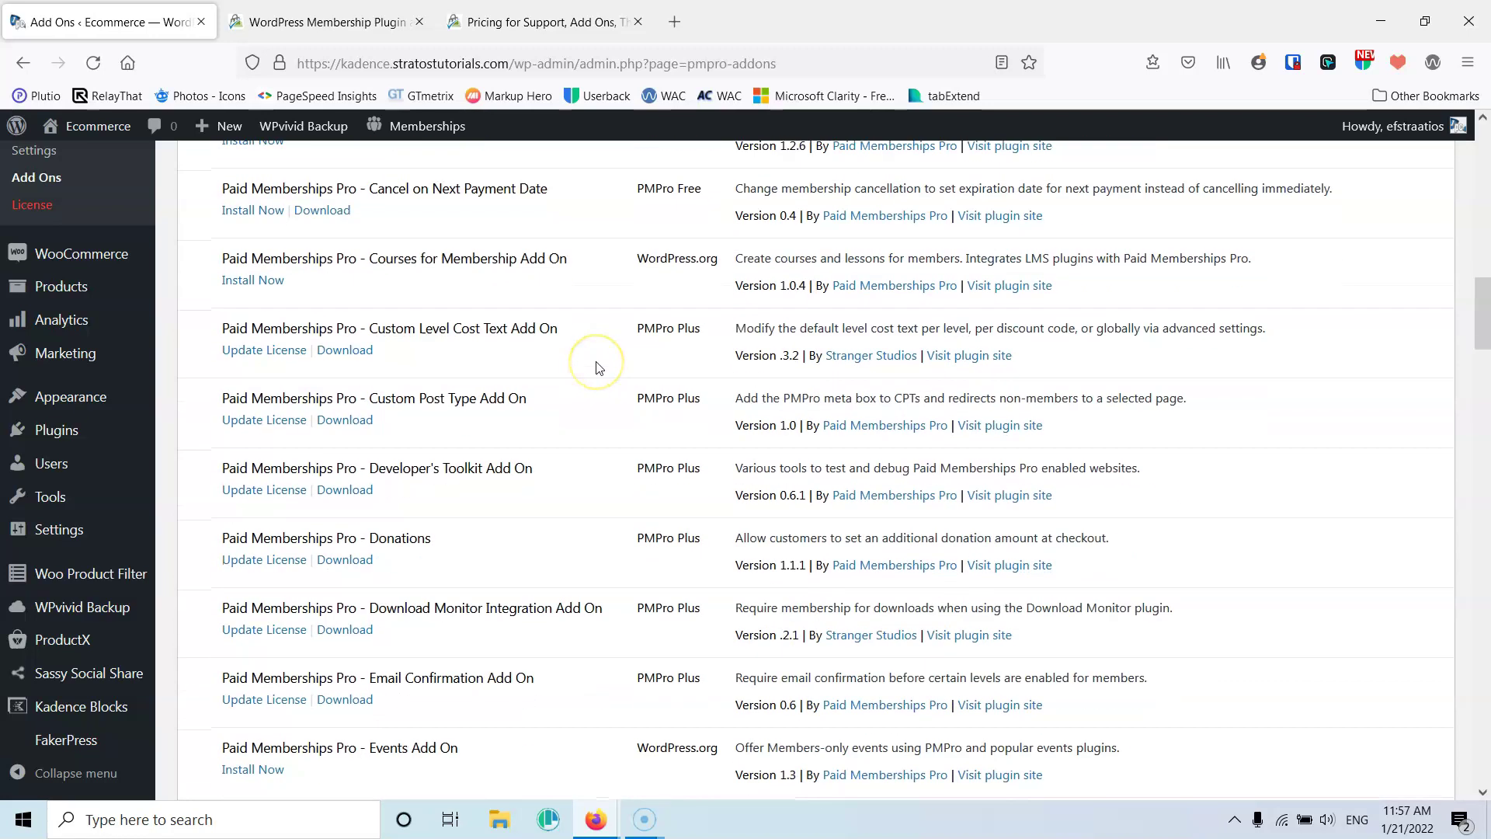
{"action": "scroll", "coordinate": [598, 366], "scroll_direction": "down", "scroll_amount": 3}
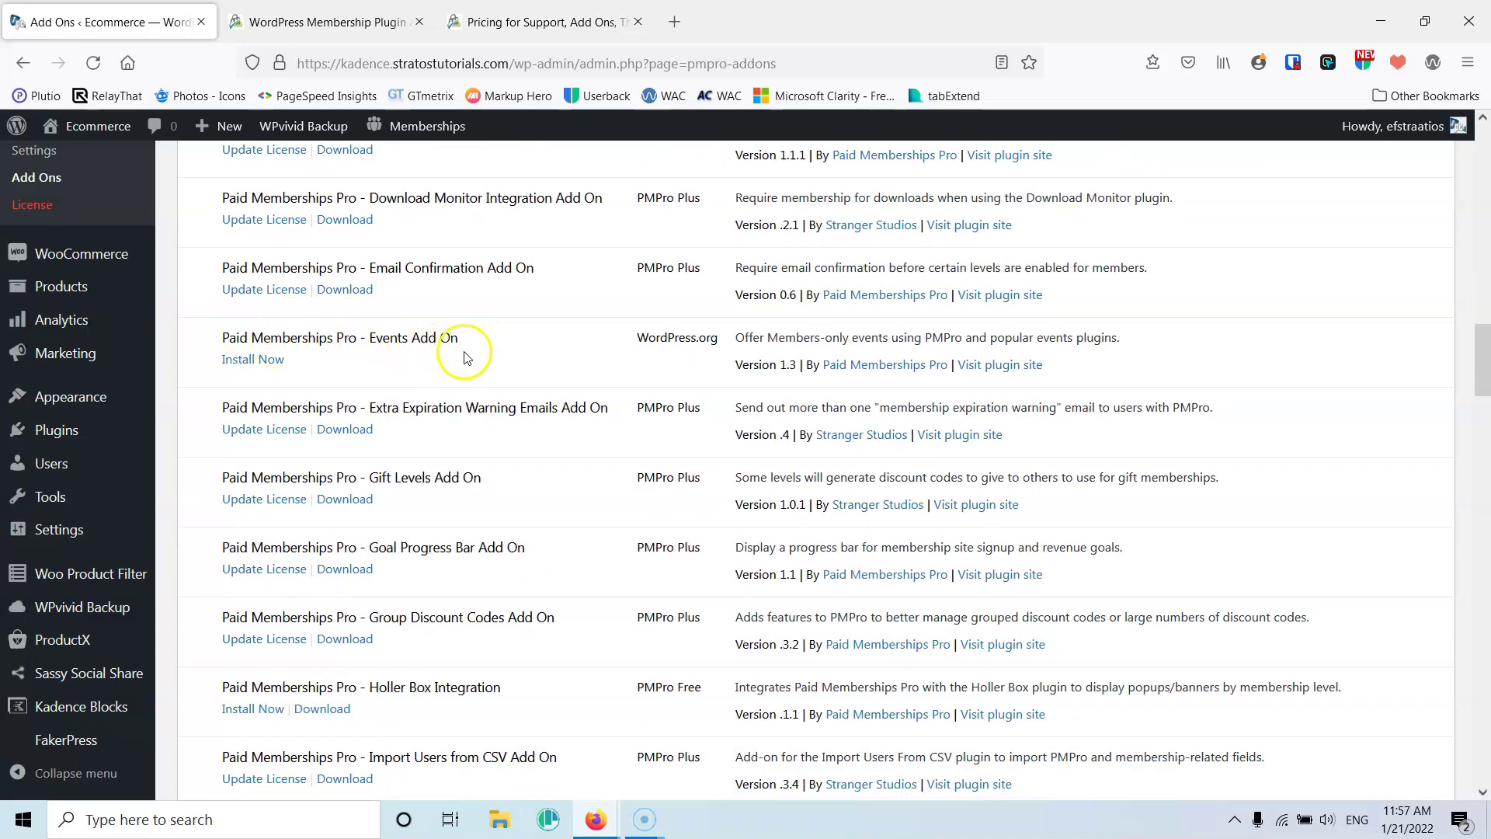
{"action": "scroll", "coordinate": [610, 341], "scroll_direction": "down", "scroll_amount": 3}
{"action": "scroll", "coordinate": [612, 342], "scroll_direction": "down", "scroll_amount": 2}
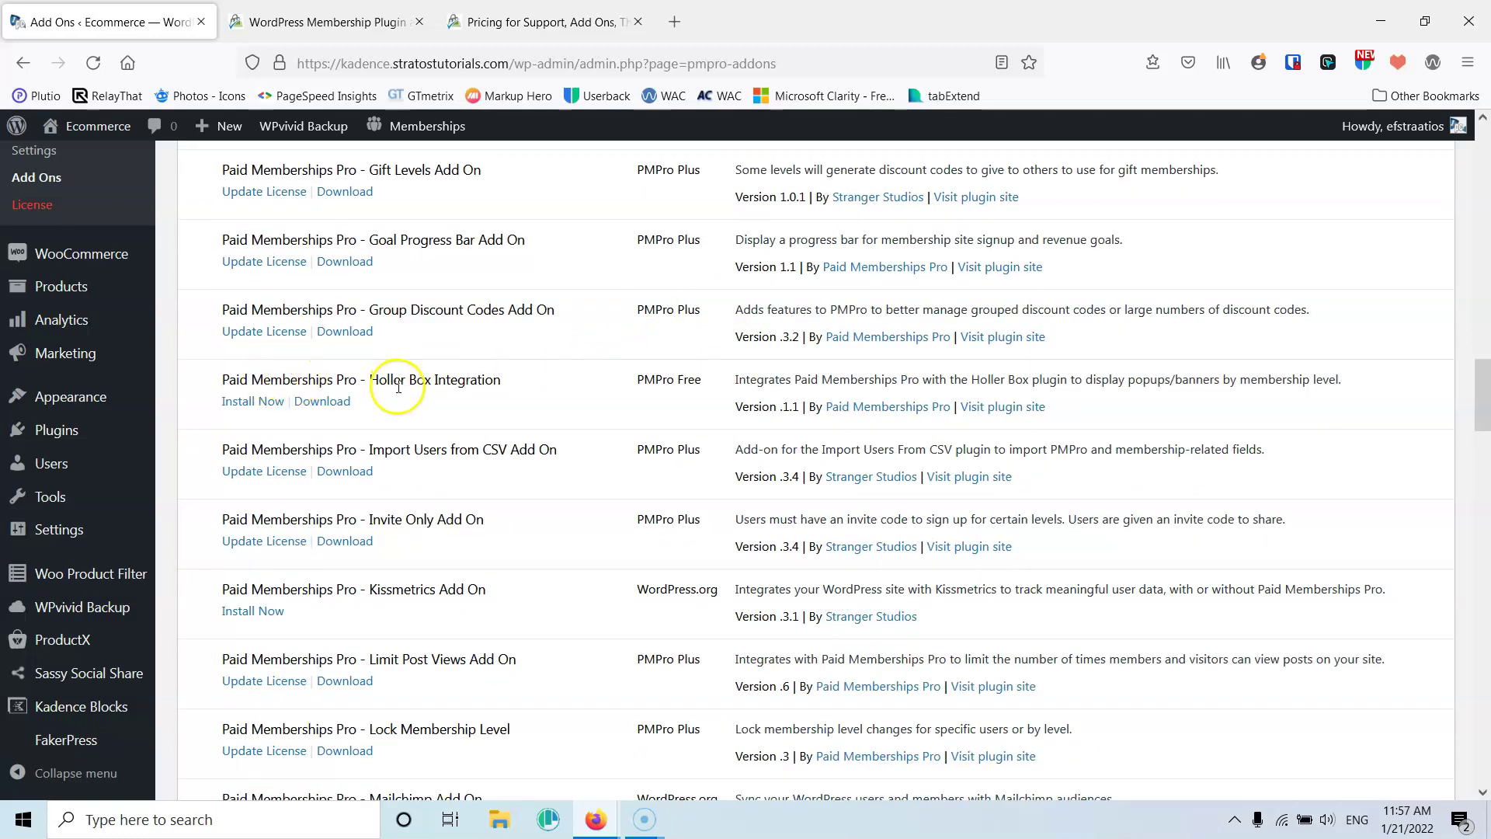
{"action": "scroll", "coordinate": [674, 380], "scroll_direction": "down", "scroll_amount": 2}
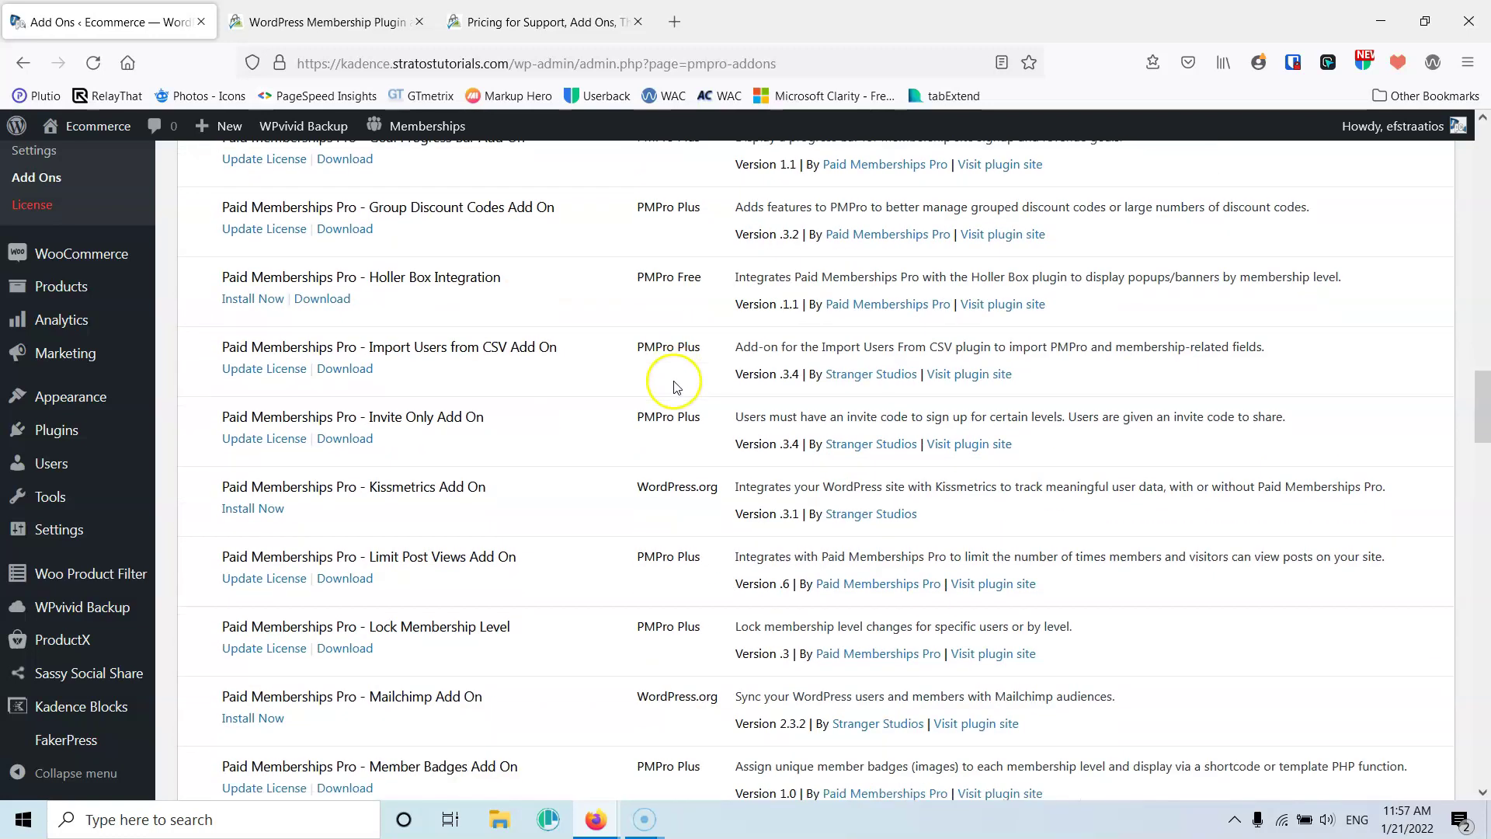
{"action": "scroll", "coordinate": [674, 386], "scroll_direction": "down", "scroll_amount": 2}
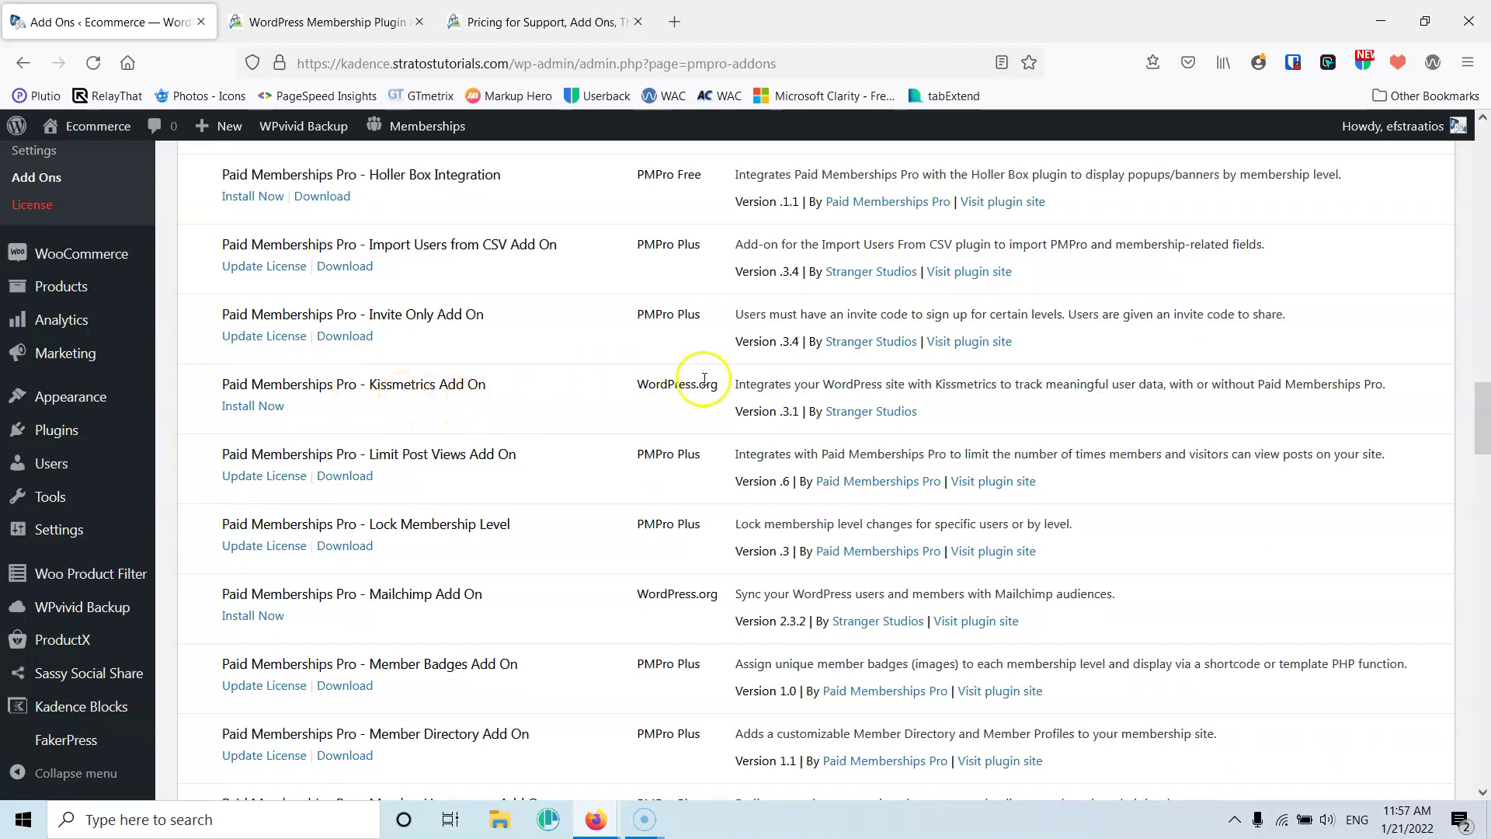
{"action": "scroll", "coordinate": [695, 383], "scroll_direction": "down", "scroll_amount": 4}
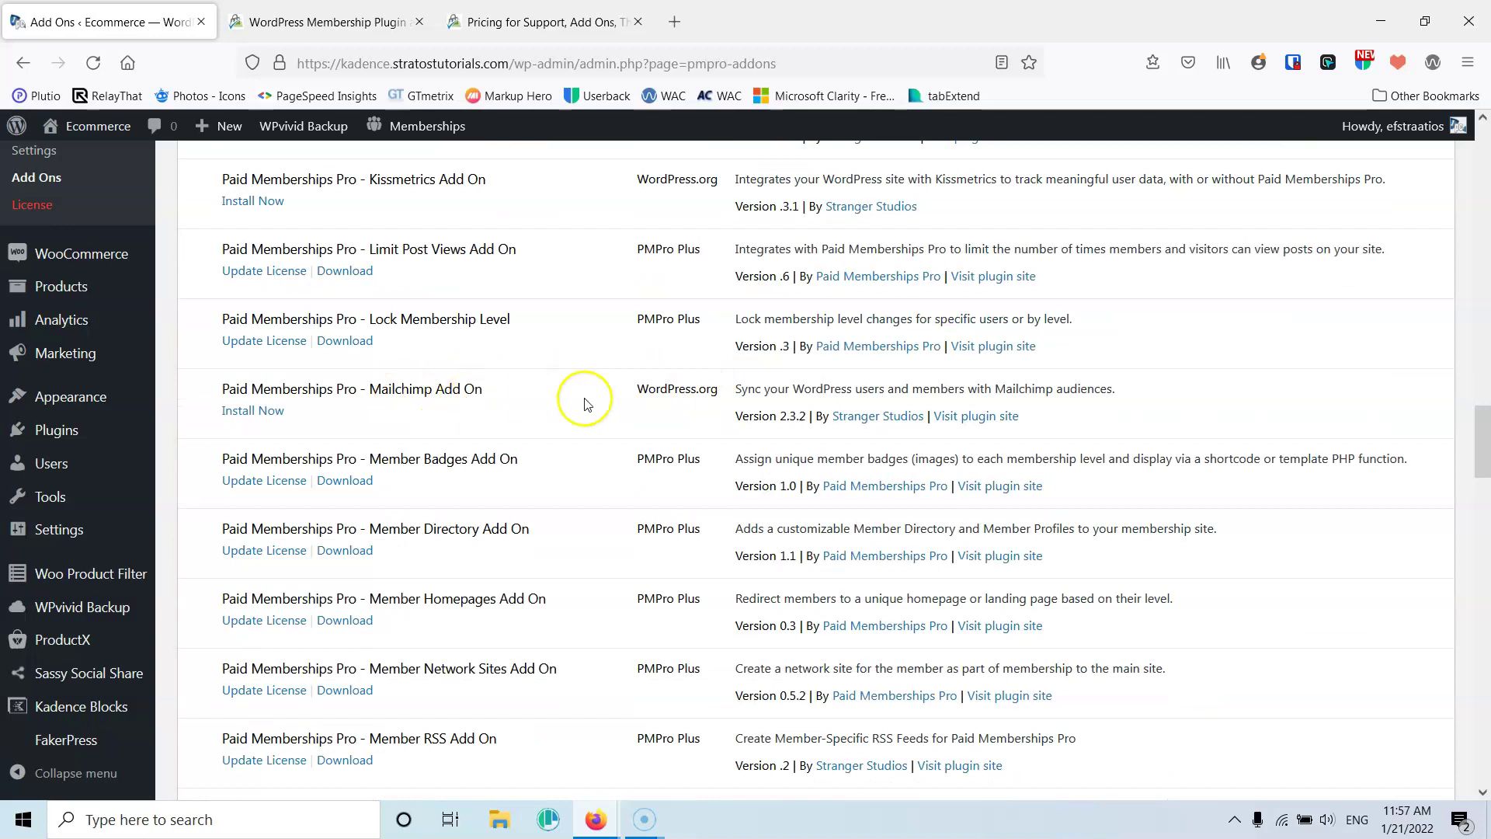
{"action": "scroll", "coordinate": [632, 394], "scroll_direction": "down", "scroll_amount": 4}
{"action": "scroll", "coordinate": [635, 399], "scroll_direction": "down", "scroll_amount": 6}
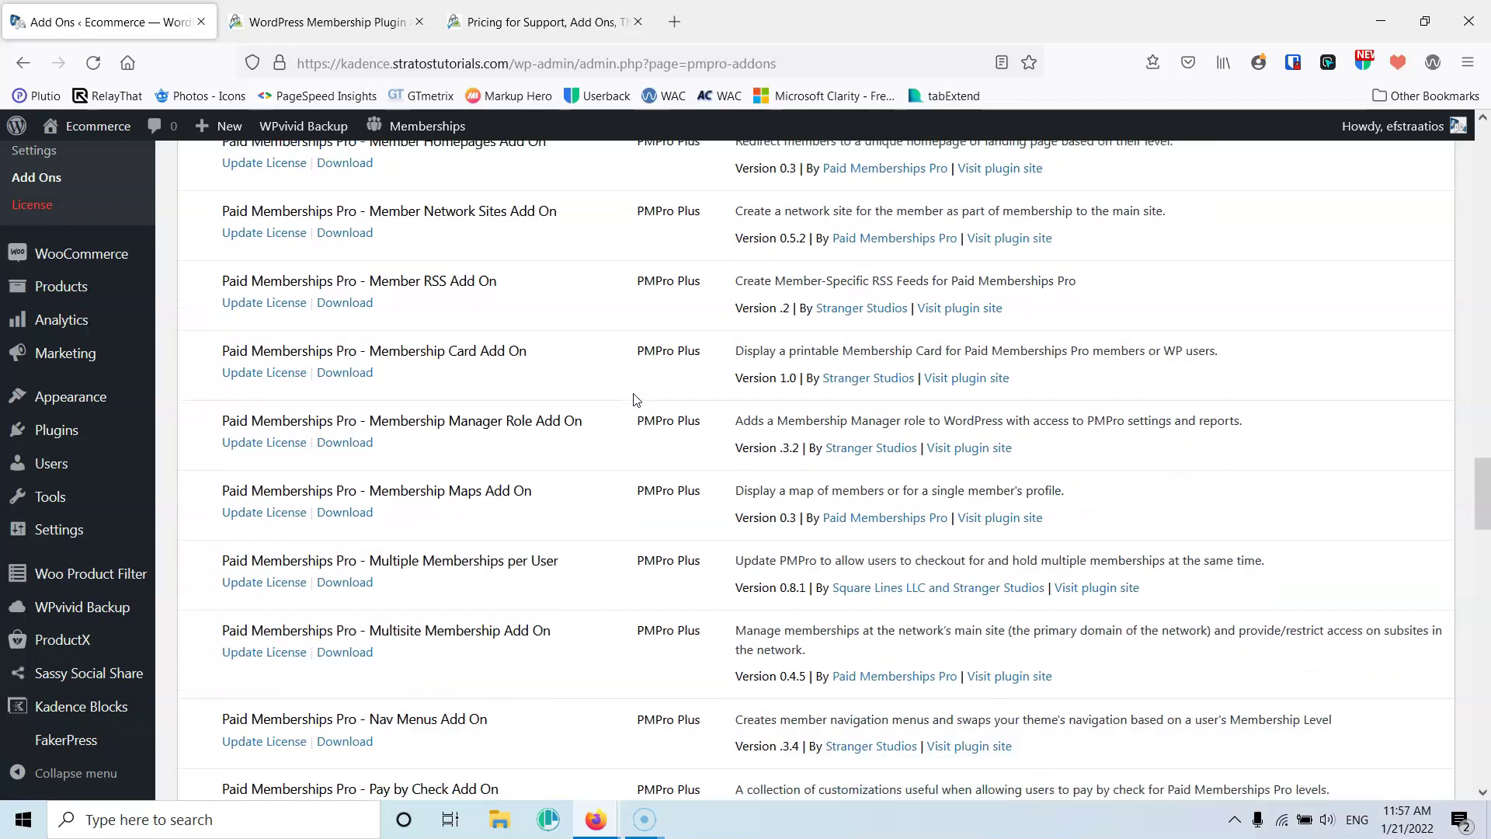
{"action": "scroll", "coordinate": [636, 399], "scroll_direction": "down", "scroll_amount": 1}
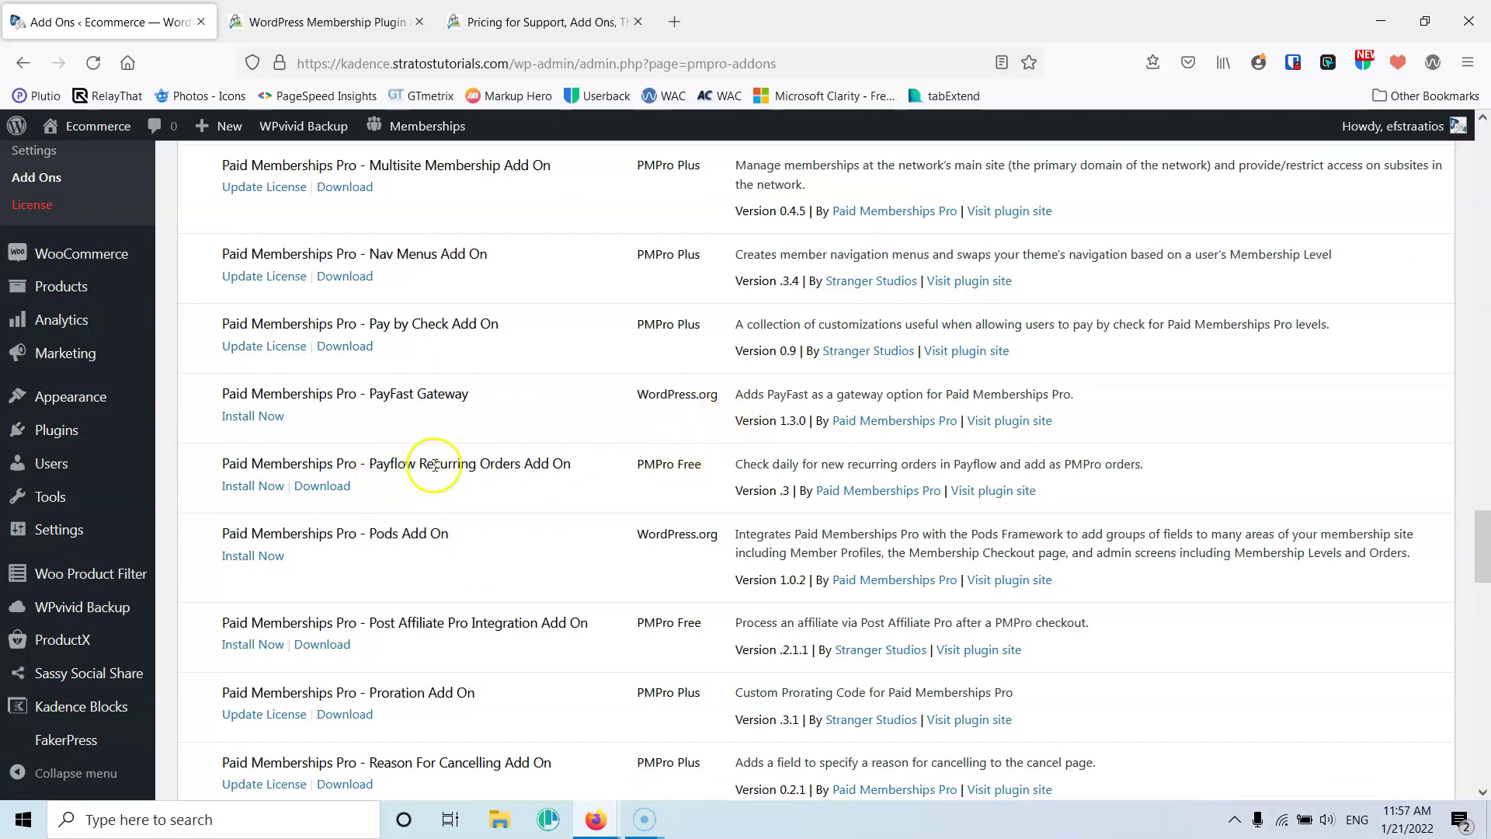
{"action": "scroll", "coordinate": [658, 422], "scroll_direction": "down", "scroll_amount": 1}
{"action": "scroll", "coordinate": [658, 425], "scroll_direction": "down", "scroll_amount": 1}
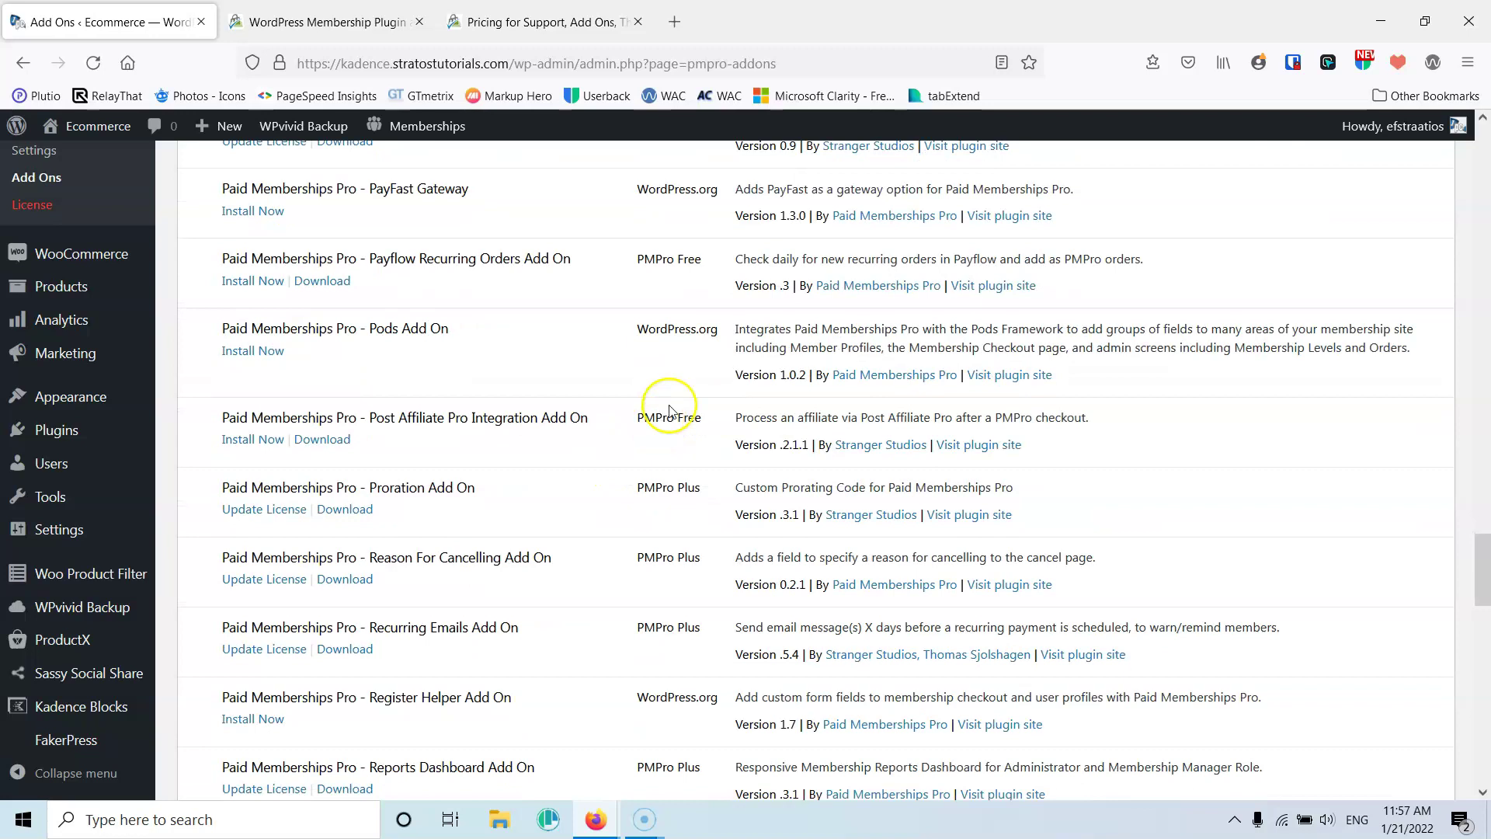
{"action": "scroll", "coordinate": [671, 379], "scroll_direction": "down", "scroll_amount": 2}
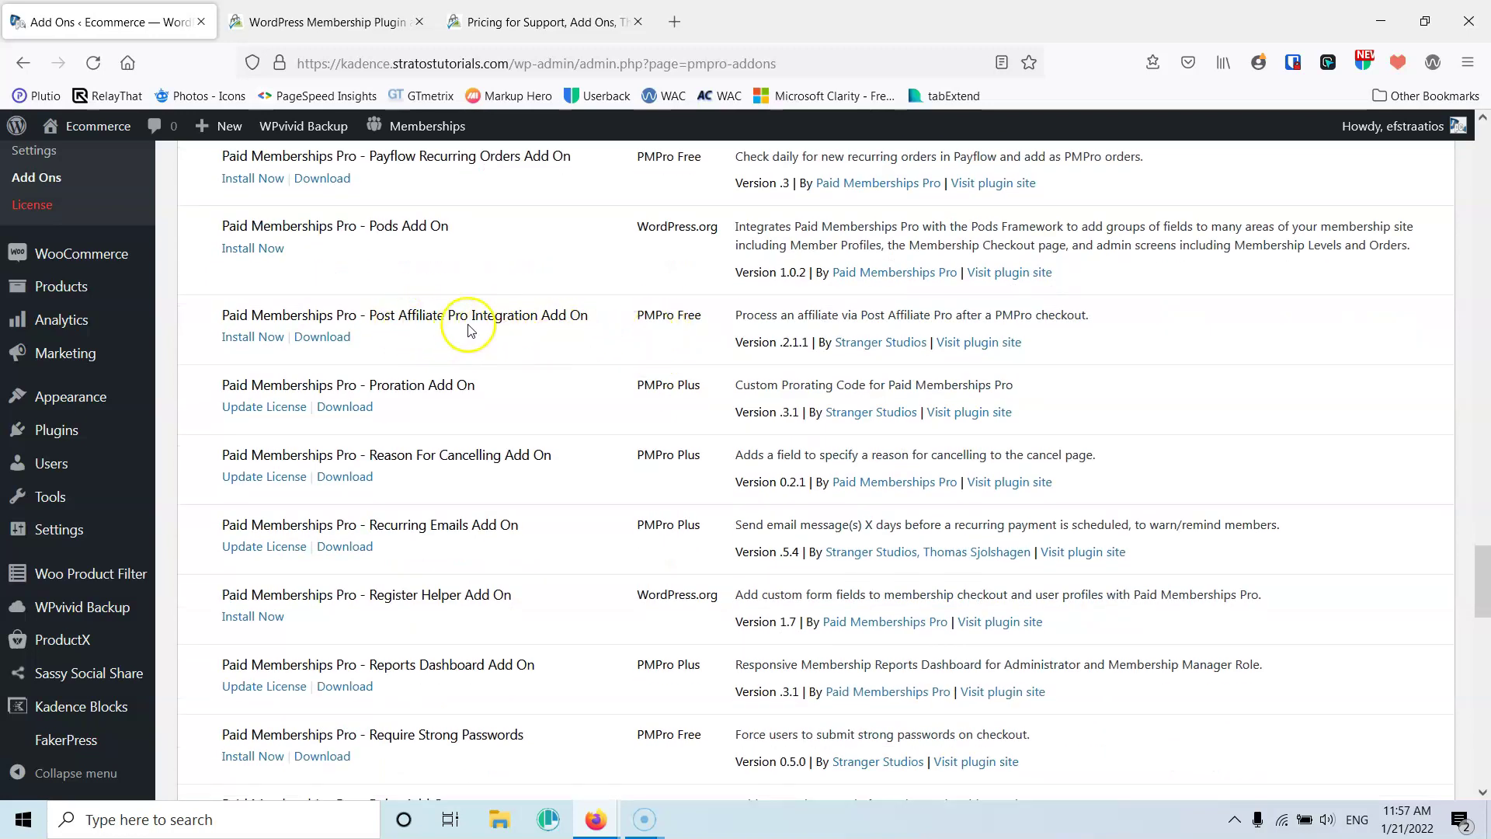
{"action": "scroll", "coordinate": [673, 321], "scroll_direction": "down", "scroll_amount": 2}
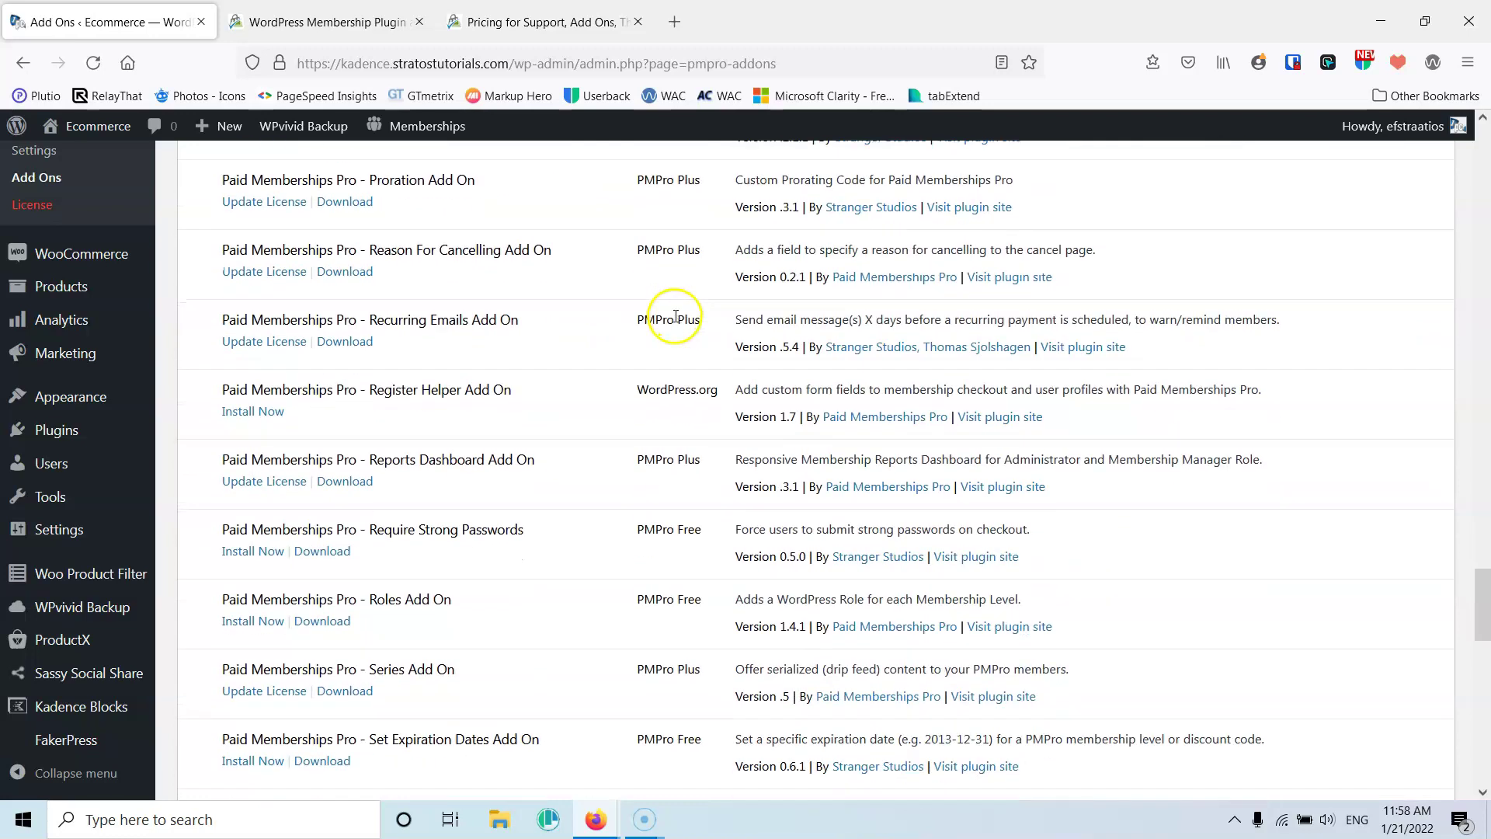
{"action": "scroll", "coordinate": [637, 316], "scroll_direction": "down", "scroll_amount": 1}
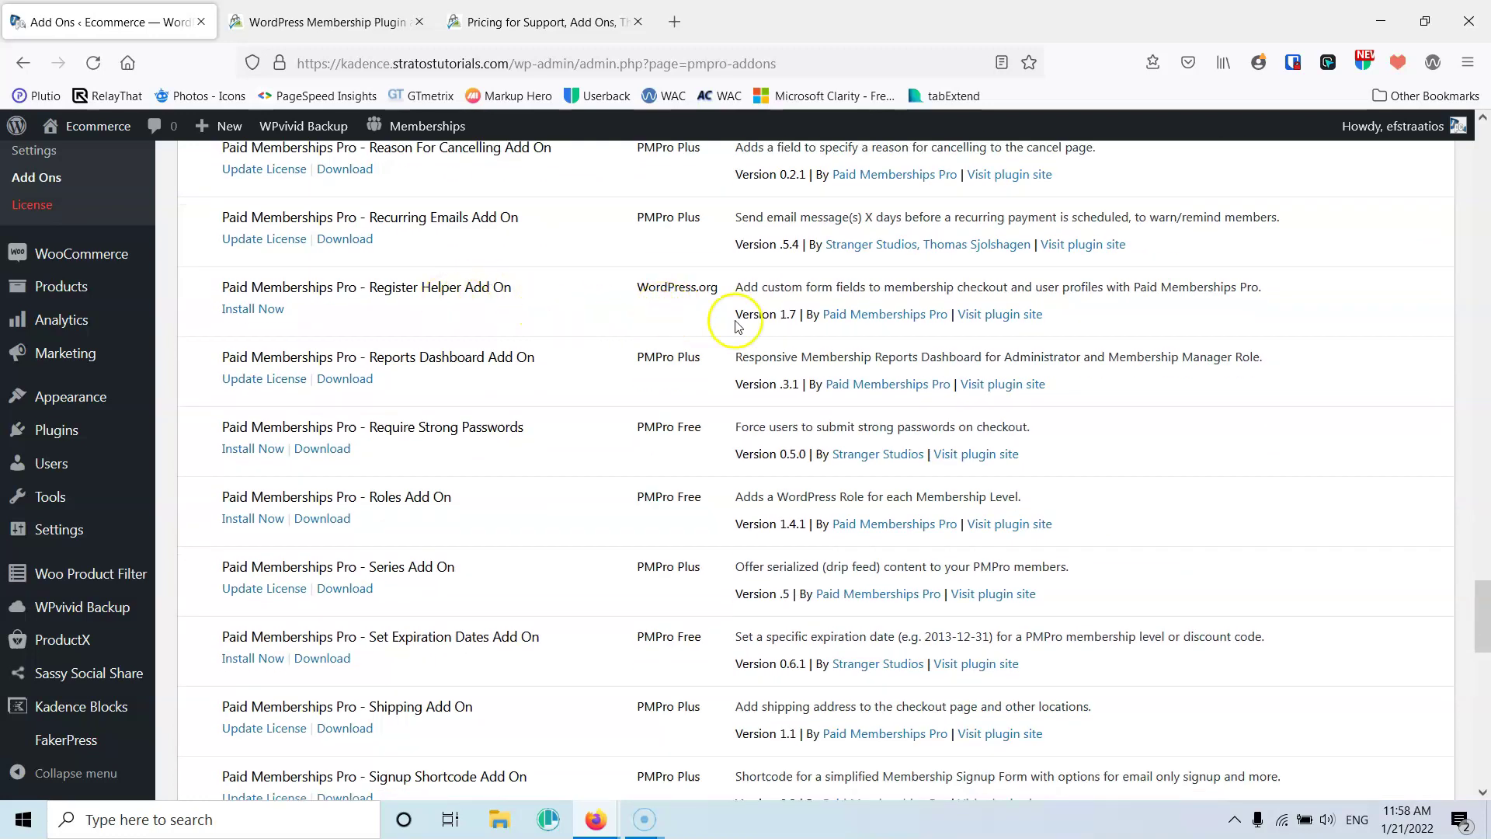
{"action": "scroll", "coordinate": [726, 326], "scroll_direction": "down", "scroll_amount": 1}
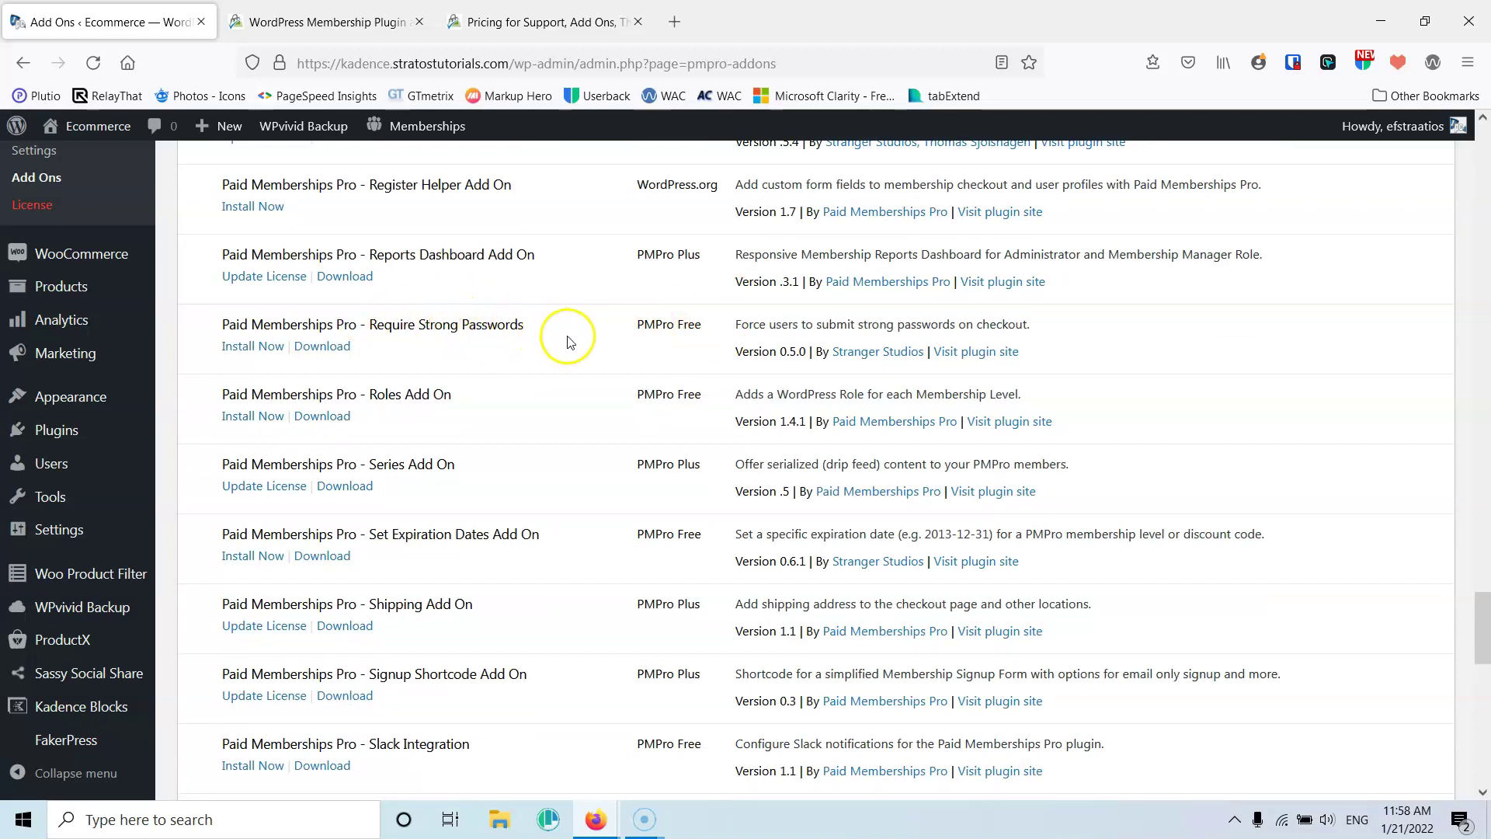
{"action": "scroll", "coordinate": [536, 338], "scroll_direction": "down", "scroll_amount": 1}
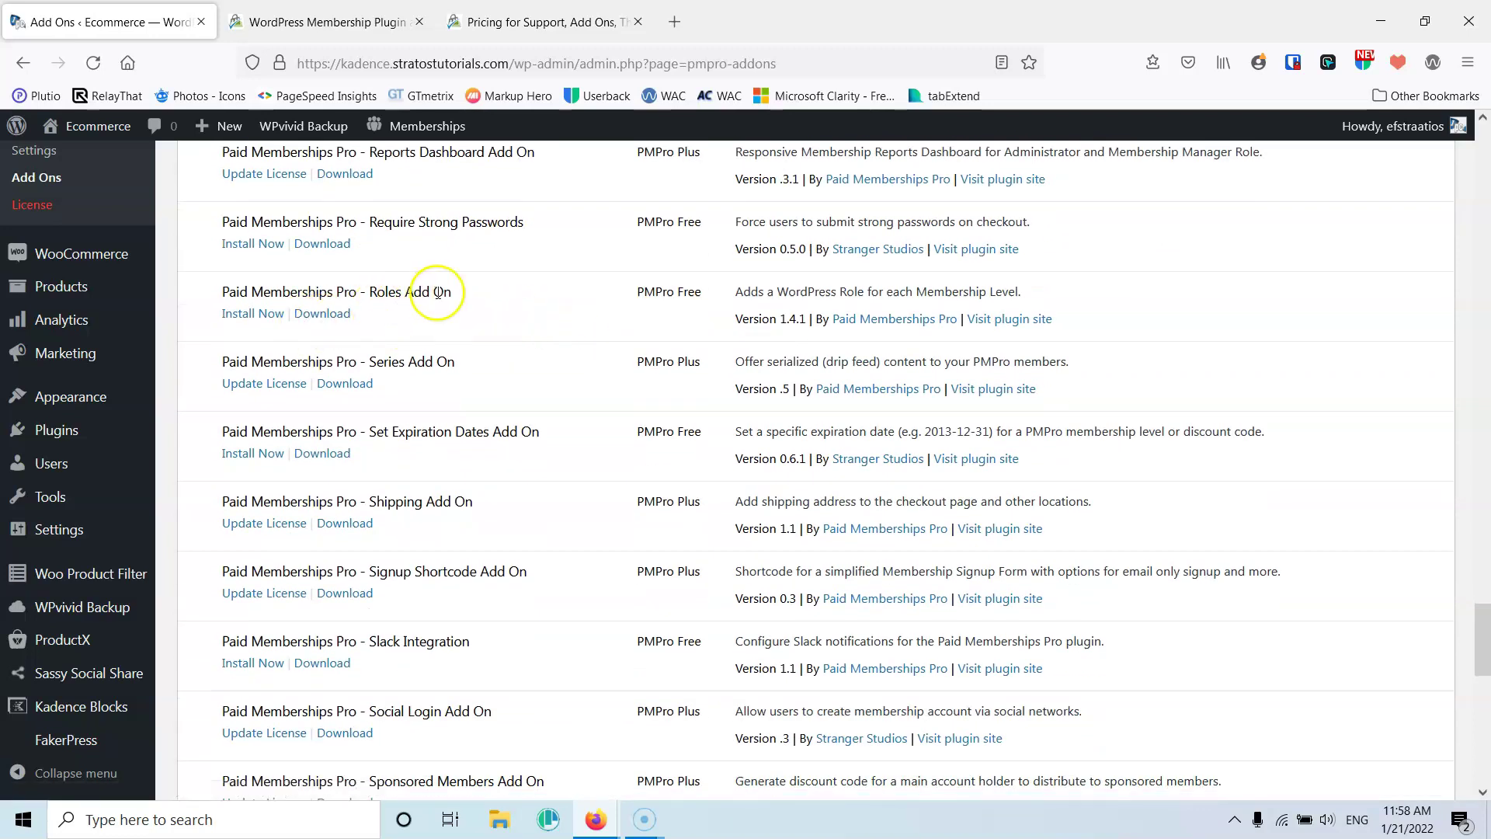
Install and activate the Roles Add On from a new tab, then close that tab
{"action": "right_click", "coordinate": [268, 316]}
{"action": "left_click", "coordinate": [311, 329]}
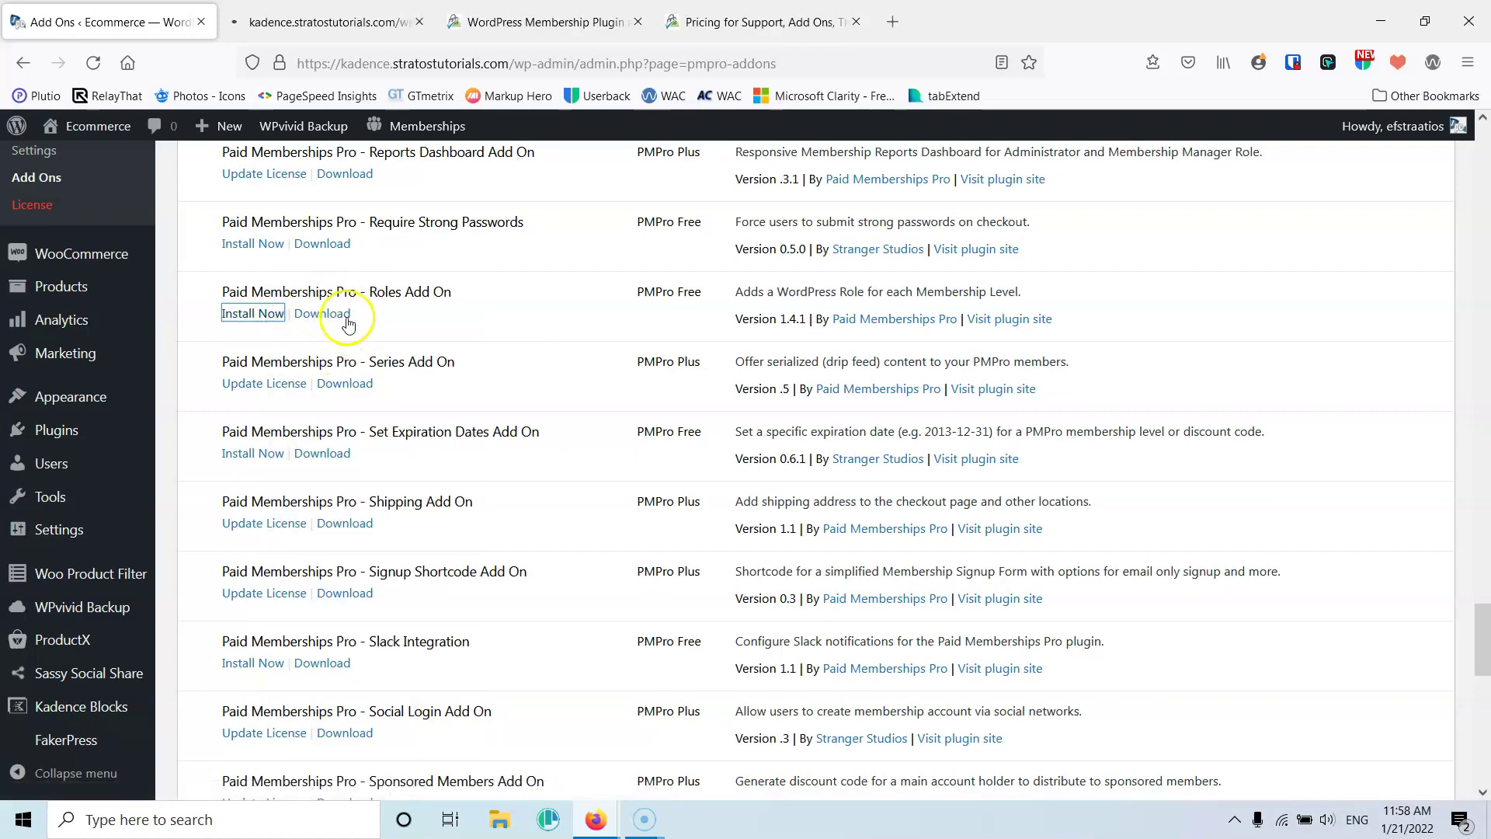
{"action": "left_click", "coordinate": [300, 17]}
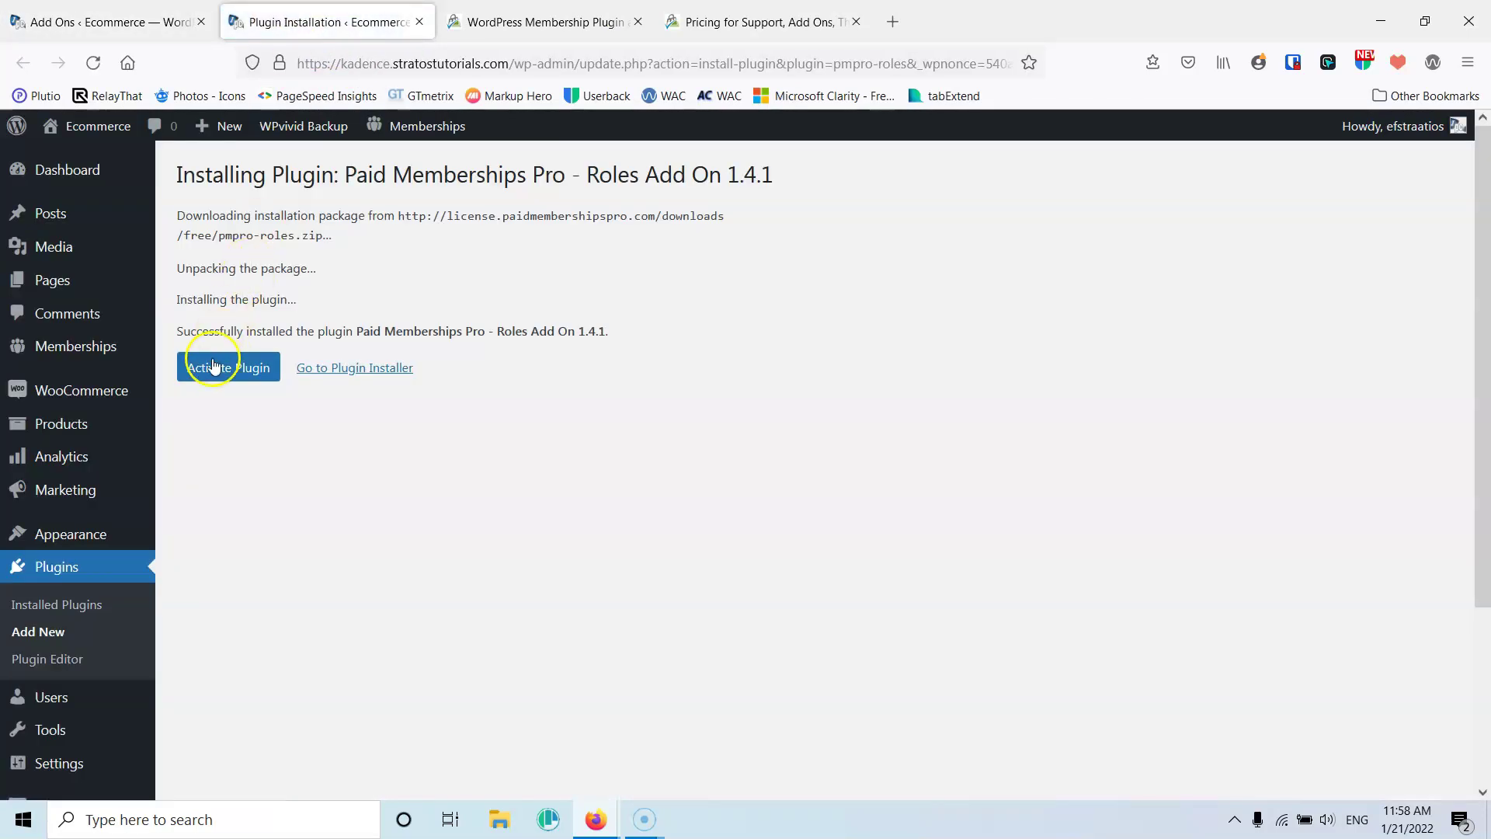
{"action": "left_click", "coordinate": [213, 366]}
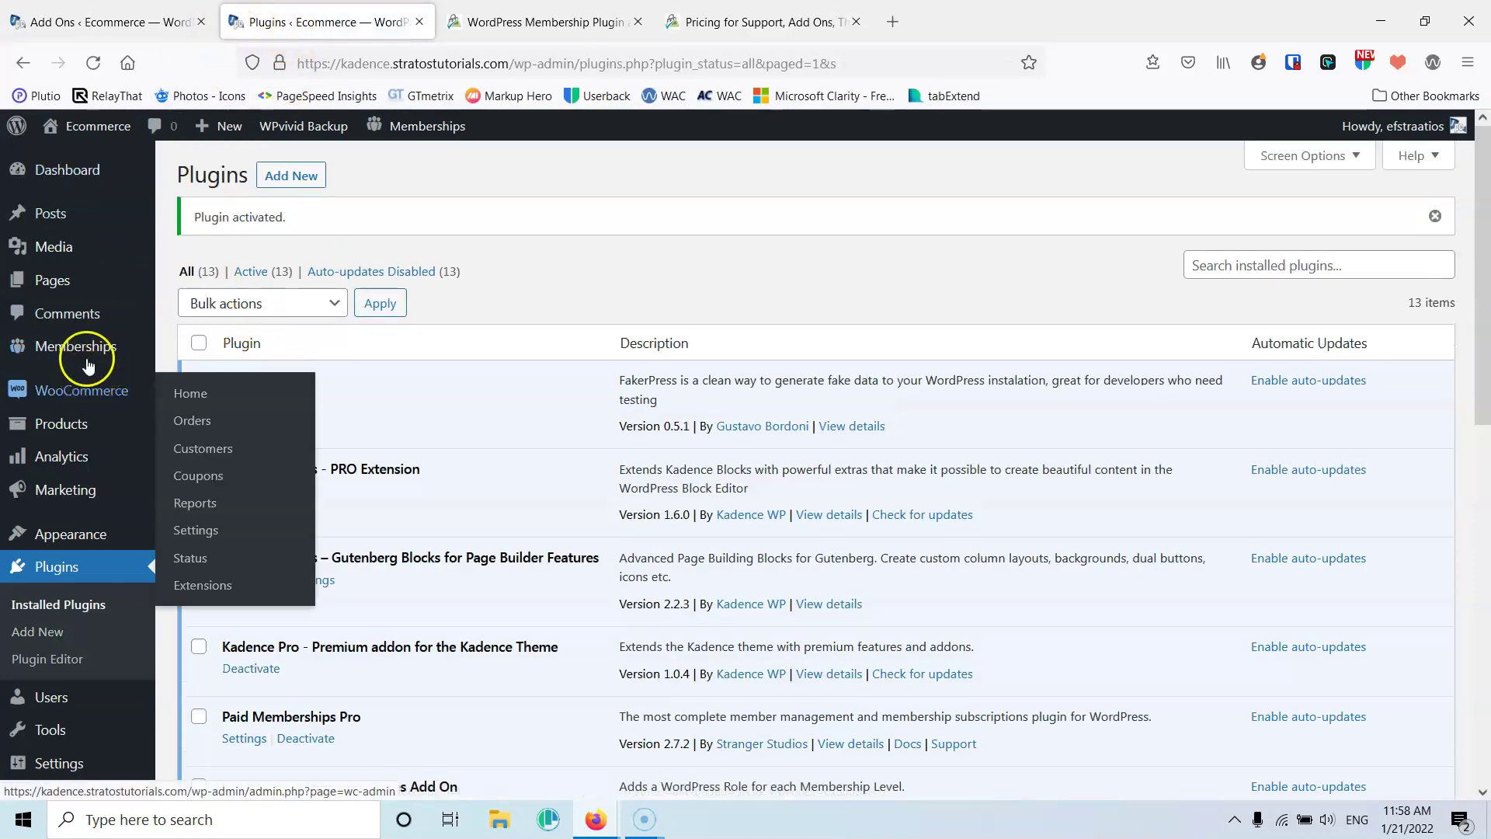
{"action": "left_click", "coordinate": [418, 22]}
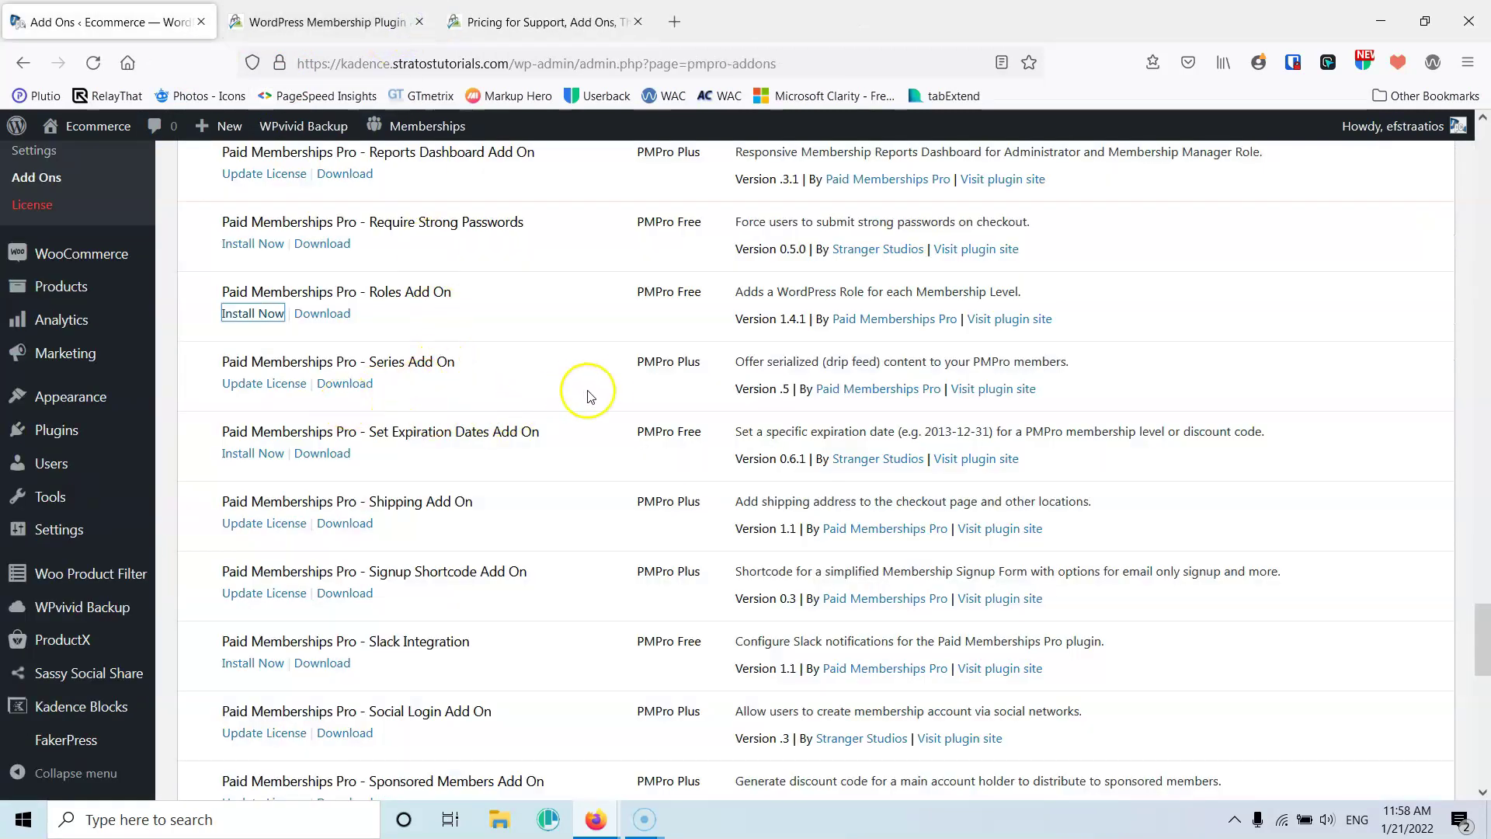
Install the WooCommerce Add On 1.7.3 in a new tab, activate it, and close the tab
{"action": "scroll", "coordinate": [590, 395], "scroll_direction": "down", "scroll_amount": 2}
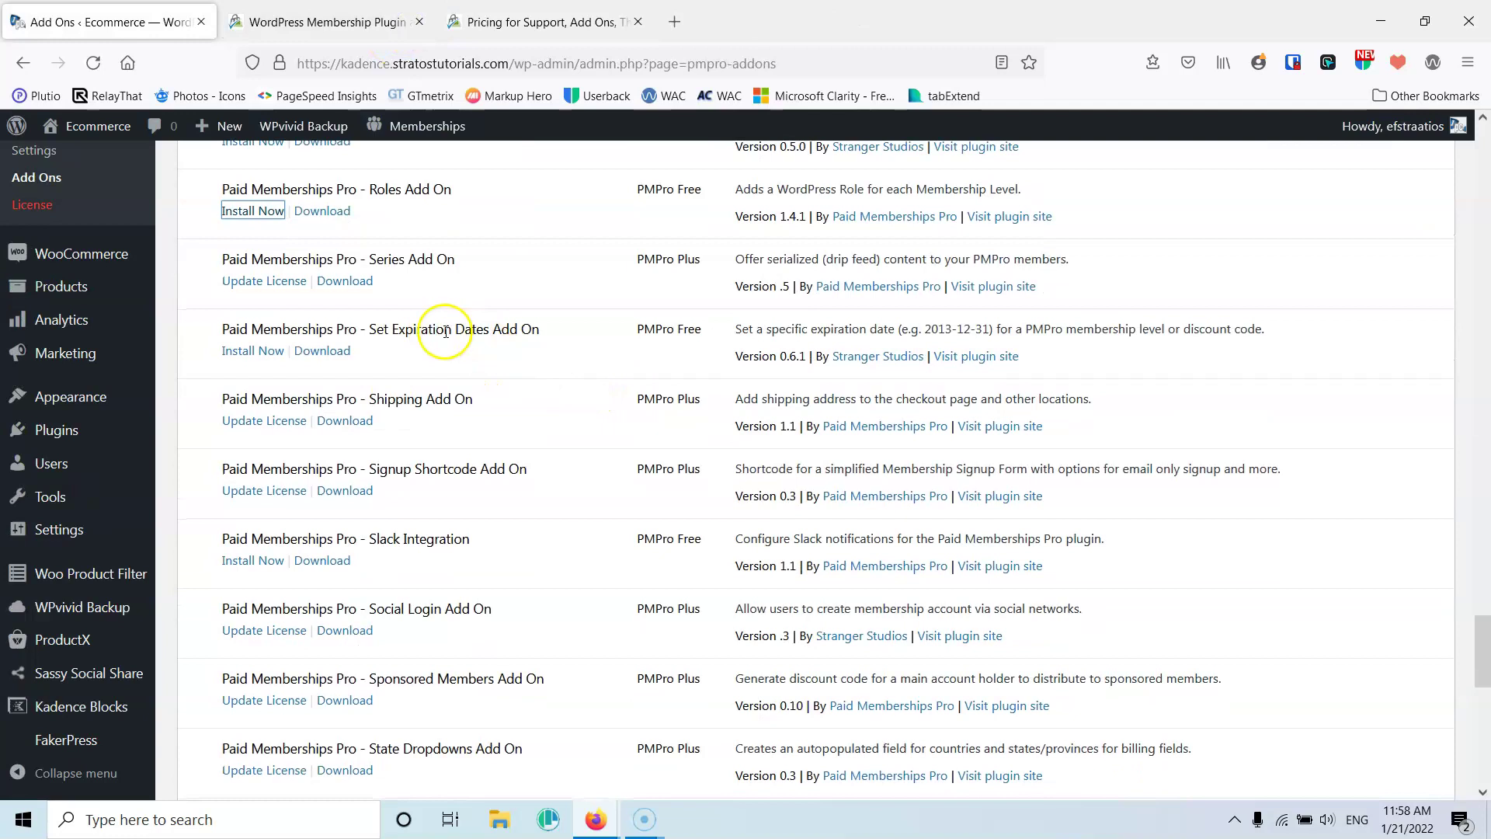
{"action": "scroll", "coordinate": [605, 346], "scroll_direction": "down", "scroll_amount": 2}
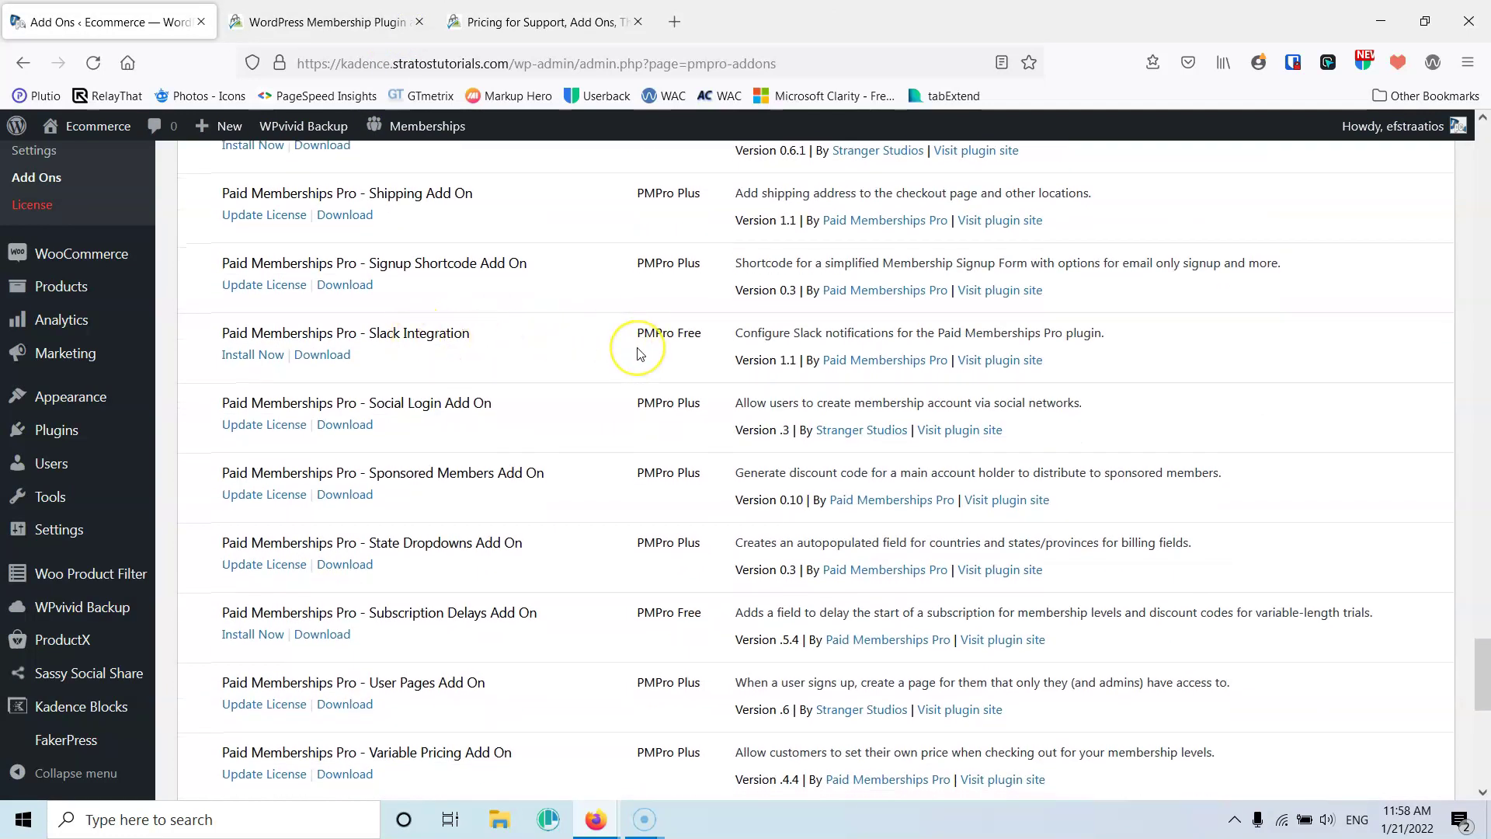
{"action": "scroll", "coordinate": [637, 333], "scroll_direction": "down", "scroll_amount": 4}
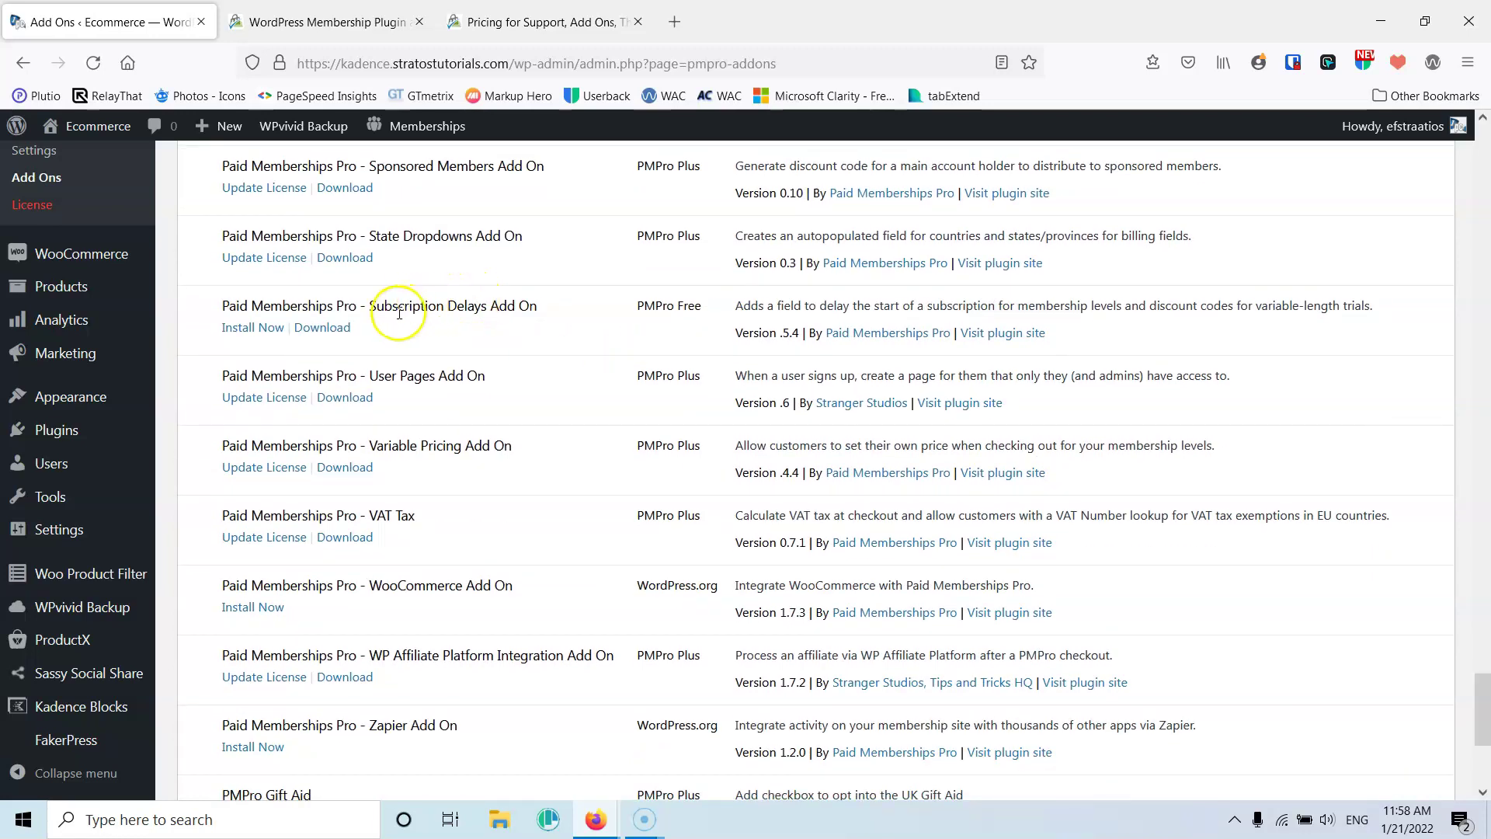
{"action": "scroll", "coordinate": [678, 411], "scroll_direction": "down", "scroll_amount": 2}
{"action": "scroll", "coordinate": [678, 411], "scroll_direction": "down", "scroll_amount": 3}
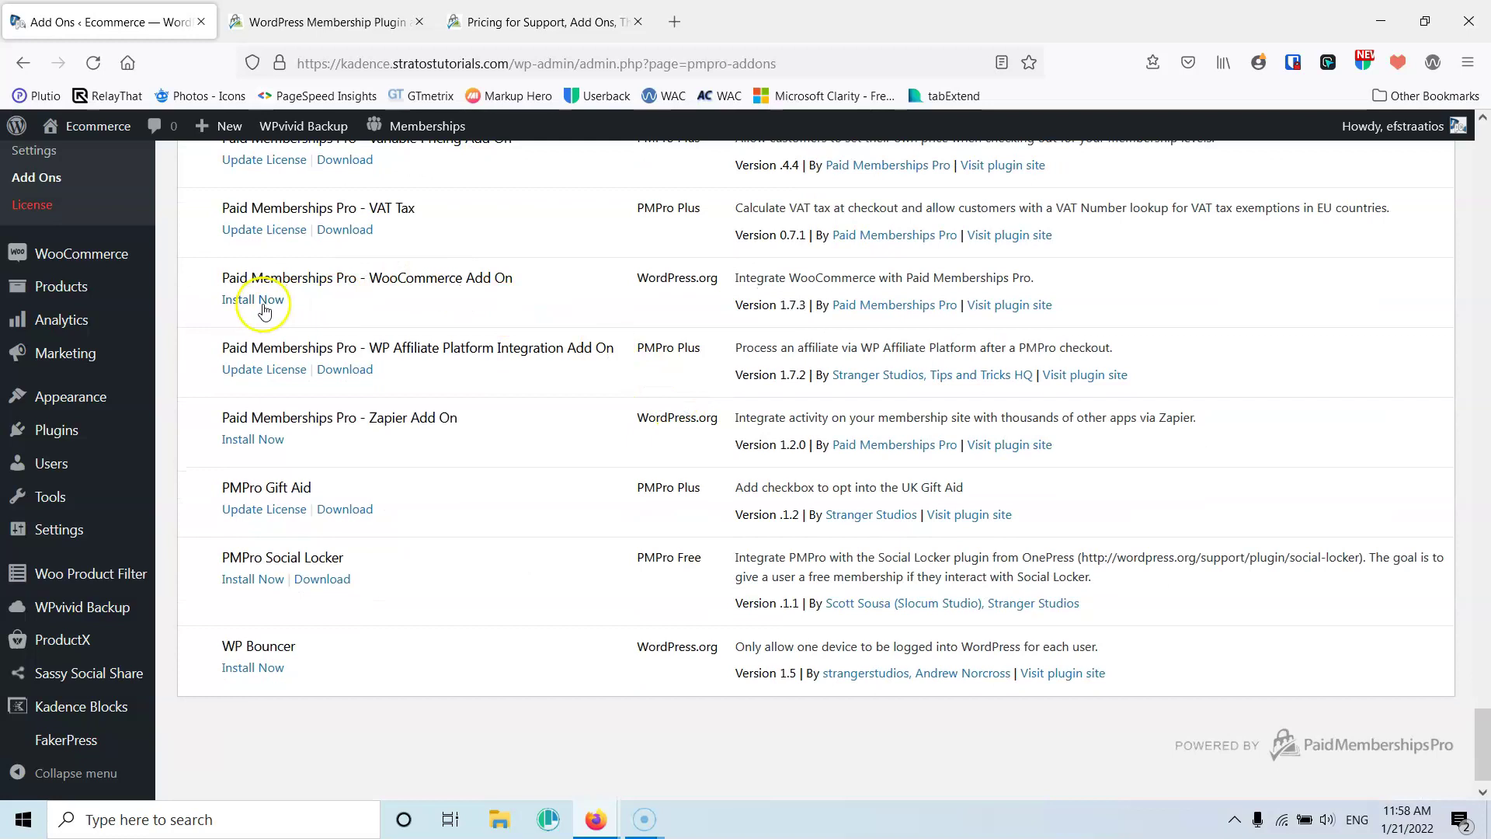
{"action": "right_click", "coordinate": [256, 300]}
{"action": "left_click", "coordinate": [311, 307]}
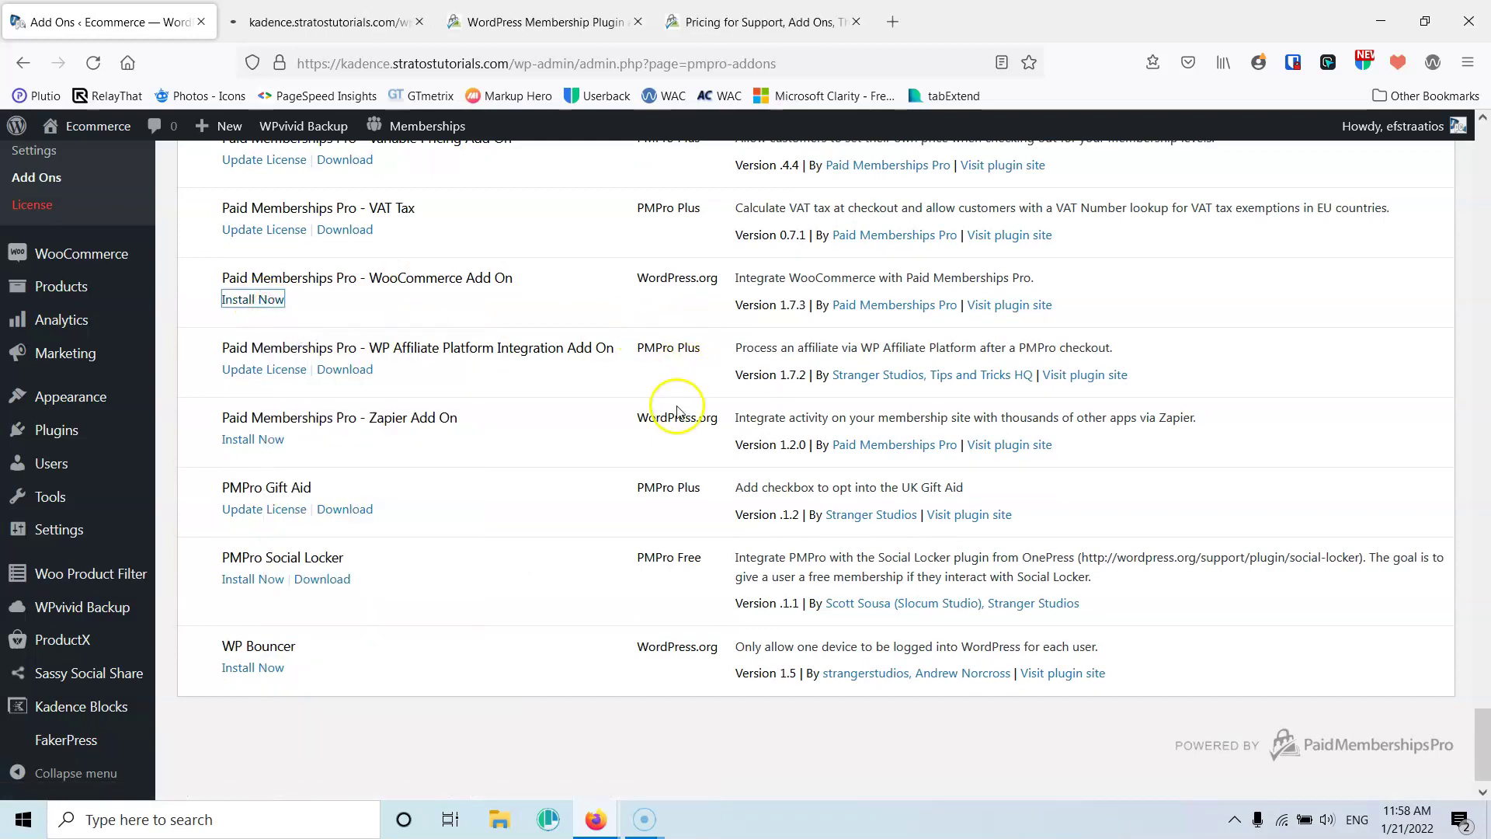
{"action": "scroll", "coordinate": [677, 412], "scroll_direction": "down", "scroll_amount": 1}
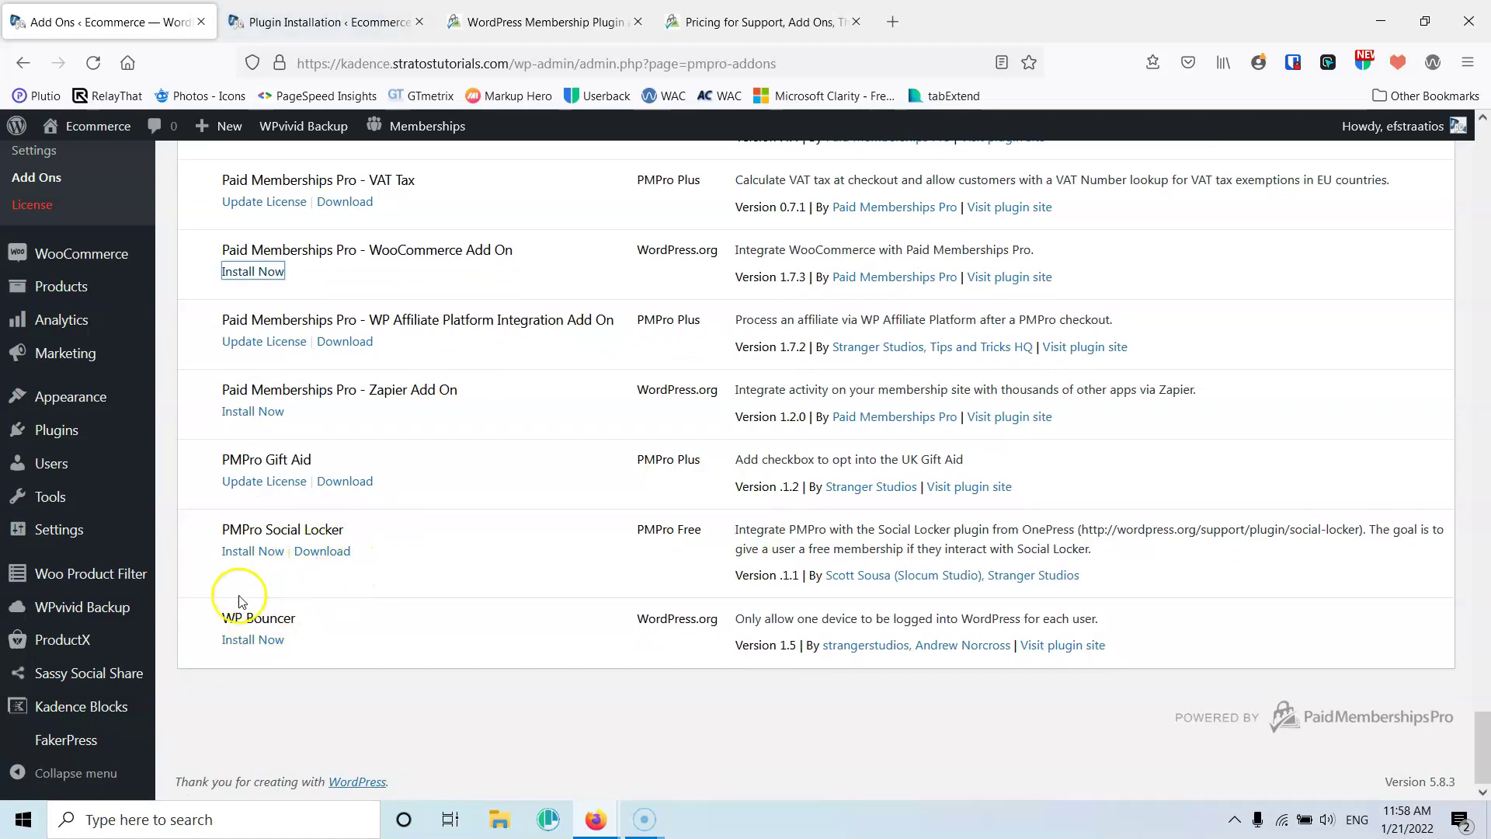
{"action": "left_click", "coordinate": [296, 10]}
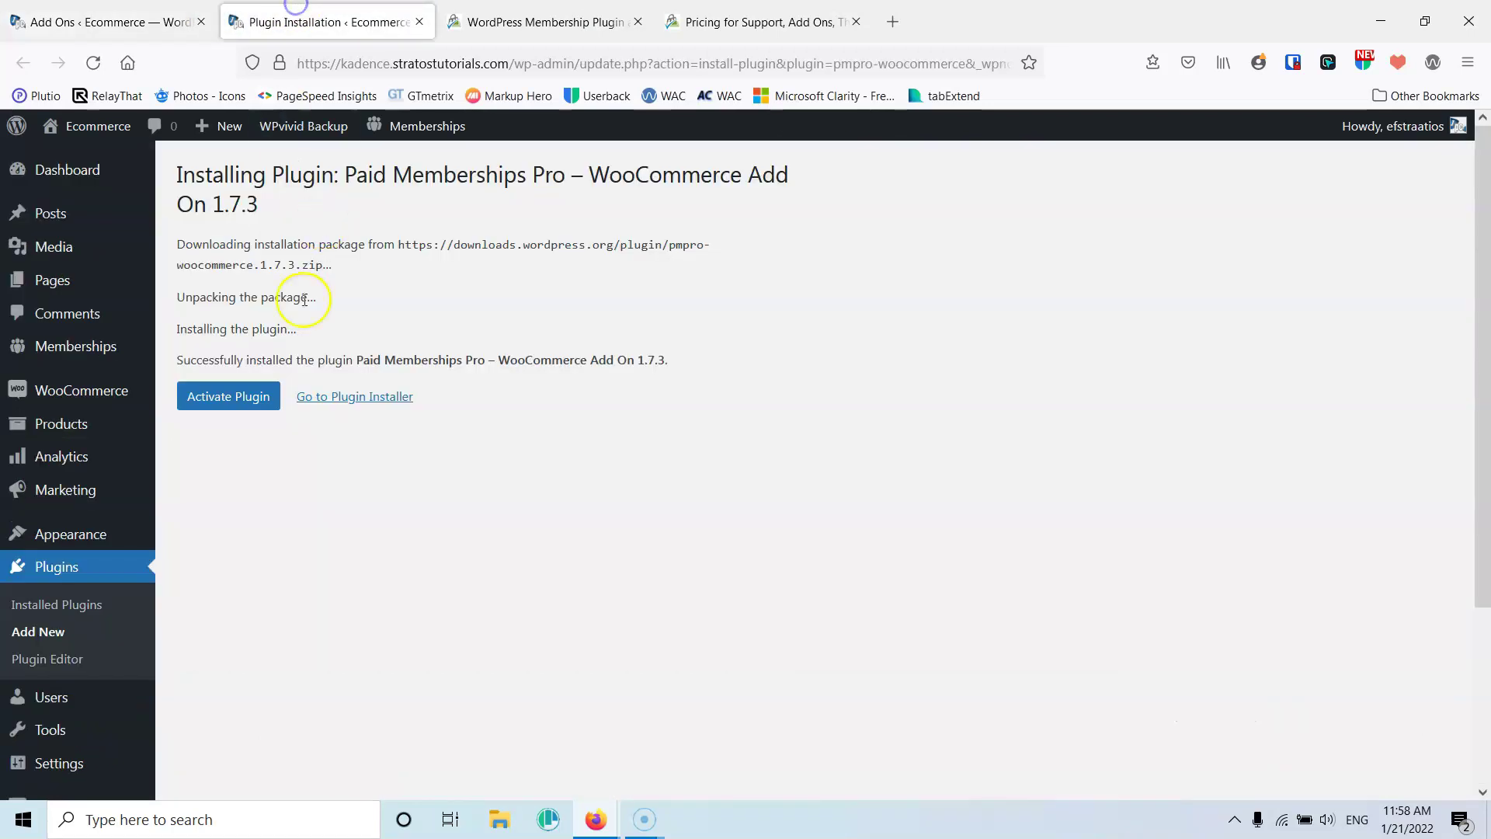
{"action": "left_click", "coordinate": [230, 396]}
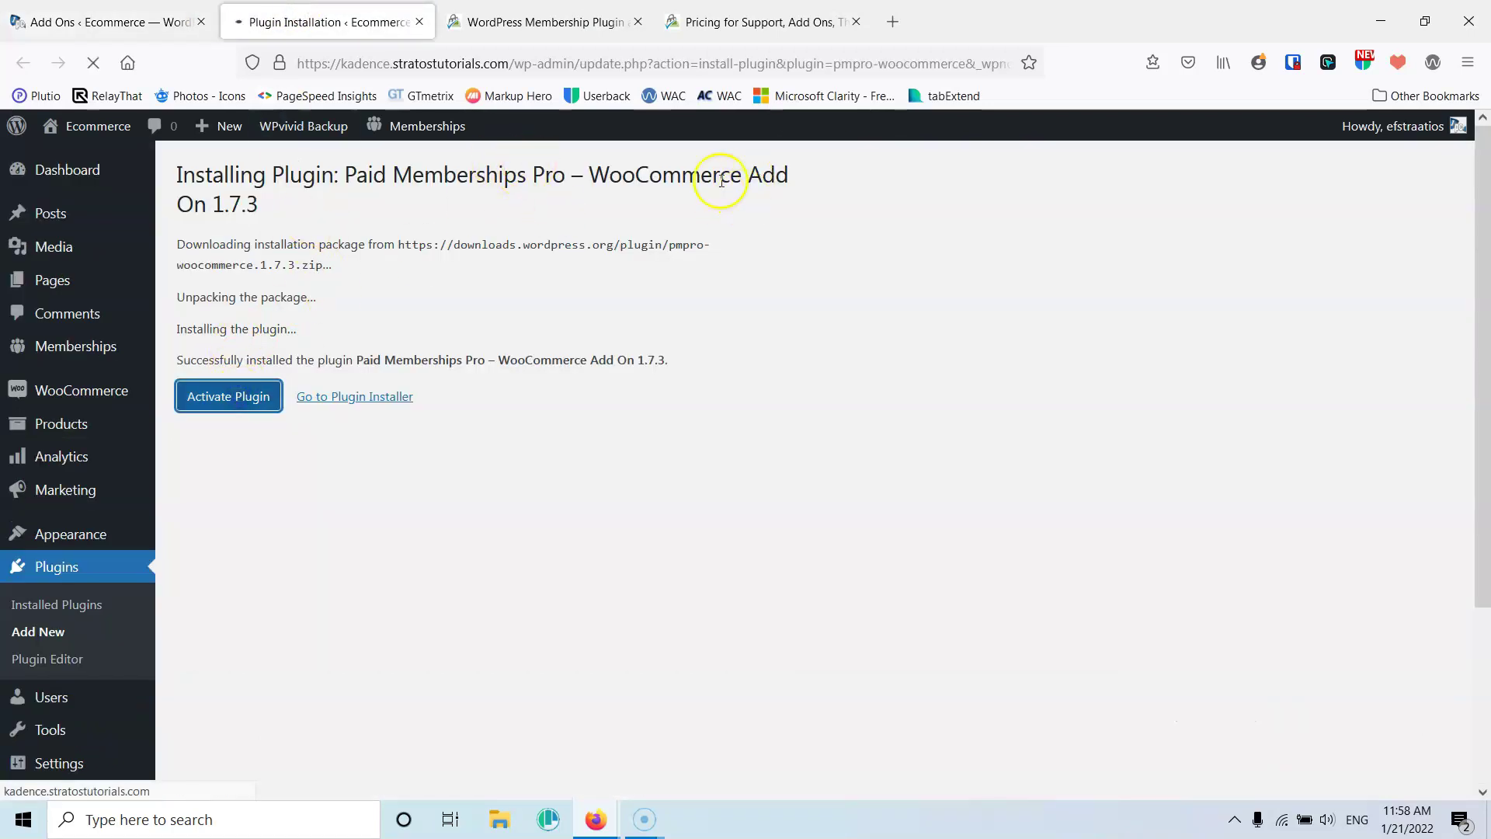
{"action": "left_click", "coordinate": [419, 22]}
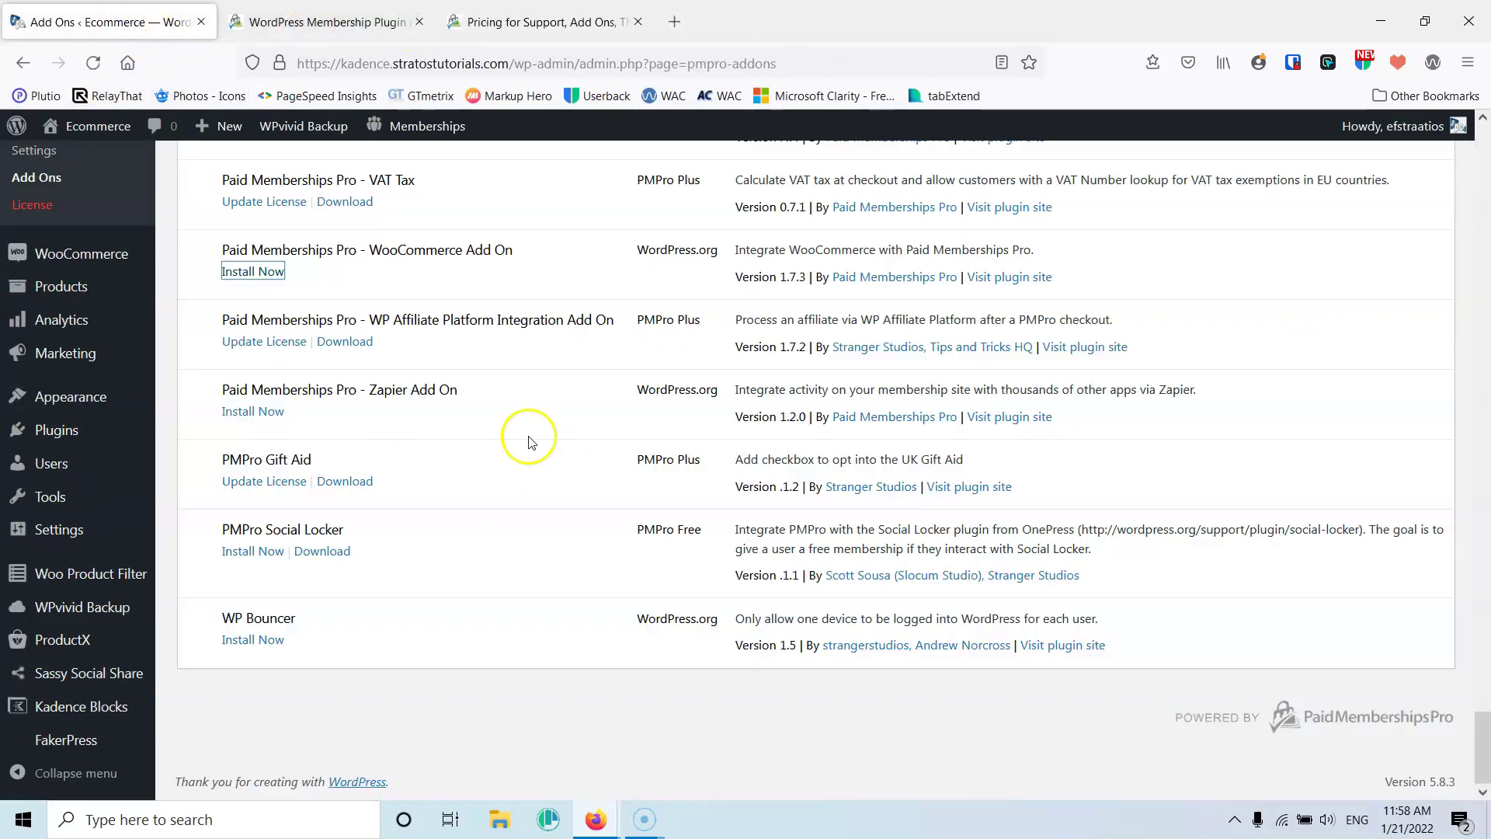
{"action": "scroll", "coordinate": [526, 432], "scroll_direction": "up", "scroll_amount": 20}
{"action": "scroll", "coordinate": [529, 436], "scroll_direction": "up", "scroll_amount": 20}
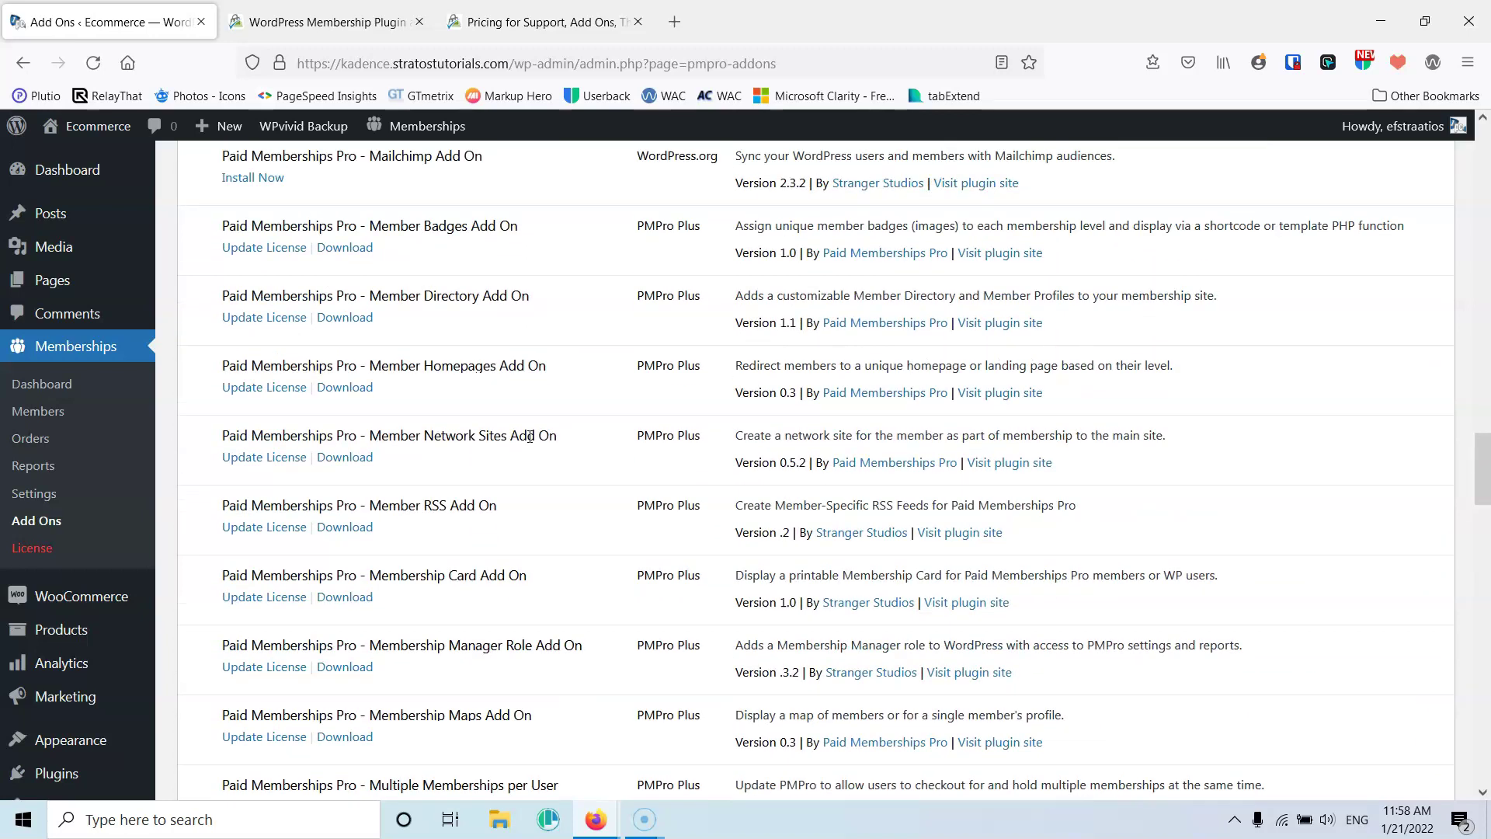
{"action": "scroll", "coordinate": [530, 437], "scroll_direction": "up", "scroll_amount": 10}
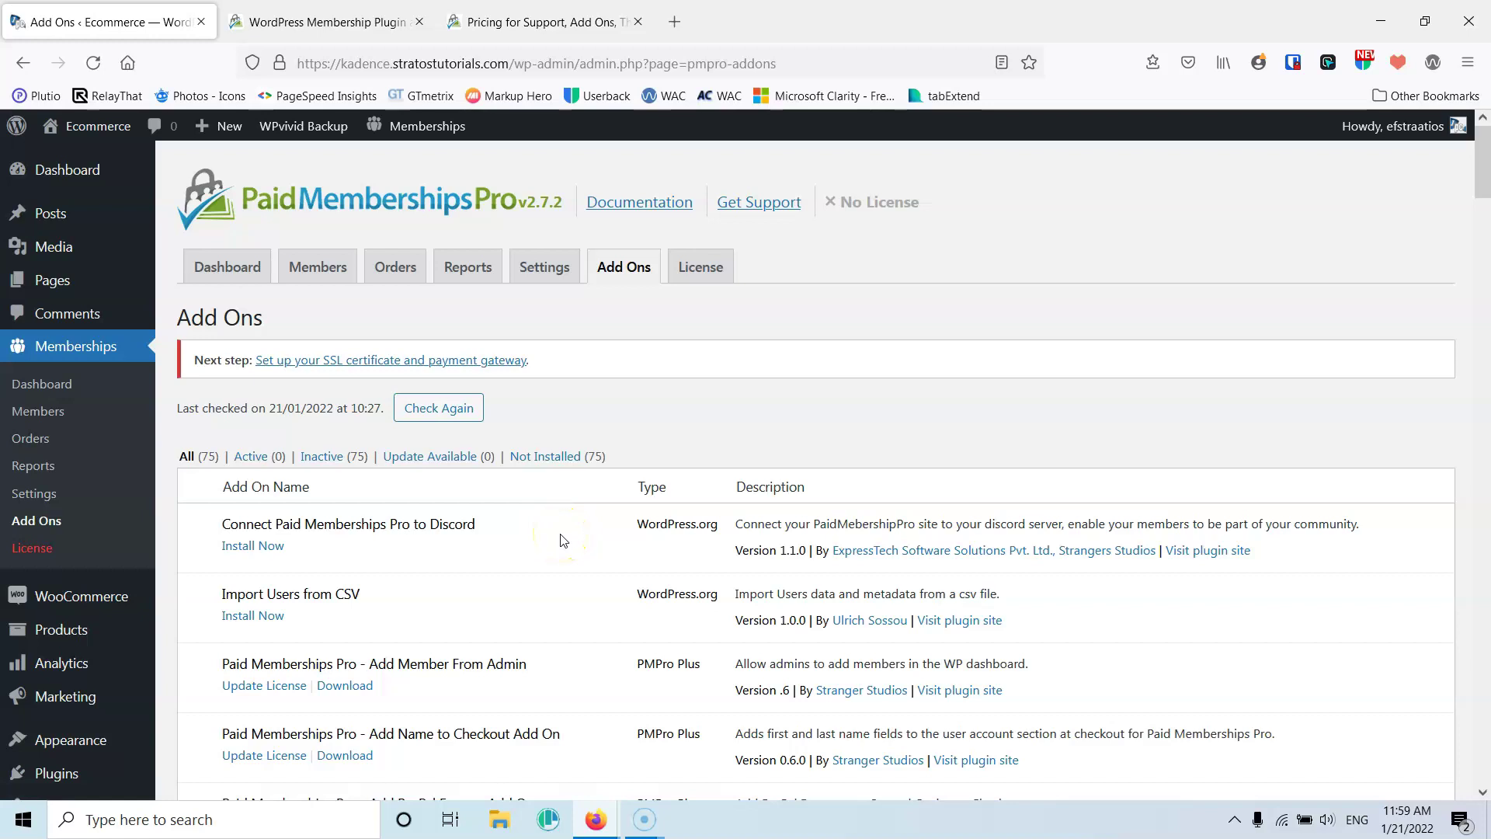
{"action": "scroll", "coordinate": [564, 540], "scroll_direction": "down", "scroll_amount": 7}
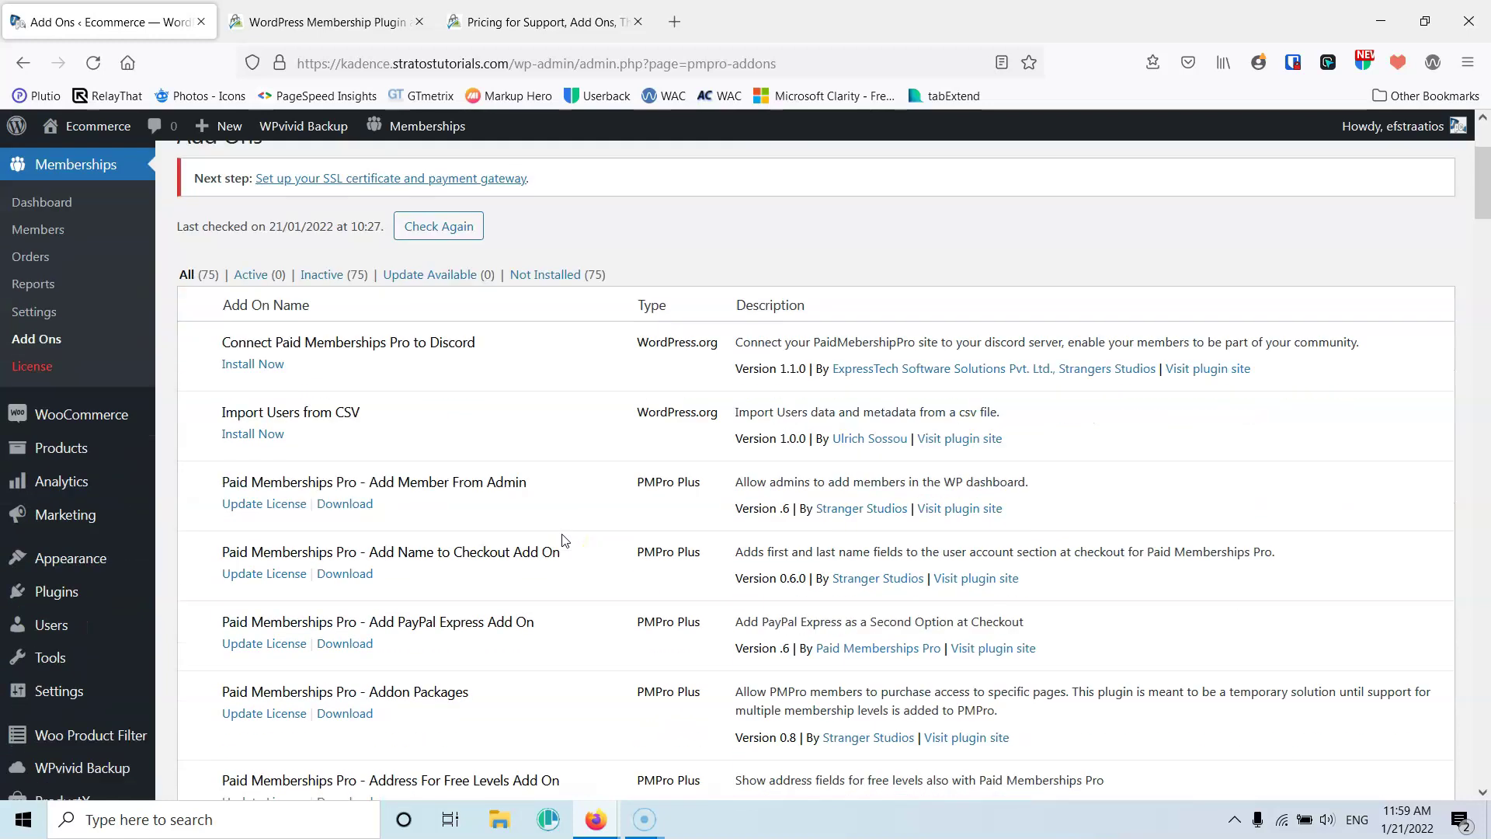
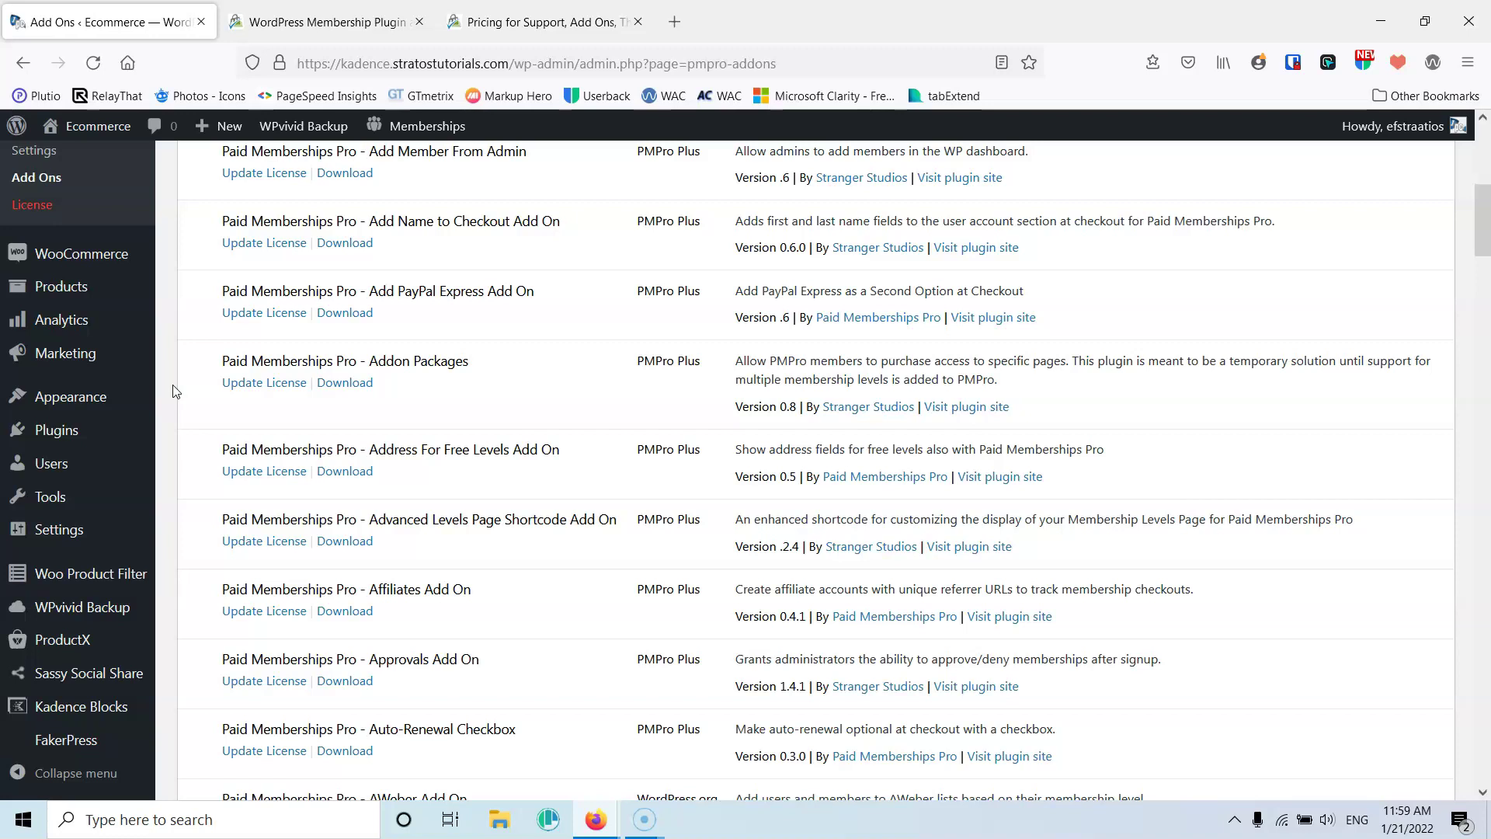
From the Memberships dashboard, open the Membership Levels list and start a new level
{"action": "scroll", "coordinate": [175, 391], "scroll_direction": "up", "scroll_amount": 7}
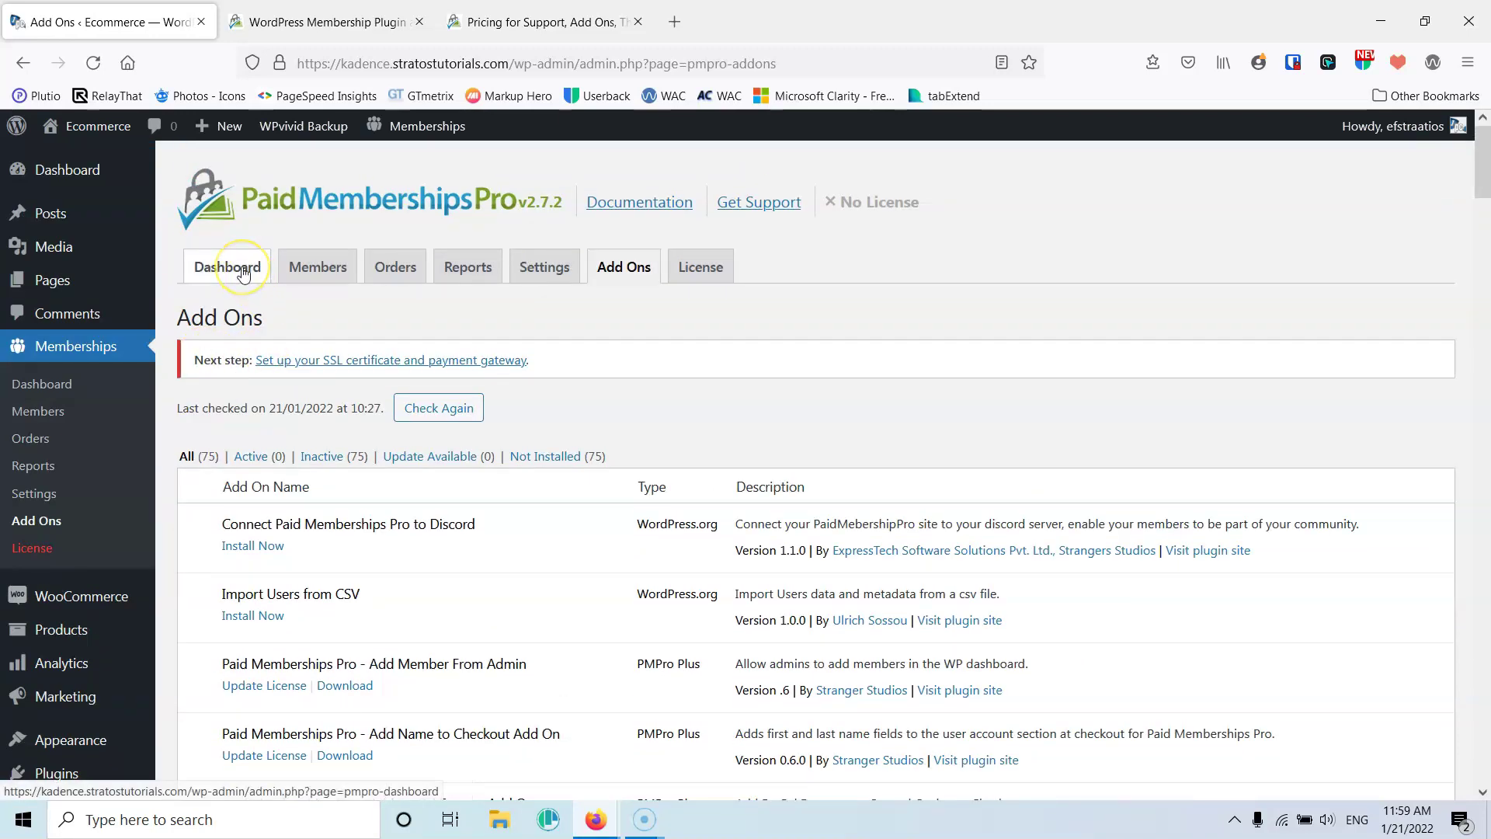
{"action": "left_click", "coordinate": [233, 268]}
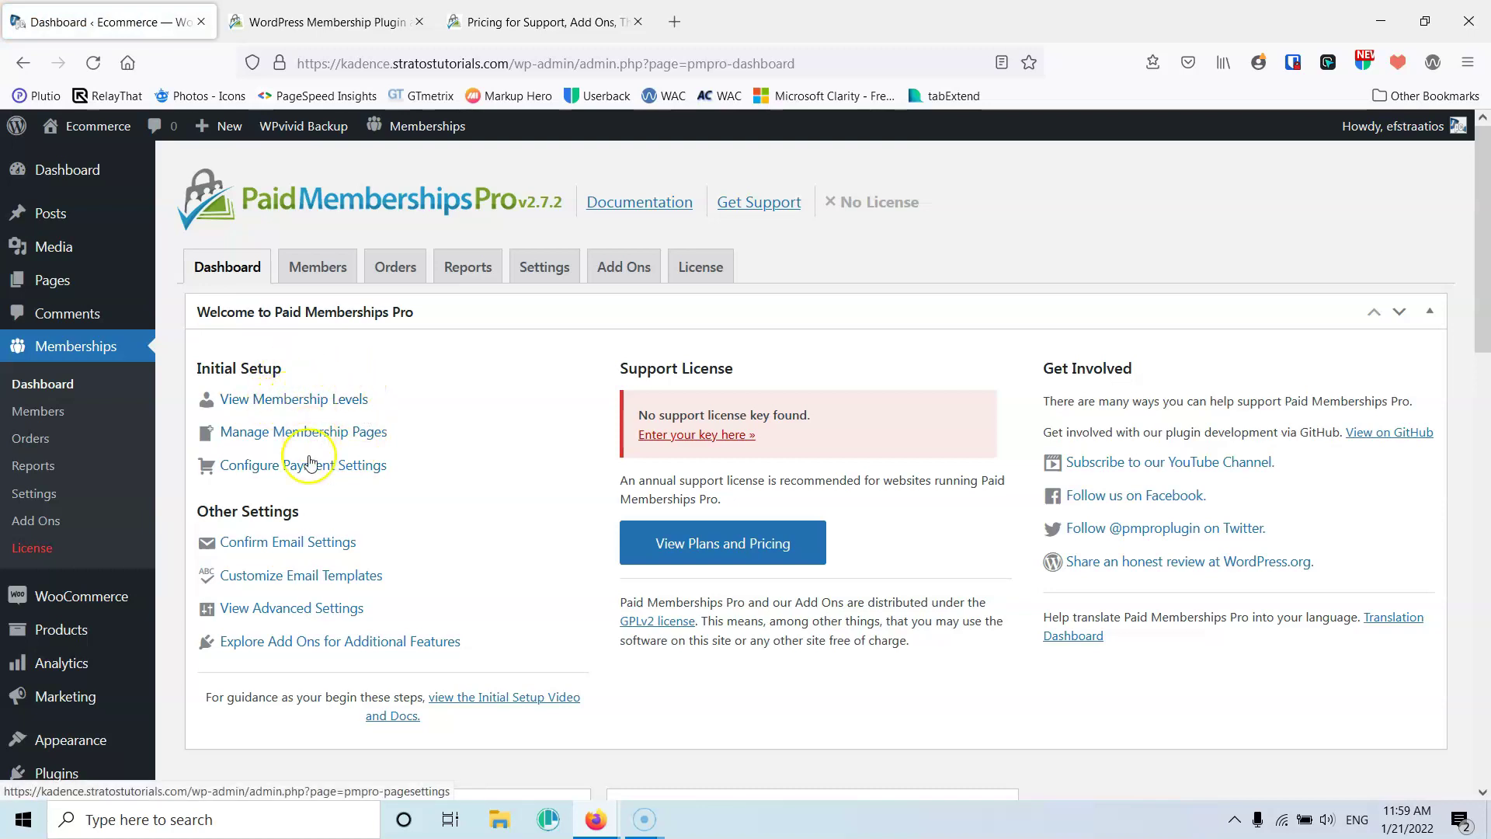
{"action": "left_click", "coordinate": [296, 397]}
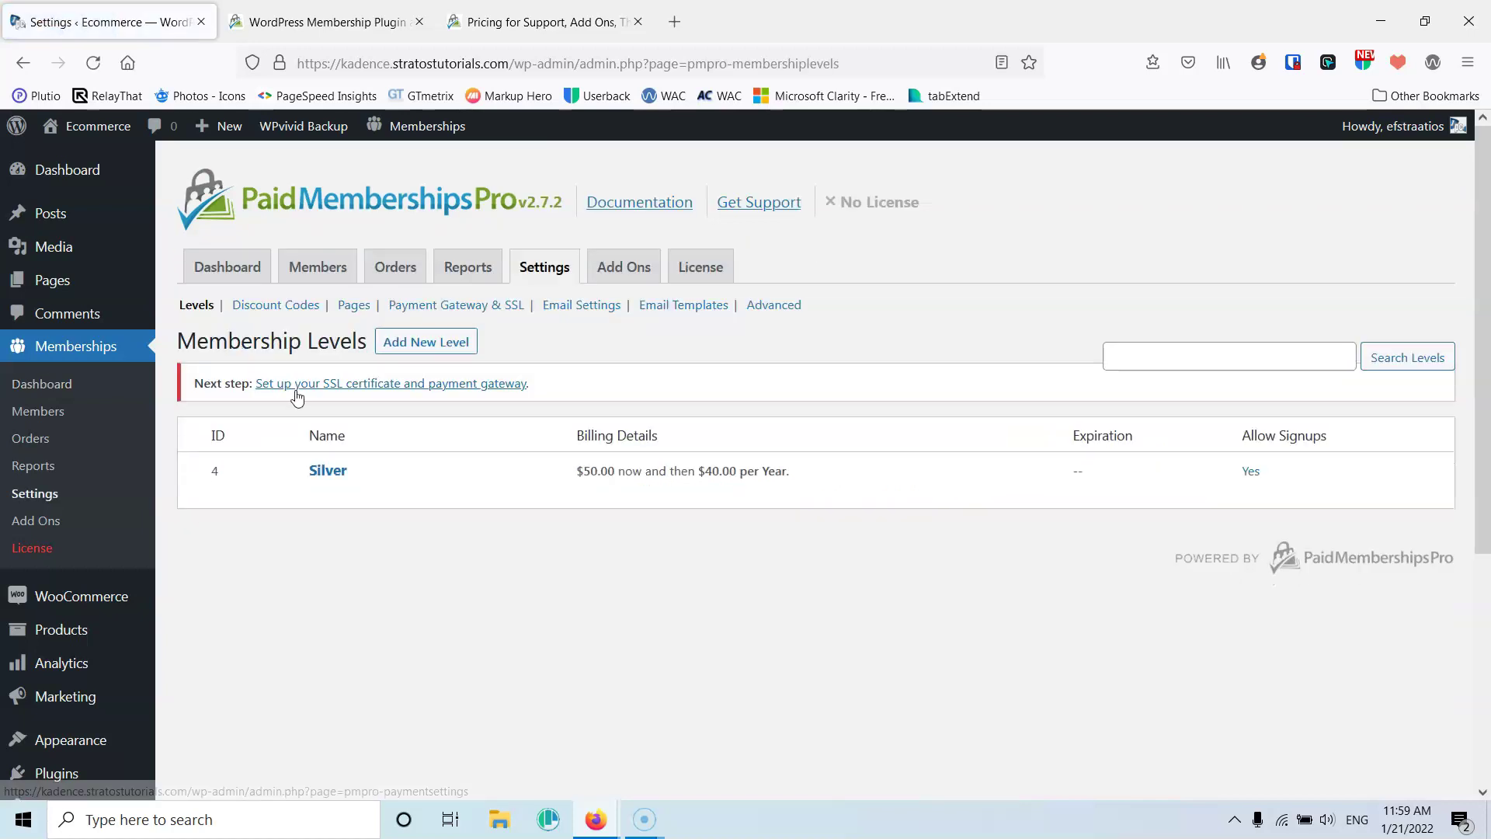
{"action": "left_click", "coordinate": [432, 350]}
Name the level Gold with a $100 initial payment and $80 recurring billing per 1 year
{"action": "left_click", "coordinate": [431, 495]}
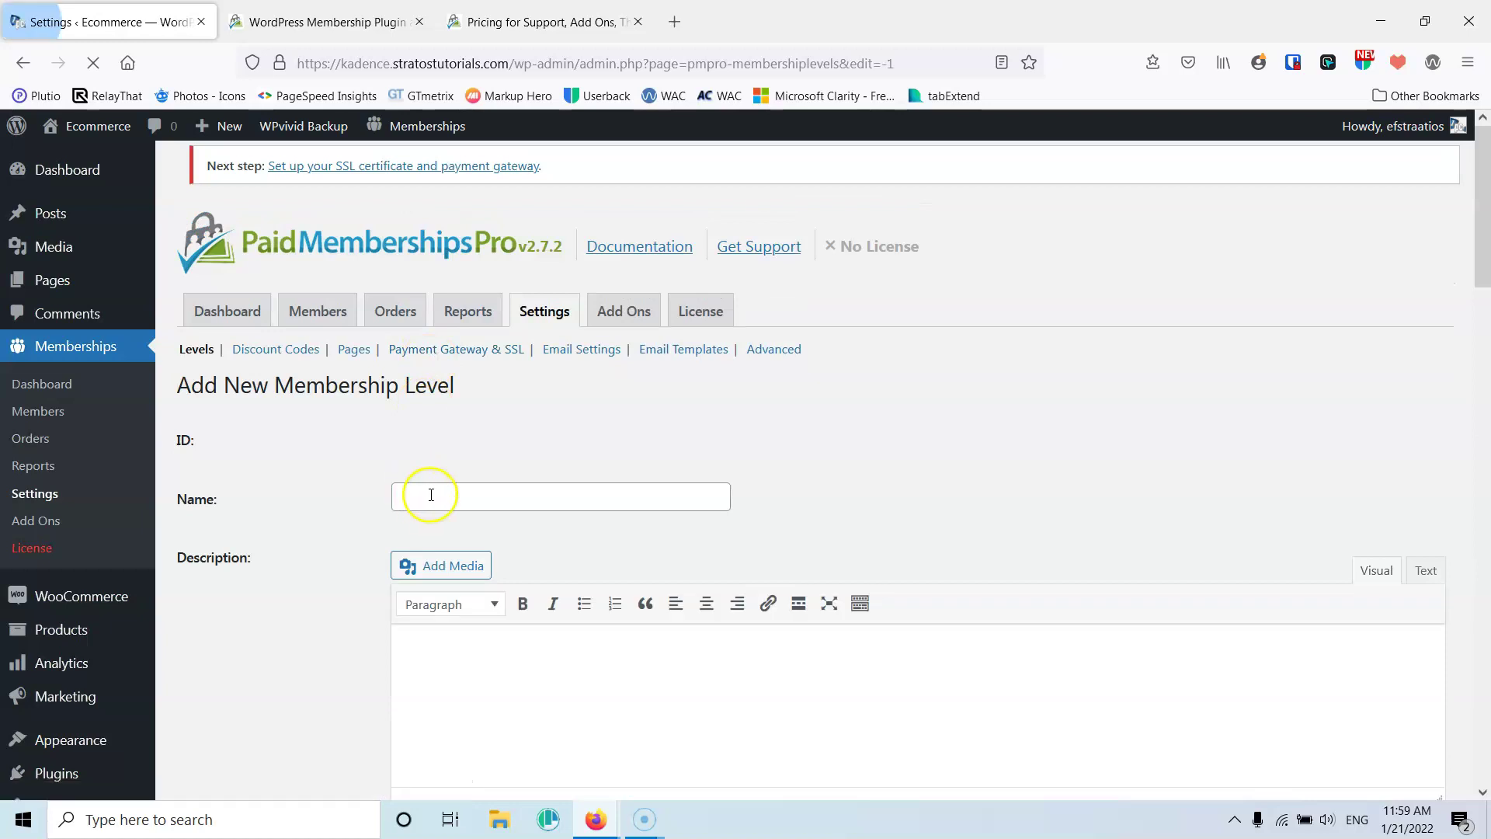
{"action": "left_click", "coordinate": [446, 491]}
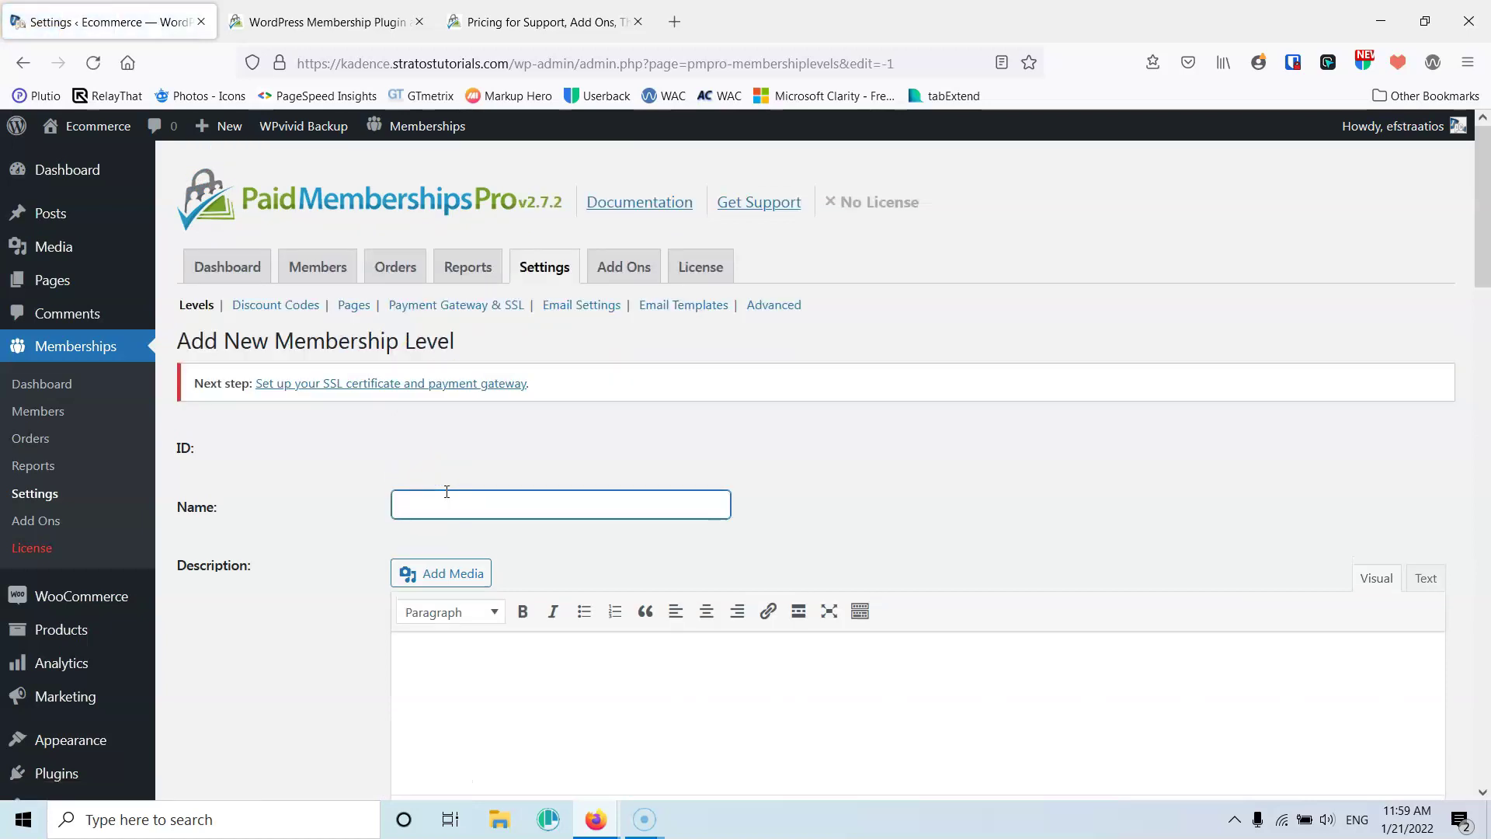
{"action": "type", "text": "Gold"}
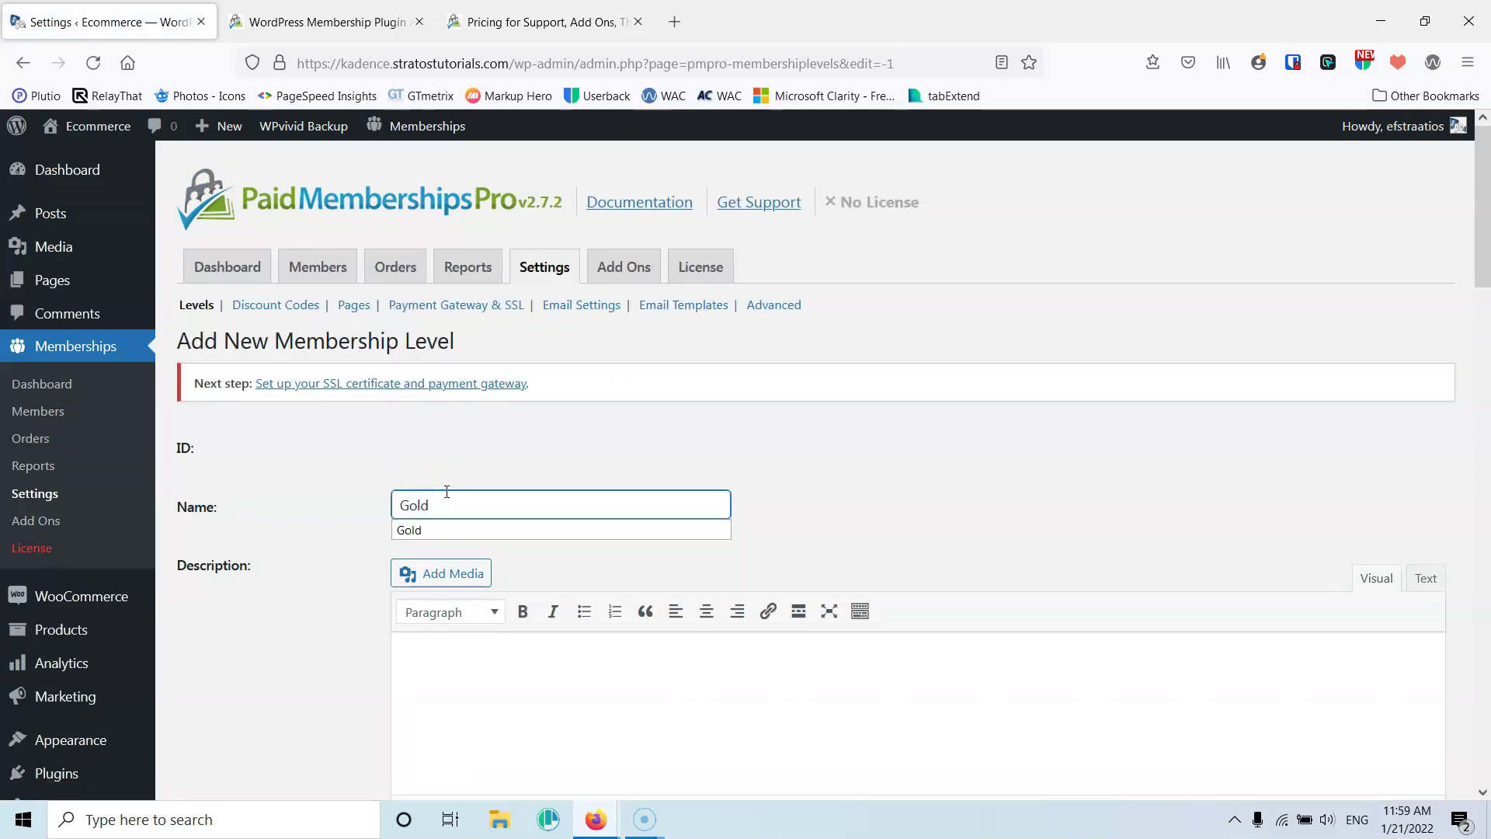
{"action": "scroll", "coordinate": [312, 538], "scroll_direction": "down", "scroll_amount": 4}
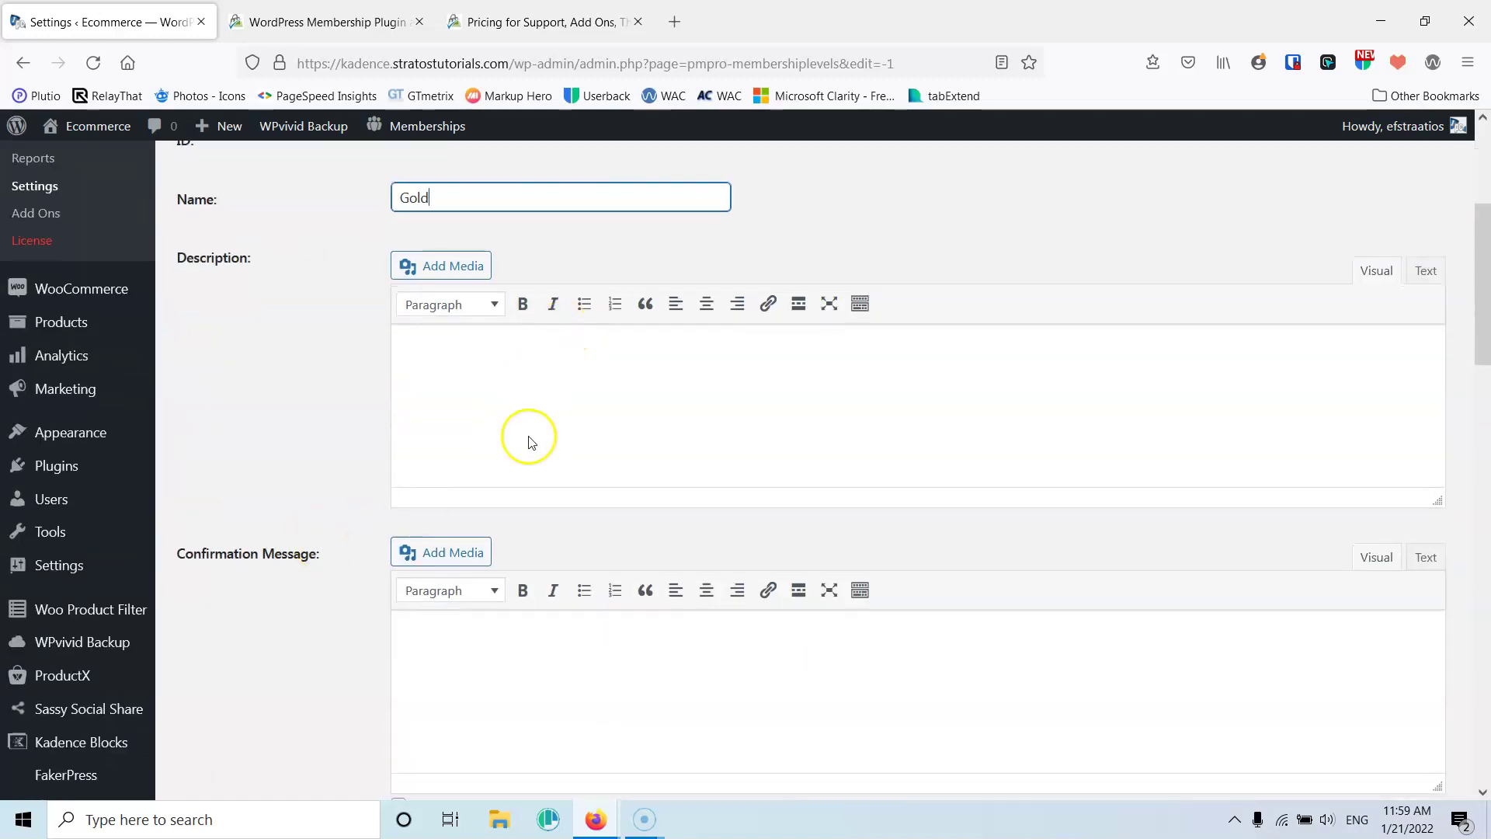
{"action": "scroll", "coordinate": [525, 436], "scroll_direction": "down", "scroll_amount": 5}
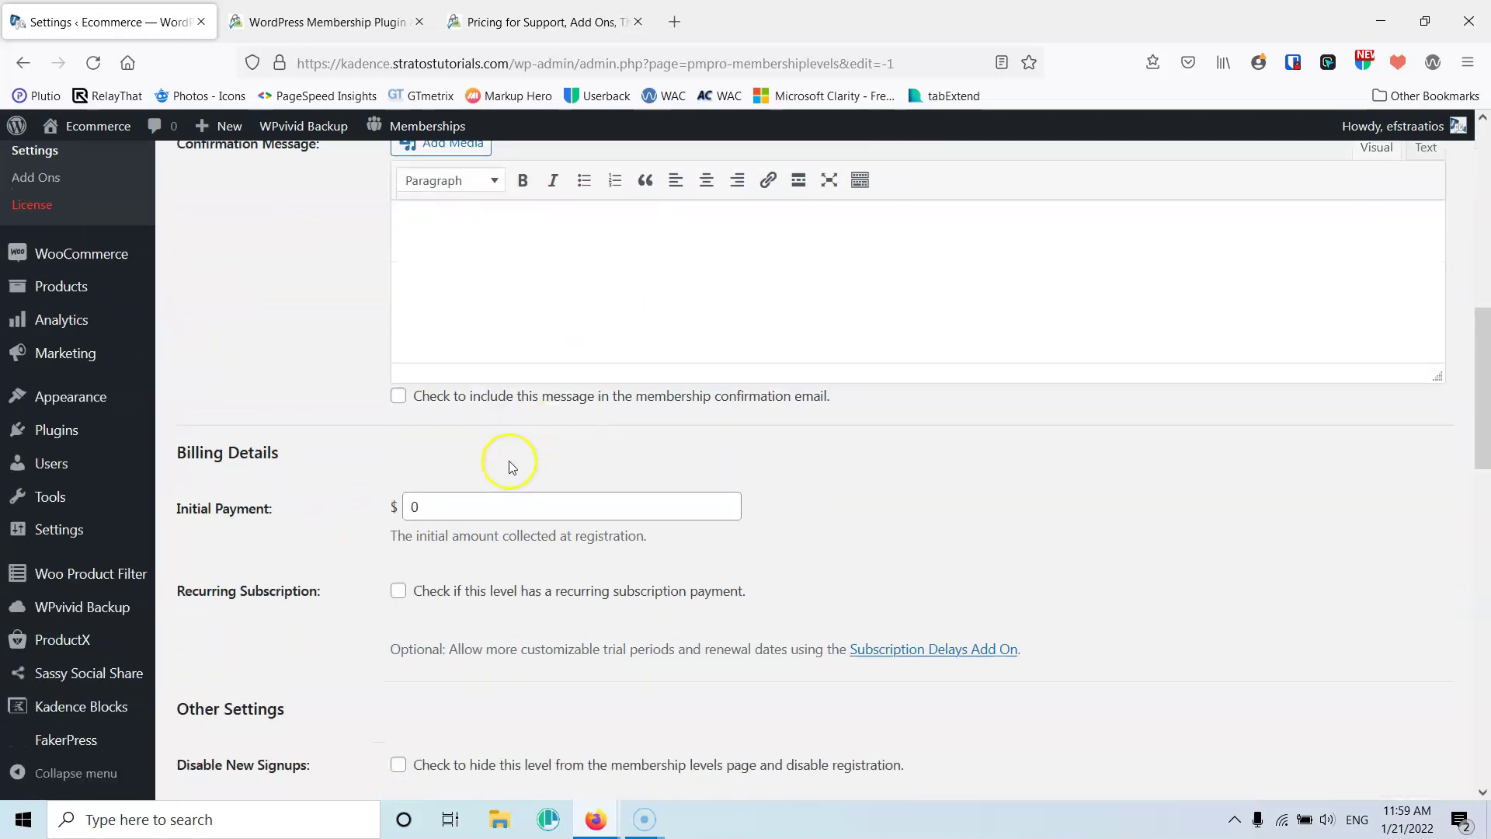
{"action": "left_click", "coordinate": [436, 506]}
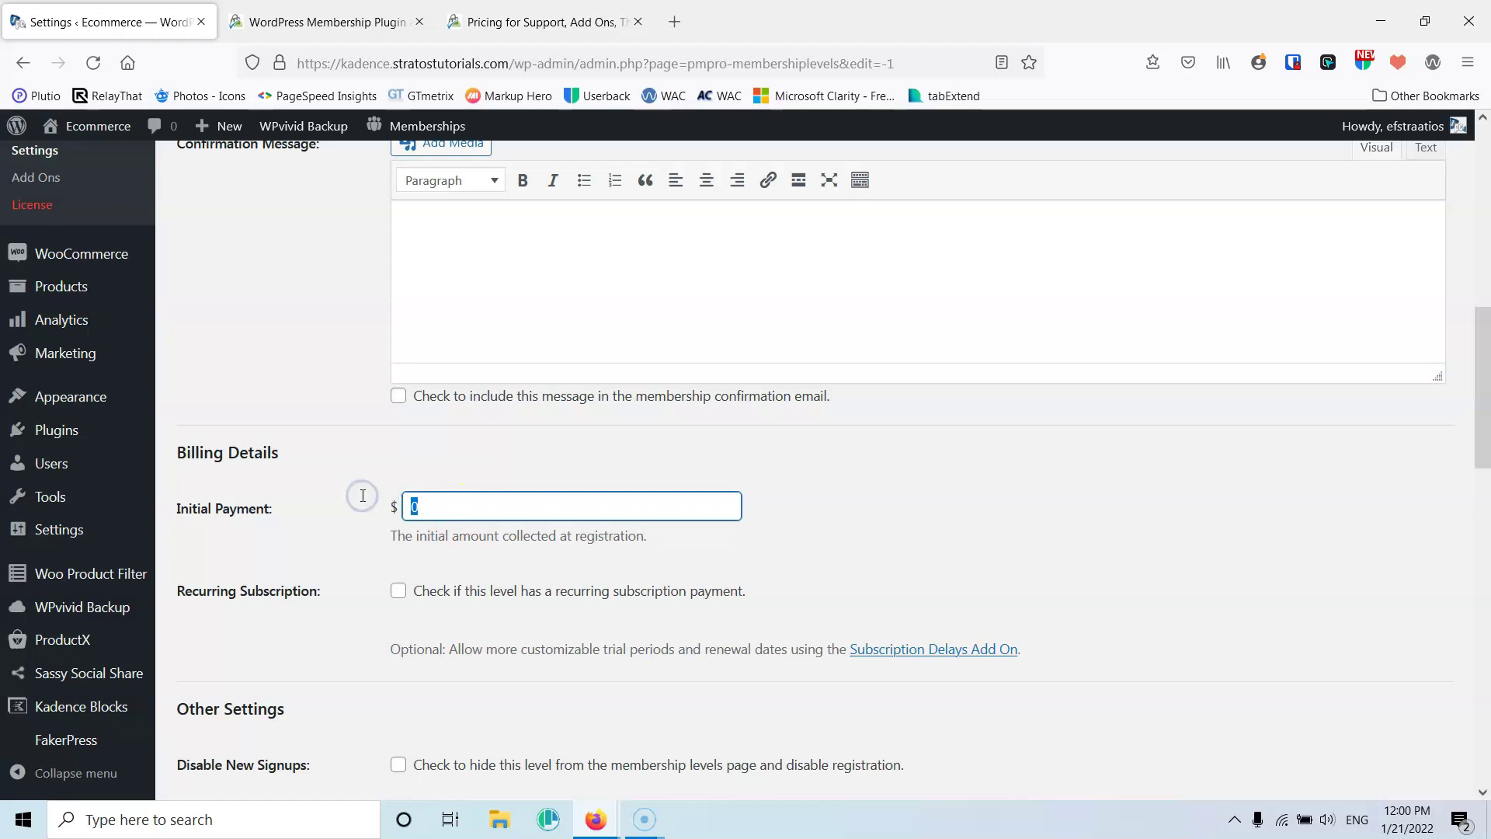
{"action": "type", "text": "100"}
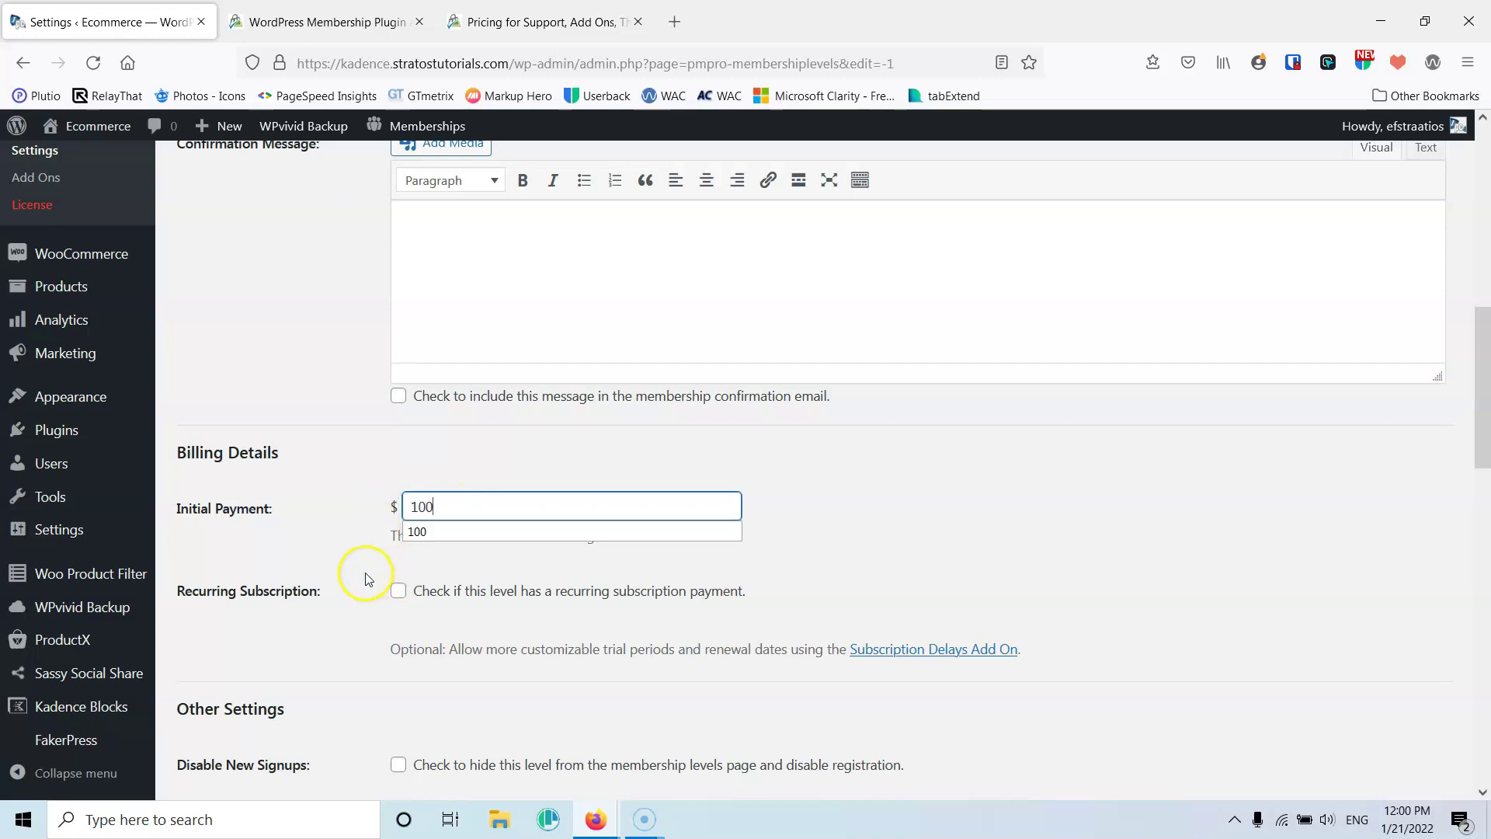
{"action": "left_click", "coordinate": [338, 581]}
{"action": "left_click", "coordinate": [398, 592]}
{"action": "scroll", "coordinate": [465, 572], "scroll_direction": "down", "scroll_amount": 3}
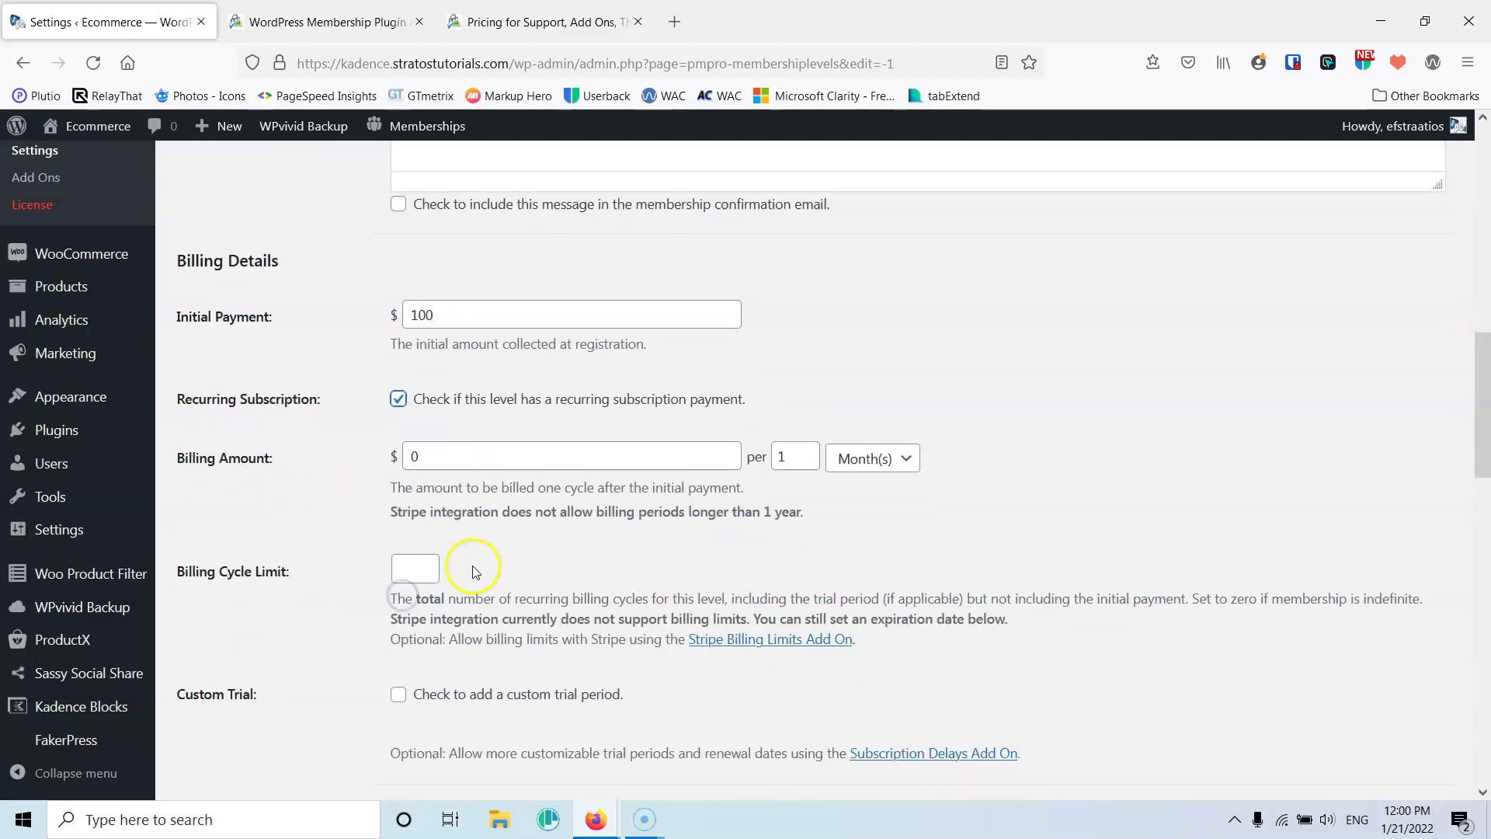
{"action": "left_click_drag", "start_coordinate": [442, 446], "coordinate": [344, 452]}
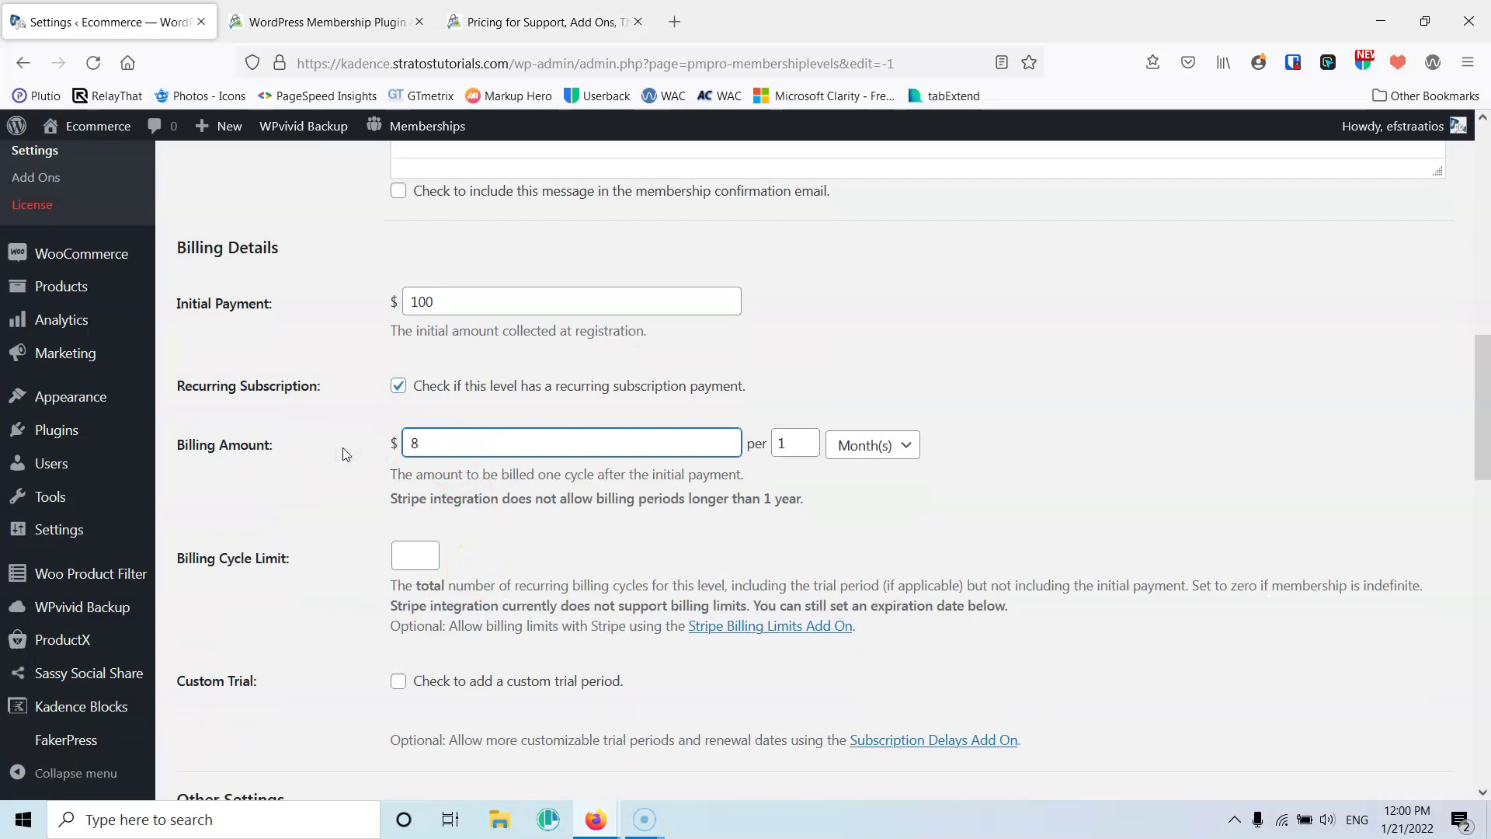
{"action": "left_click", "coordinate": [869, 444]}
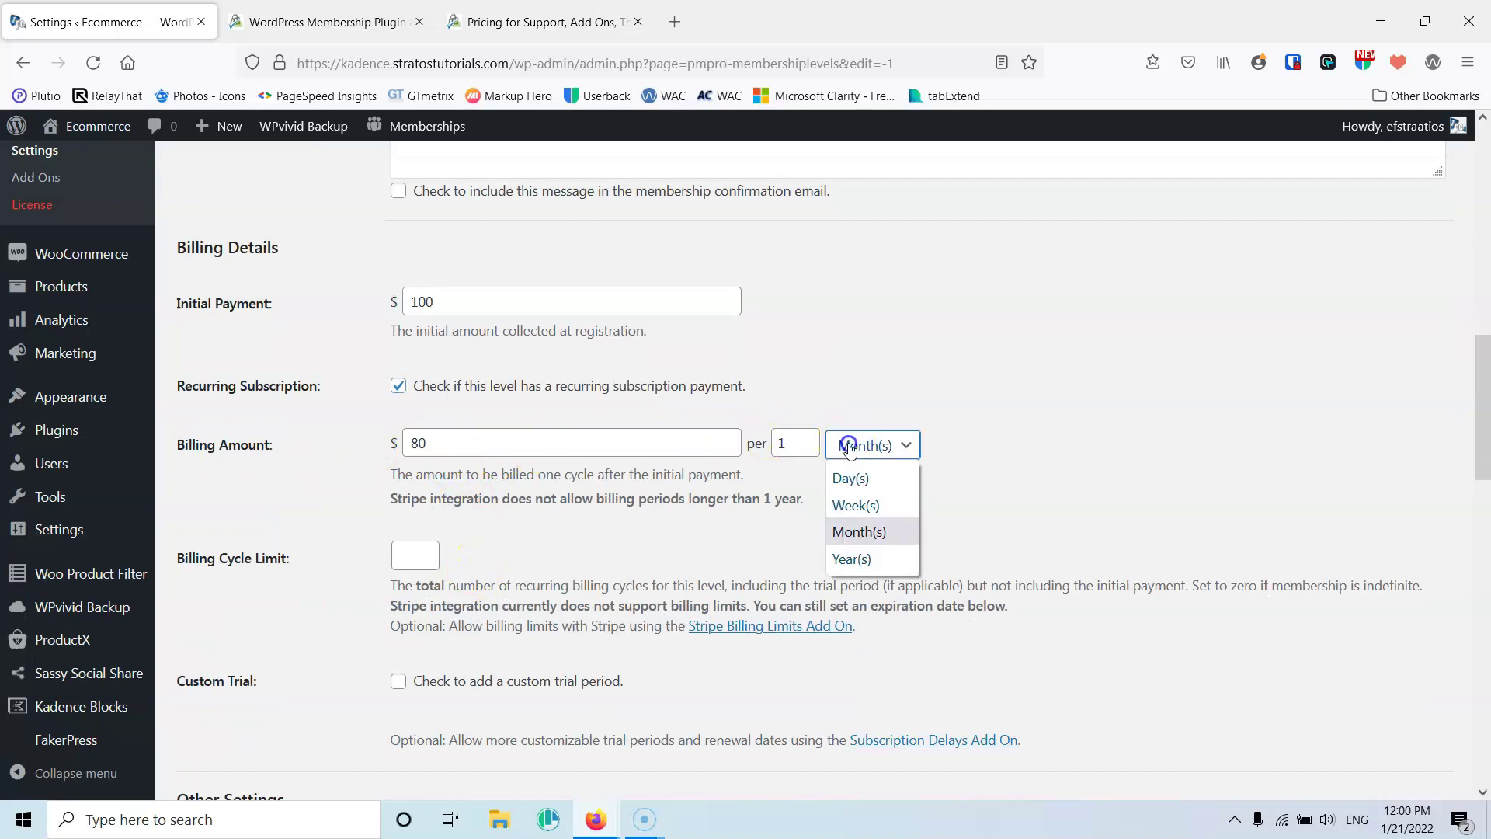
{"action": "left_click", "coordinate": [847, 557]}
Tick the Free, Gold and Silver content categories and save the Gold level
{"action": "scroll", "coordinate": [309, 536], "scroll_direction": "down", "scroll_amount": 5}
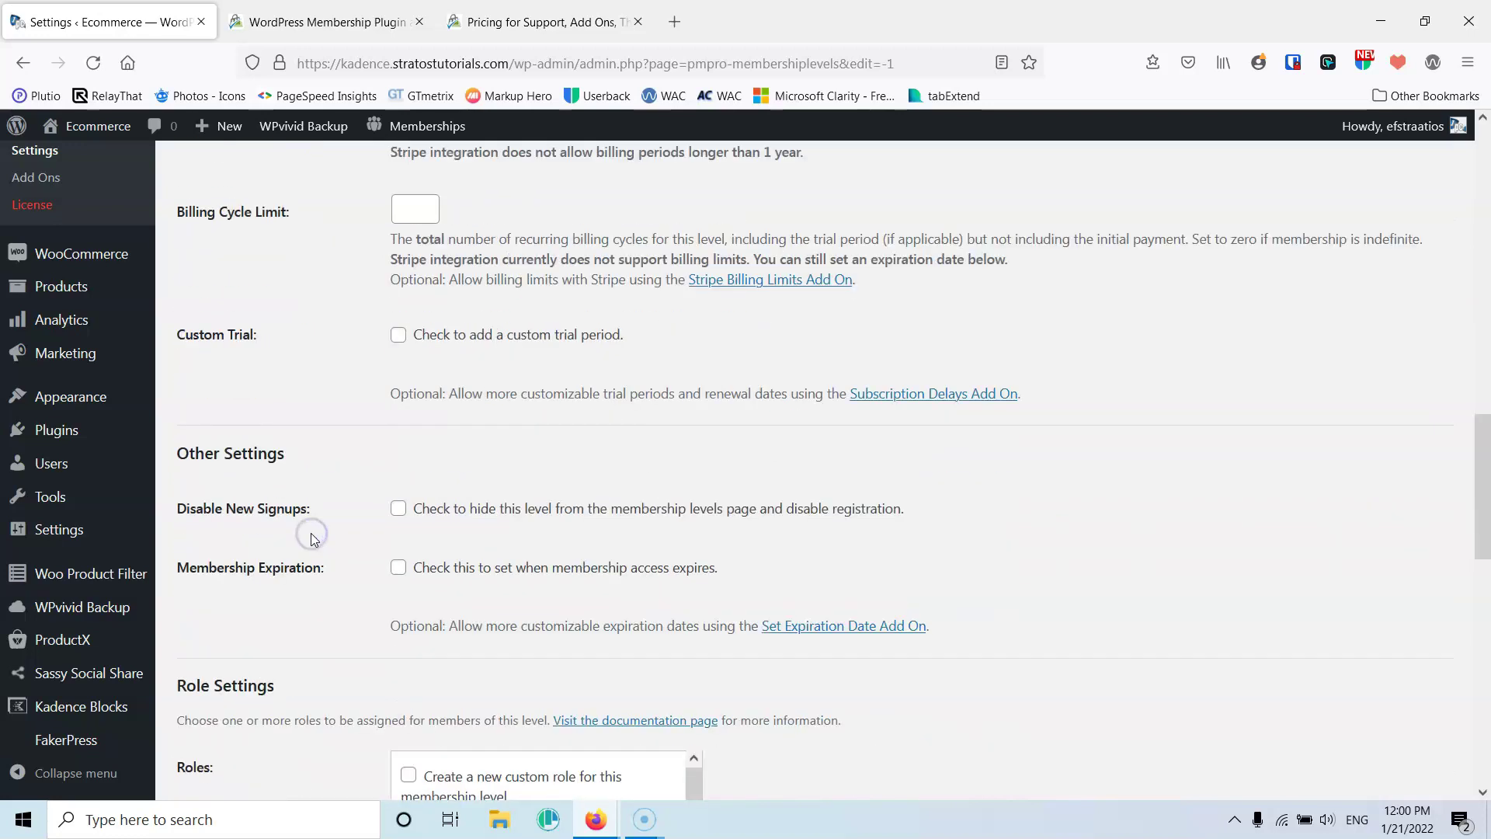
{"action": "scroll", "coordinate": [314, 540], "scroll_direction": "down", "scroll_amount": 3}
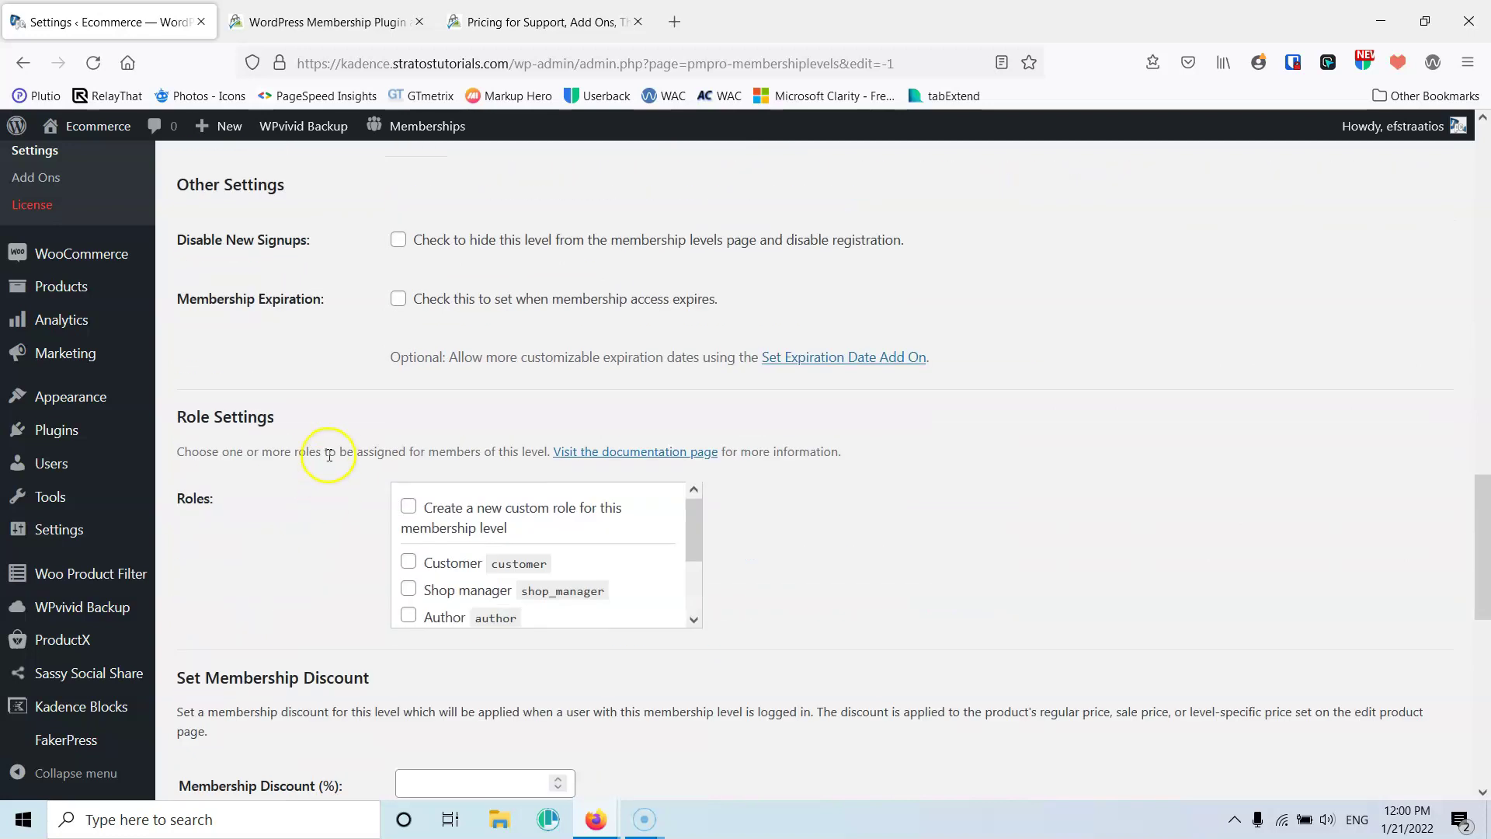
{"action": "scroll", "coordinate": [315, 507], "scroll_direction": "down", "scroll_amount": 8}
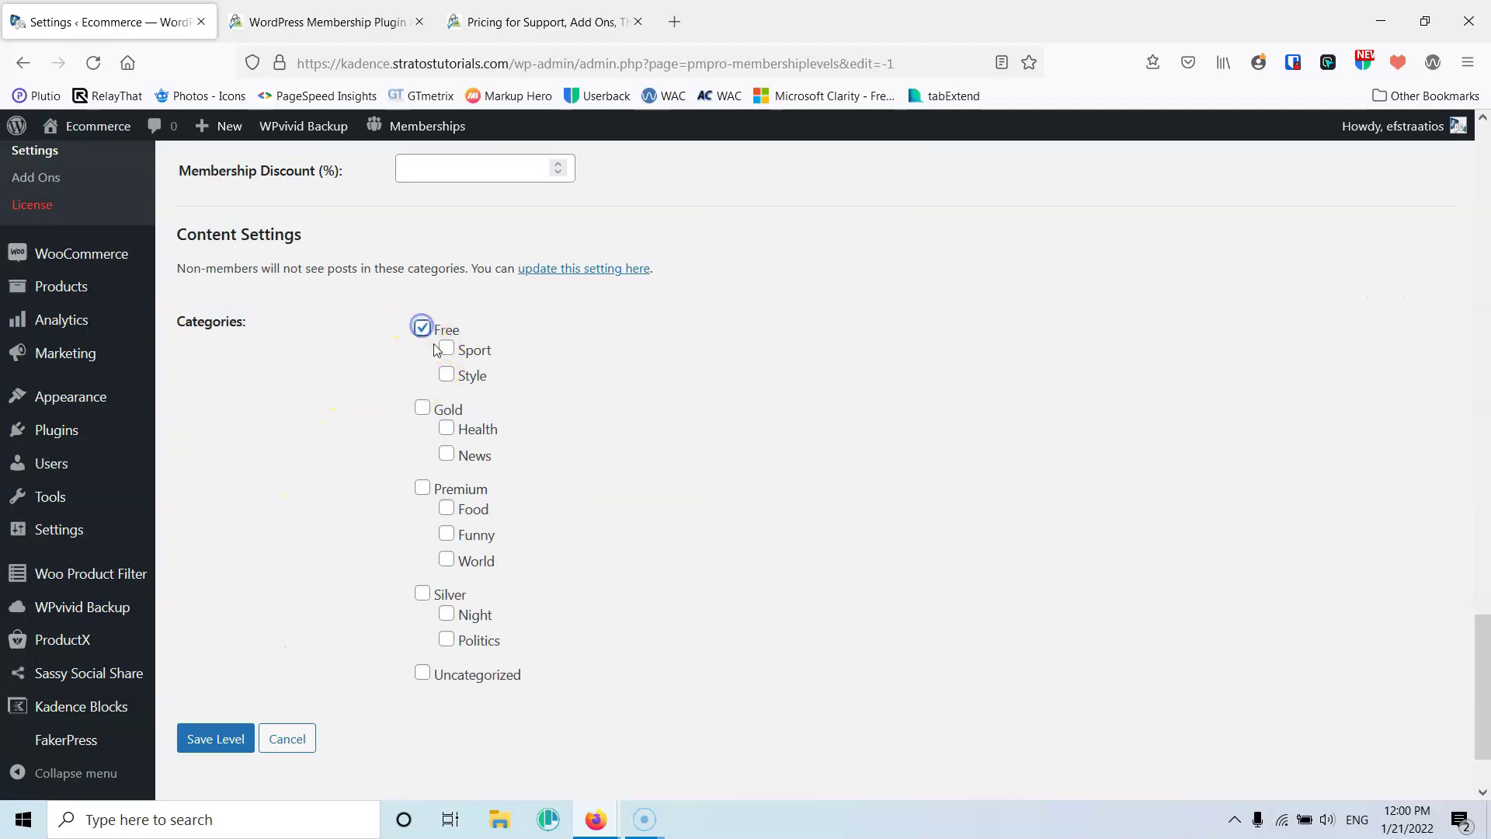
{"action": "left_click", "coordinate": [420, 411]}
{"action": "left_click", "coordinate": [446, 429]}
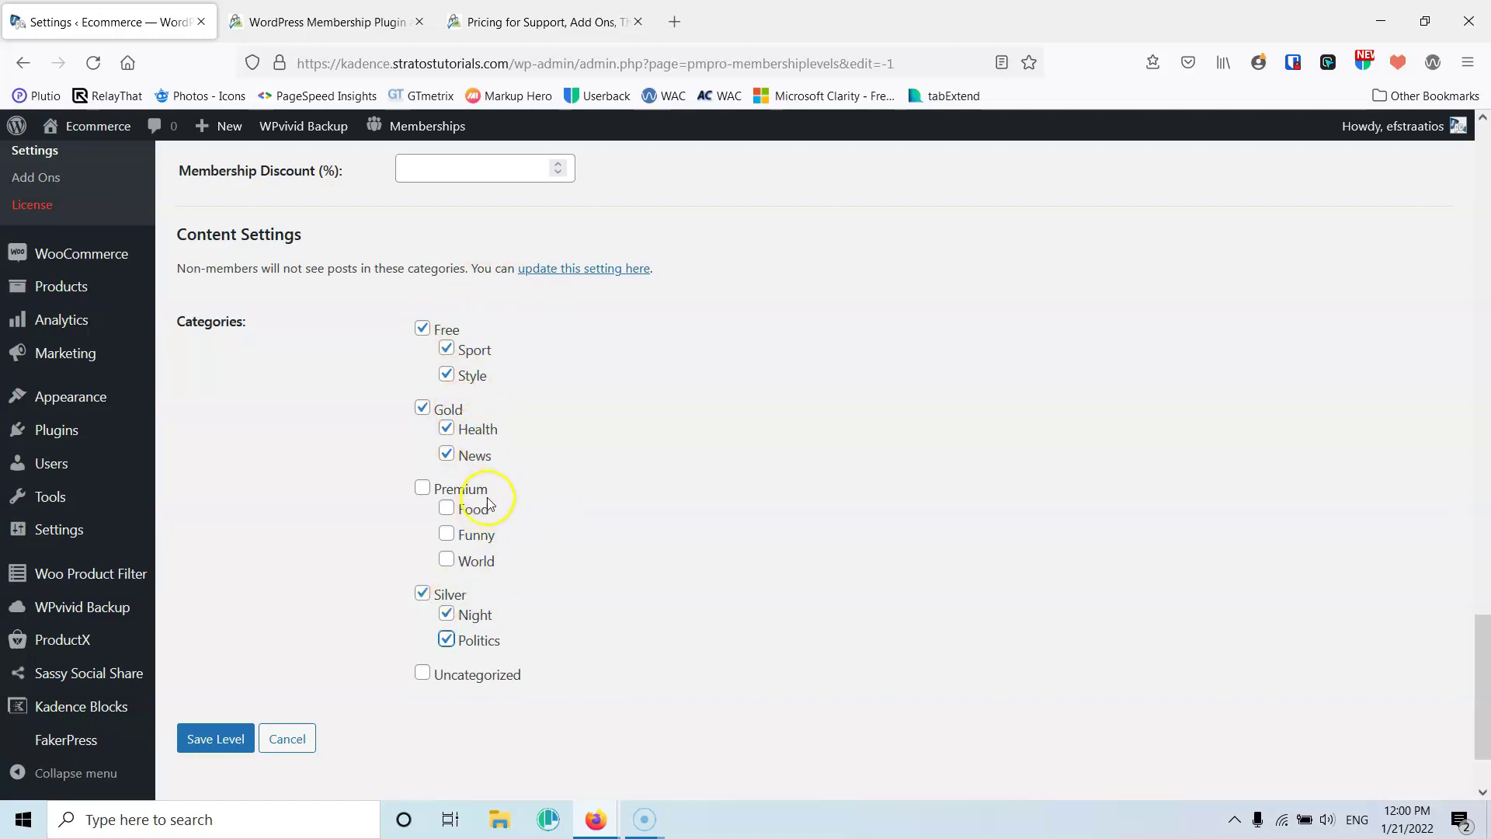
{"action": "left_click", "coordinate": [211, 739]}
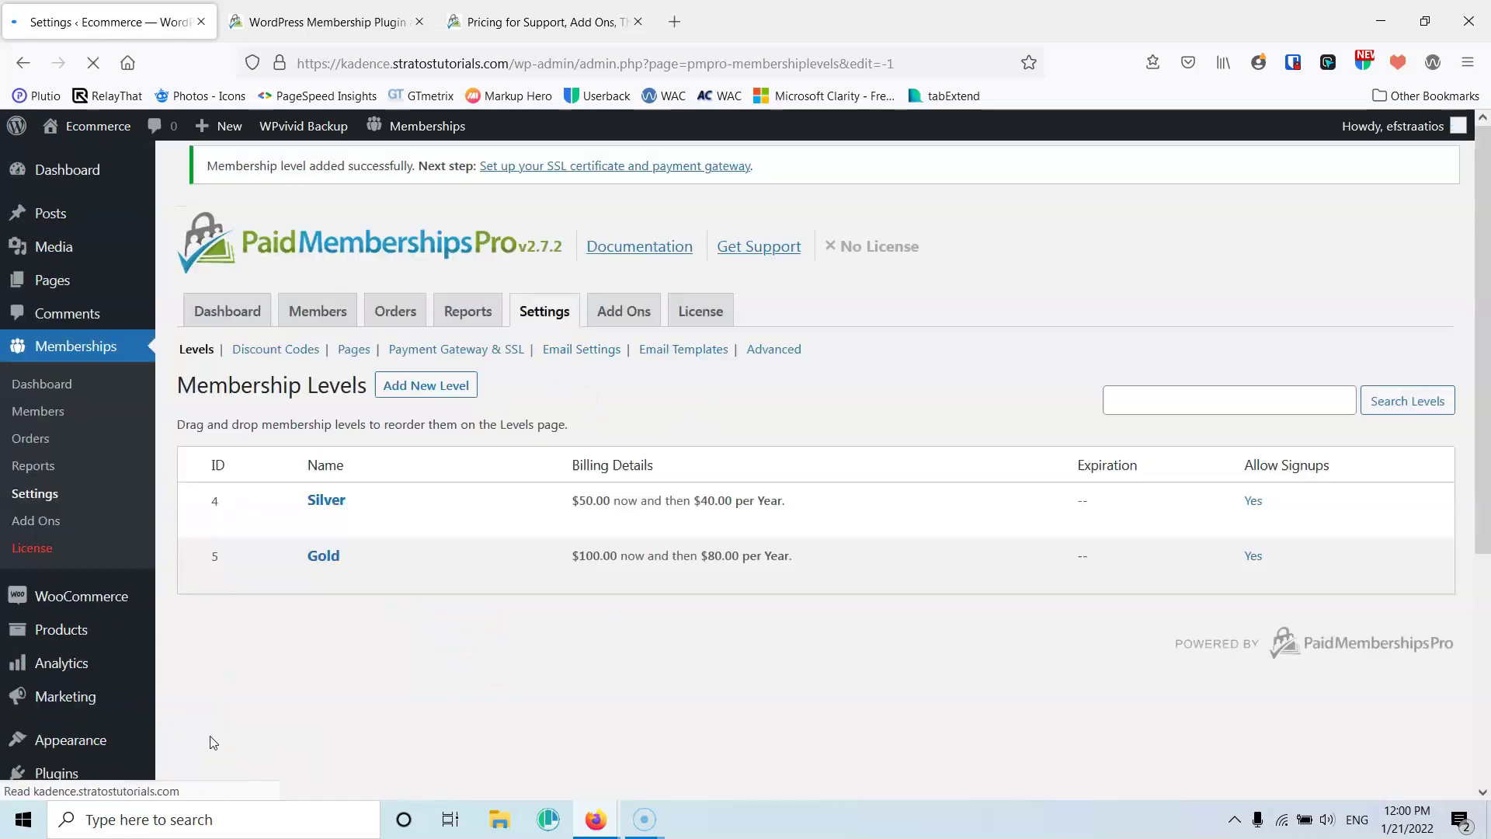
Add a level named Premium at $150 initially, then $120 recurring per 1 year
{"action": "left_click", "coordinate": [401, 349]}
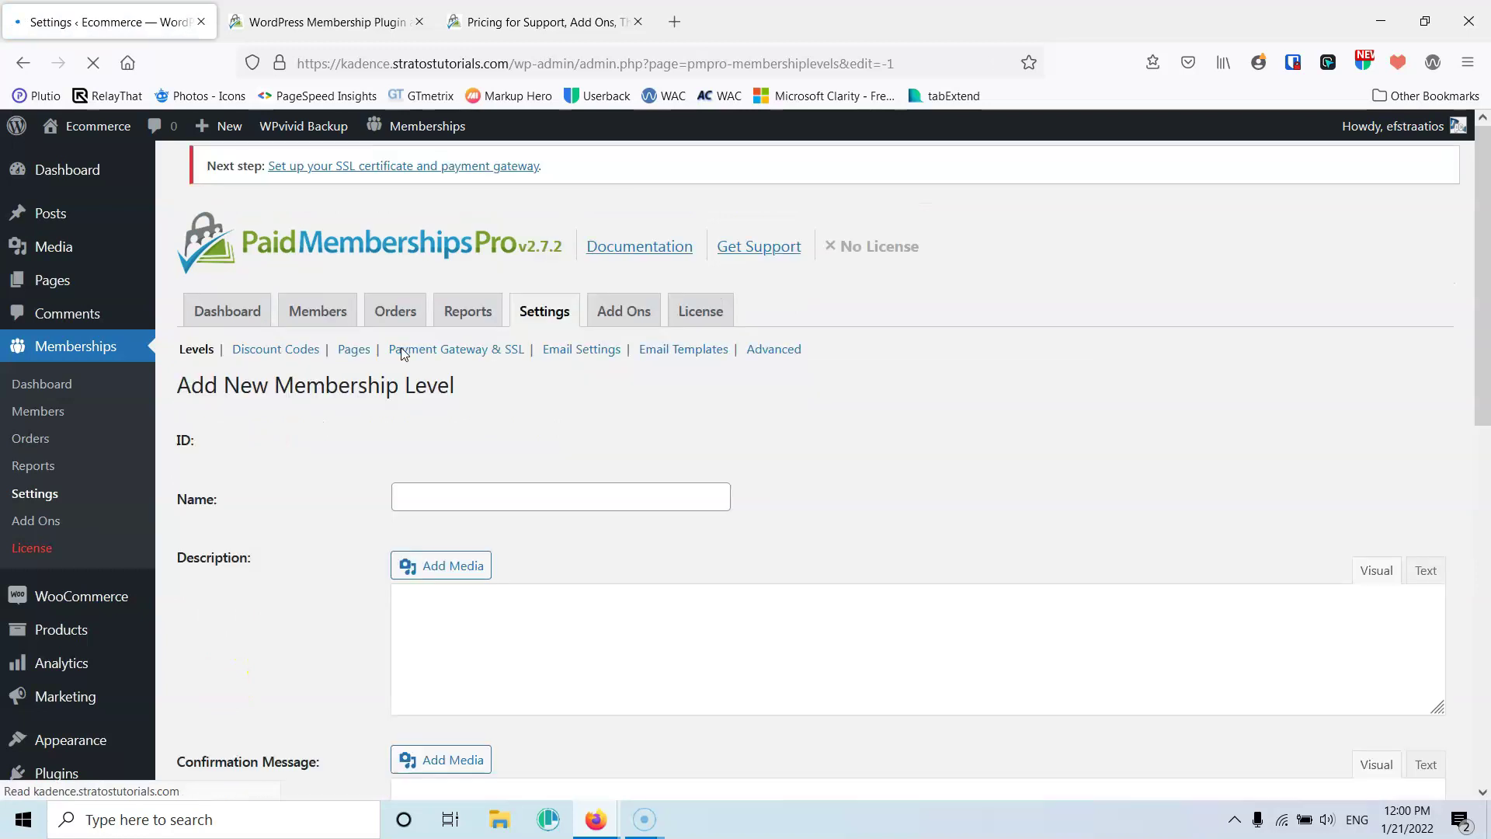
{"action": "left_click", "coordinate": [448, 495]}
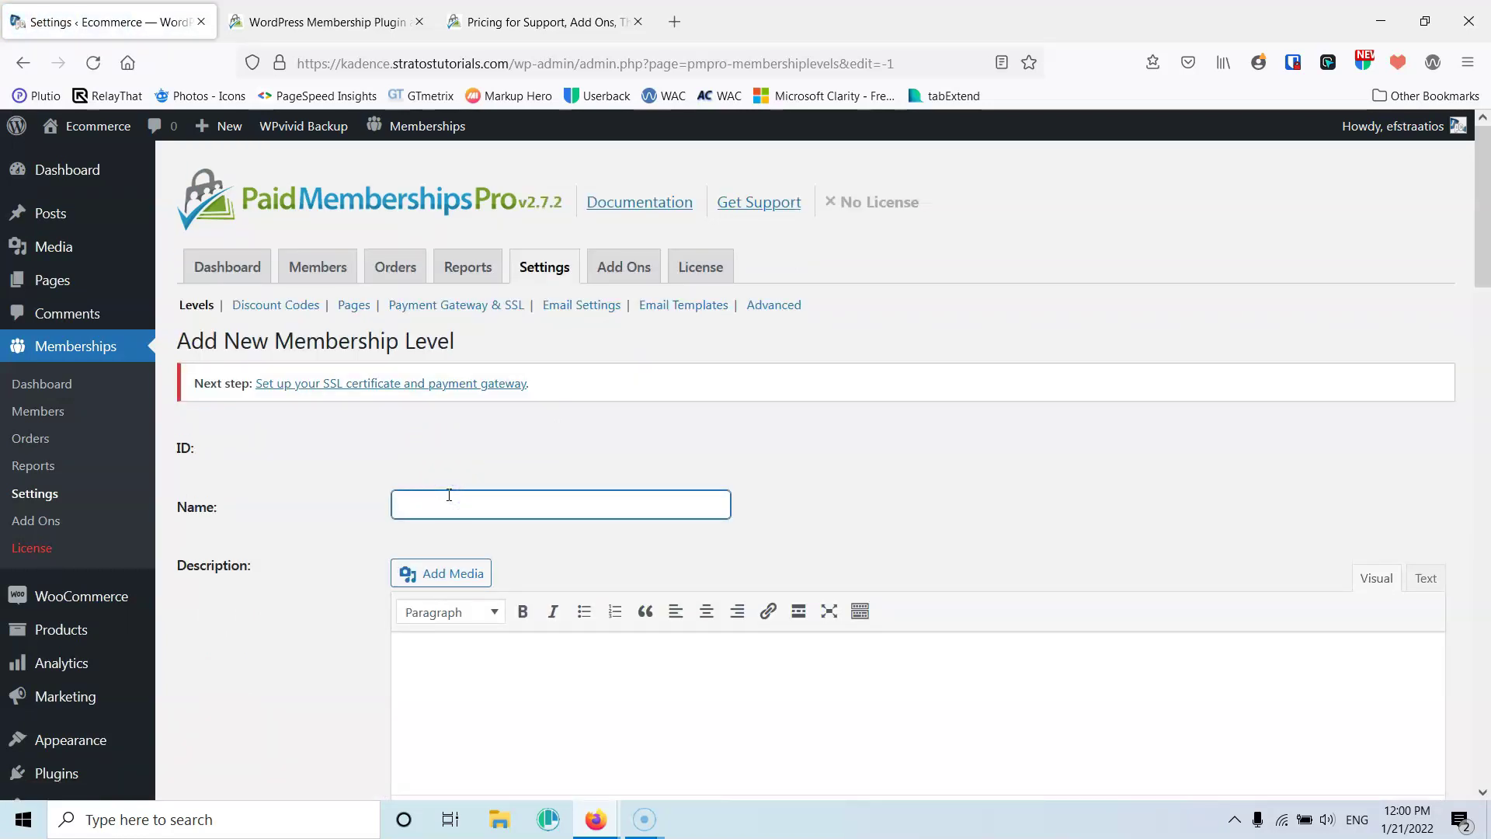
{"action": "type", "text": "Premium"}
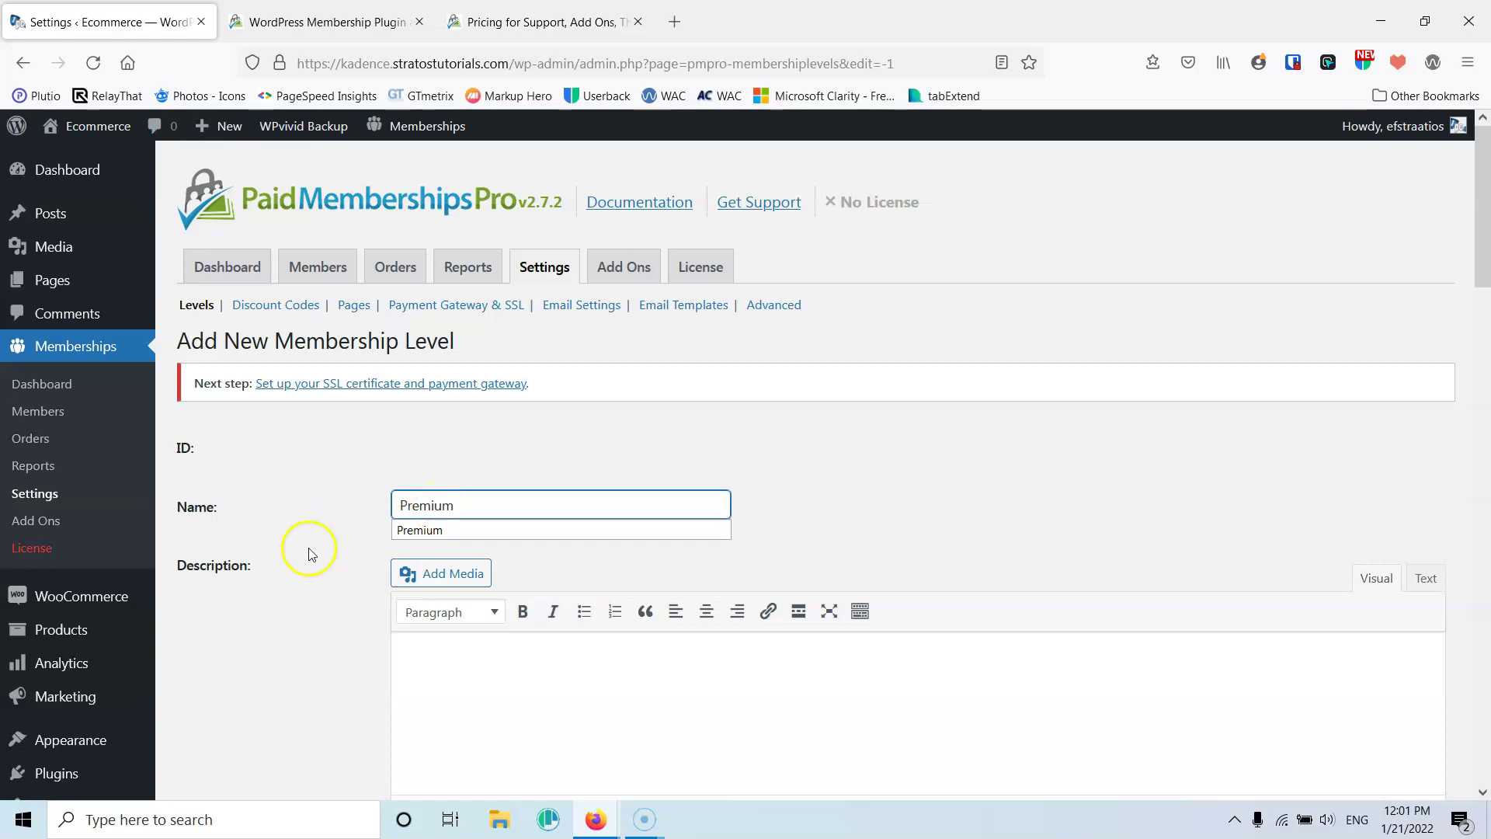
{"action": "scroll", "coordinate": [306, 549], "scroll_direction": "down", "scroll_amount": 12}
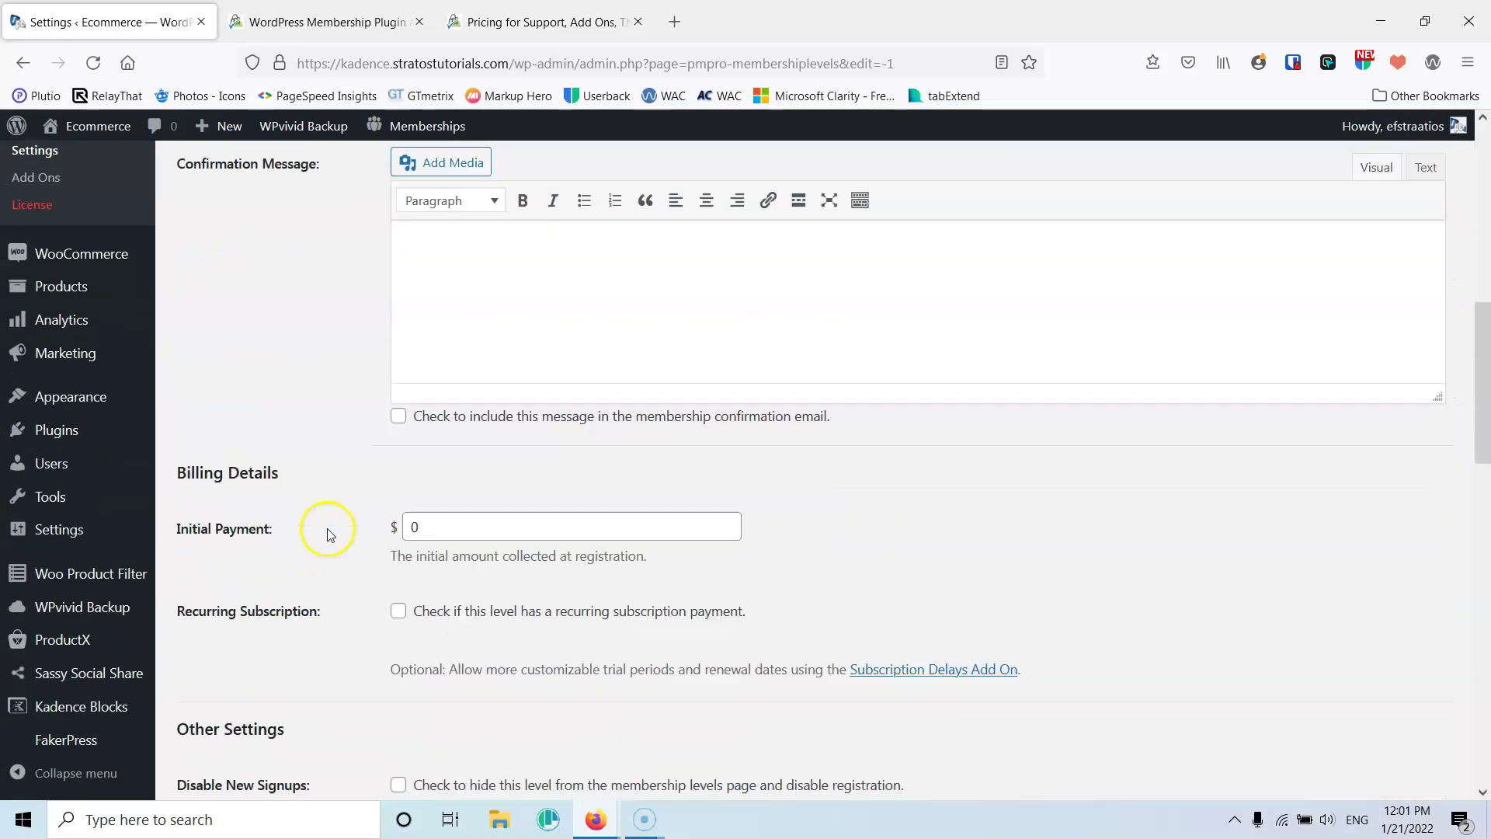
{"action": "double_click", "coordinate": [449, 305]}
{"action": "type", "text": "150"}
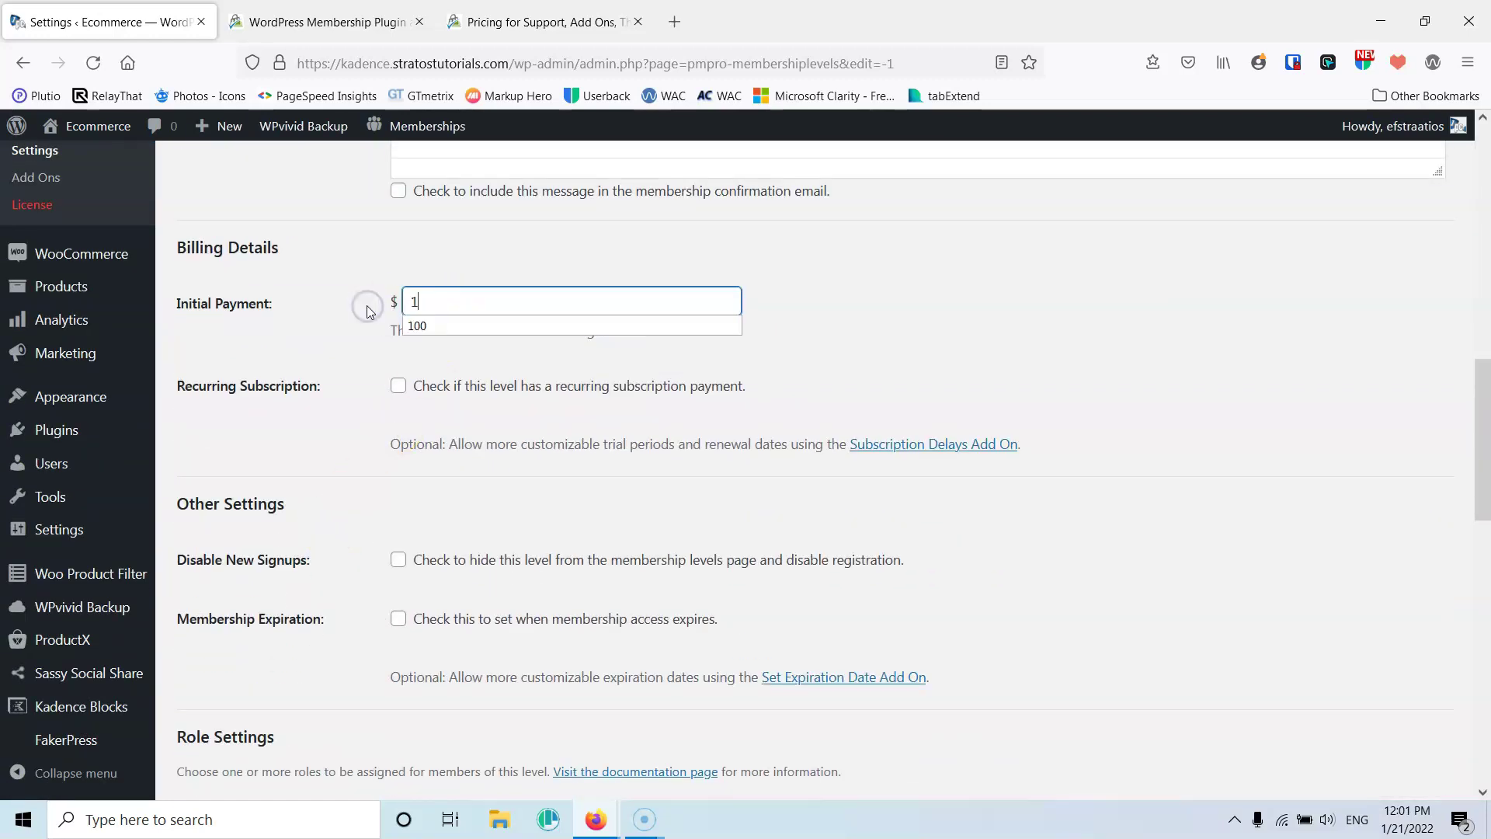
{"action": "left_click", "coordinate": [399, 387]}
{"action": "double_click", "coordinate": [453, 443]}
{"action": "type", "text": "120"}
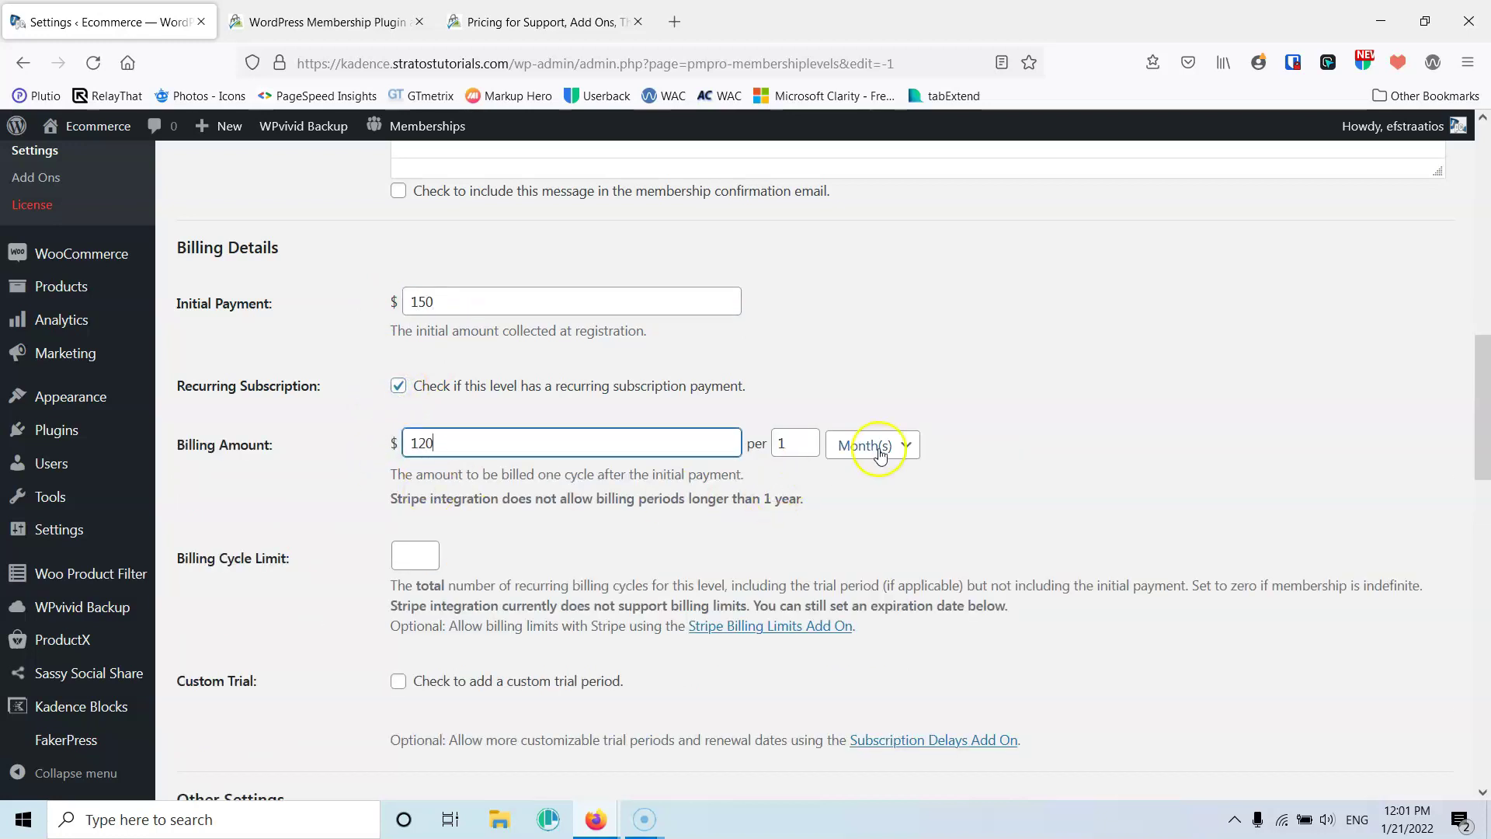
{"action": "left_click", "coordinate": [878, 447]}
{"action": "left_click", "coordinate": [868, 559]}
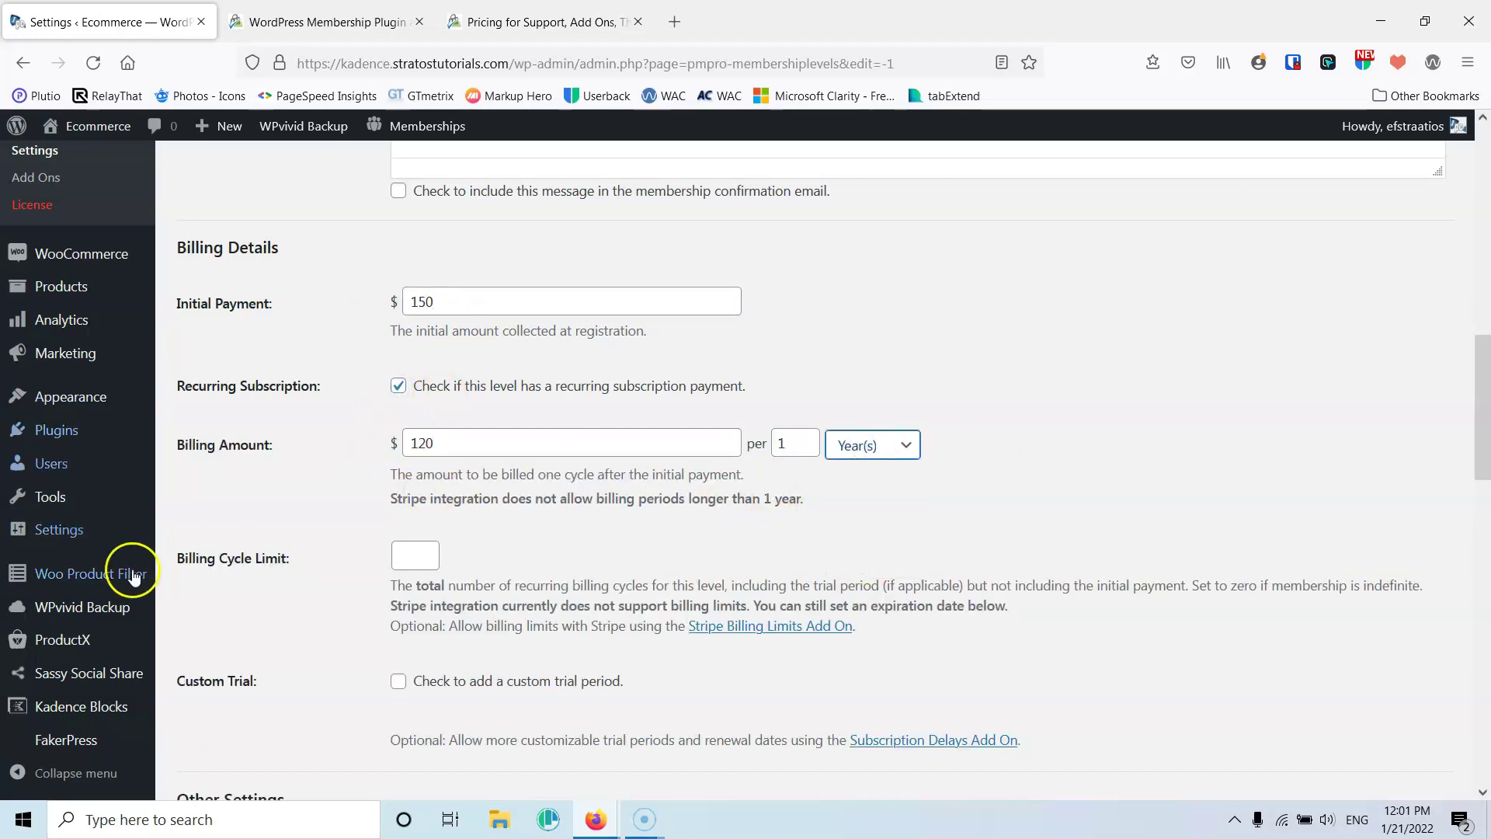
Tick every category except Uncategorized and save the Premium level
{"action": "scroll", "coordinate": [233, 532], "scroll_direction": "down", "scroll_amount": 5}
{"action": "scroll", "coordinate": [318, 532], "scroll_direction": "down", "scroll_amount": 10}
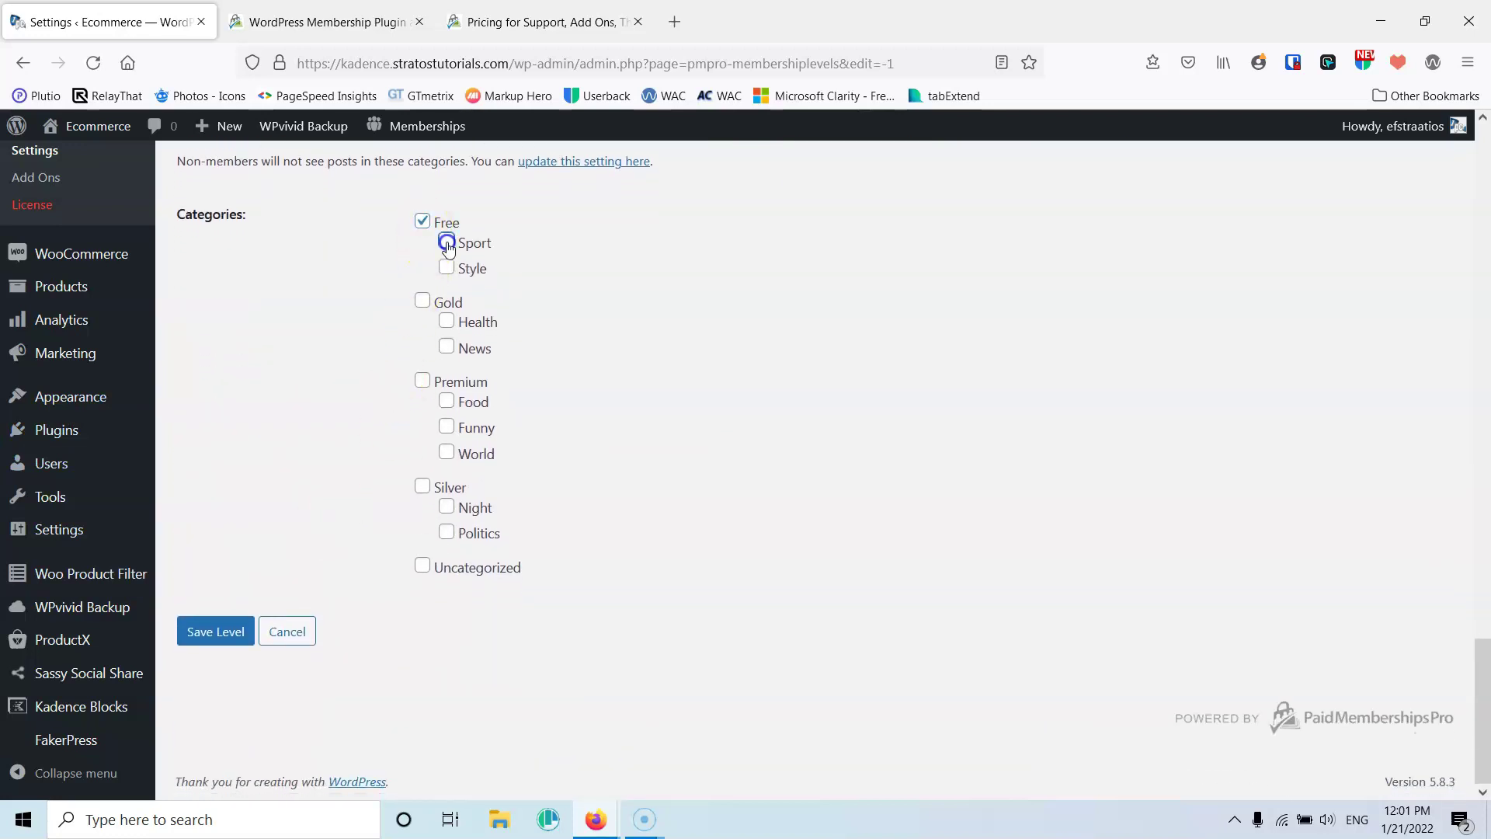
{"action": "left_click", "coordinate": [424, 301]}
{"action": "left_click", "coordinate": [424, 382]}
{"action": "left_click", "coordinate": [442, 534]}
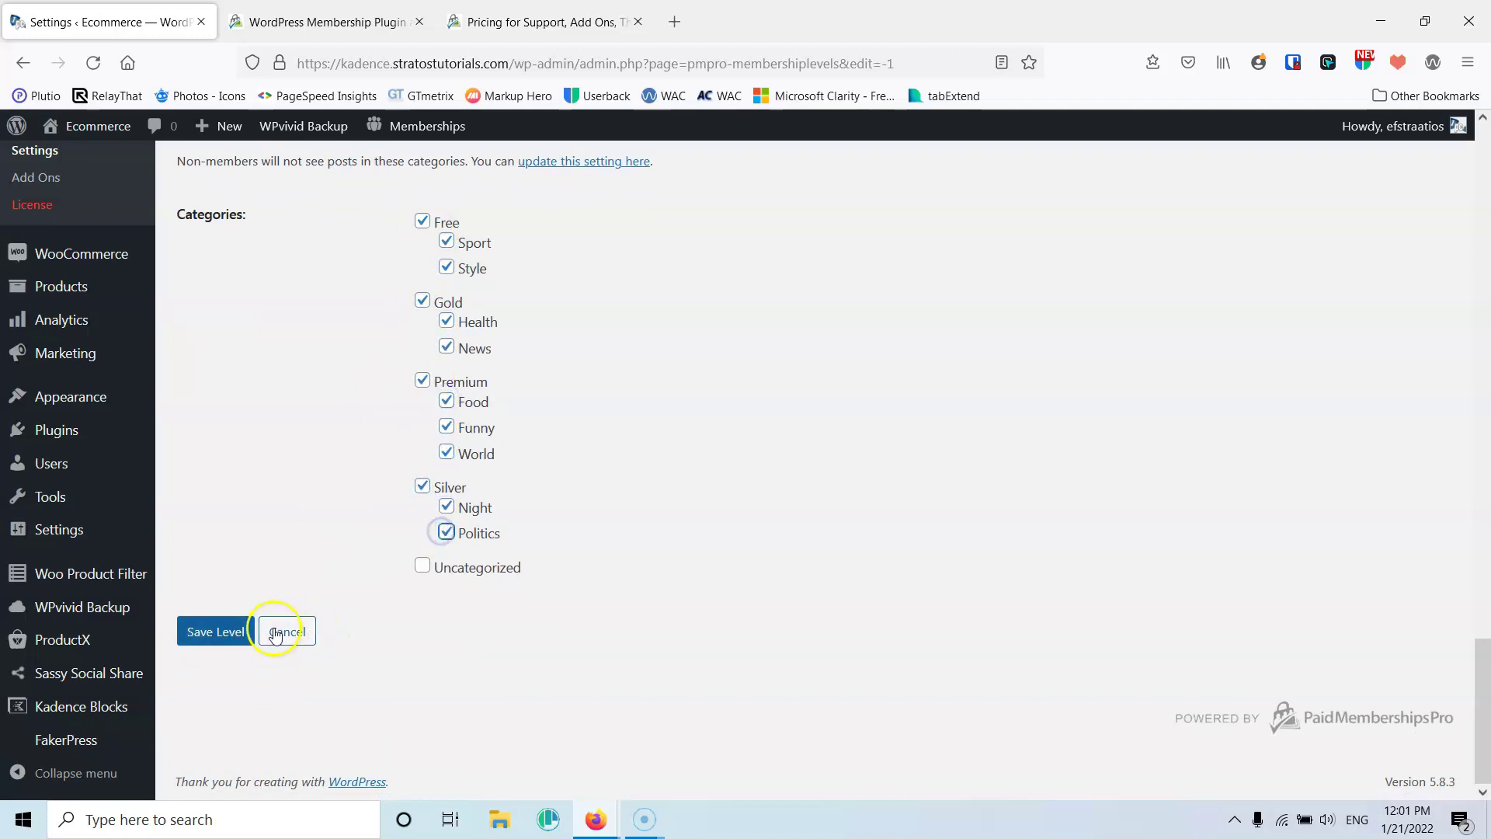
{"action": "left_click", "coordinate": [213, 632]}
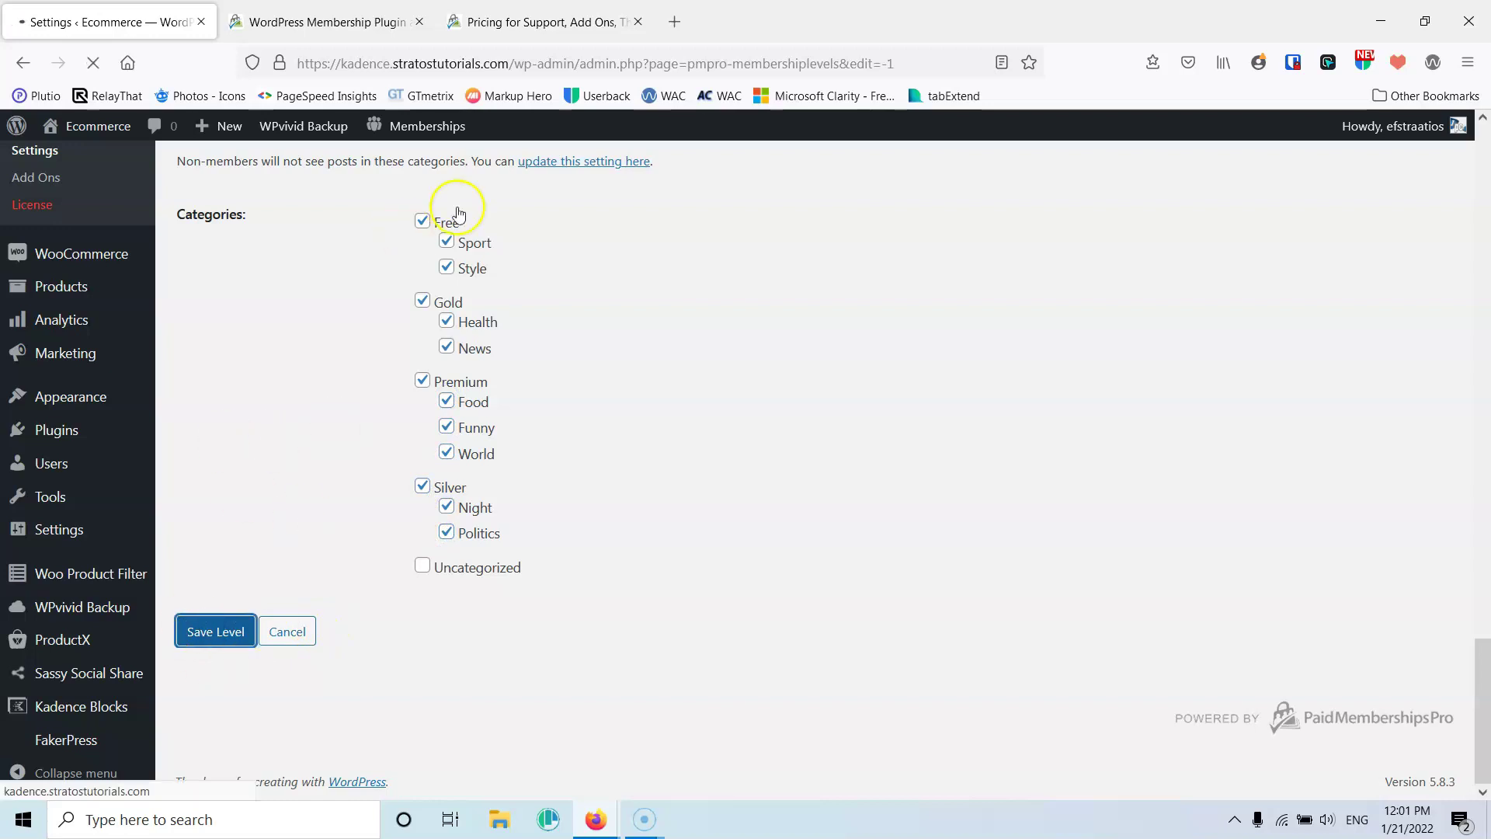
{"action": "scroll", "coordinate": [443, 376], "scroll_direction": "down", "scroll_amount": 2}
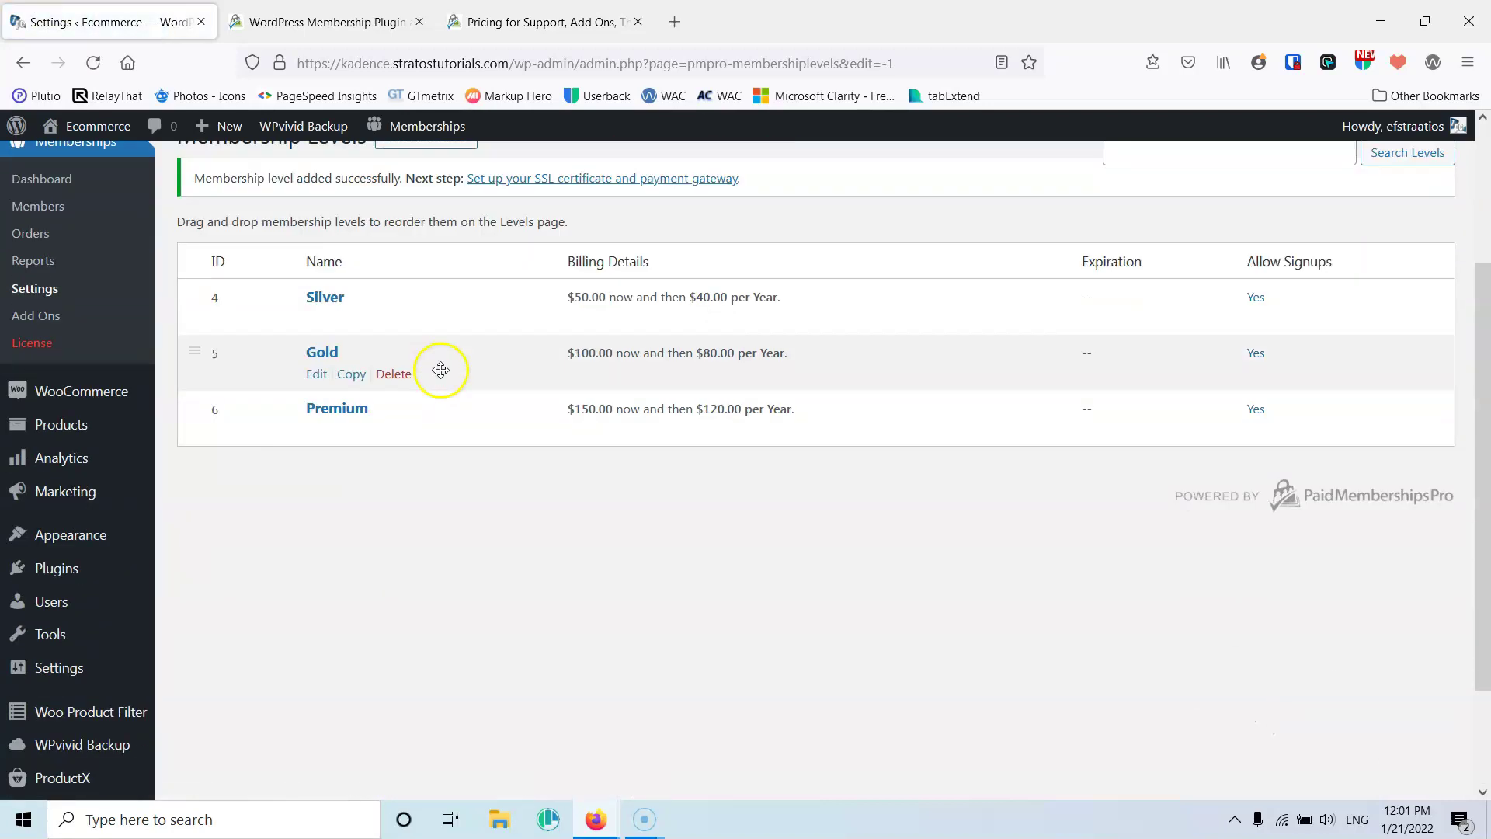
{"action": "scroll", "coordinate": [443, 365], "scroll_direction": "up", "scroll_amount": 3}
{"action": "left_click", "coordinate": [420, 347]}
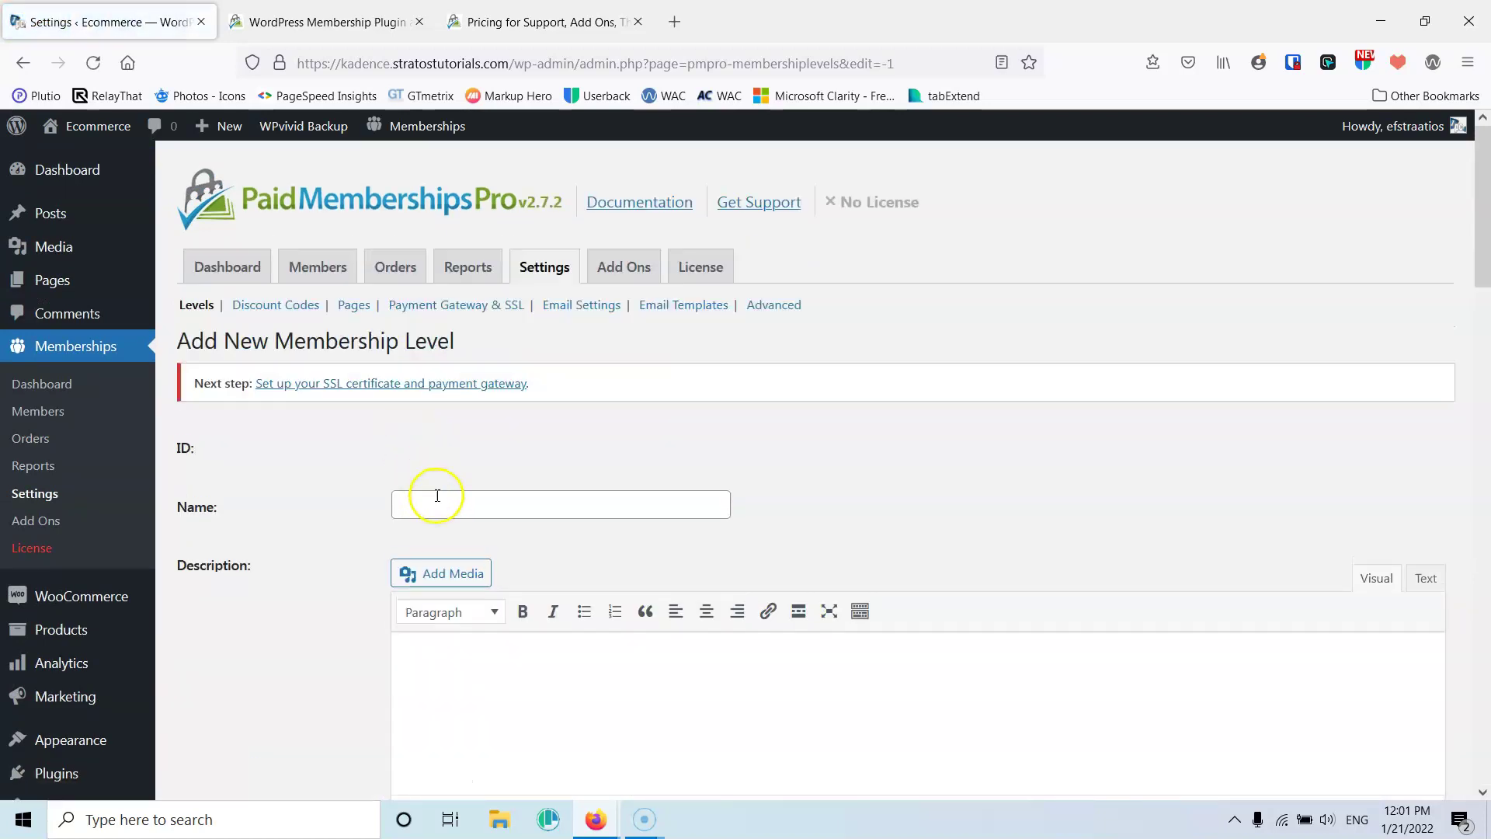
Name the new level Free at $0, tick the Free category, and save it
{"action": "left_click", "coordinate": [436, 504]}
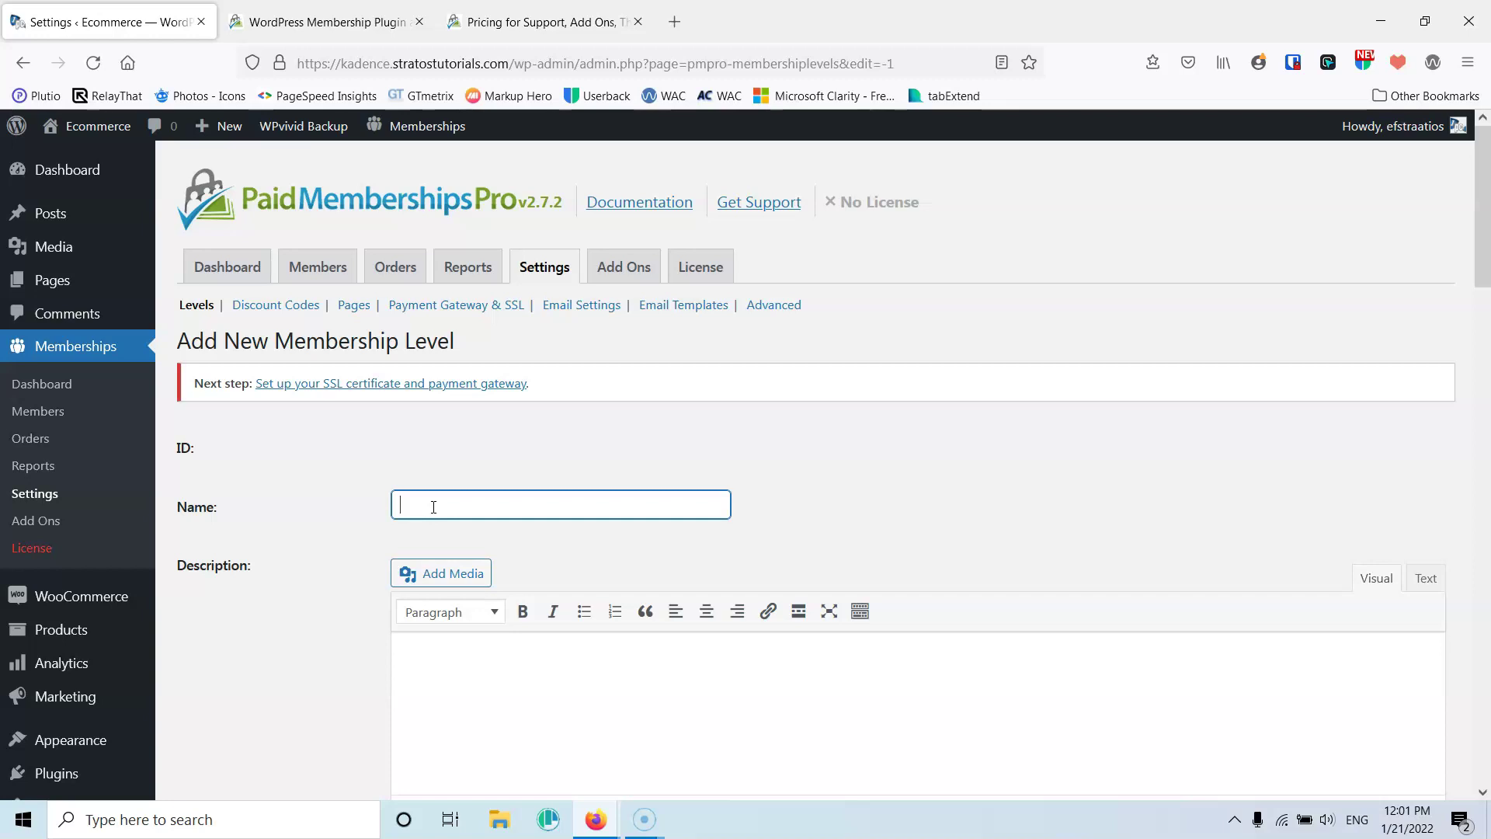
{"action": "type", "text": "Free"}
{"action": "scroll", "coordinate": [417, 435], "scroll_direction": "down", "scroll_amount": 4}
{"action": "scroll", "coordinate": [476, 380], "scroll_direction": "down", "scroll_amount": 4}
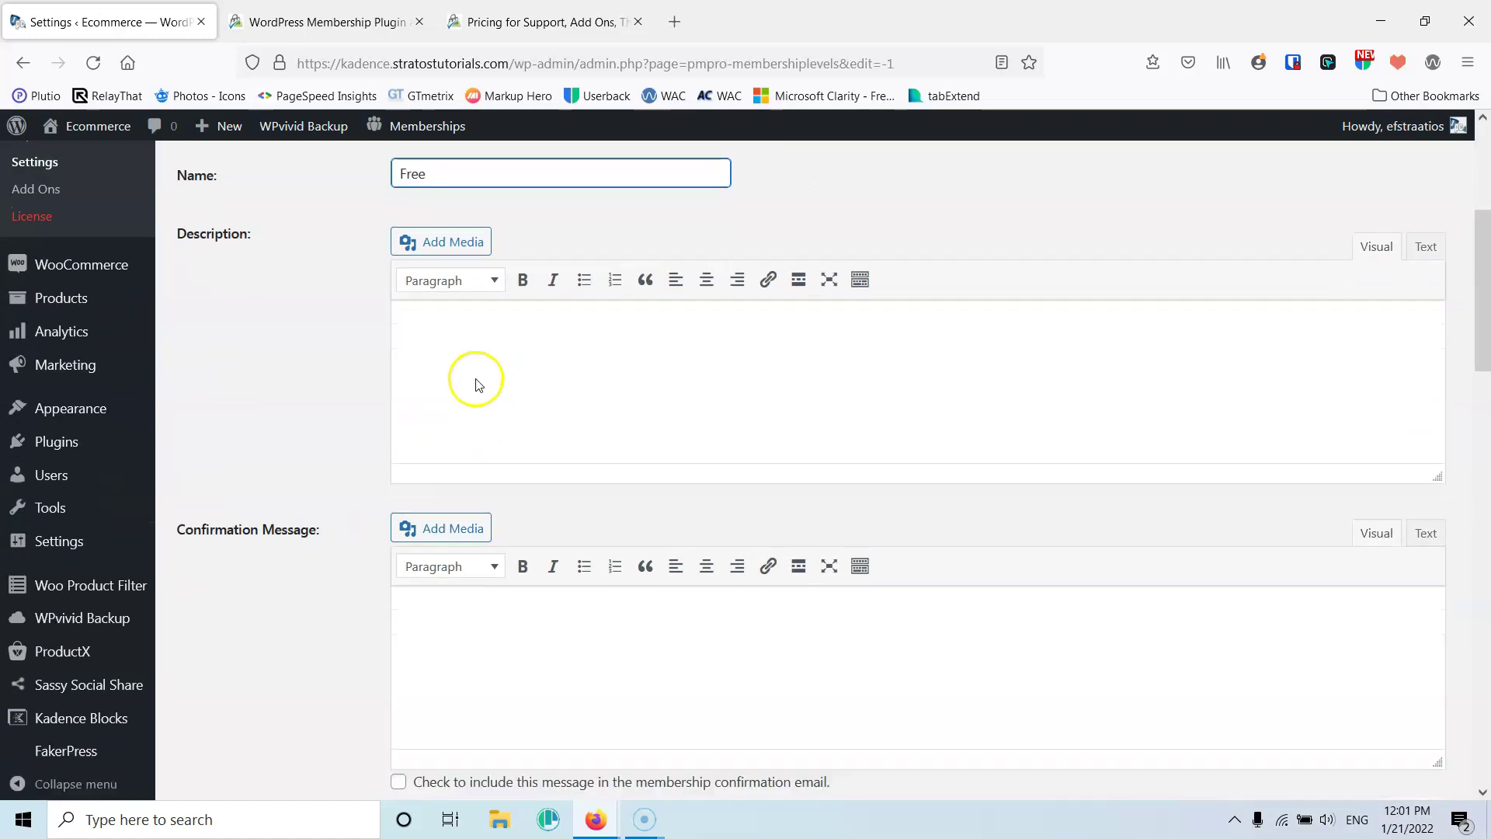
{"action": "scroll", "coordinate": [476, 387], "scroll_direction": "down", "scroll_amount": 3}
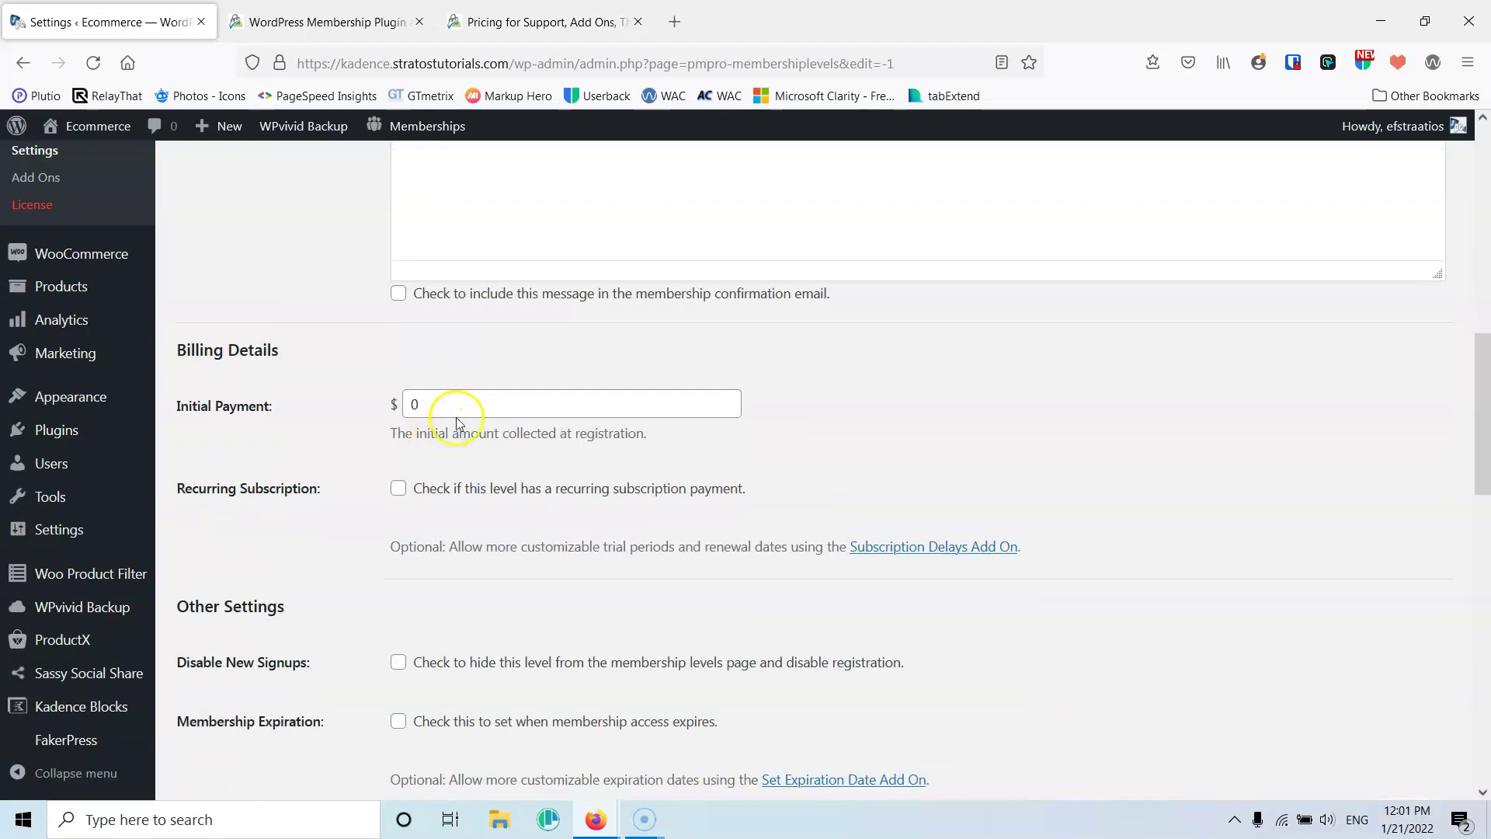
{"action": "scroll", "coordinate": [460, 407], "scroll_direction": "down", "scroll_amount": 18}
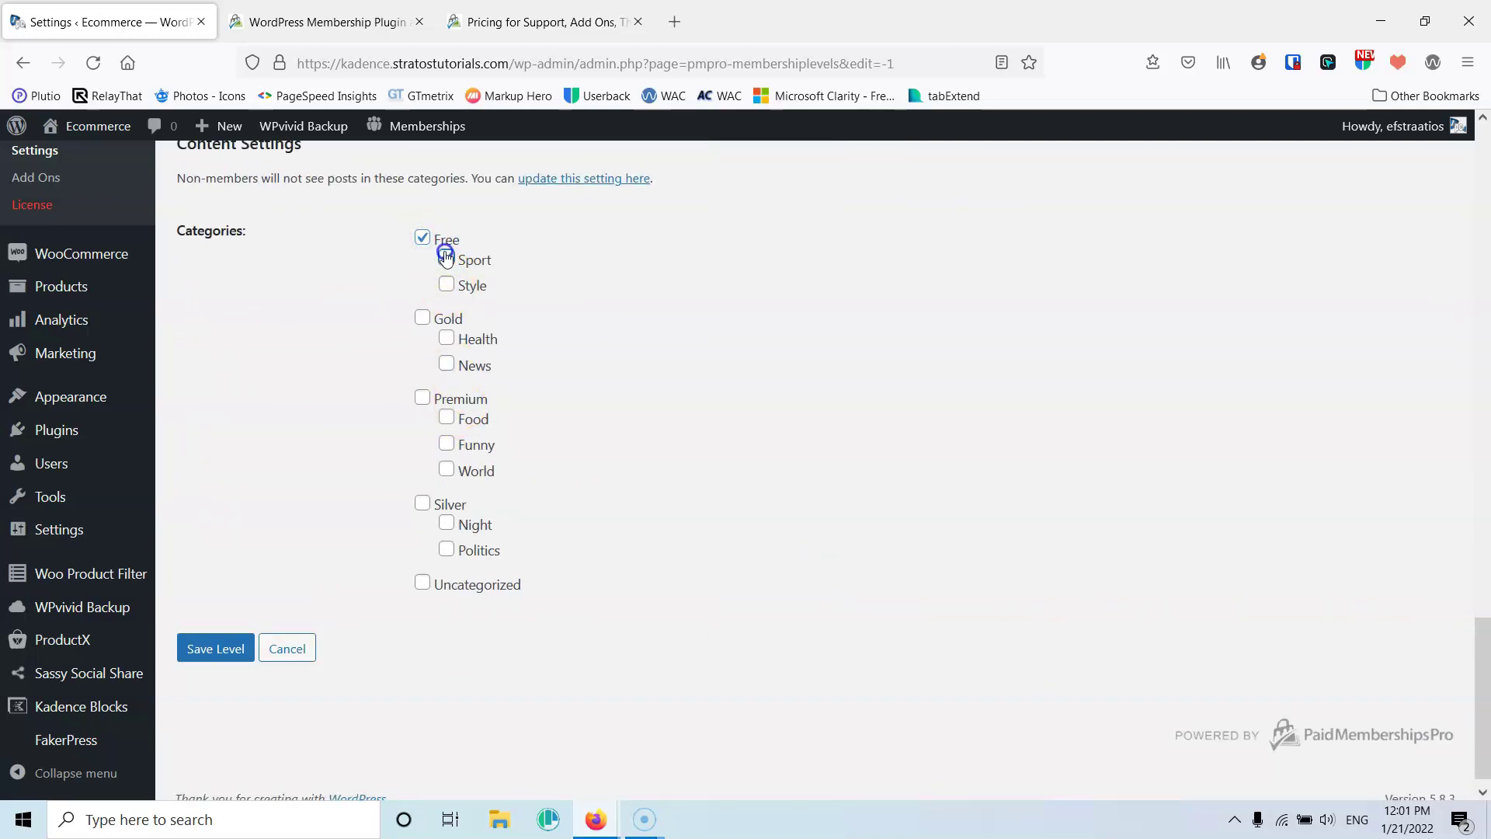
{"action": "left_click", "coordinate": [216, 649]}
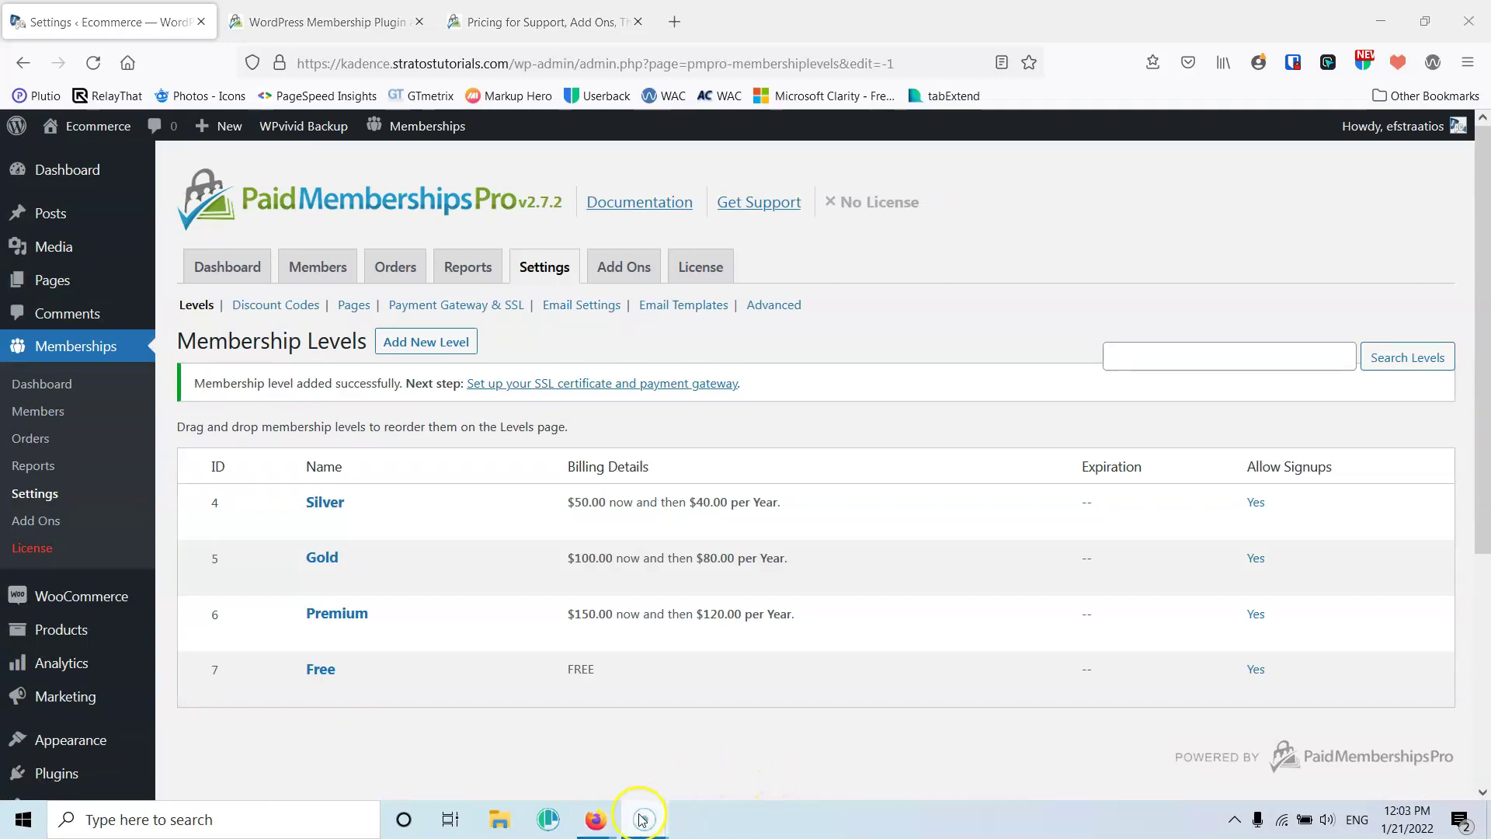
{"action": "mouse_move", "coordinate": [595, 819]}
{"action": "left_click", "coordinate": [655, 777]}
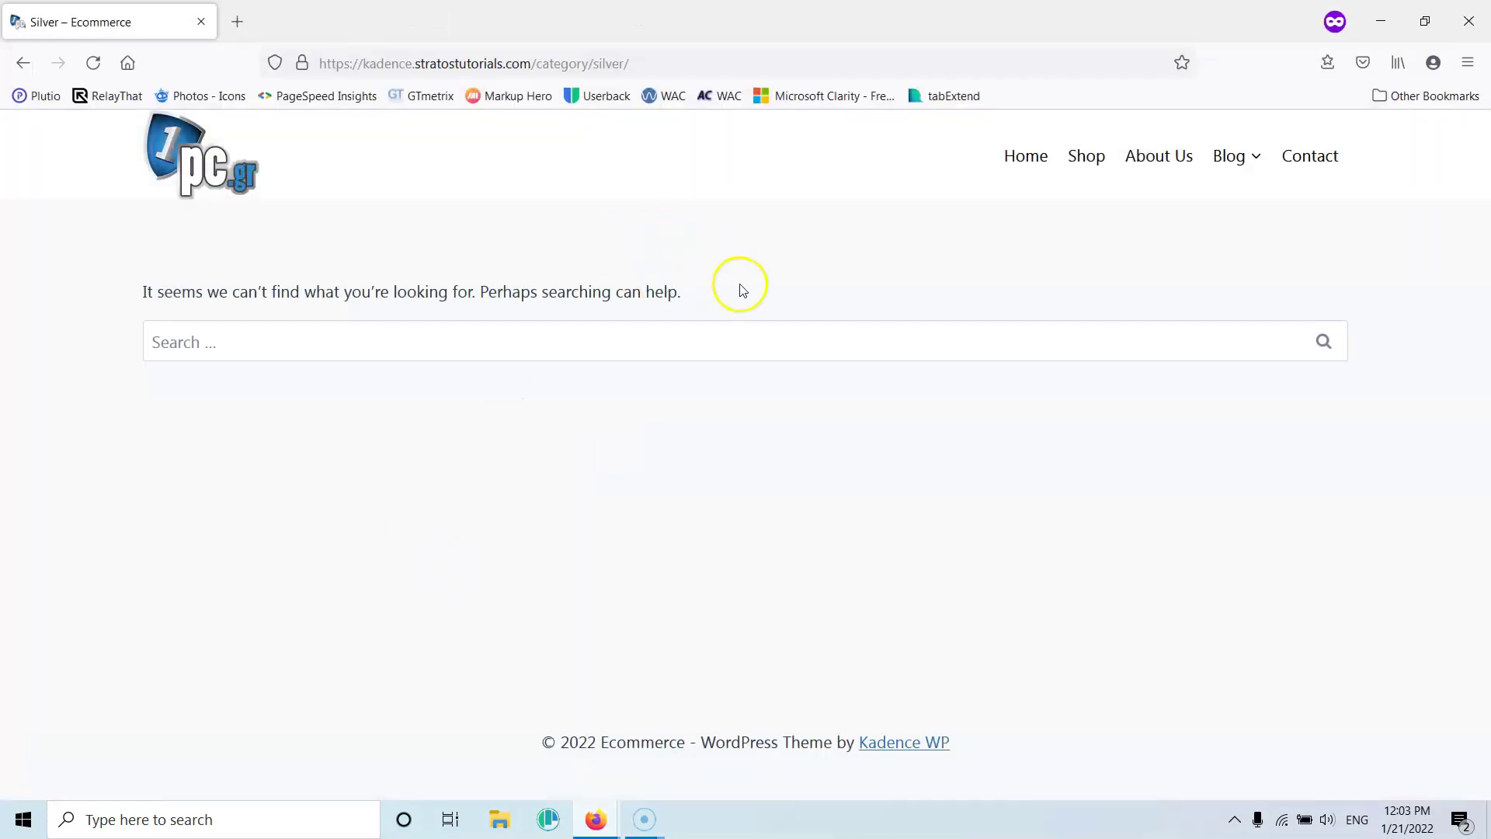
{"action": "mouse_move", "coordinate": [1224, 153]}
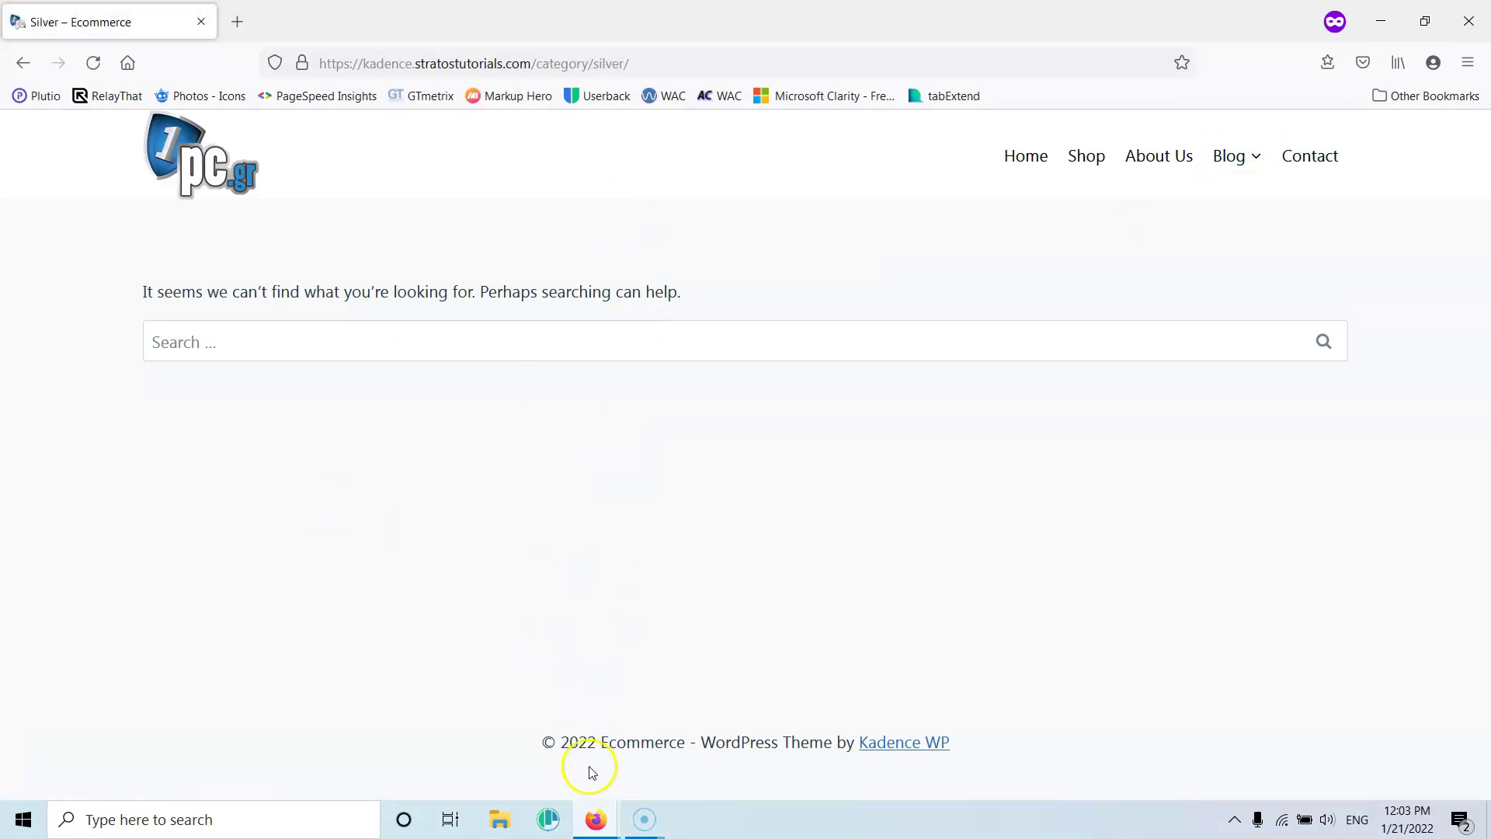
{"action": "mouse_move", "coordinate": [595, 819]}
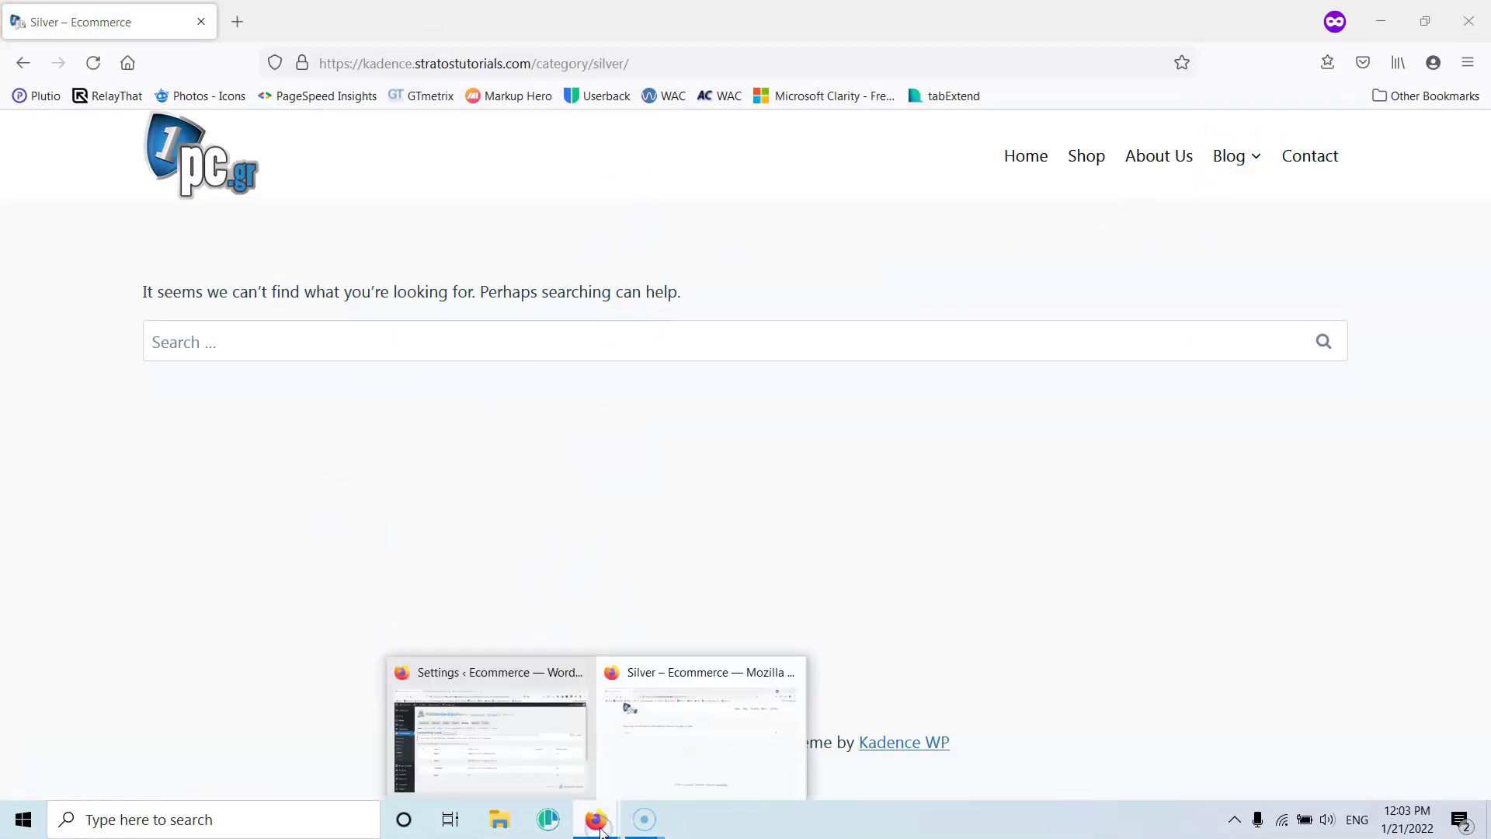
{"action": "left_click", "coordinate": [573, 759]}
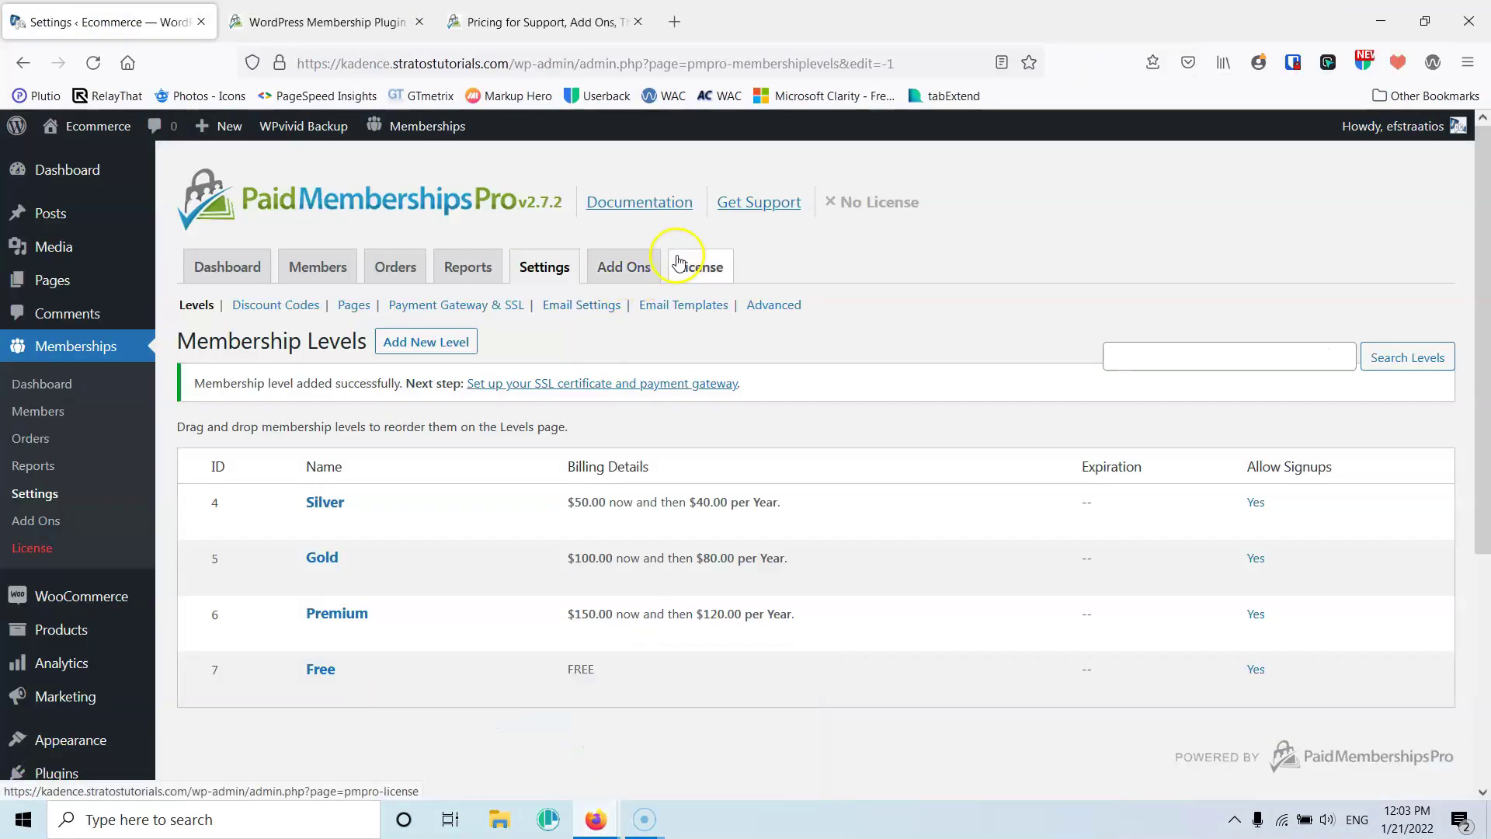
{"action": "left_click", "coordinate": [775, 309]}
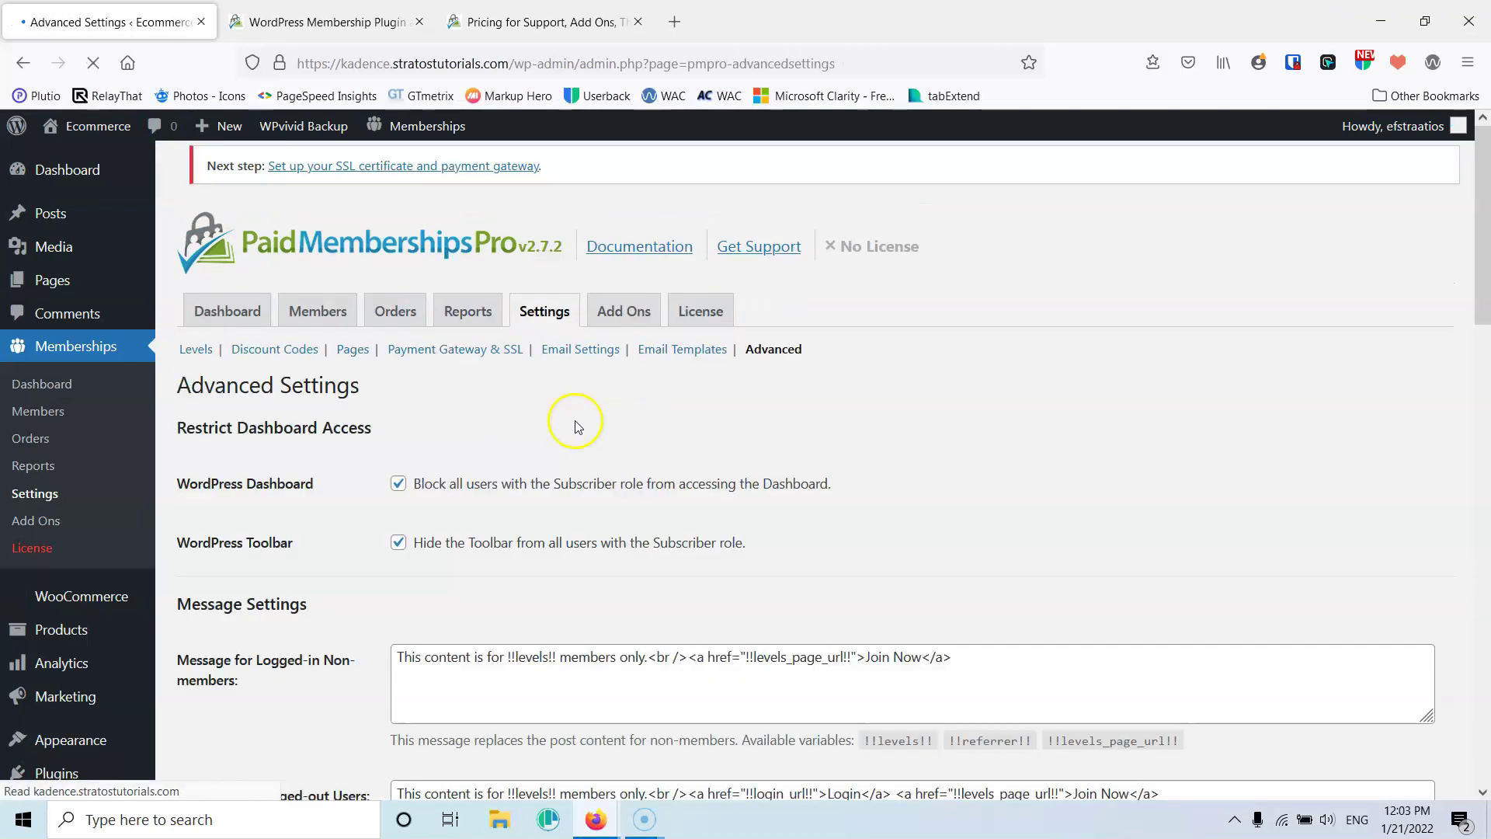
Set 'Filter searches and archives?' to No and save the advanced settings
{"action": "scroll", "coordinate": [474, 481], "scroll_direction": "down", "scroll_amount": 5}
{"action": "scroll", "coordinate": [466, 491], "scroll_direction": "down", "scroll_amount": 4}
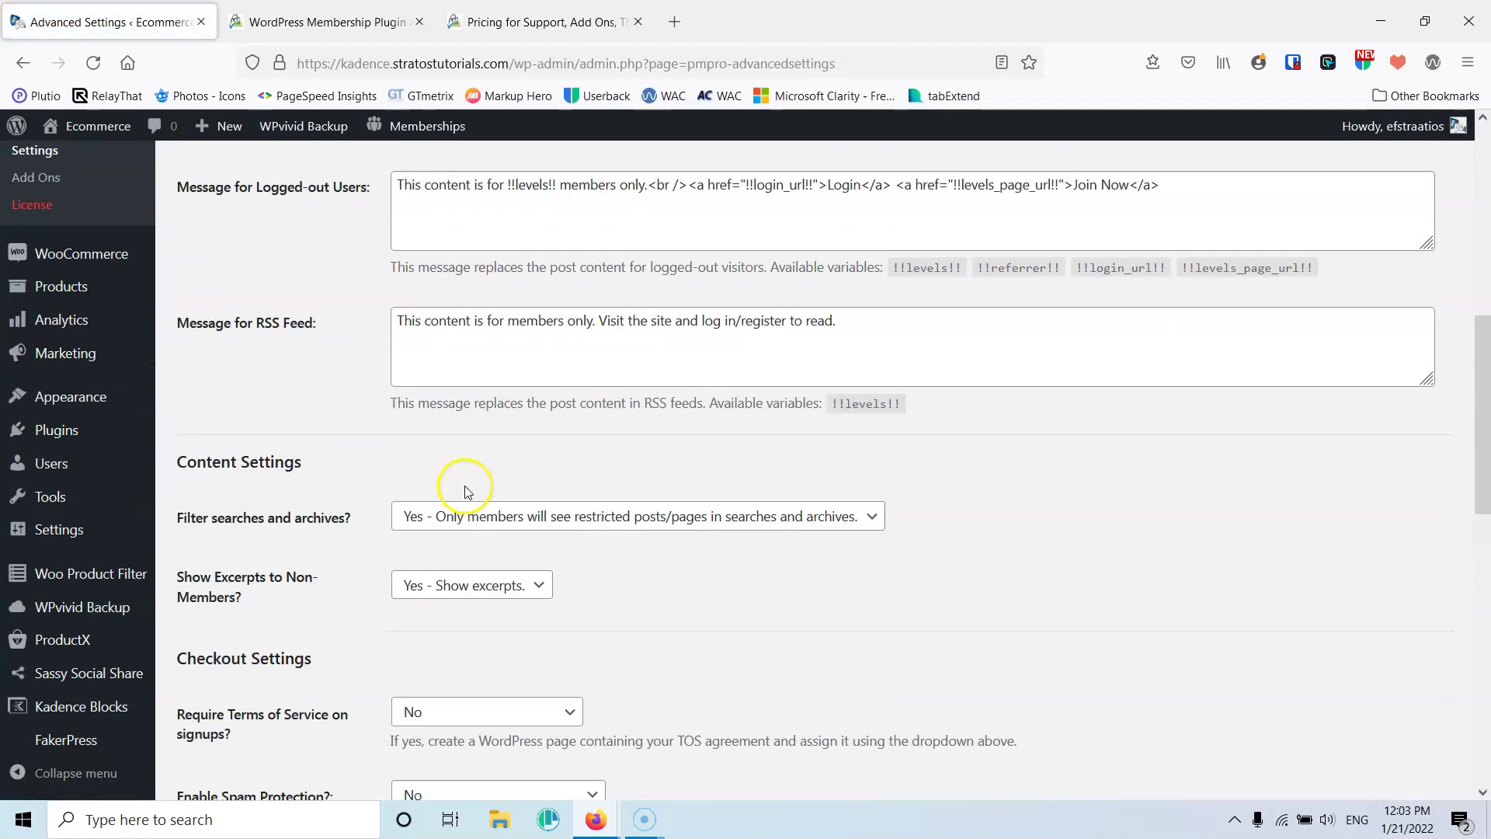
{"action": "left_click", "coordinate": [500, 416]}
{"action": "left_click", "coordinate": [471, 455]}
{"action": "left_click", "coordinate": [497, 417]}
{"action": "left_click", "coordinate": [477, 439]}
{"action": "left_click", "coordinate": [384, 505]}
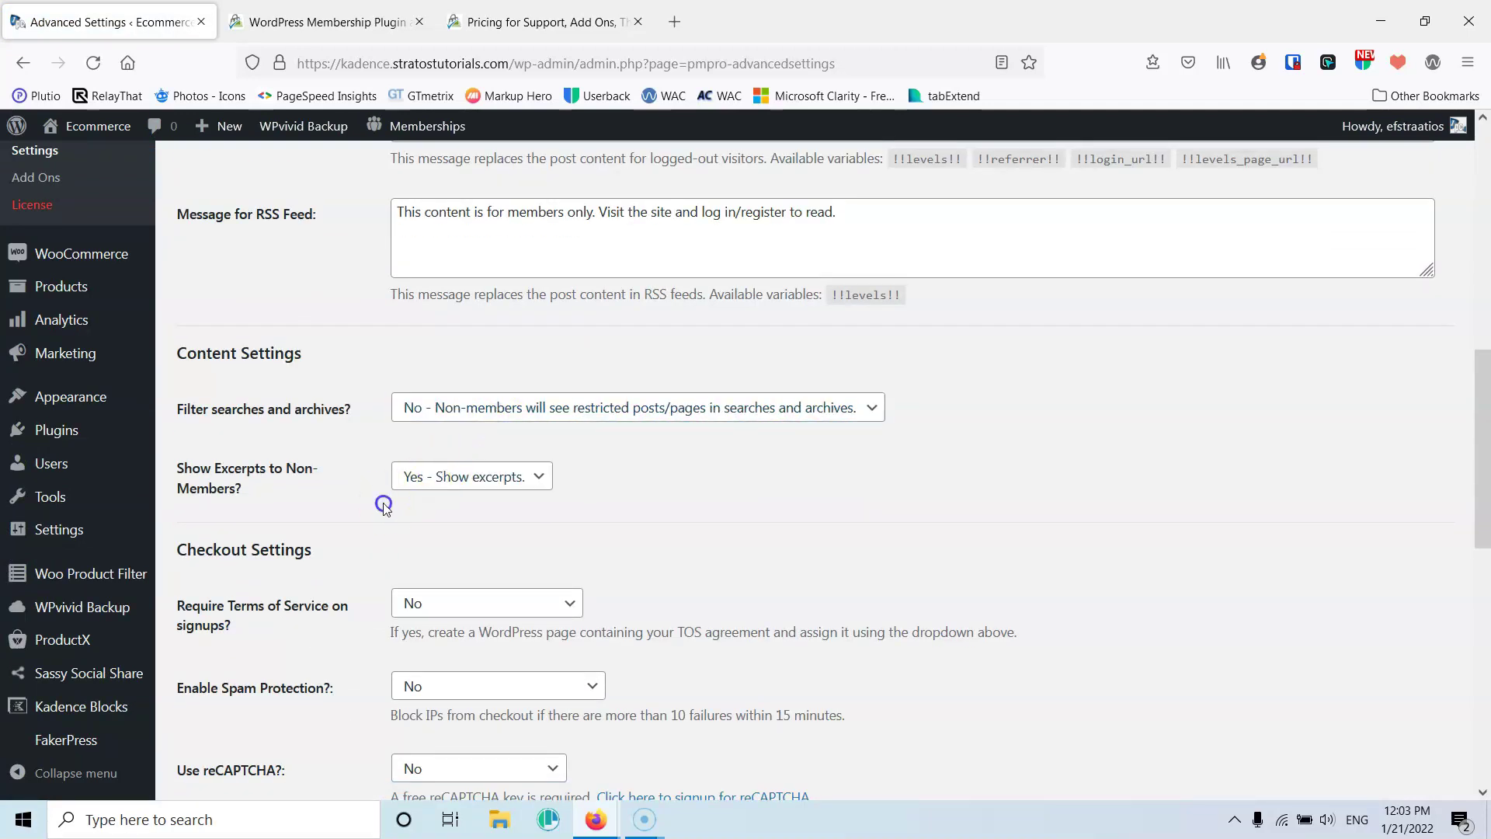
{"action": "scroll", "coordinate": [386, 505], "scroll_direction": "down", "scroll_amount": 10}
{"action": "left_click", "coordinate": [208, 632]}
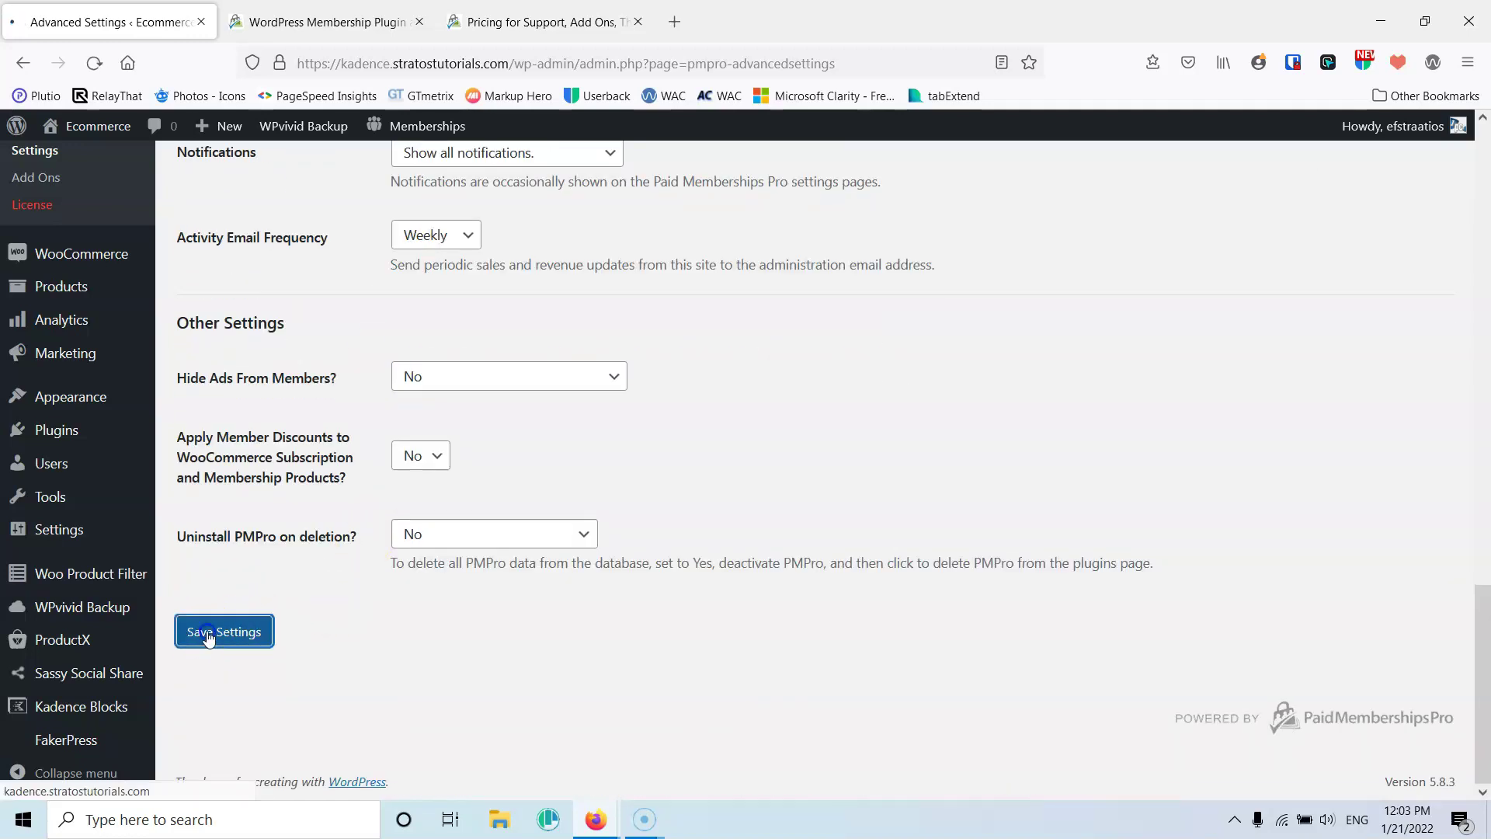
Reload the Silver category page in the site window to see its posts
{"action": "mouse_move", "coordinate": [595, 819]}
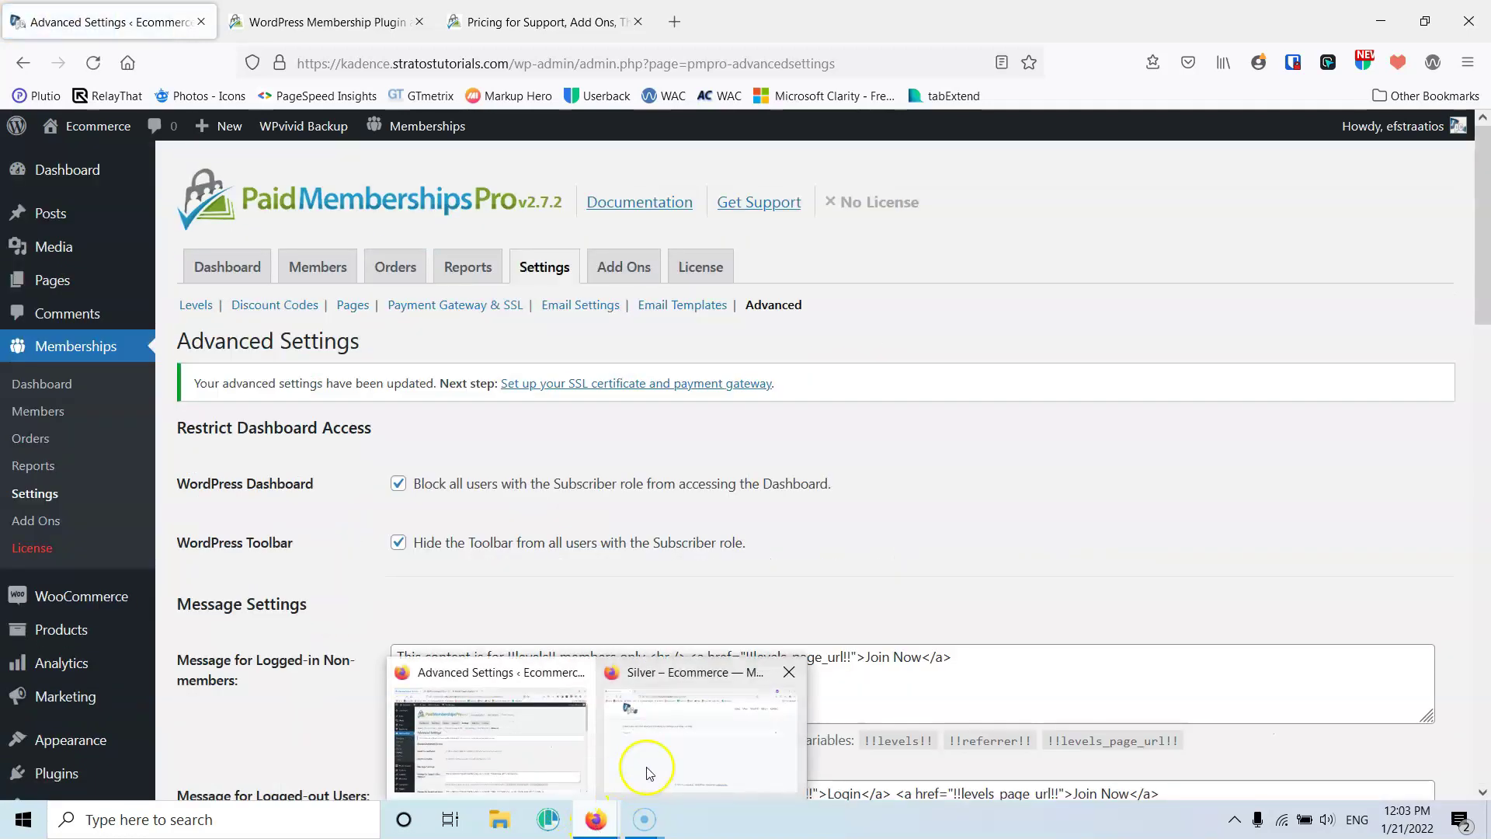
{"action": "left_click", "coordinate": [660, 757]}
{"action": "left_click", "coordinate": [91, 63]}
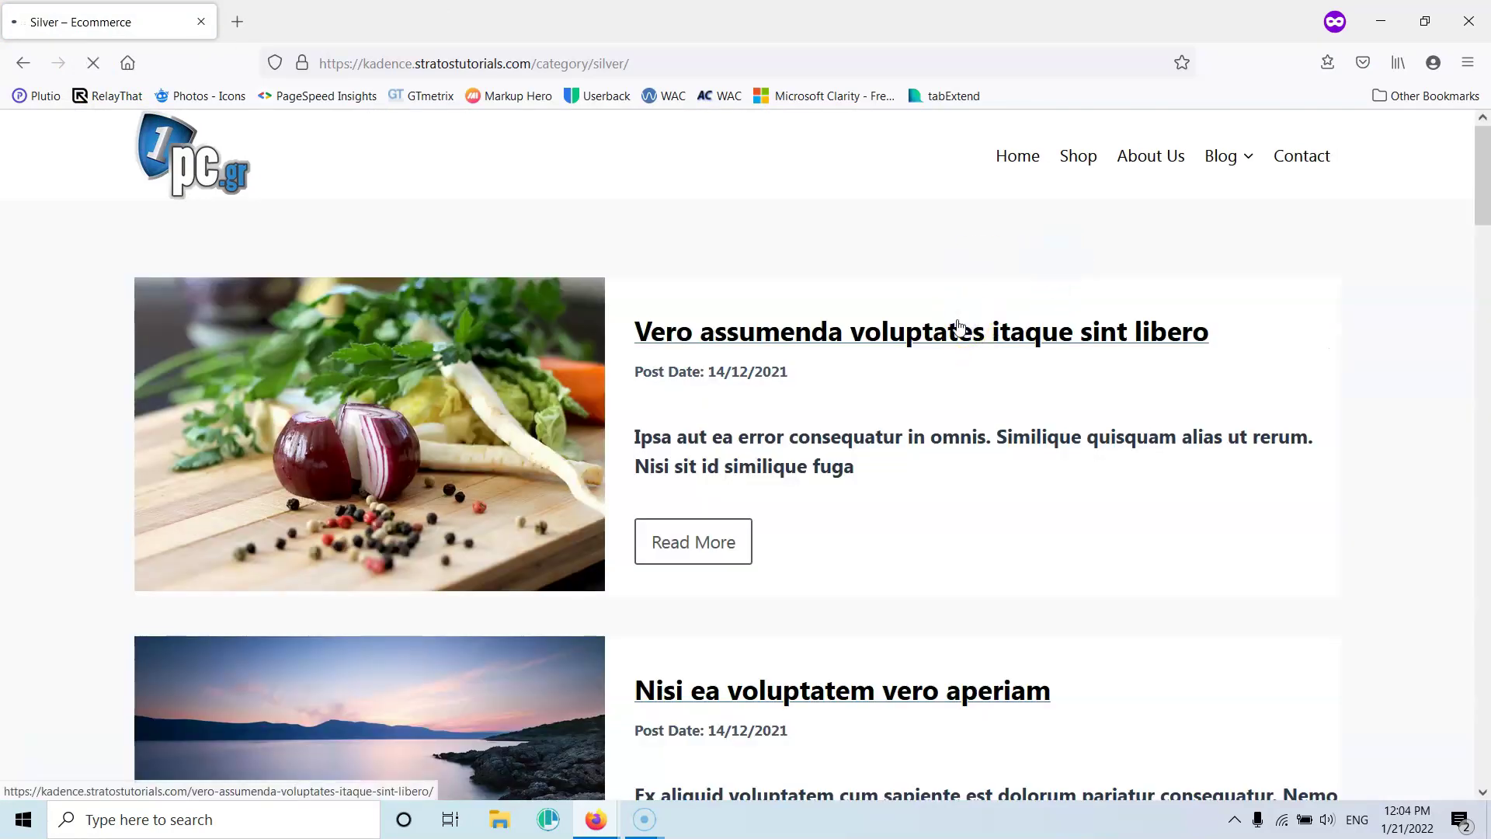
Open the post 'Vero assumenda voluptates itaque sint libero' and follow its Join Now link
{"action": "left_click", "coordinate": [960, 325]}
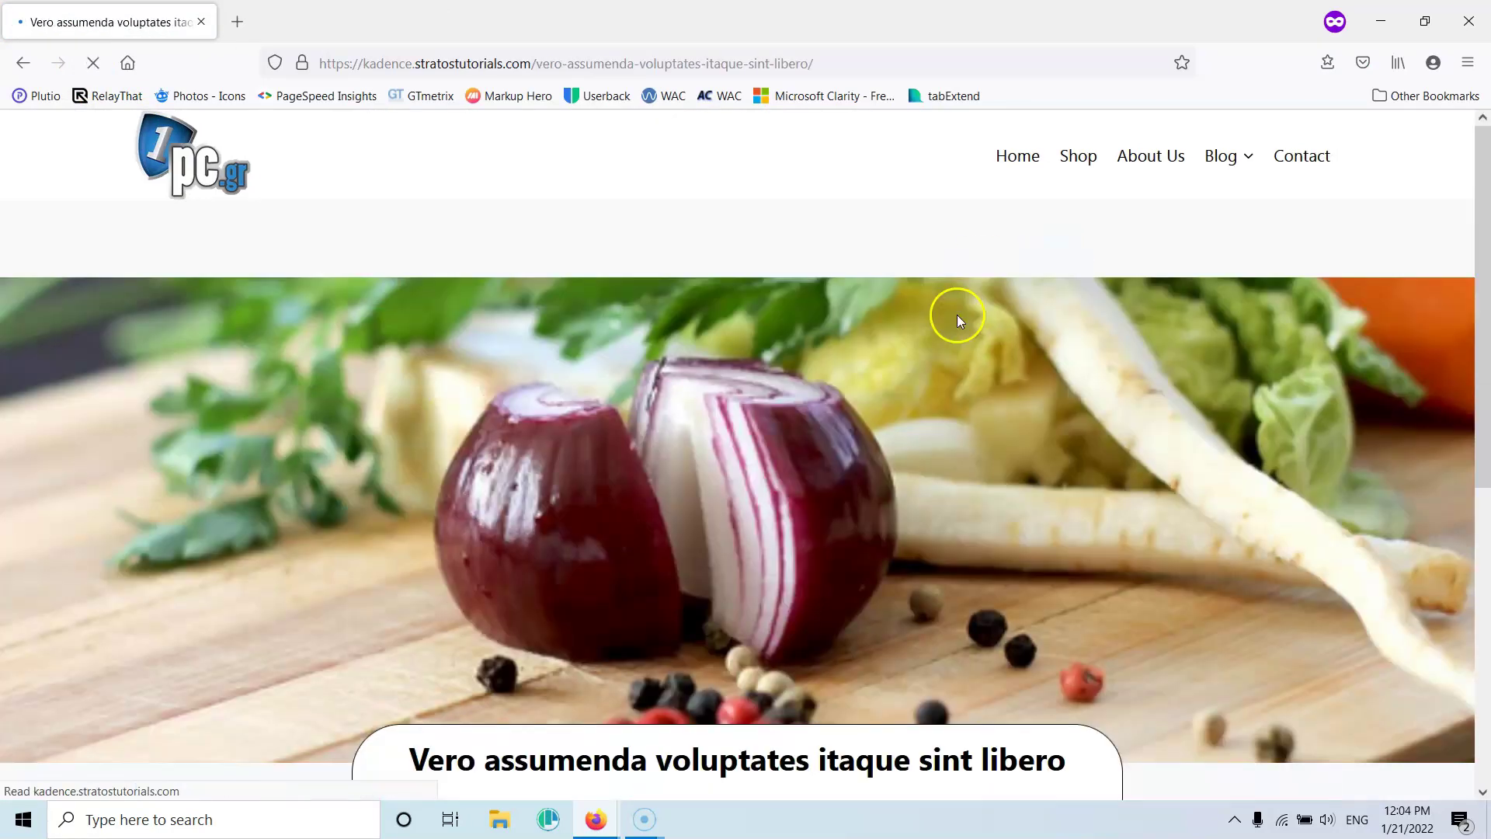
{"action": "scroll", "coordinate": [962, 302], "scroll_direction": "down", "scroll_amount": 5}
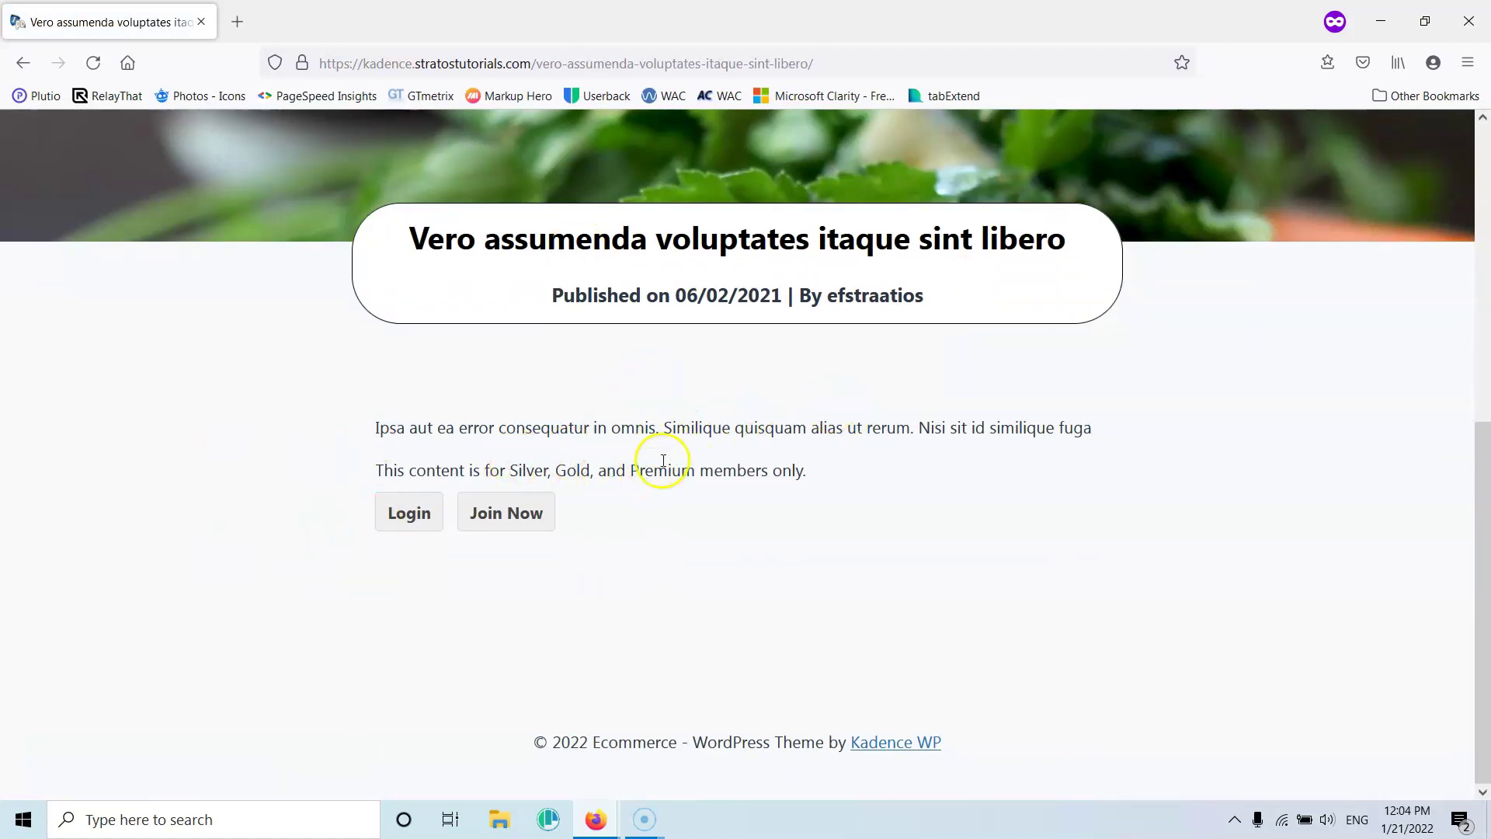
{"action": "scroll", "coordinate": [932, 443], "scroll_direction": "up", "scroll_amount": 5}
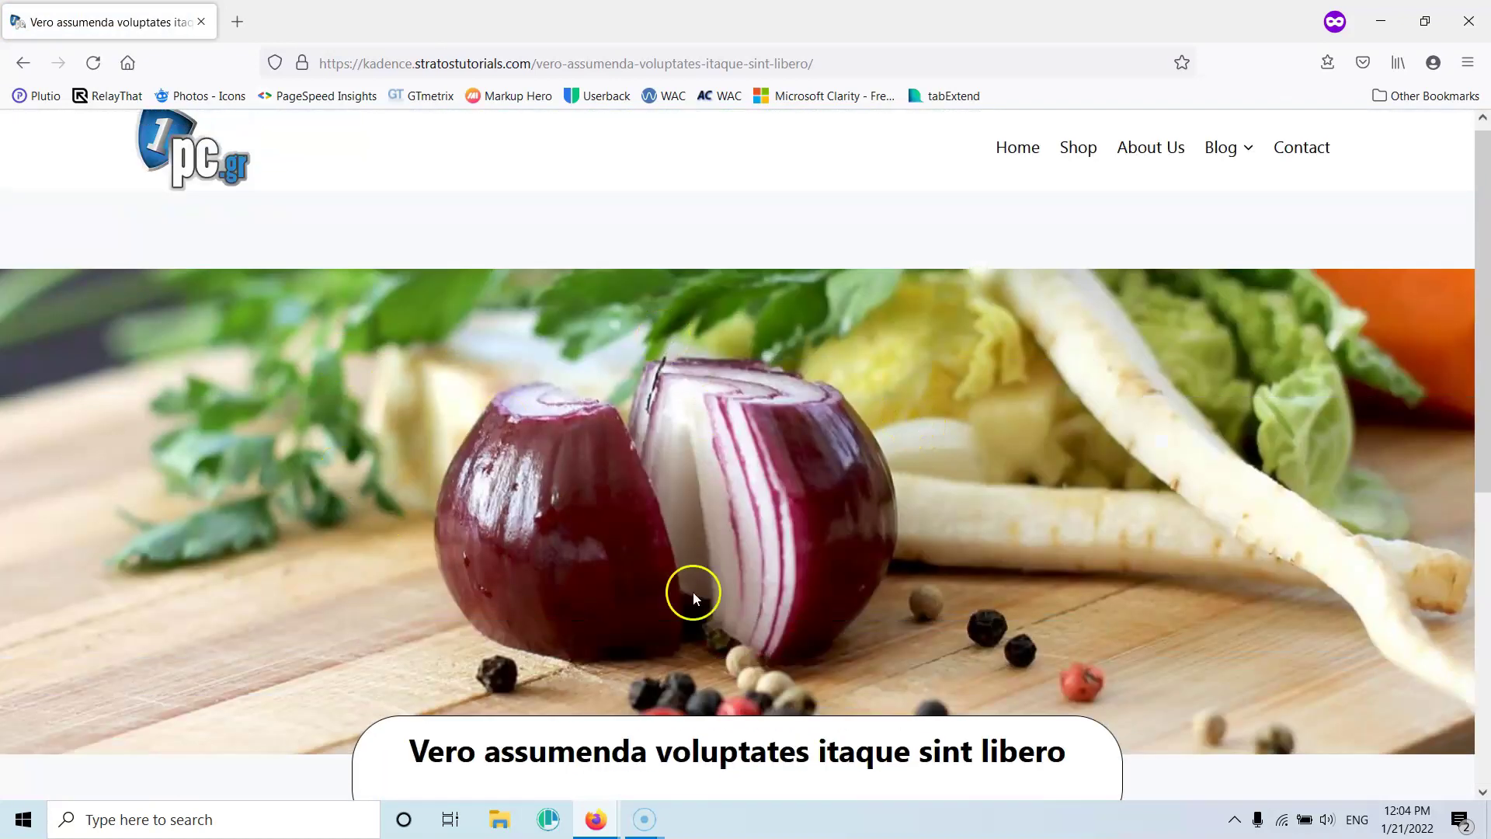
{"action": "scroll", "coordinate": [691, 583], "scroll_direction": "down", "scroll_amount": 5}
{"action": "left_click", "coordinate": [508, 516]}
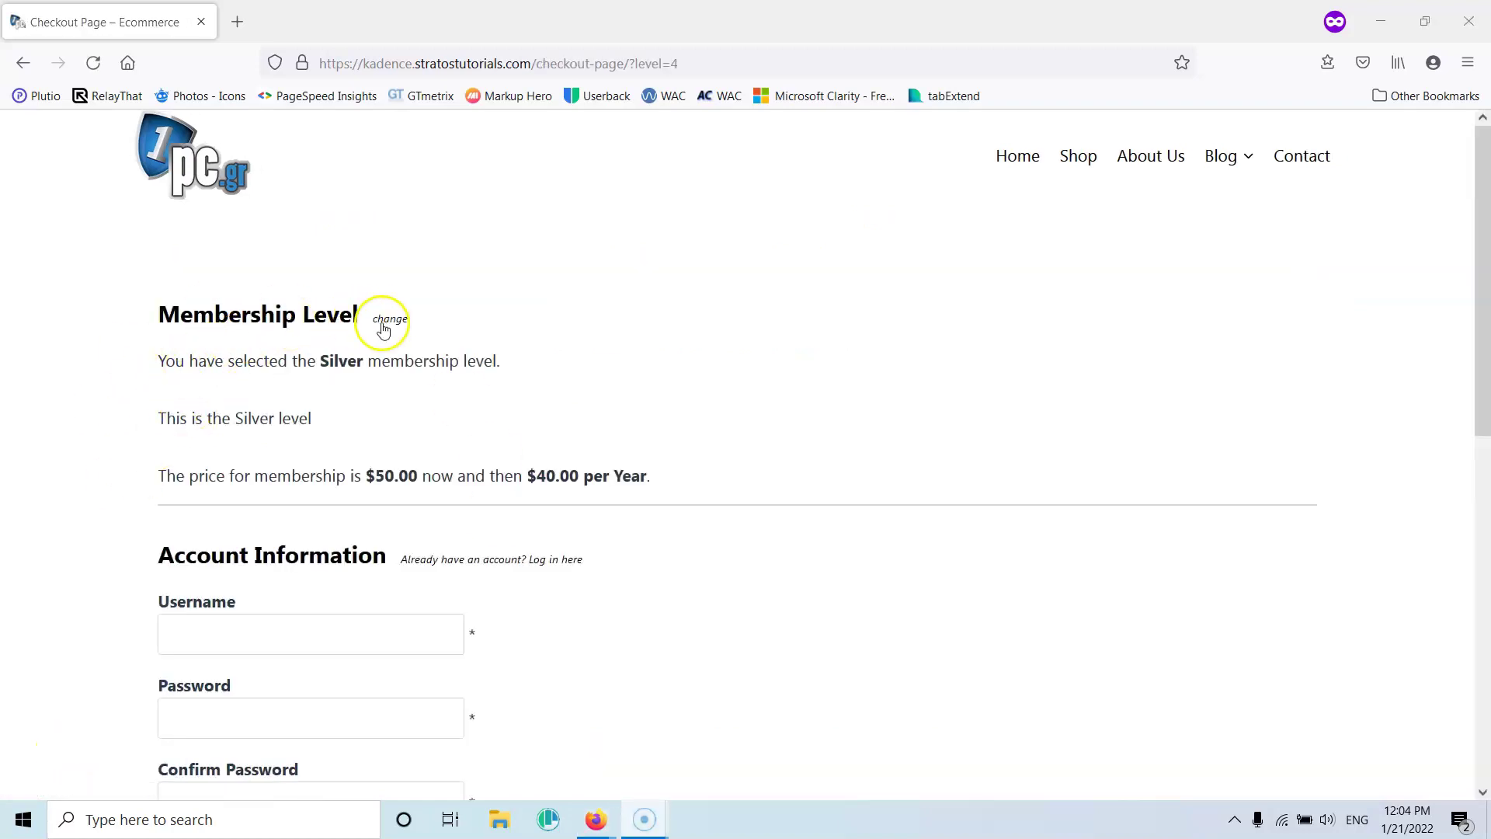
Try the Silver checkout, then use 'change' to return to the levels list
{"action": "scroll", "coordinate": [393, 373], "scroll_direction": "down", "scroll_amount": 3}
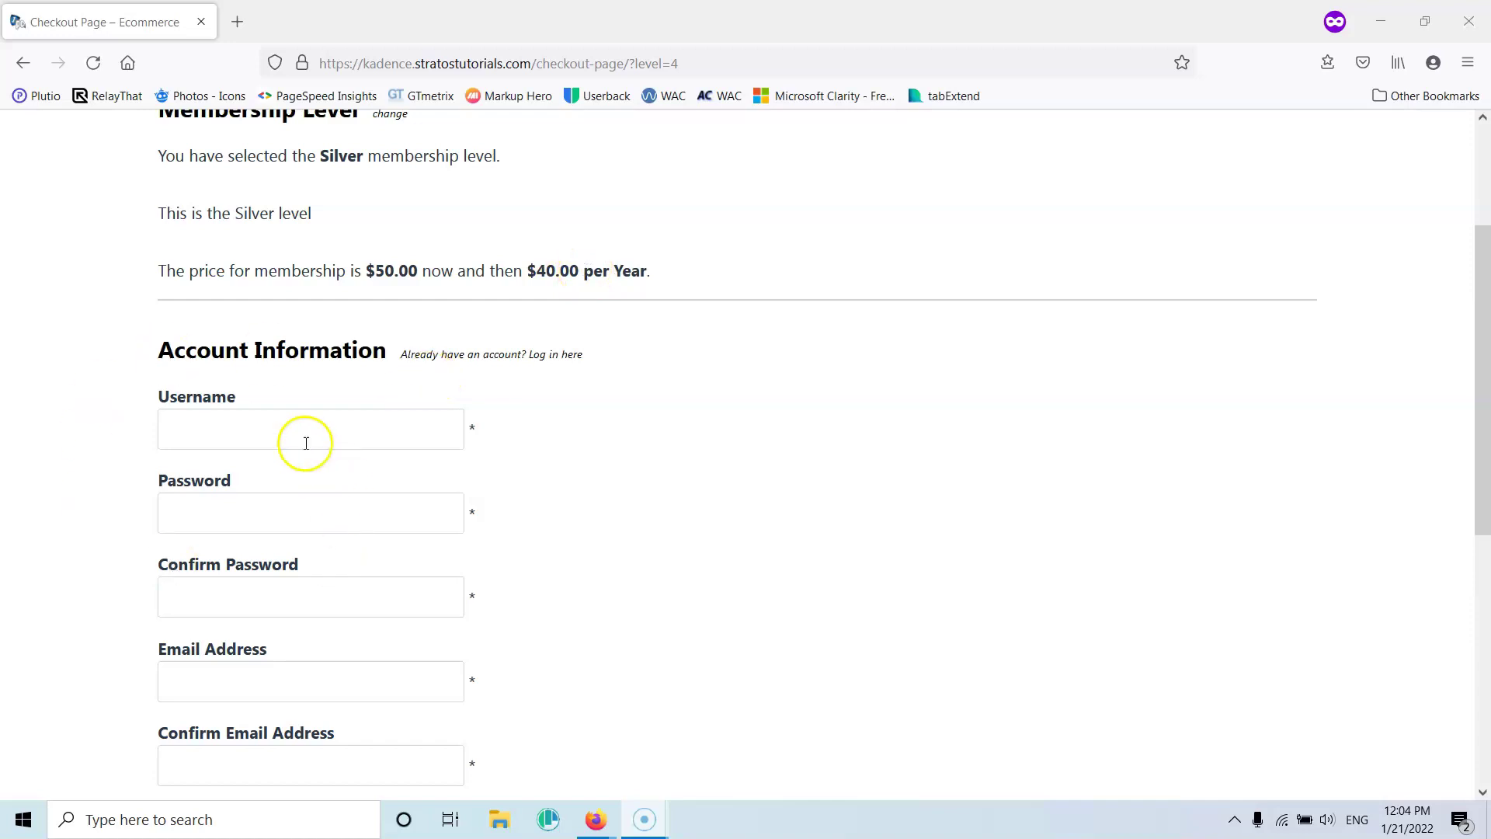
{"action": "scroll", "coordinate": [285, 420], "scroll_direction": "down", "scroll_amount": 6}
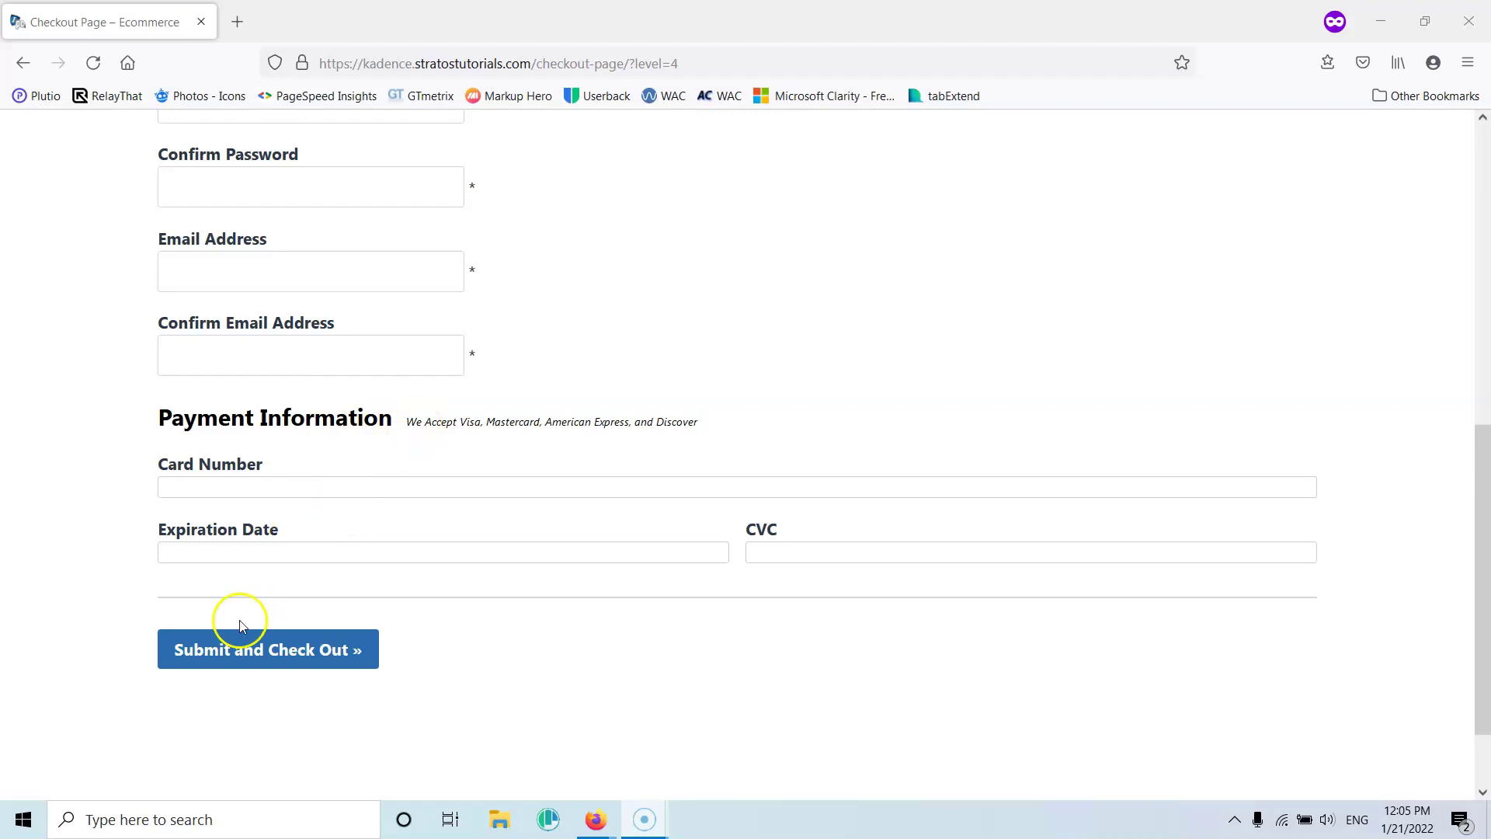
{"action": "left_click", "coordinate": [289, 657]}
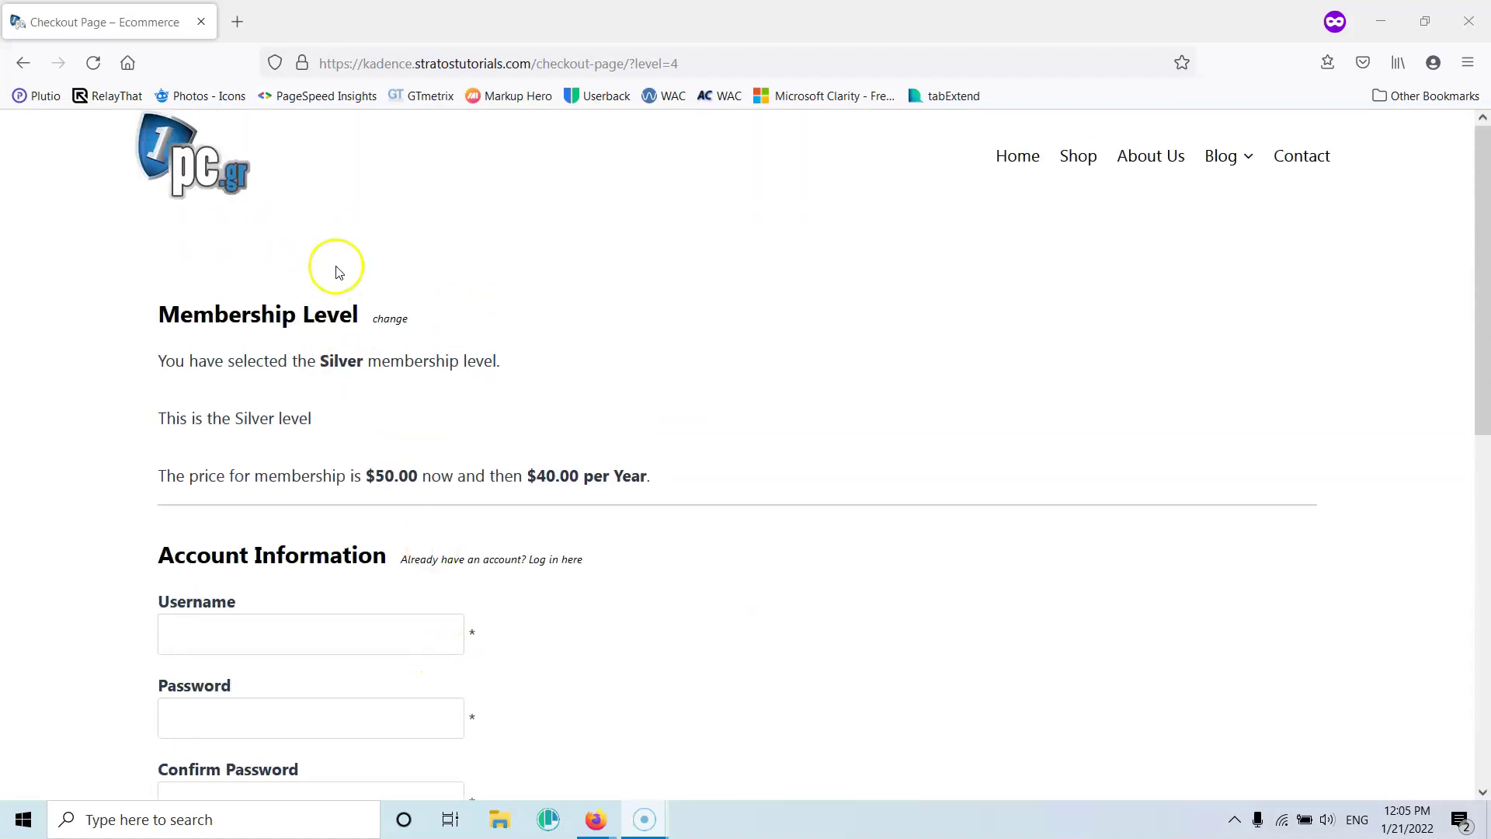
{"action": "left_click", "coordinate": [399, 330]}
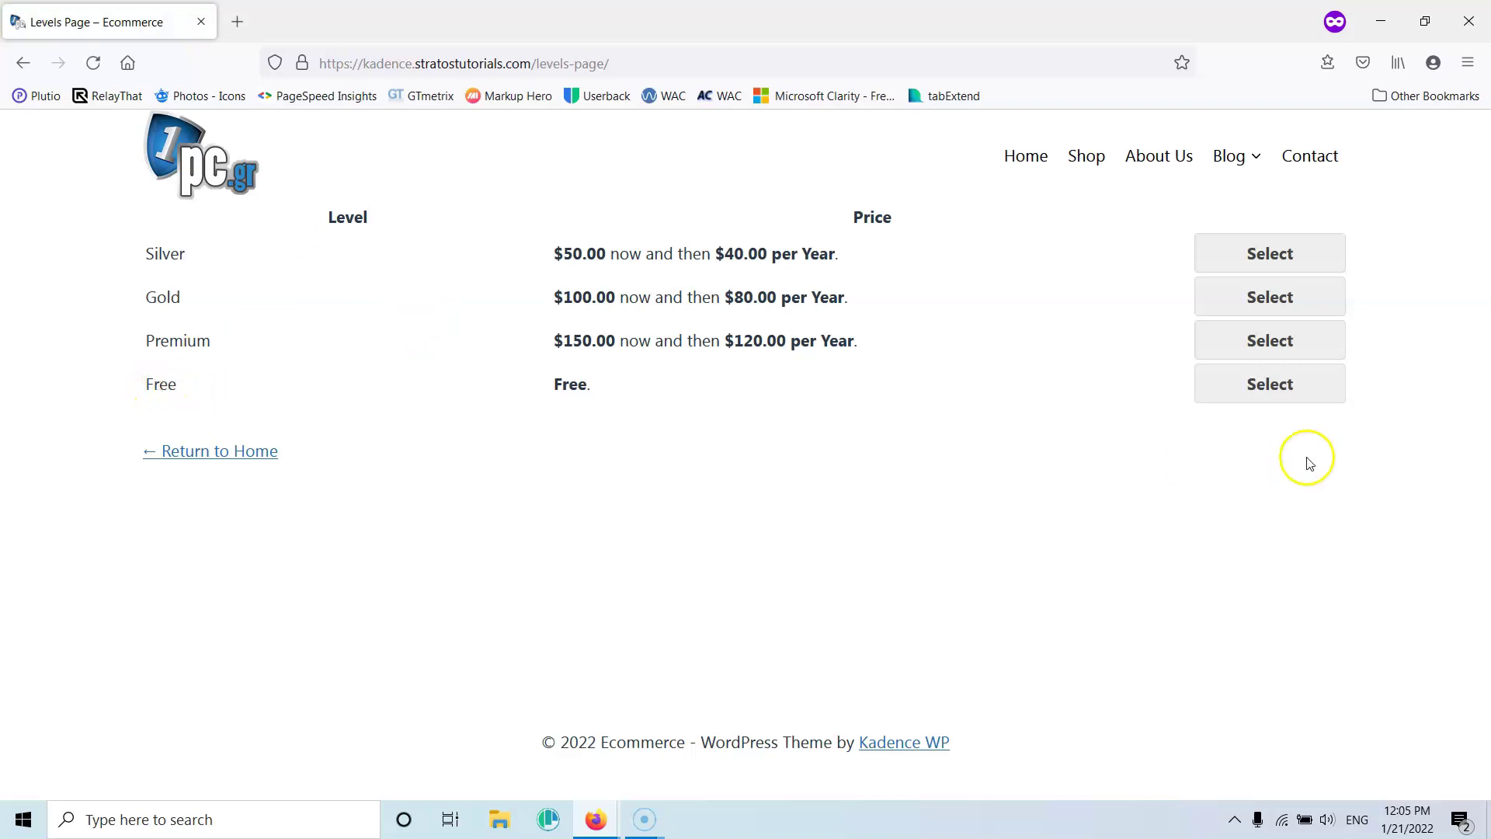
Select the Free level and enter a test username and the password twice
{"action": "left_click", "coordinate": [1288, 389]}
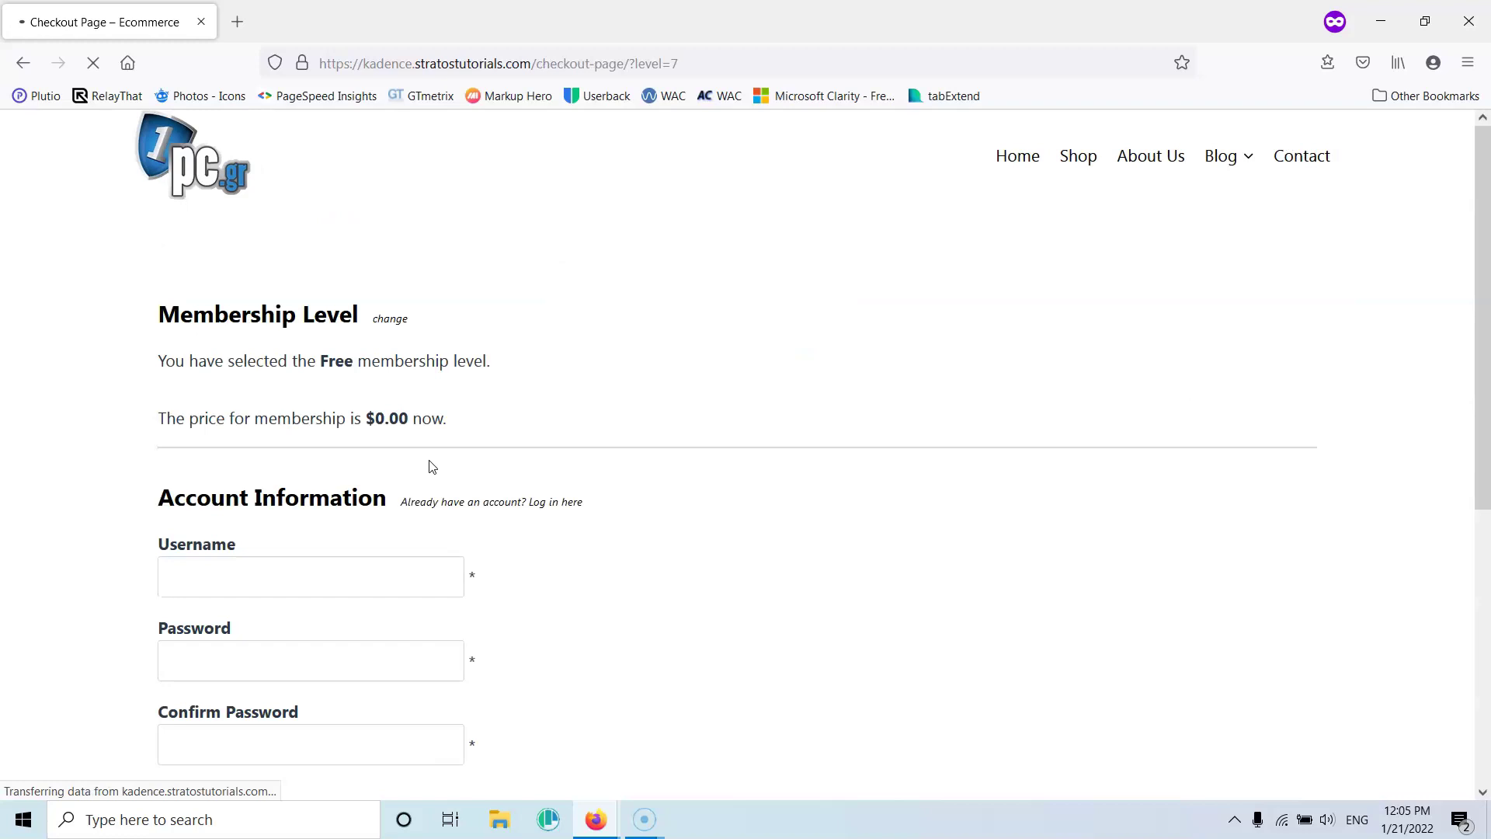
{"action": "scroll", "coordinate": [443, 396], "scroll_direction": "down", "scroll_amount": 3}
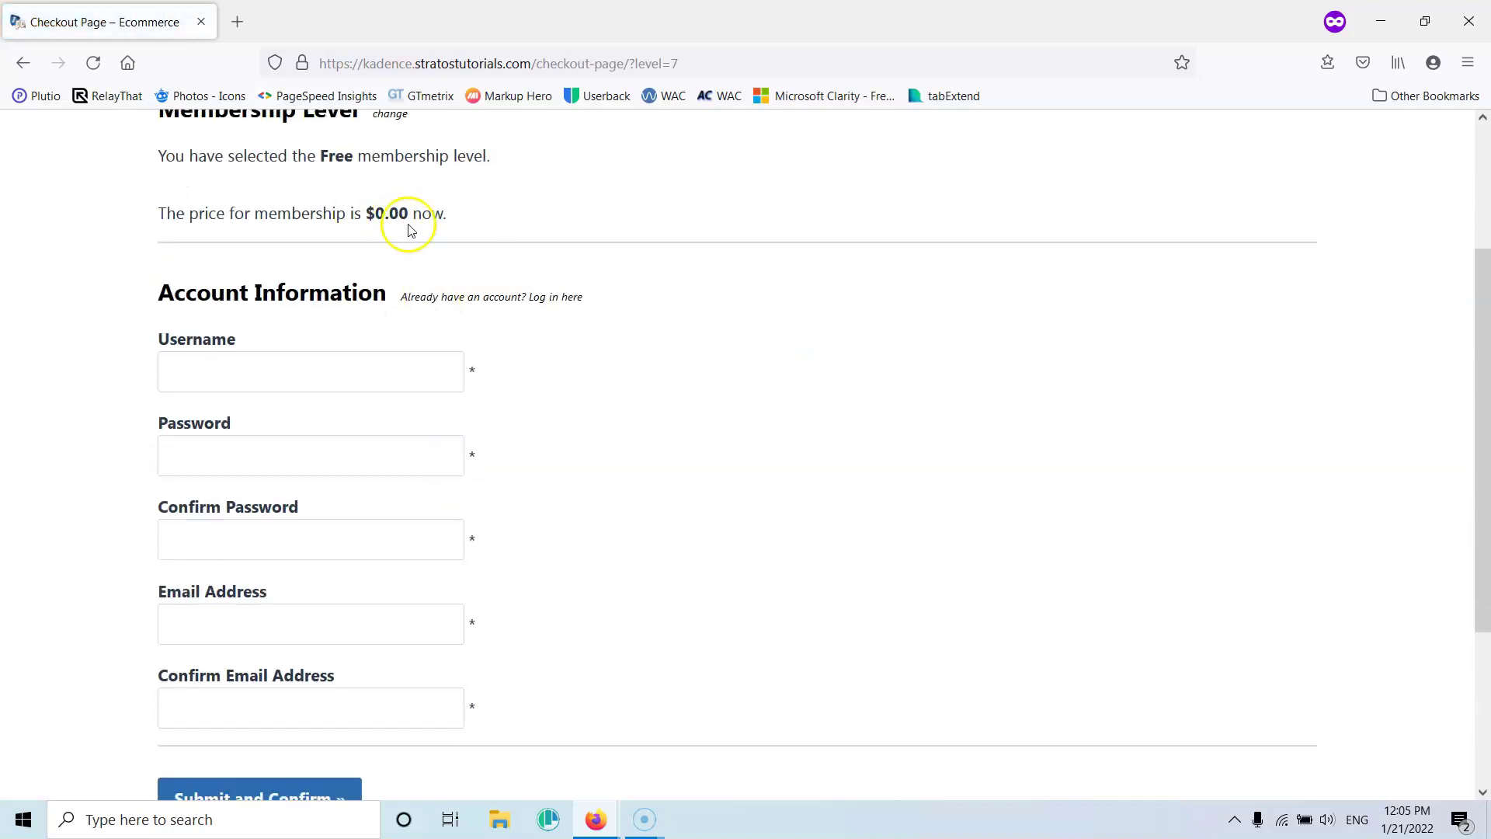
{"action": "scroll", "coordinate": [410, 232], "scroll_direction": "down", "scroll_amount": 3}
{"action": "left_click", "coordinate": [325, 175]}
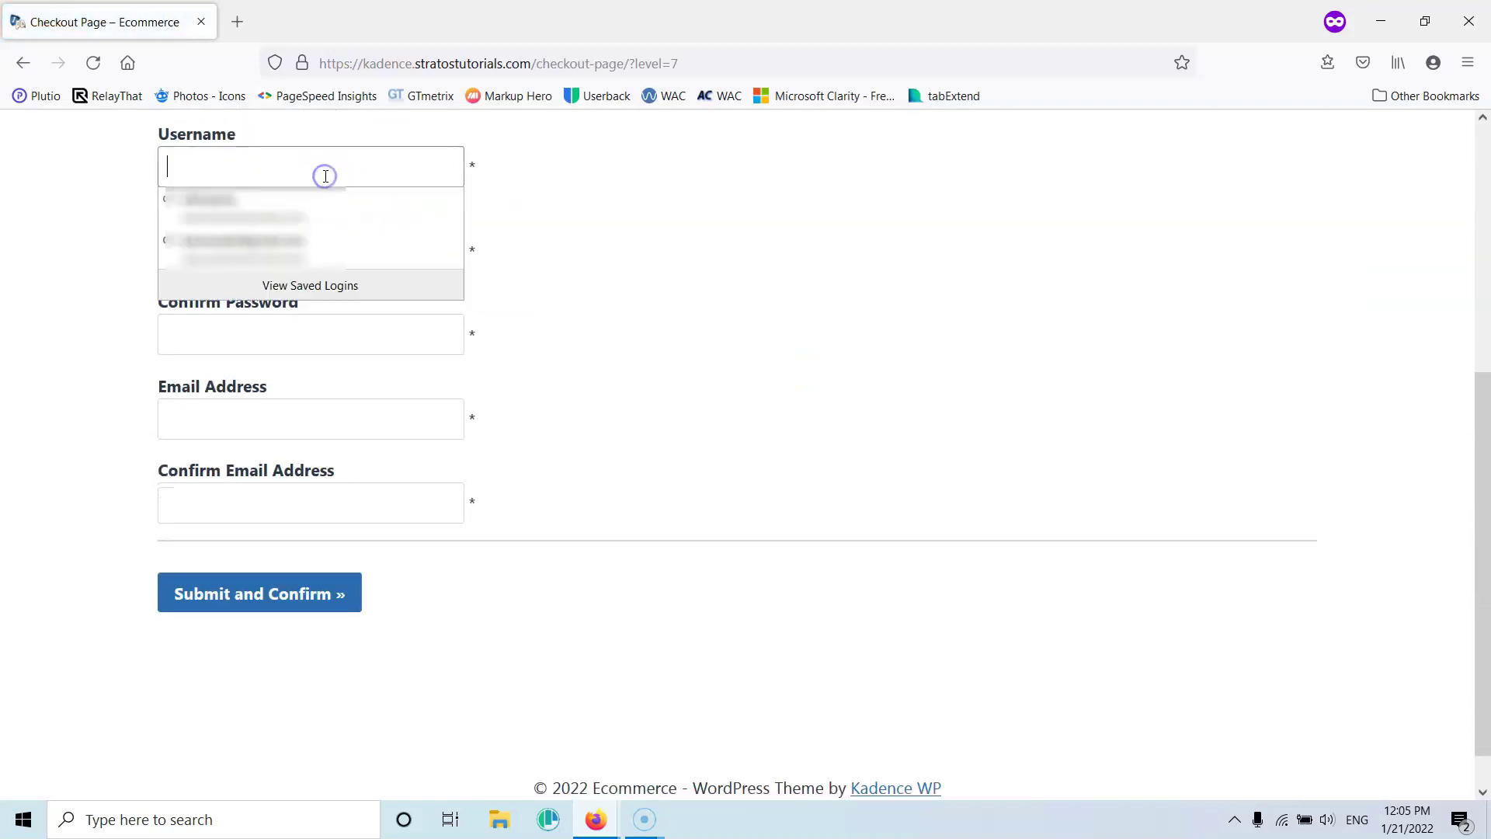
{"action": "type", "text": "test Free"}
{"action": "left_click", "coordinate": [302, 259]}
{"action": "type", "text": "t6"}
{"action": "left_click", "coordinate": [301, 326]}
{"action": "type", "text": "12"}
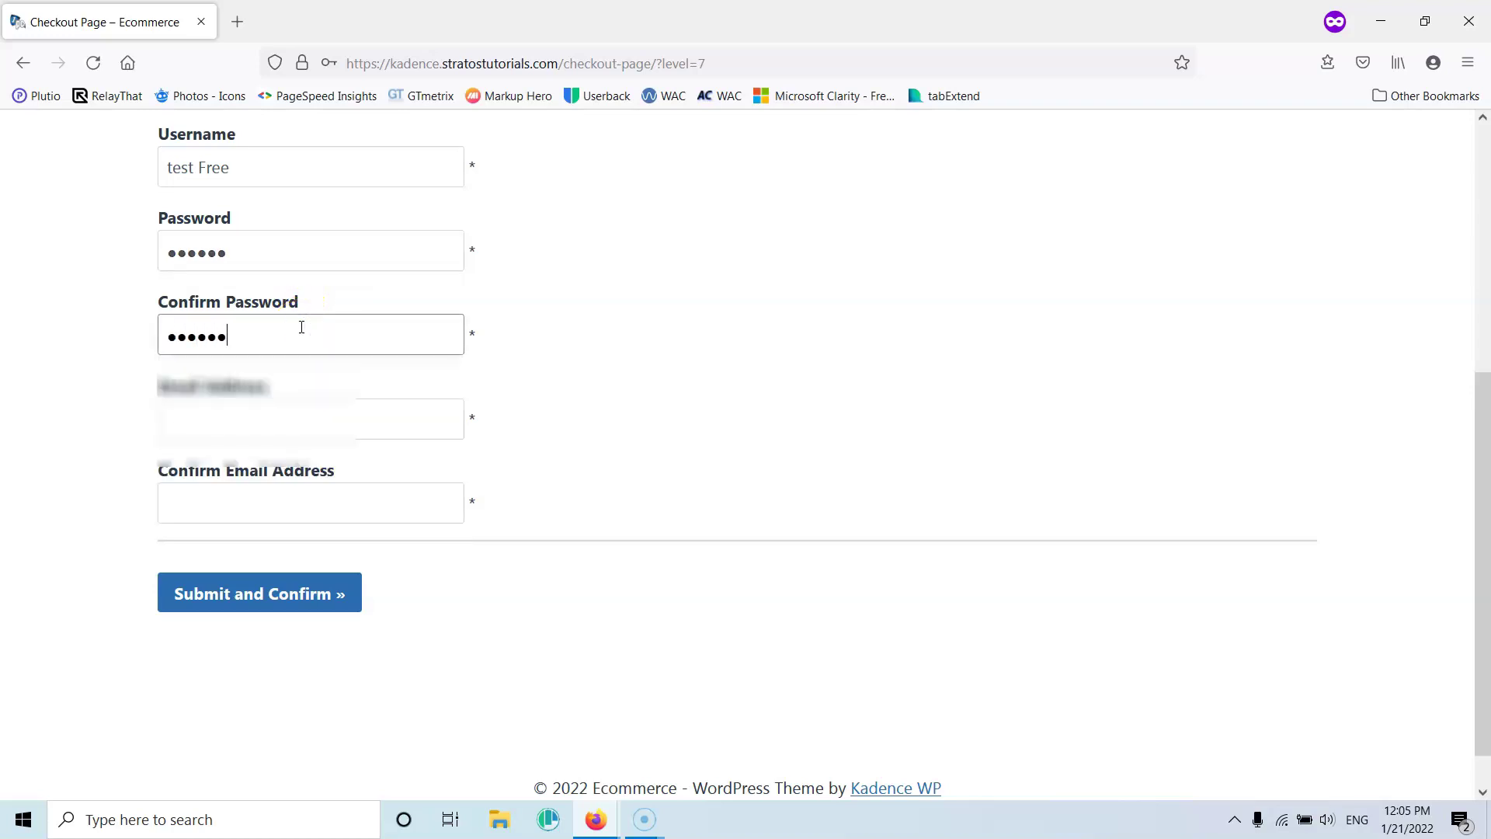
Enter and confirm the e-mail address, then submit the Free sign-up
{"action": "left_click", "coordinate": [295, 435]}
{"action": "type", "text": "demo@demo."}
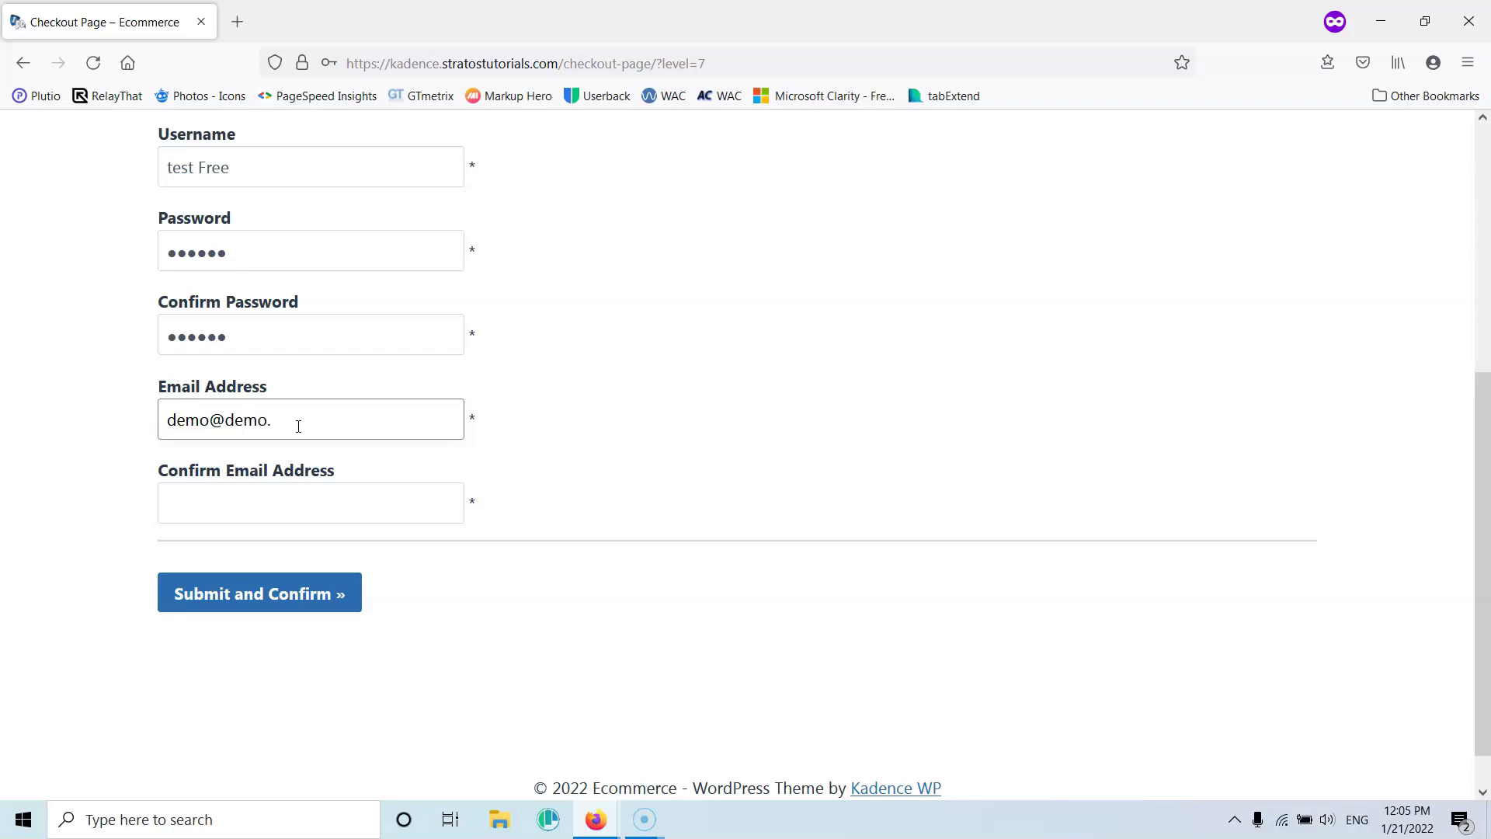
{"action": "left_click_drag", "start_coordinate": [292, 417], "coordinate": [101, 403]}
{"action": "key", "text": "ctrl+c"}
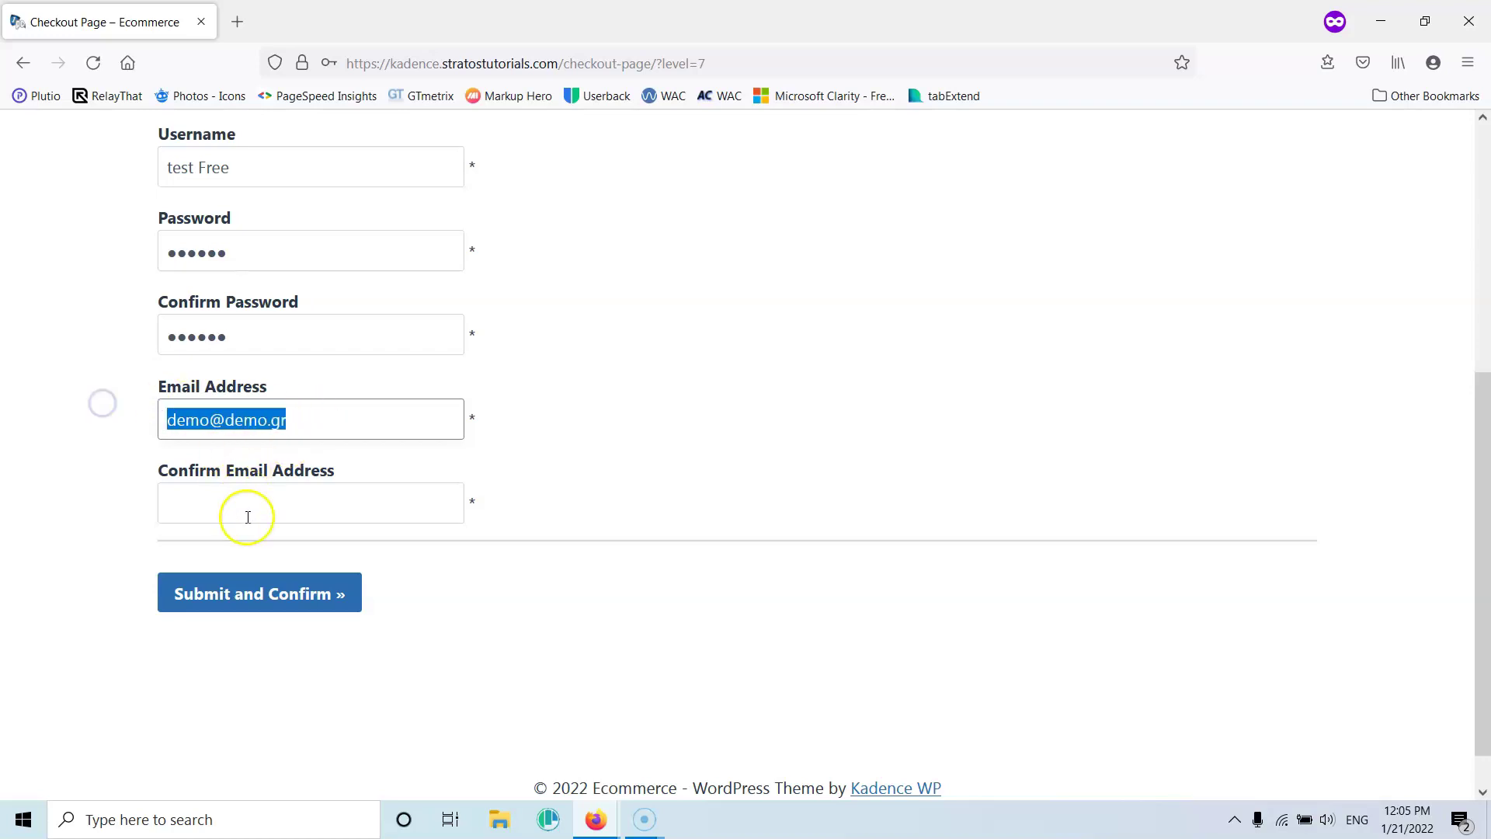
{"action": "left_click", "coordinate": [249, 514]}
{"action": "key", "text": "ctrl+v"}
{"action": "left_click", "coordinate": [263, 596]}
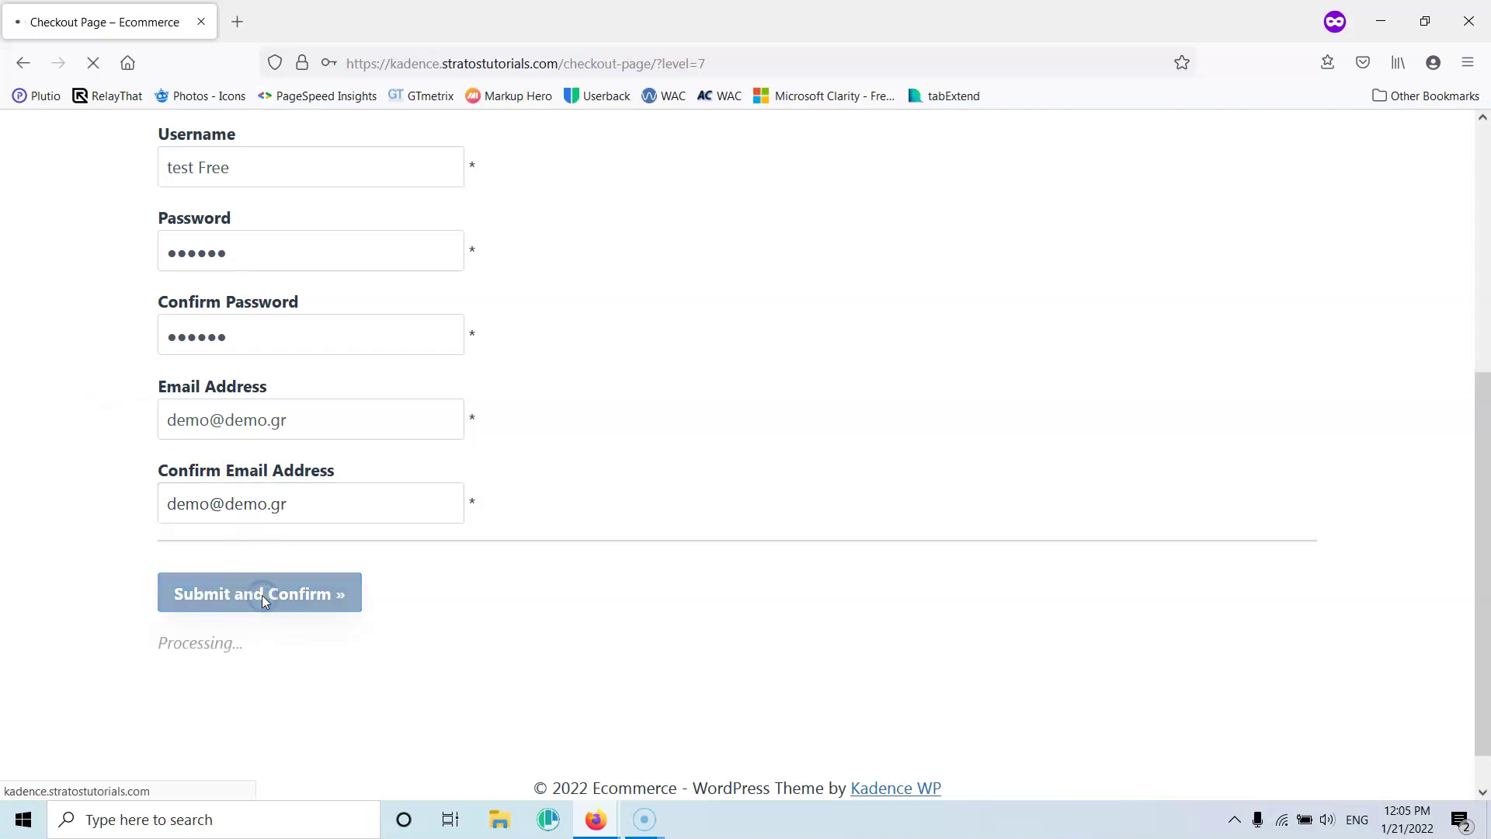
{"action": "scroll", "coordinate": [386, 642], "scroll_direction": "down", "scroll_amount": 1}
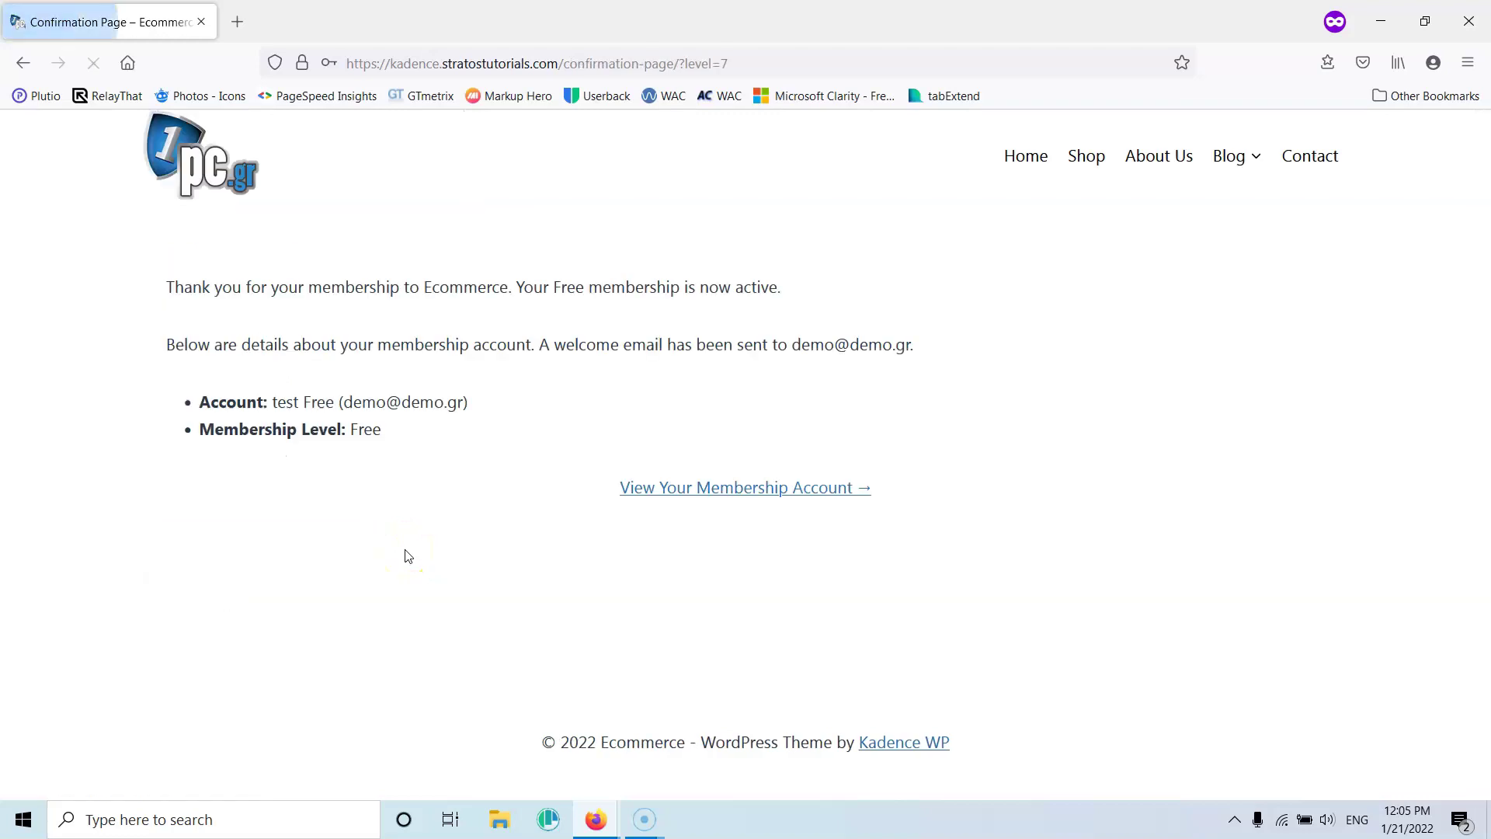
Review the new member's Account Page with its $0.00 invoice, then minimize the site window
{"action": "left_click", "coordinate": [750, 487]}
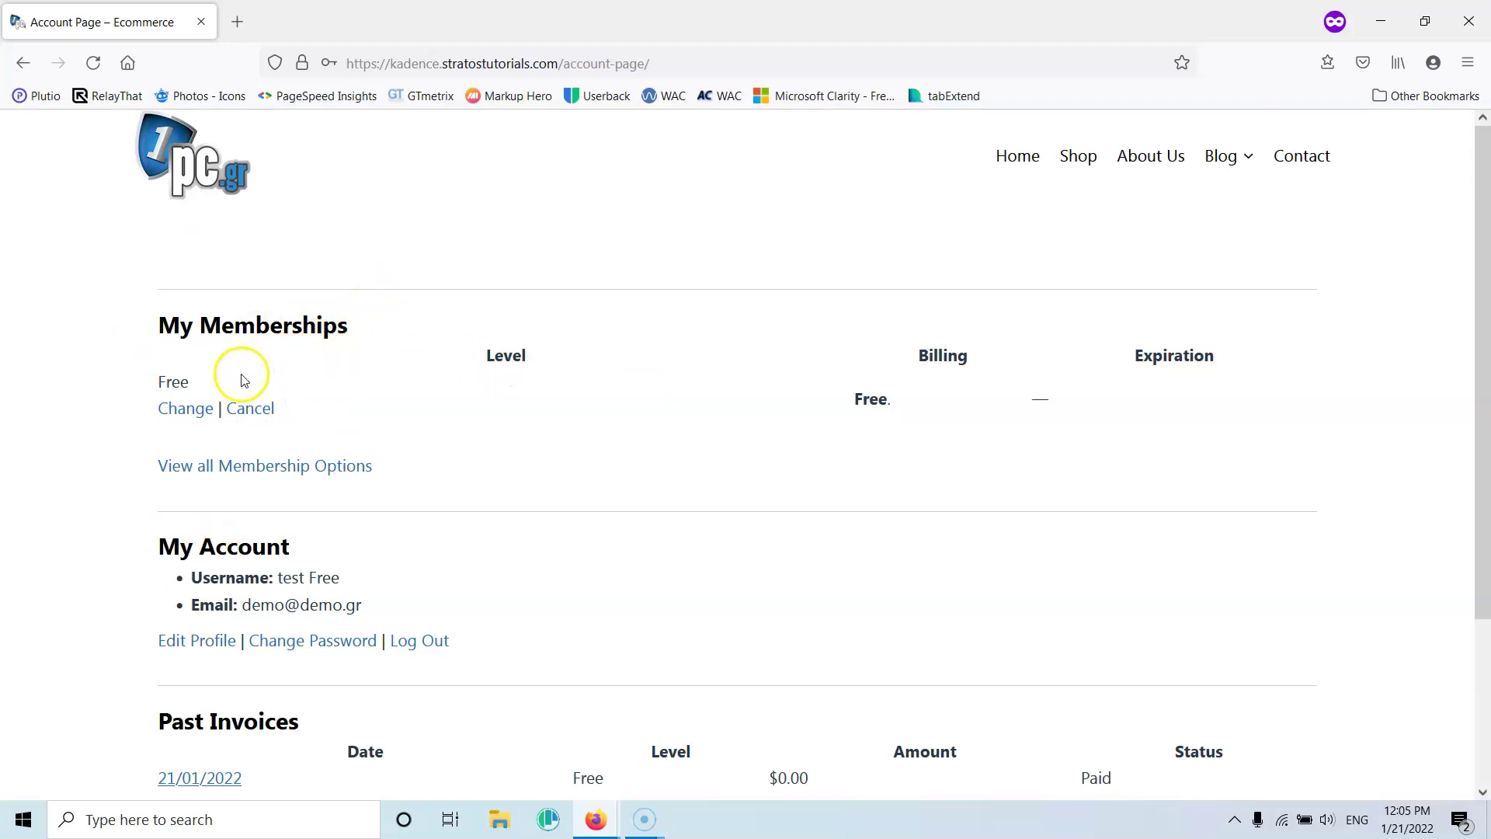
{"action": "scroll", "coordinate": [1005, 360], "scroll_direction": "down", "scroll_amount": 3}
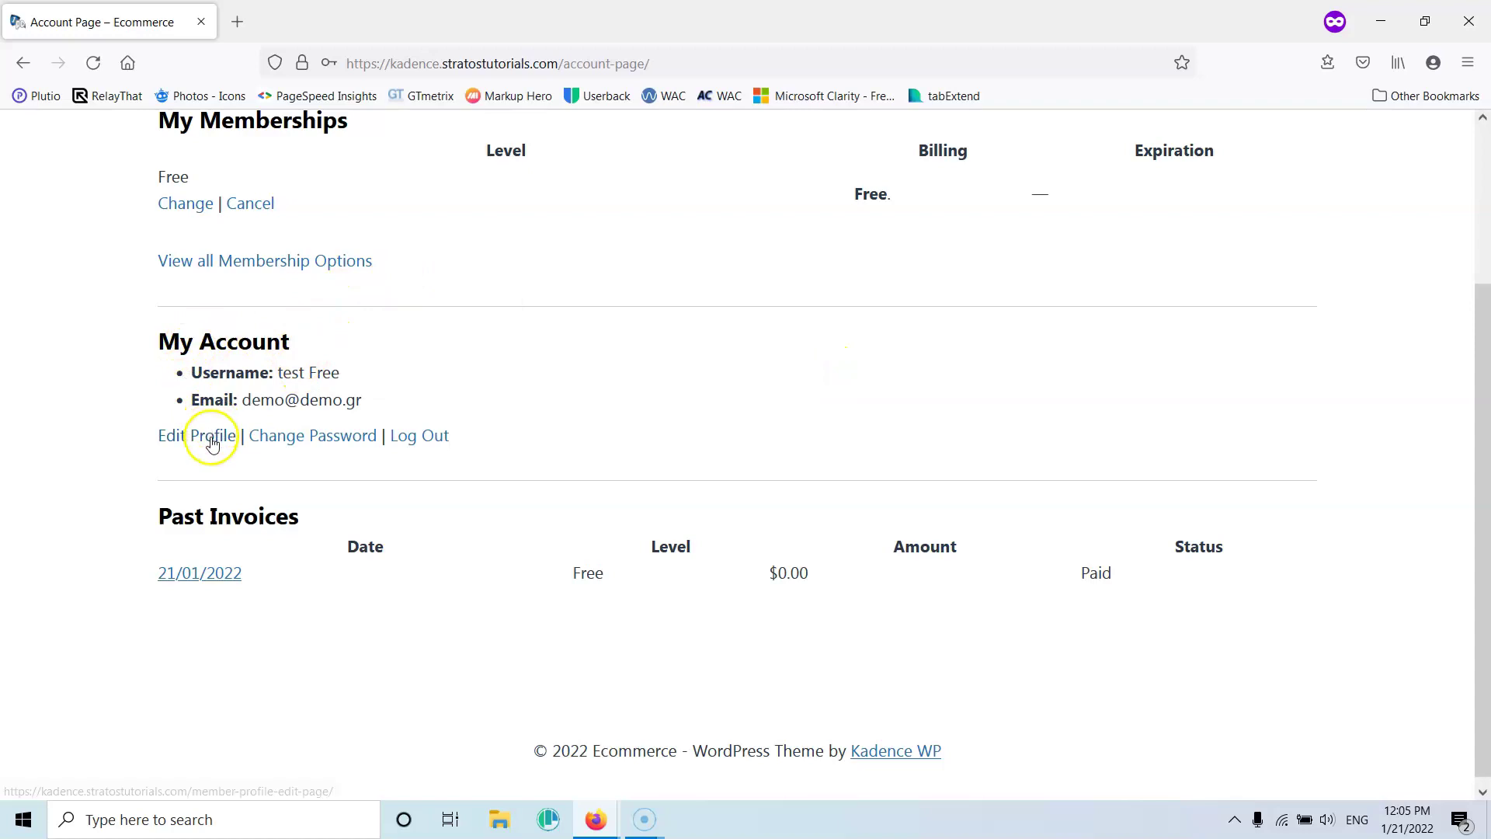
{"action": "scroll", "coordinate": [397, 441], "scroll_direction": "down", "scroll_amount": 1}
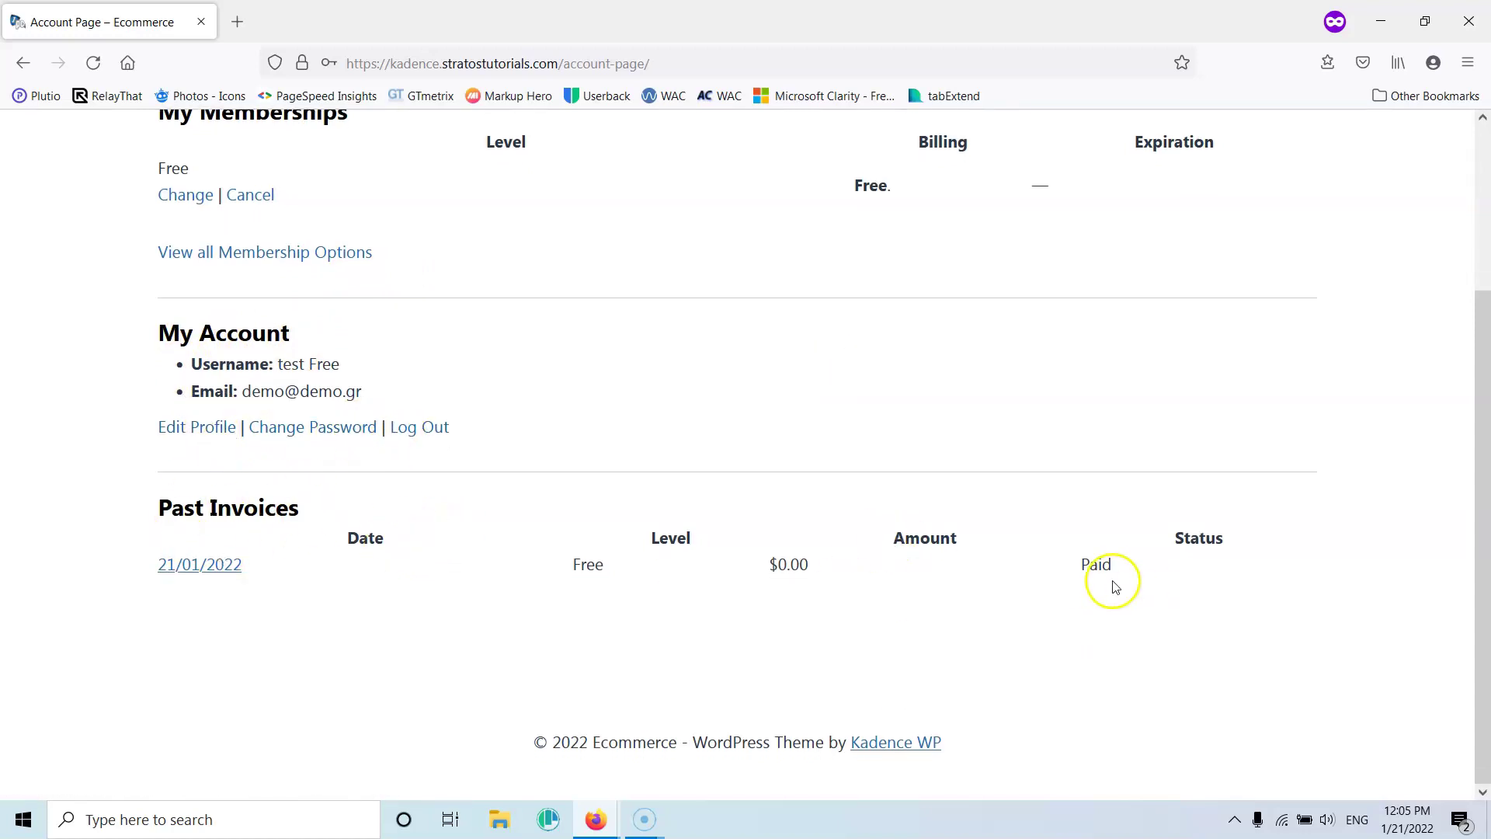
{"action": "scroll", "coordinate": [955, 584], "scroll_direction": "up", "scroll_amount": 3}
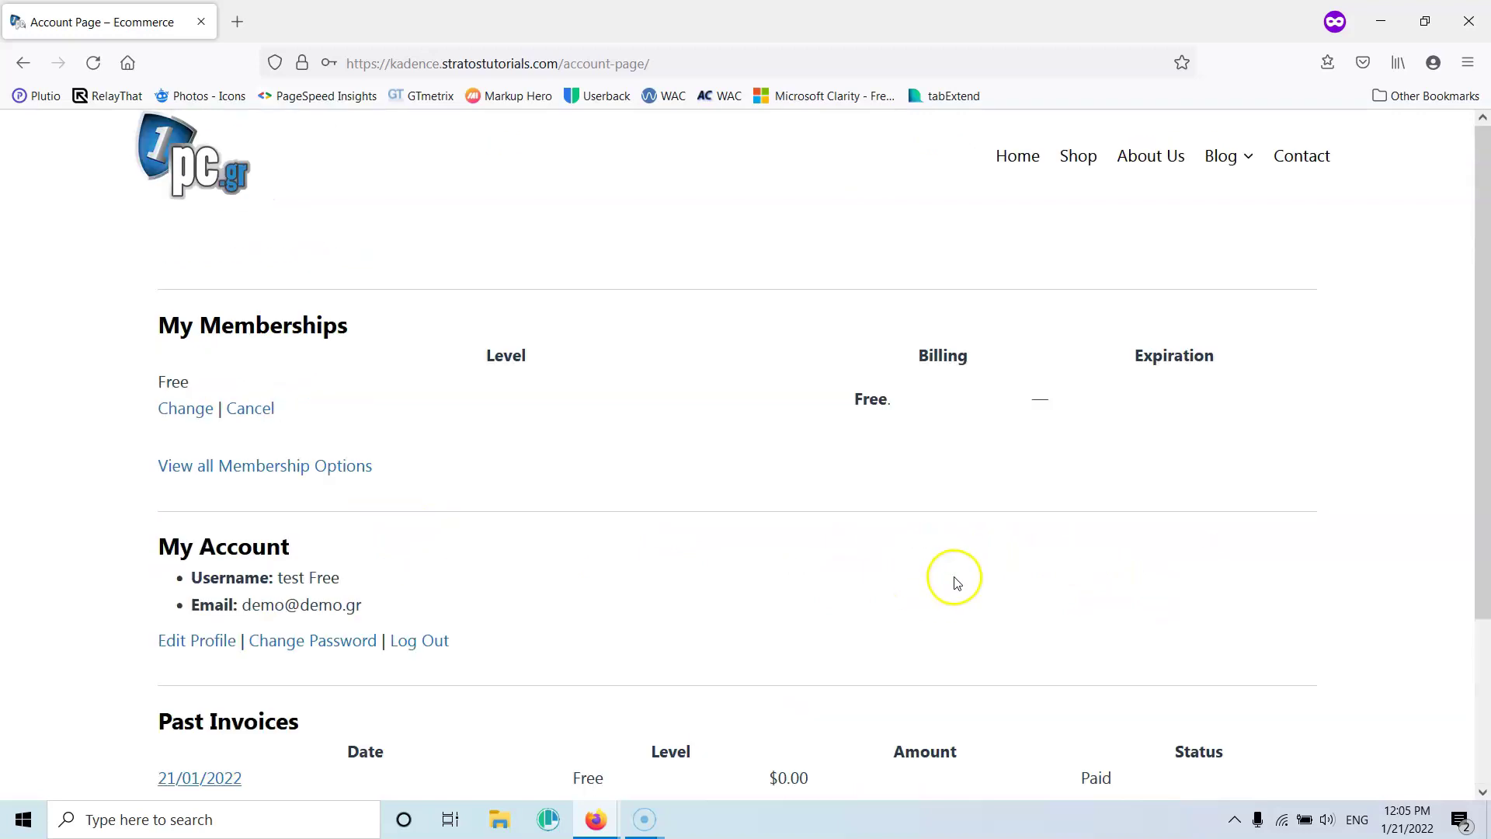
{"action": "left_click", "coordinate": [1379, 31]}
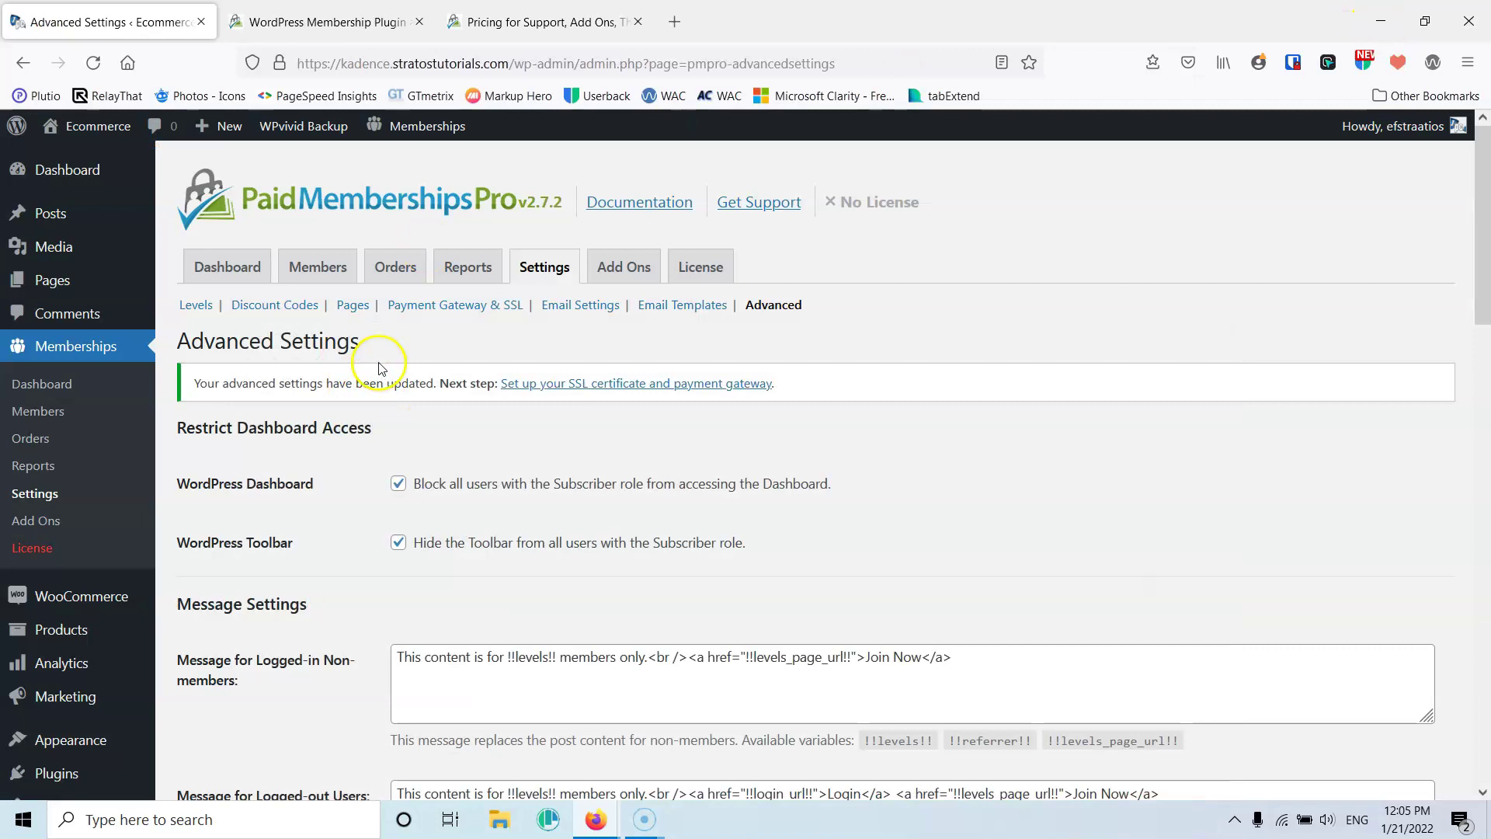
Open Memberships > Members and scroll the test member's profile to Membership Level
{"action": "left_click", "coordinate": [307, 271]}
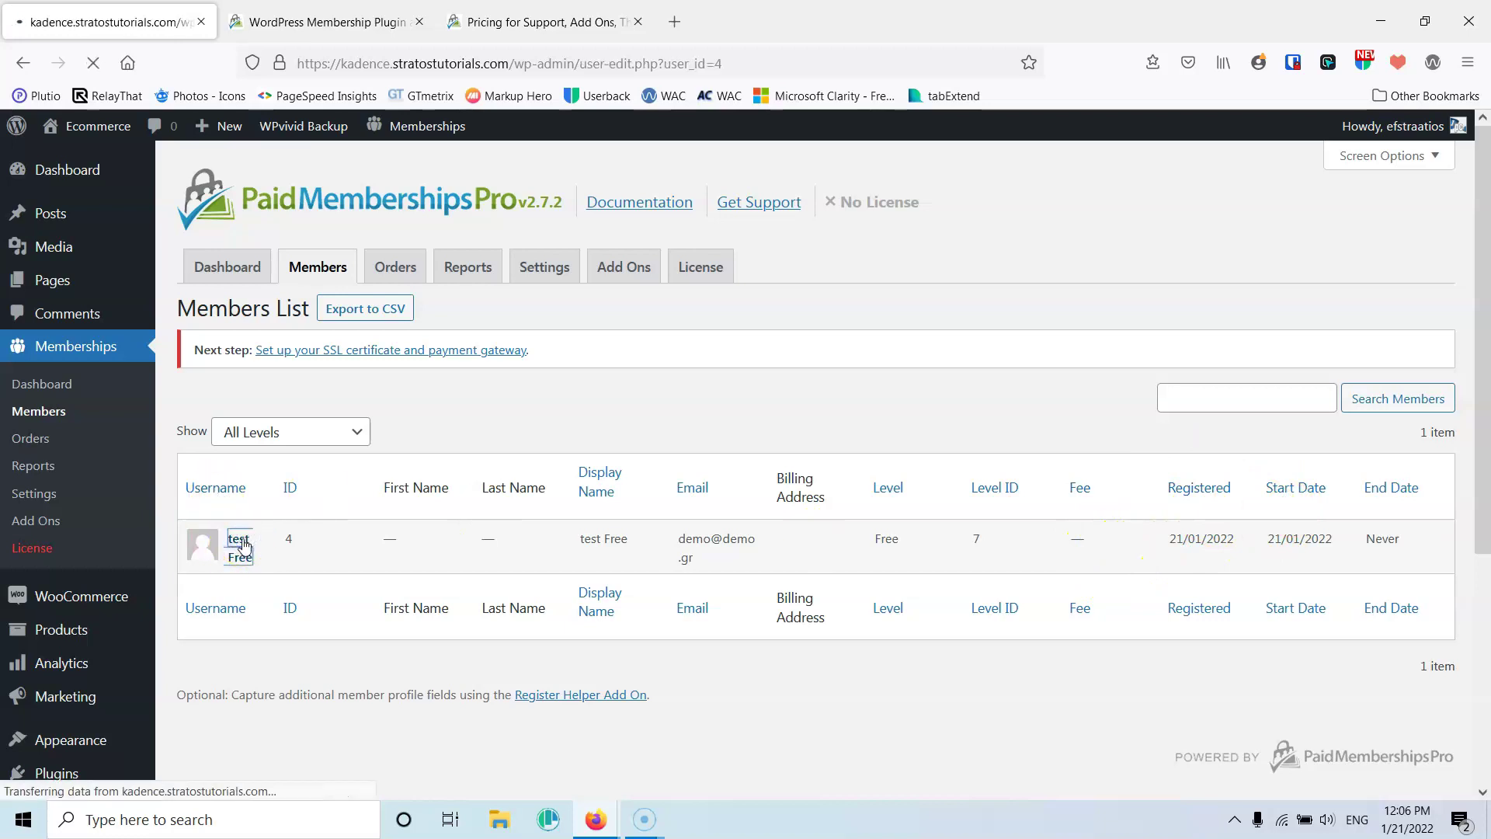
{"action": "scroll", "coordinate": [252, 528], "scroll_direction": "down", "scroll_amount": 1}
{"action": "scroll", "coordinate": [280, 516], "scroll_direction": "down", "scroll_amount": 3}
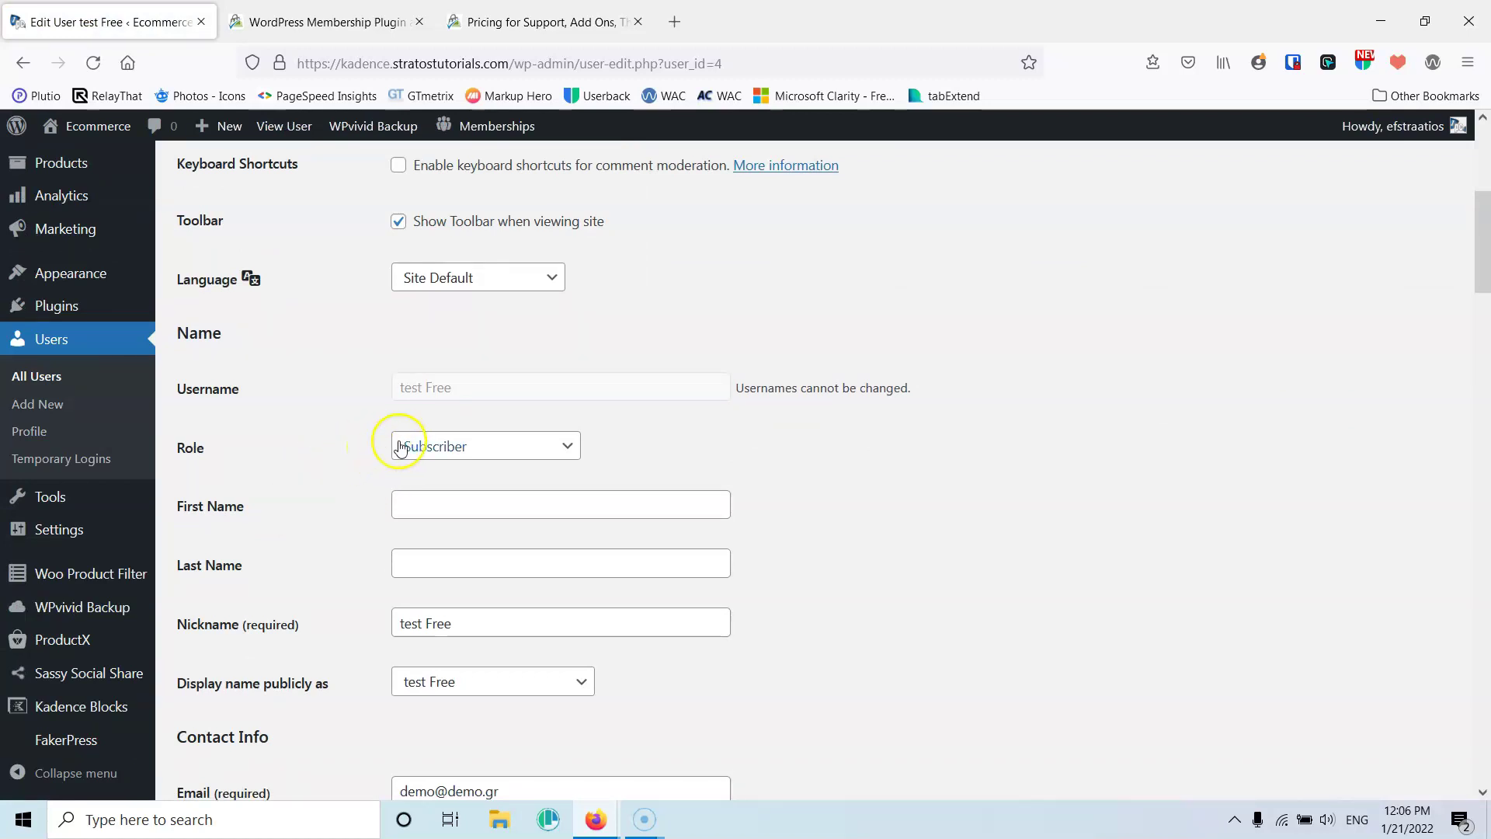
{"action": "scroll", "coordinate": [336, 456], "scroll_direction": "down", "scroll_amount": 2}
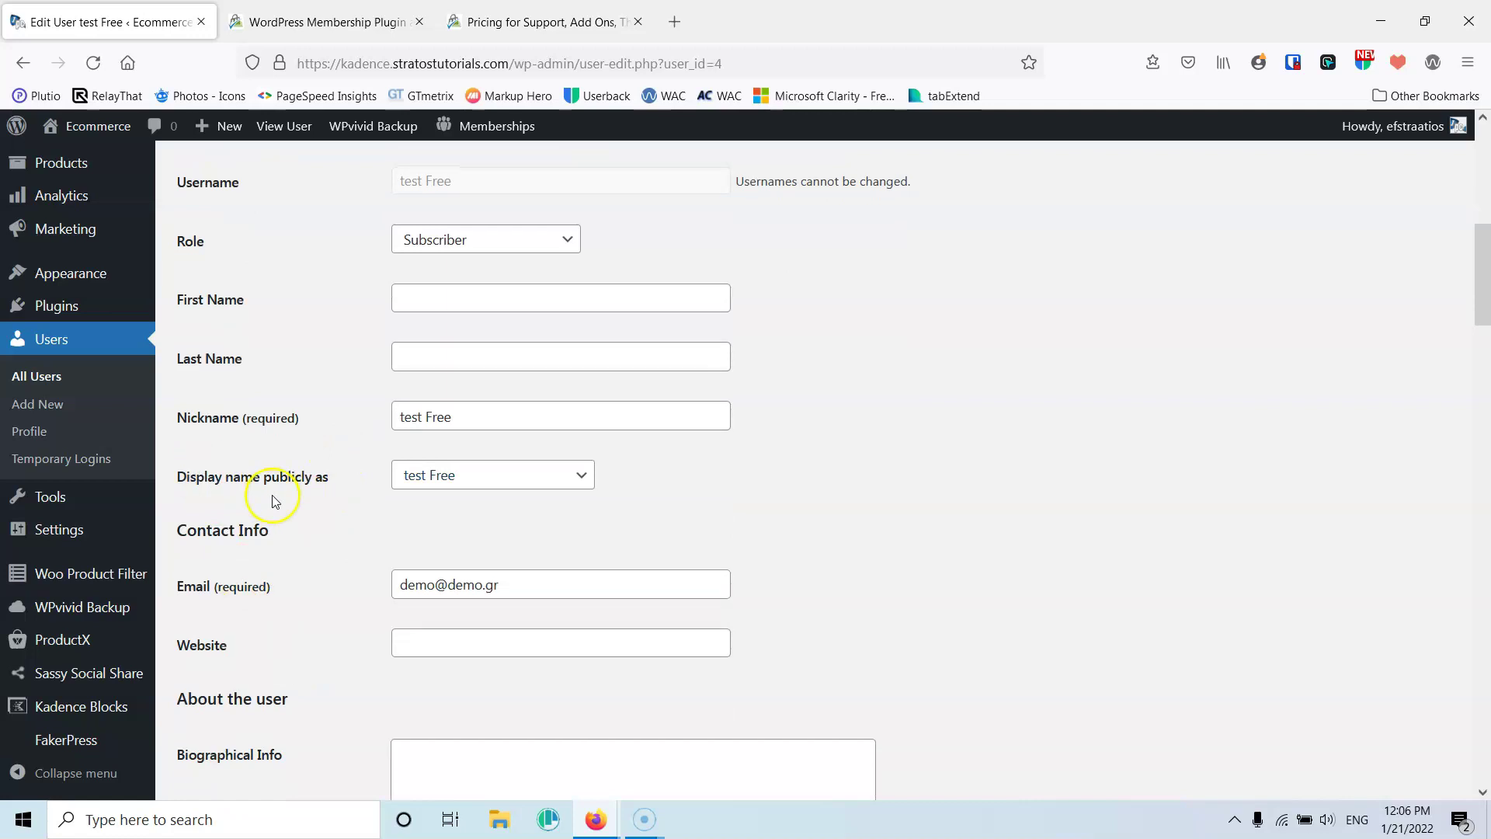
{"action": "scroll", "coordinate": [283, 493], "scroll_direction": "down", "scroll_amount": 8}
{"action": "scroll", "coordinate": [291, 487], "scroll_direction": "down", "scroll_amount": 4}
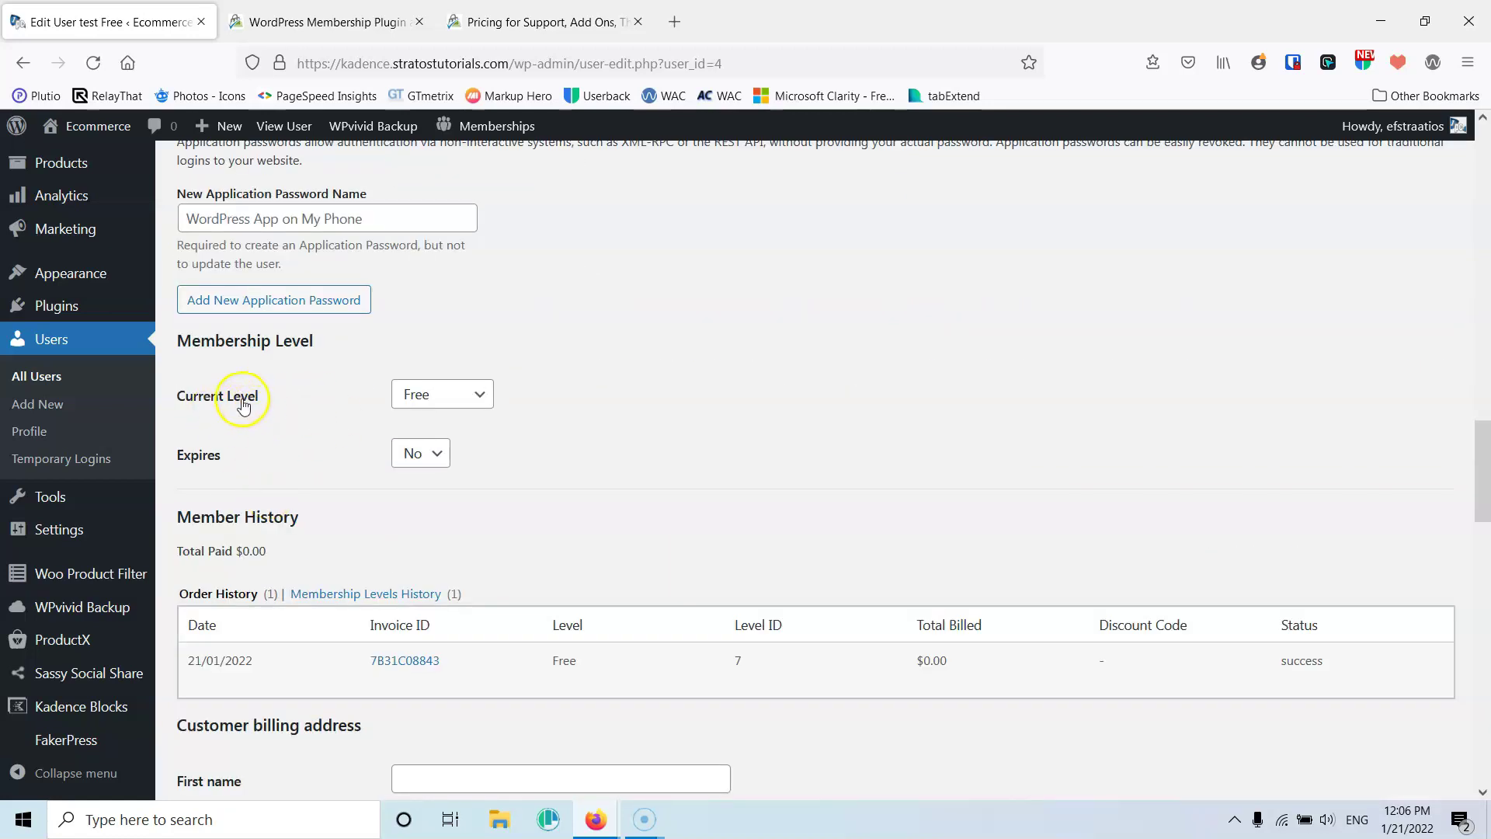
Set the member's Current Level to Gold and update the user
{"action": "left_click", "coordinate": [452, 397]}
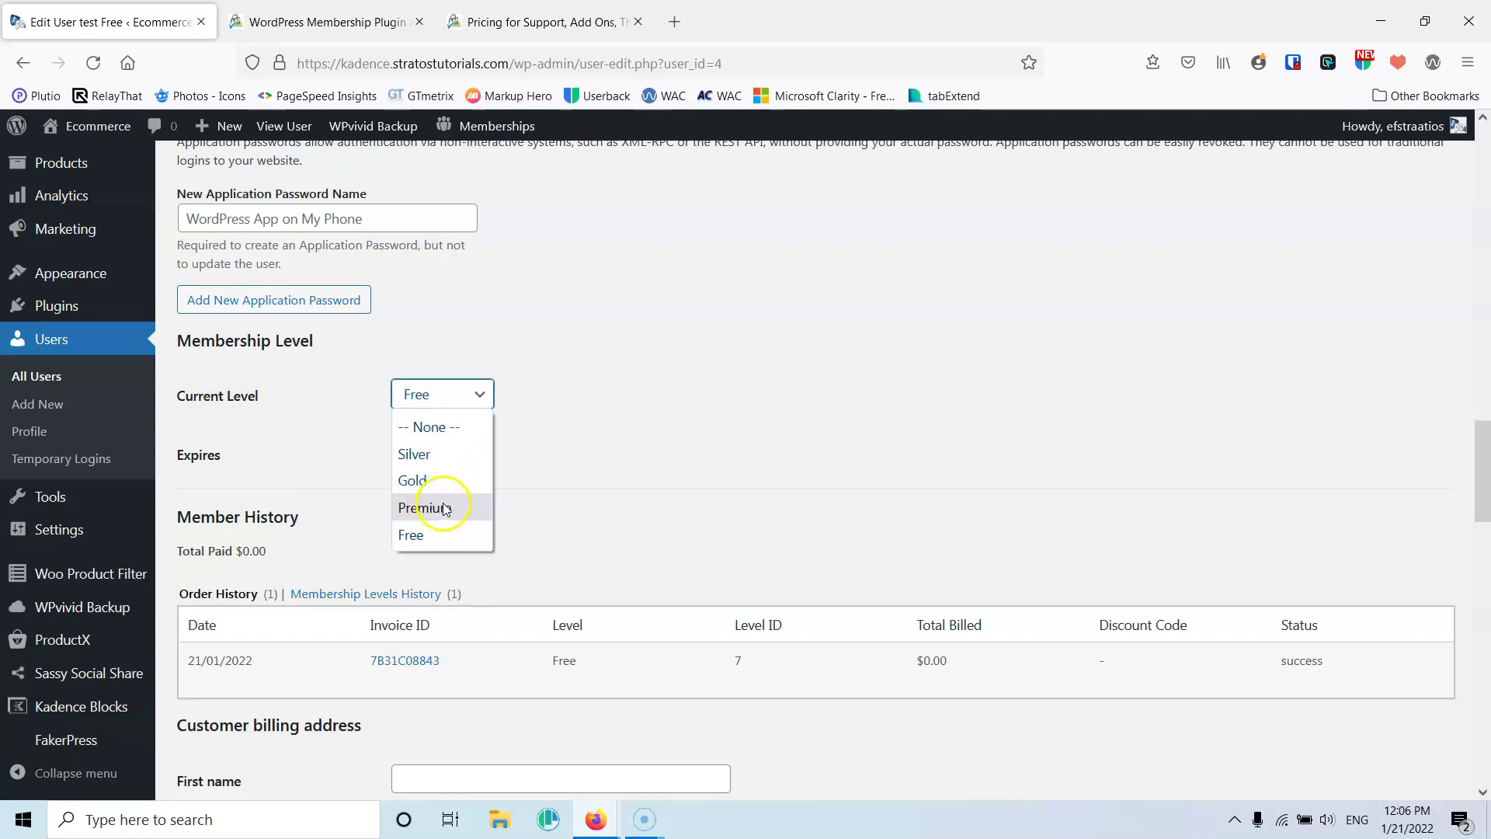
{"action": "left_click", "coordinate": [714, 471]}
{"action": "scroll", "coordinate": [675, 463], "scroll_direction": "down", "scroll_amount": 2}
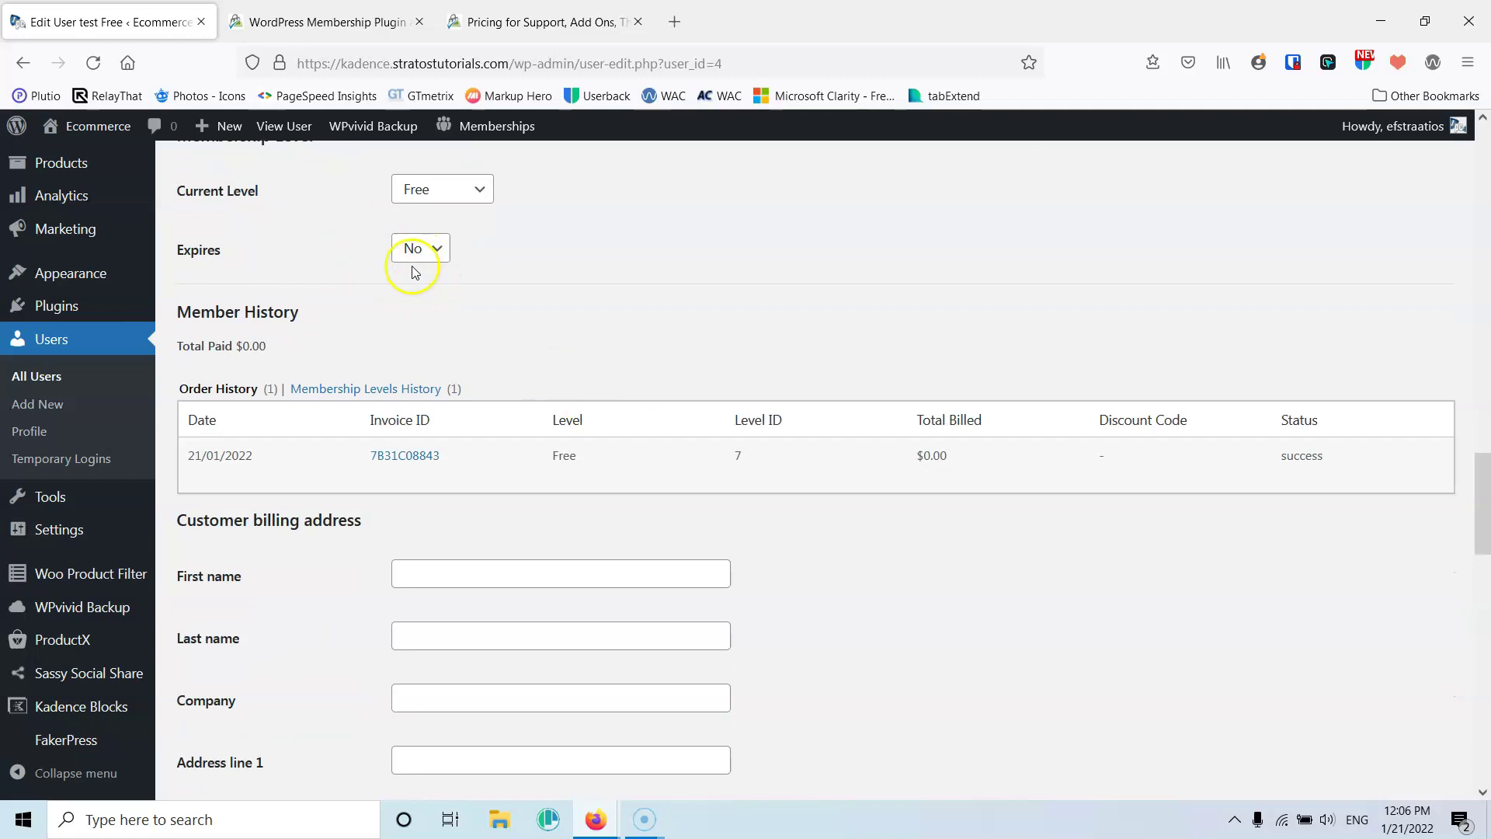
{"action": "scroll", "coordinate": [403, 271], "scroll_direction": "down", "scroll_amount": 15}
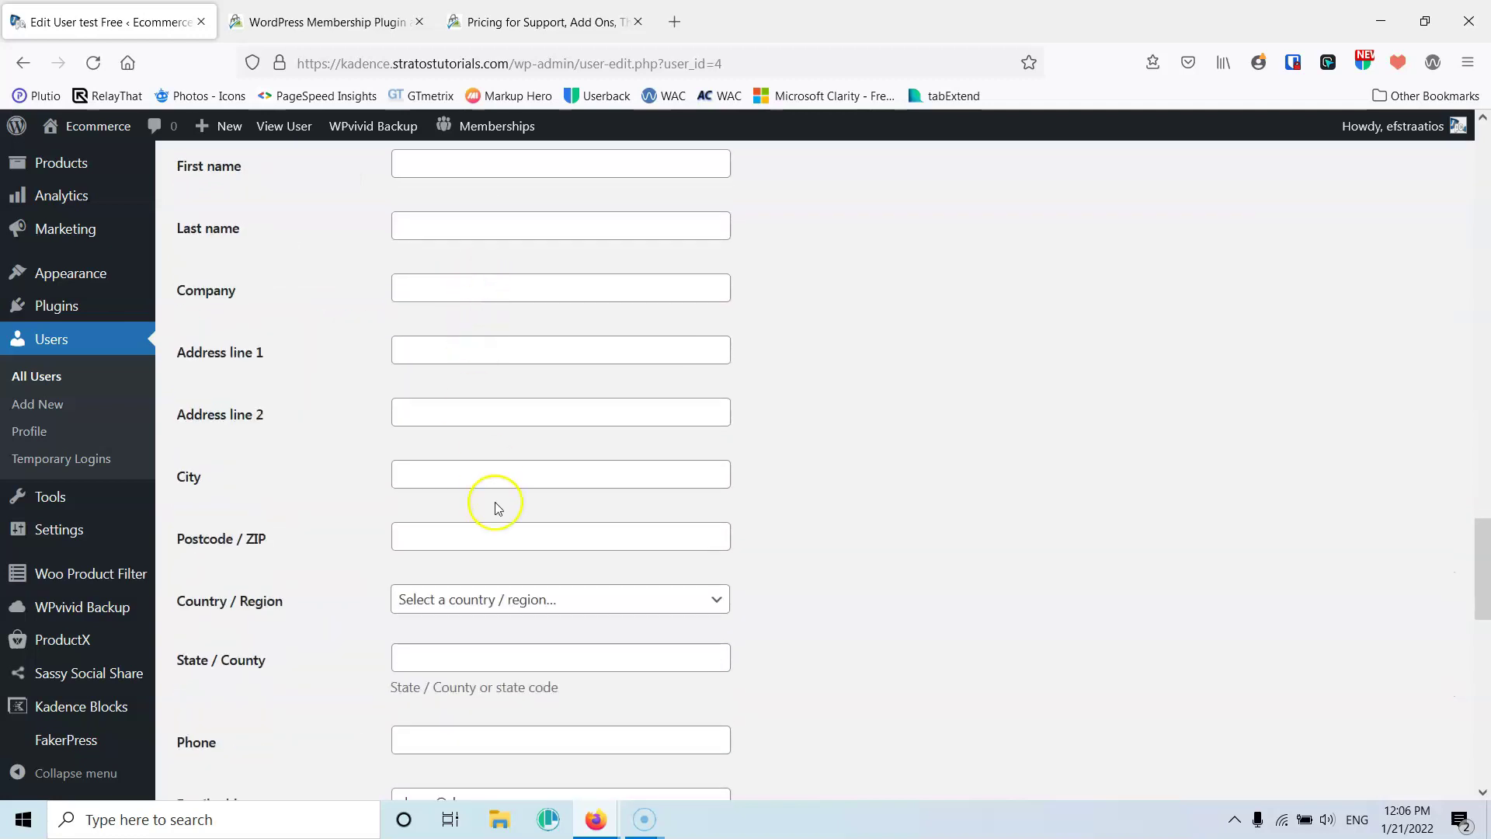
{"action": "scroll", "coordinate": [500, 517], "scroll_direction": "up", "scroll_amount": 15}
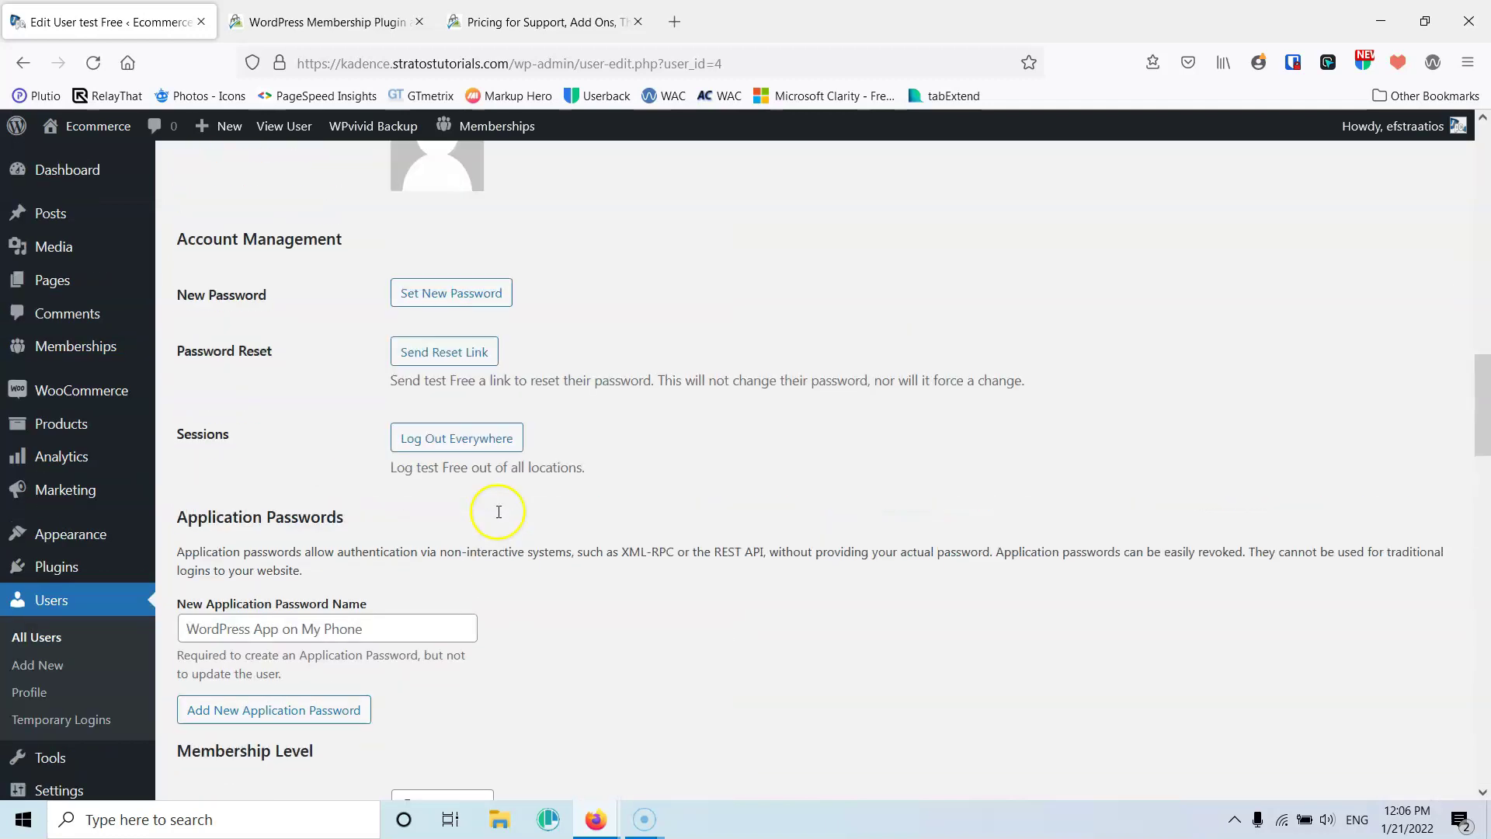
{"action": "scroll", "coordinate": [500, 509], "scroll_direction": "down", "scroll_amount": 5}
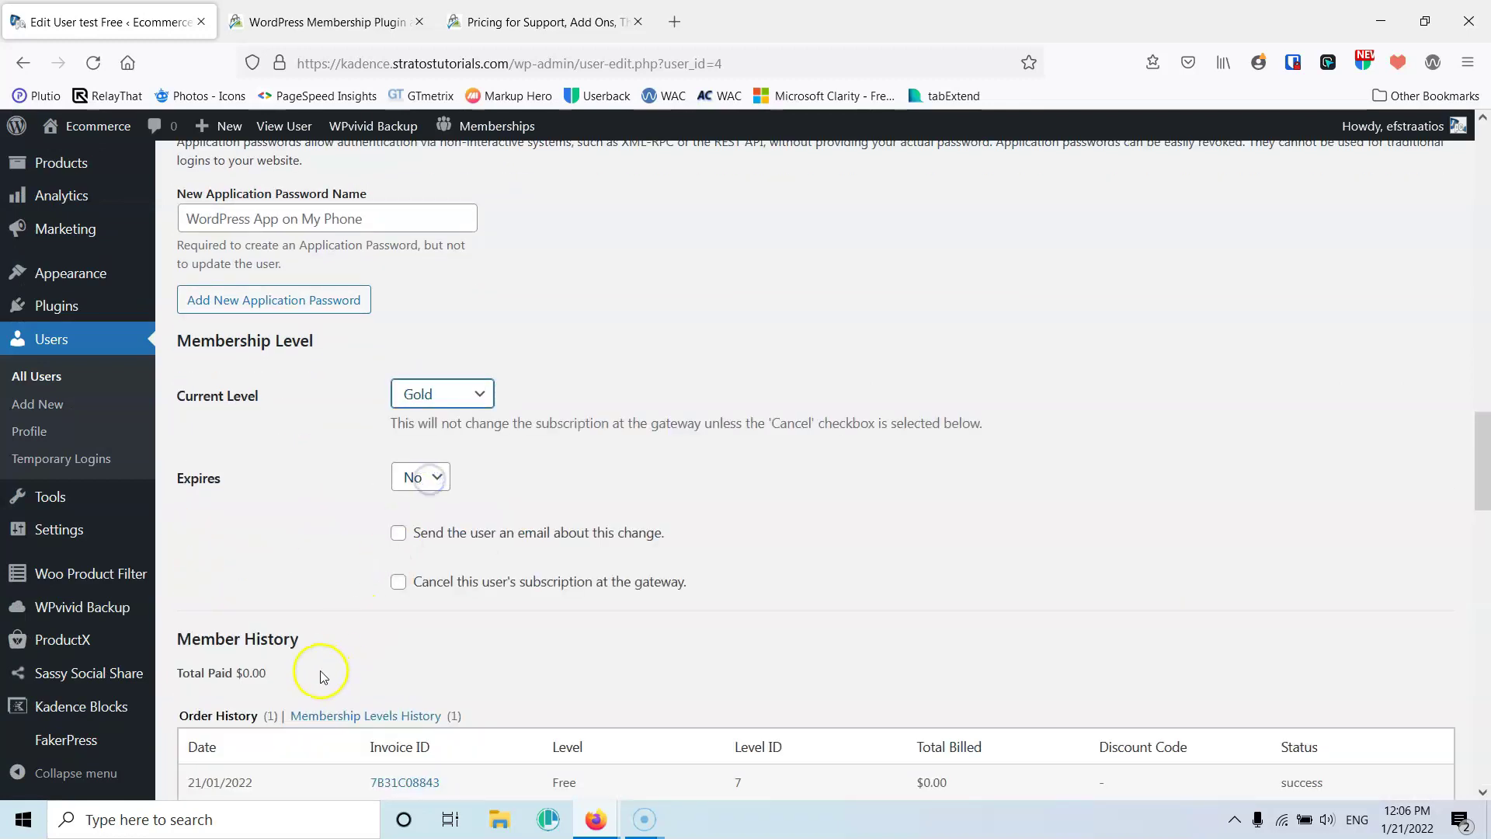
{"action": "scroll", "coordinate": [319, 668], "scroll_direction": "down", "scroll_amount": 15}
{"action": "scroll", "coordinate": [314, 712], "scroll_direction": "down", "scroll_amount": 6}
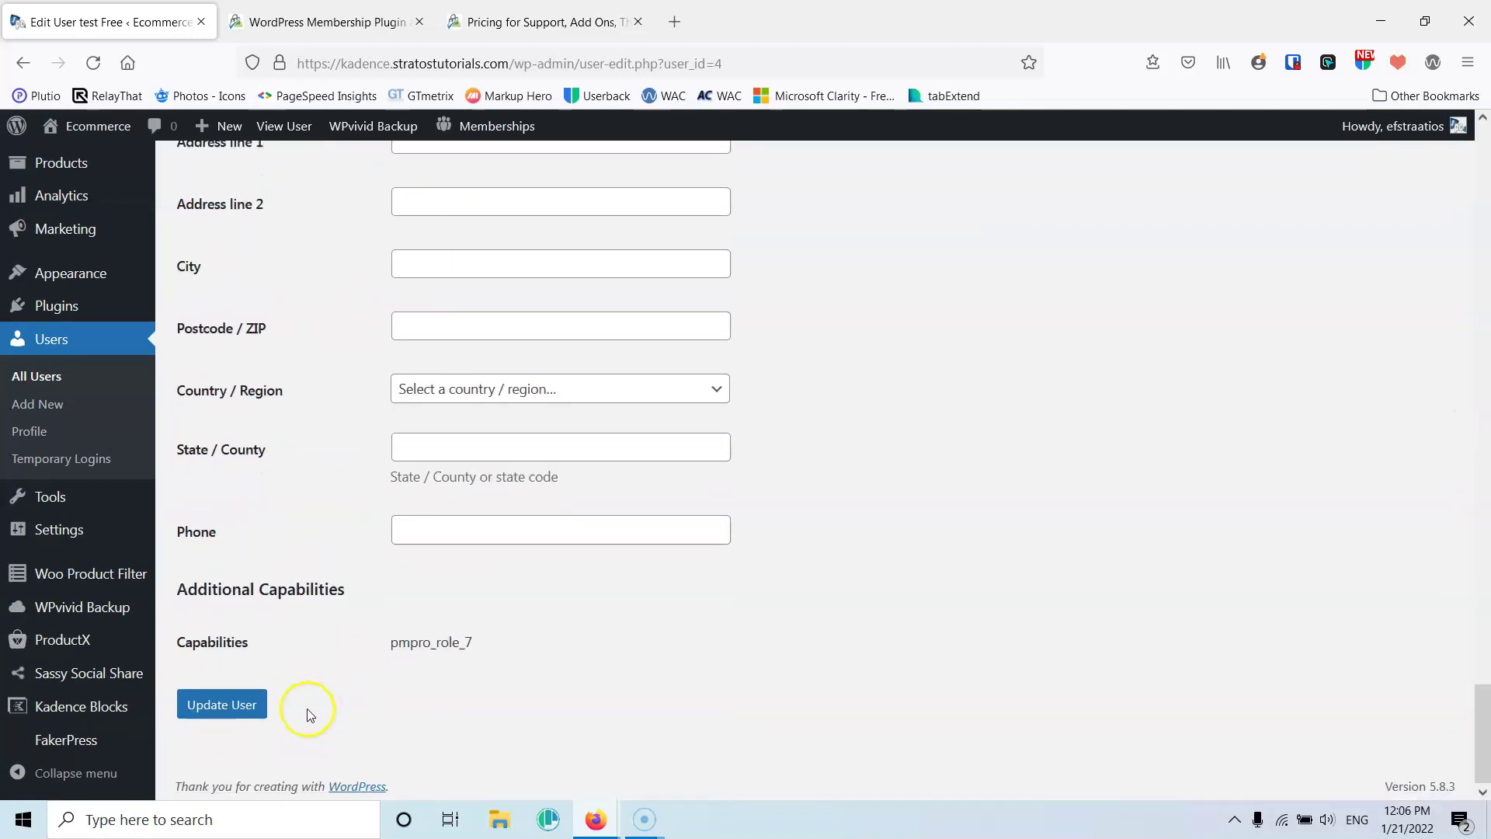
{"action": "left_click", "coordinate": [228, 696]}
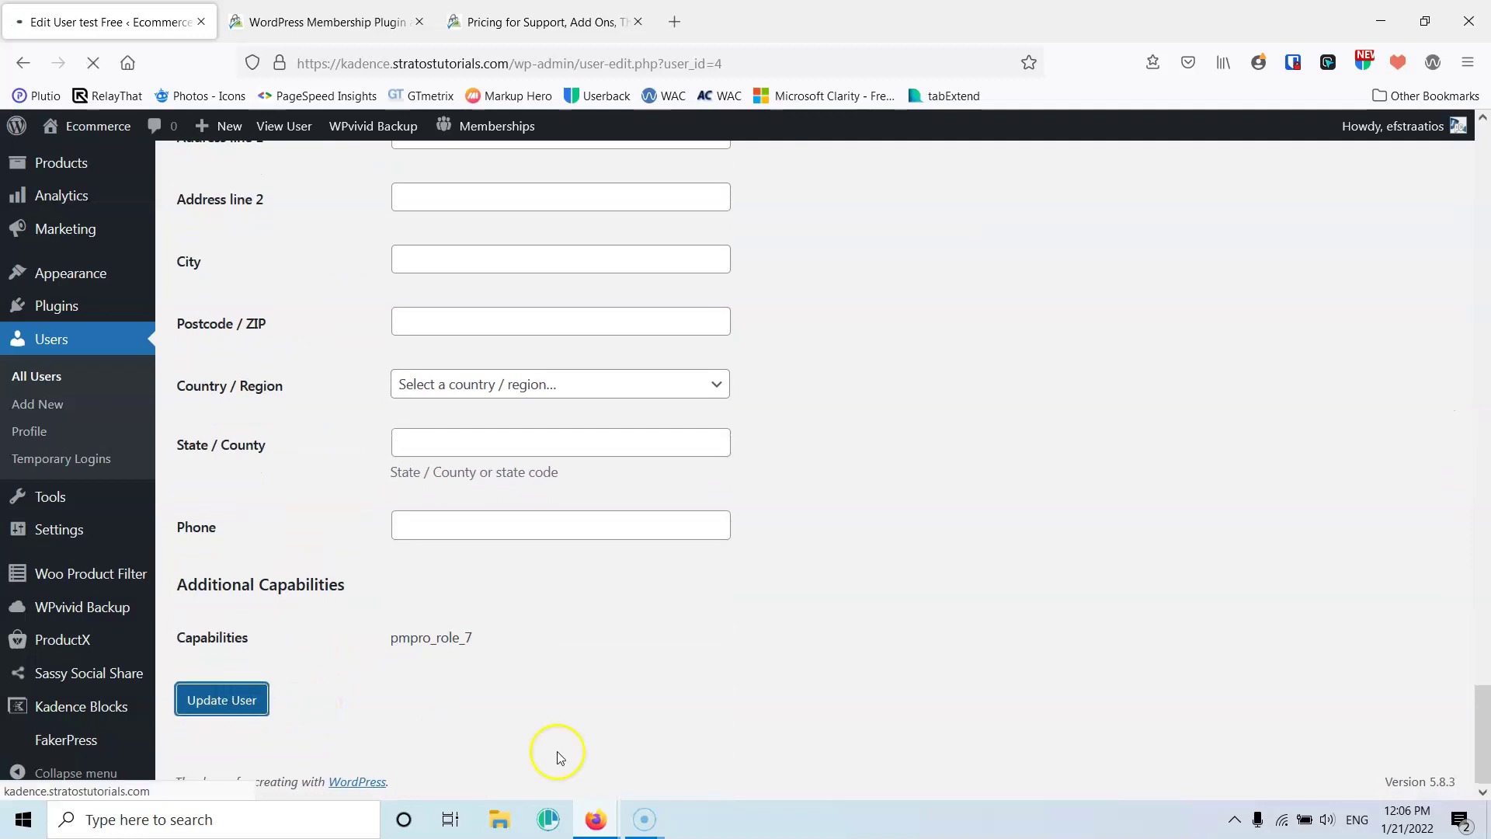
Reload the site's Account Page to confirm the membership now shows Gold
{"action": "mouse_move", "coordinate": [594, 821]}
{"action": "left_click", "coordinate": [662, 749]}
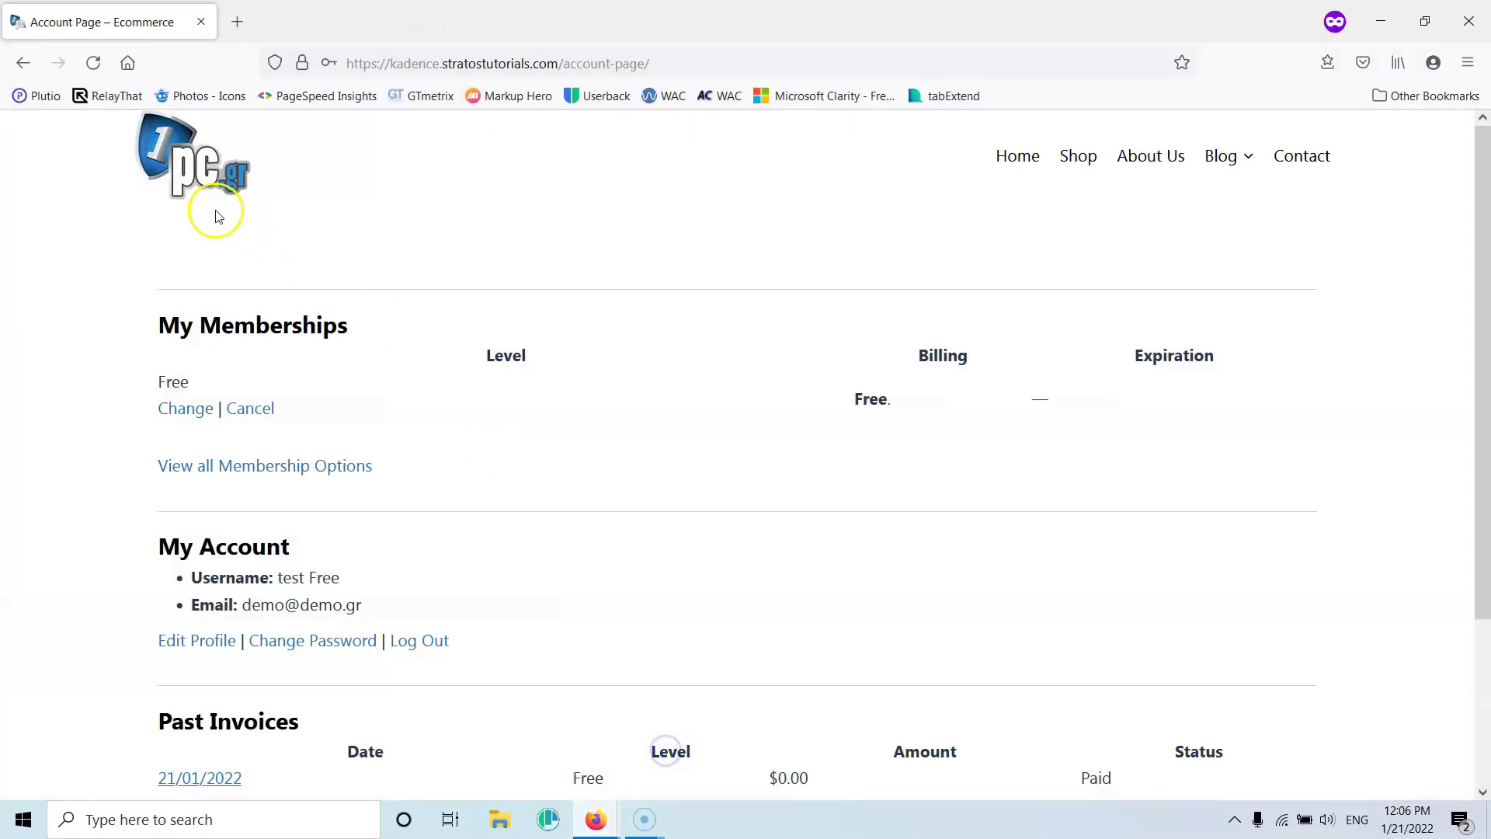
{"action": "left_click", "coordinate": [94, 63]}
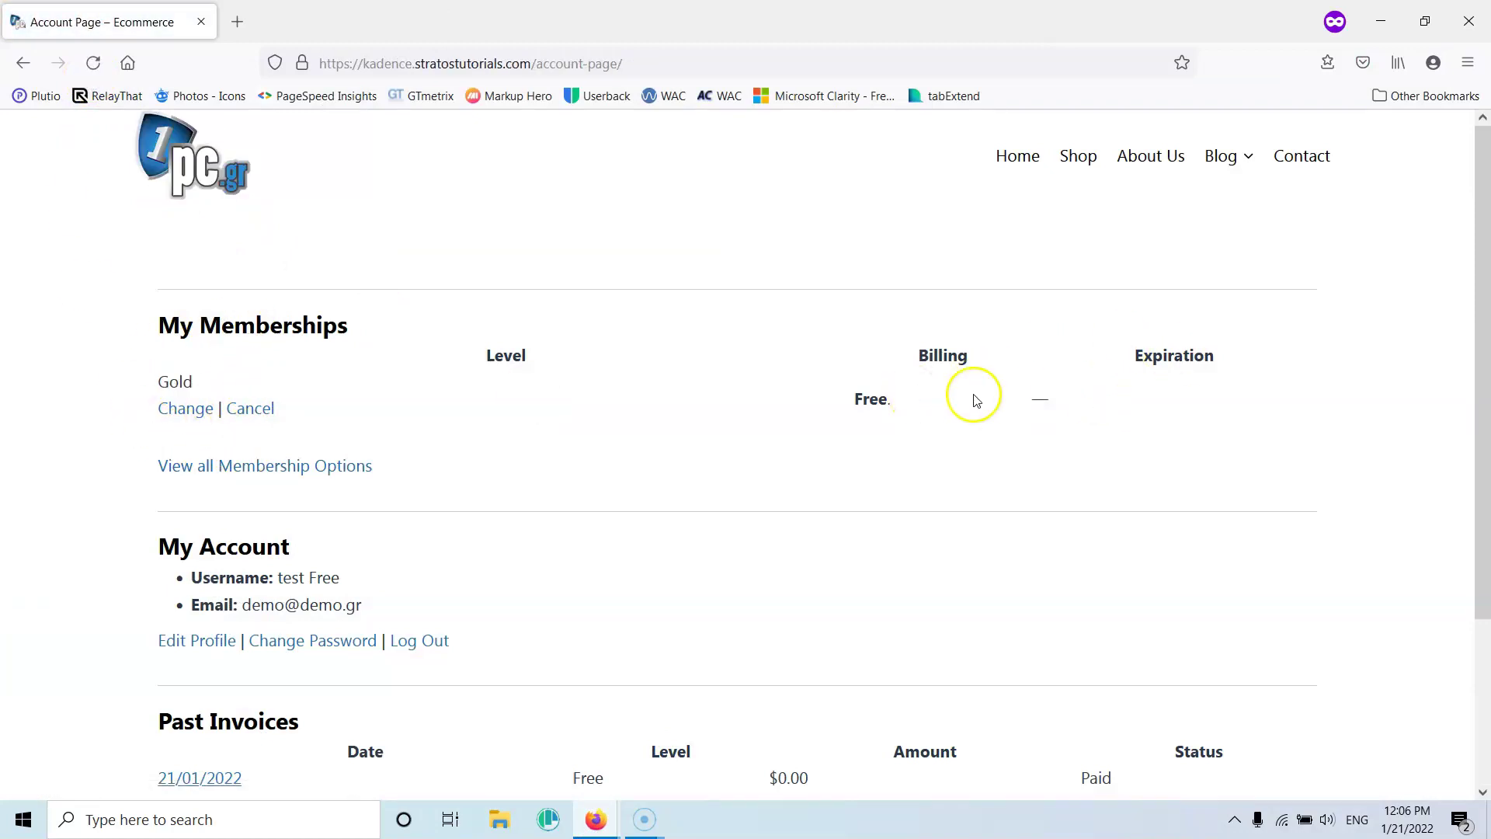
{"action": "left_click", "coordinate": [1383, 21]}
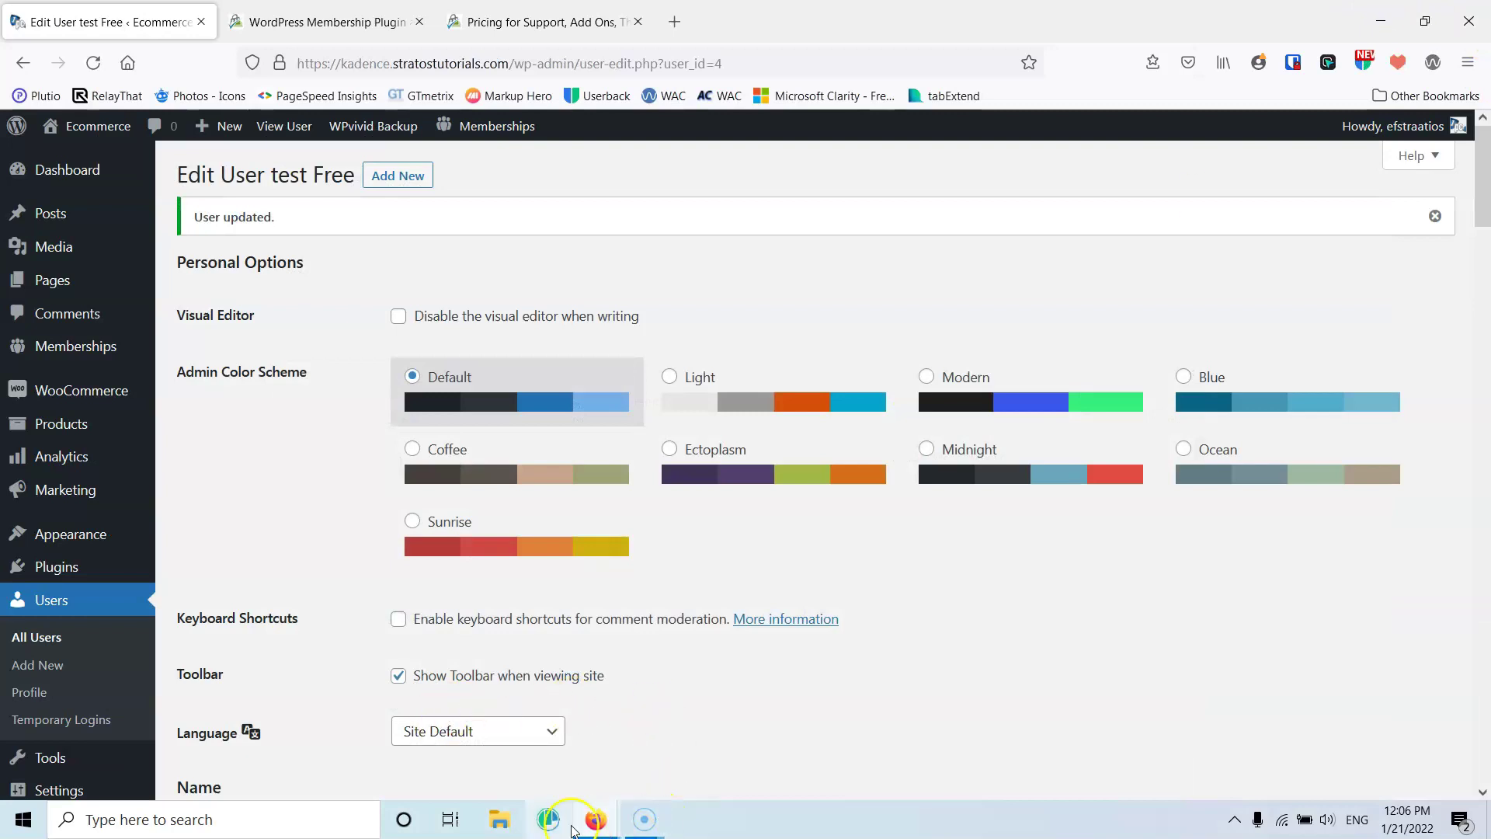
{"action": "mouse_move", "coordinate": [575, 825]}
{"action": "left_click", "coordinate": [665, 772]}
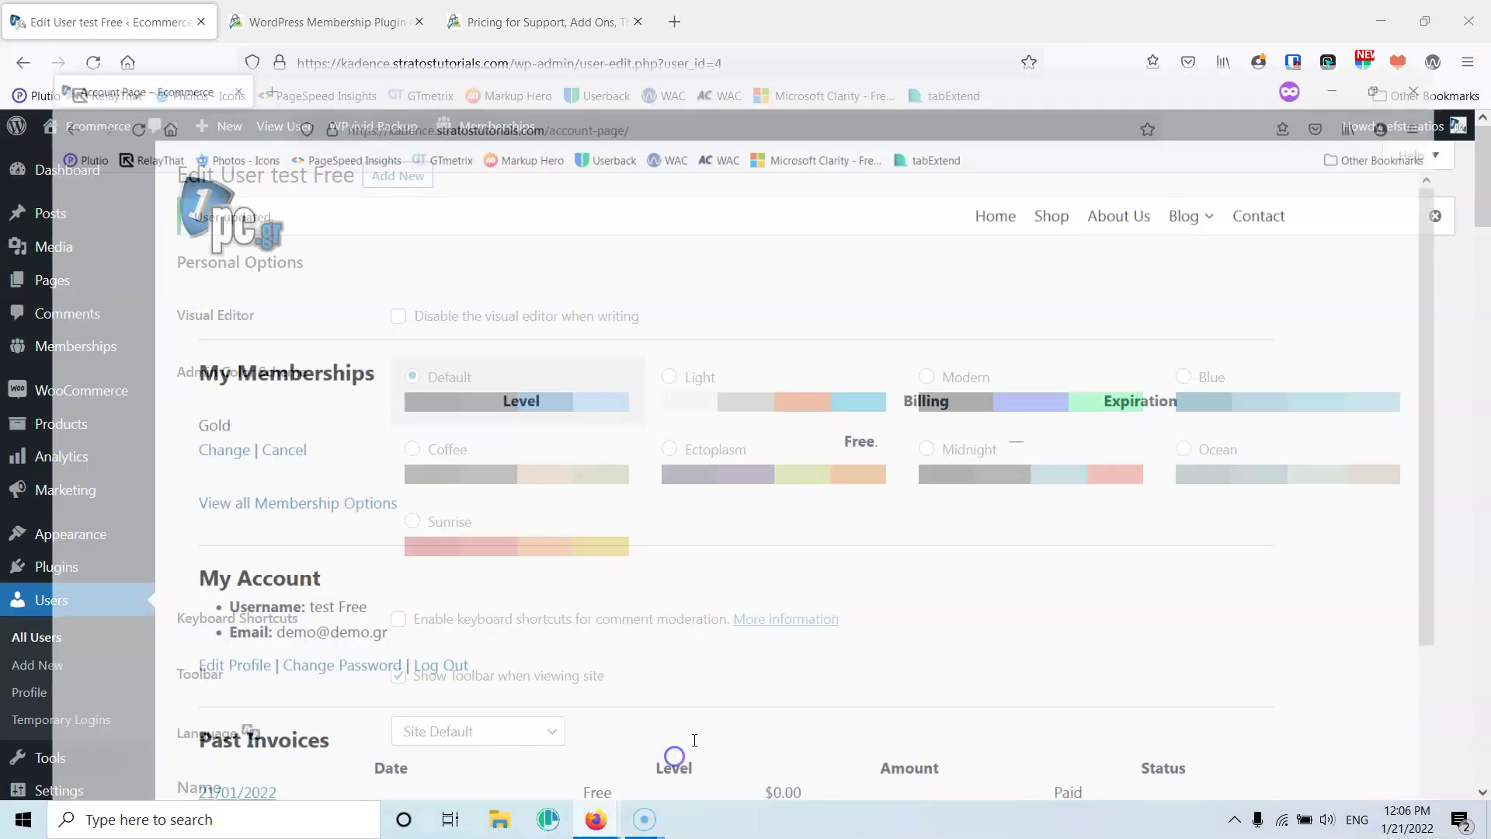
Open the Gold post 'Necessitatibus aut veritatis ea' and confirm it reads in full
{"action": "mouse_move", "coordinate": [1227, 156]}
{"action": "left_click", "coordinate": [1234, 287]}
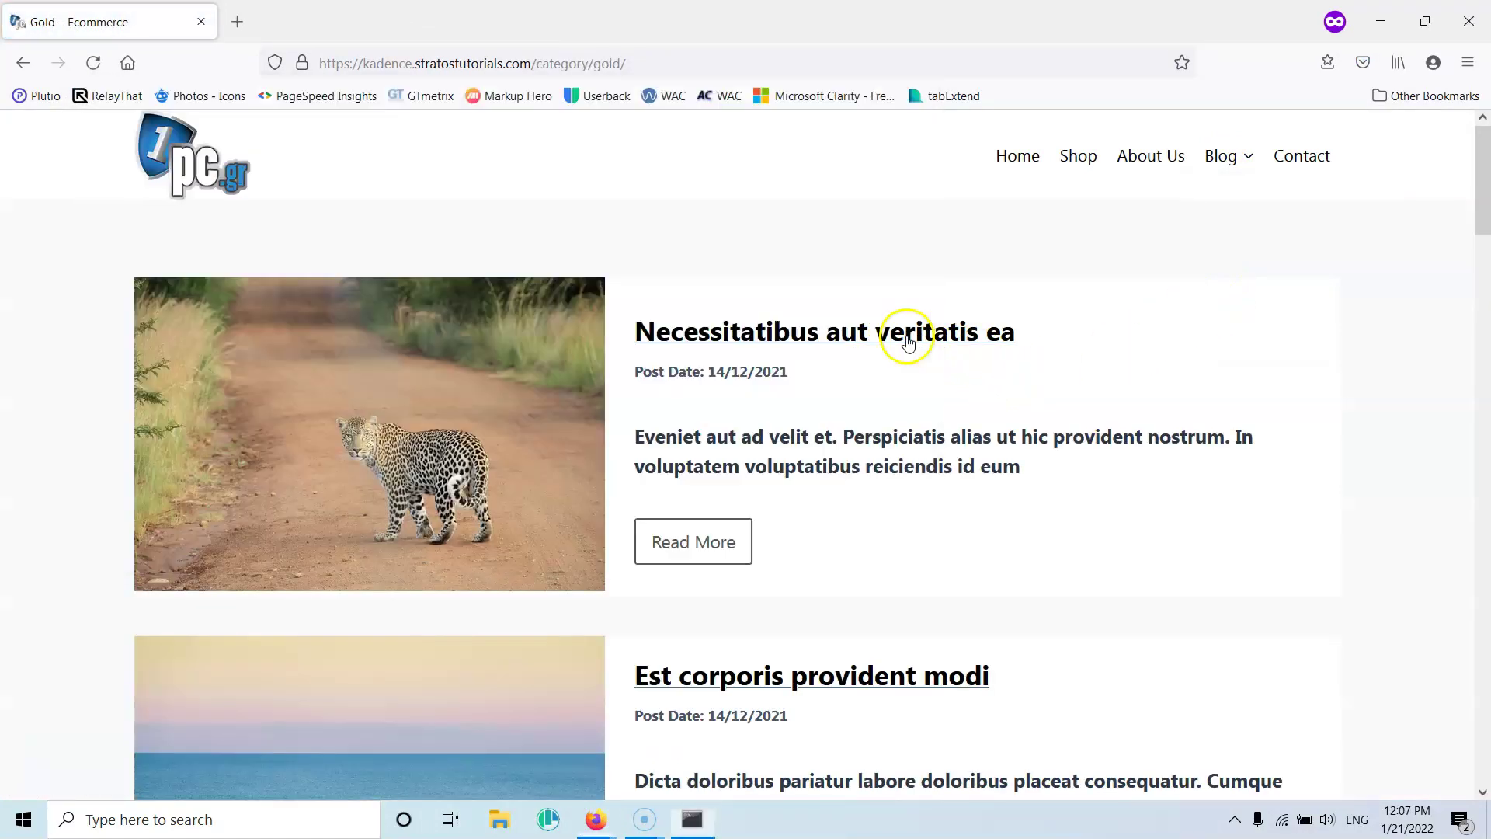
{"action": "left_click", "coordinate": [924, 333]}
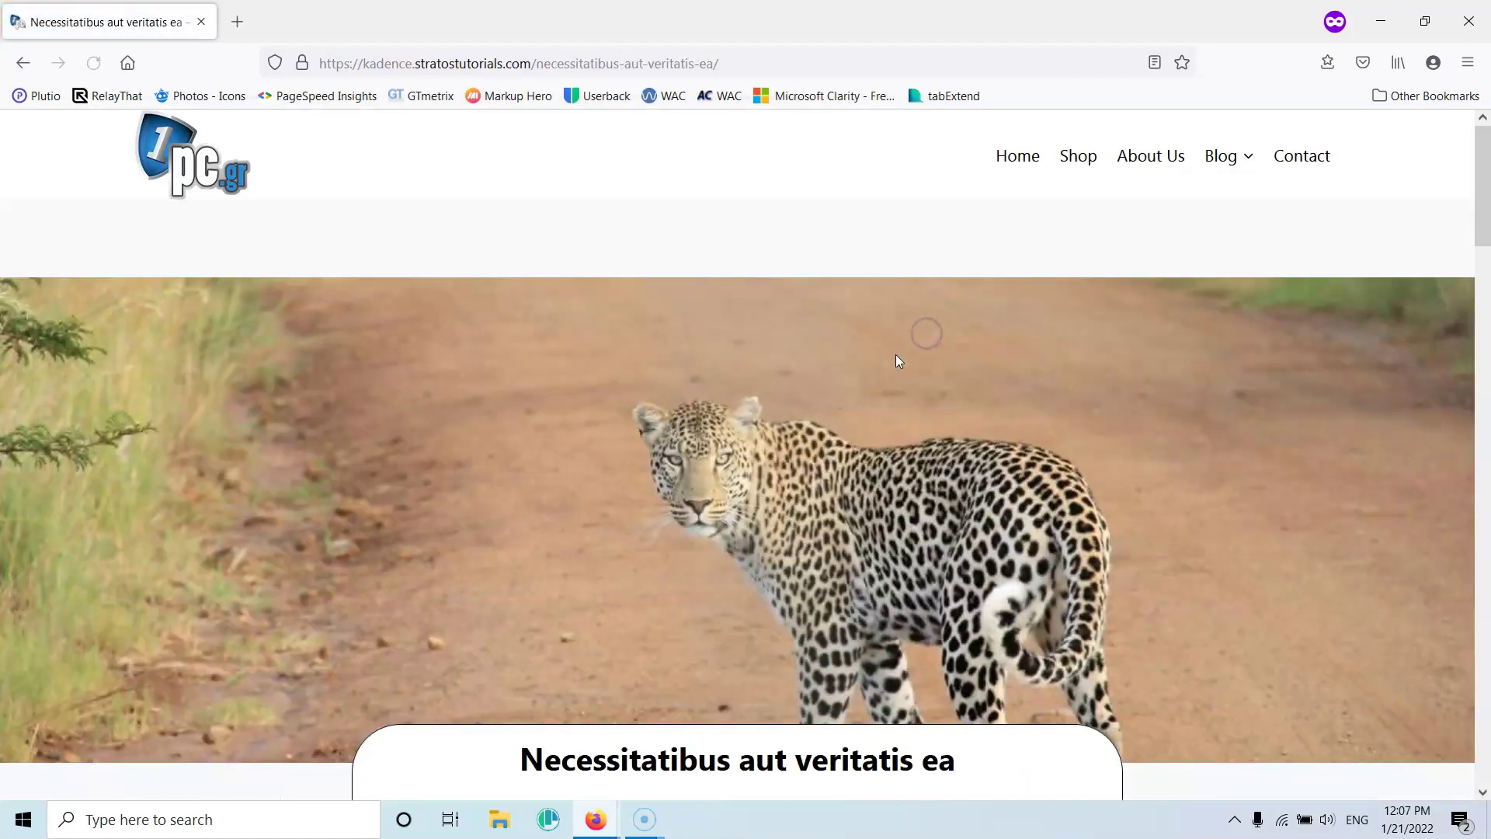
{"action": "scroll", "coordinate": [765, 492], "scroll_direction": "down", "scroll_amount": 10}
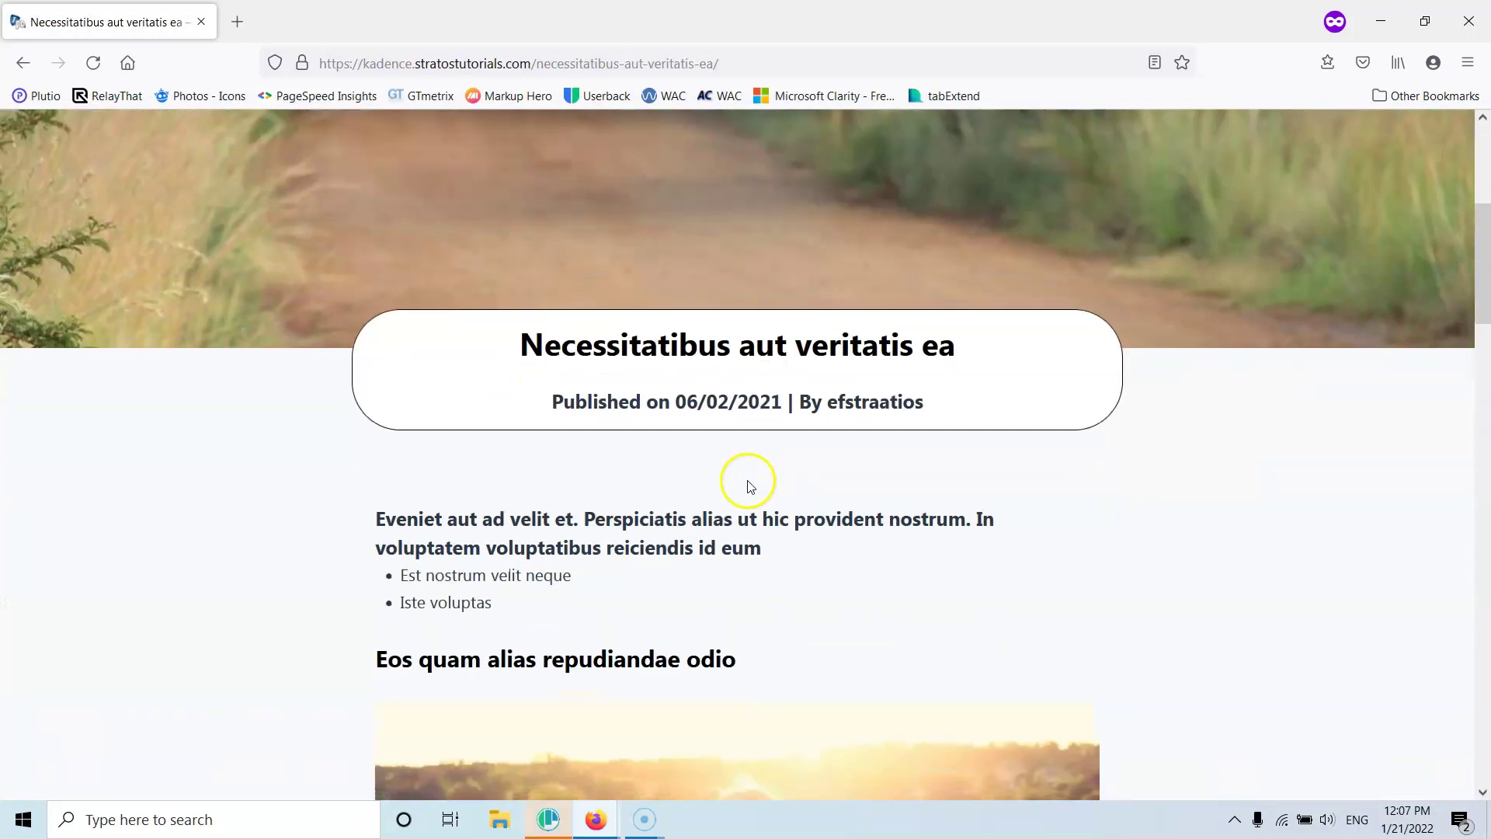
{"action": "scroll", "coordinate": [724, 505], "scroll_direction": "down", "scroll_amount": 5}
{"action": "scroll", "coordinate": [724, 504], "scroll_direction": "up", "scroll_amount": 15}
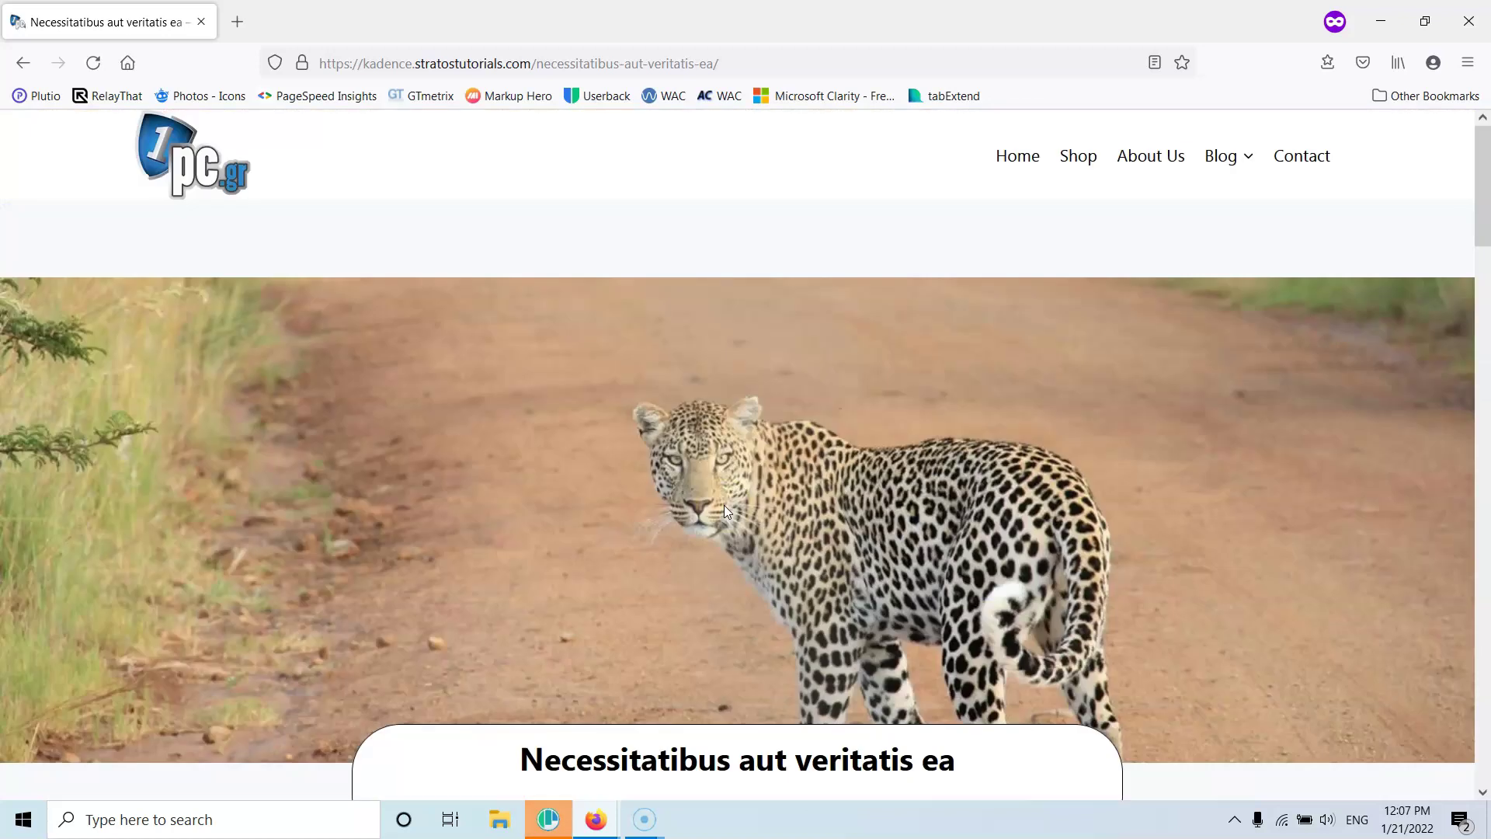
{"action": "scroll", "coordinate": [723, 505], "scroll_direction": "down", "scroll_amount": 15}
{"action": "scroll", "coordinate": [727, 511], "scroll_direction": "up", "scroll_amount": 15}
Open the Premium post 'Nulla iste consequuntur ipsa', confirm it stays locked, then return to admin
{"action": "mouse_move", "coordinate": [1254, 147]}
{"action": "left_click", "coordinate": [1233, 329]}
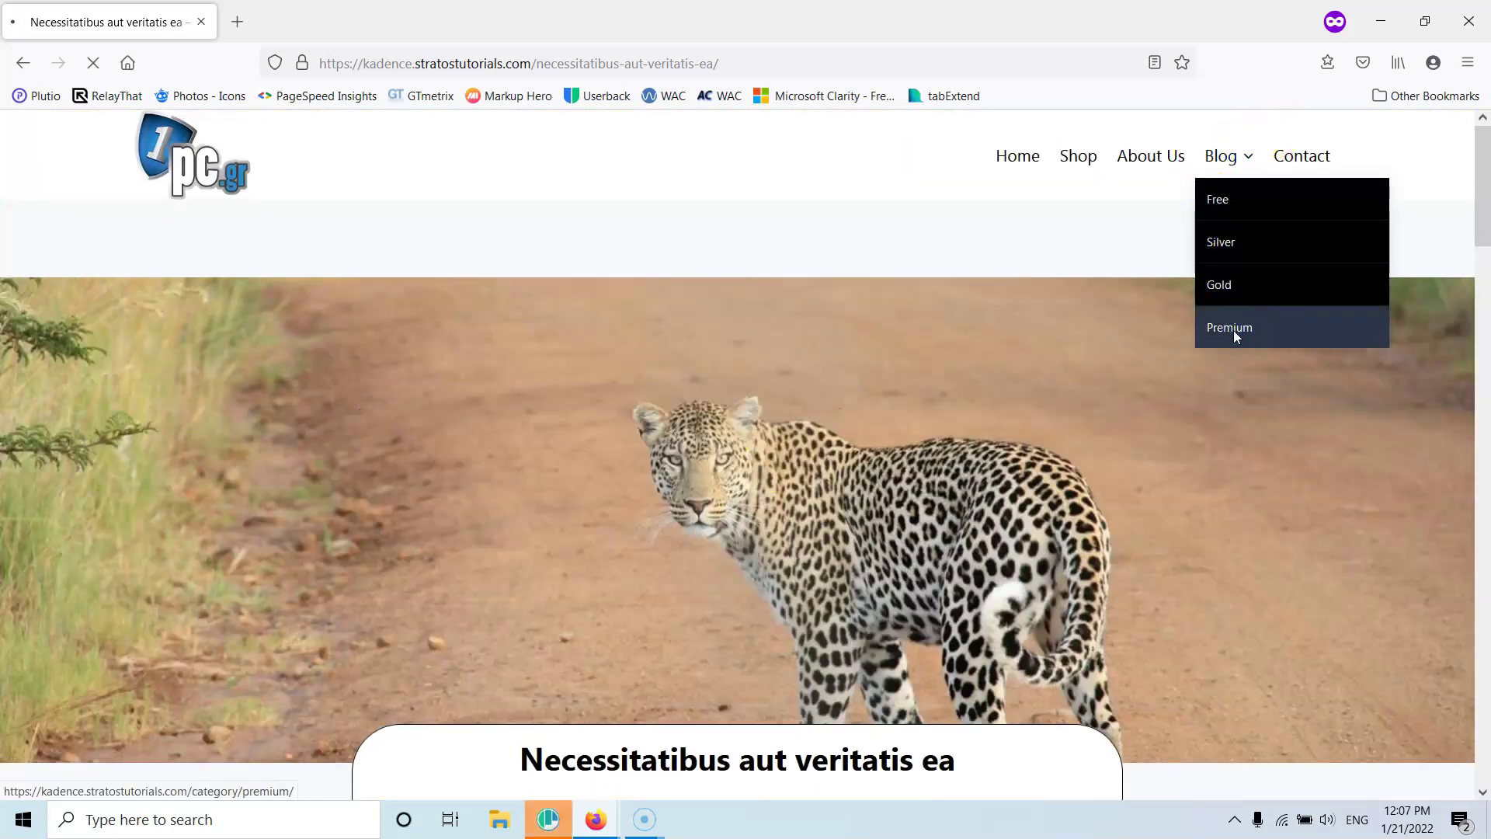
{"action": "scroll", "coordinate": [1139, 424], "scroll_direction": "down", "scroll_amount": 5}
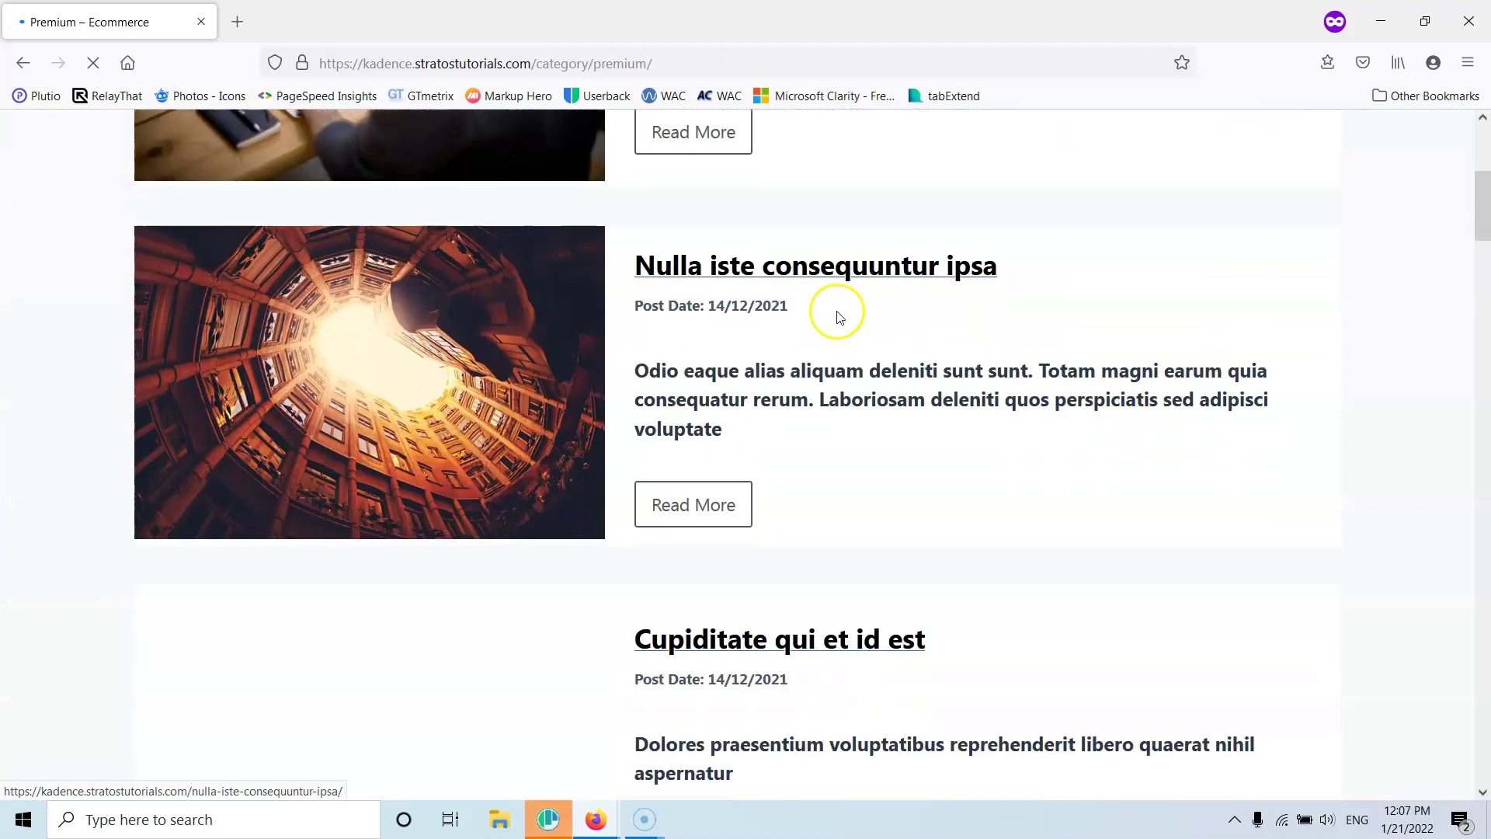
{"action": "left_click", "coordinate": [836, 263]}
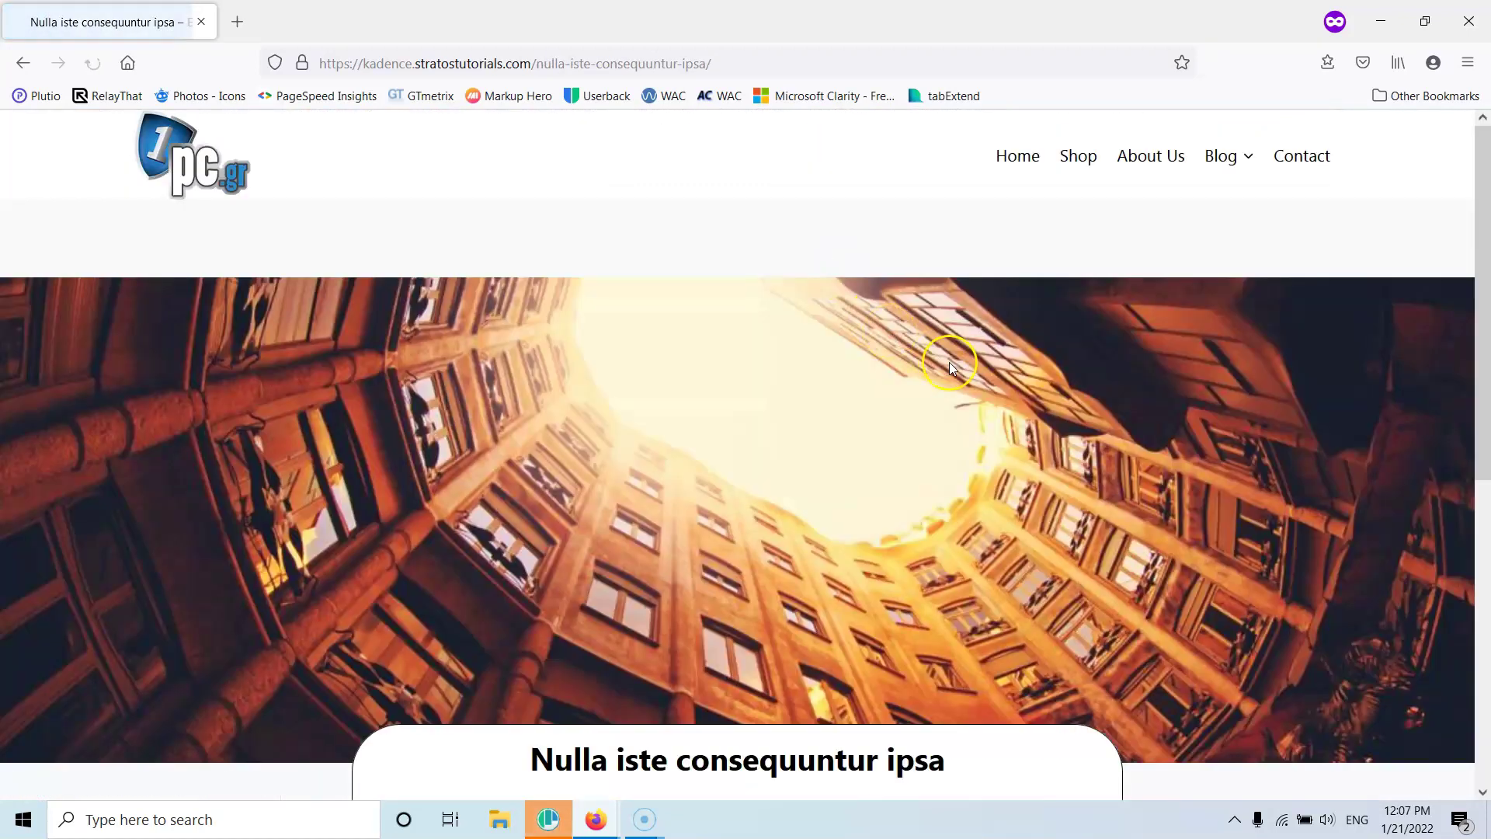
{"action": "scroll", "coordinate": [947, 366], "scroll_direction": "down", "scroll_amount": 7}
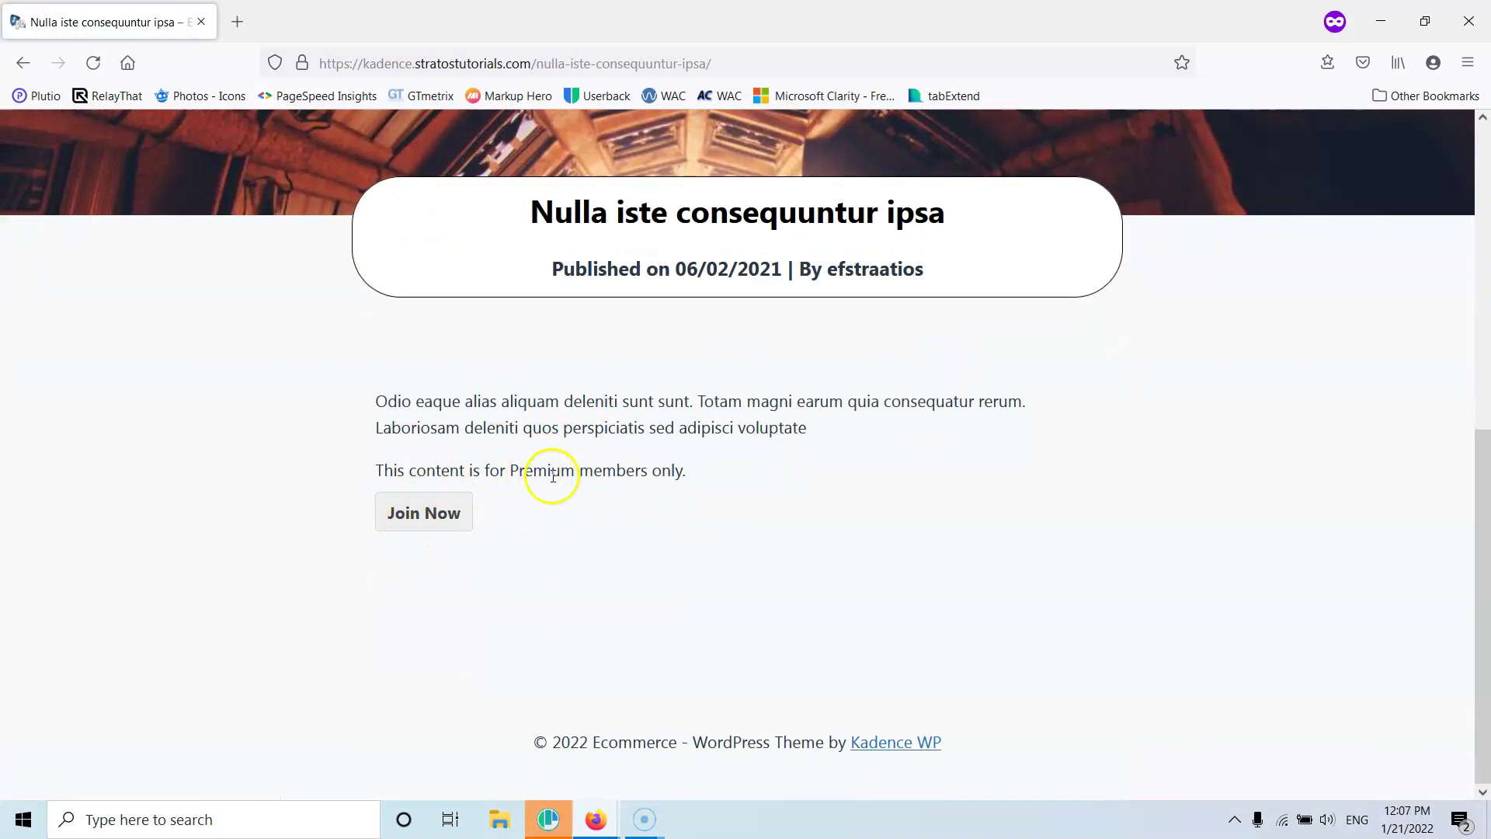
{"action": "scroll", "coordinate": [815, 239], "scroll_direction": "up", "scroll_amount": 7}
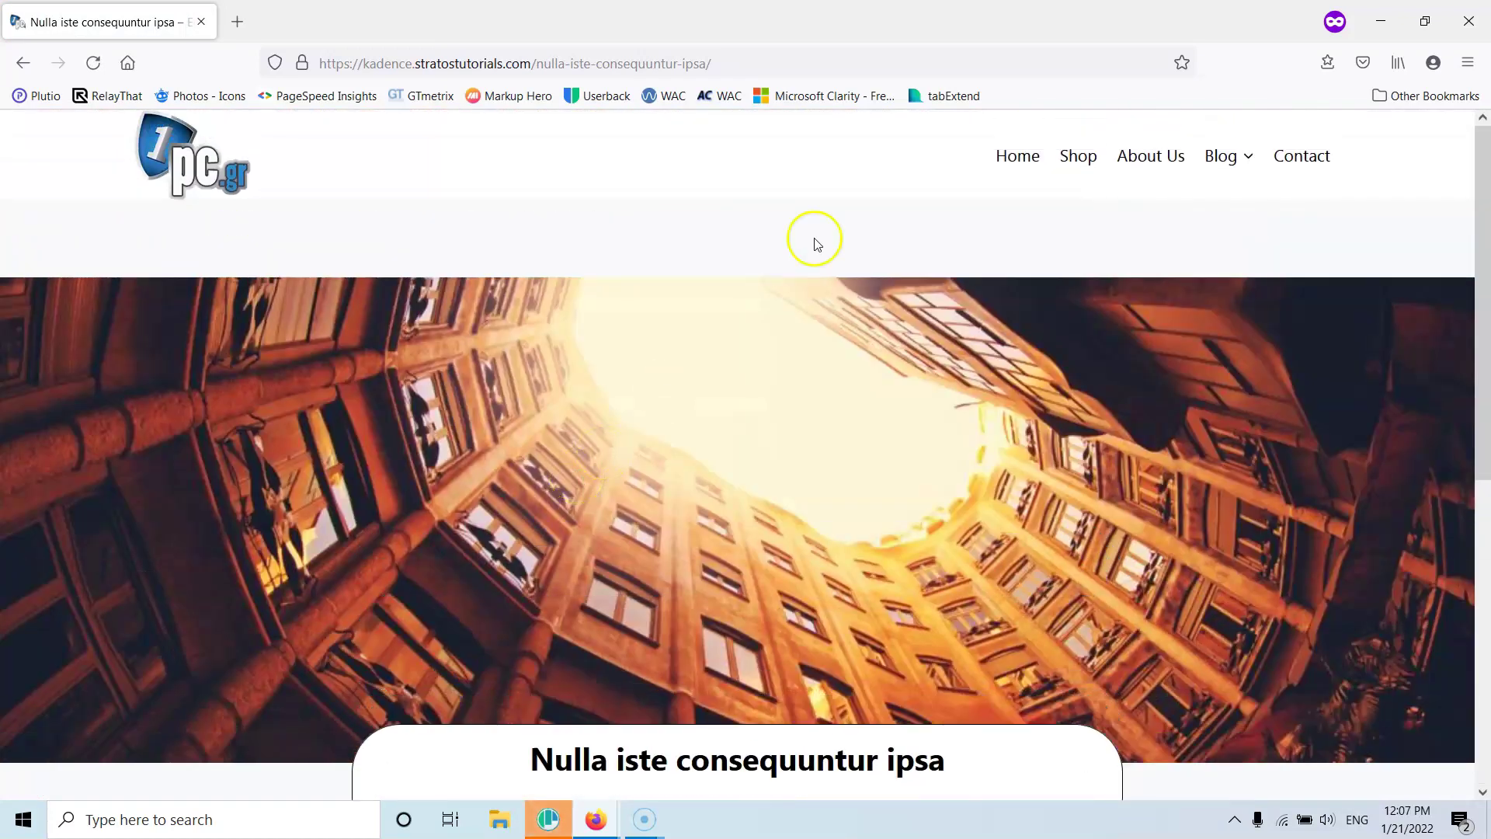
{"action": "left_click", "coordinate": [1382, 27]}
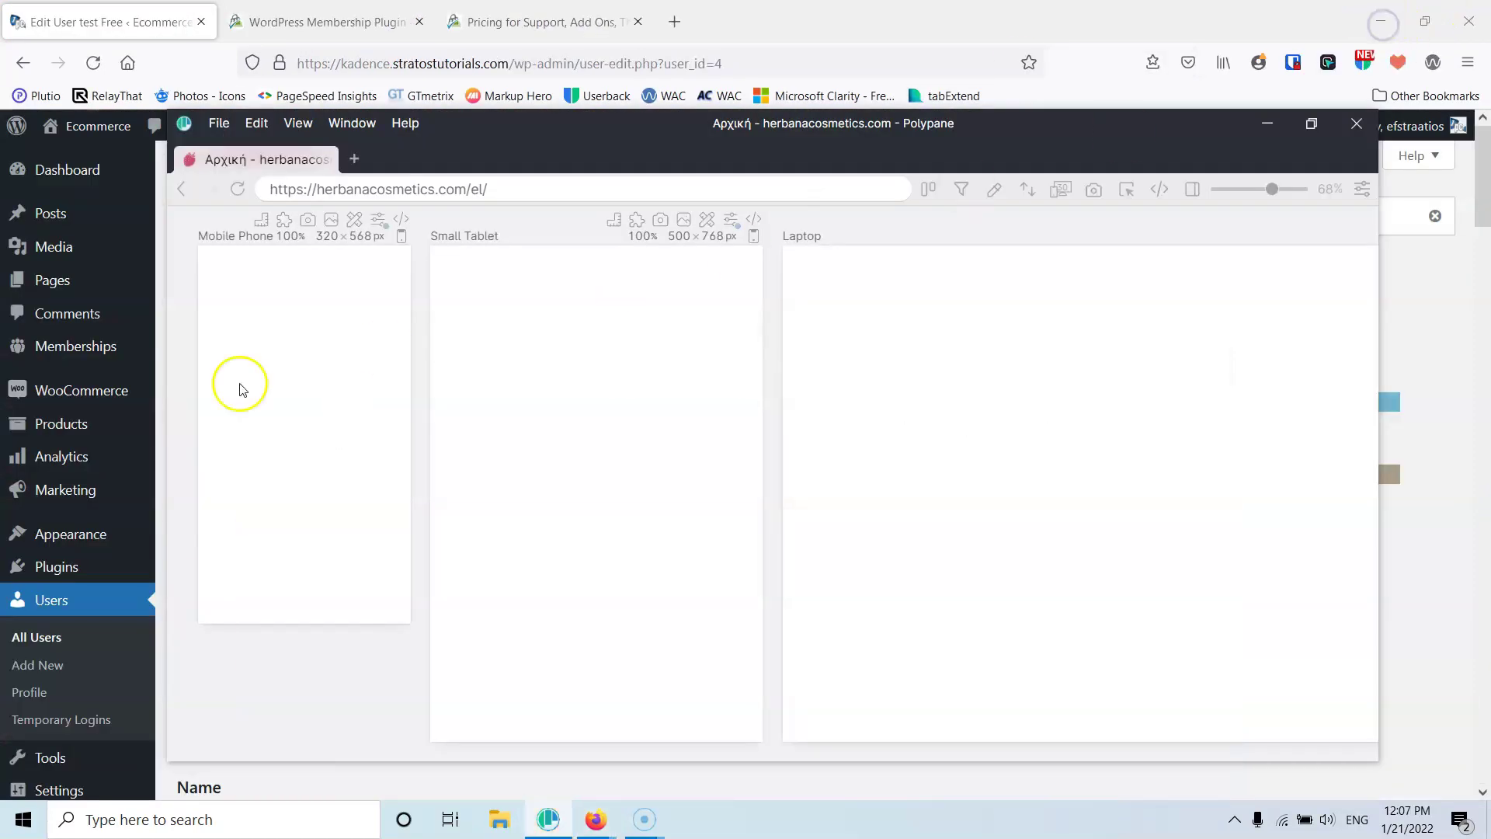
Open the About Us page editor in a new tab from the Pages list
{"action": "left_click", "coordinate": [65, 289]}
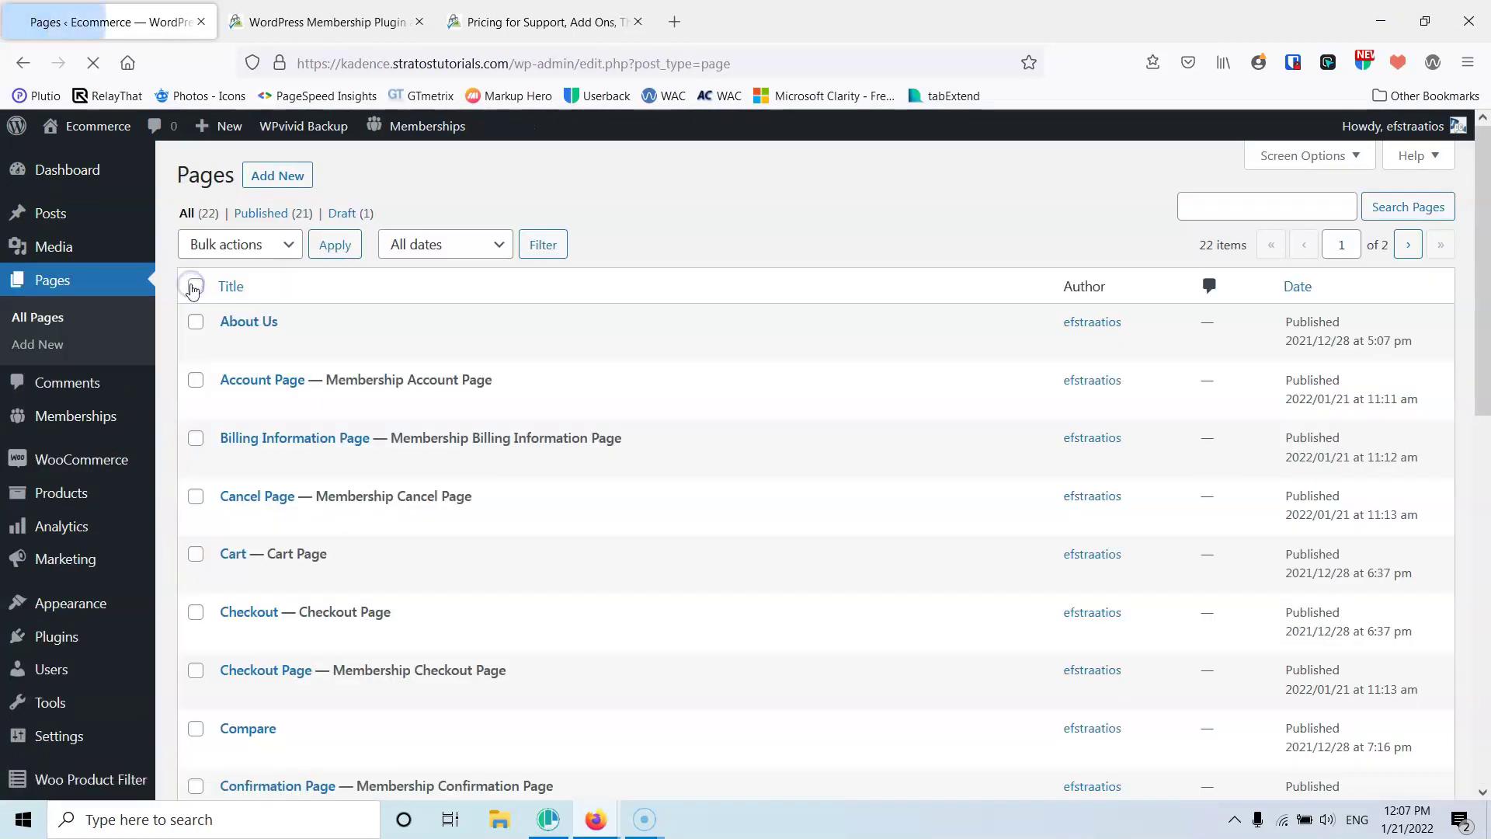
{"action": "middle_click", "coordinate": [227, 344]}
{"action": "left_click", "coordinate": [326, 22]}
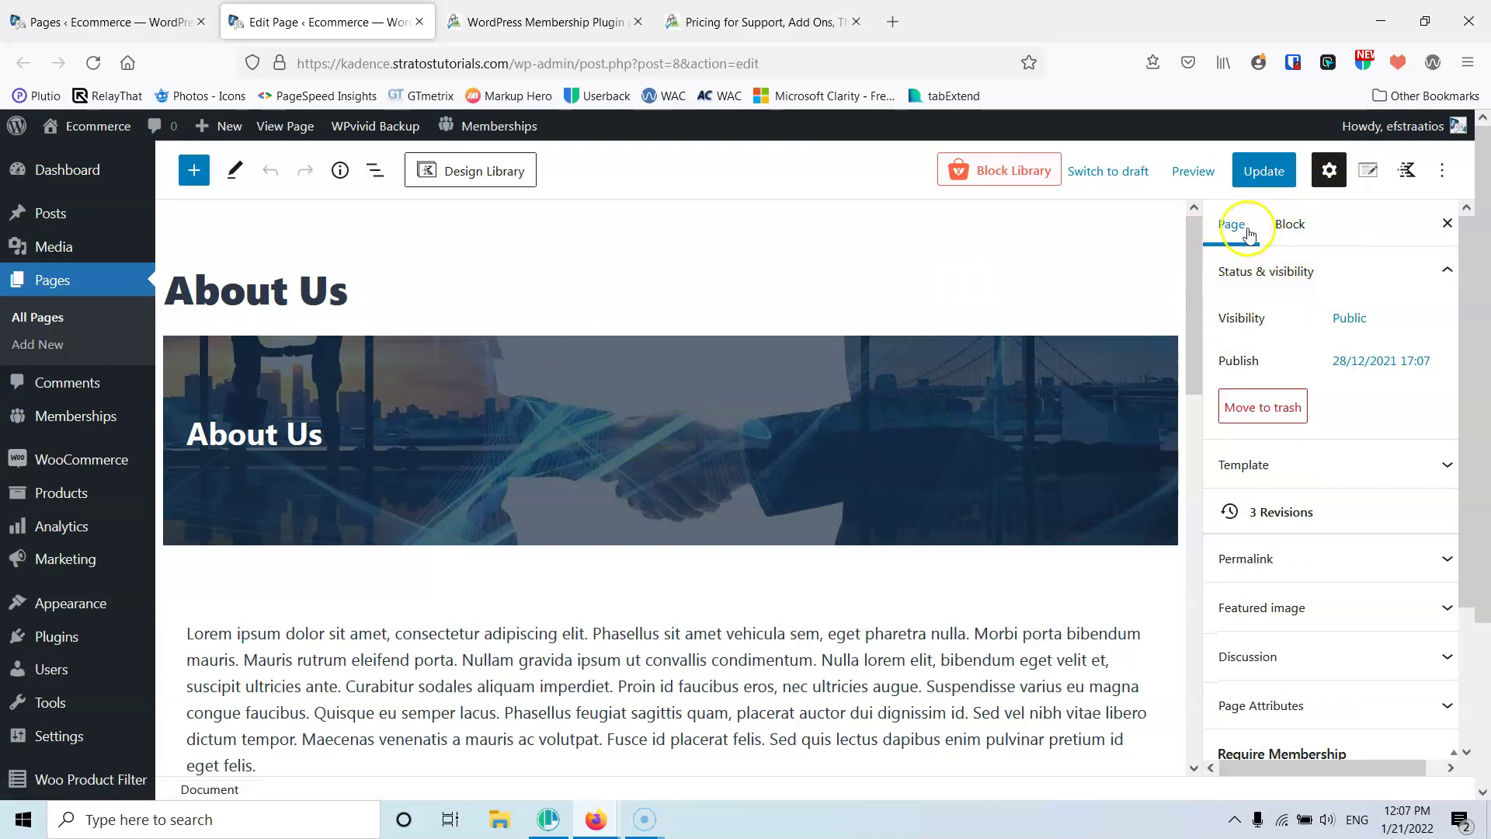
{"action": "scroll", "coordinate": [1315, 432], "scroll_direction": "down", "scroll_amount": 4}
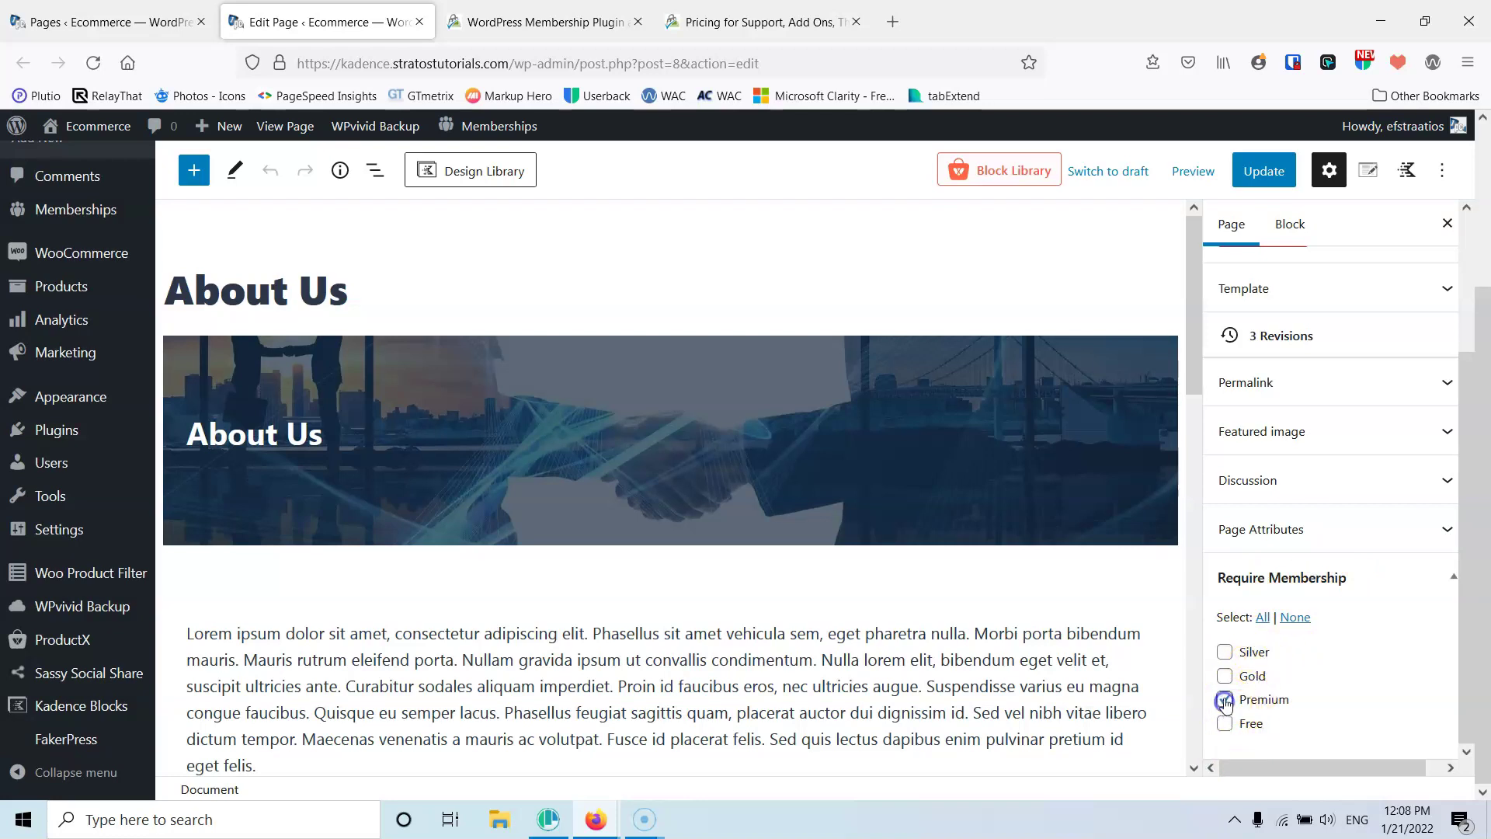
Require Silver, Gold or Premium membership for About Us, dropping Free, and update the page
{"action": "left_click", "coordinate": [1226, 677]}
{"action": "left_click", "coordinate": [1227, 722]}
{"action": "left_click", "coordinate": [1226, 652]}
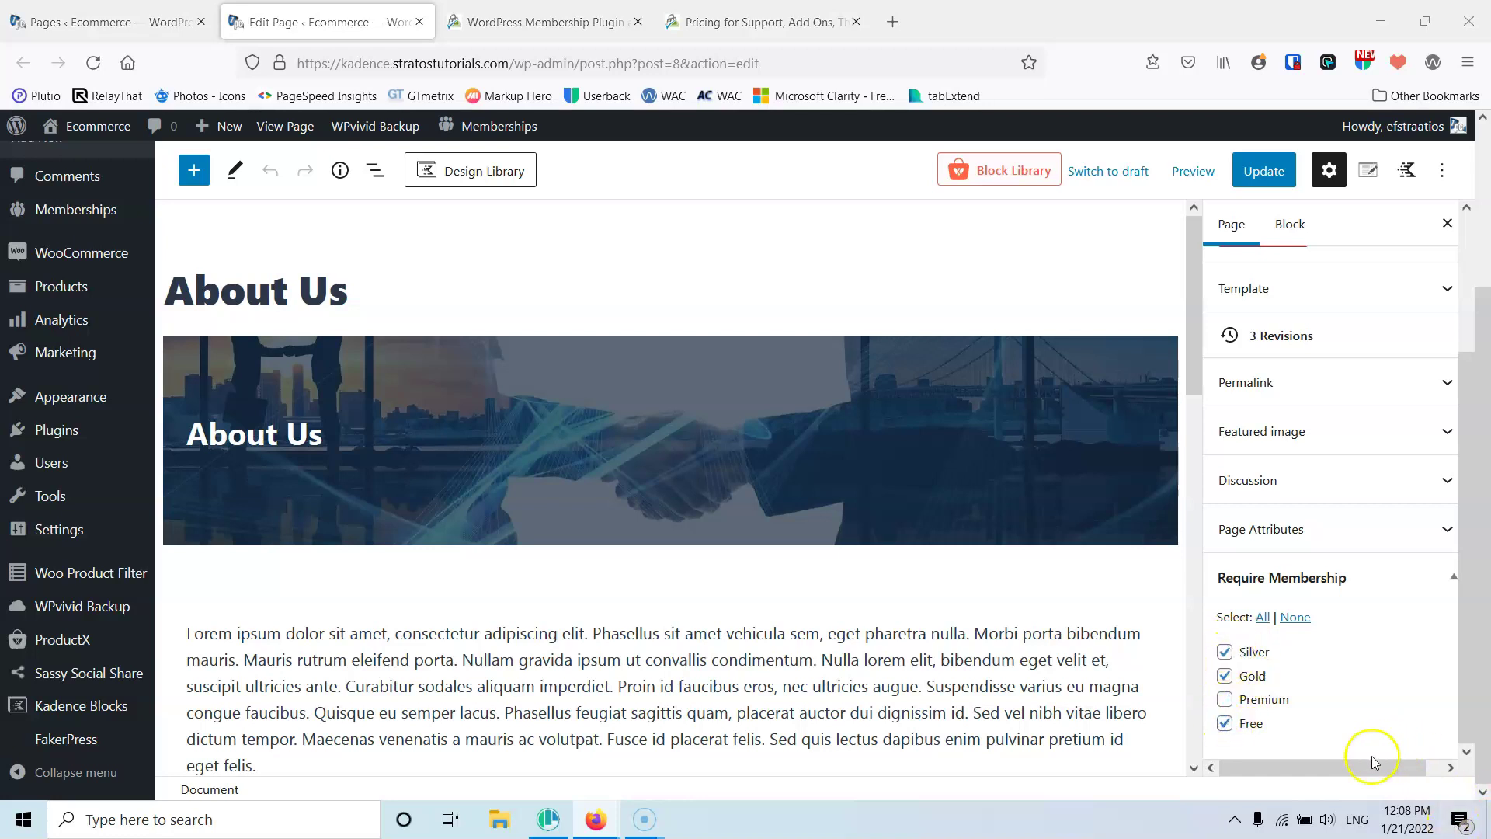
{"action": "left_click", "coordinate": [1226, 723]}
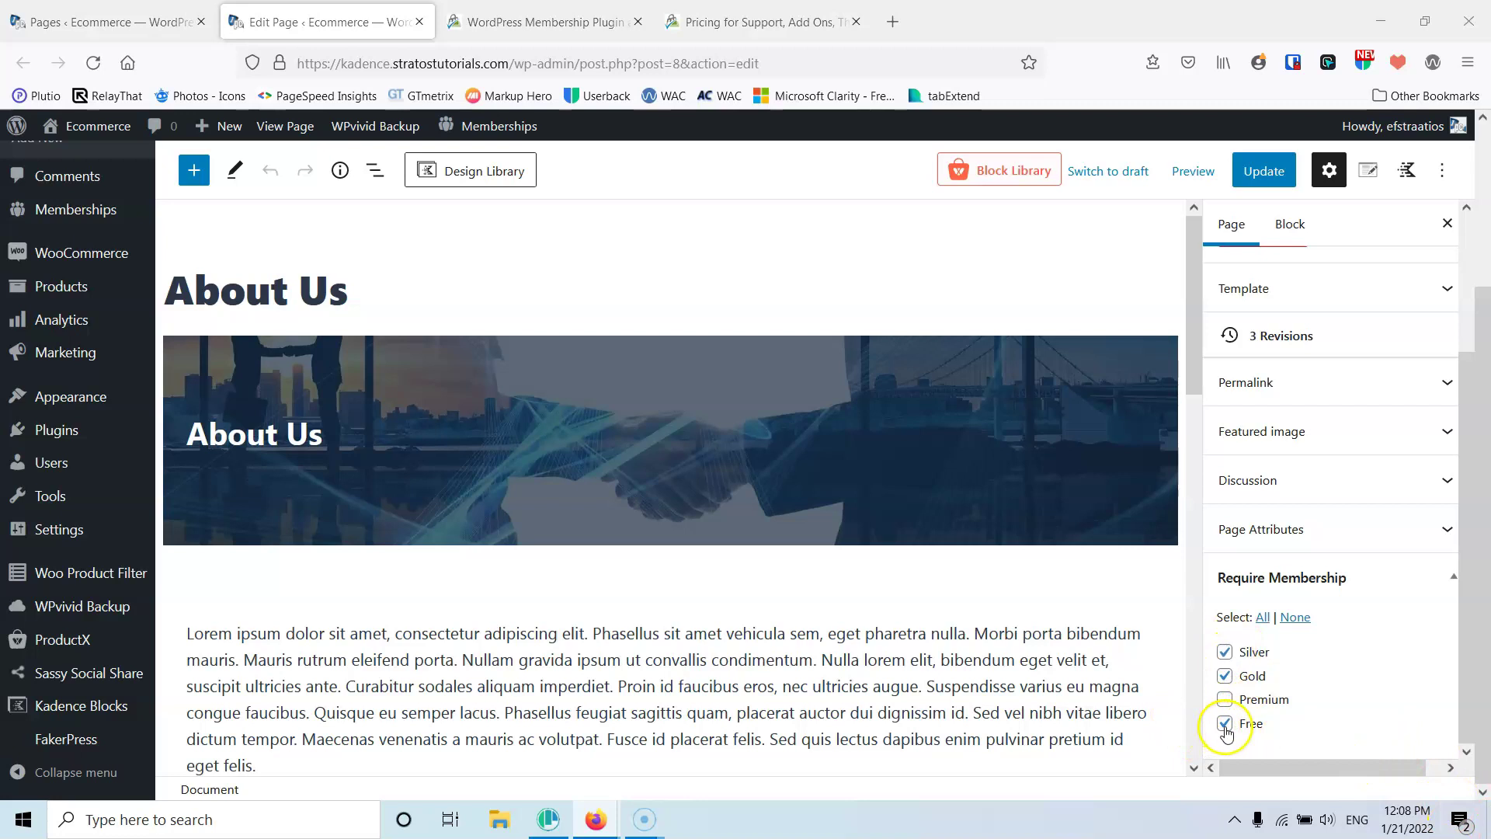
{"action": "left_click", "coordinate": [1225, 700]}
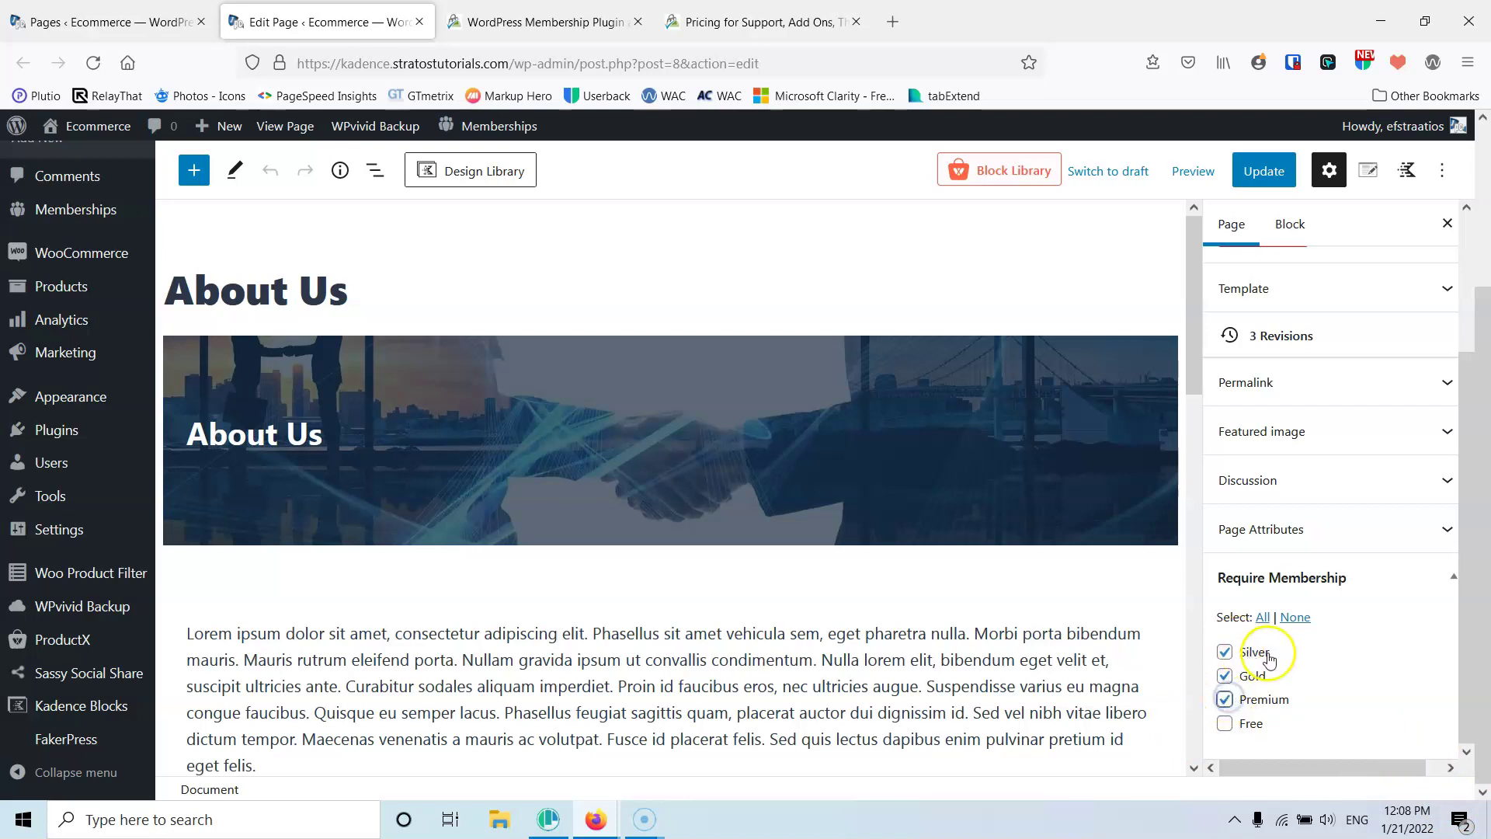
{"action": "left_click", "coordinate": [1261, 173]}
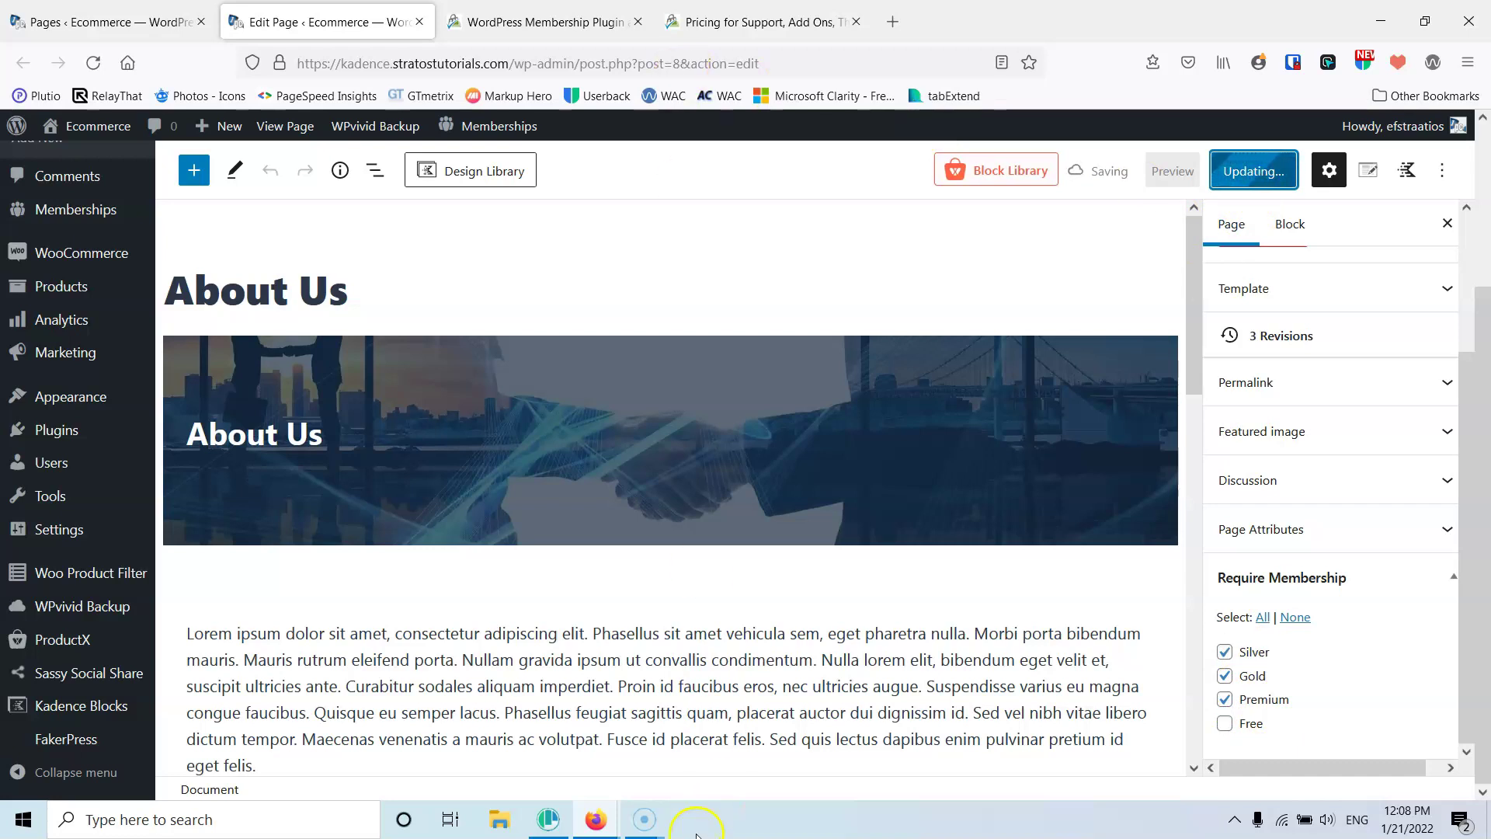
{"action": "left_click", "coordinate": [648, 820]}
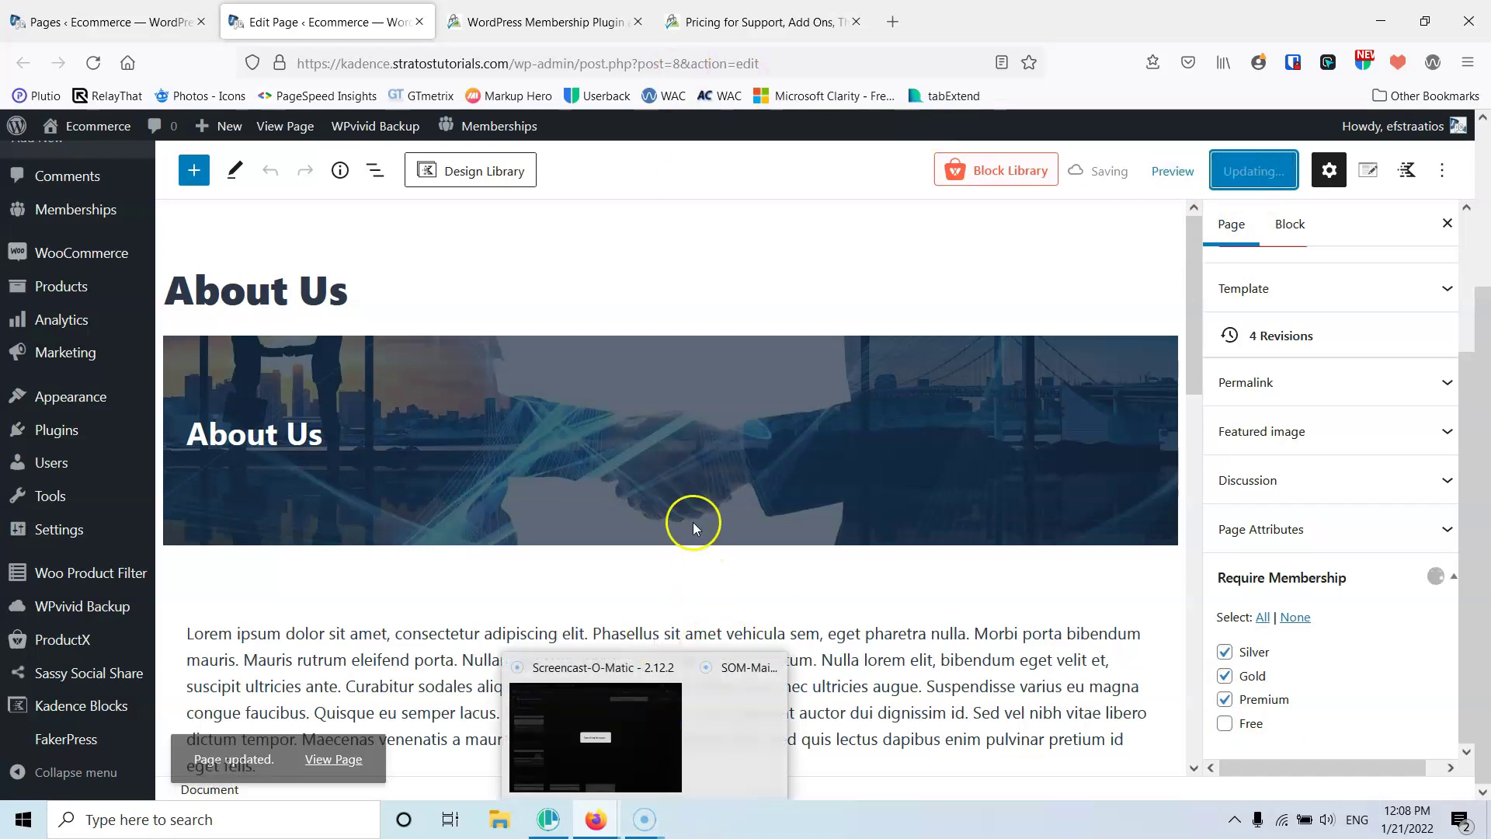
{"action": "left_click", "coordinate": [753, 503]}
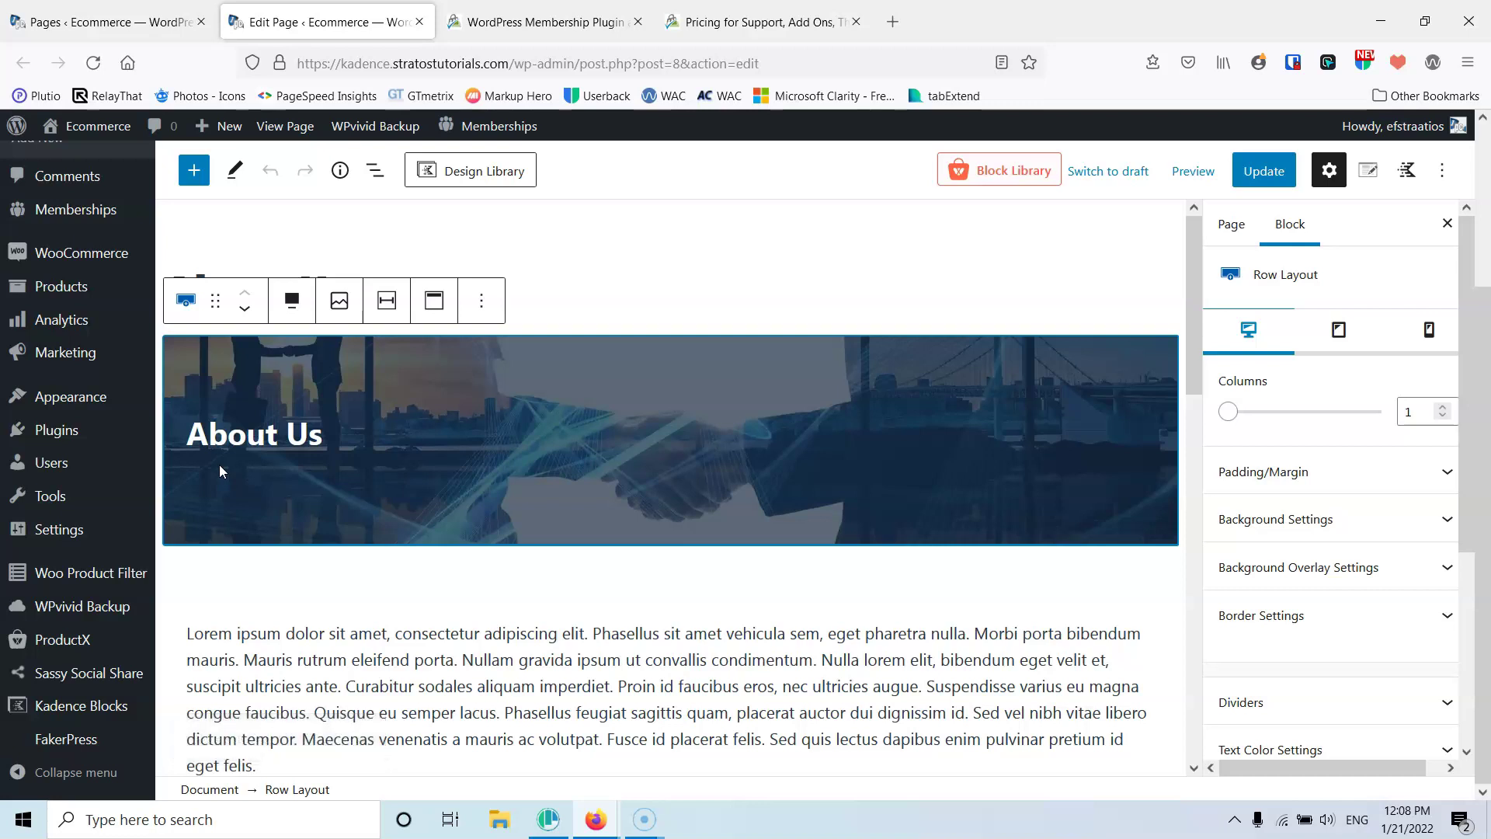
Open the Products > Add New form in a separate browser tab
{"action": "left_click", "coordinate": [426, 835]}
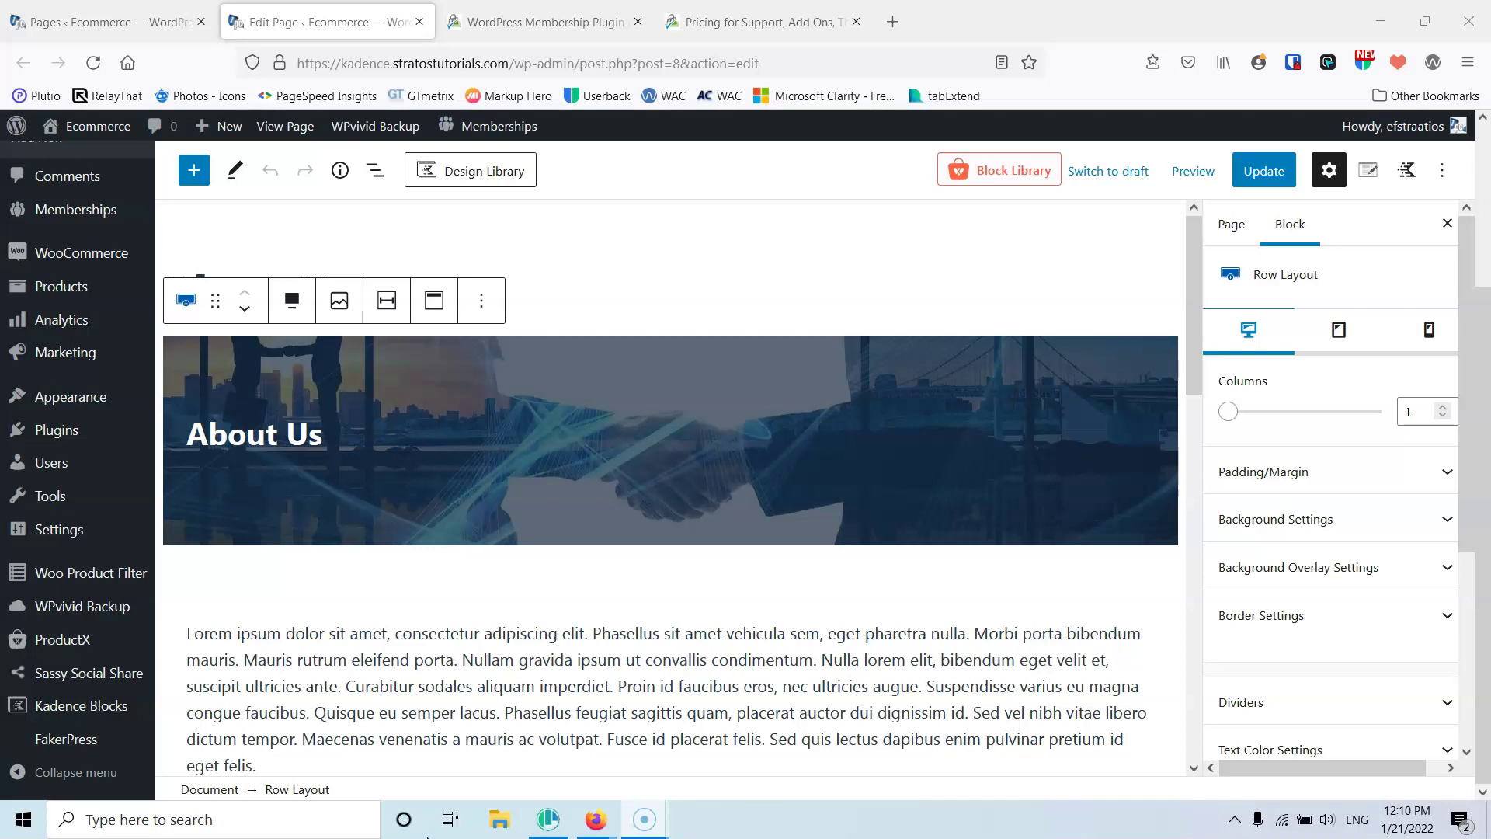
{"action": "mouse_move", "coordinate": [101, 259]}
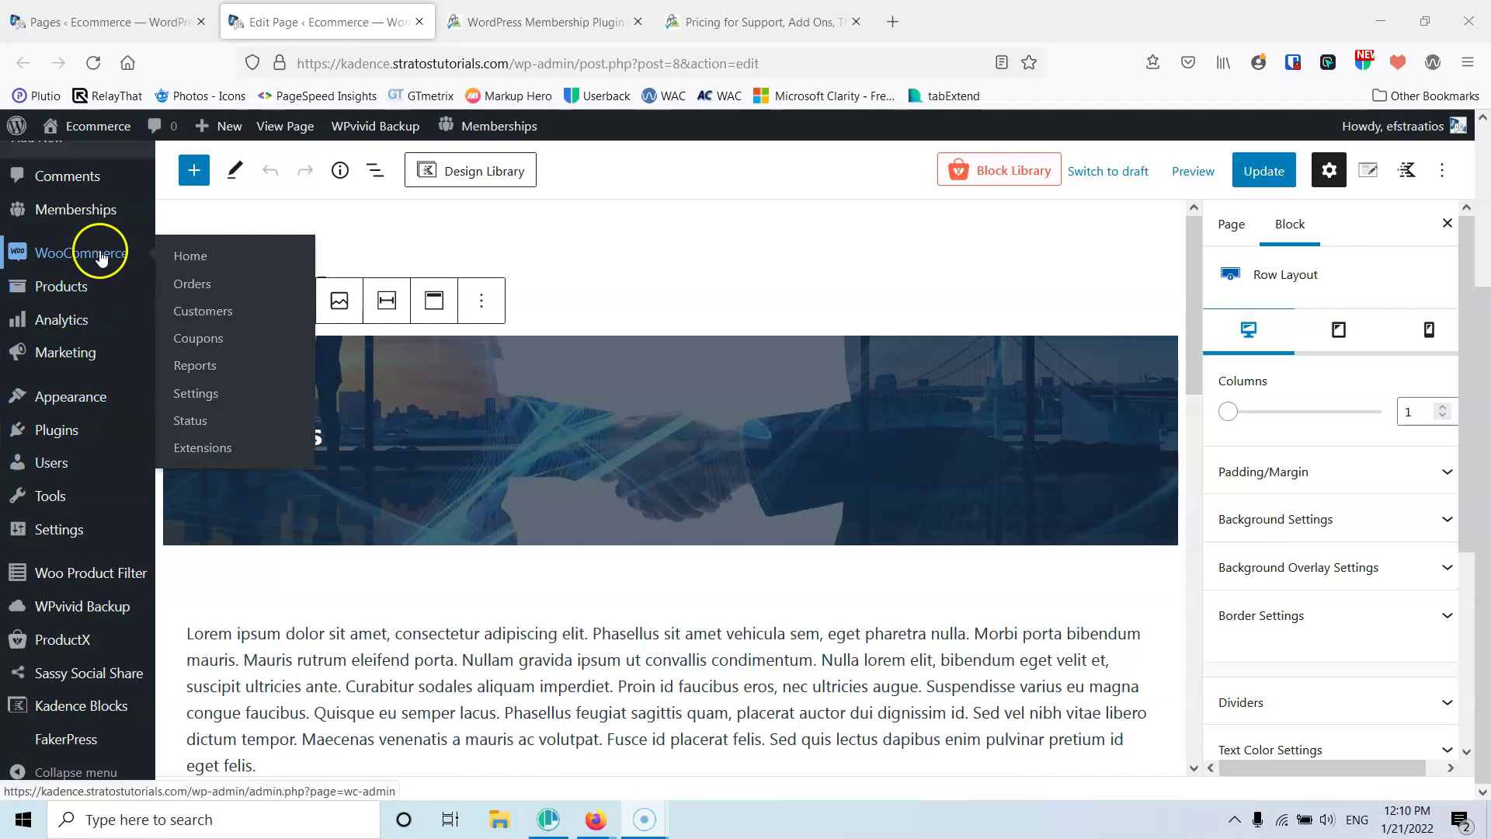
{"action": "mouse_move", "coordinate": [91, 289]}
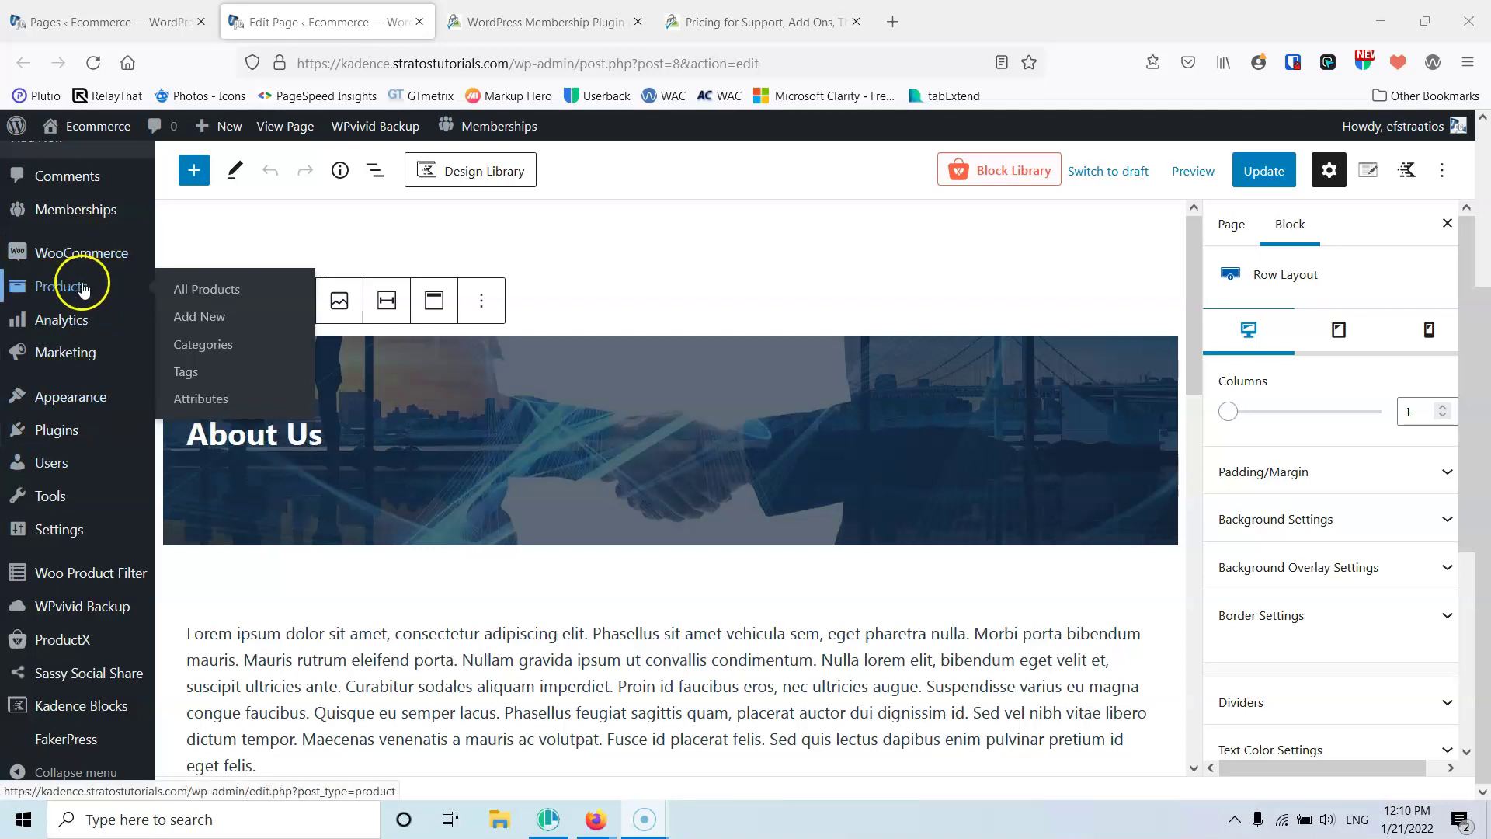
{"action": "middle_click", "coordinate": [201, 326]}
Name the new product 'Premium Level' and save it as a draft
{"action": "left_click", "coordinate": [544, 22]}
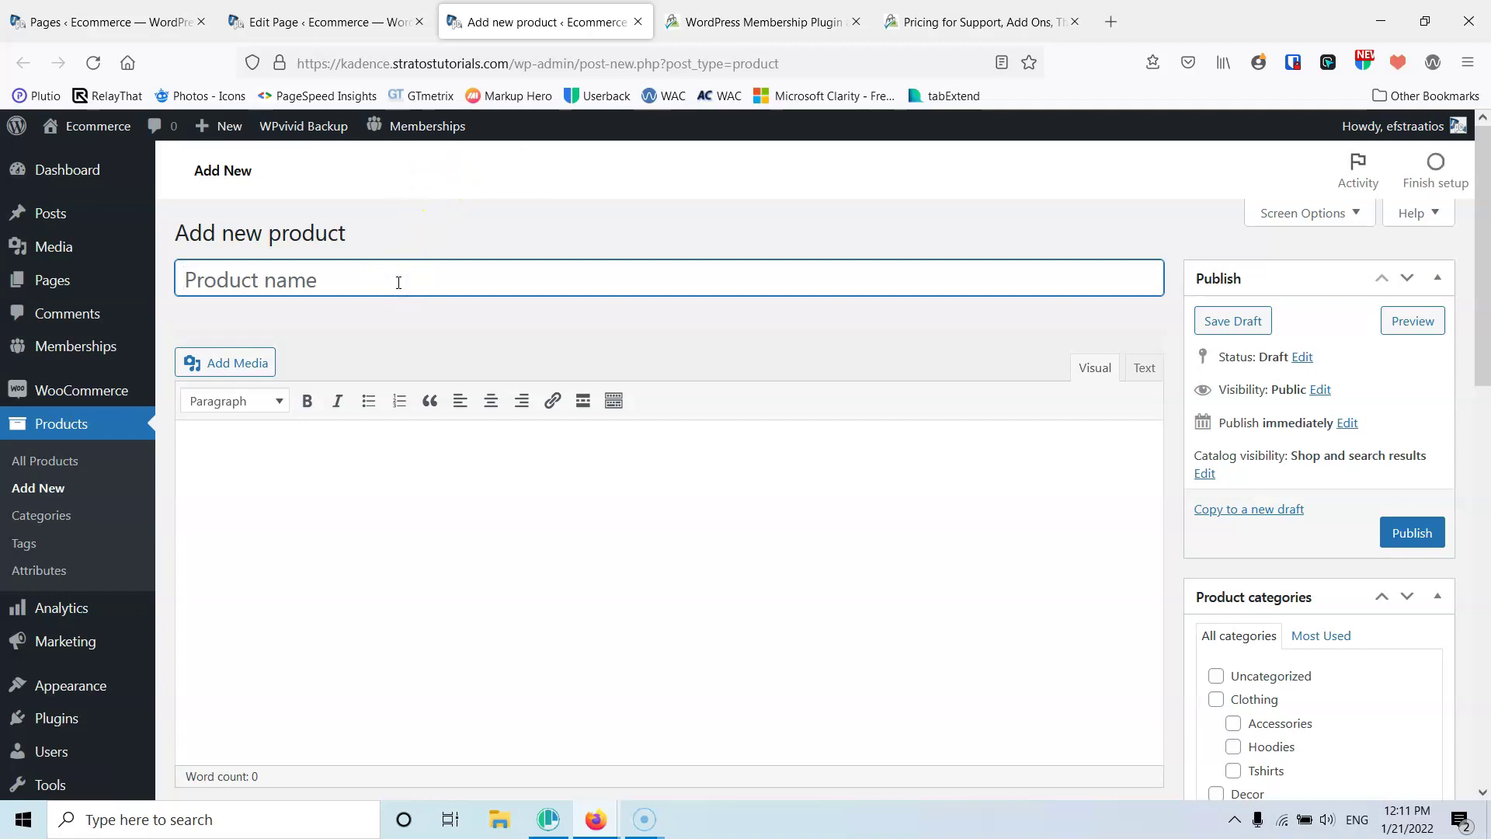
{"action": "type", "text": "Premium Level"}
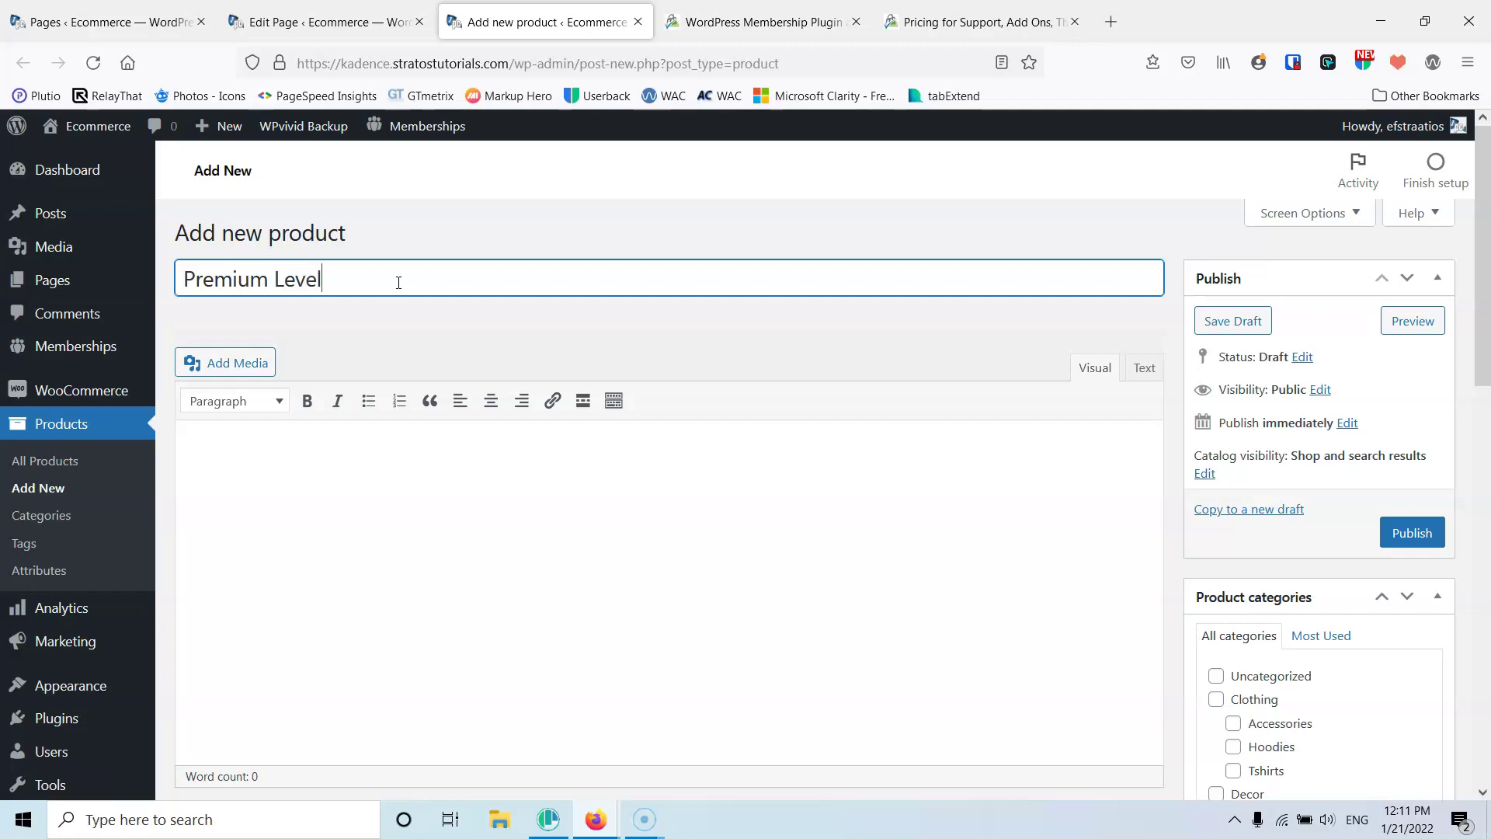
{"action": "left_click", "coordinate": [415, 466]}
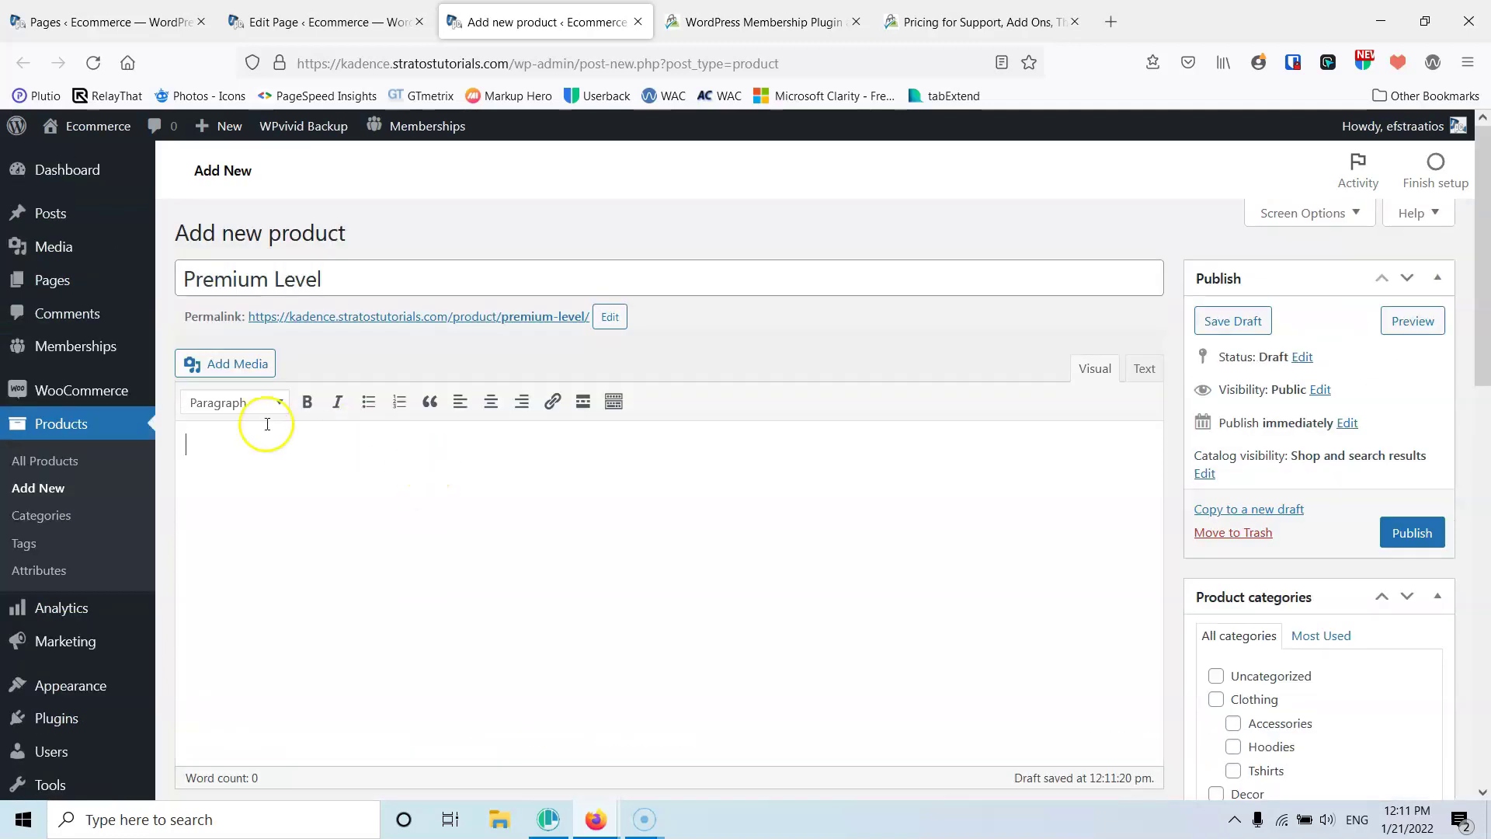
{"action": "scroll", "coordinate": [236, 461], "scroll_direction": "down", "scroll_amount": 5}
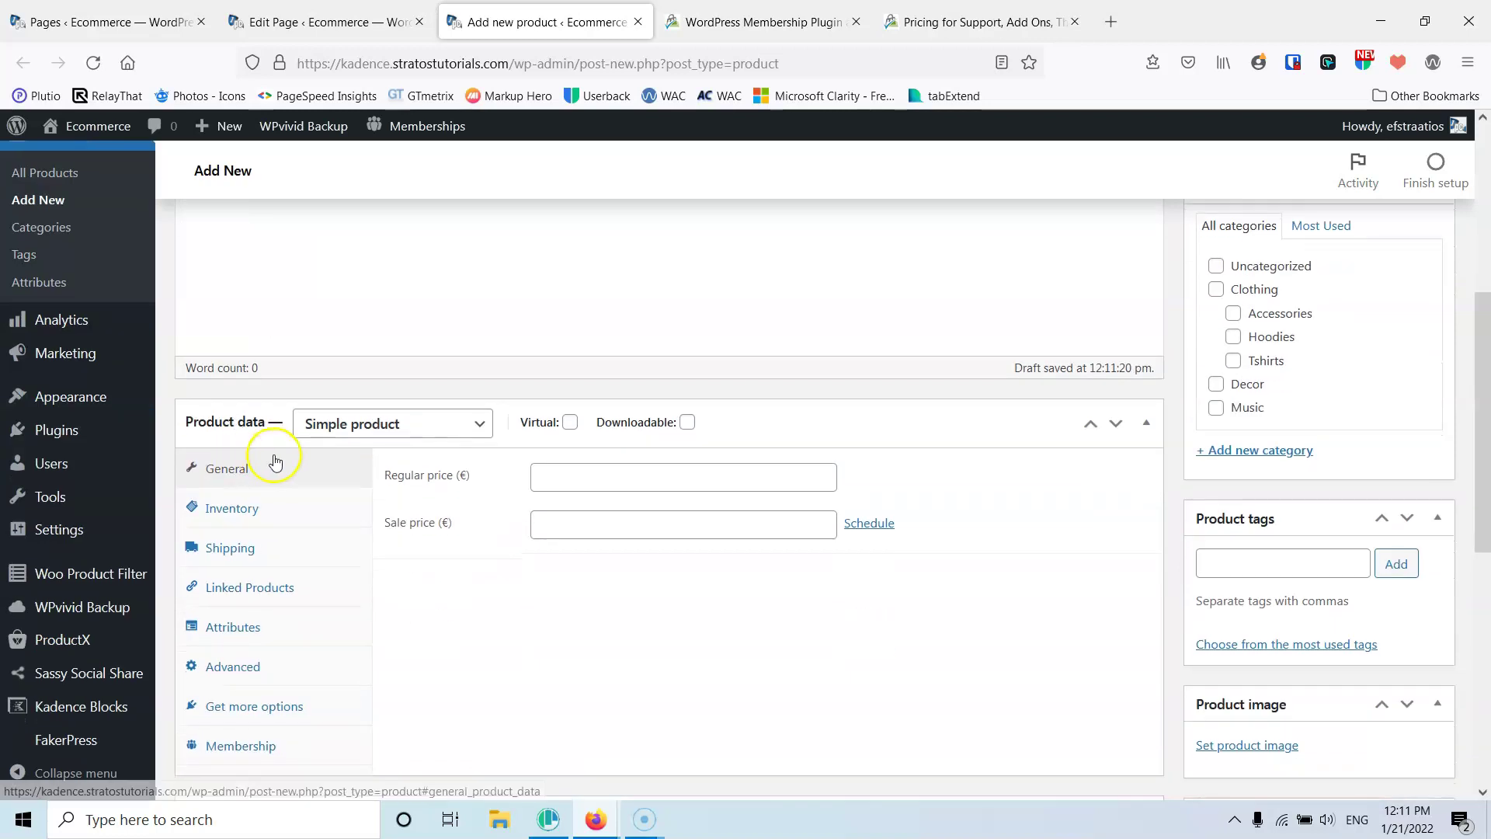
Set the product's regular price to 150 € and mark it as virtual
{"action": "left_click", "coordinate": [605, 471]}
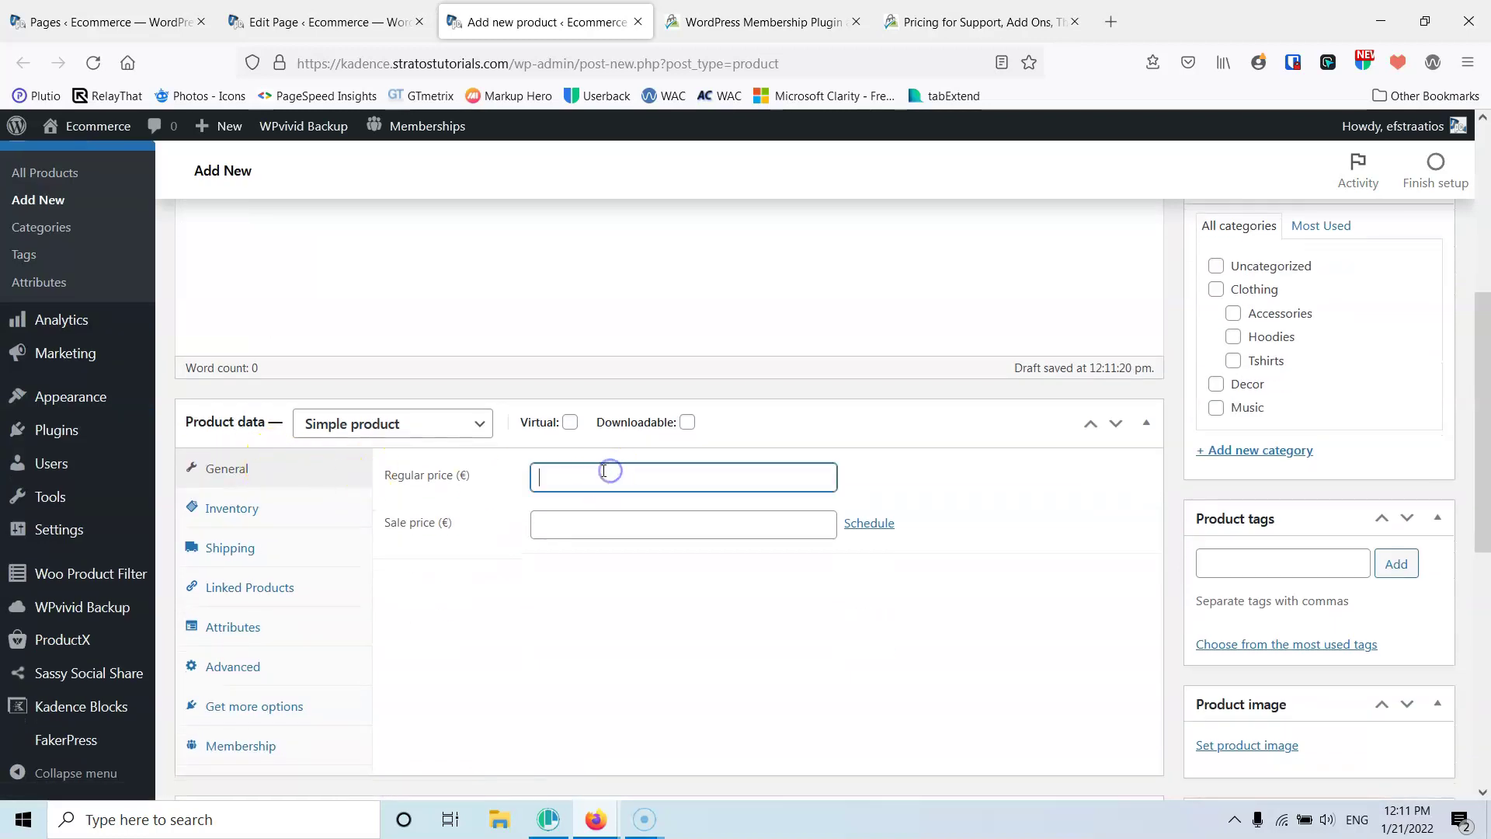
{"action": "type", "text": "150"}
{"action": "left_click", "coordinate": [576, 521]}
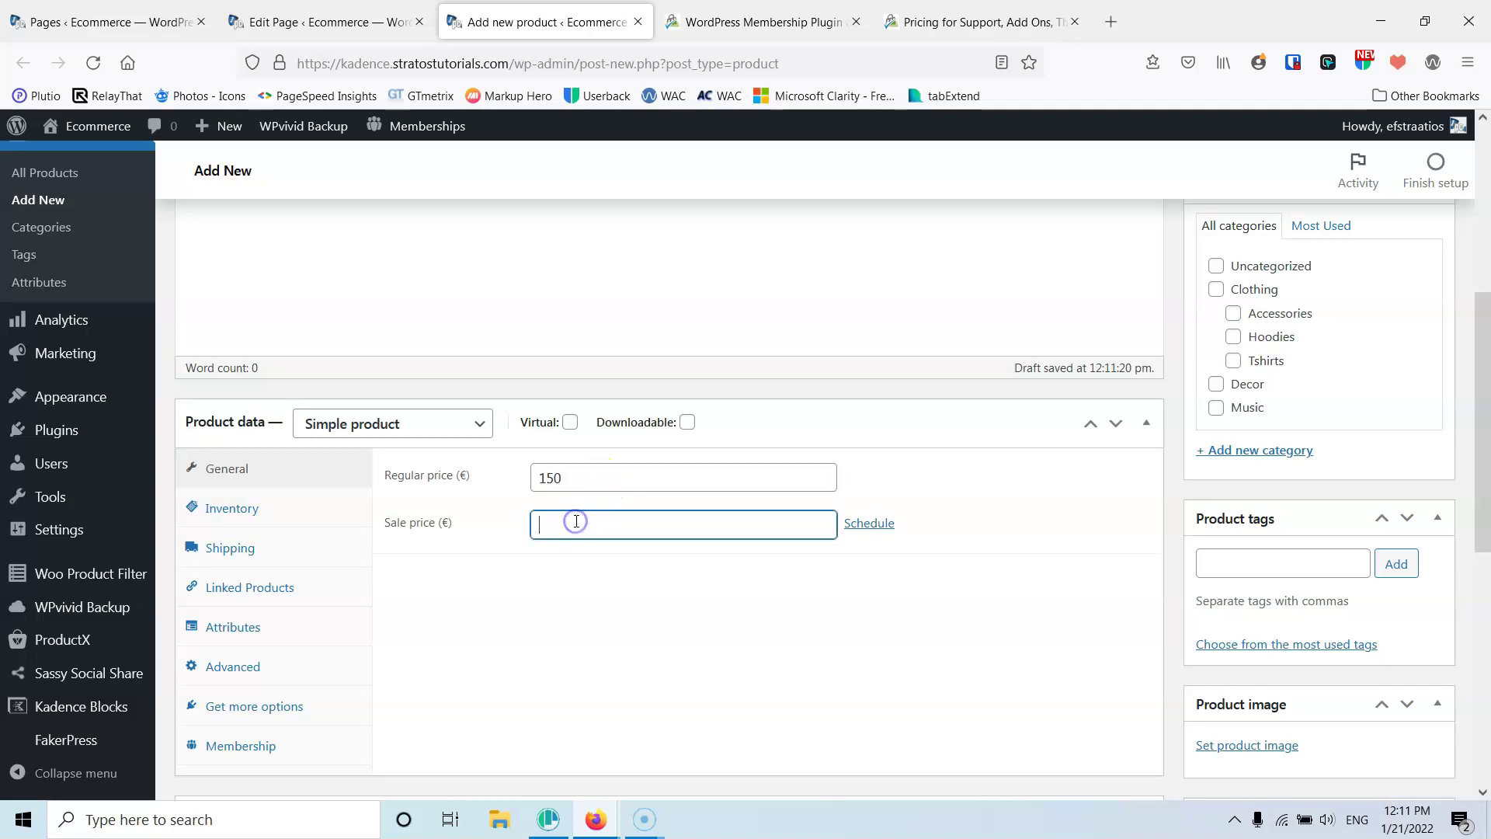
{"action": "scroll", "coordinate": [573, 523], "scroll_direction": "down", "scroll_amount": 4}
{"action": "scroll", "coordinate": [583, 500], "scroll_direction": "up", "scroll_amount": 3}
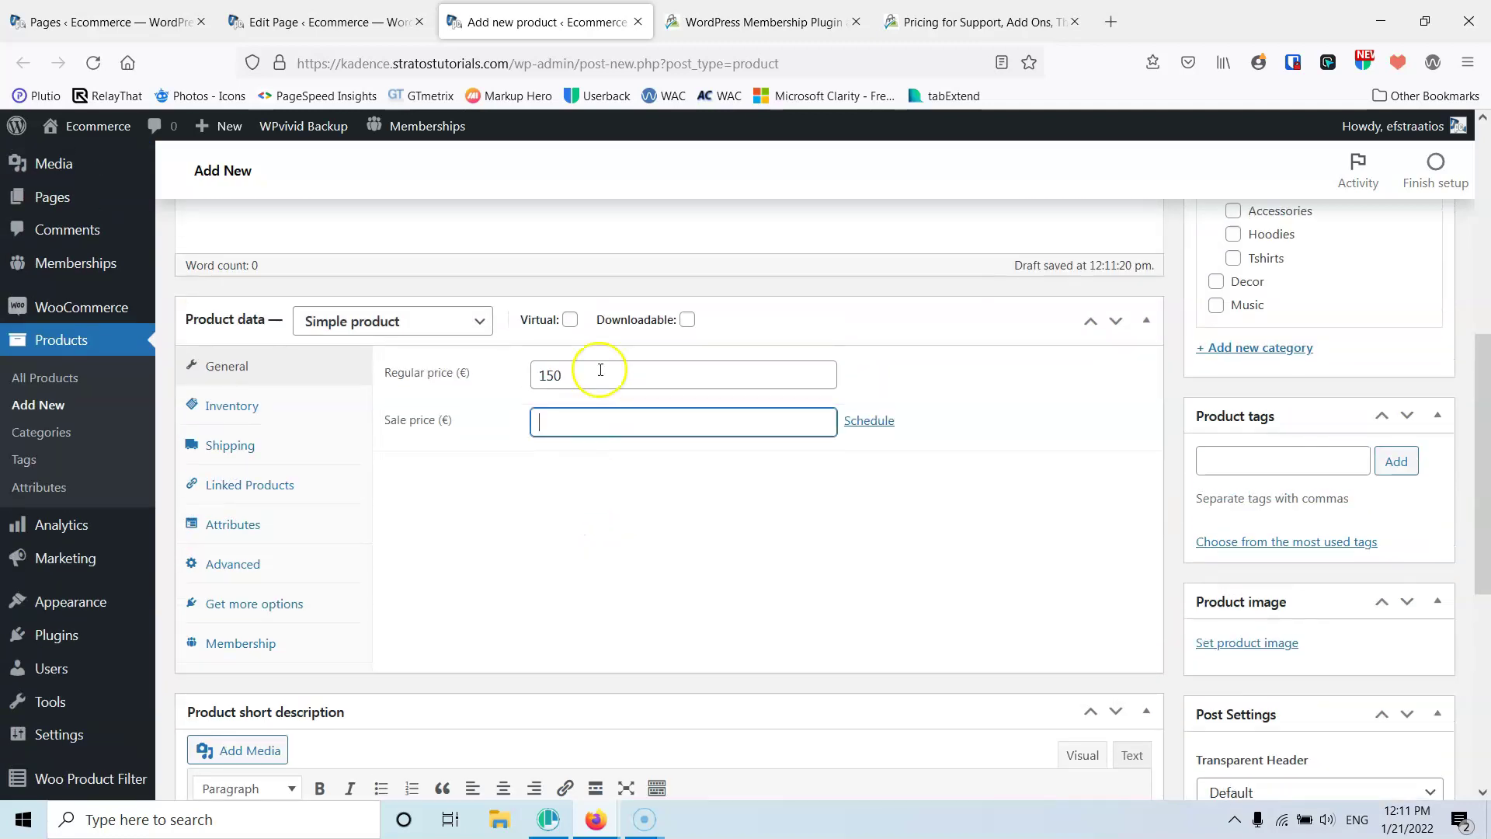
{"action": "left_click", "coordinate": [570, 322]}
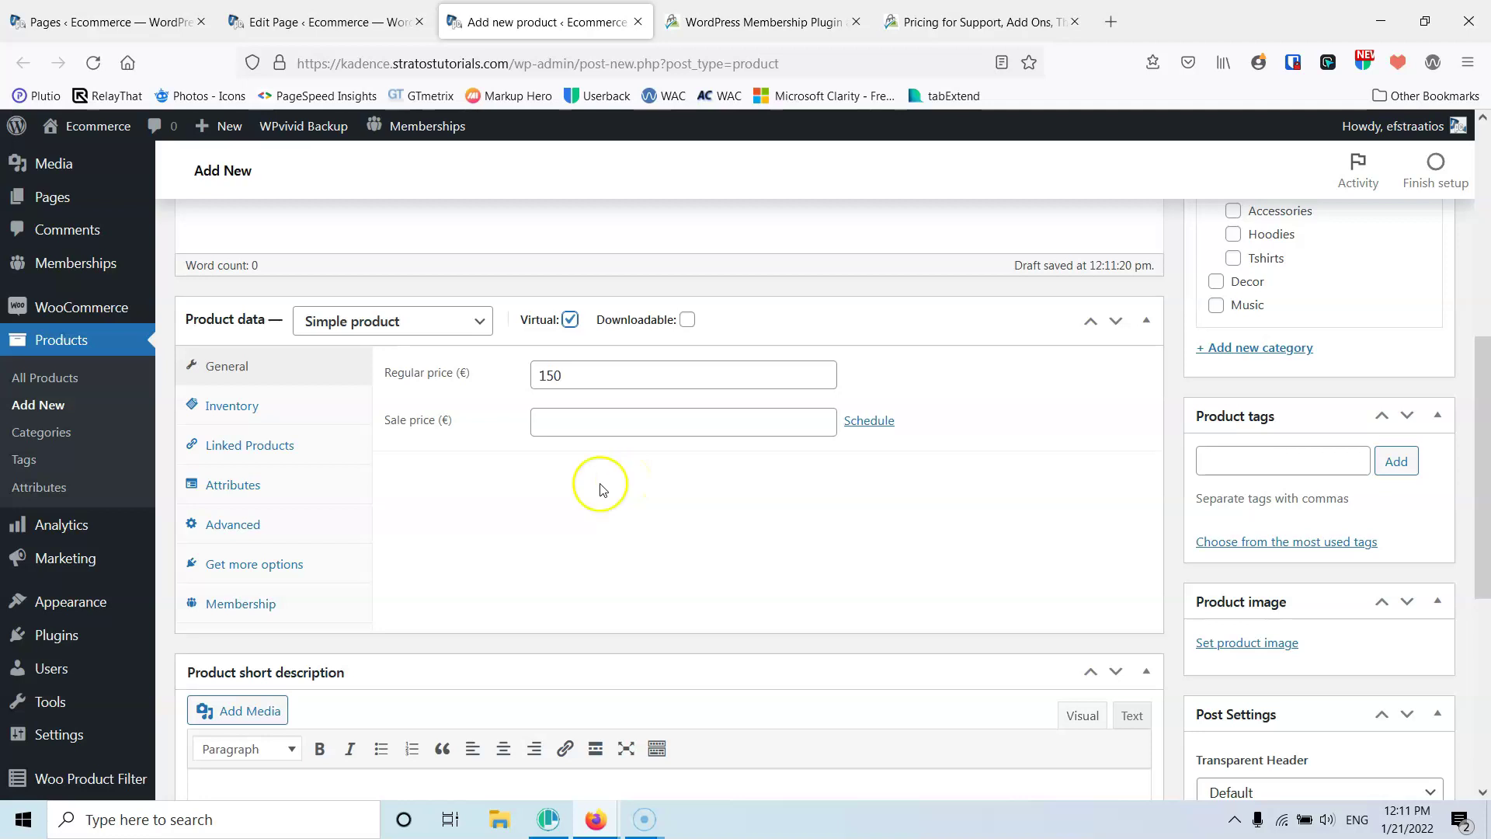
Make the product grant Premium membership, with Autocomplete Order Status enabled
{"action": "left_click", "coordinate": [269, 417]}
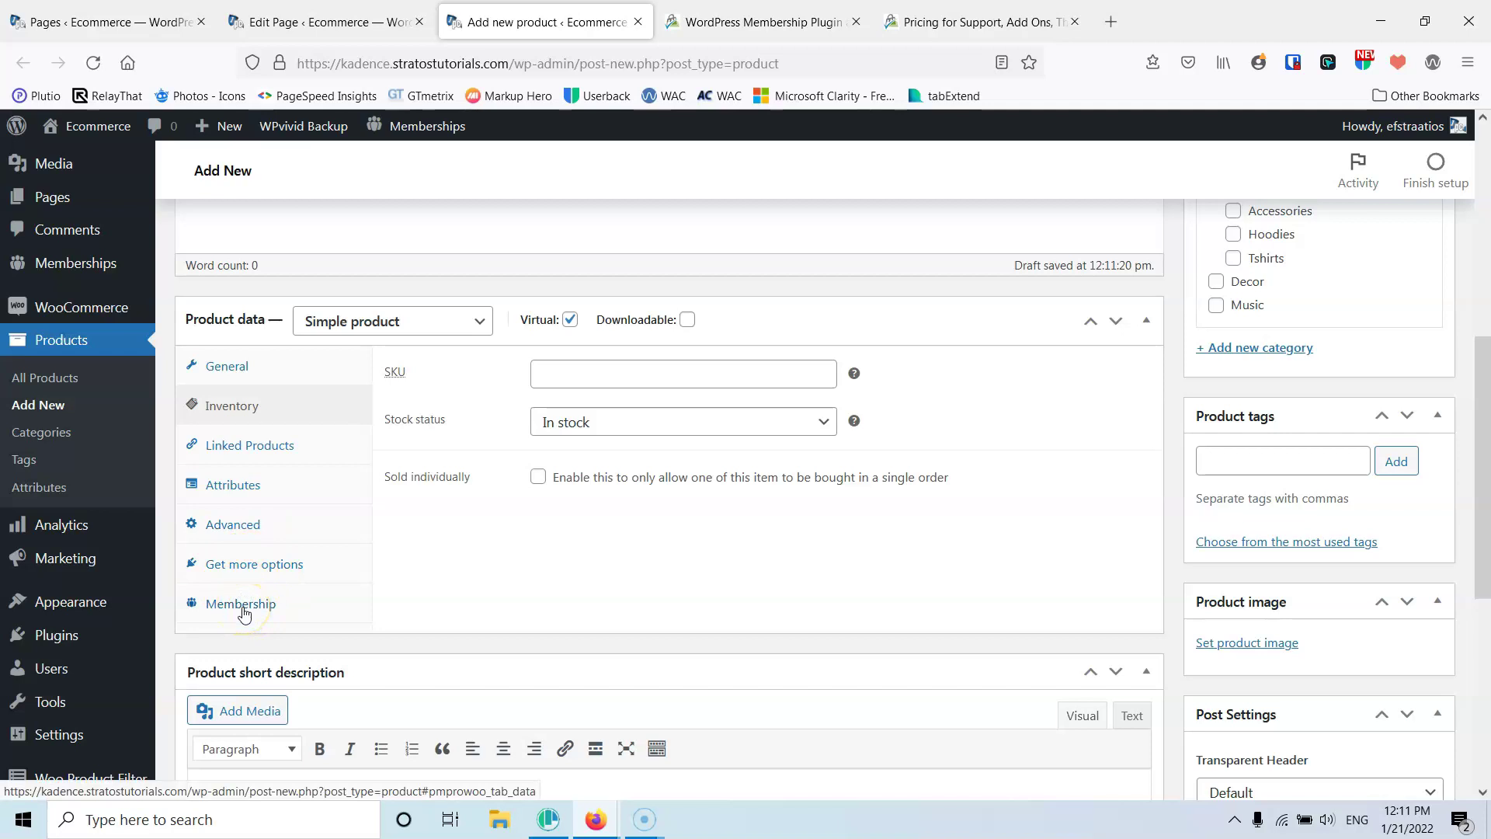
{"action": "left_click", "coordinate": [243, 606]}
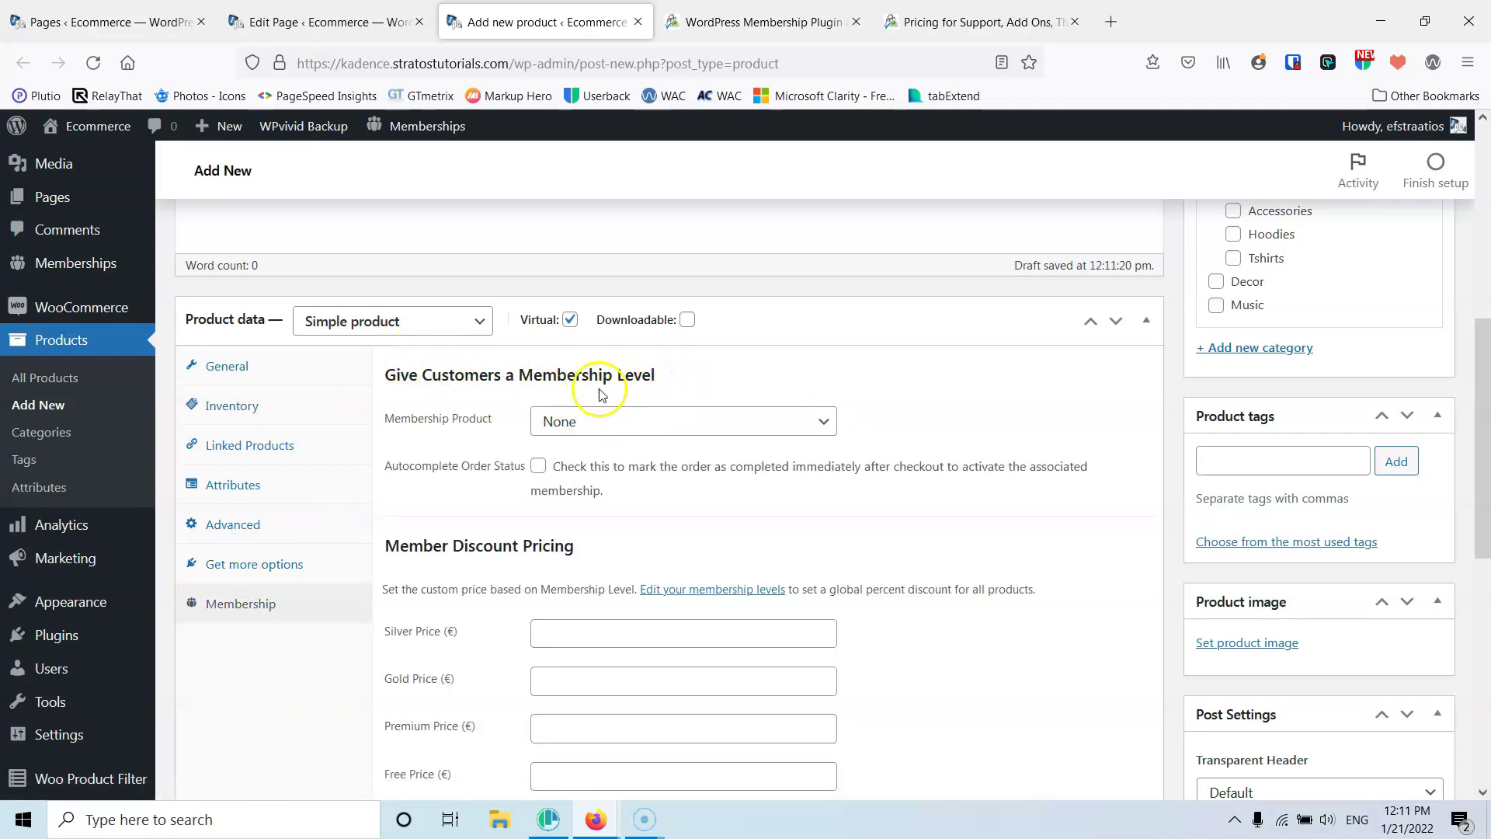
{"action": "left_click", "coordinate": [609, 433]}
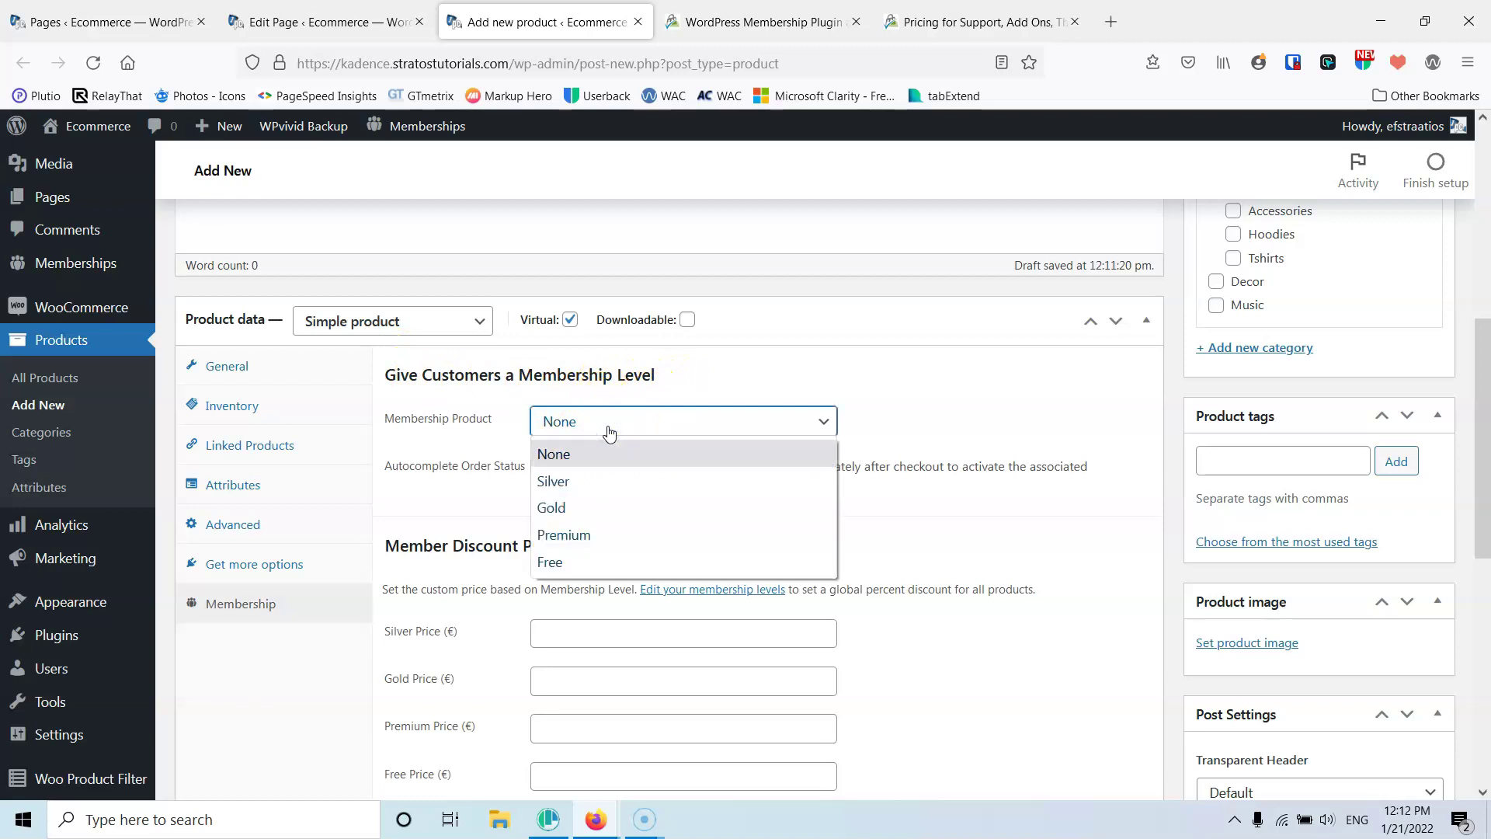
{"action": "left_click", "coordinate": [610, 534]}
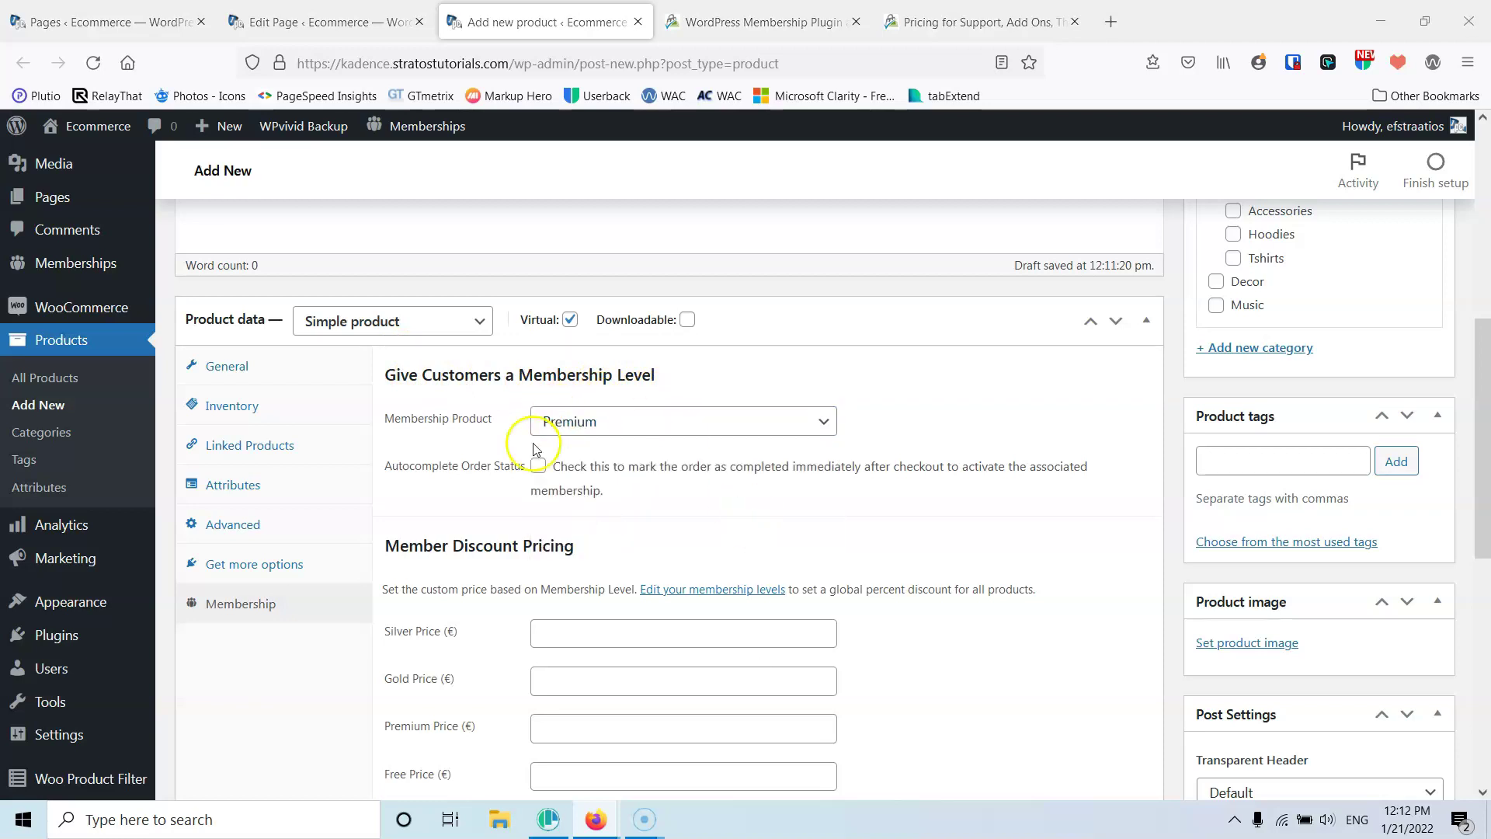
{"action": "left_click", "coordinate": [536, 468]}
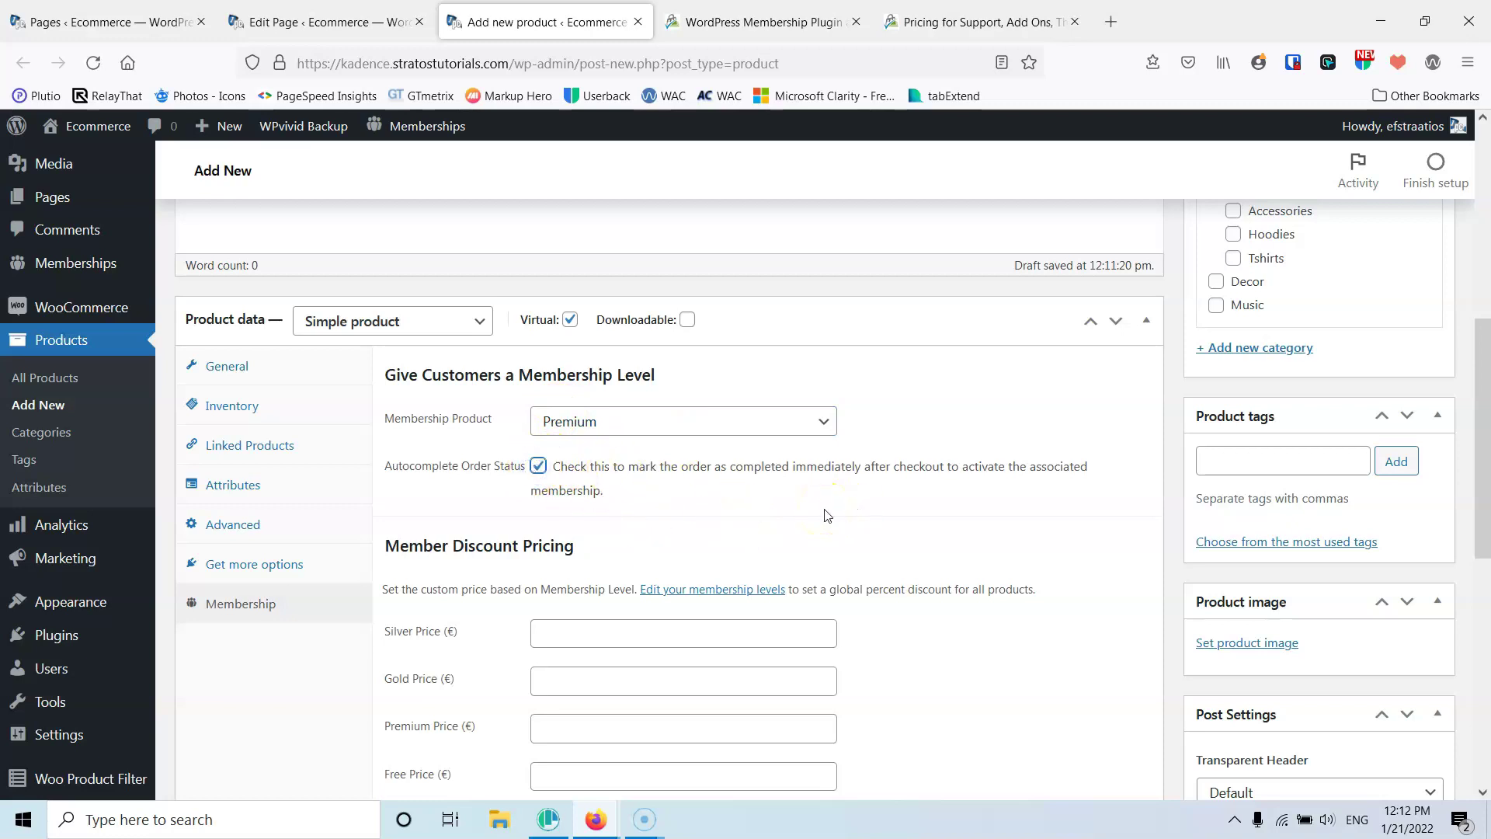
{"action": "scroll", "coordinate": [932, 466], "scroll_direction": "down", "scroll_amount": 2}
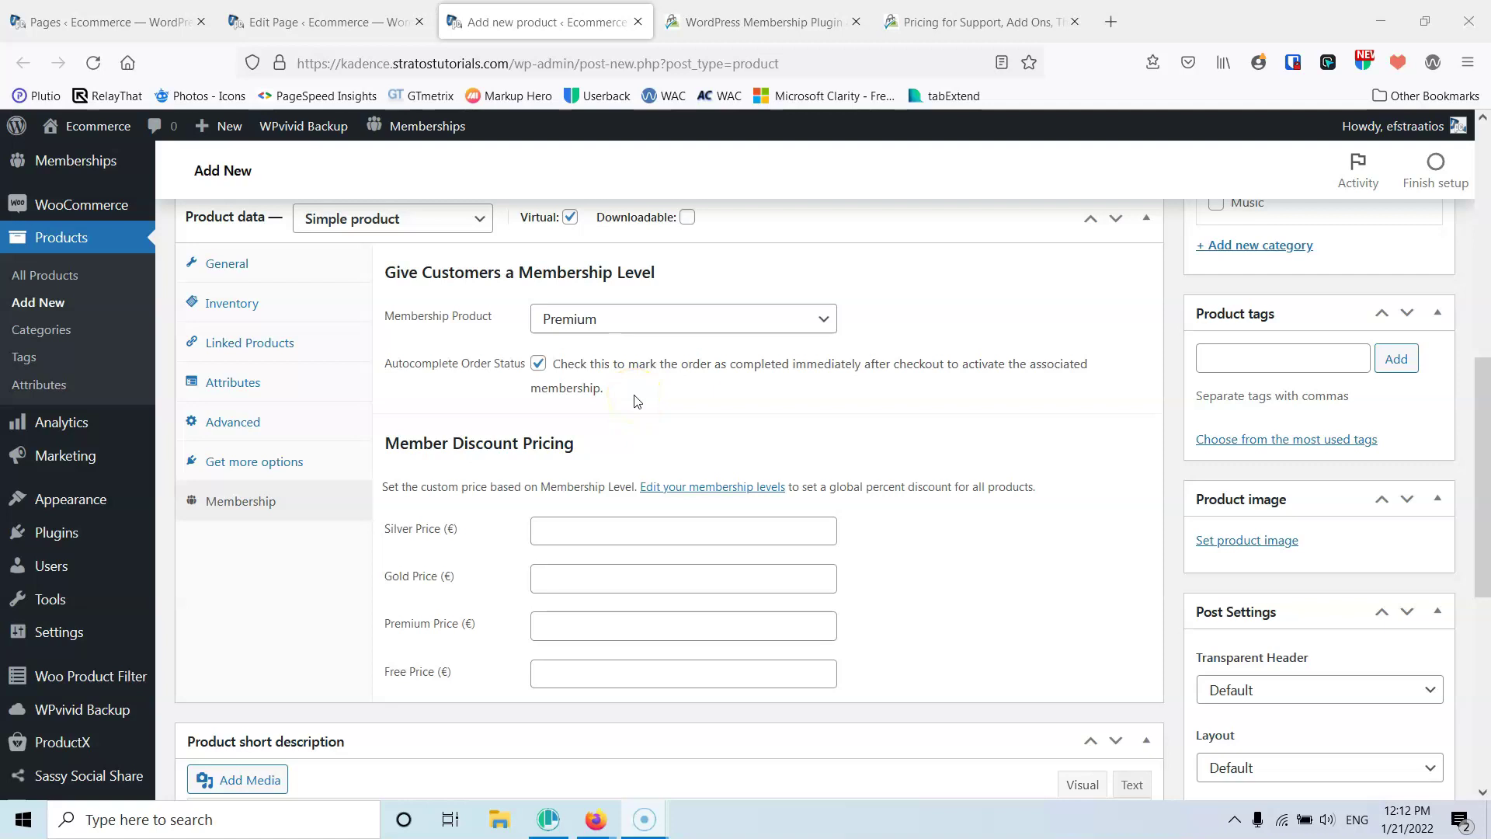
{"action": "scroll", "coordinate": [574, 392], "scroll_direction": "down", "scroll_amount": 2}
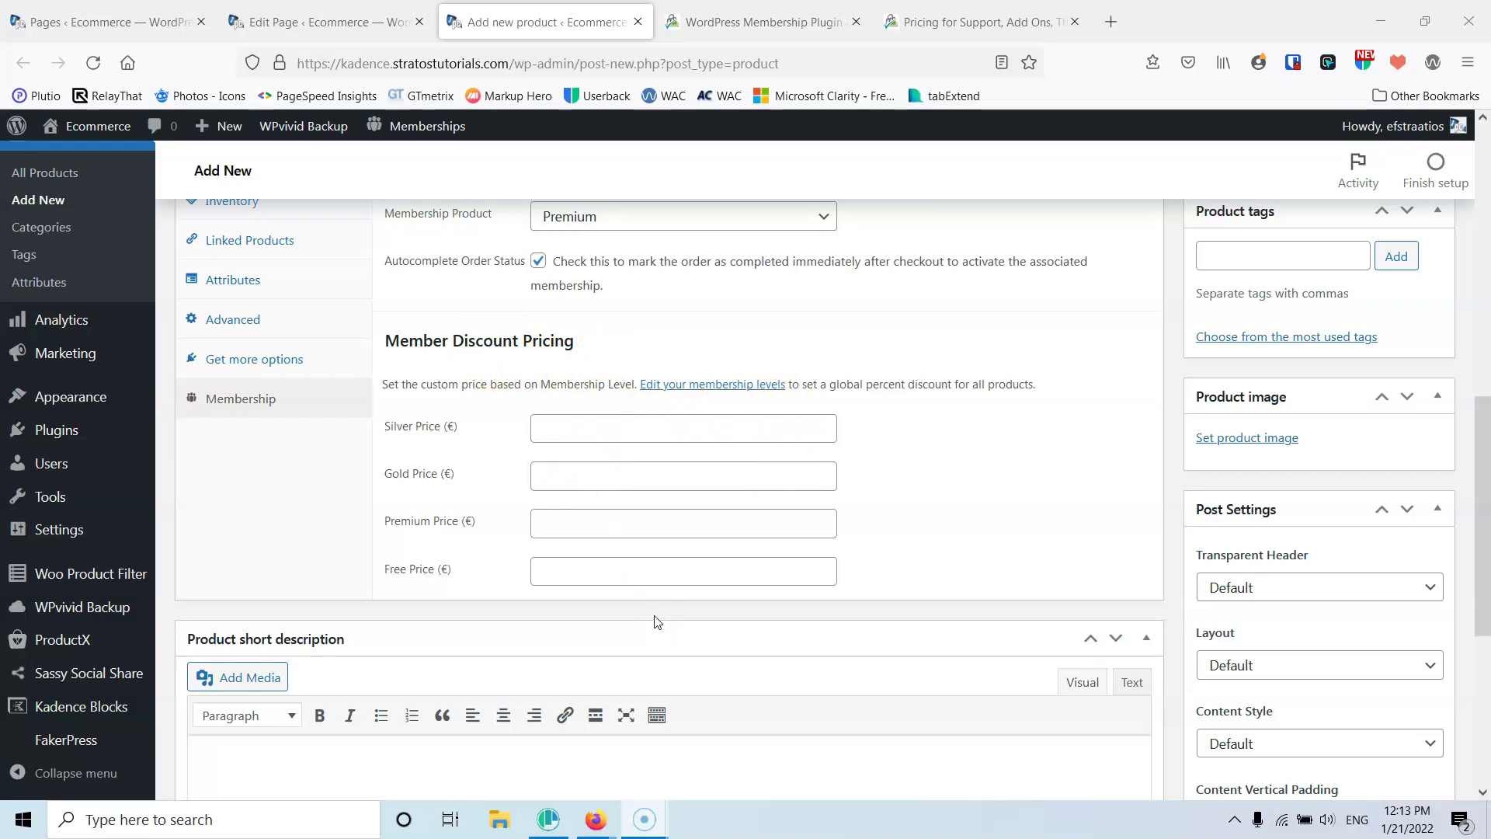
{"action": "left_click", "coordinate": [818, 768]}
{"action": "scroll", "coordinate": [819, 769], "scroll_direction": "up", "scroll_amount": 3}
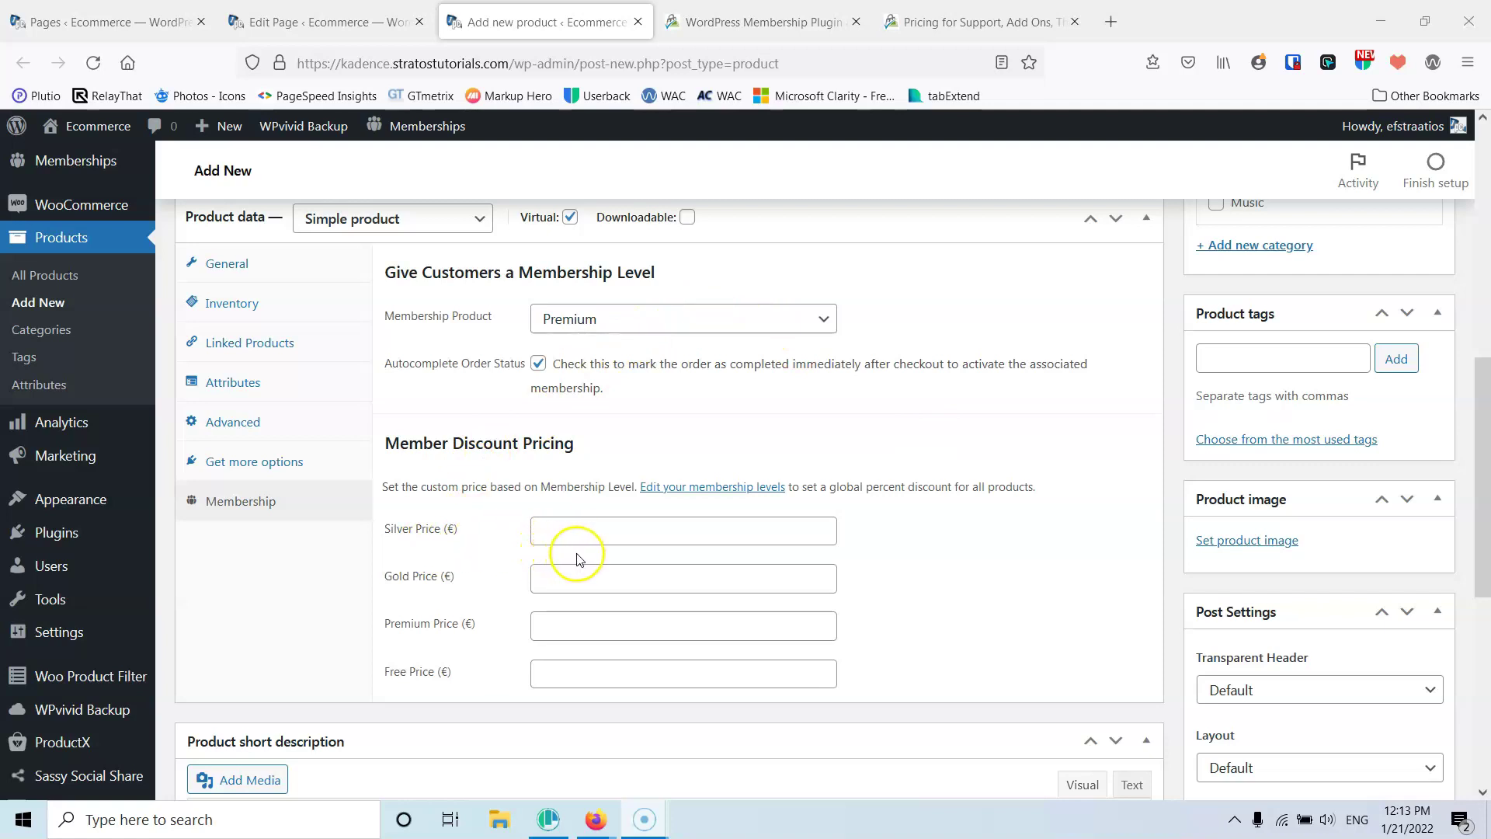
Briefly switch the granted level to Silver, then set it back to Premium
{"action": "left_click", "coordinate": [609, 326]}
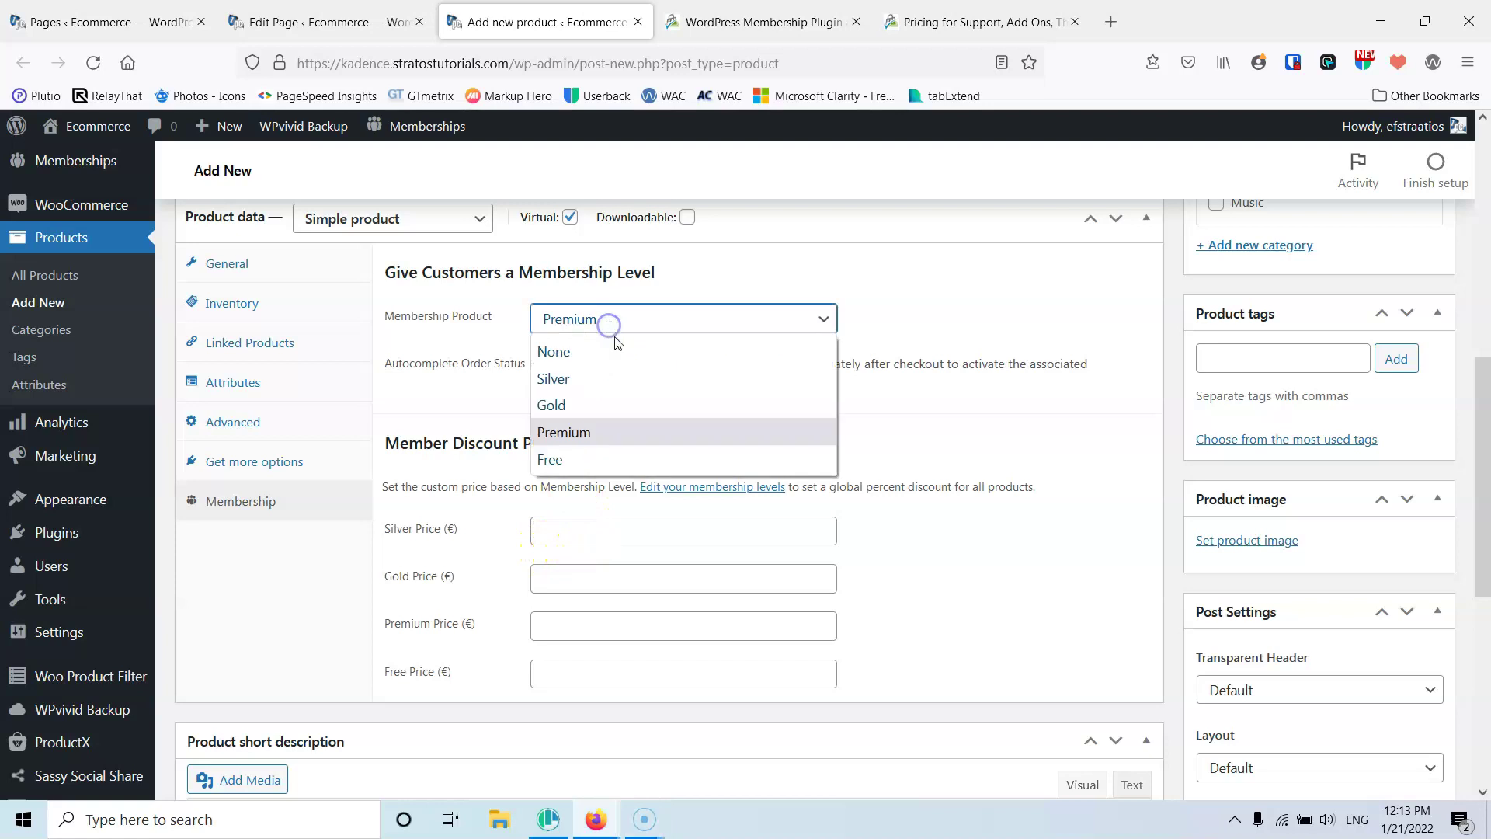
{"action": "left_click", "coordinate": [597, 379]}
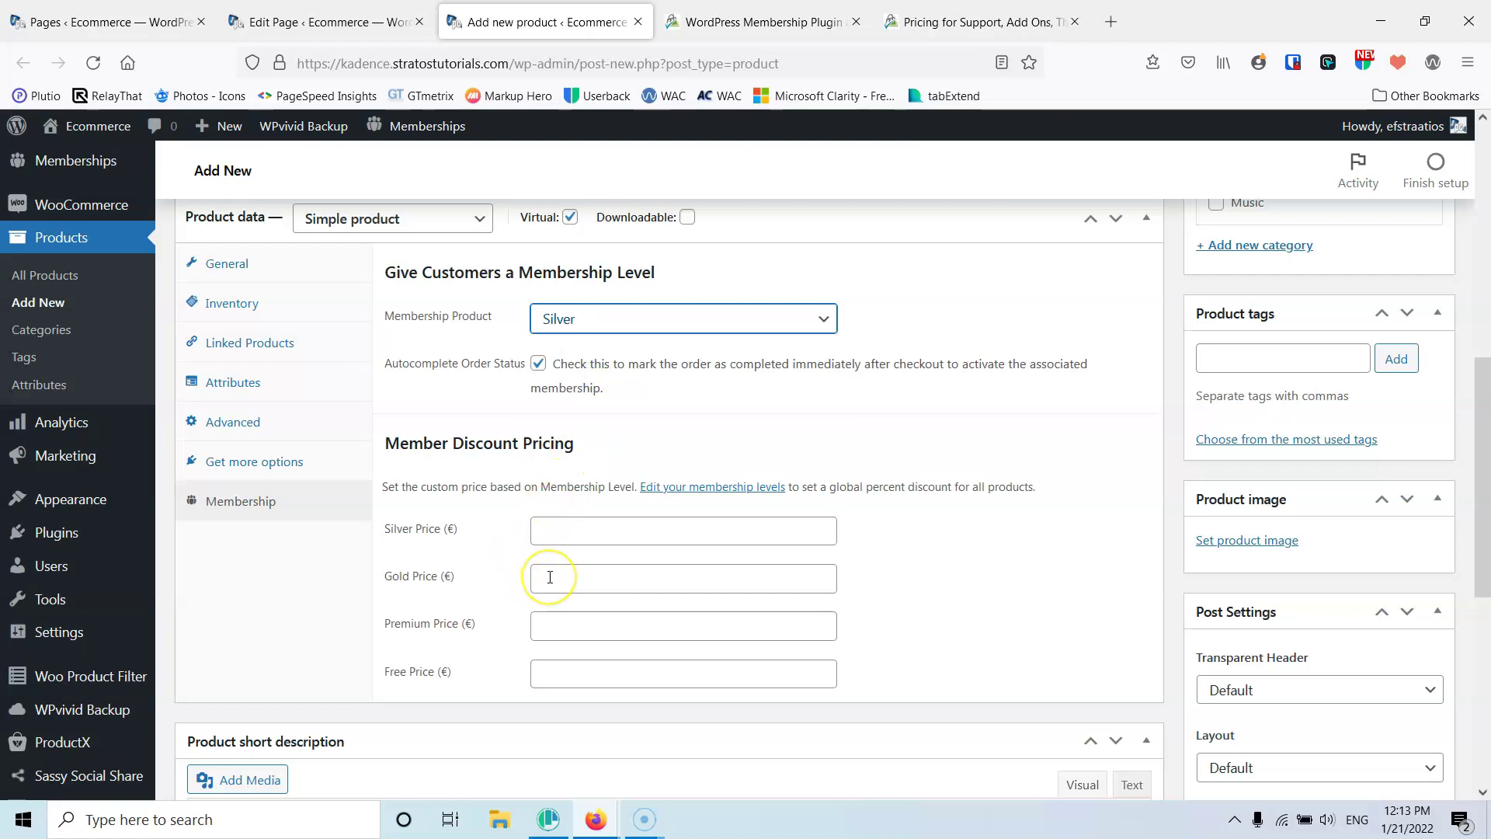
{"action": "left_click", "coordinate": [621, 320]}
{"action": "left_click", "coordinate": [571, 432]}
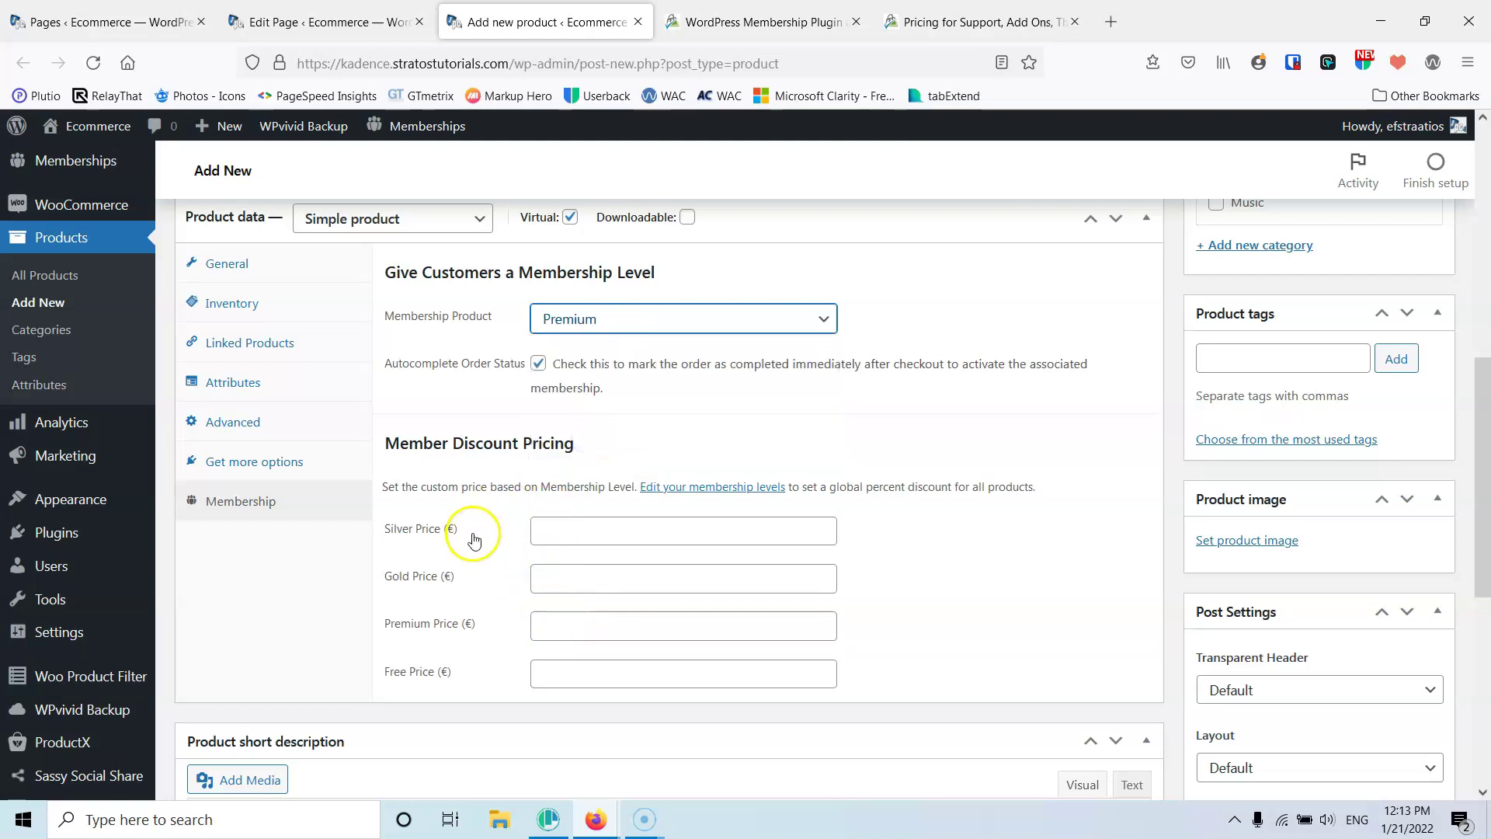
{"action": "scroll", "coordinate": [476, 536], "scroll_direction": "down", "scroll_amount": 4}
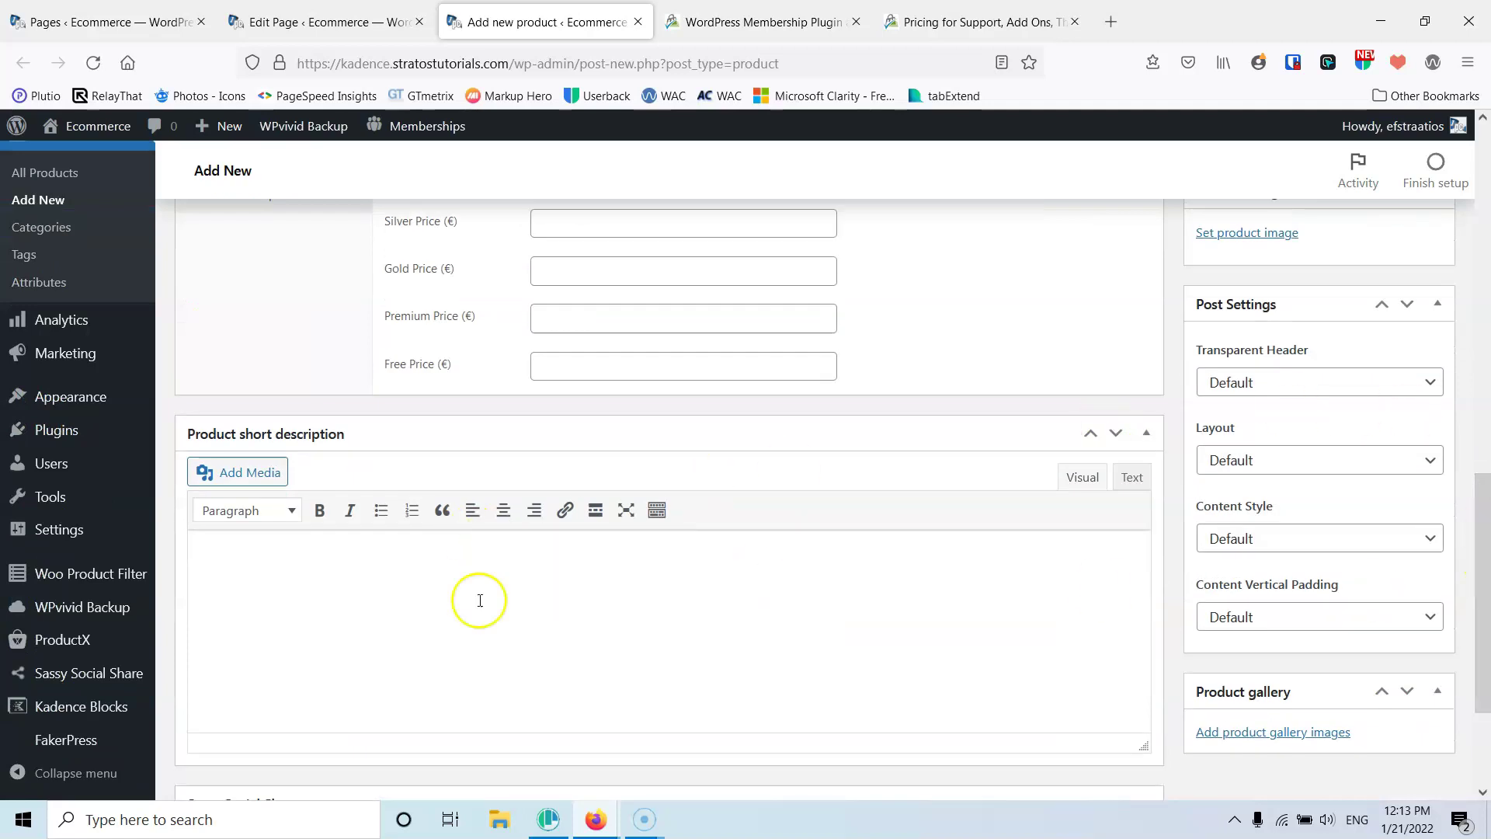
{"action": "scroll", "coordinate": [1088, 616], "scroll_direction": "down", "scroll_amount": 3}
{"action": "scroll", "coordinate": [1092, 616], "scroll_direction": "up", "scroll_amount": 15}
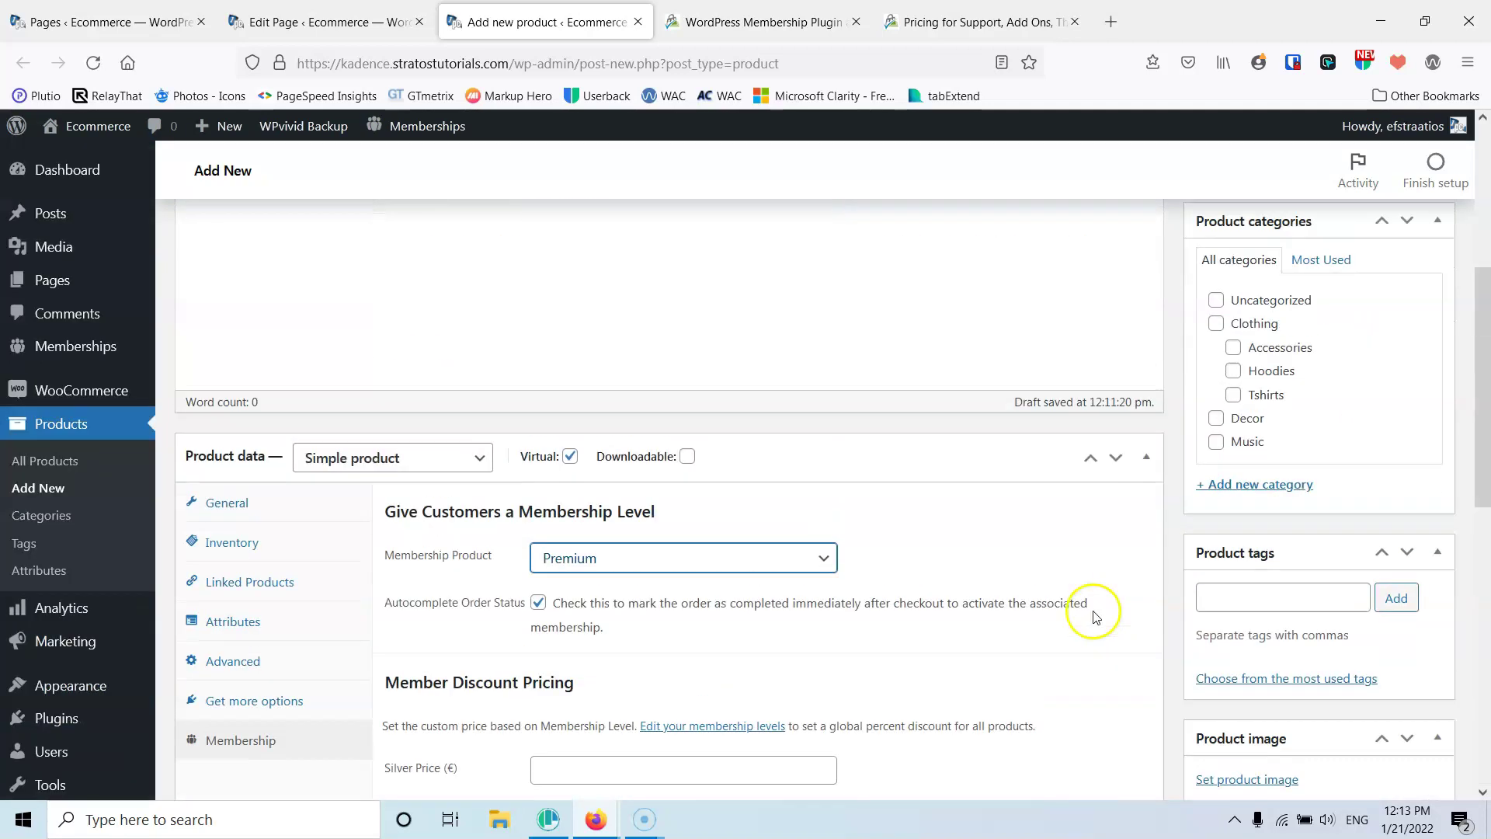
Publish the Premium Level product and confirm it went live
{"action": "left_click", "coordinate": [1413, 536]}
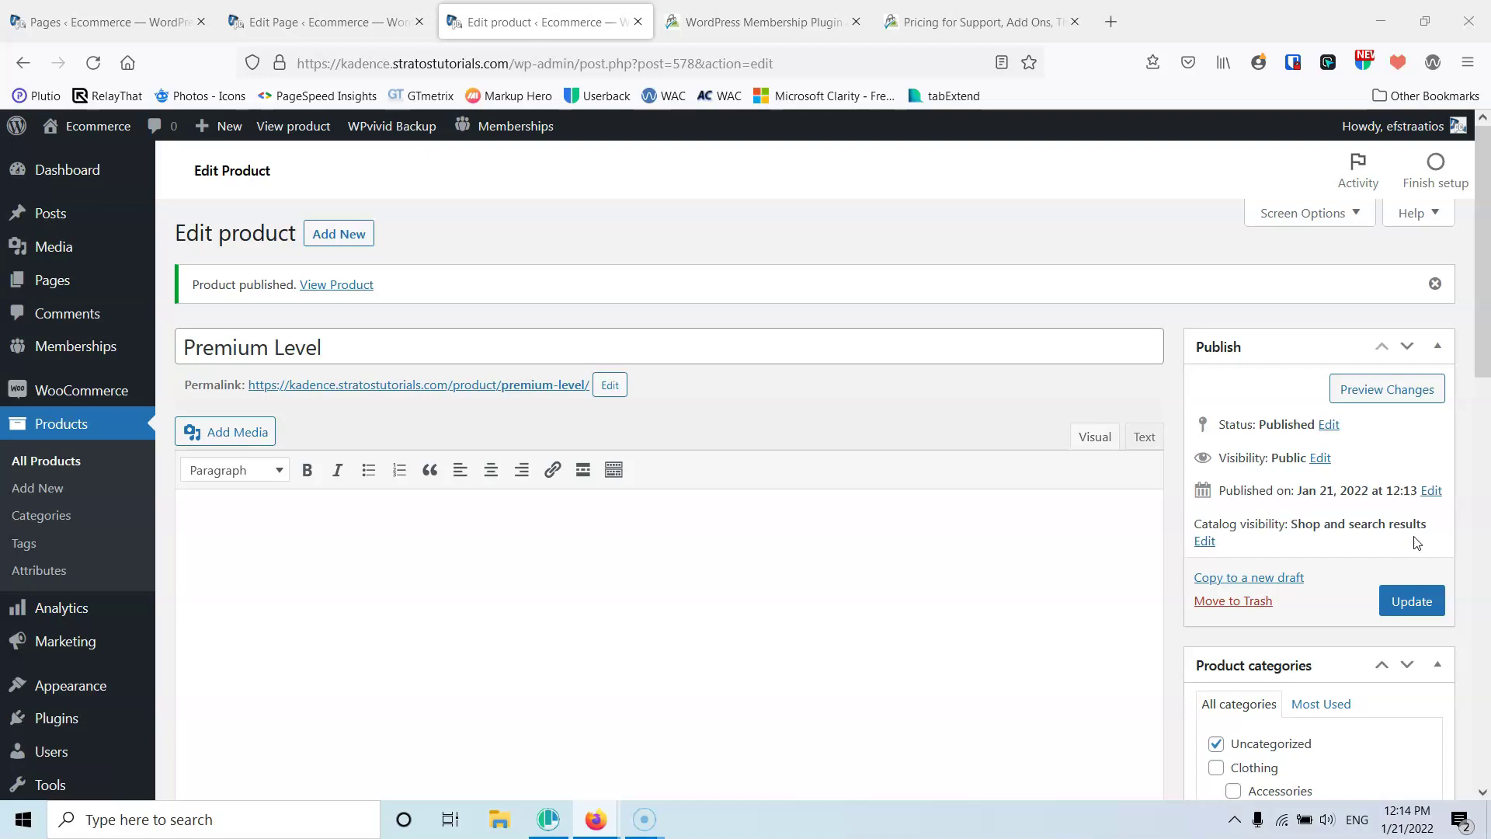
{"action": "left_click", "coordinate": [1488, 674]}
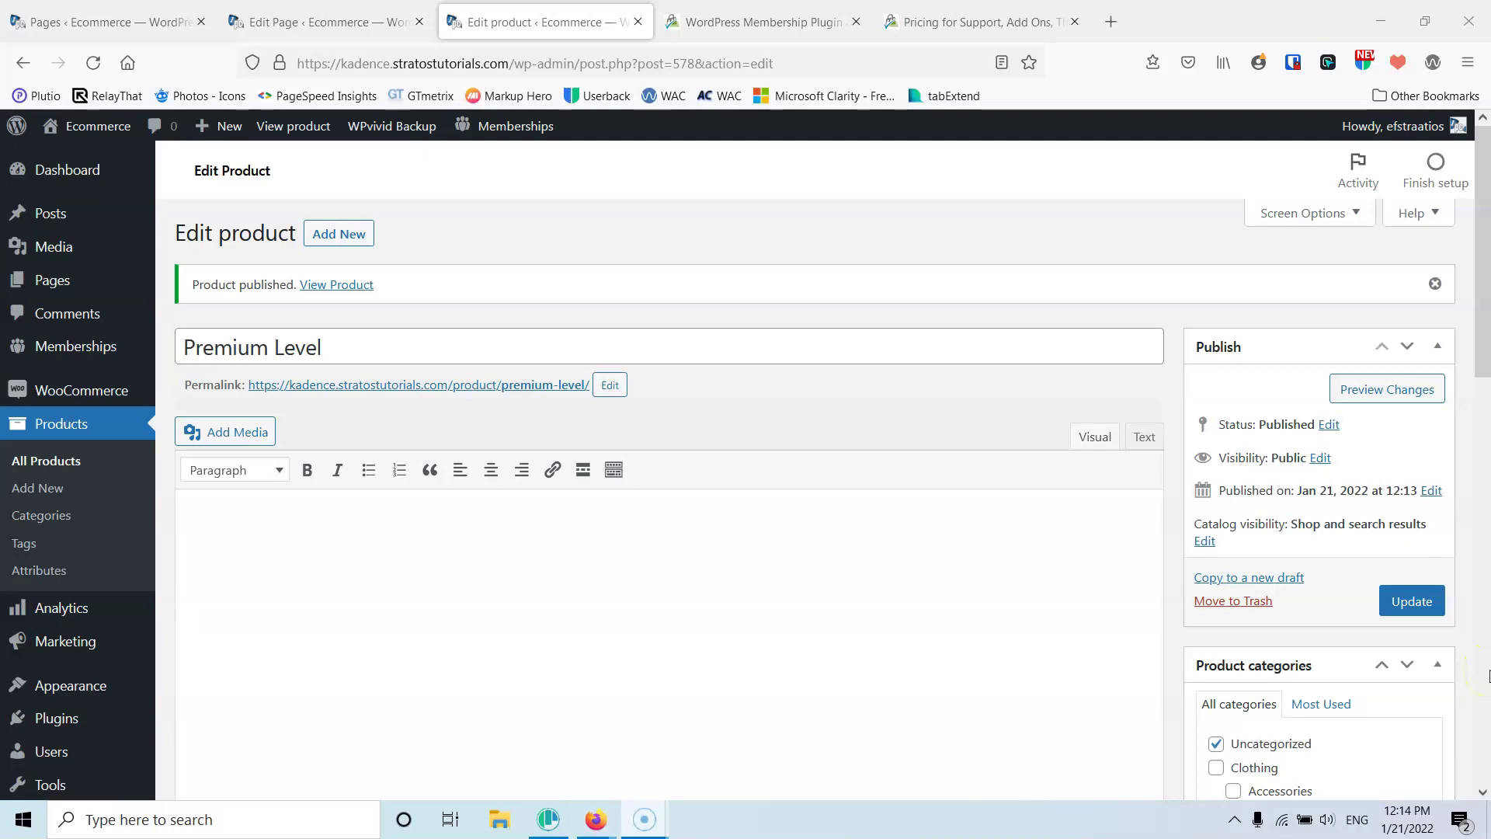